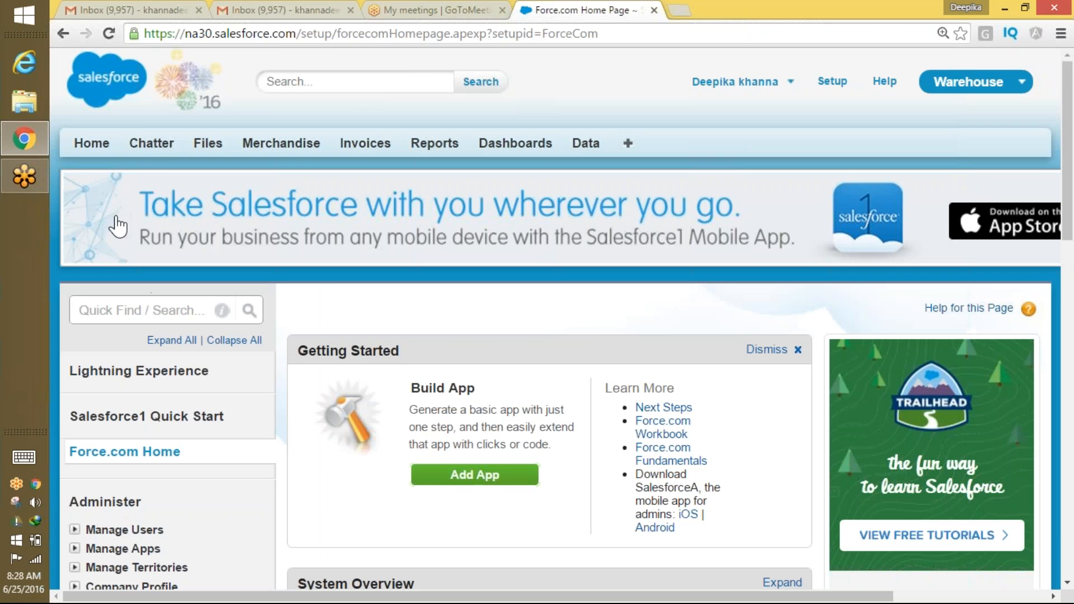
- Launch Paint through the Windows Run prompt with mspaint and maximize its window
key("super+r")
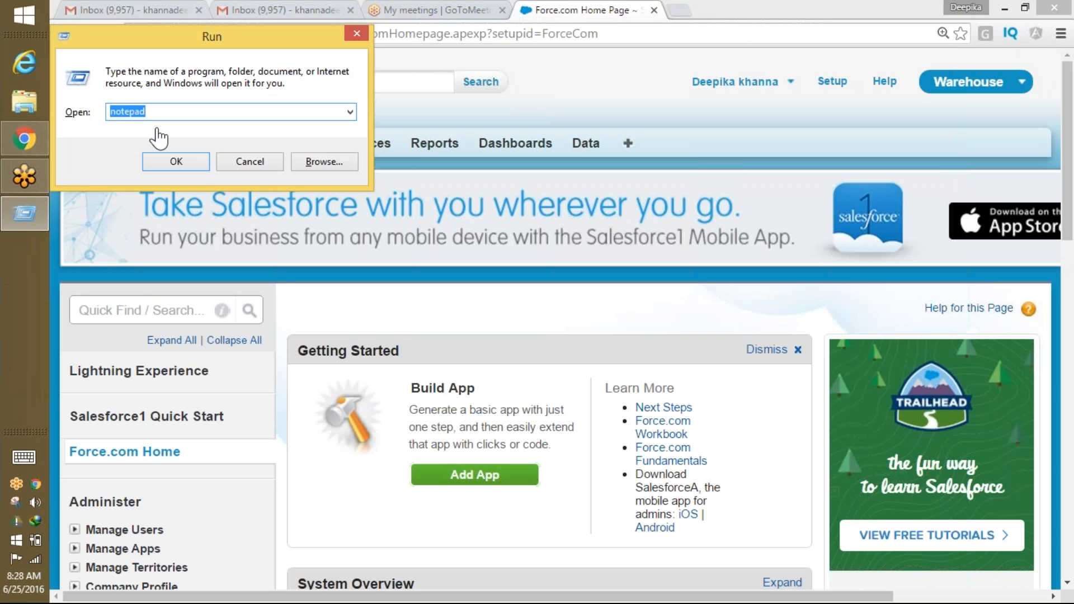
key("BackSpace")
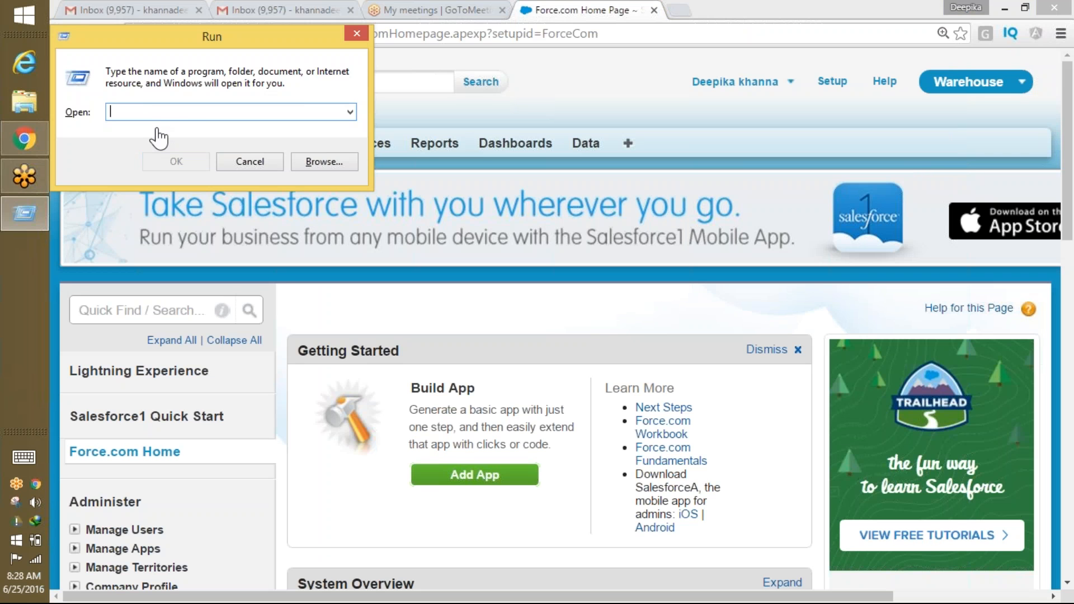
type("msp")
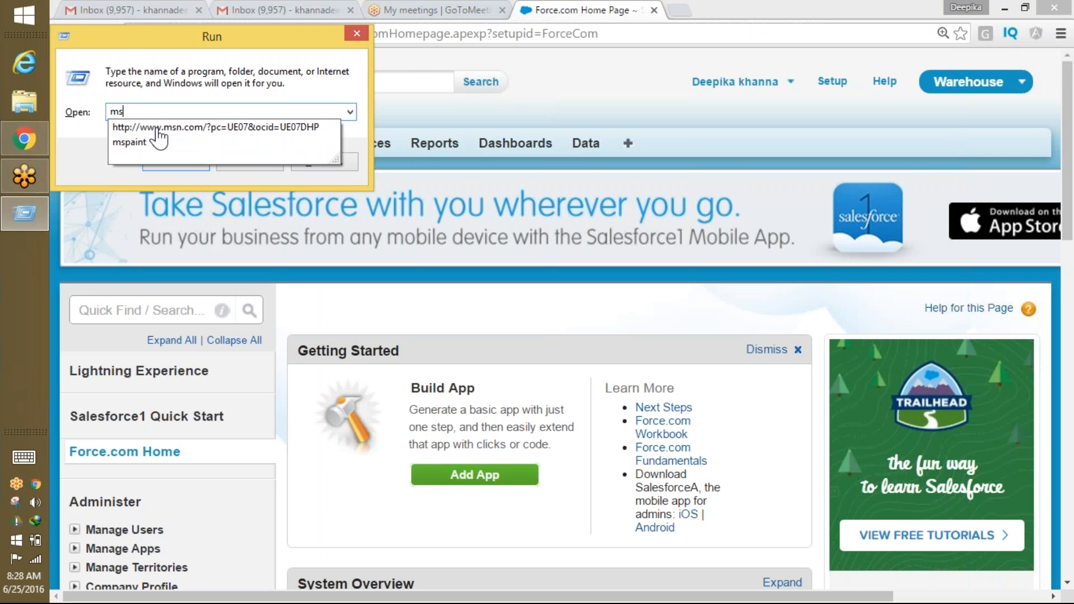
left_click(159, 128)
key("Return")
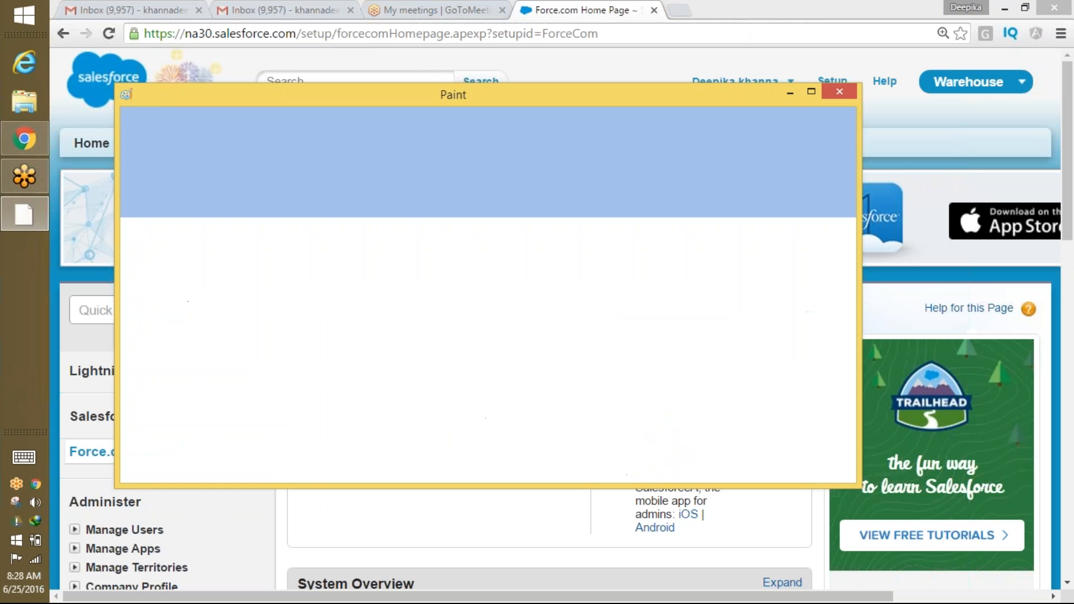
left_click(812, 91)
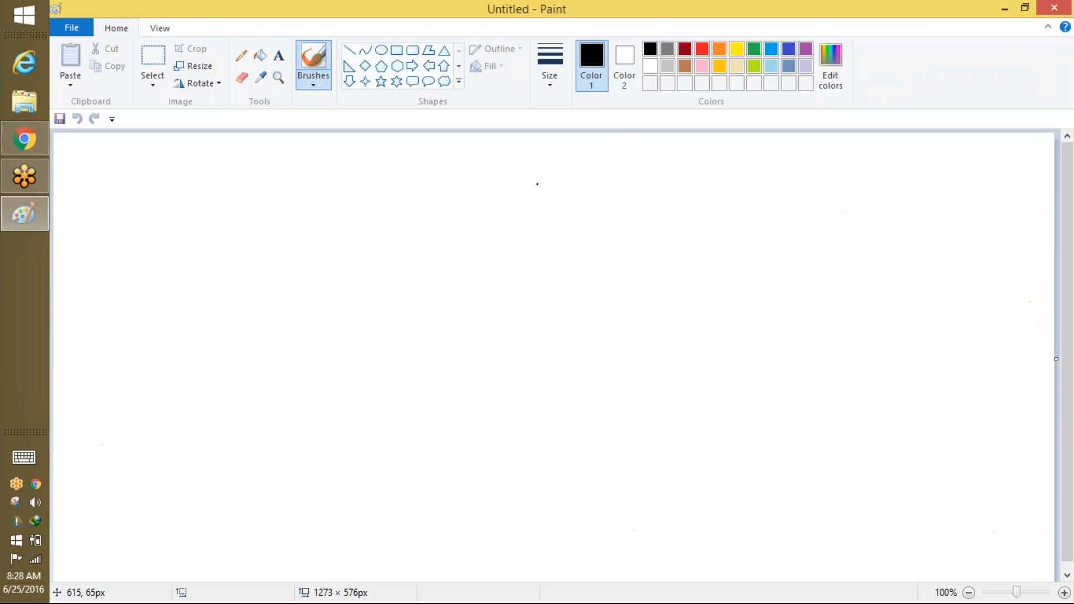
- Handwrite the heading "Approval" with the black brush near the canvas's upper edge and underline it
left_click_drag(498, 165, 530, 220)
left_click_drag(494, 216, 530, 219)
left_click_drag(552, 185, 560, 252)
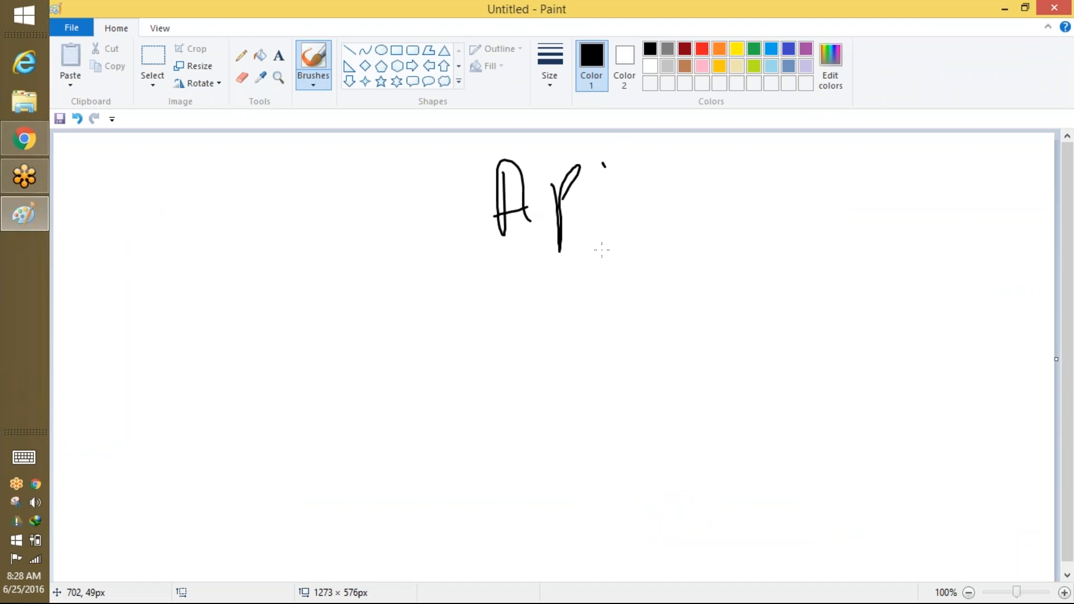
left_click_drag(603, 163, 602, 253)
mouse_move(631, 190)
left_mouse_down()
mouse_move(669, 242)
mouse_move(719, 212)
left_mouse_up()
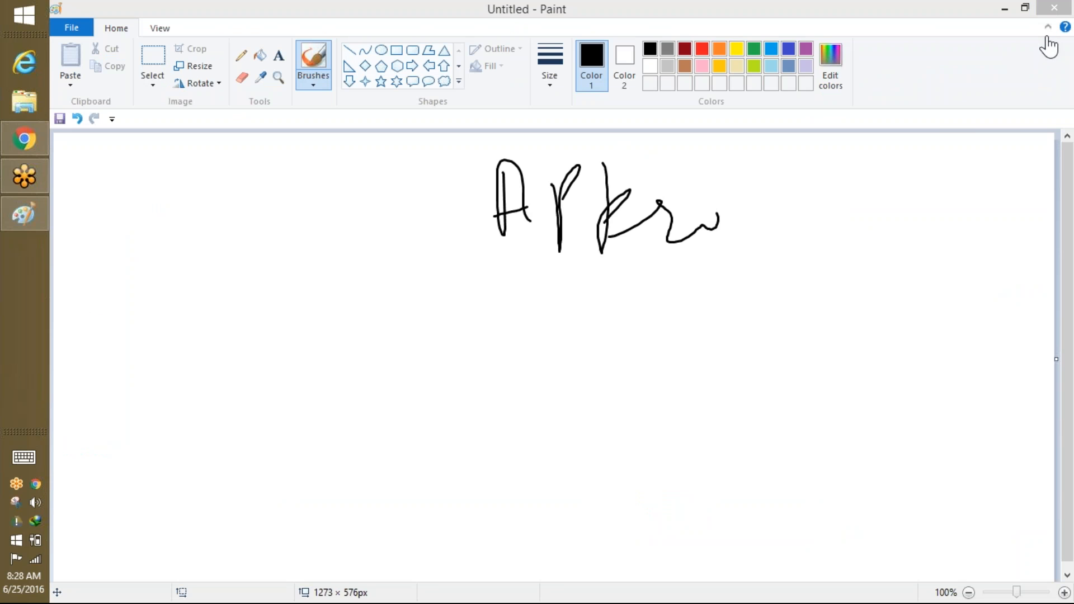
mouse_move(723, 186)
left_mouse_down()
mouse_move(752, 201)
mouse_move(765, 179)
left_mouse_up()
mouse_move(797, 199)
left_mouse_down()
mouse_move(791, 232)
mouse_move(815, 219)
left_mouse_up()
left_click_drag(815, 177, 837, 250)
left_click_drag(894, 271, 486, 290)
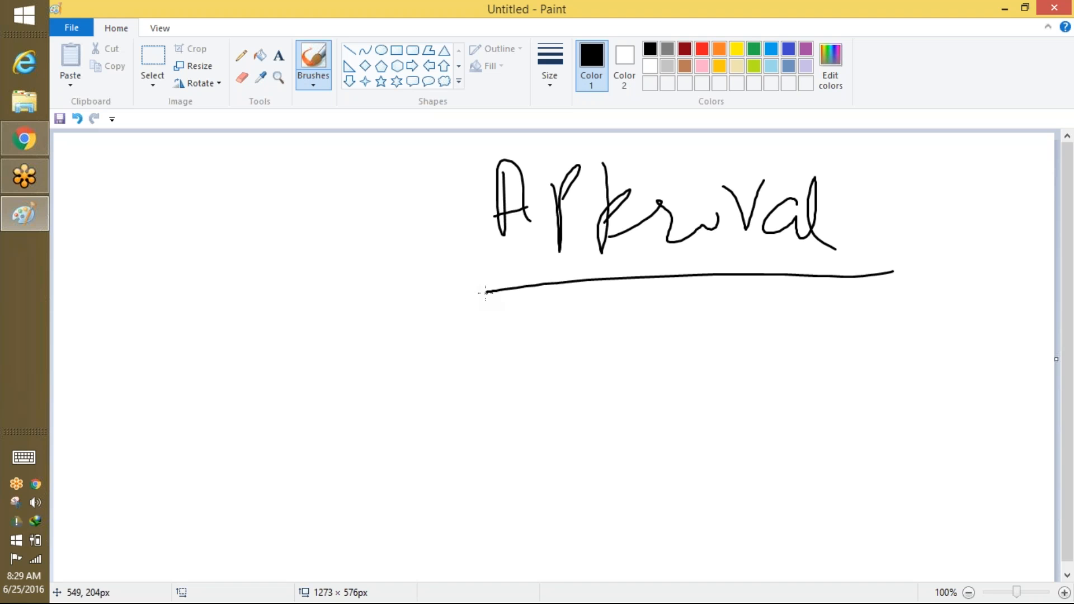
- Handwrite the word "Locked" below the "Approval" heading and underline it
mouse_move(361, 317)
left_mouse_down()
mouse_move(385, 381)
mouse_move(451, 370)
mouse_move(417, 358)
left_mouse_up()
mouse_move(493, 358)
left_mouse_down()
mouse_move(512, 386)
mouse_move(649, 402)
left_mouse_up()
left_click_drag(745, 431, 324, 450)
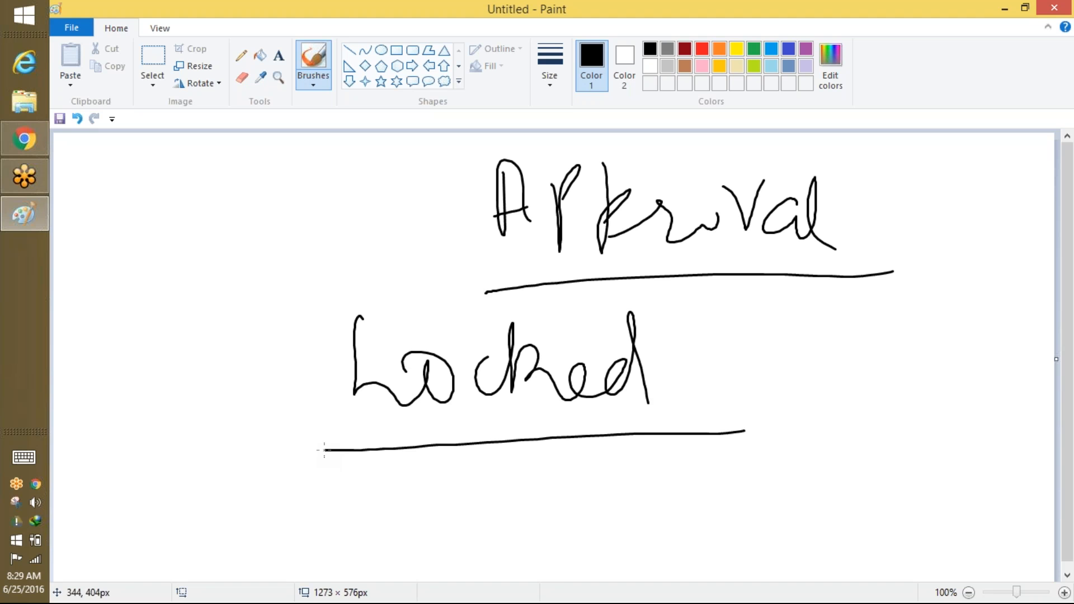
- Handwrite "Entry Criteria" beside the word "Locked" near the canvas's edge and underline it
mouse_move(810, 296)
left_mouse_down()
mouse_move(801, 348)
mouse_move(873, 344)
mouse_move(929, 378)
mouse_move(945, 346)
left_mouse_up()
mouse_move(982, 280)
left_mouse_down()
mouse_move(951, 305)
mouse_move(993, 314)
mouse_move(1017, 284)
mouse_move(1032, 329)
left_mouse_up()
left_click_drag(1017, 298, 1052, 302)
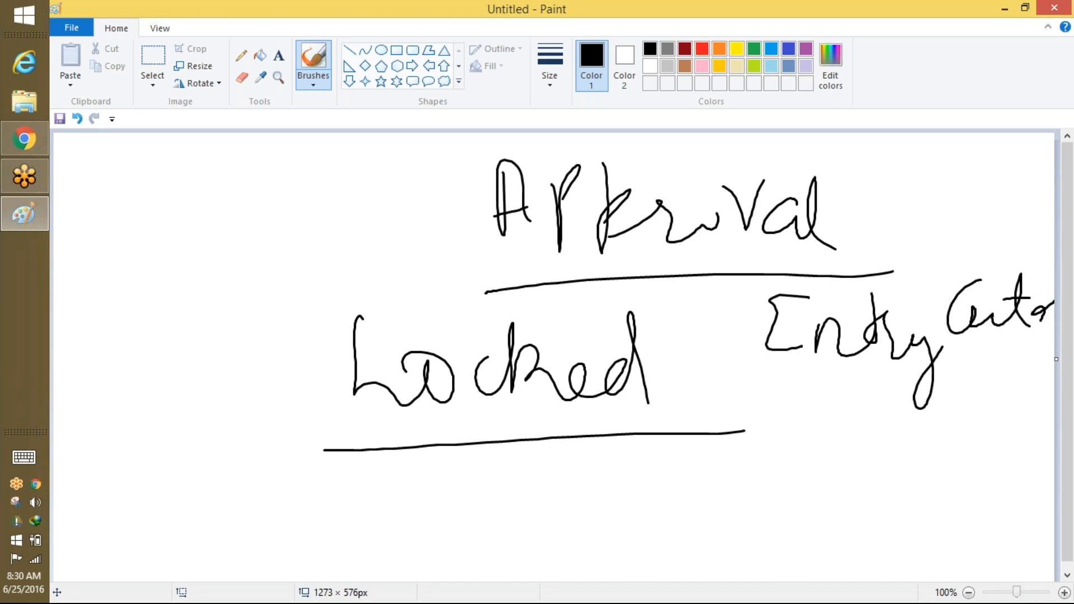
left_click_drag(786, 400, 1011, 357)
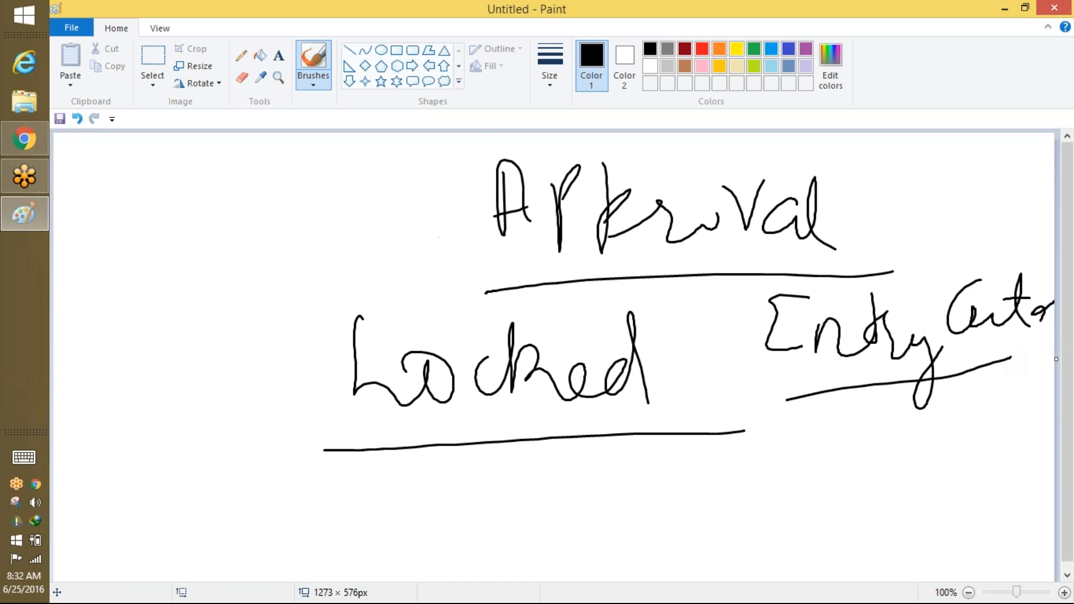
- Switch to Salesforce in Chrome, change the active app from Warehouse to Recruiting and open Setup
left_click(23, 140)
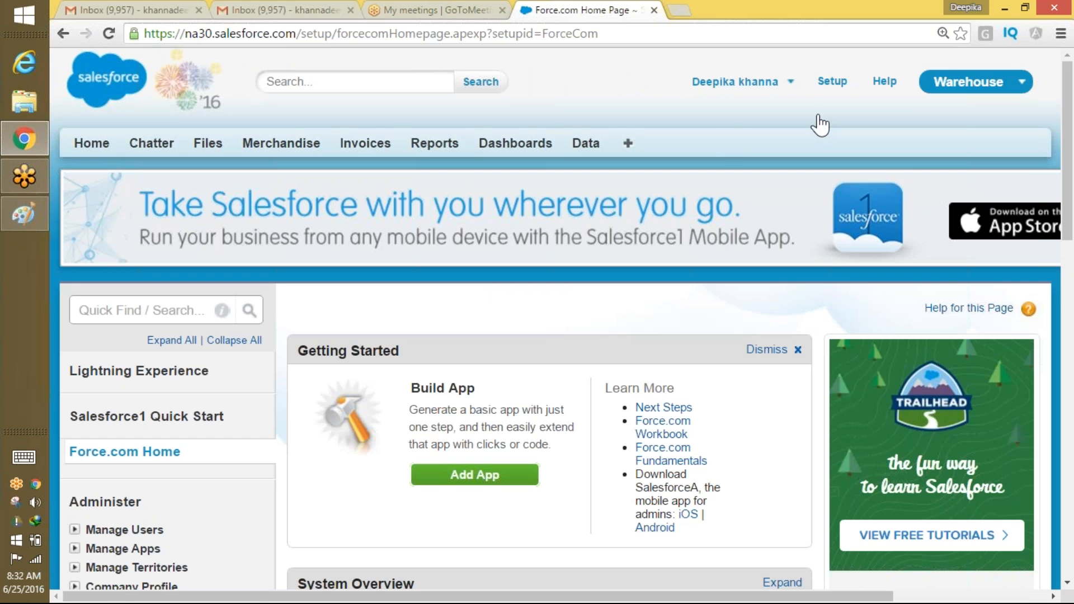
left_click(989, 79)
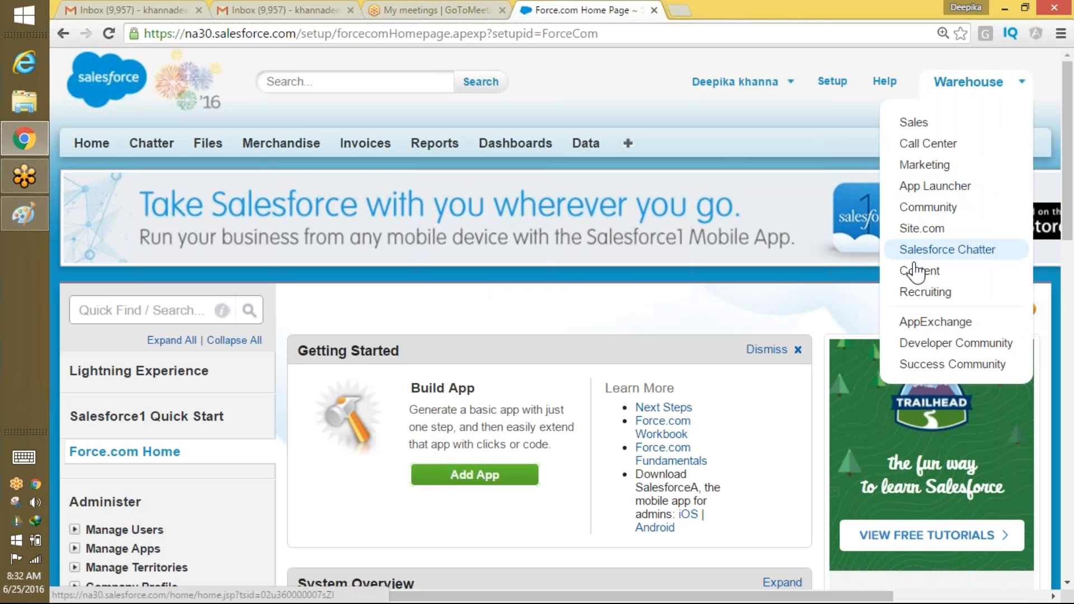
left_click(907, 291)
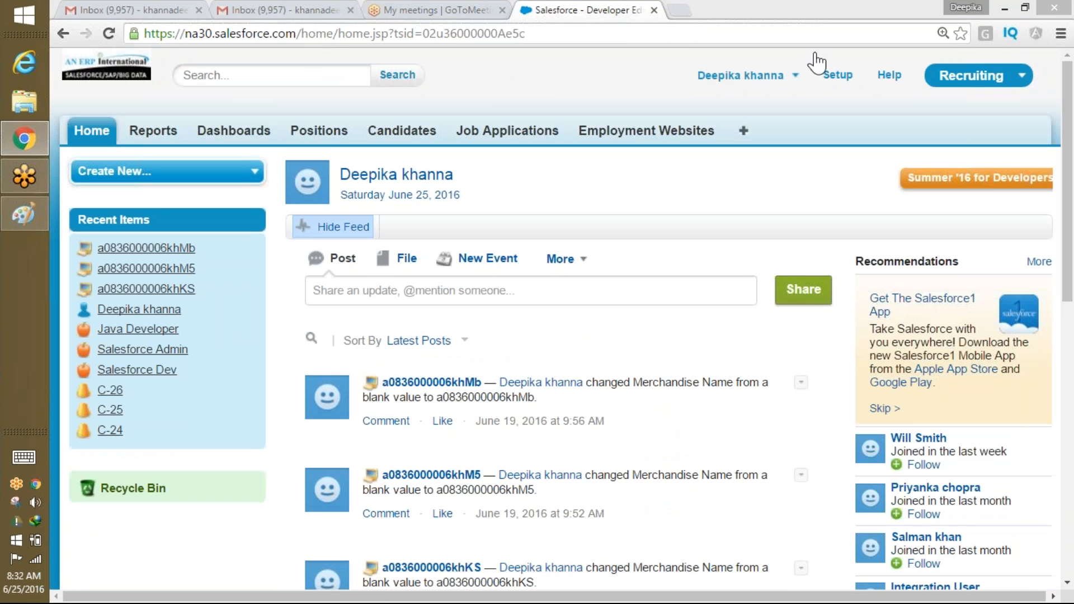
left_click(842, 77)
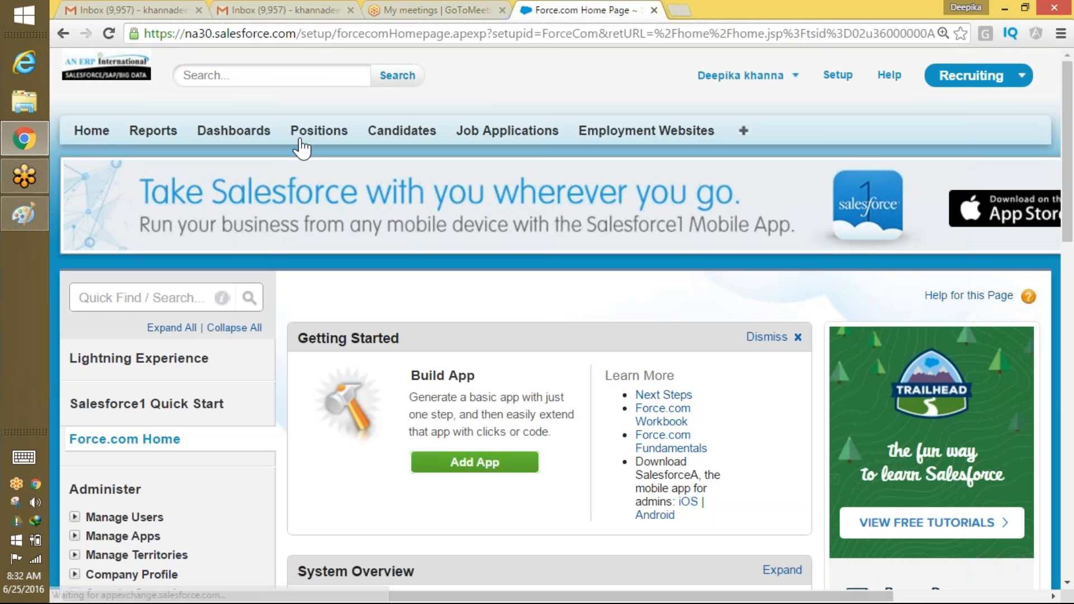
- Close the duplicate inbox tab, then find the Approval Processes setup page by searching for "approva" and open it
left_click(350, 10)
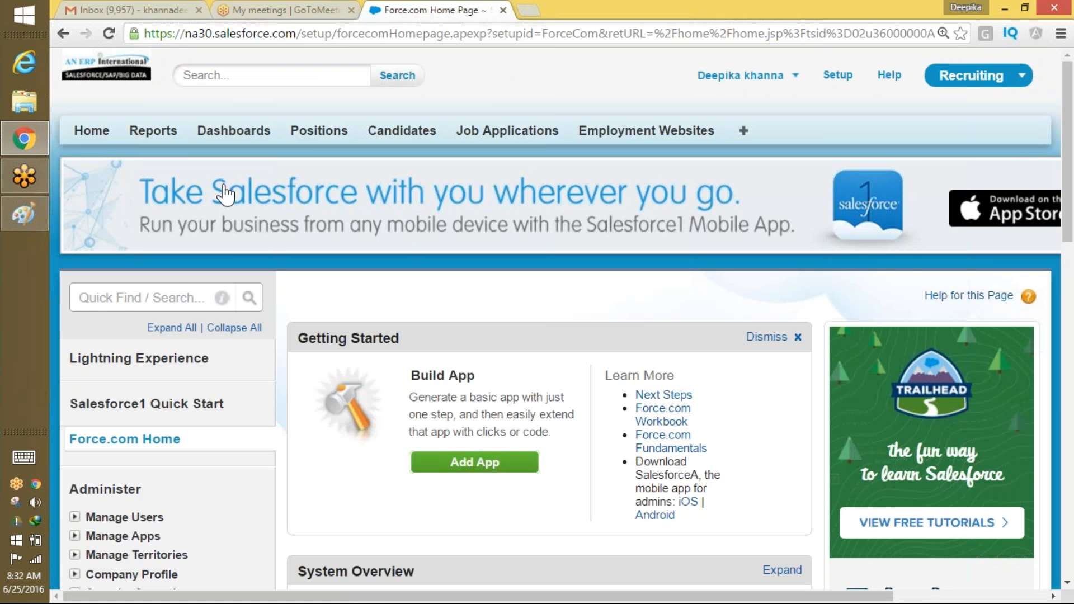
left_click(160, 296)
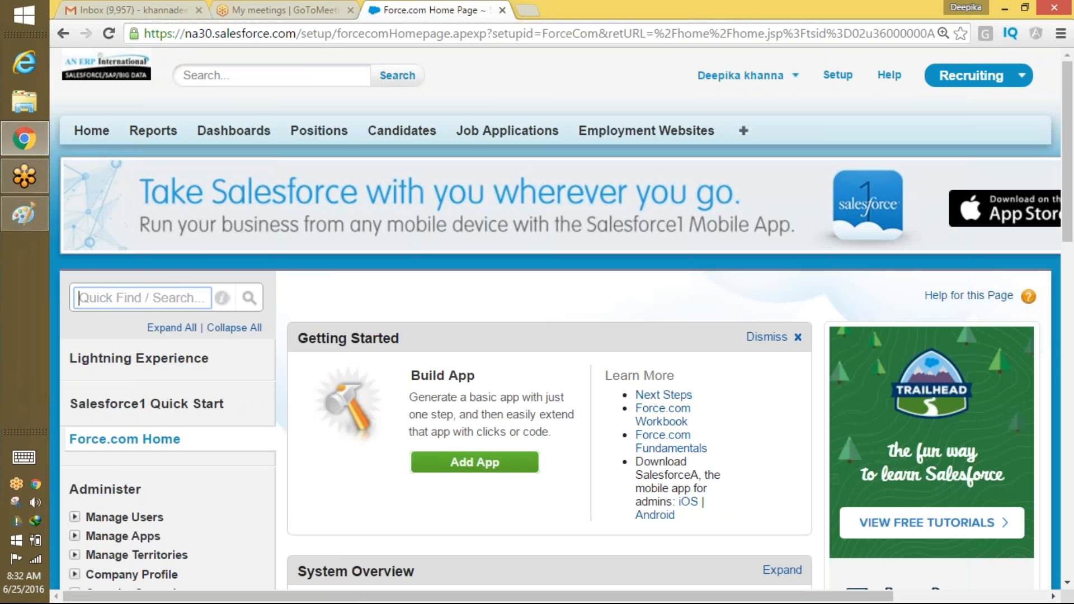
type("approva")
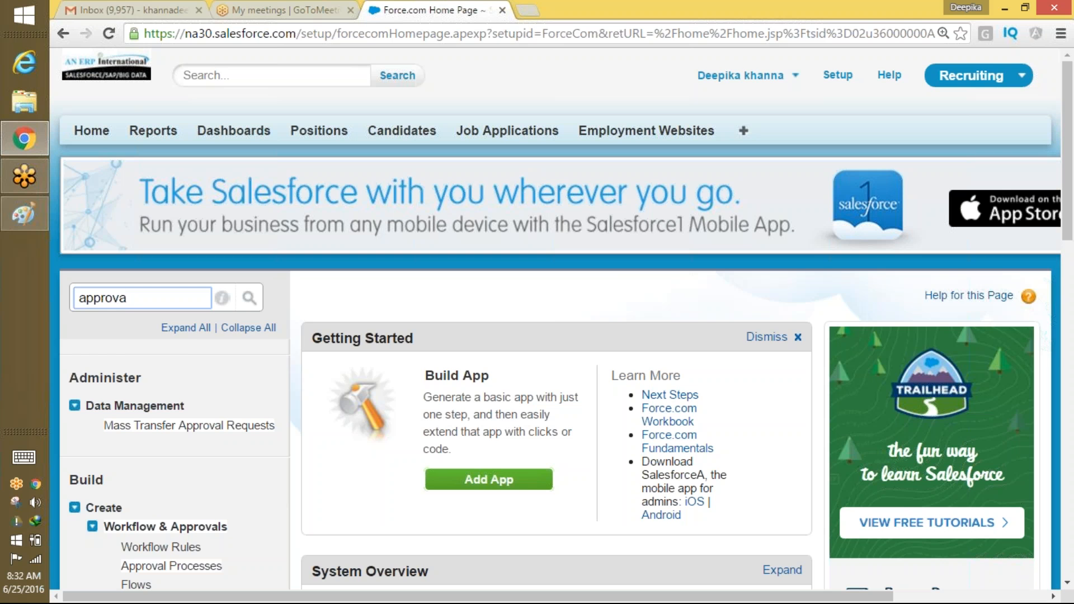
left_click(187, 566)
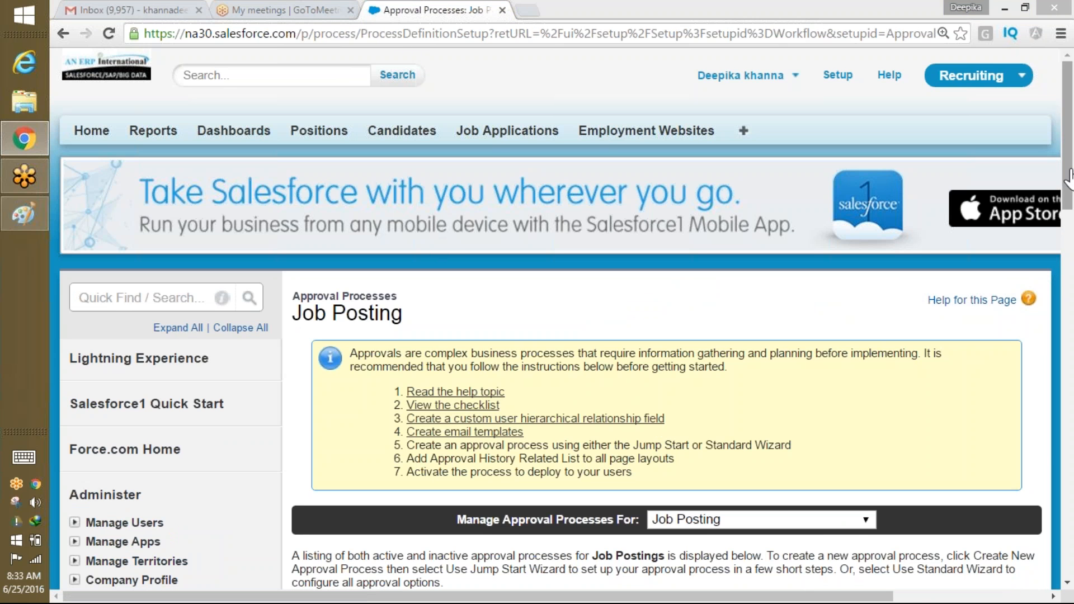
- Set the object whose approval processes are managed to Position
mouse_move(1069, 176)
left_mouse_down()
mouse_move(1069, 224)
mouse_move(1068, 182)
left_mouse_up()
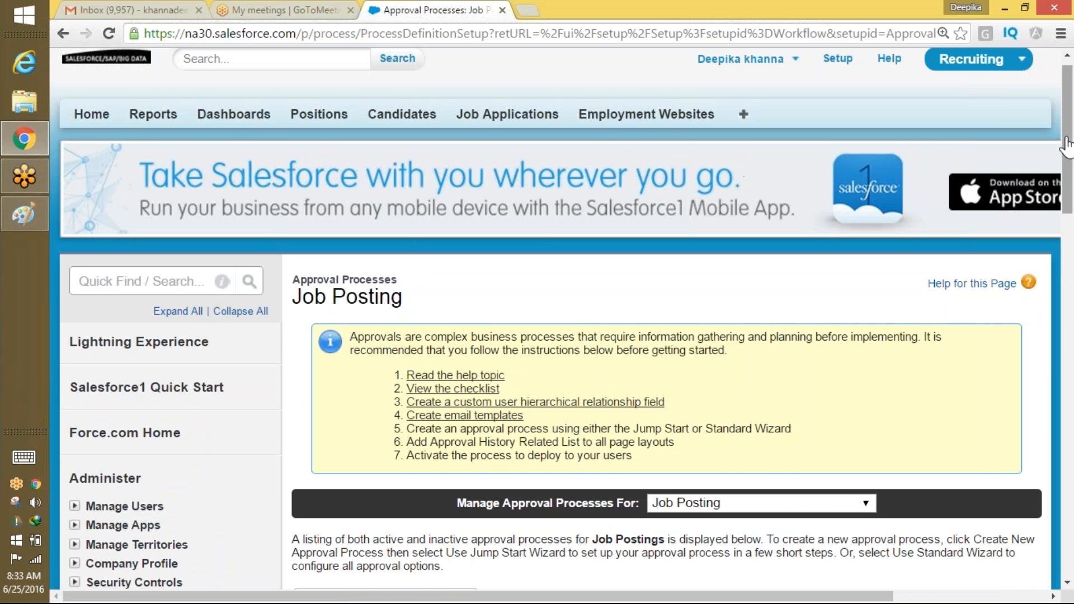
left_click_drag(1068, 140, 1068, 180)
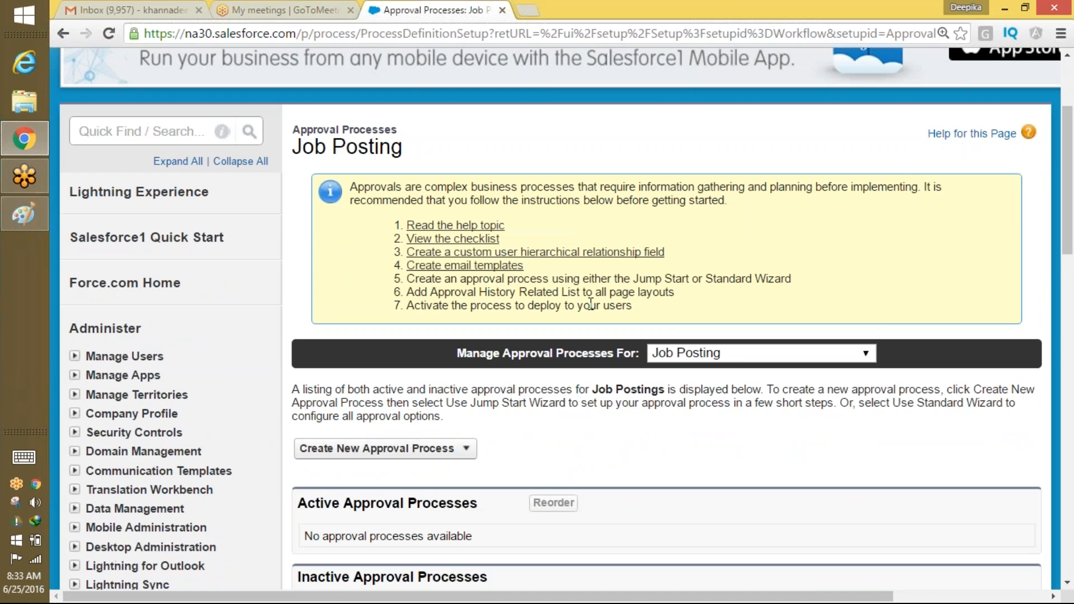
left_click(736, 363)
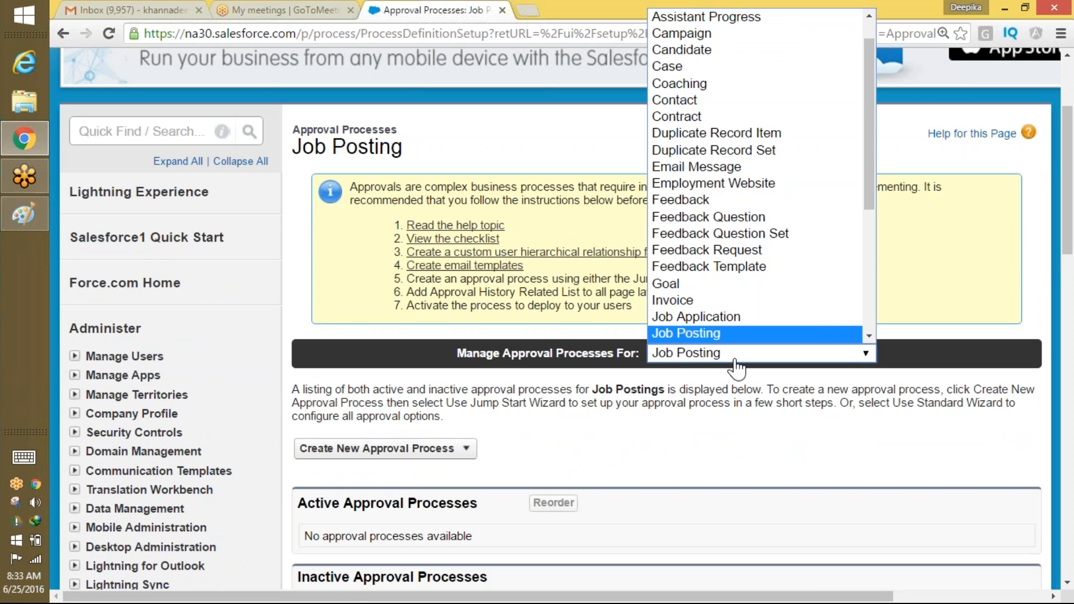
left_click_drag(870, 179, 857, 302)
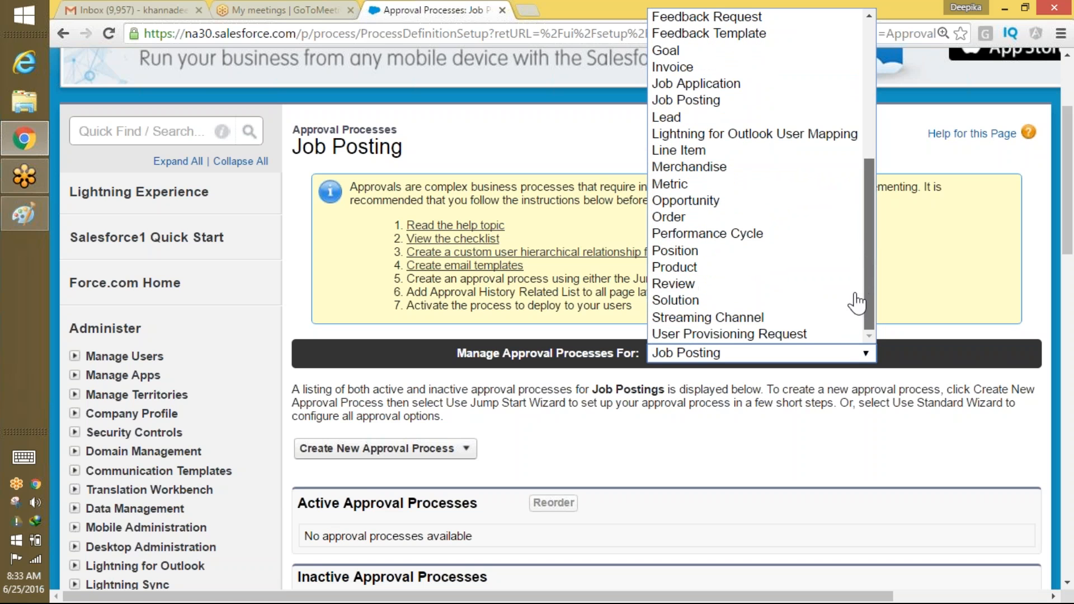
left_click(689, 260)
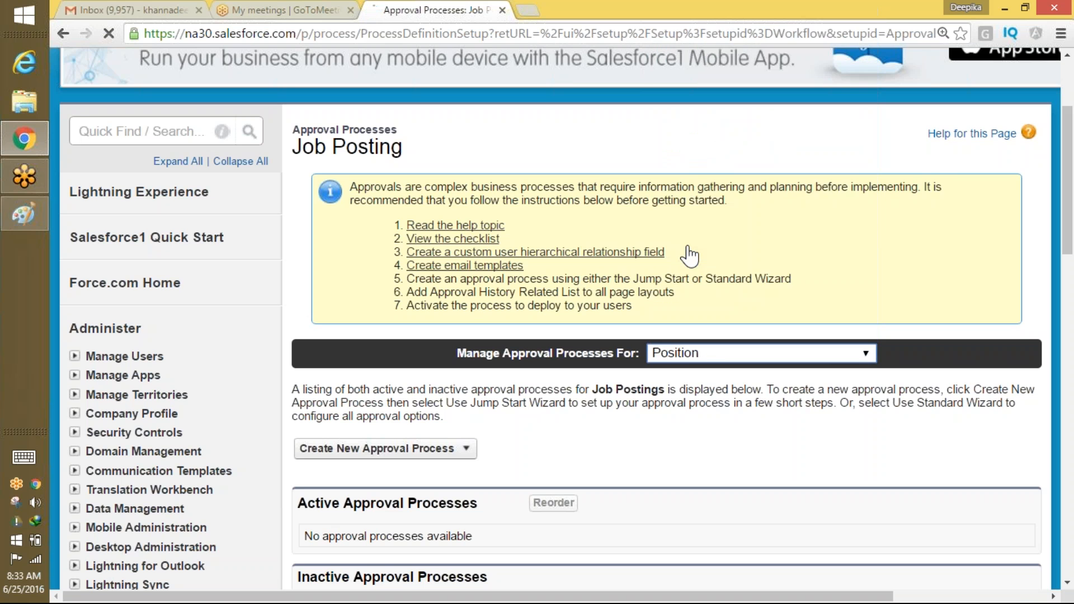
- Start a new approval process for Position with the Jump Start Wizard
scroll(1070, 137, "down", 4)
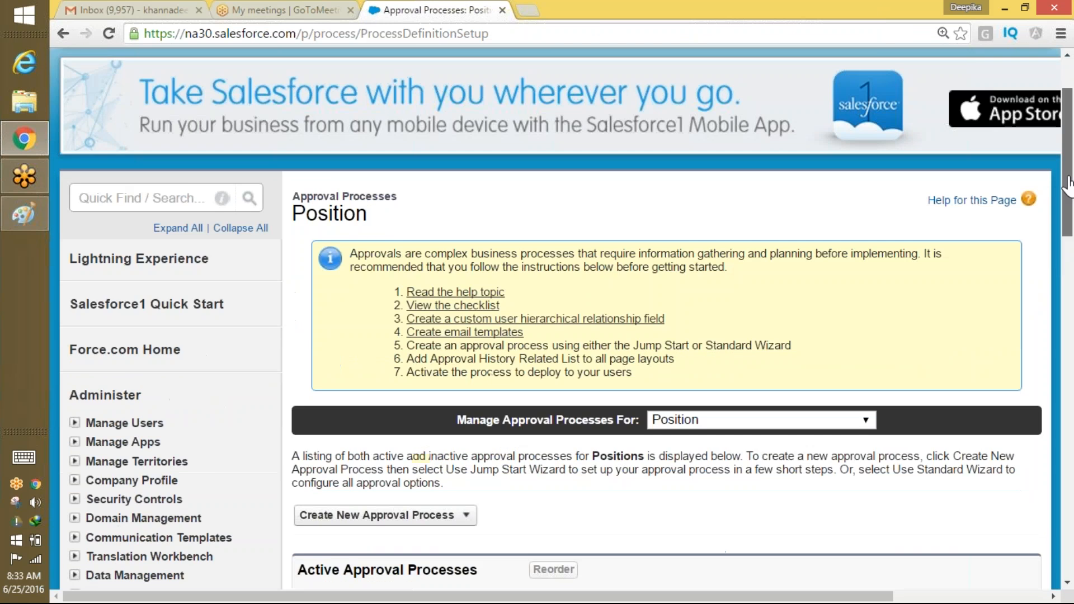
scroll(1070, 137, "up", 4)
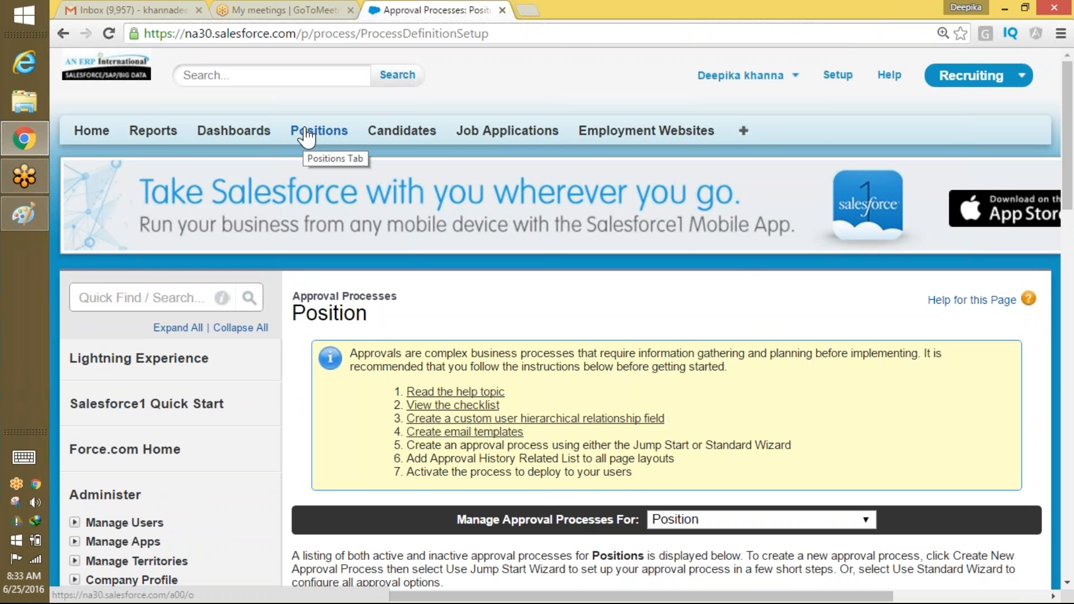
left_click_drag(1067, 147, 1043, 326)
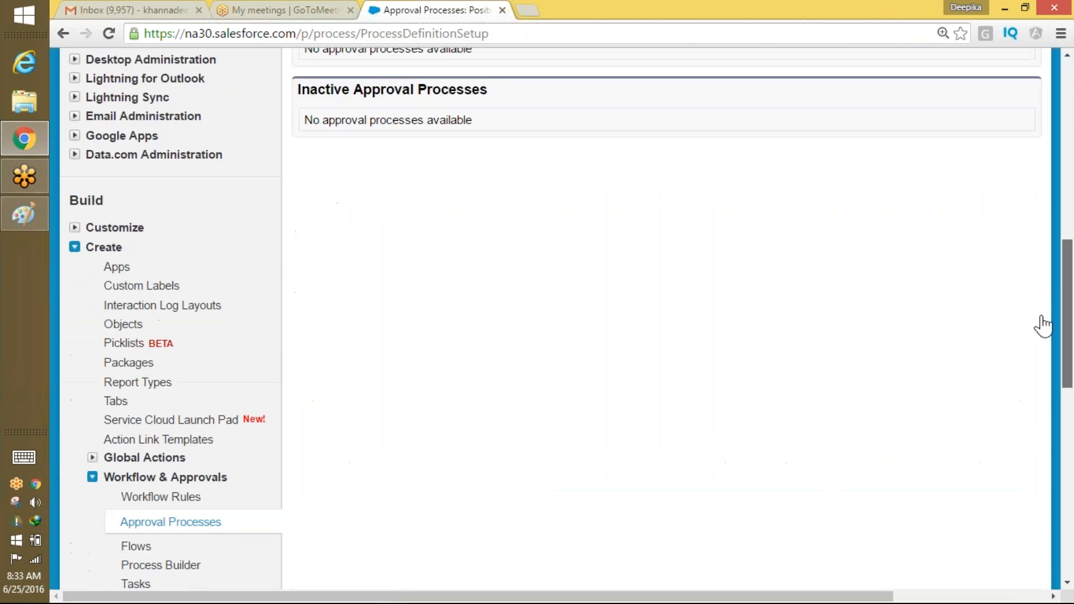
scroll(1045, 302, "up", 5)
left_click(421, 258)
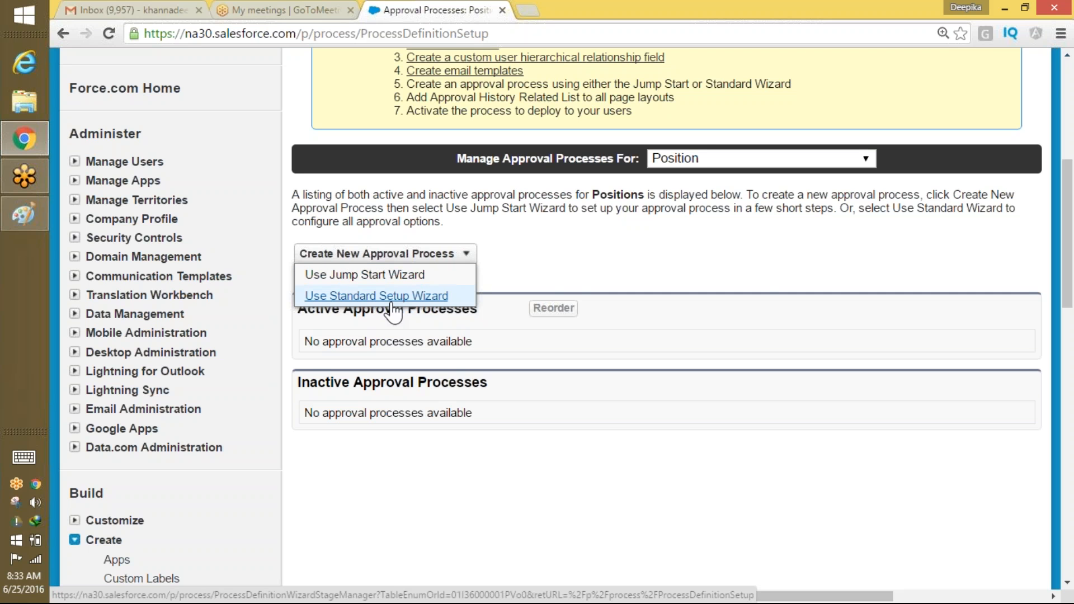
left_click(391, 282)
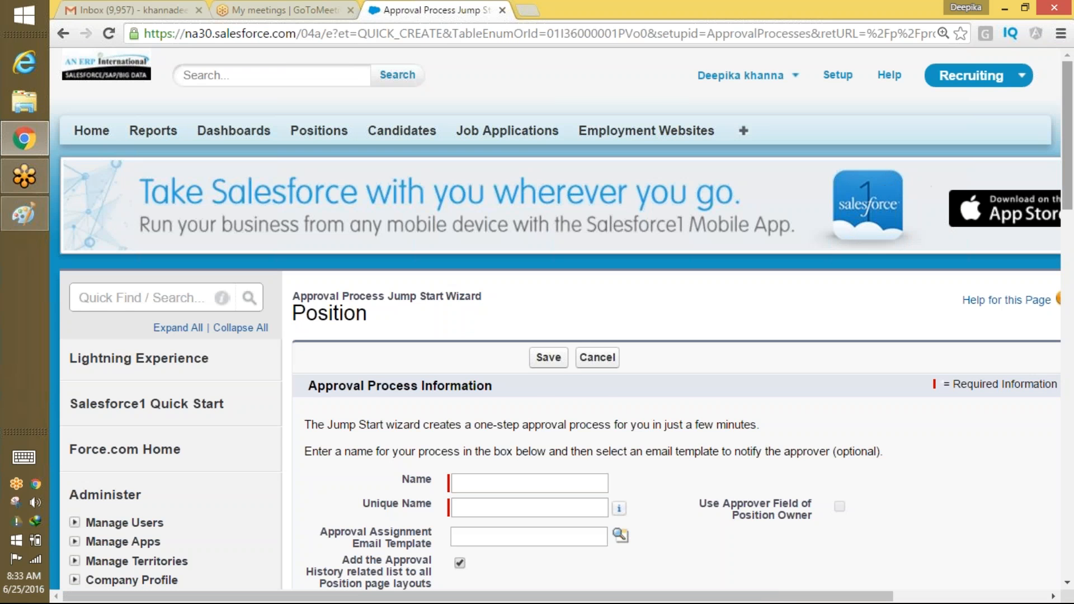
- Name the approval process "Approval needed for positions 100k" and let its unique name fill in from that name
left_click_drag(1068, 188, 1069, 246)
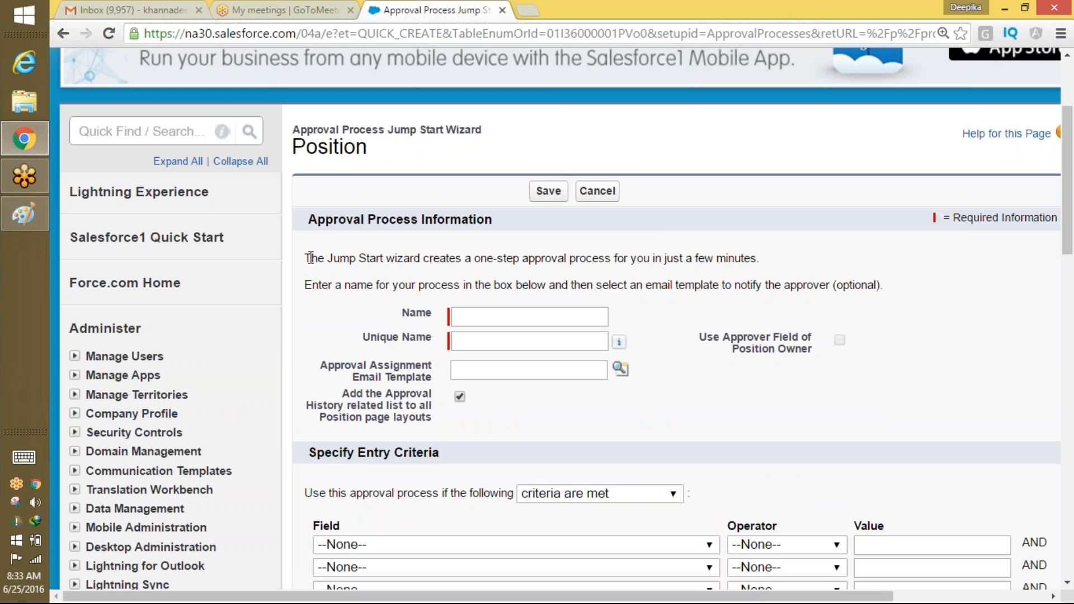
left_click_drag(327, 259, 764, 261)
left_click(766, 261)
left_click(496, 317)
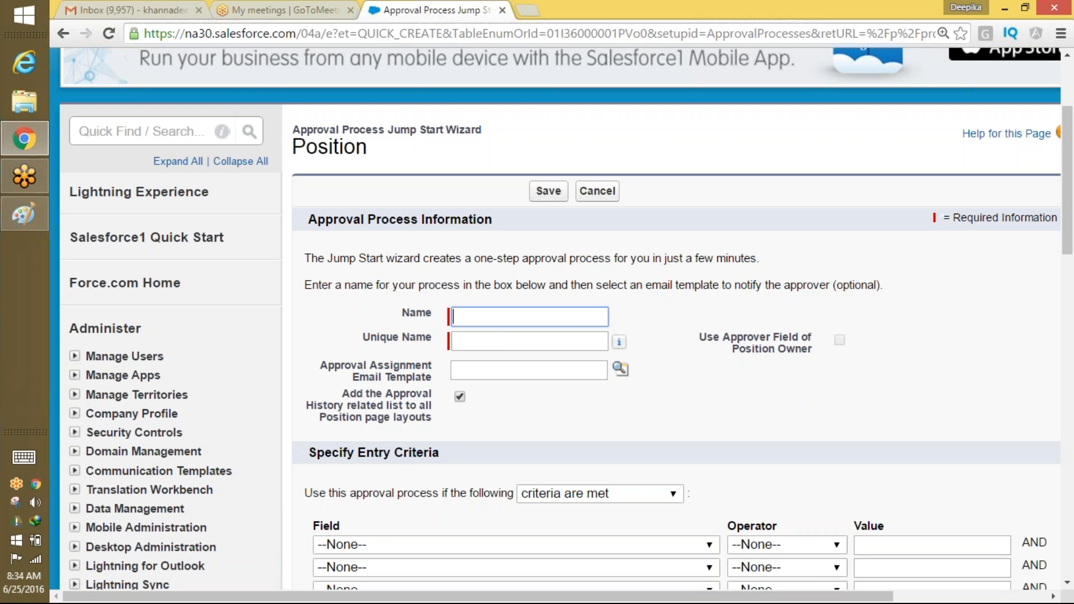
type("A")
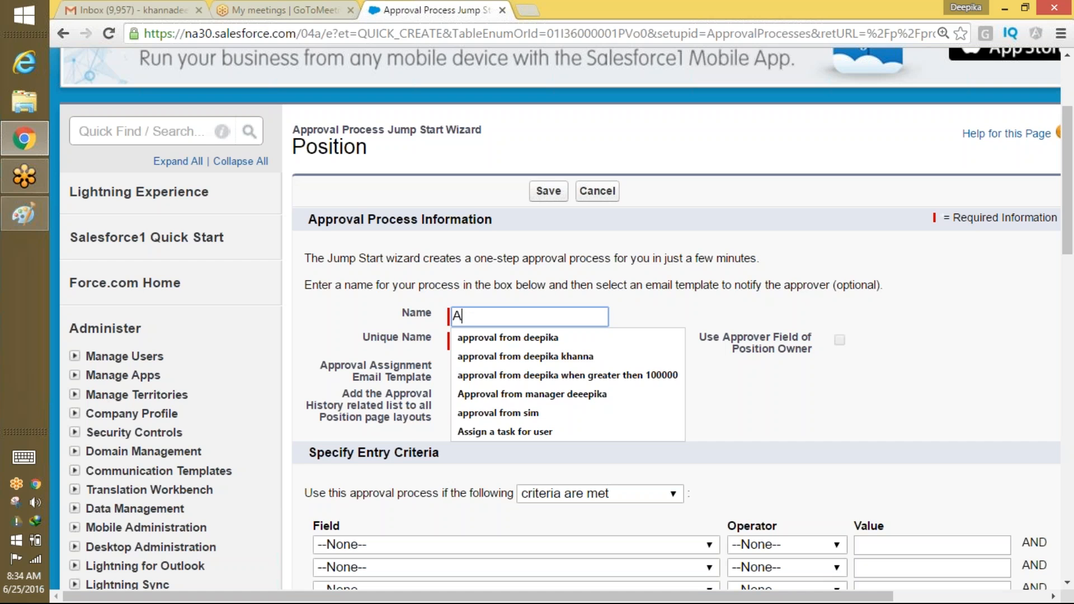
type("pprov")
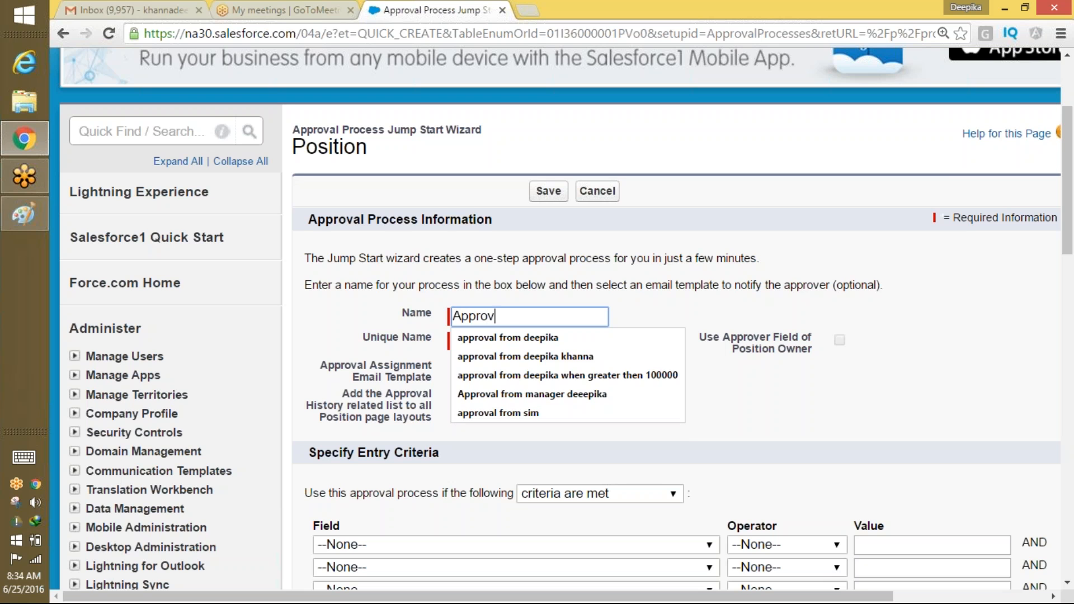
type("al needed")
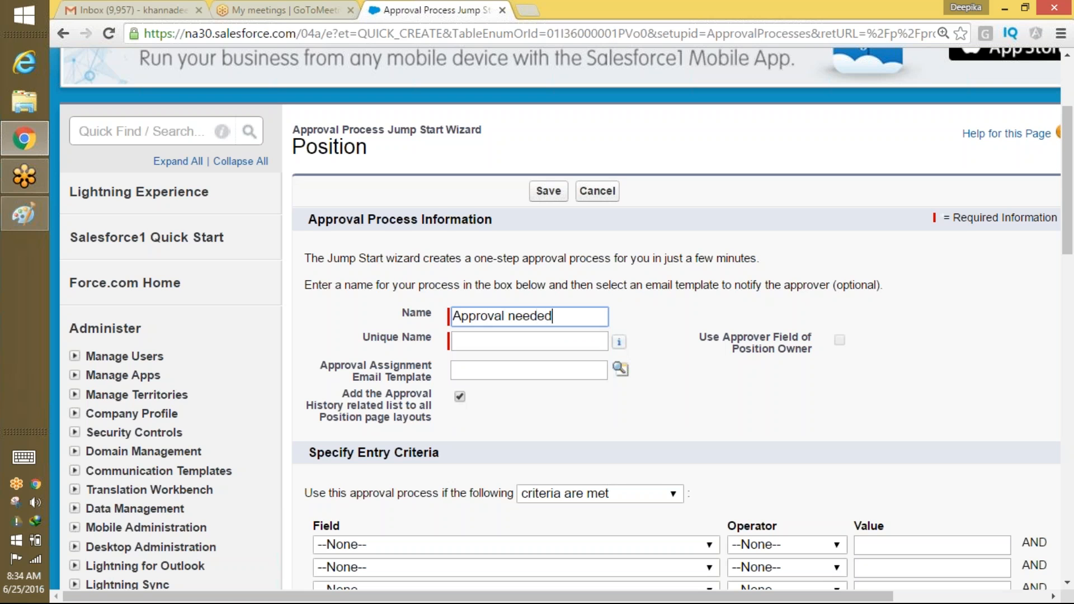
type(" for positions gre")
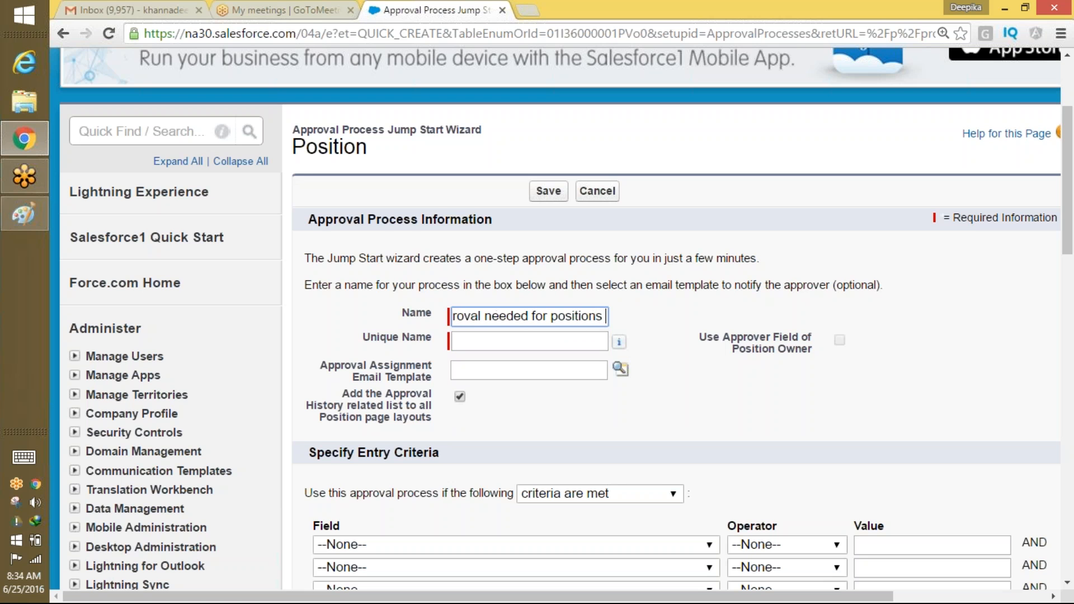
type("ater th")
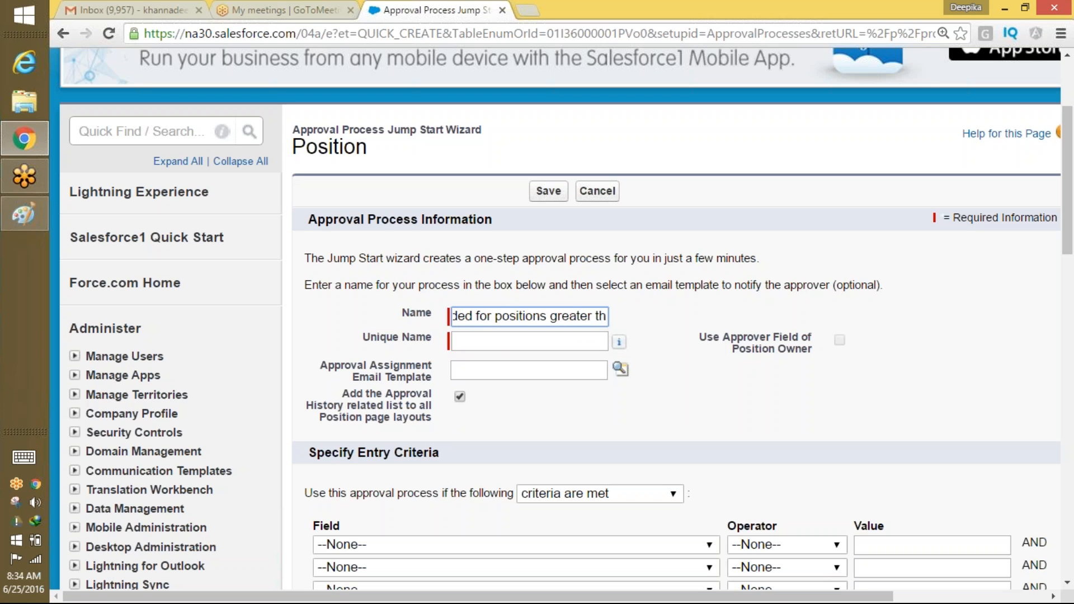
key("BackSpace")
key("BackSpace")
type("10")
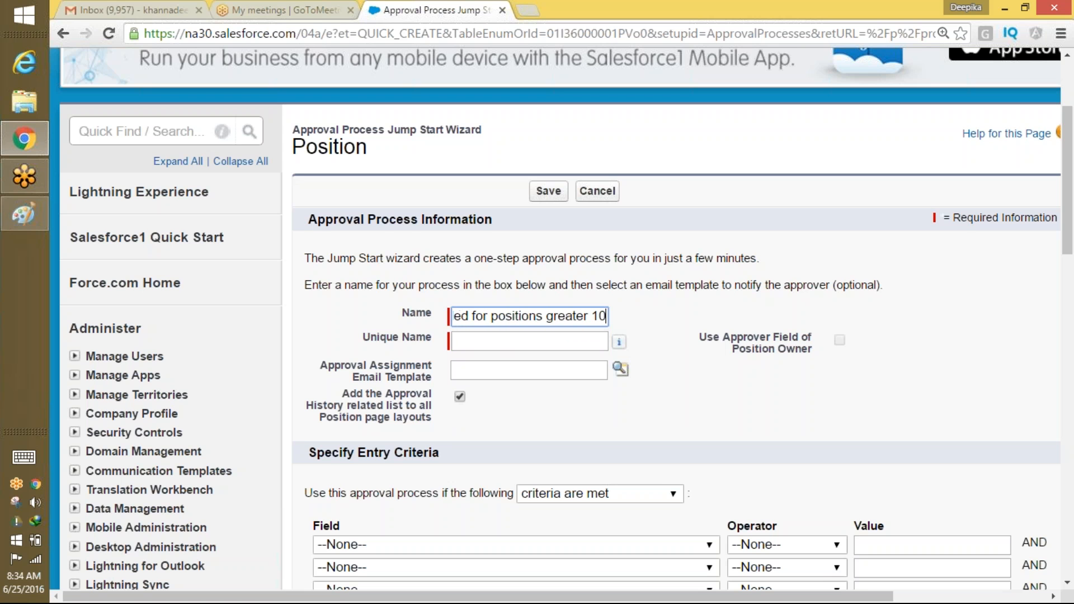
key("Left")
key("Left")
key("Left")
key("Left")
key("Left")
key("Left")
key("Left")
key("Left")
key("Left")
key("Left")
key("Left")
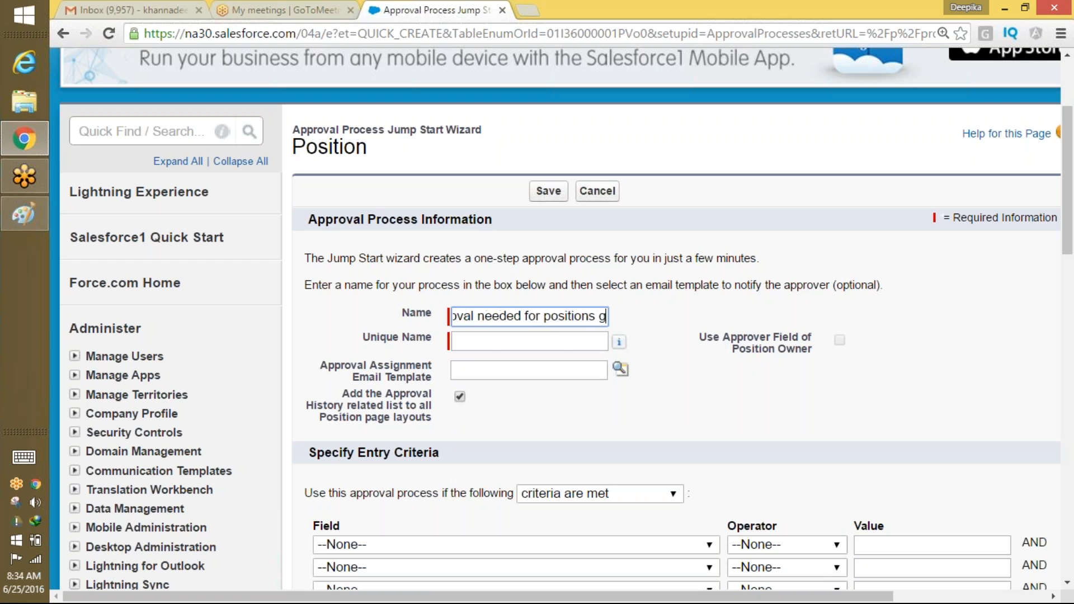
type("100l")
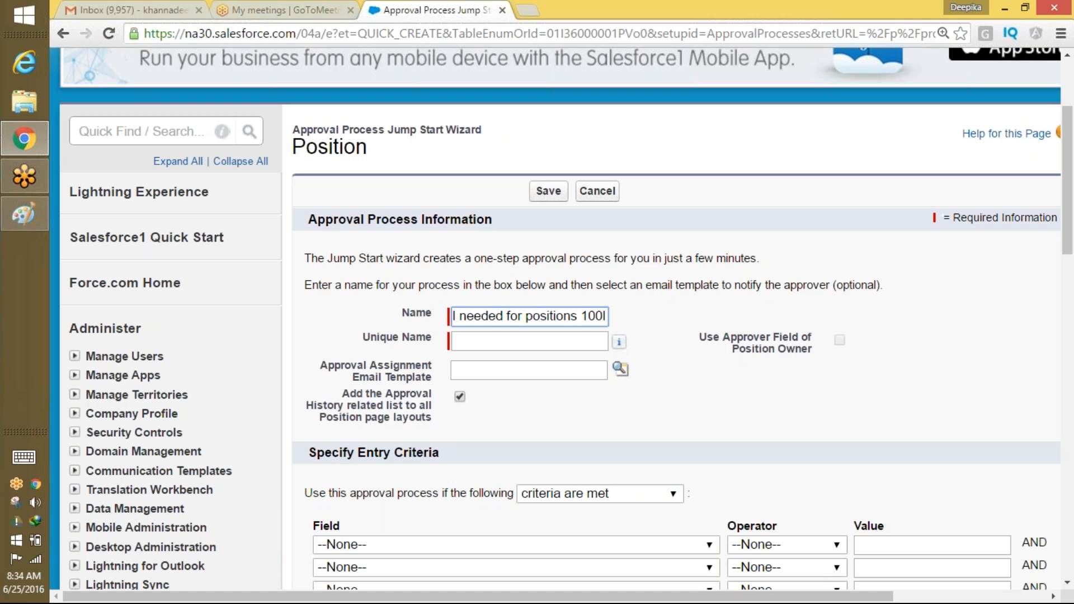
key("BackSpace")
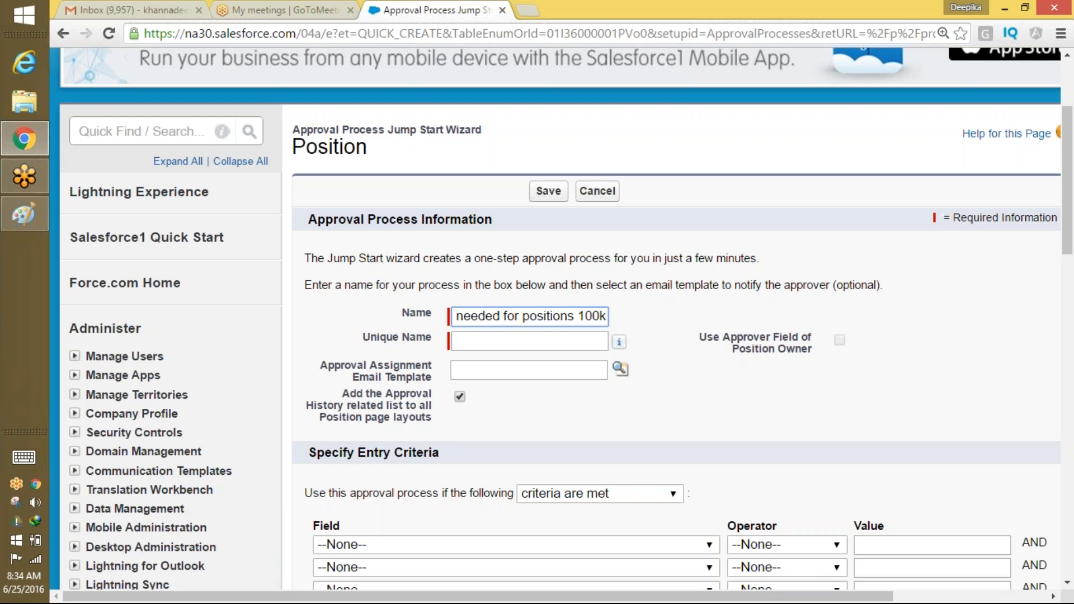
left_click(481, 340)
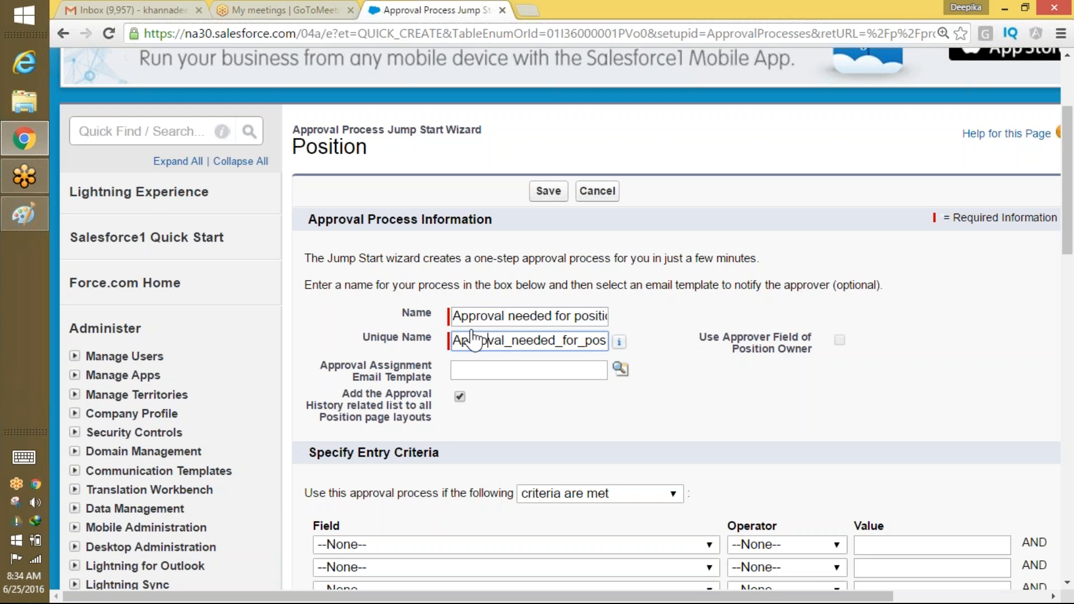
key("shift+Tab")
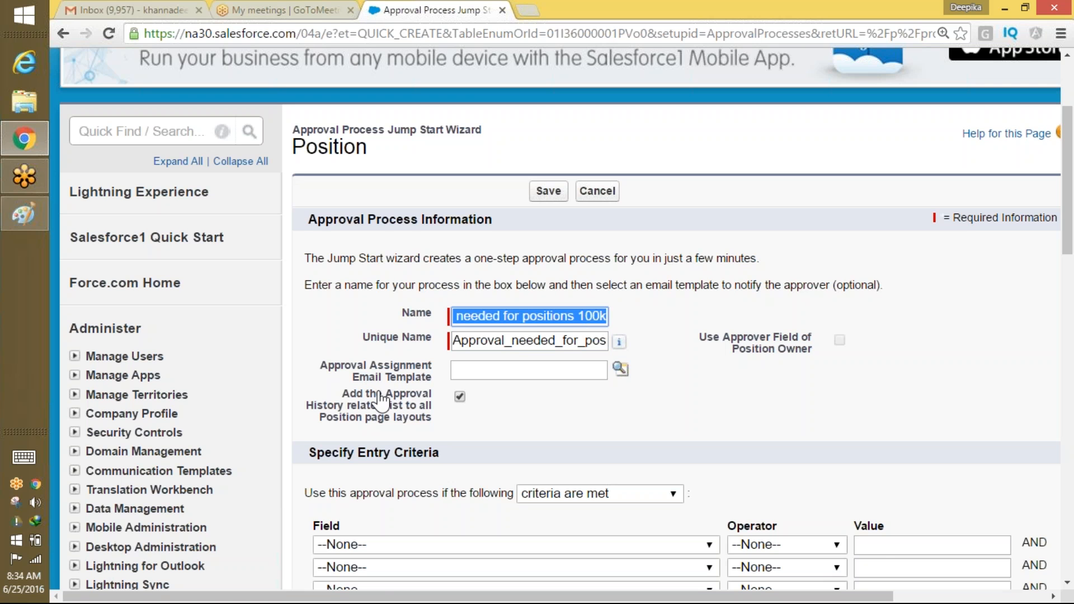
- Look up the approval assignment email template and choose "Html with letterhead example Recruting"
left_click(620, 369)
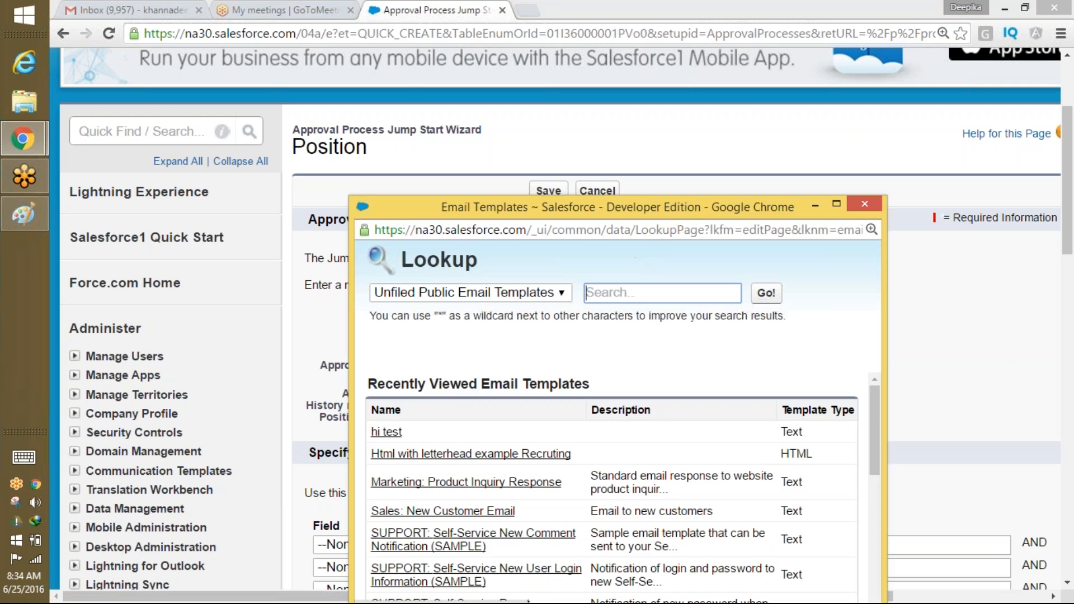
left_click_drag(650, 212, 662, 140)
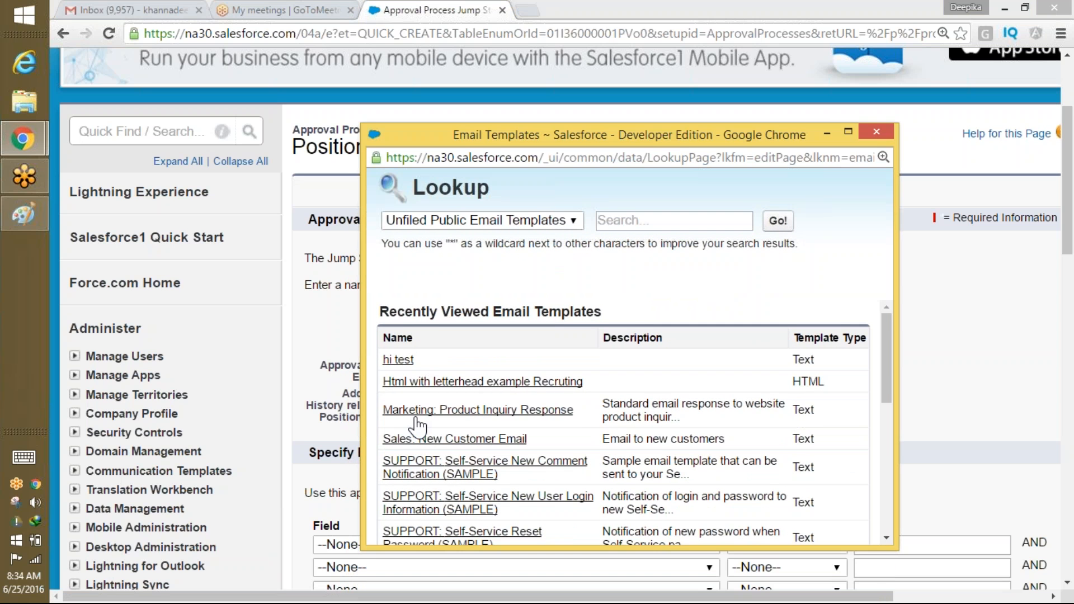
left_click(477, 384)
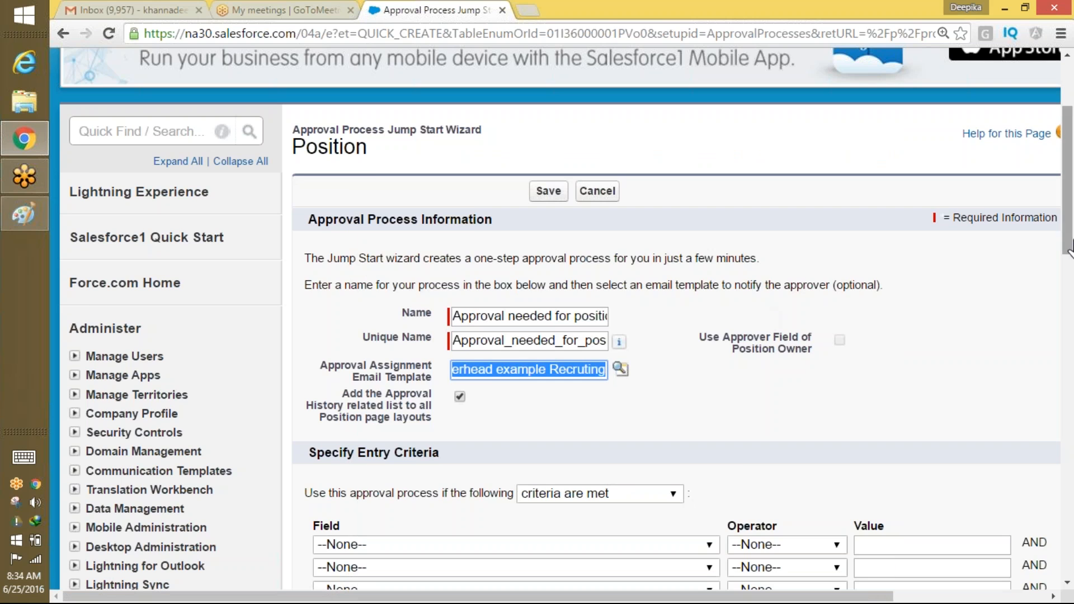
left_click_drag(1068, 250, 1067, 335)
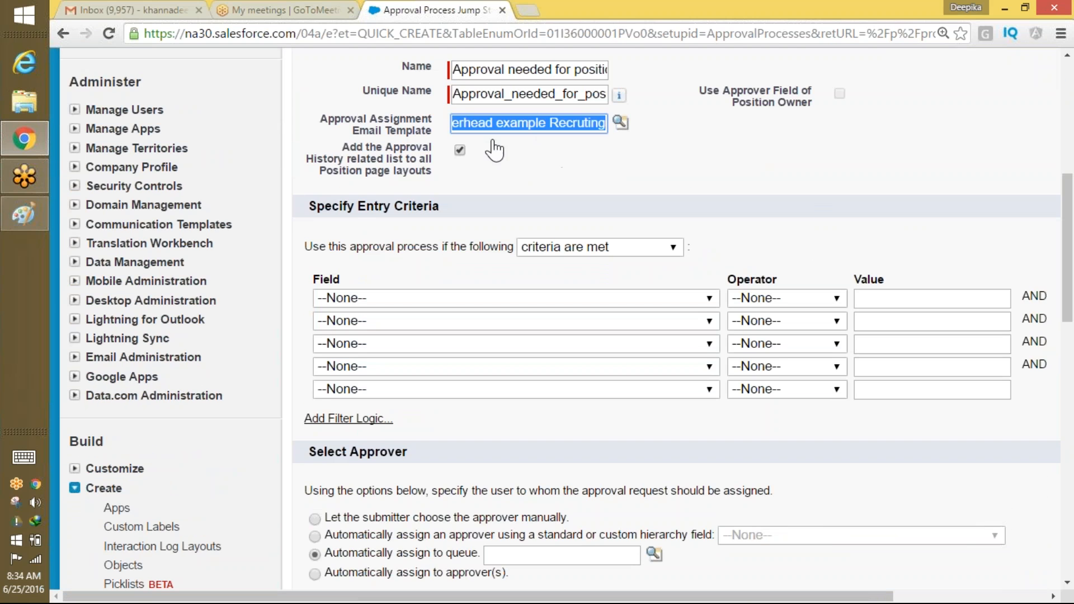
left_click(449, 139)
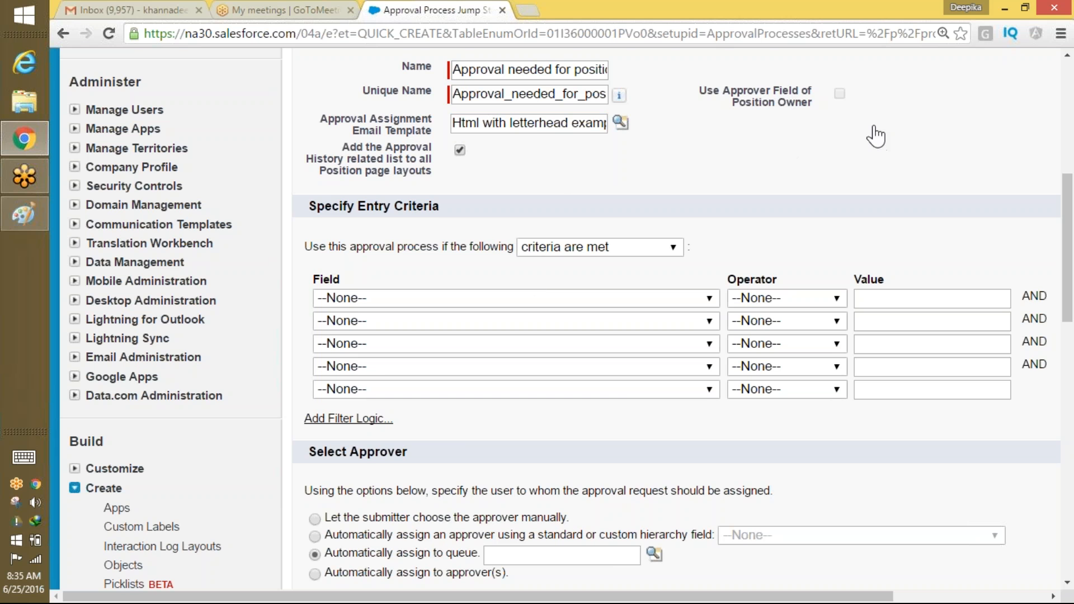
left_click_drag(1070, 244, 1070, 207)
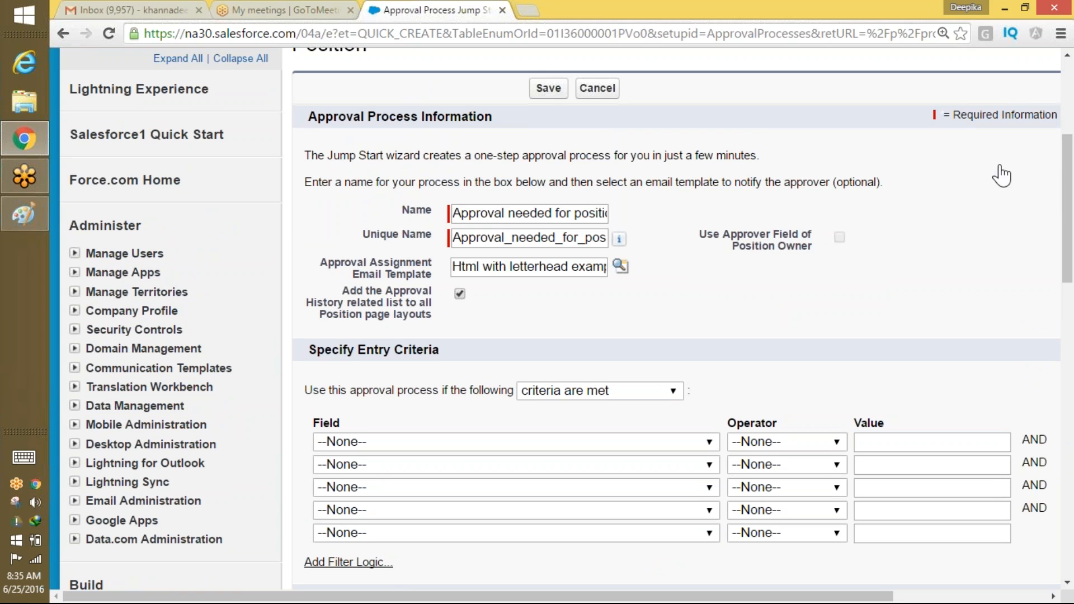
left_click(613, 16)
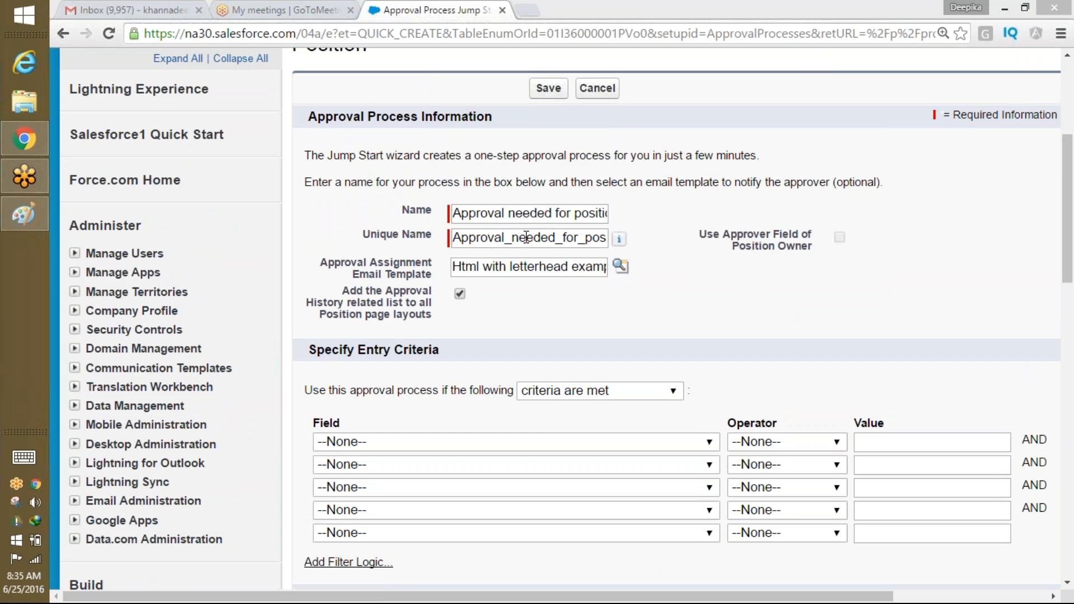
left_click_drag(521, 237, 669, 217)
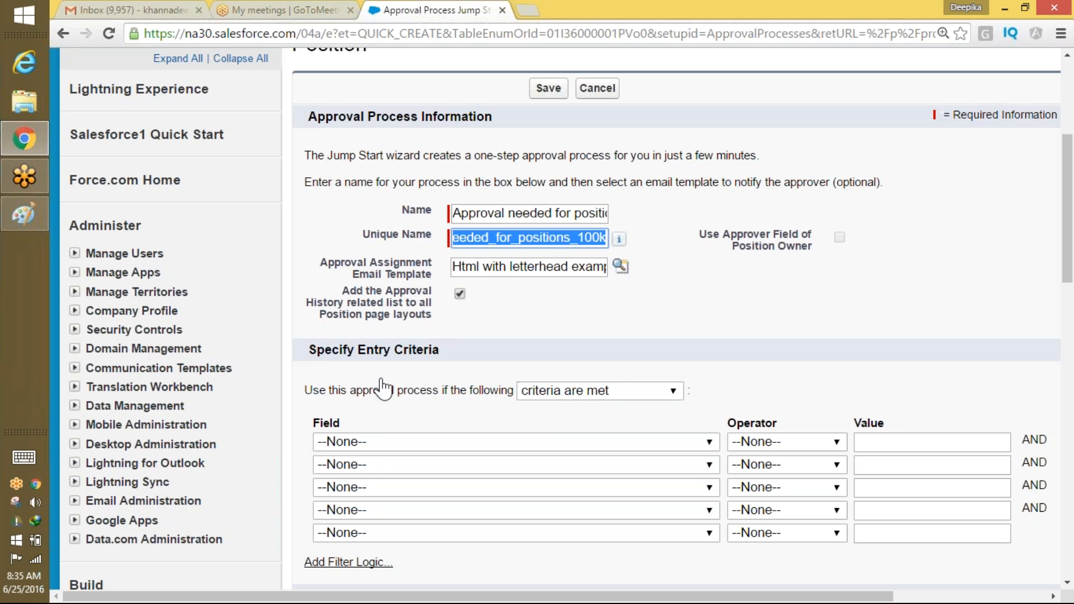
- Set the first entry criterion to Position: Max Pay greater than 80000
left_click(441, 451)
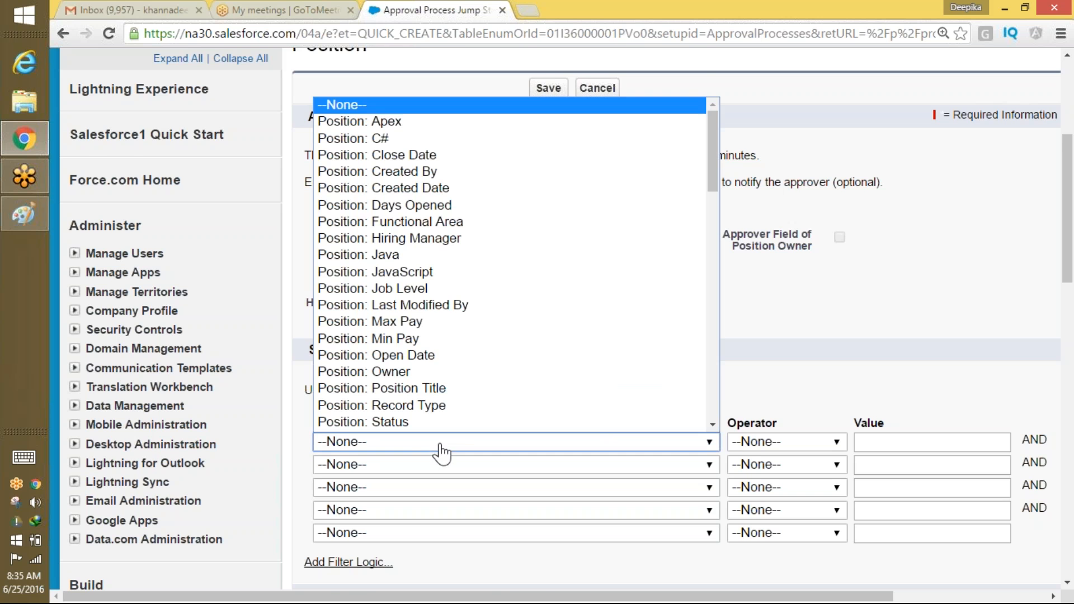
scroll(830, 268, "down", 2)
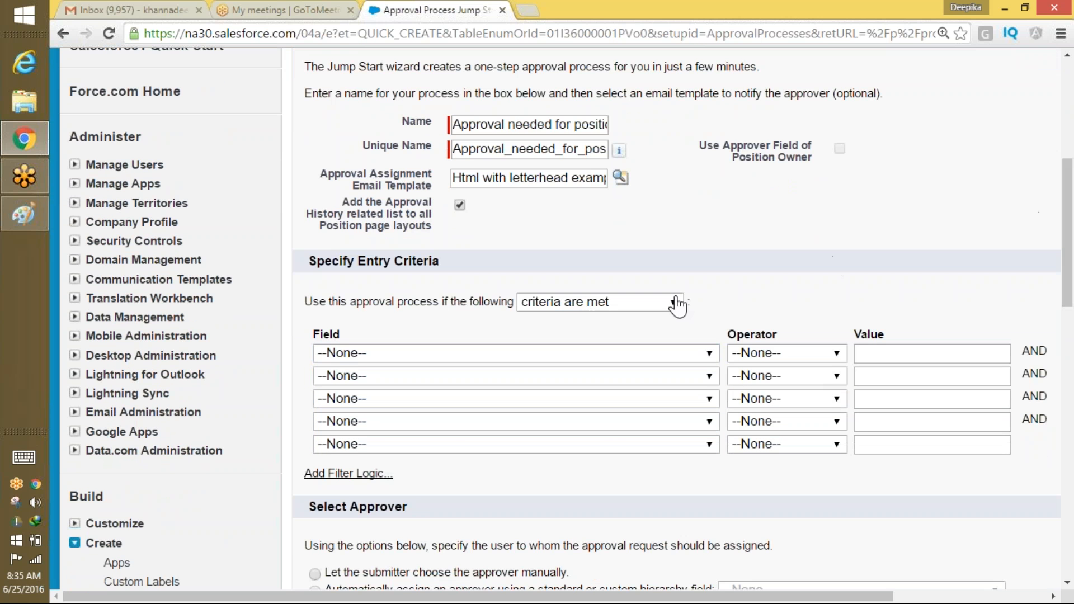
left_click_drag(1069, 249, 1068, 282)
left_click(633, 235)
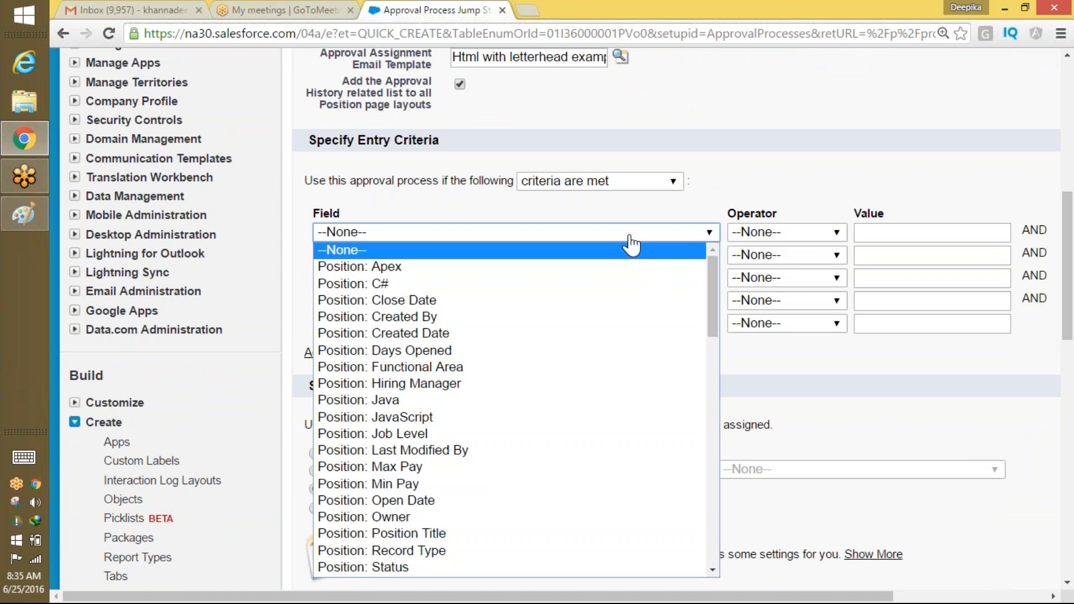
left_click(475, 468)
left_click(771, 232)
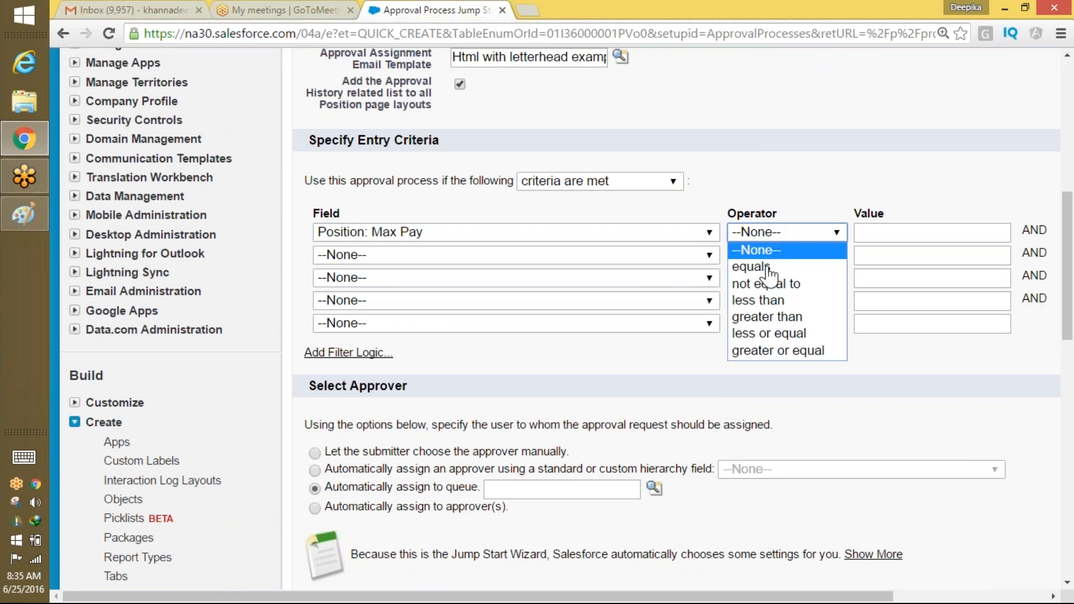
left_click(766, 316)
left_click(884, 233)
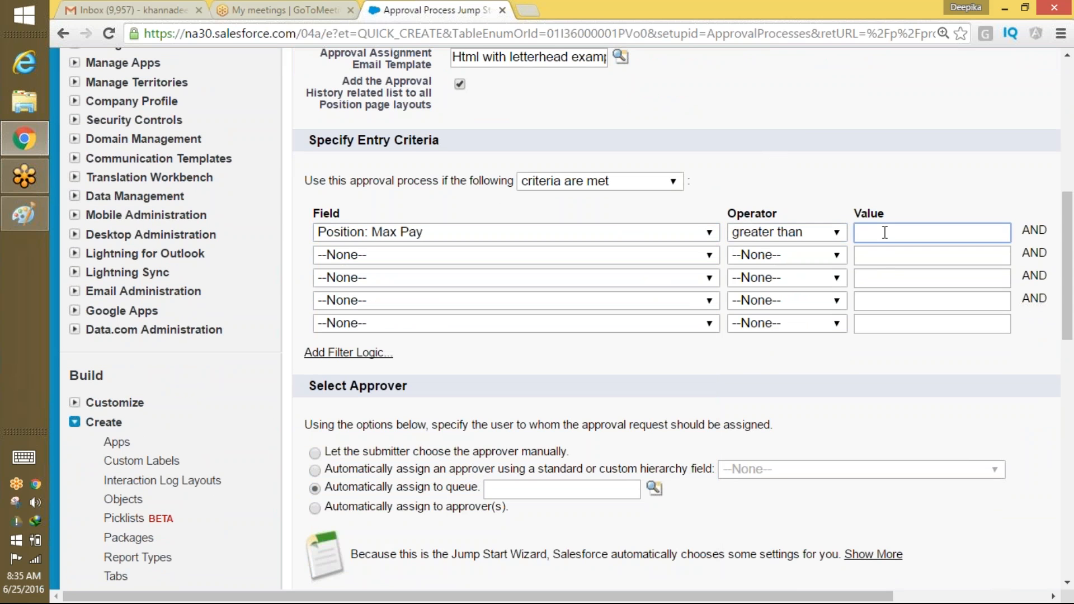
type("80000")
left_click_drag(1069, 279, 1072, 295)
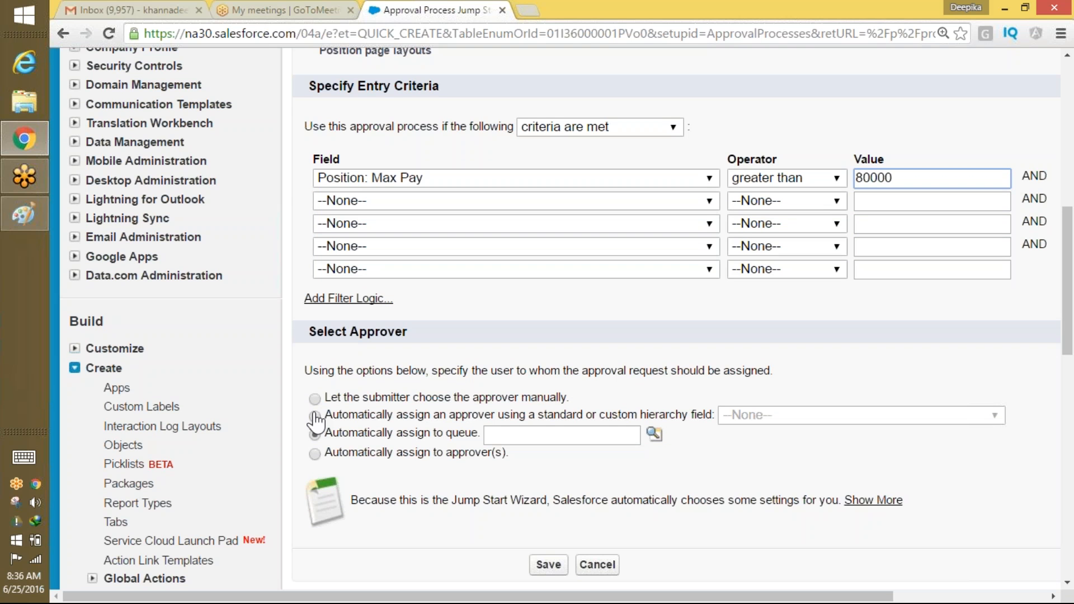
scroll(315, 420, "down", 1)
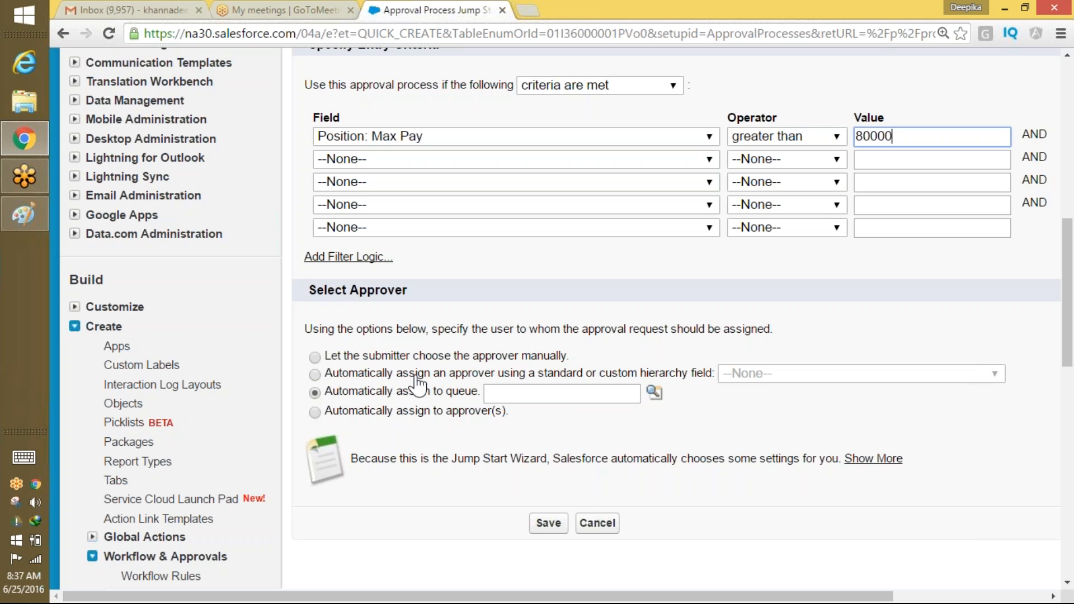
left_click_drag(415, 373, 712, 385)
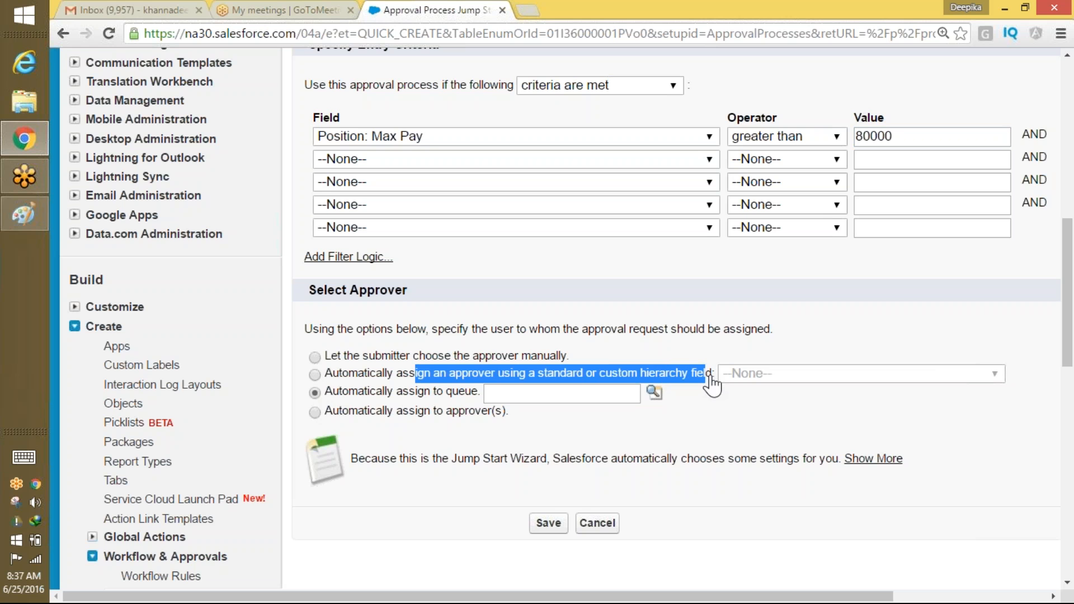
left_click(314, 374)
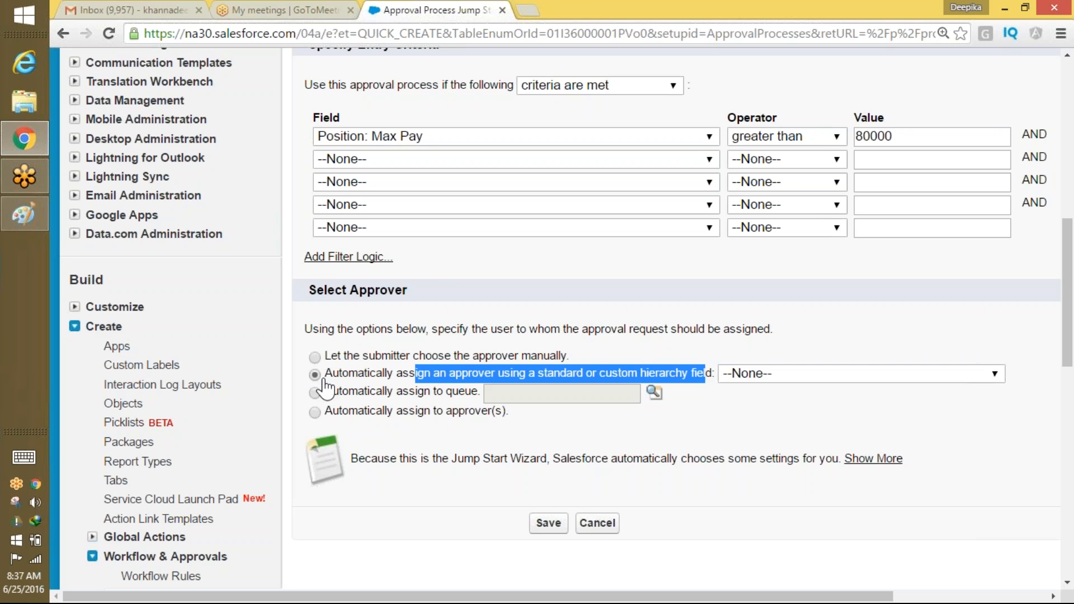
left_click(767, 373)
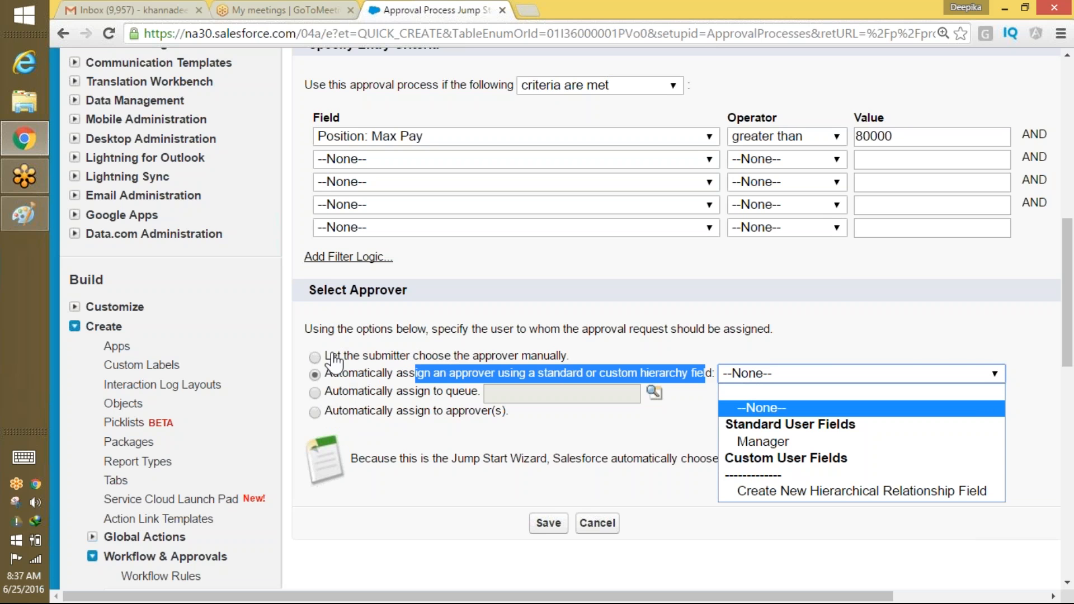
left_click(691, 298)
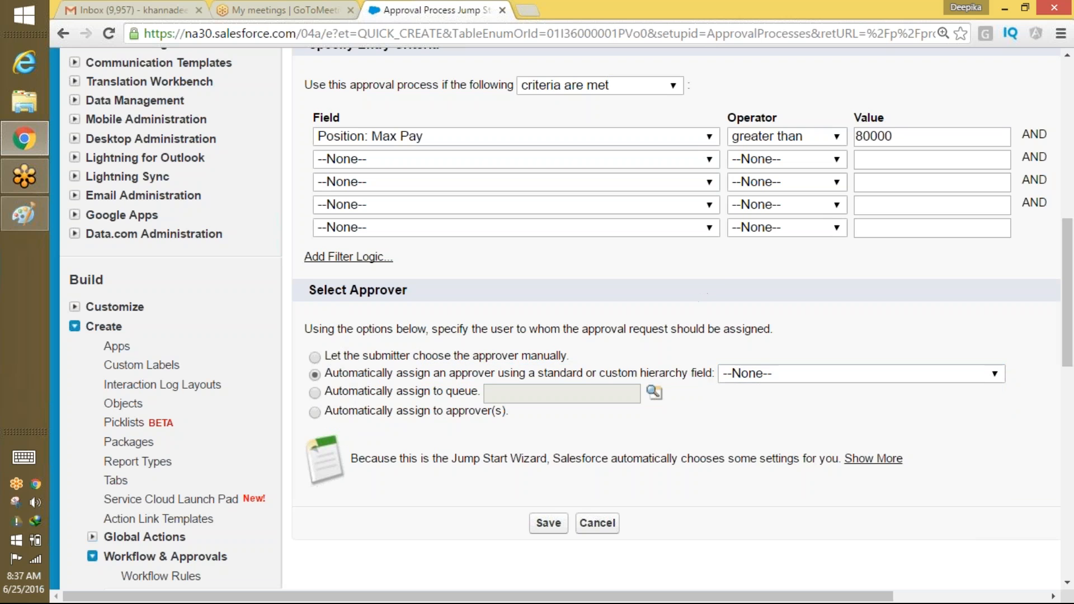
left_click(315, 392)
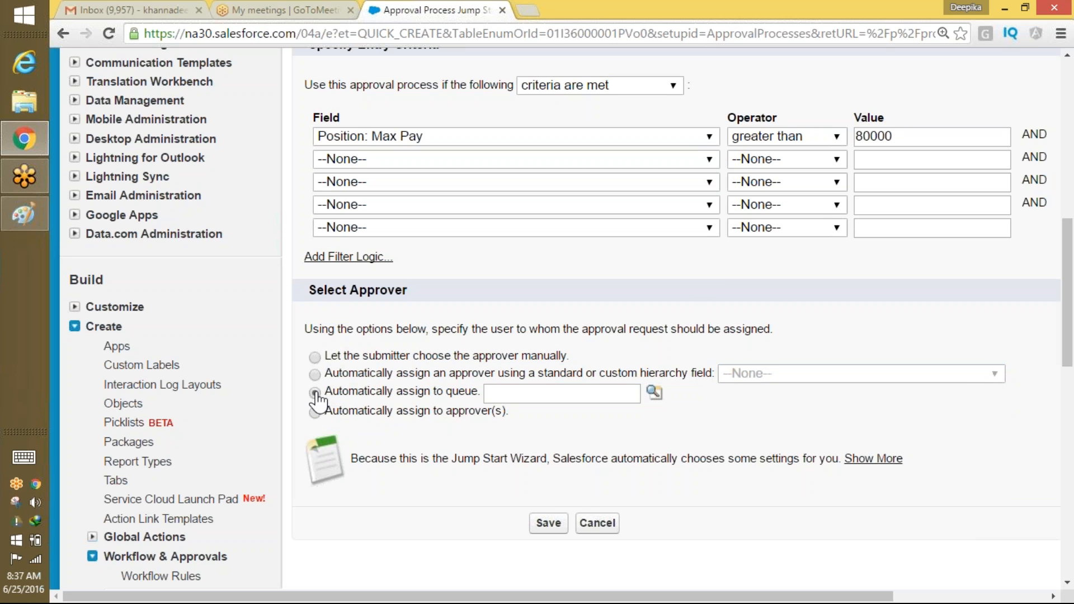
- Assign approval automatically to an approver, looking up and choosing the user whose role is SVP, Sales & Marketing
left_click(315, 412)
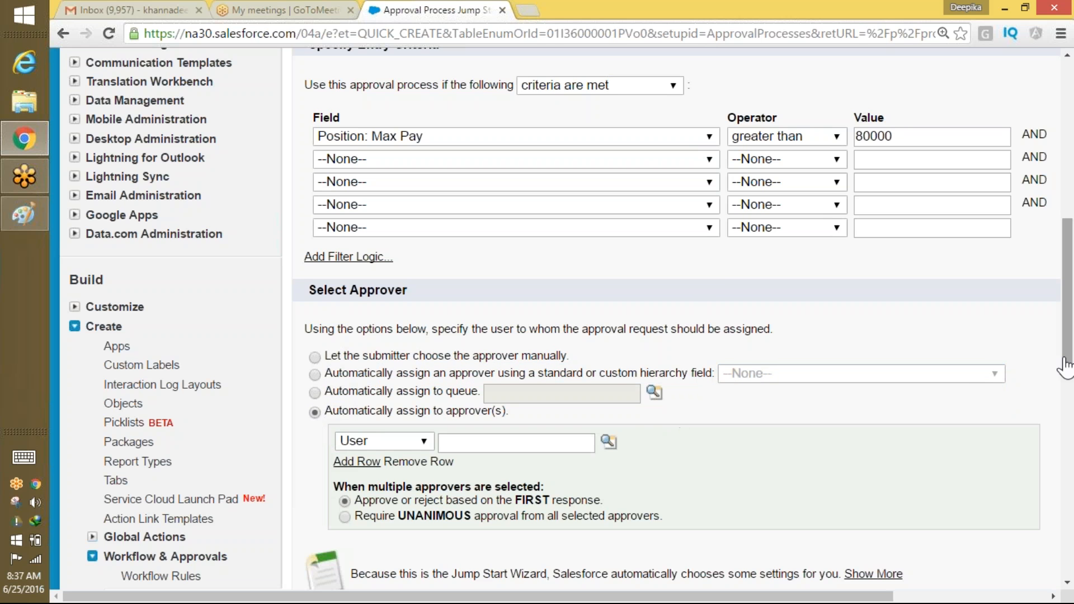
scroll(1070, 380, "down", 3)
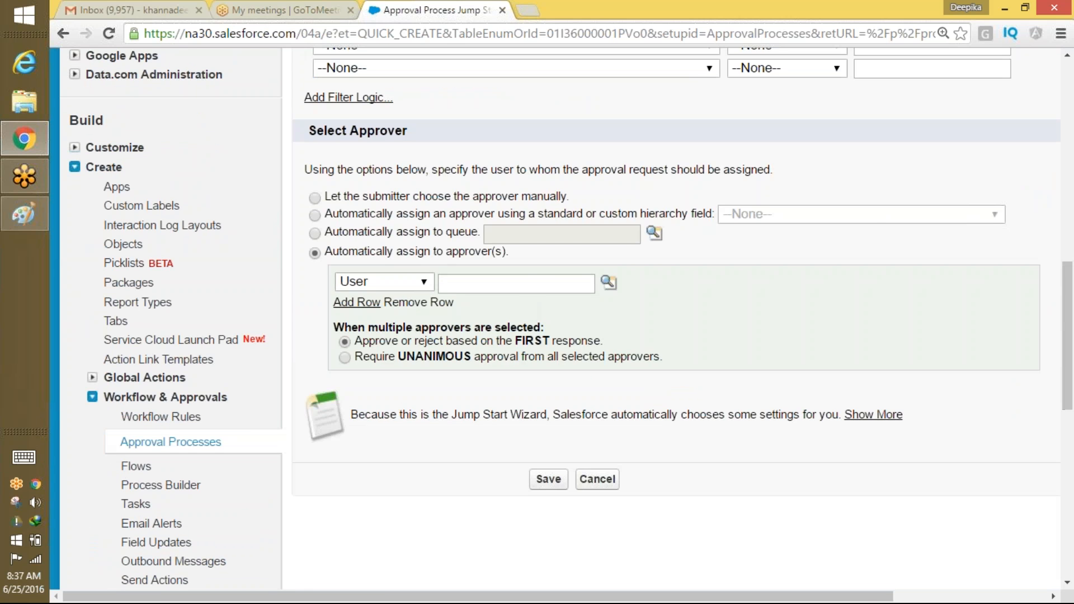
left_click(611, 284)
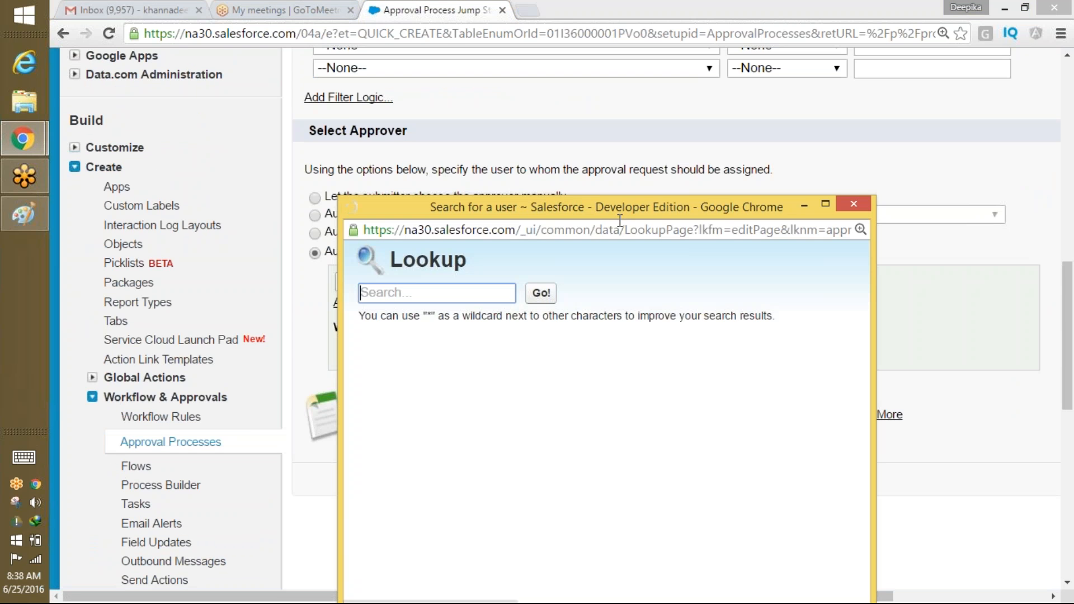
left_click_drag(630, 217, 670, 173)
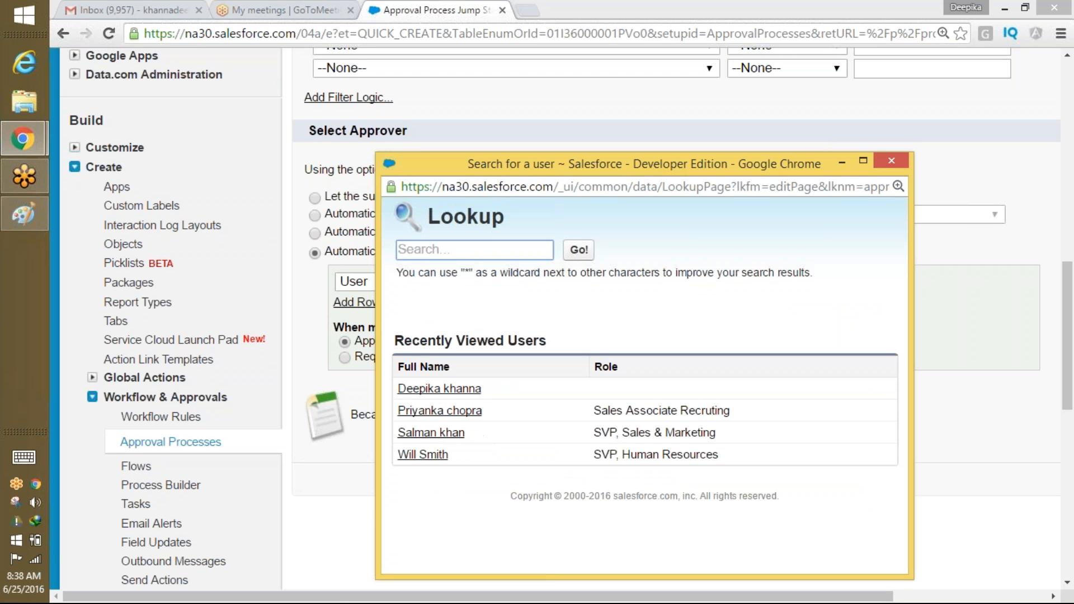
left_click(421, 434)
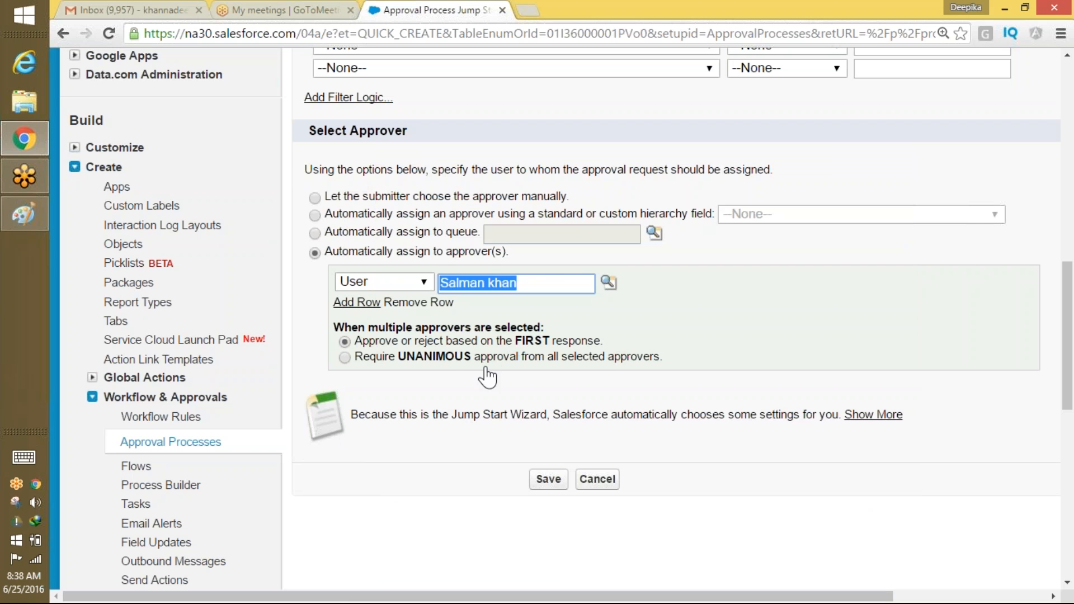
- Review the options for multiple approvers: first response versus unanimous approval
left_click_drag(361, 341, 616, 338)
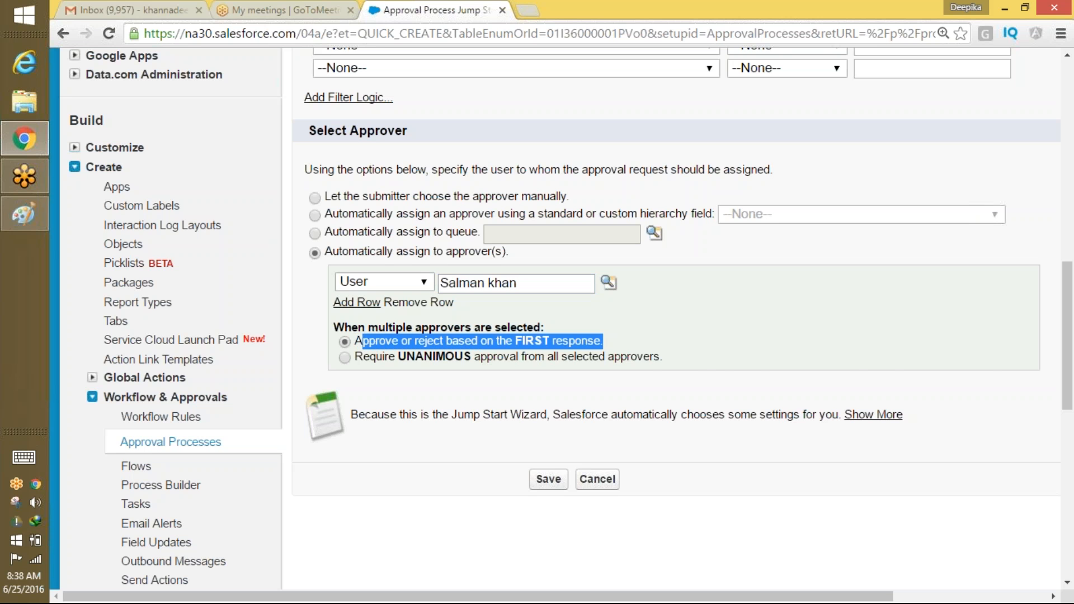
right_click(605, 339)
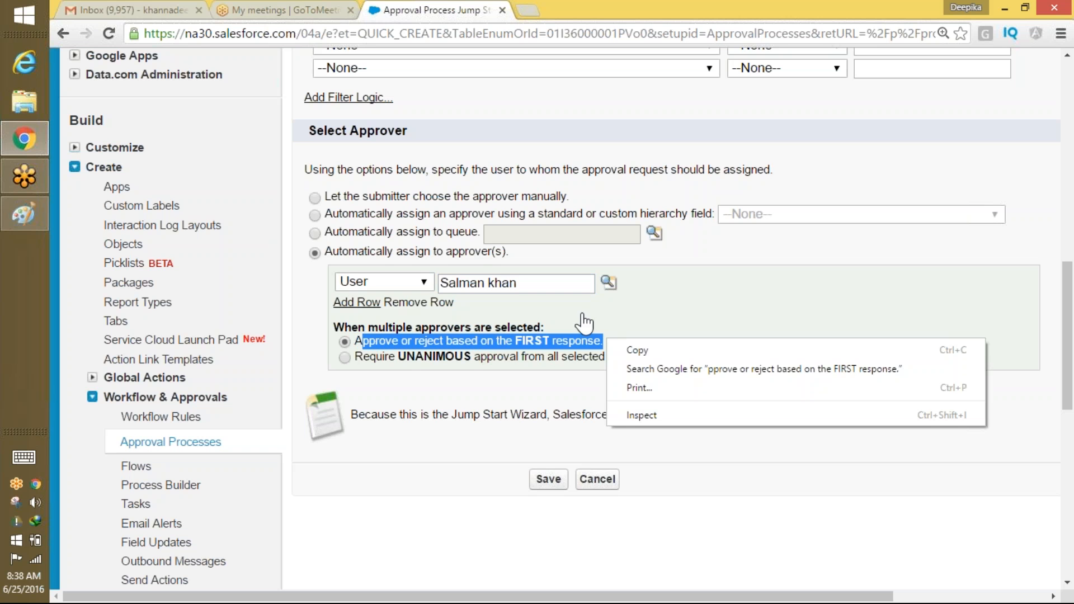
left_click(472, 359)
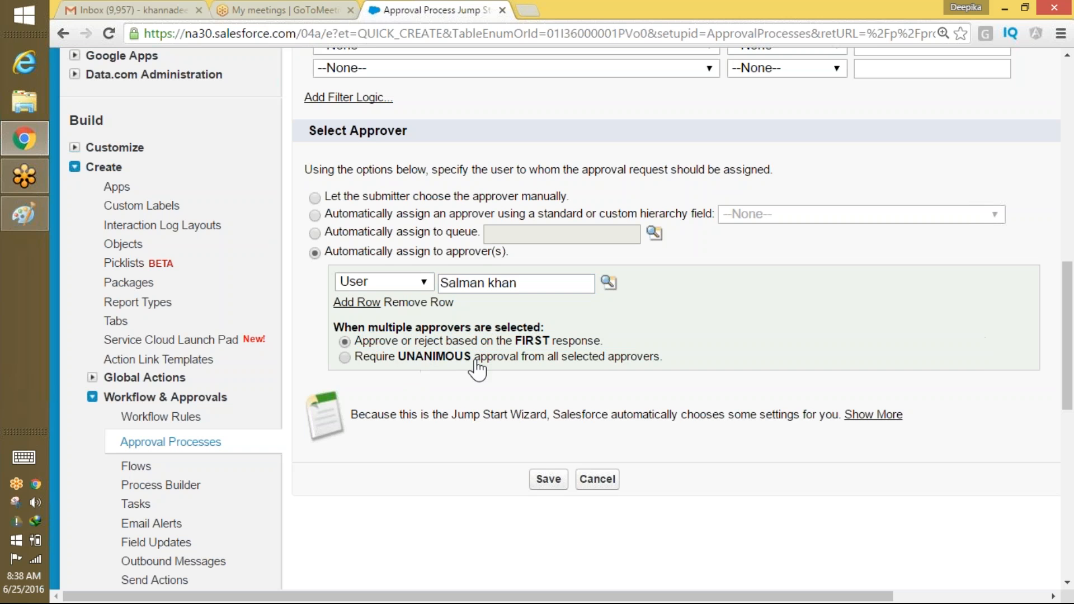
left_click(472, 358)
- Check the completed wizard settings, then save the approval process and acknowledge the activation reminder
scroll(828, 330, "up", 10)
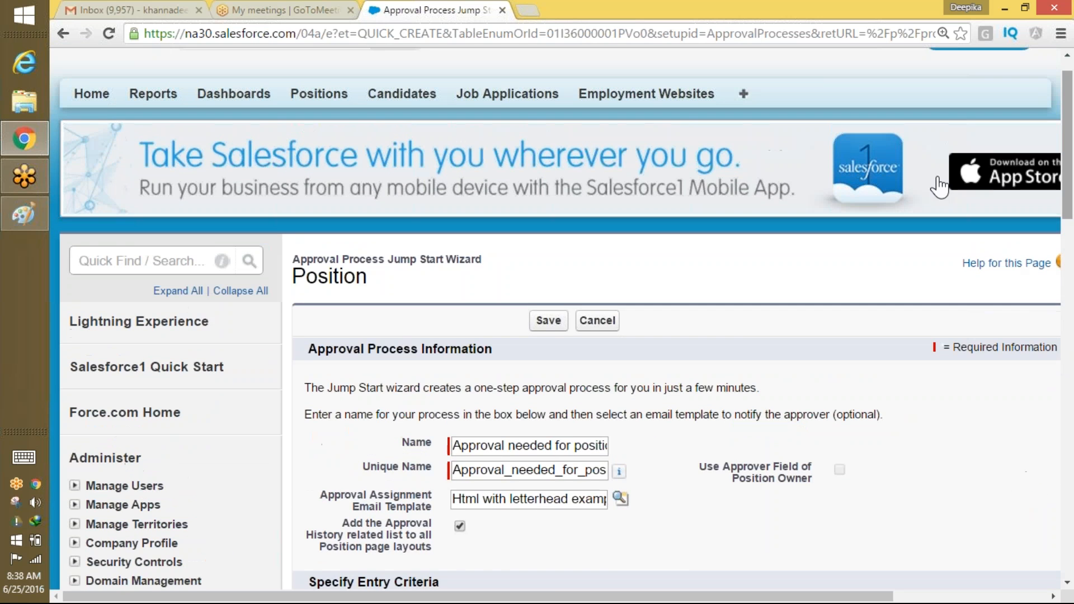
scroll(757, 520, "down", 8)
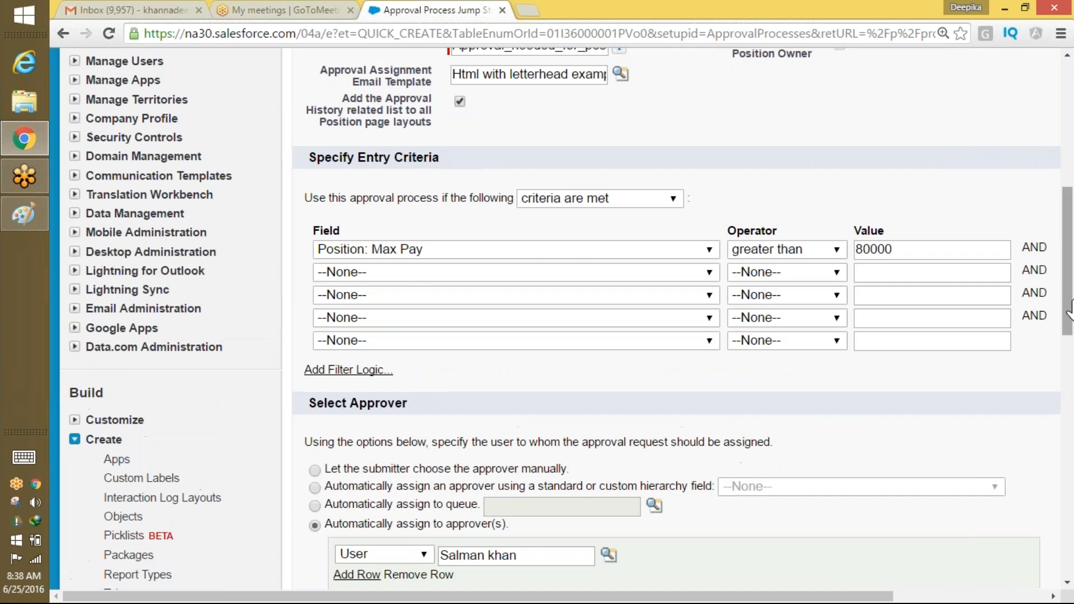
scroll(1069, 309, "down", 5)
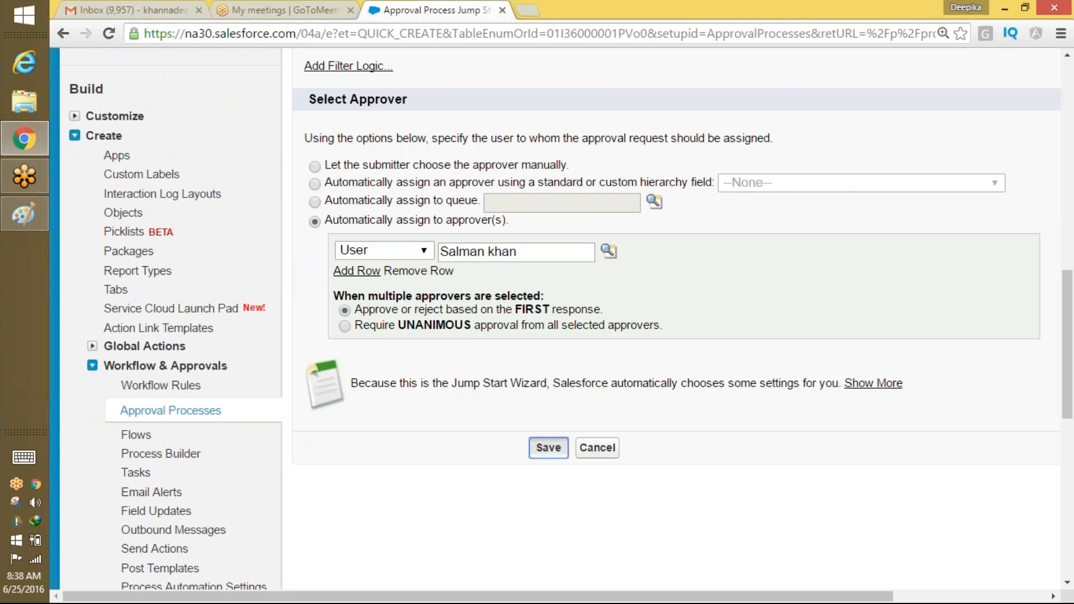
left_click(548, 447)
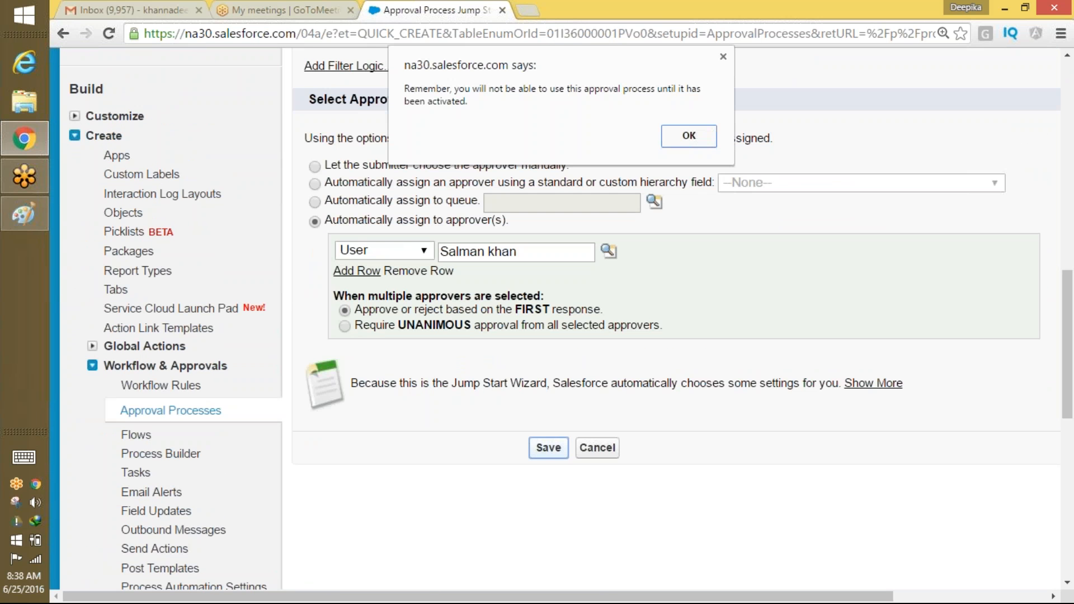
left_click(696, 141)
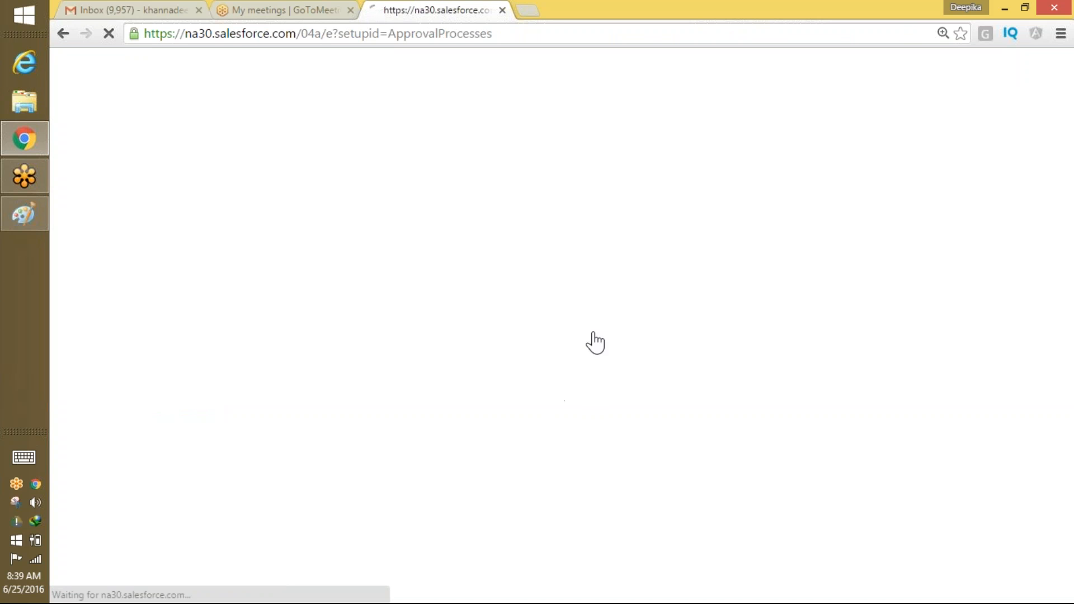
- Read the recommended additional steps and workflow actions for the new process, then open its detail page
left_click_drag(1071, 188, 1069, 256)
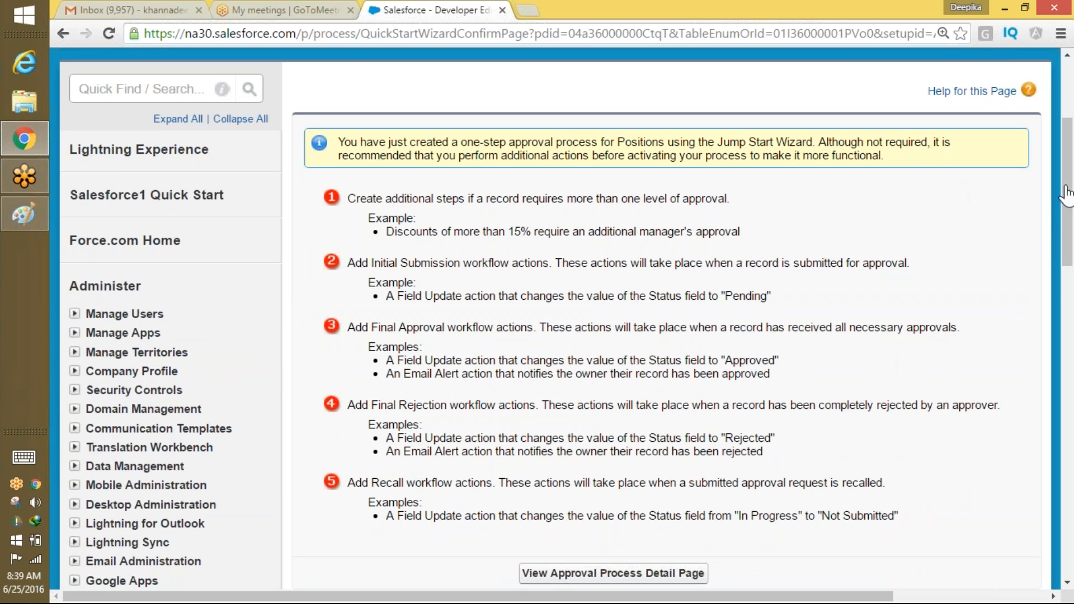
left_click_drag(1067, 193, 1068, 200)
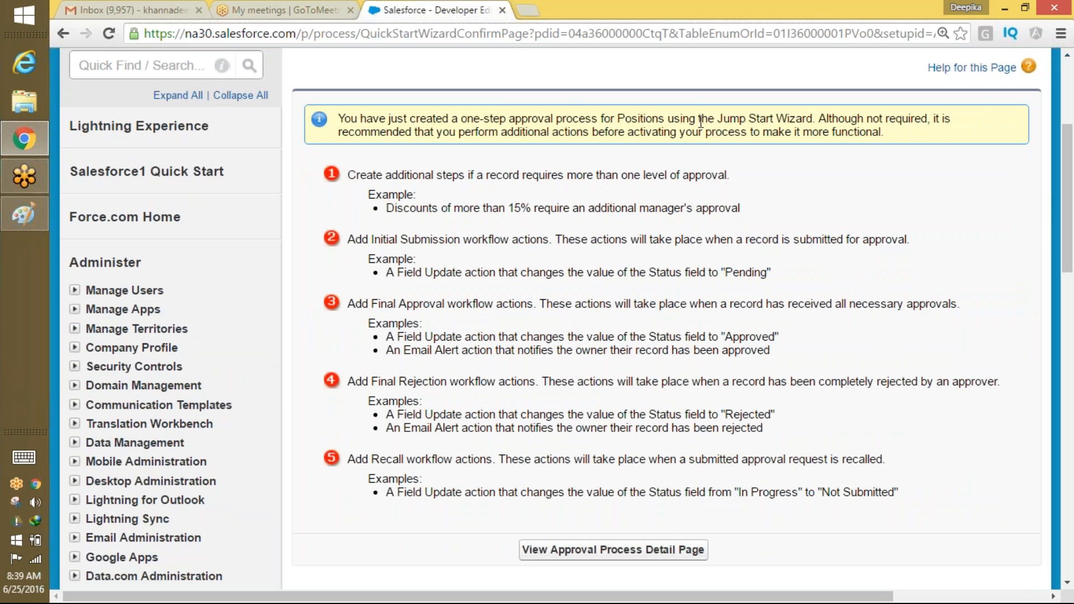
left_click_drag(613, 120, 810, 114)
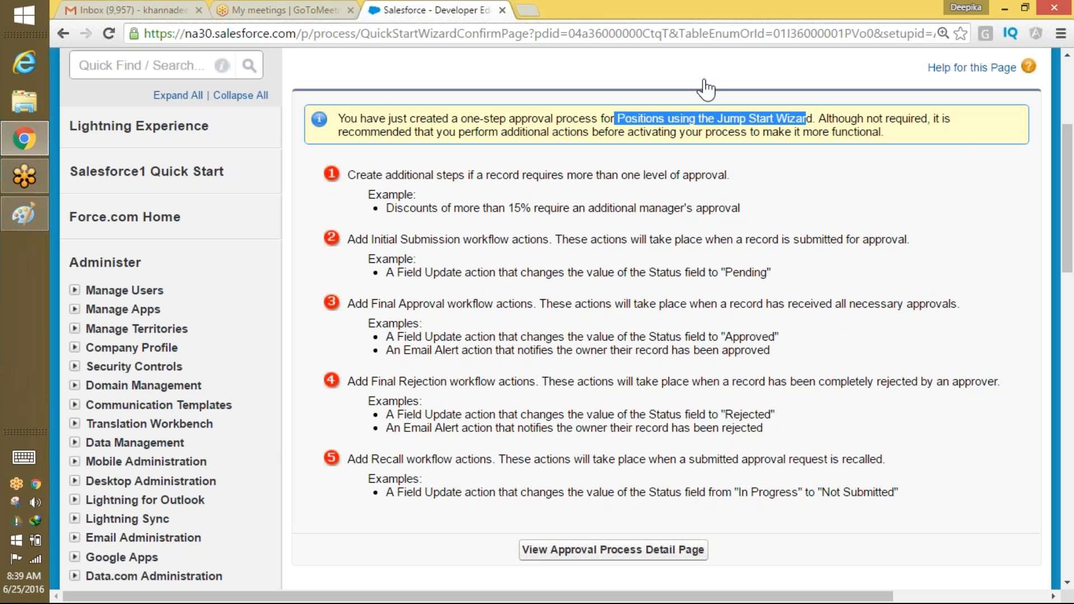
left_click_drag(360, 175, 890, 497)
left_click(921, 447)
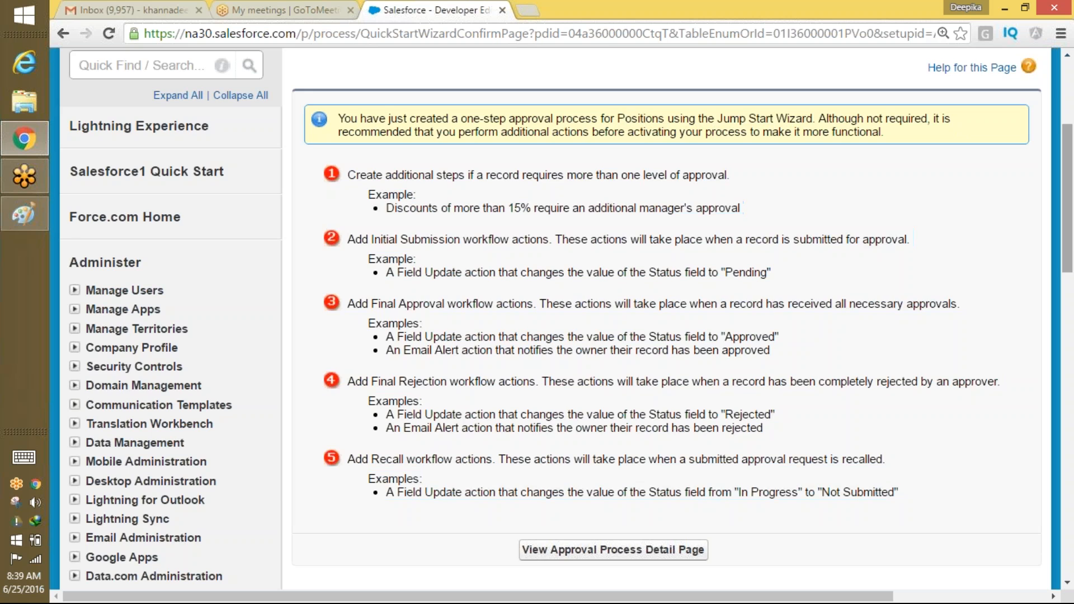
left_click_drag(1068, 234, 1054, 353)
left_click(614, 114)
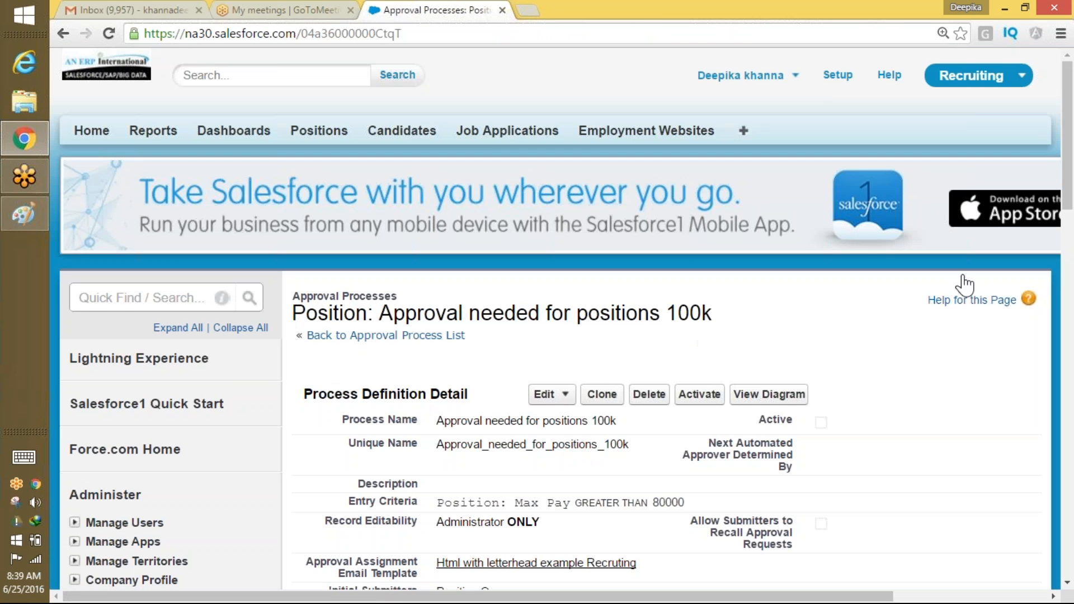
- Open the diagram of the Position approval process and maximize its window
left_click_drag(1068, 174, 1056, 232)
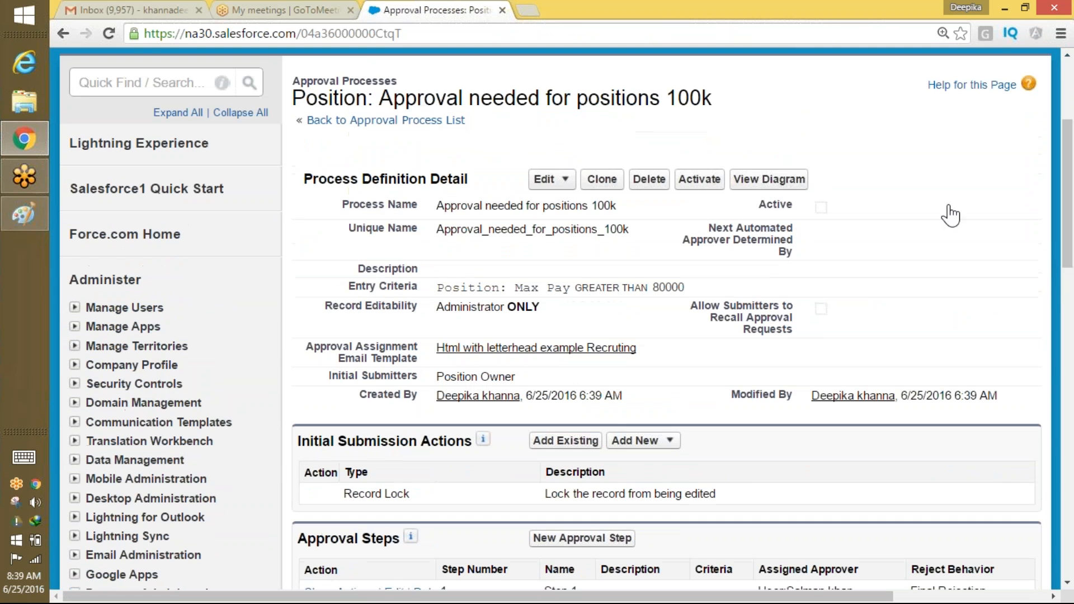
right_click(779, 184)
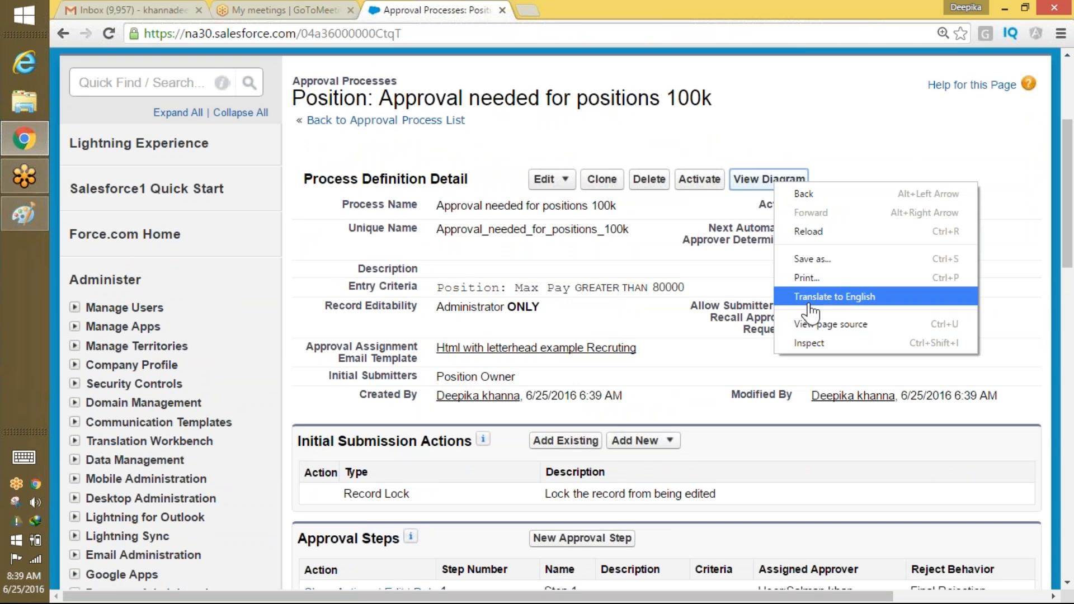
left_click(750, 185)
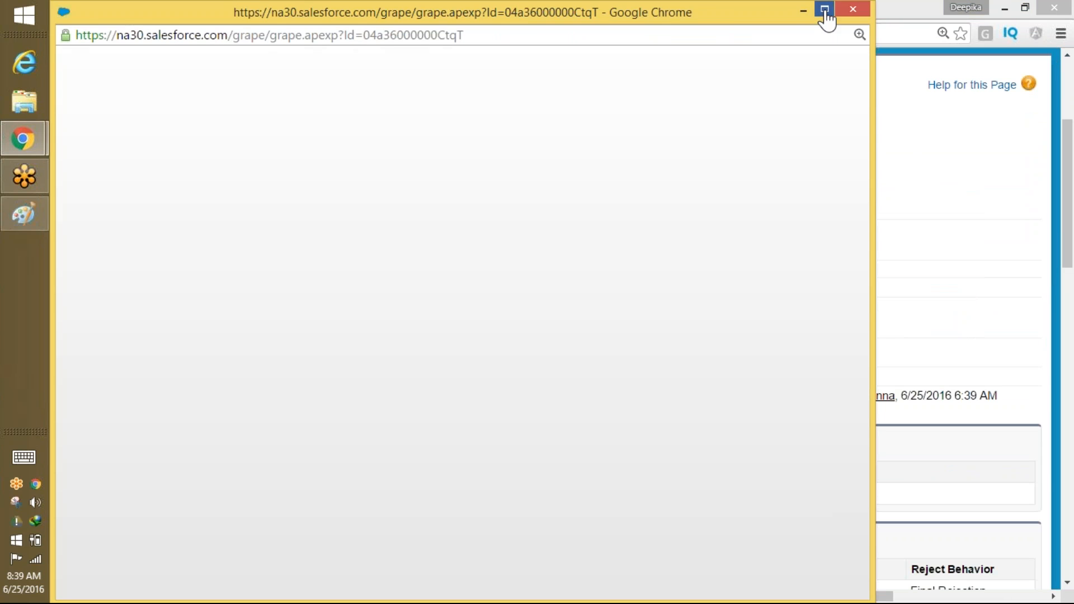
left_click(824, 10)
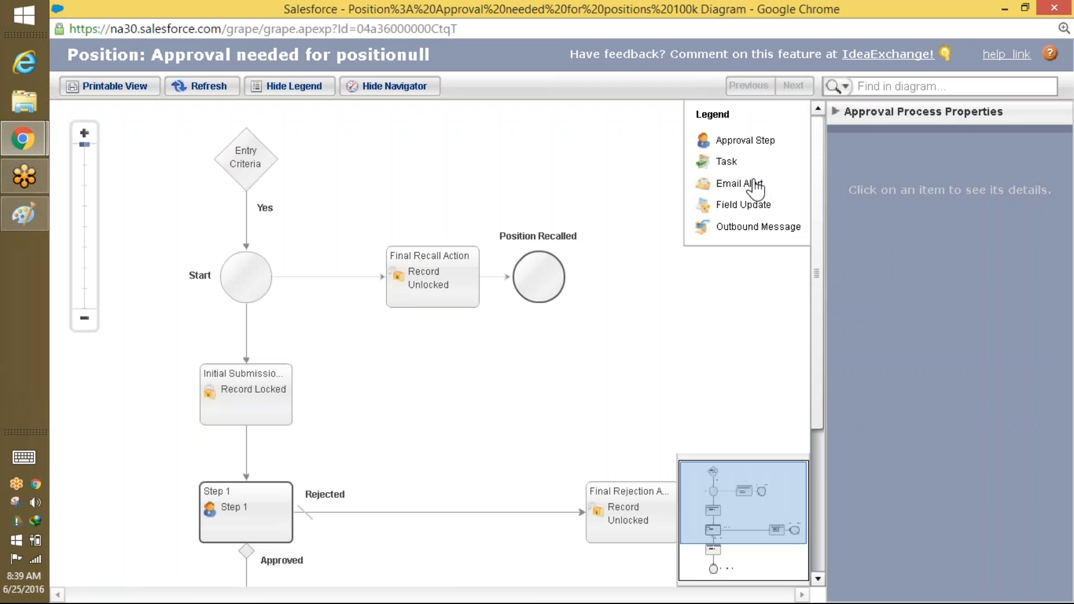
- Examine the Entry Criteria node in the diagram, including its field and threshold value
left_click(232, 171)
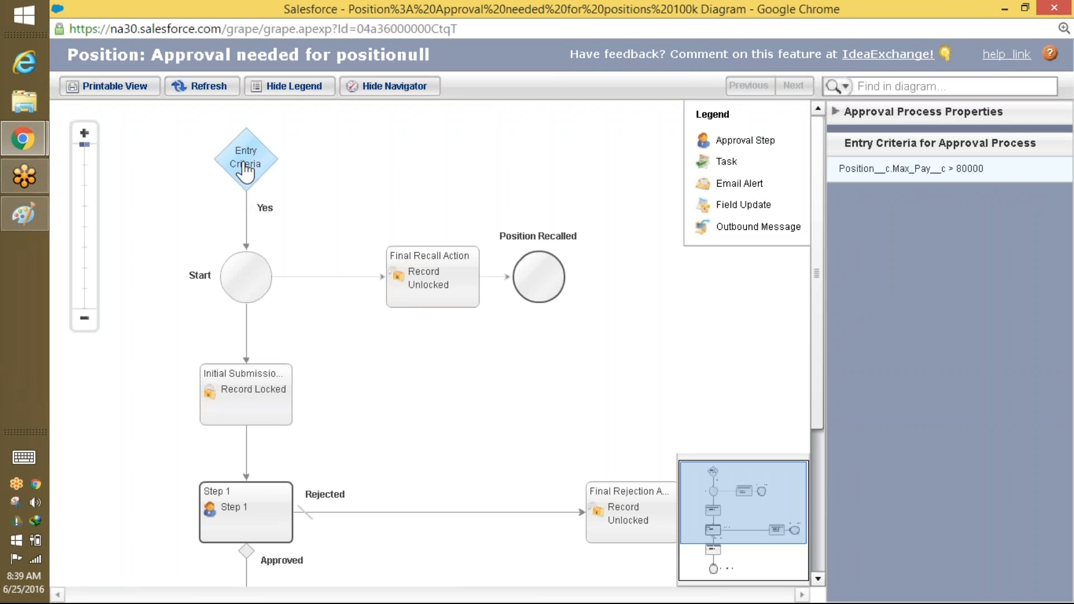
left_click_drag(987, 168, 846, 168)
double_click(912, 168)
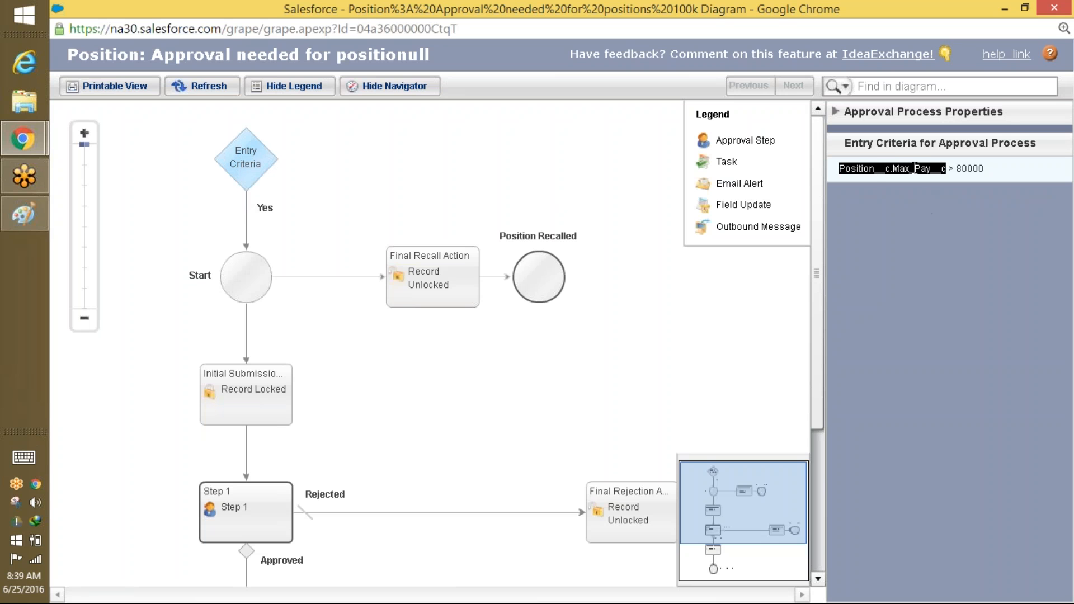
double_click(963, 143)
double_click(963, 168)
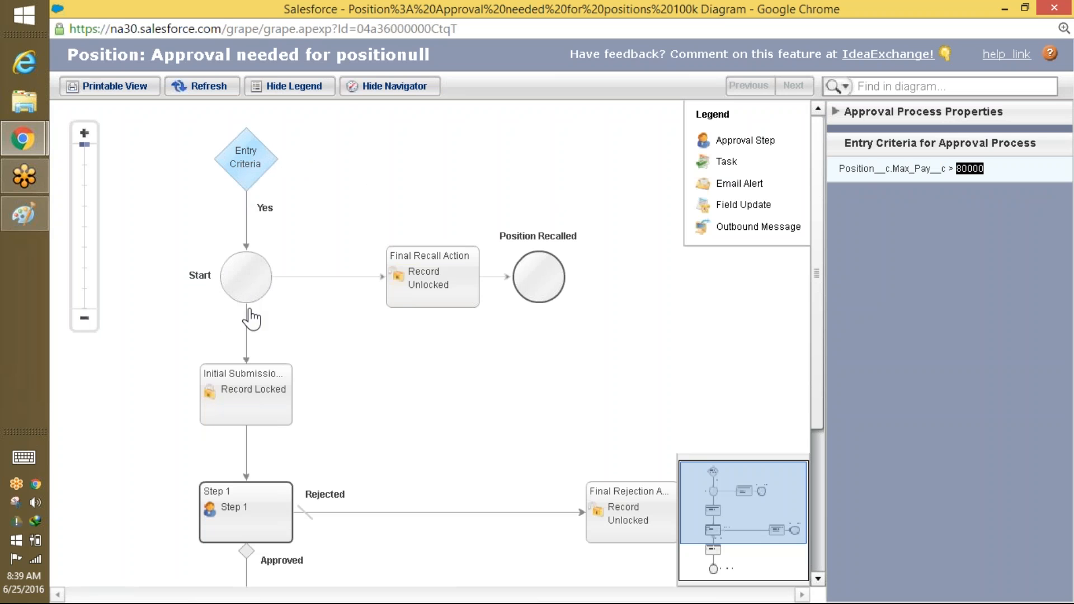
- Compare the details of the Initial Submission, Entry Criteria and Final Recall Action nodes
left_click(232, 388)
left_click(259, 157)
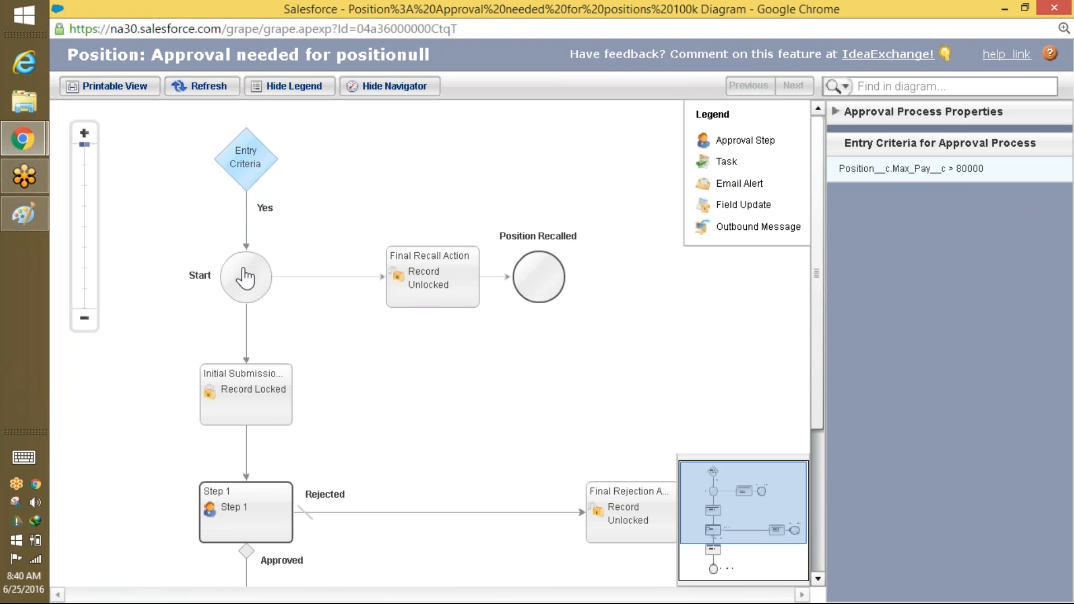
left_click(435, 295)
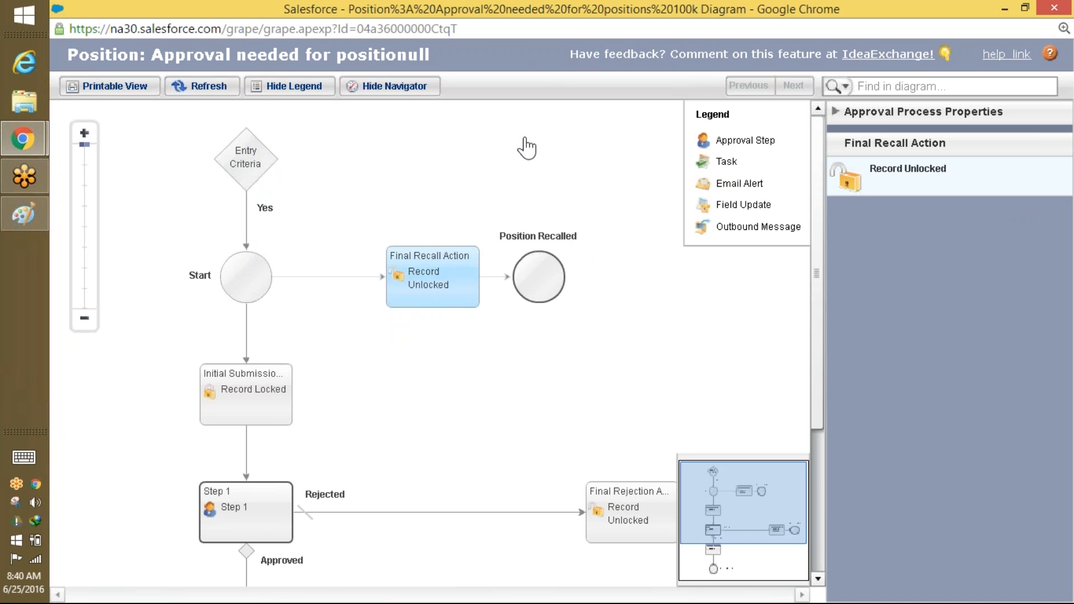
left_click(250, 404)
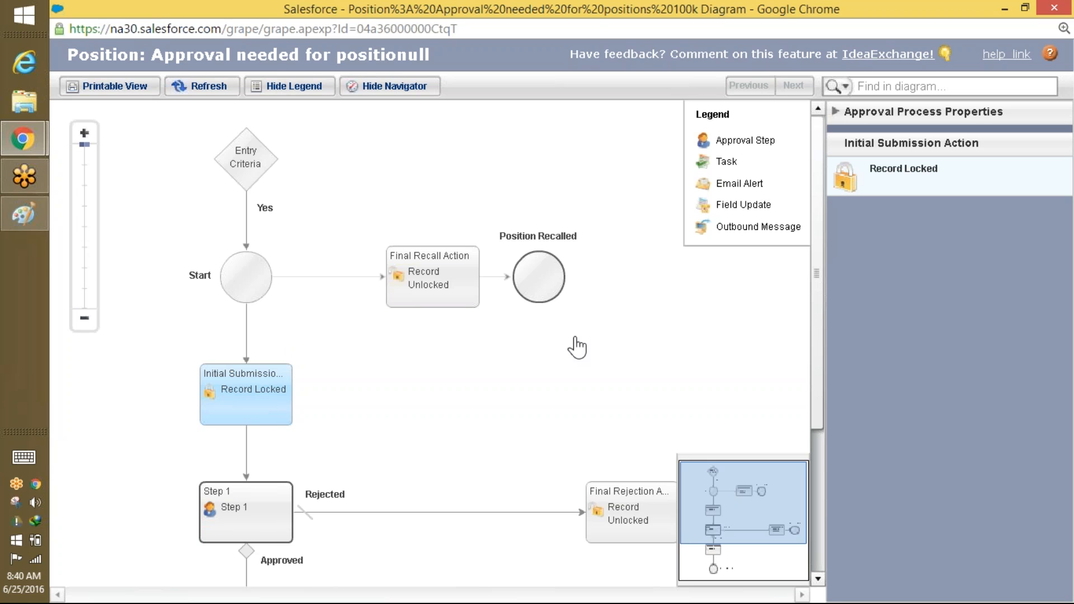
- Trace the approved and rejected paths by inspecting Step 1, its required approver, and the Final Approval and Final Rejection actions
left_click_drag(823, 323, 810, 465)
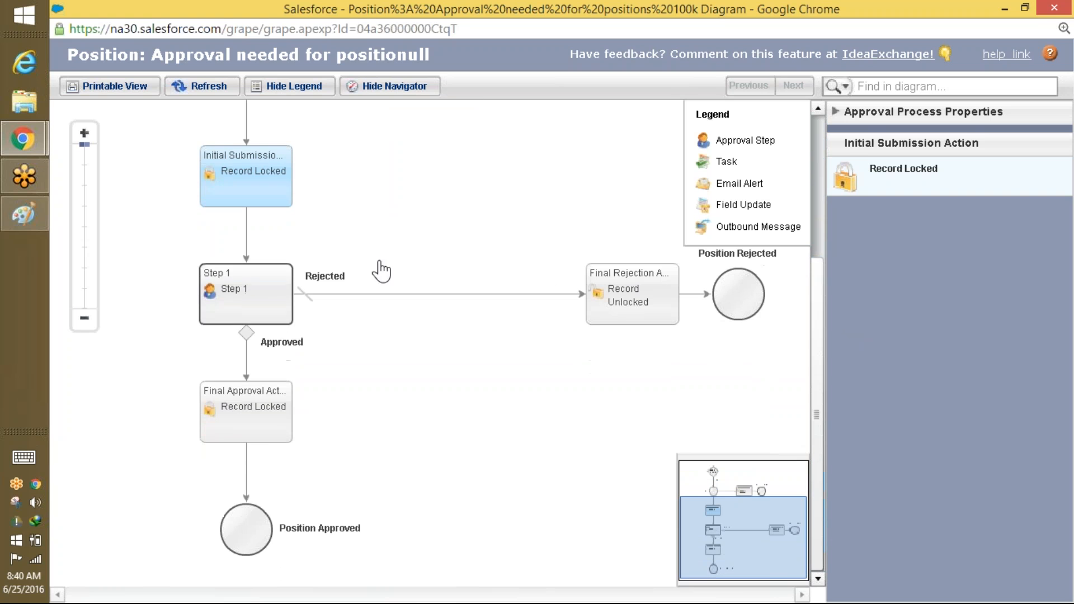
left_click(223, 267)
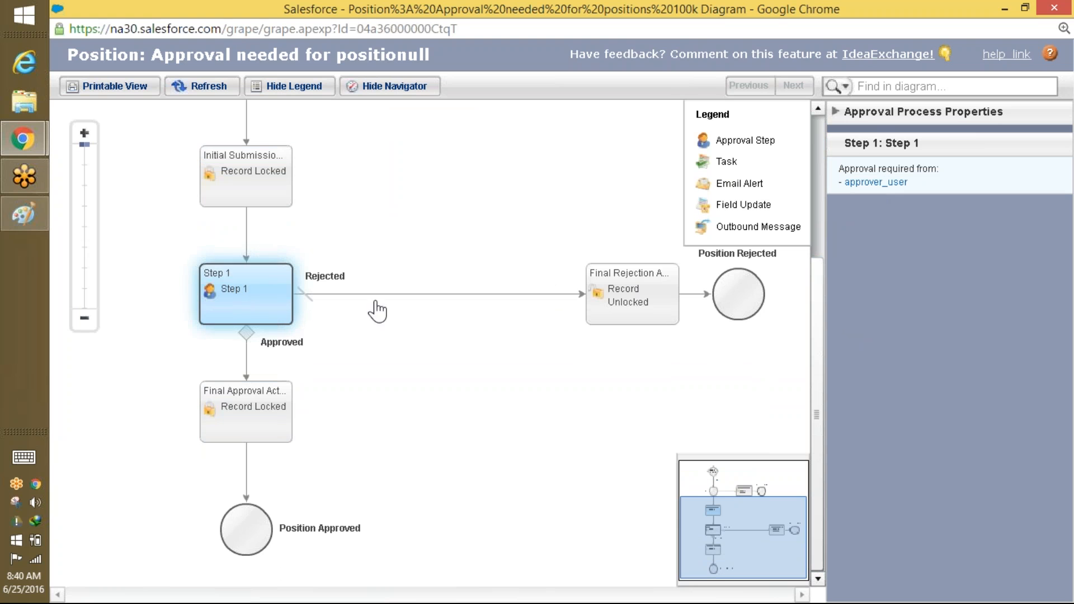
left_click(233, 411)
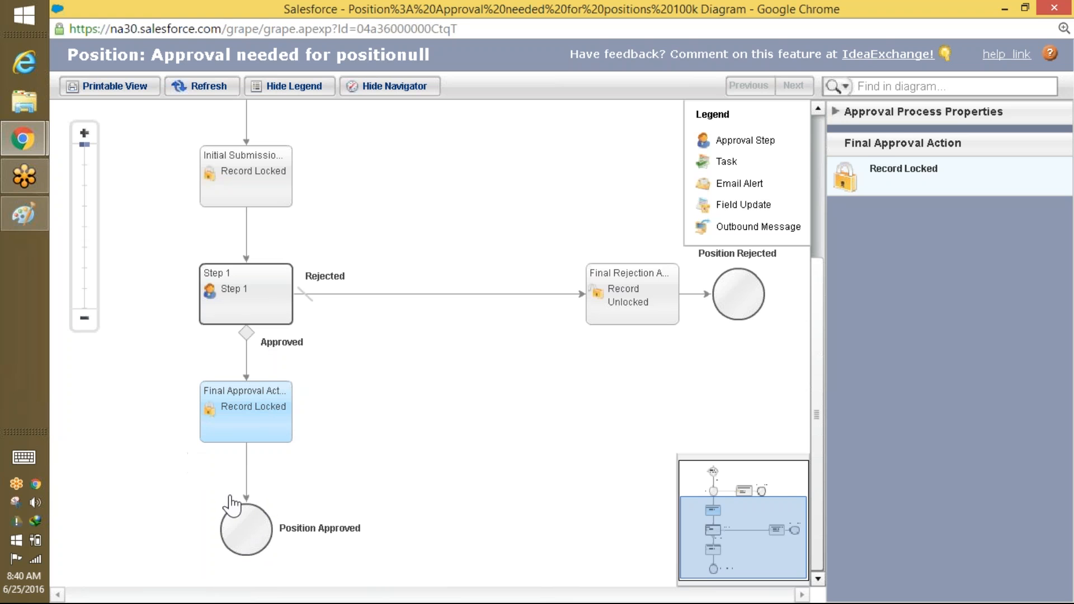
left_click(282, 317)
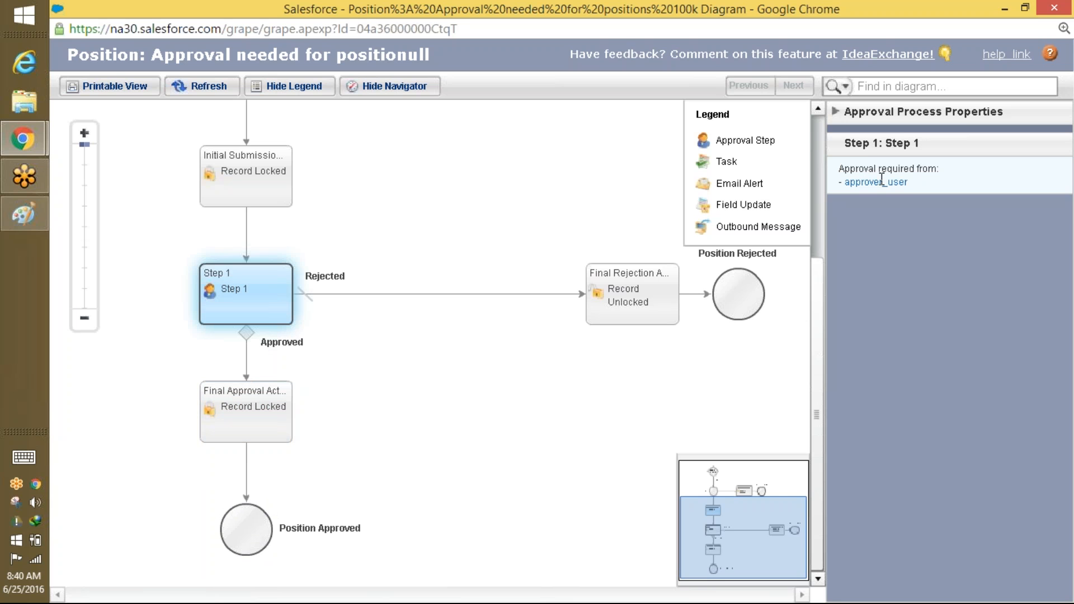
left_click_drag(920, 184, 848, 192)
left_click(632, 279)
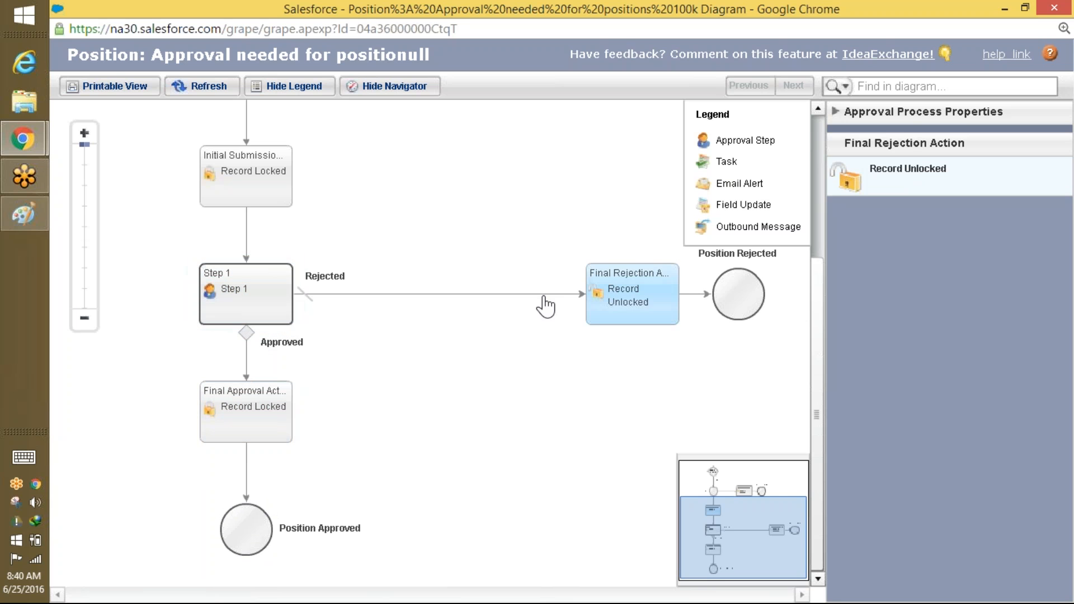
left_click(235, 313)
left_click(633, 323)
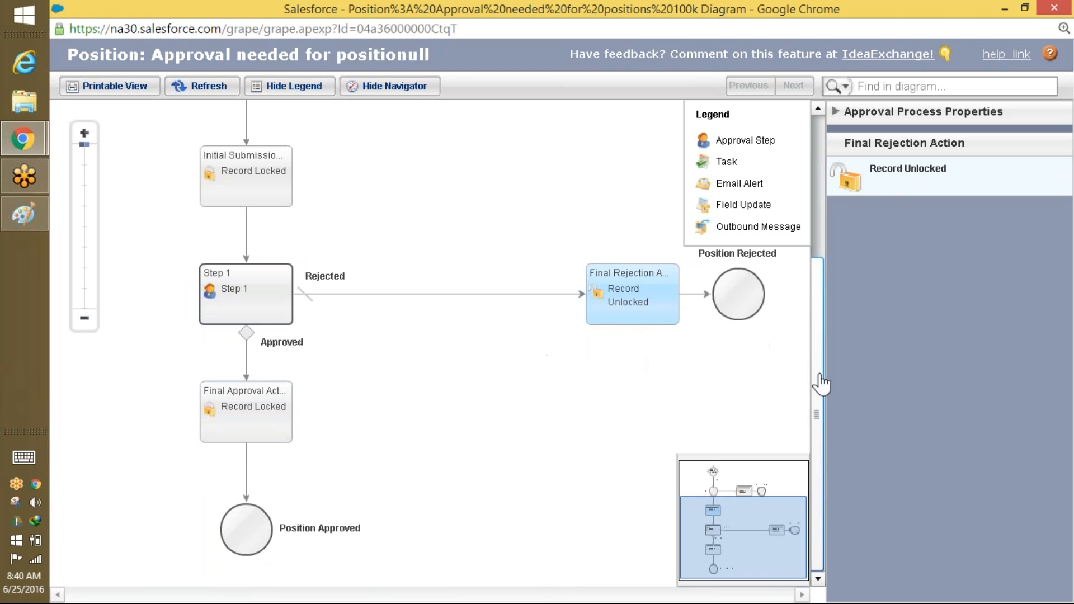
left_click_drag(818, 391, 835, 159)
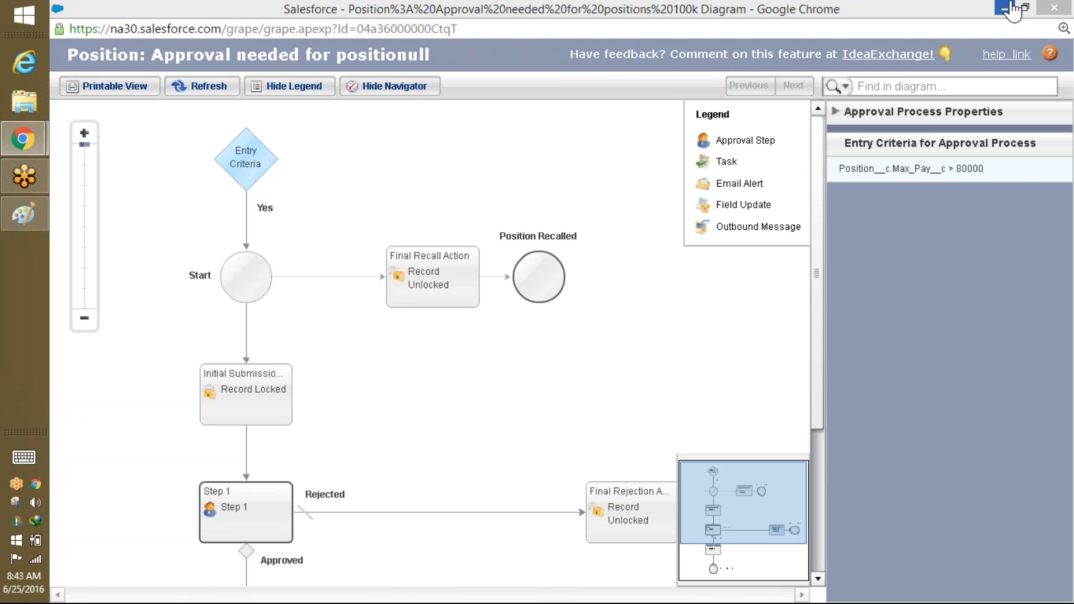
- Close the process diagram and activate the Position approval process, accepting the confirmation
left_click(1062, 9)
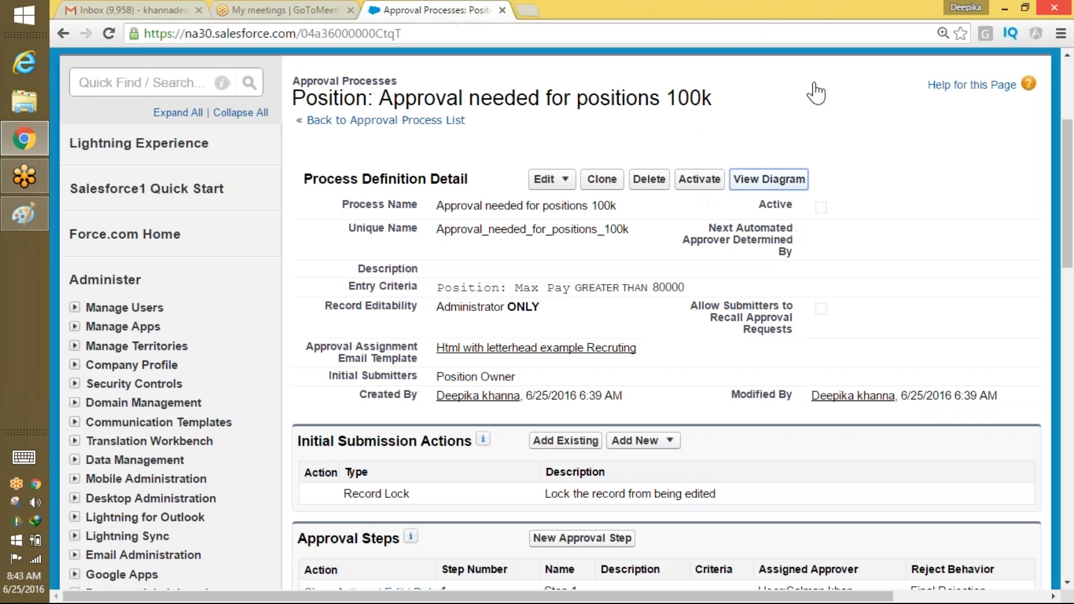
left_click(700, 180)
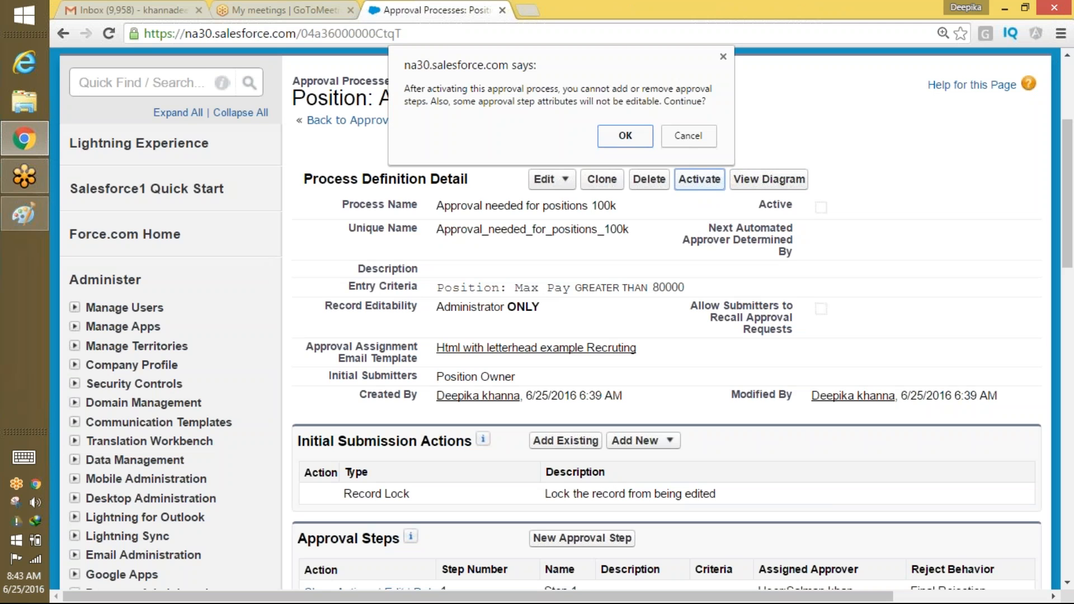
left_click(633, 145)
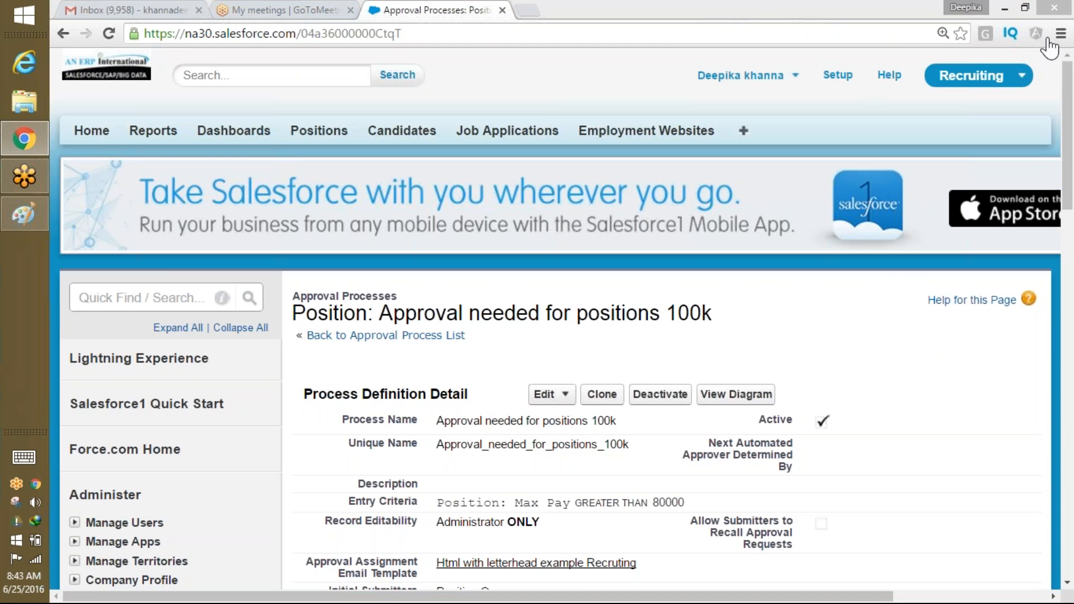
scroll(849, 164, "down", 4)
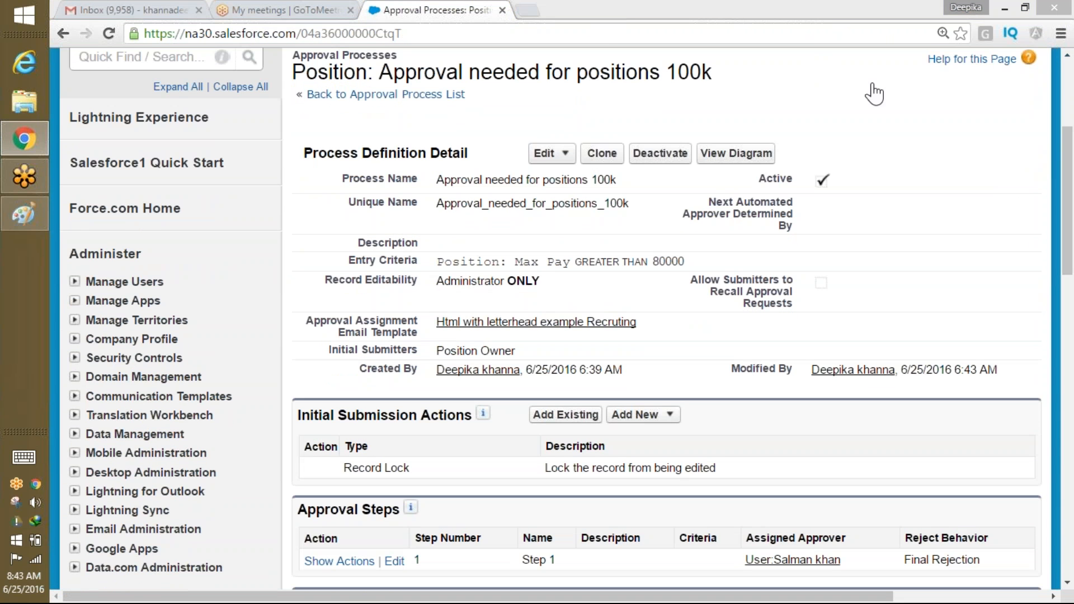
scroll(1011, 118, "up", 4)
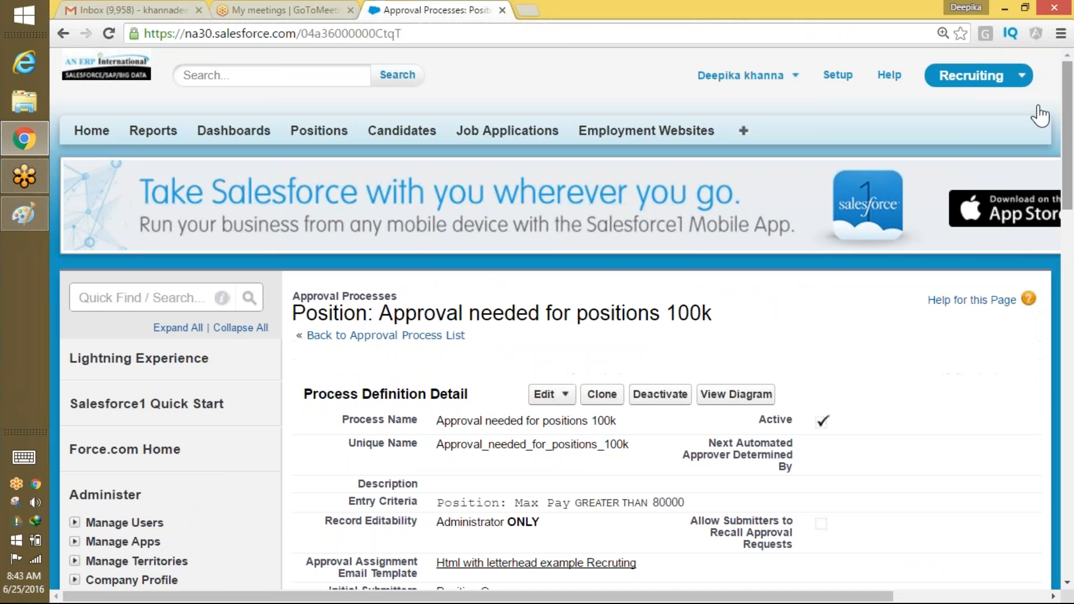
scroll(1069, 160, "down", 1)
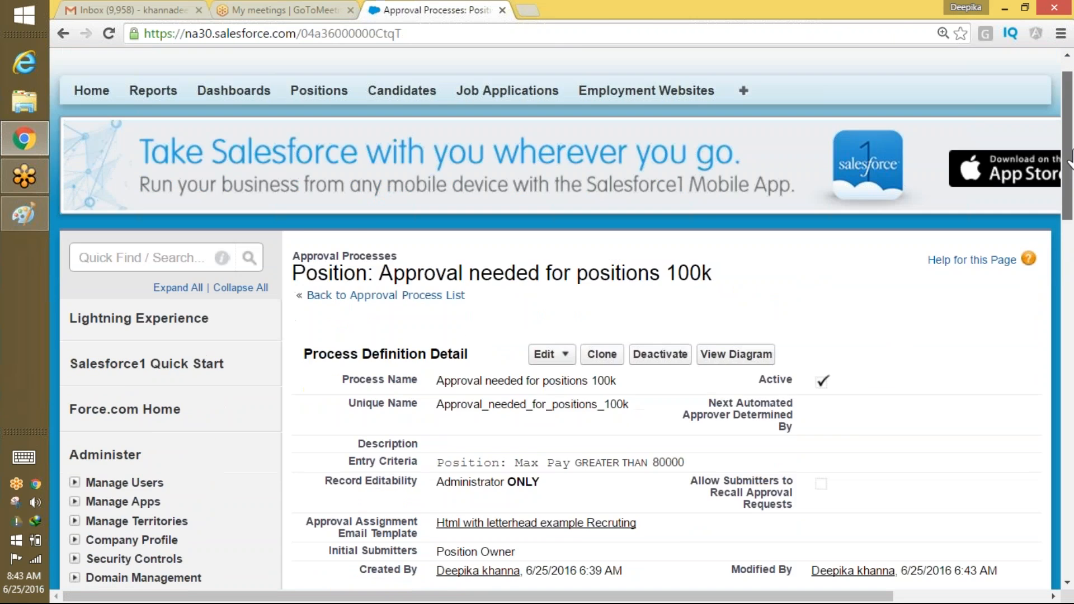
left_click_drag(1069, 160, 1070, 120)
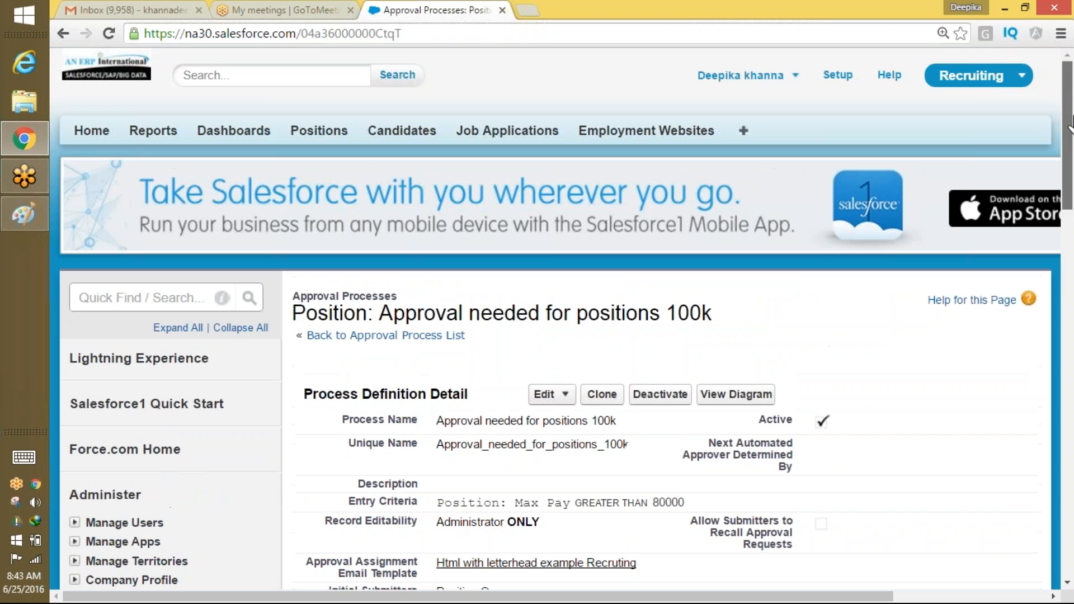
left_click_drag(288, 324, 739, 328)
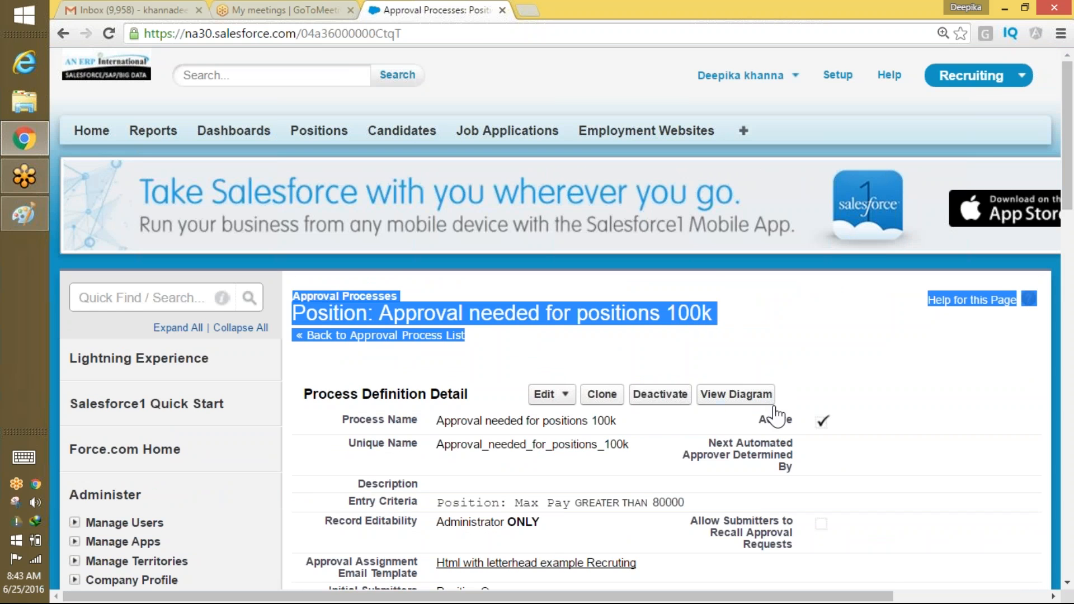
- Start a new Position record with the IT record type
left_click(294, 133)
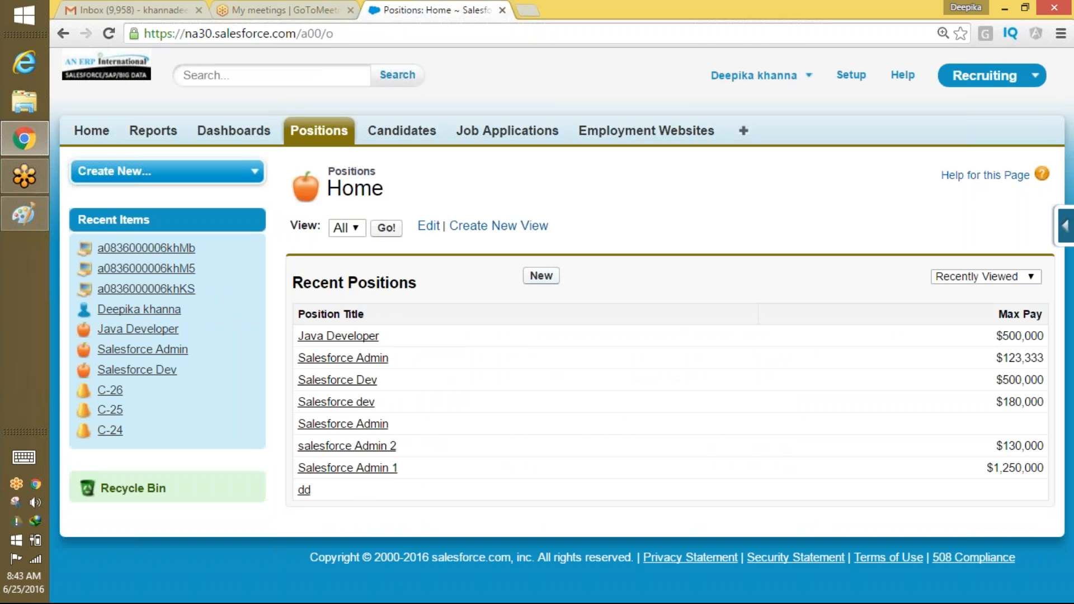
left_click(539, 276)
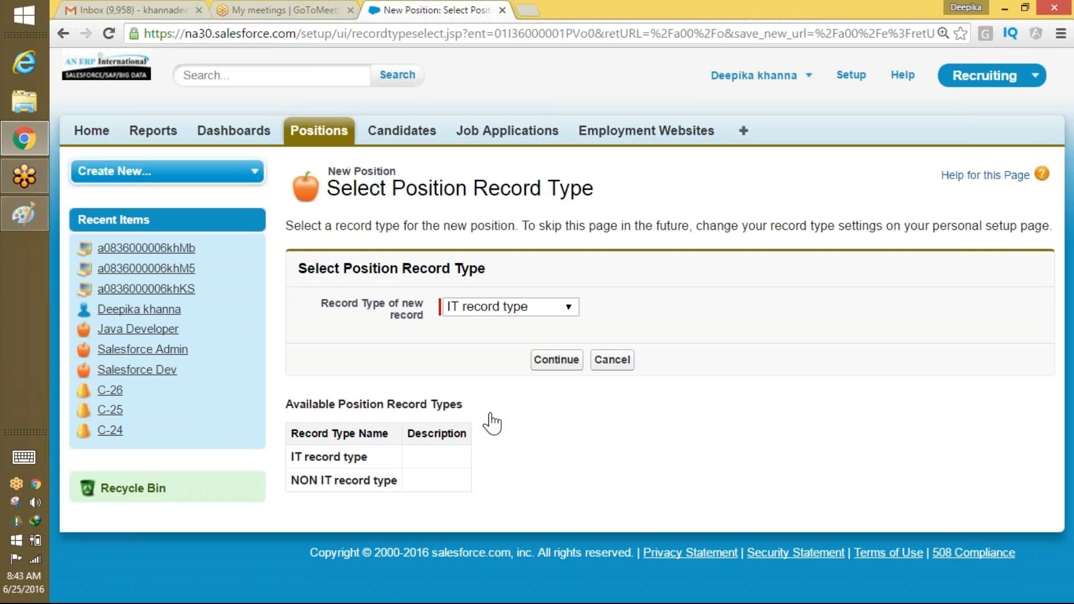
left_click(559, 360)
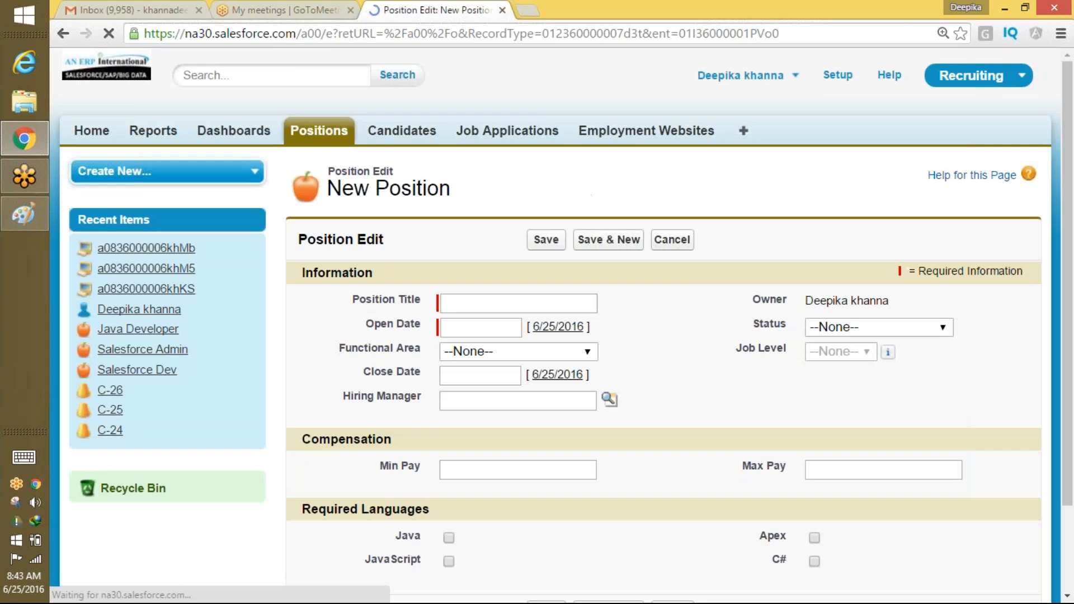
scroll(1068, 204, "down", 1)
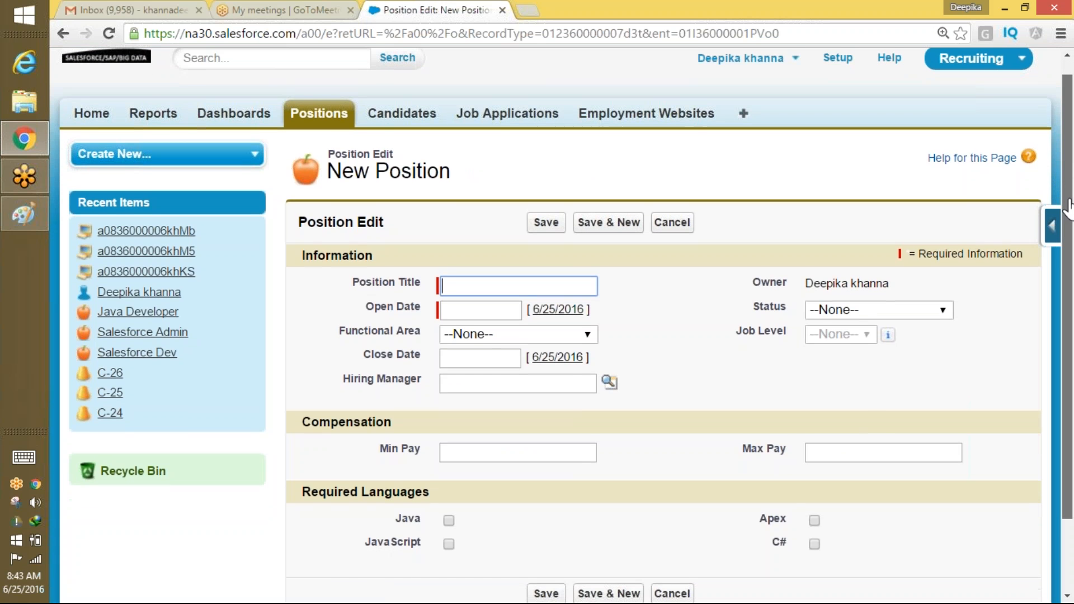
scroll(1069, 204, "down", 1)
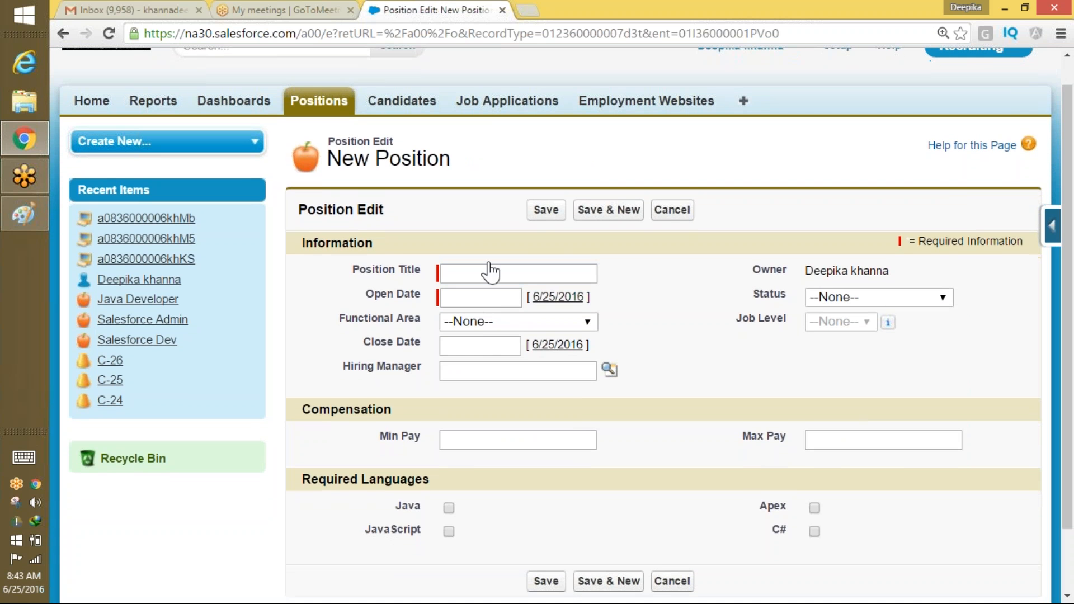
- Title the position Angular Developer, with open date 6/27/2016 and functional area Information Technology
left_click(488, 274)
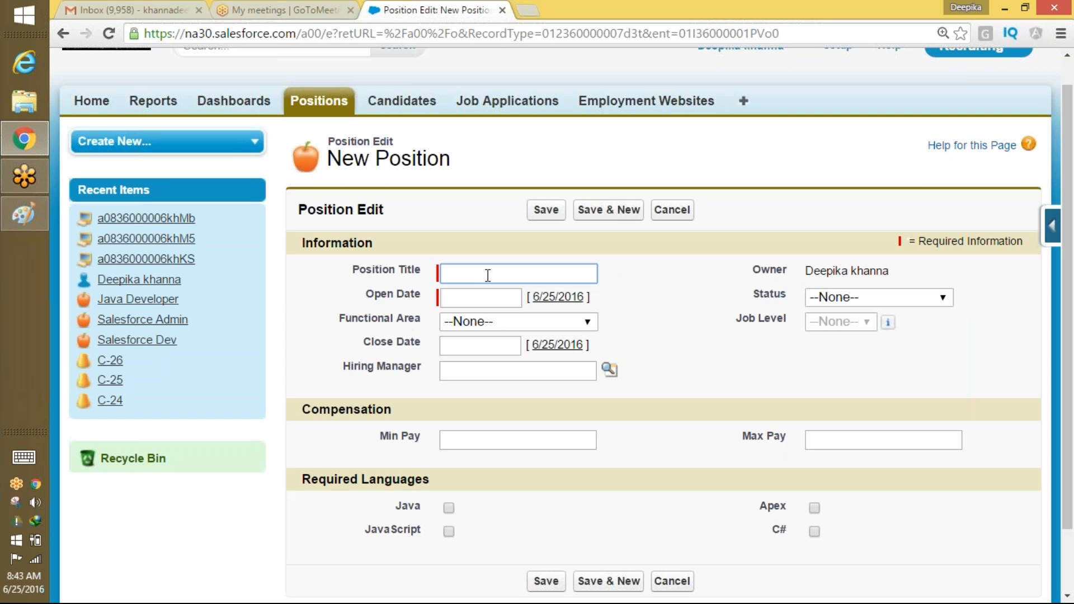
type("Angular Developer")
key("Tab")
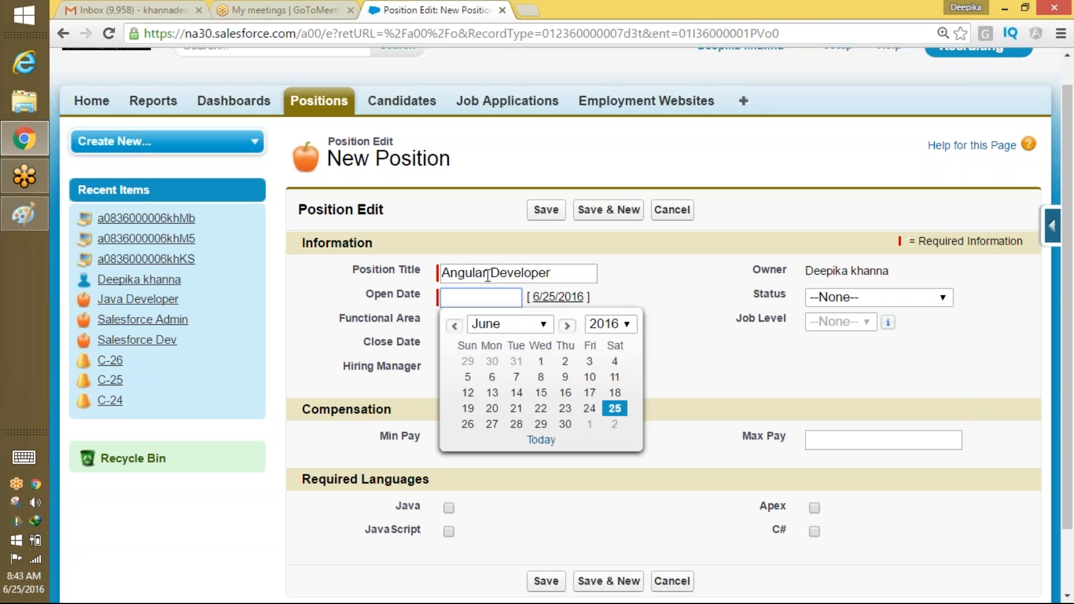
left_click(492, 424)
left_click(555, 325)
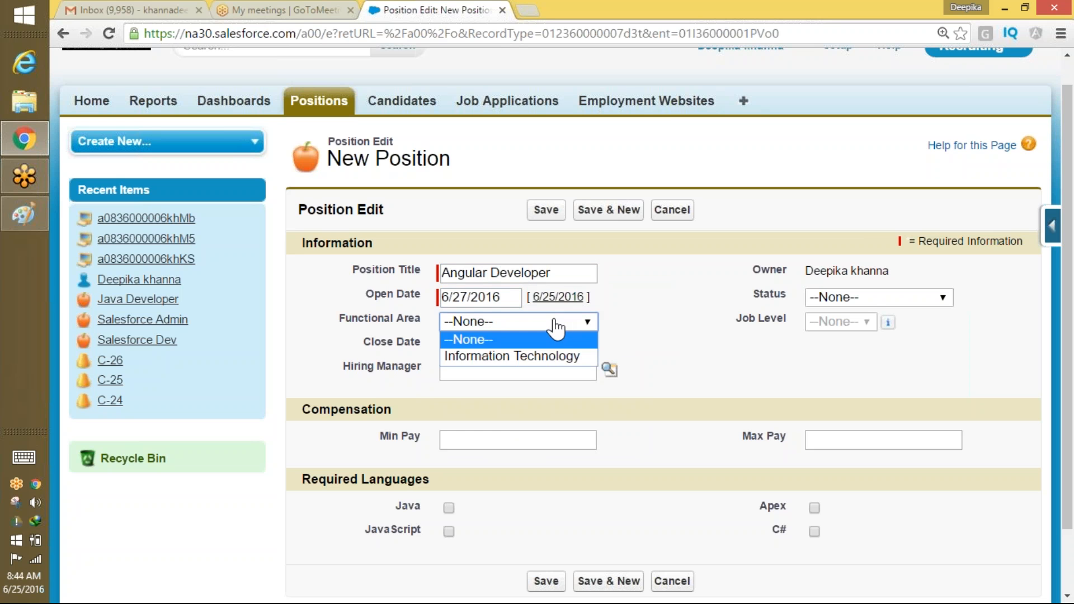
left_click(532, 362)
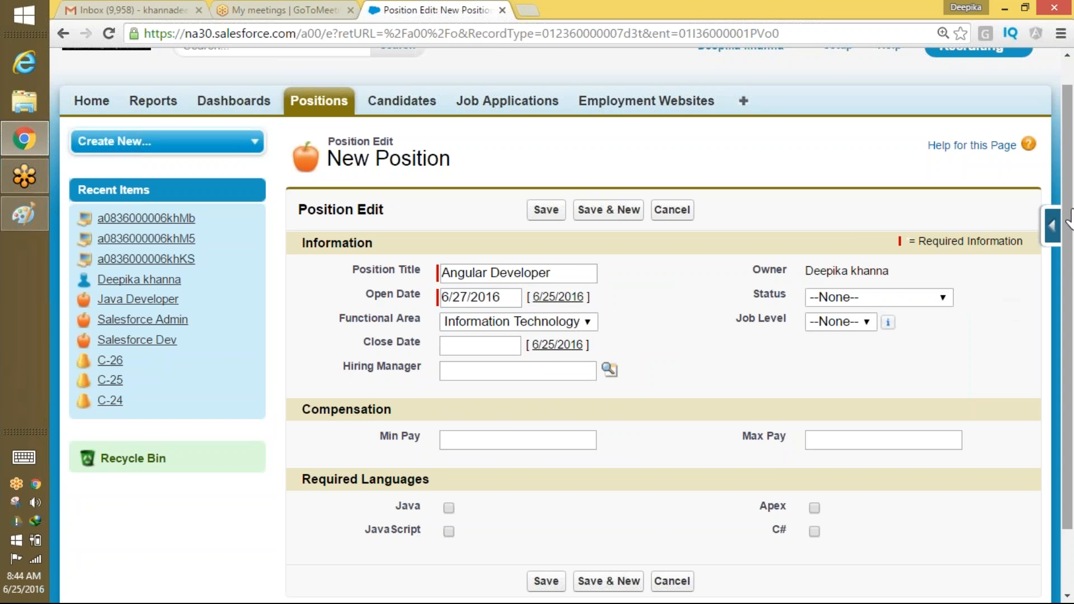
- Set Min Pay to 70000 and Max Pay to 85000, and save the position
scroll(671, 381, "down", 3)
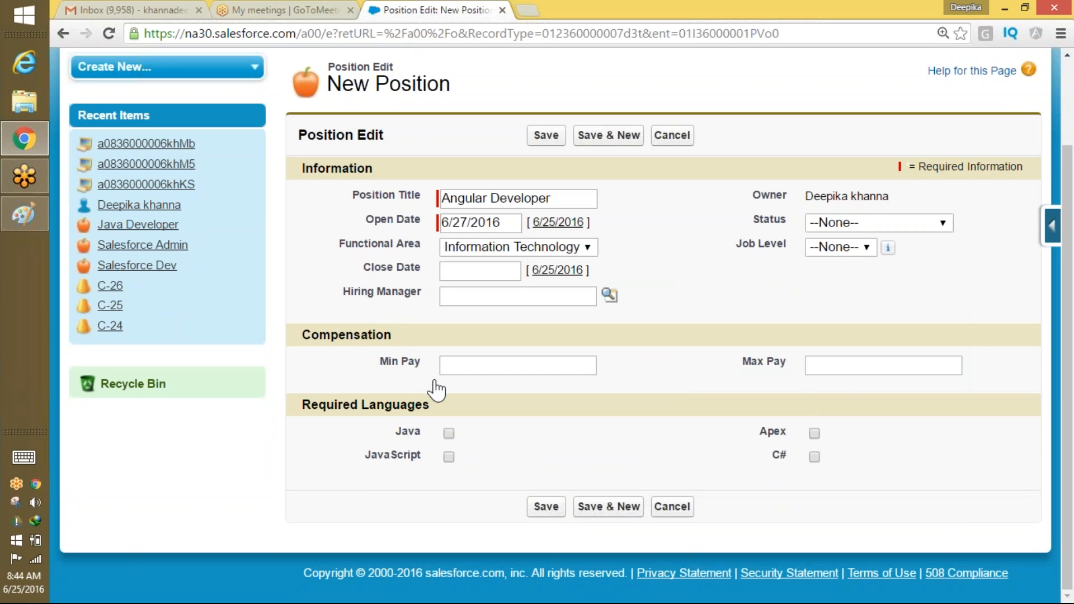
left_click(456, 365)
type("70000")
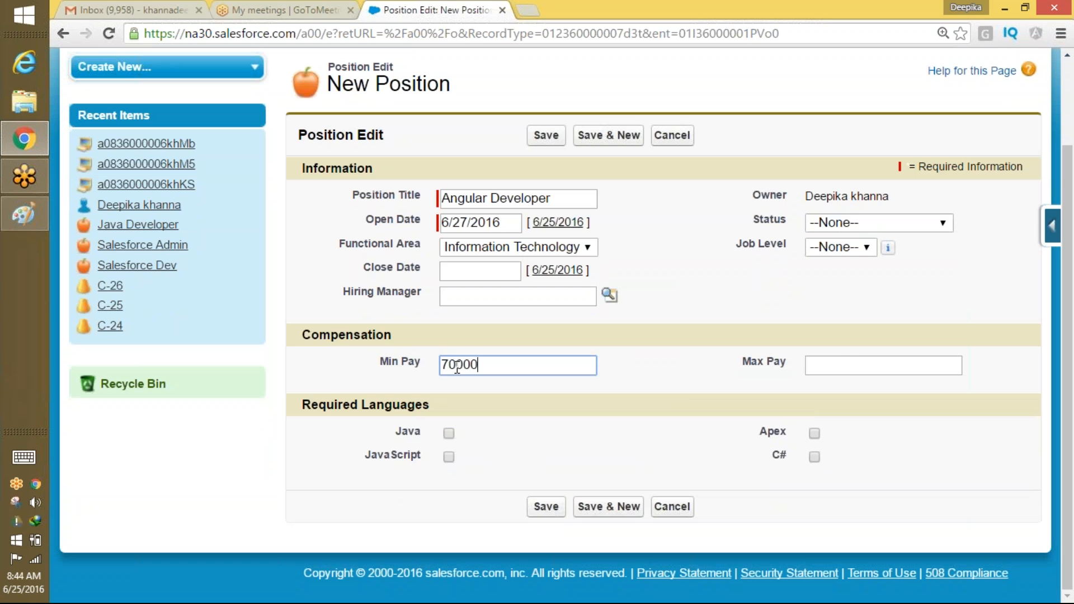
left_click(848, 370)
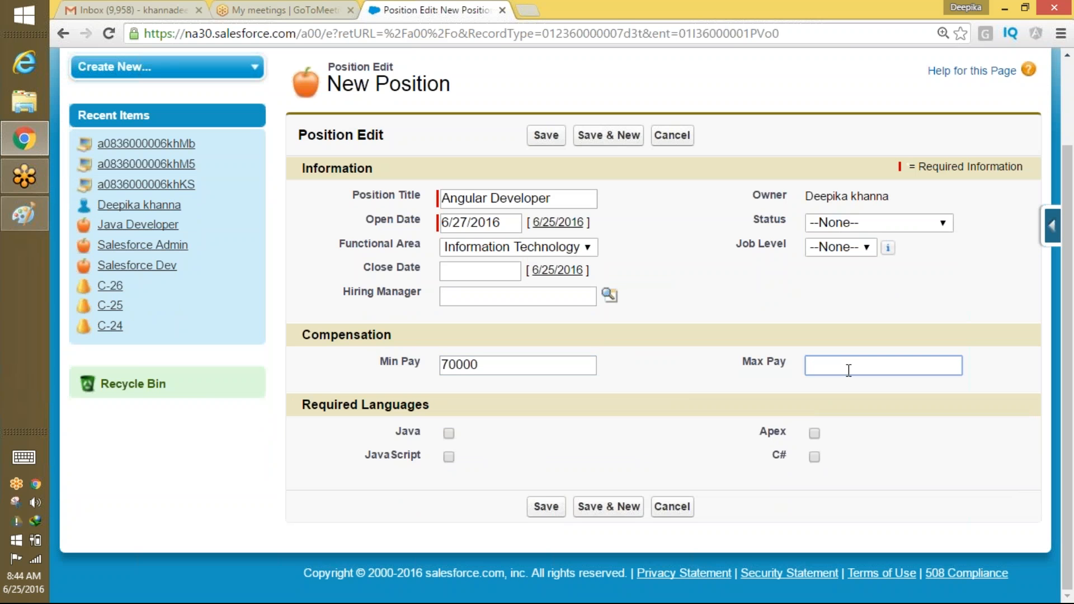
type("85000")
left_click(546, 507)
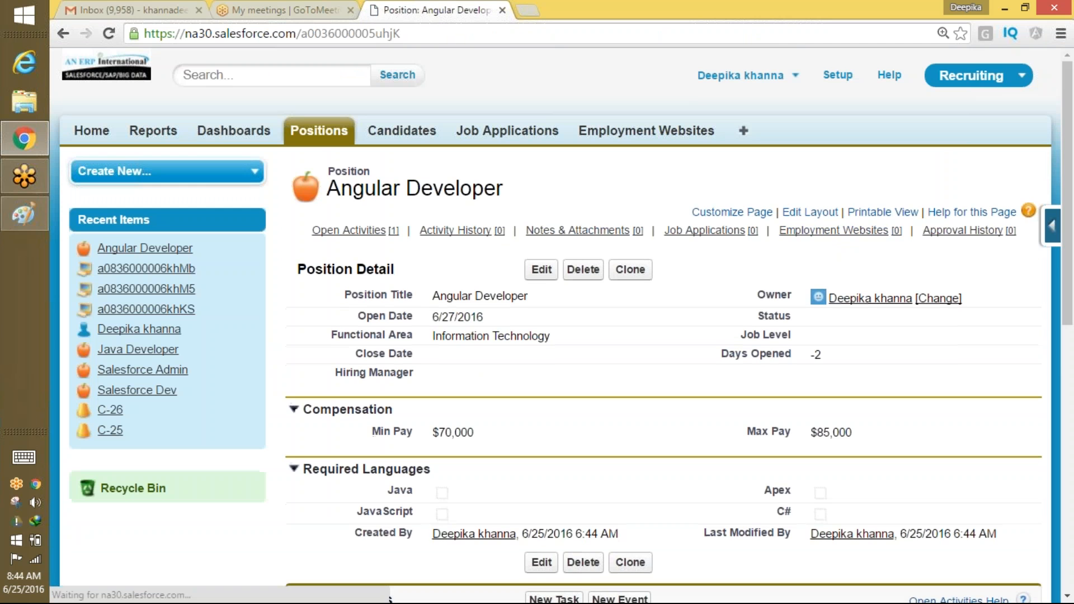
- Submit the Angular Developer position for approval and check the step status and assigned approver in its Approval History
left_click_drag(1070, 109, 1044, 415)
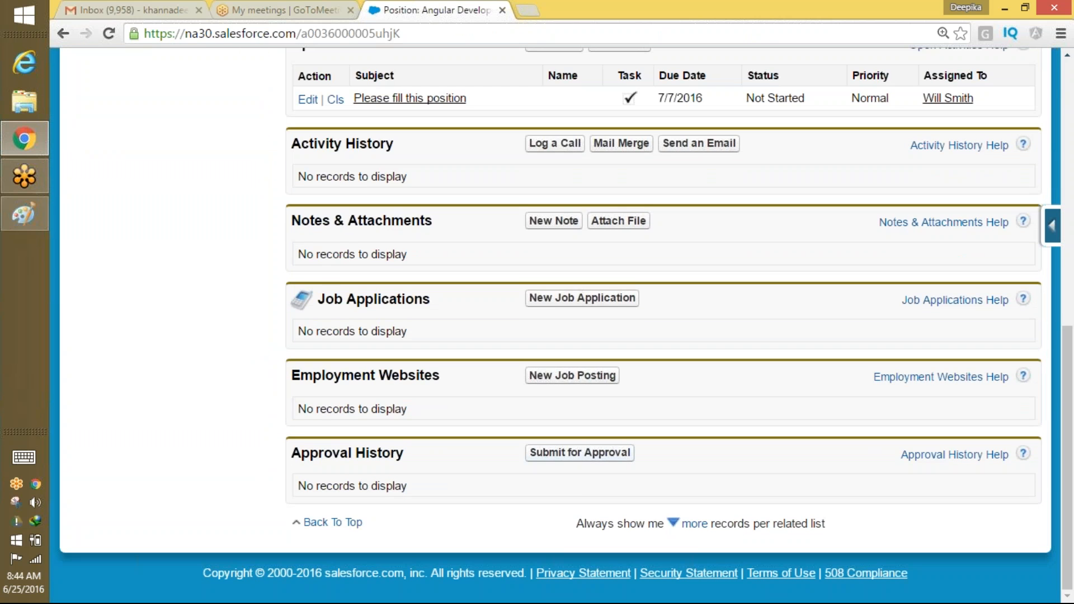
left_click(601, 458)
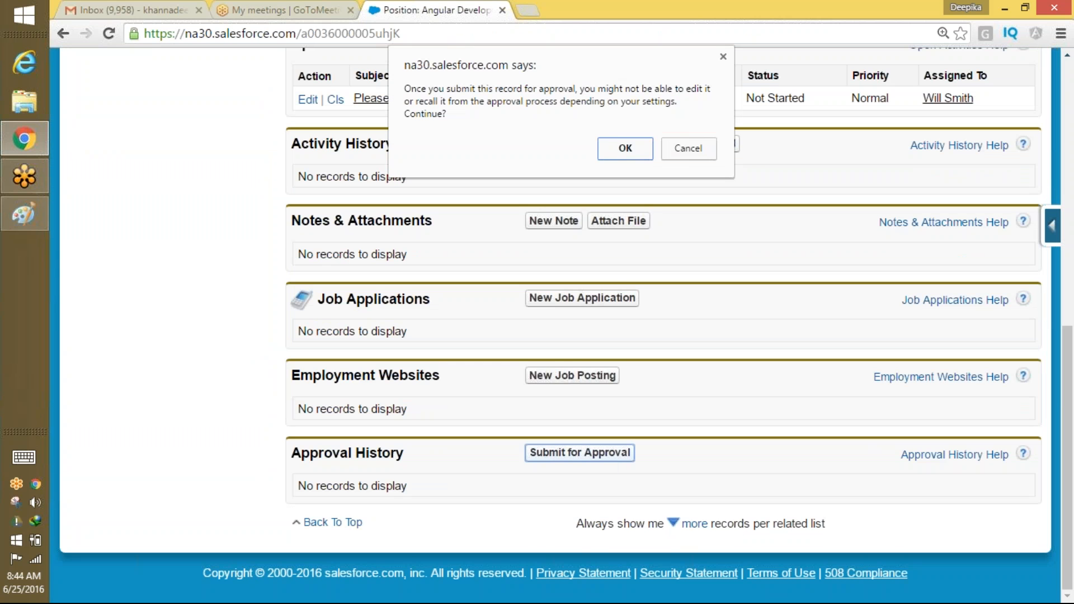
left_click(630, 152)
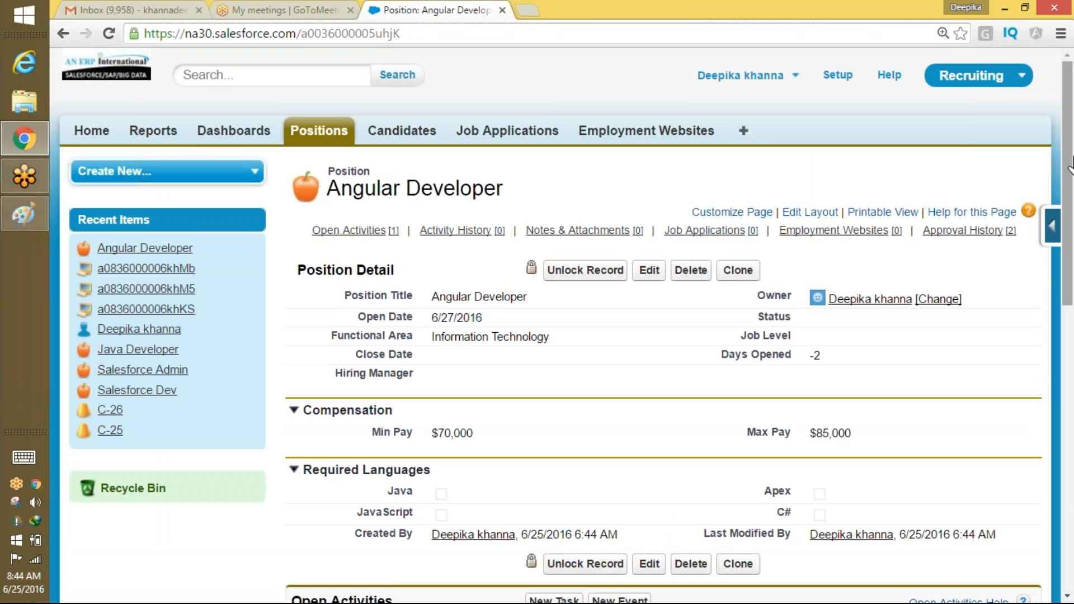
scroll(895, 336, "down", 10)
scroll(1040, 399, "down", 2)
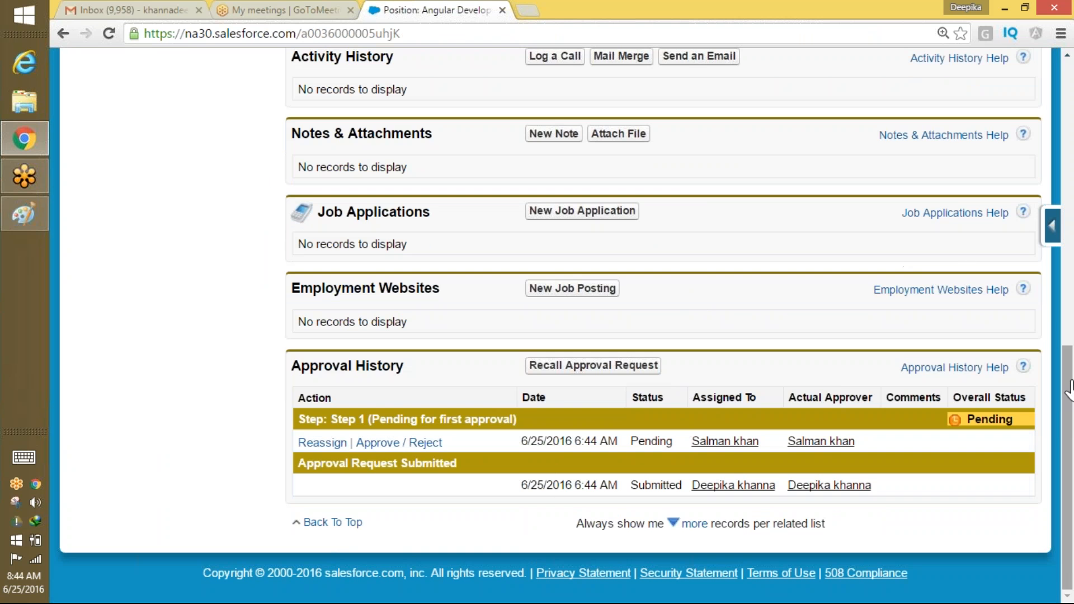
- Log out, log back in with the assigned approver's saved username, and look through the approver's home page
left_click_drag(1067, 393, 1070, 112)
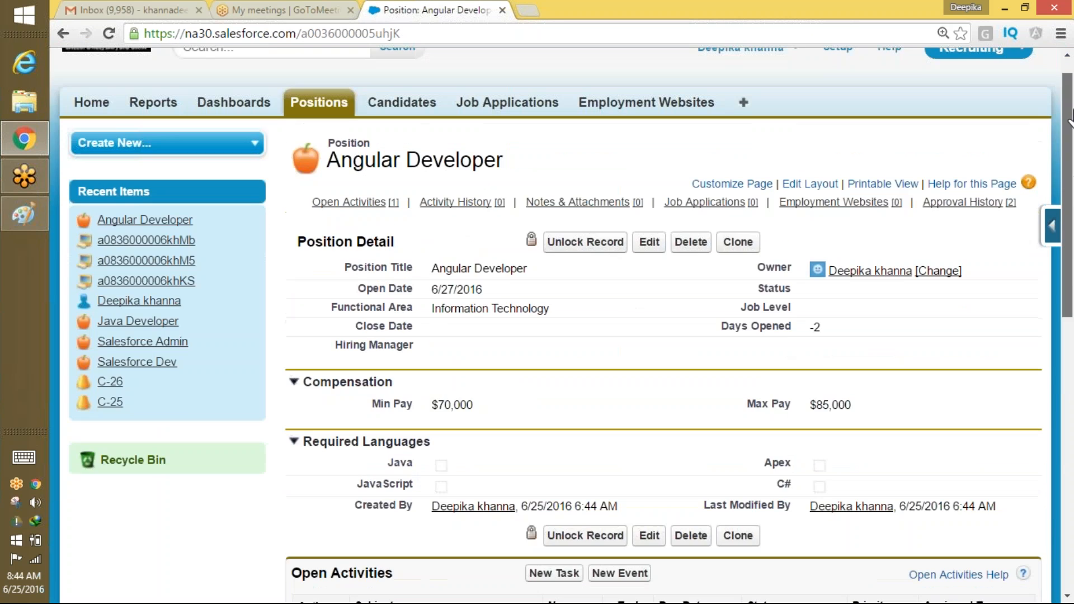
left_click(795, 53)
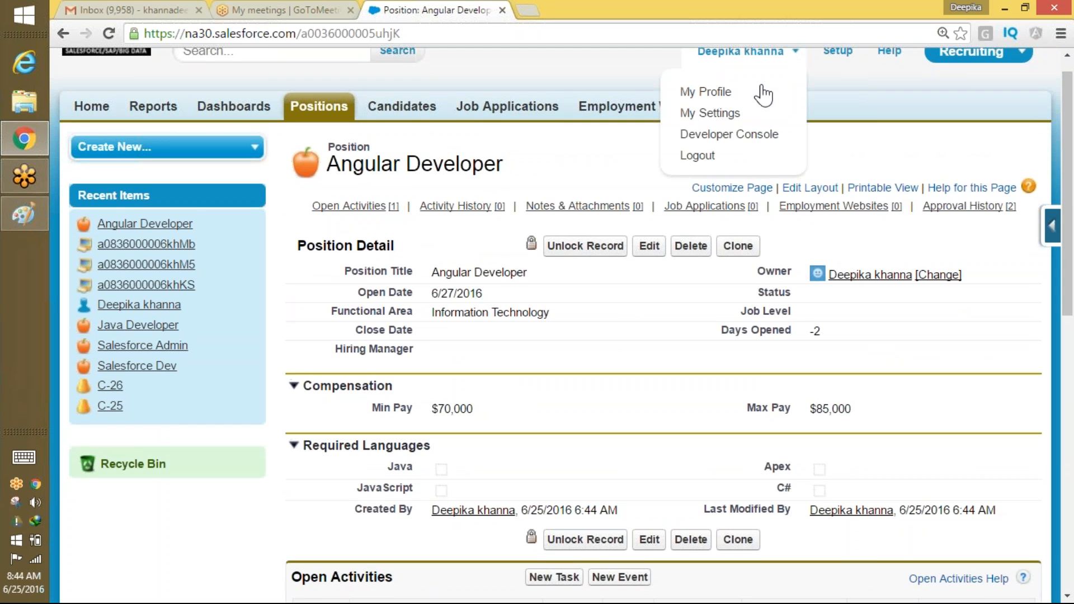
left_click(706, 153)
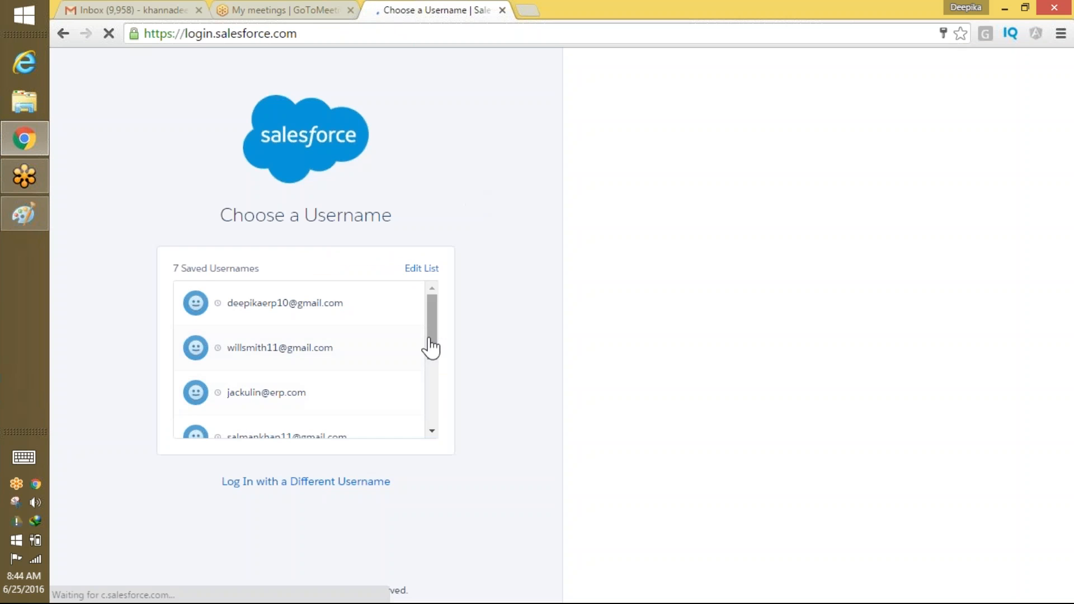
left_click_drag(431, 348, 431, 371)
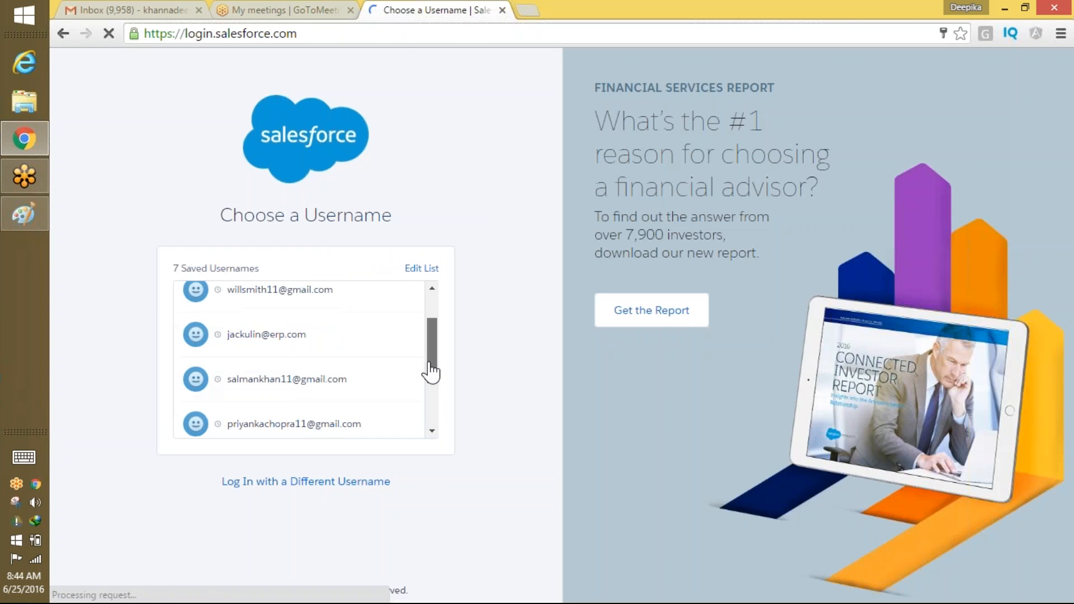
left_click(347, 378)
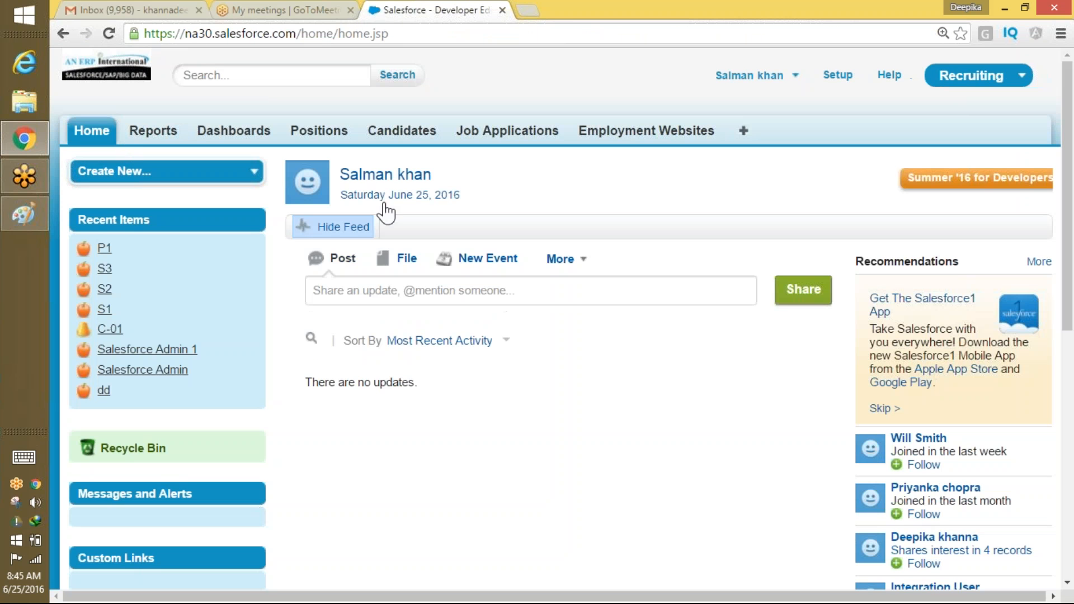
left_click_drag(1069, 204, 1045, 397)
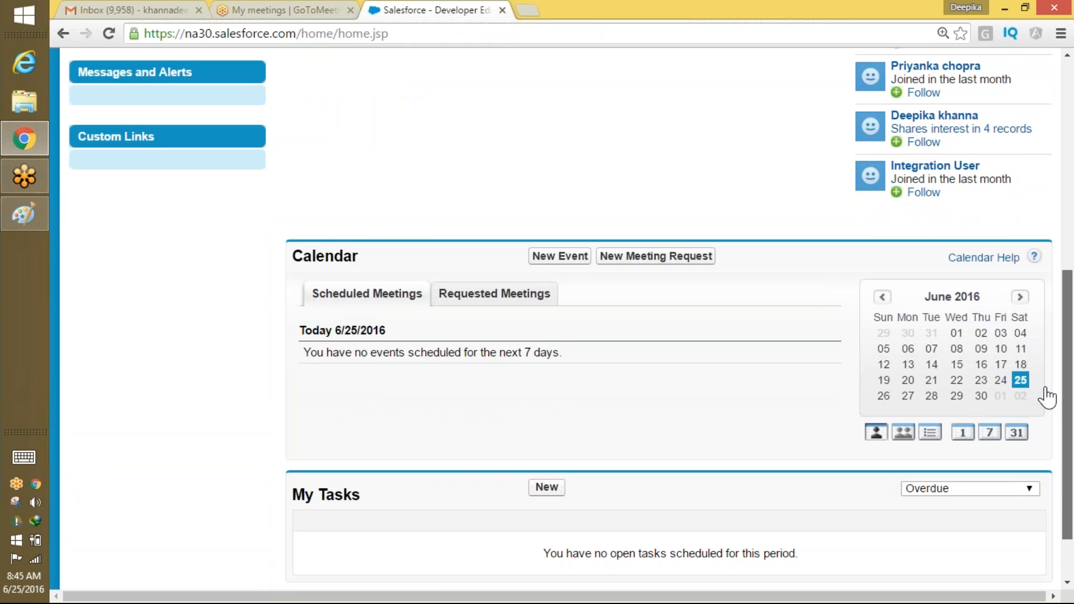
- Switch to Gmail, refresh the inbox and read the email "We are pleased to have you on board"
left_click(103, 9)
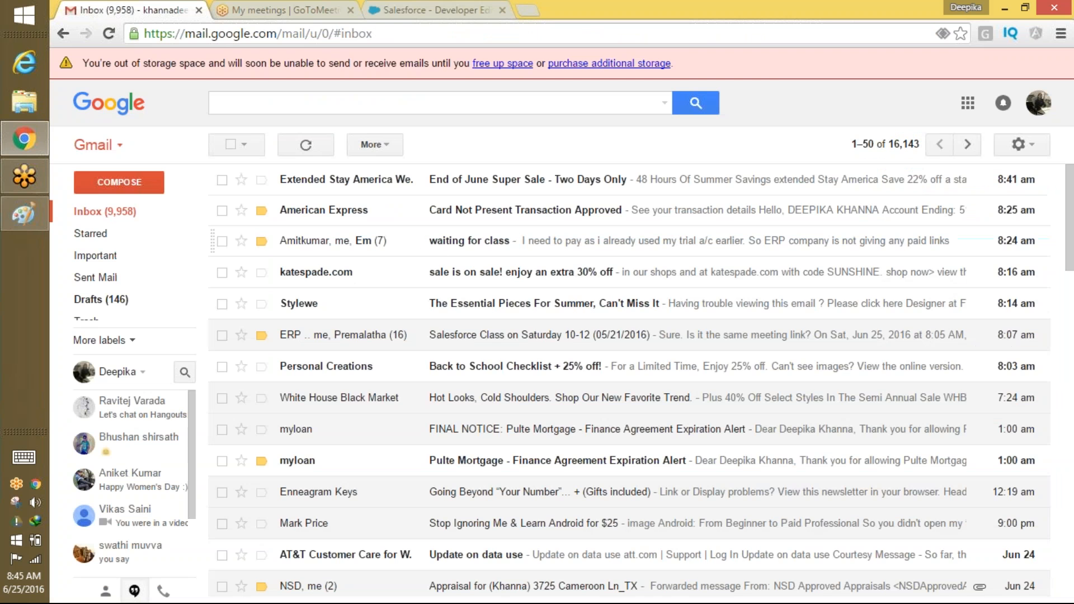
left_click(489, 254)
left_click(139, 218)
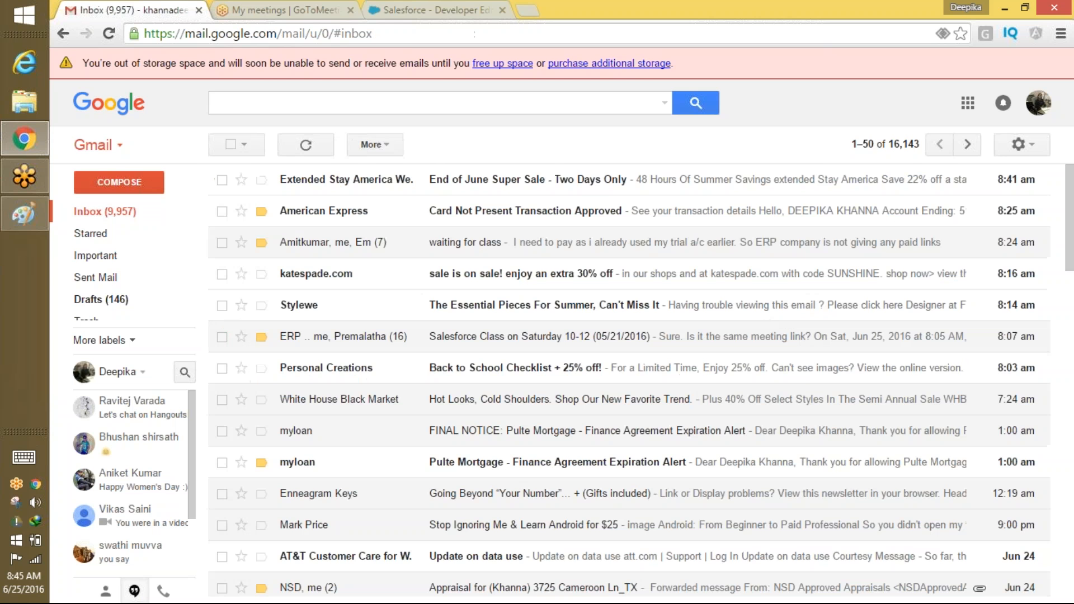
left_click(122, 215)
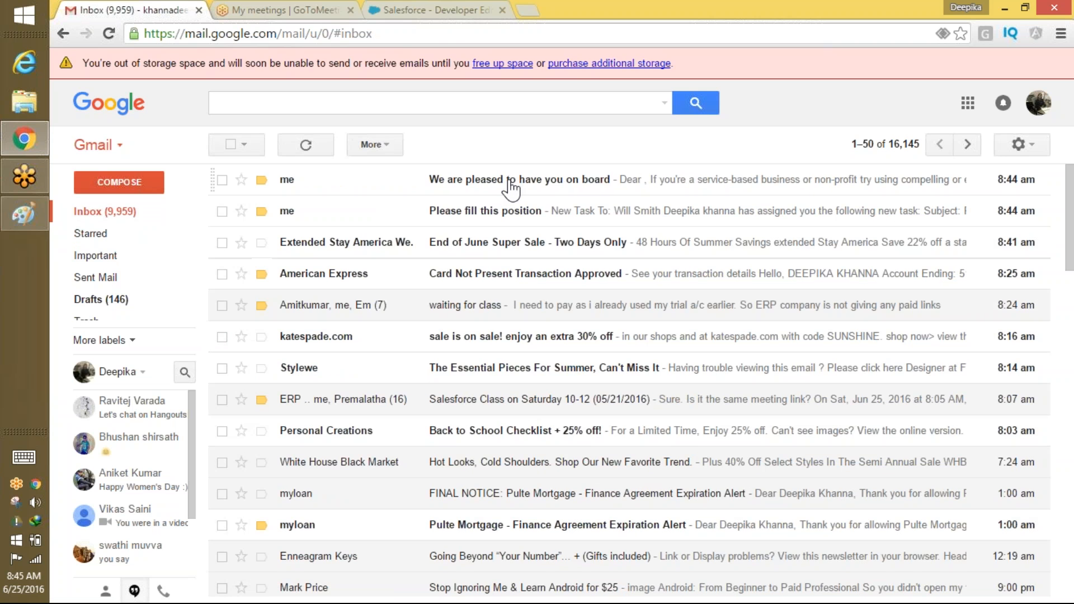
left_click(510, 189)
left_click_drag(403, 387, 410, 407)
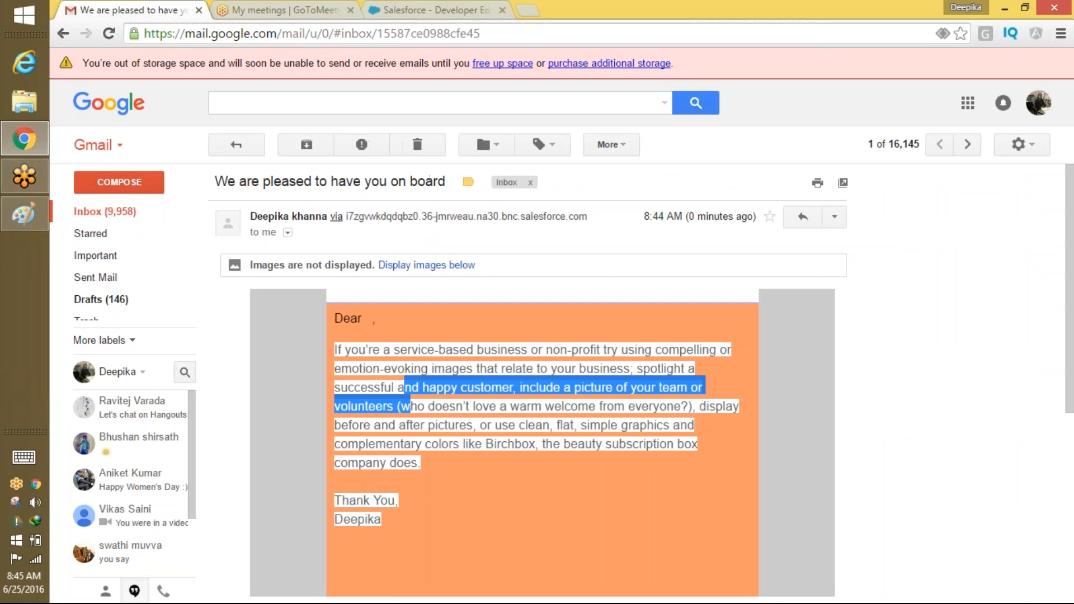
- Switch back to Salesforce, look through the approver's home page with My Tasks filtered to Today, and check the recent positions
left_click_drag(336, 350, 397, 460)
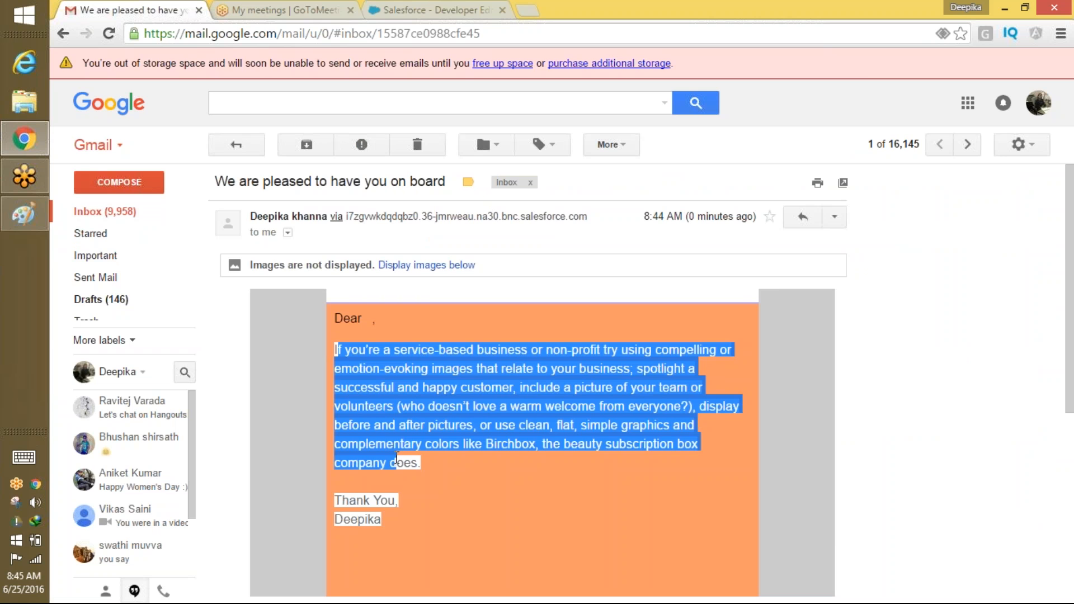
left_click(391, 10)
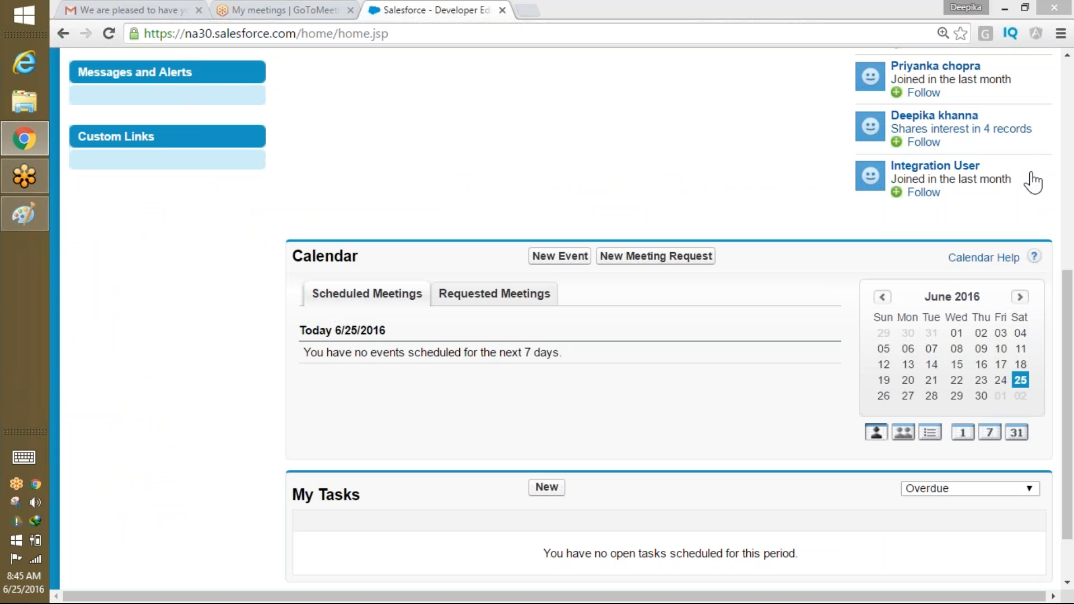
left_click_drag(1067, 409, 1067, 444)
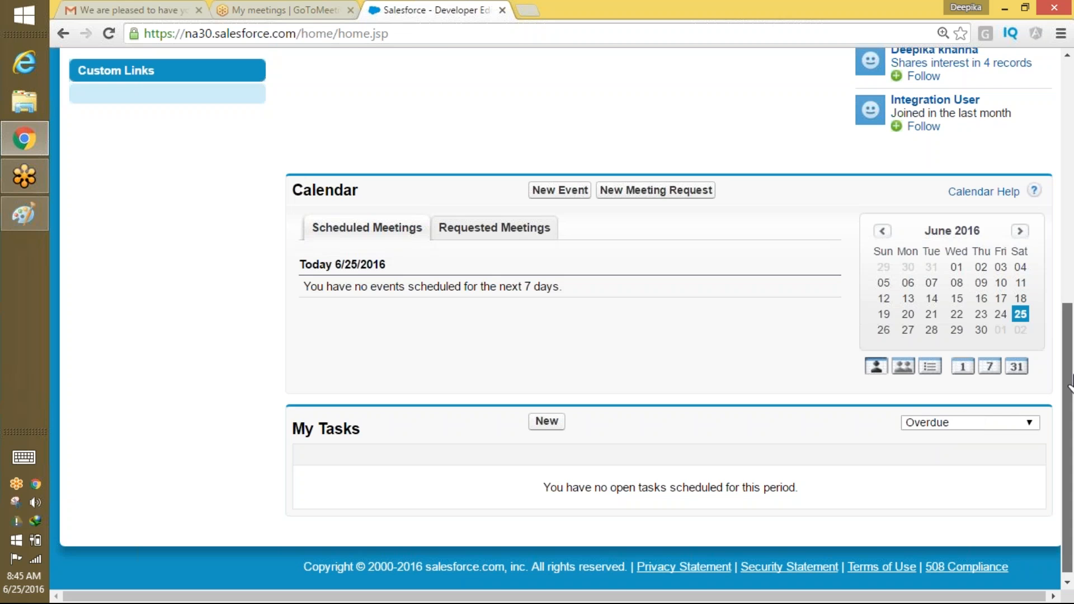
left_click_drag(1070, 383, 1070, 66)
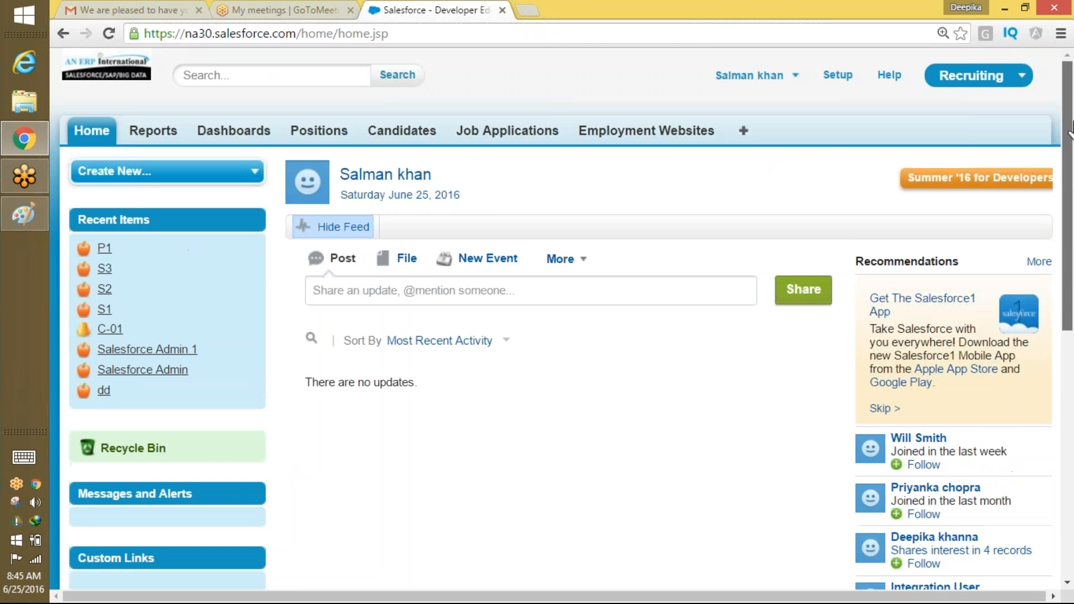
left_click_drag(1069, 129, 1070, 101)
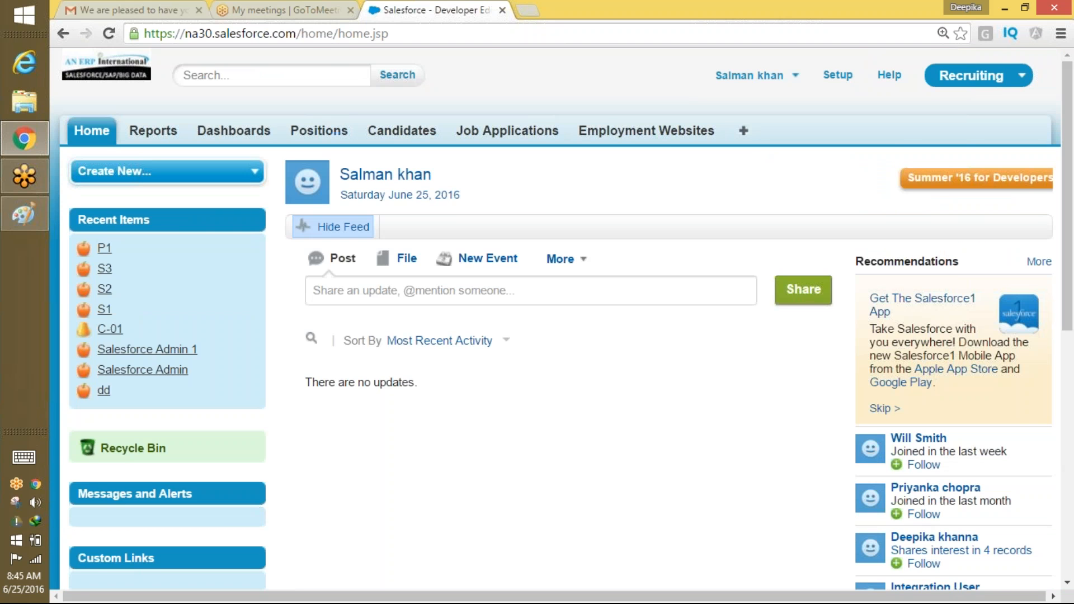
scroll(1035, 377, "down", 9)
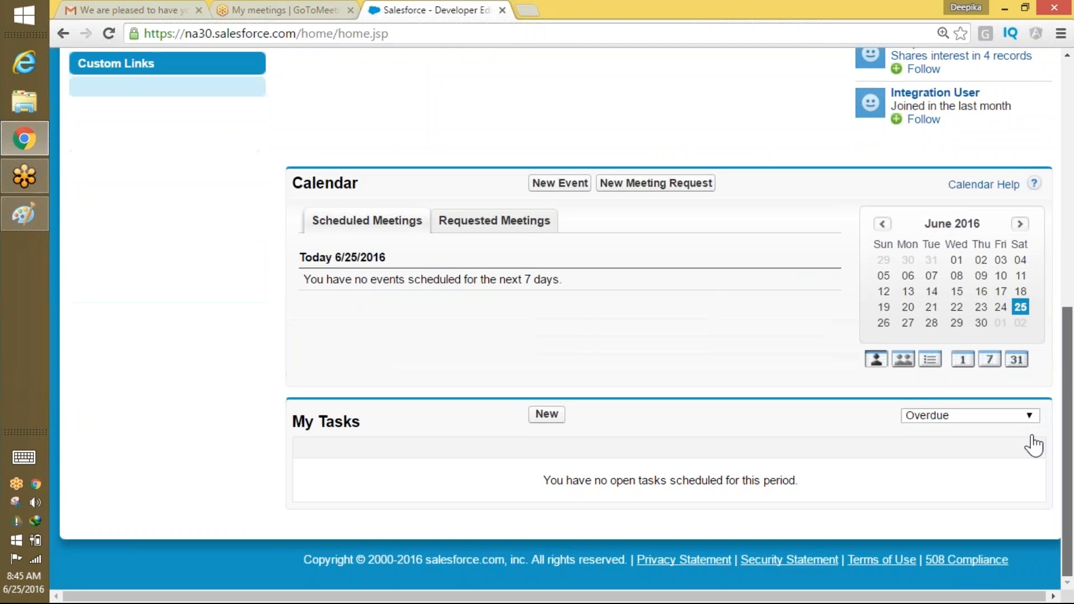
left_click(943, 417)
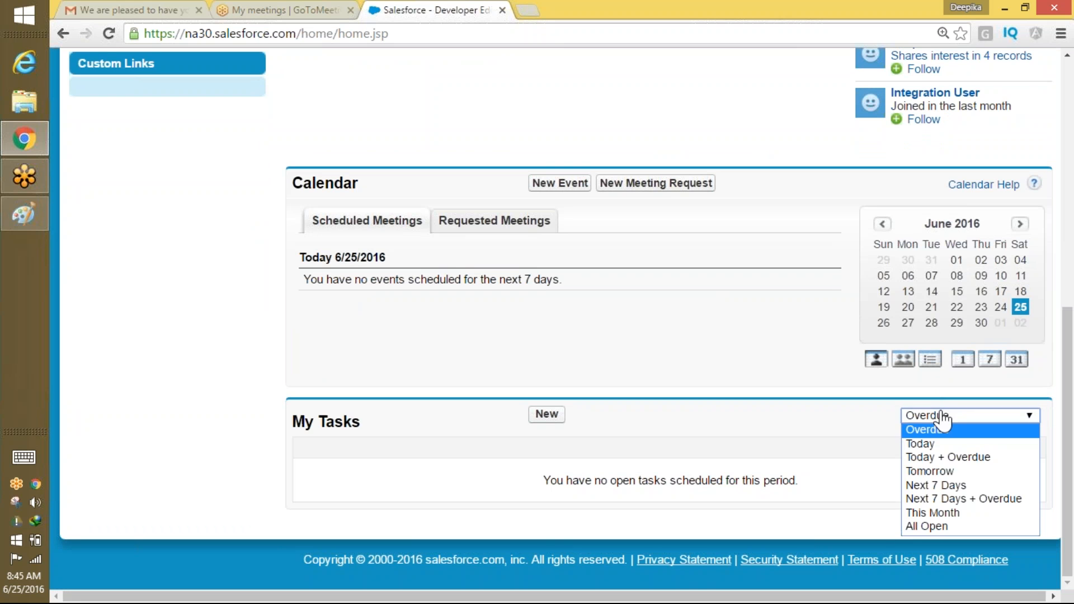
left_click(924, 444)
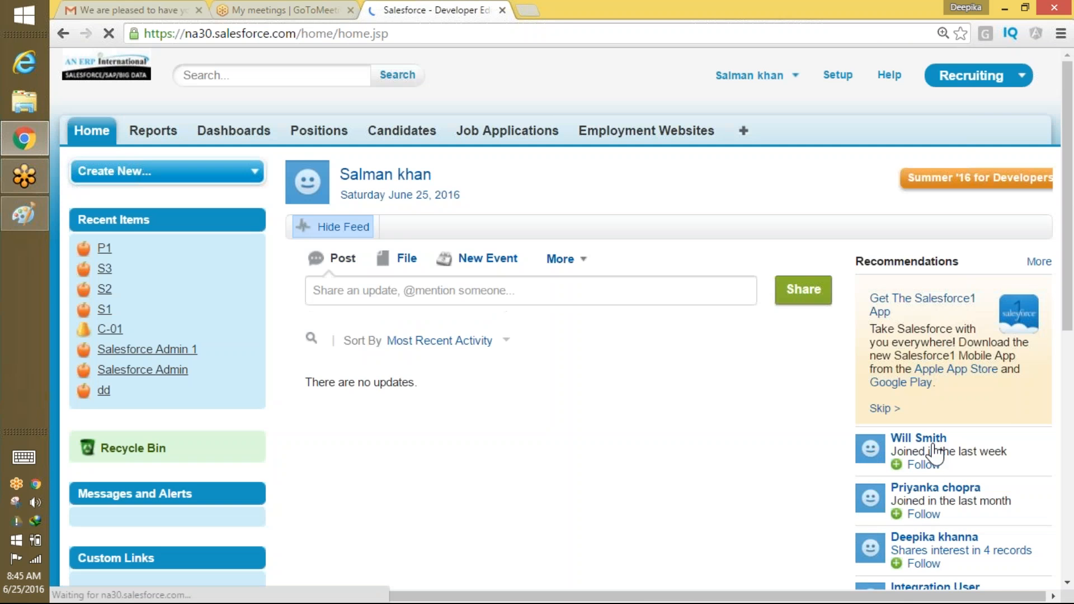
left_click_drag(1068, 185, 1069, 59)
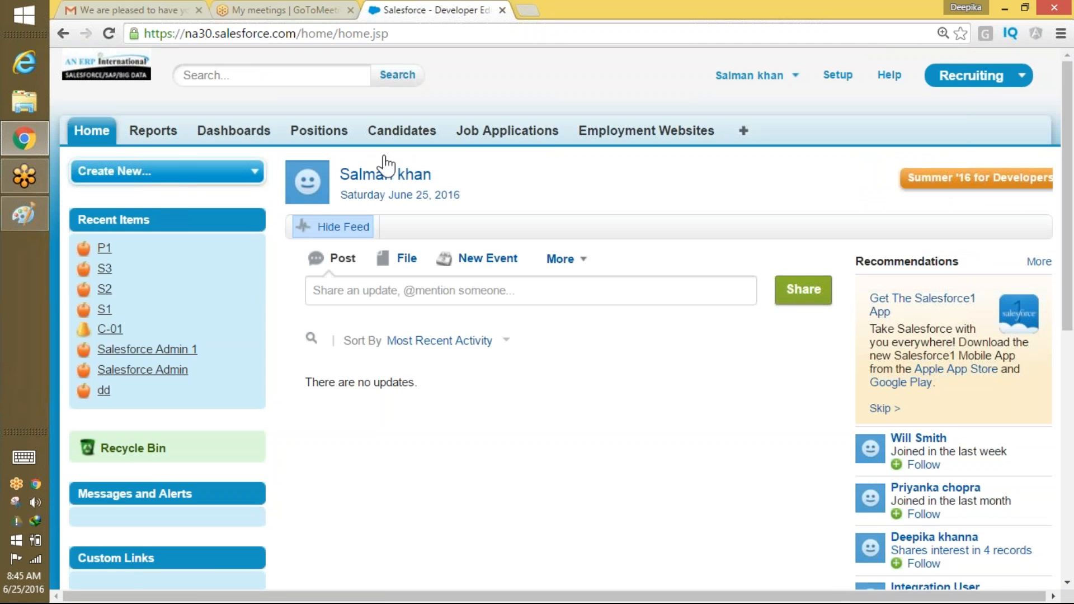
left_click(311, 135)
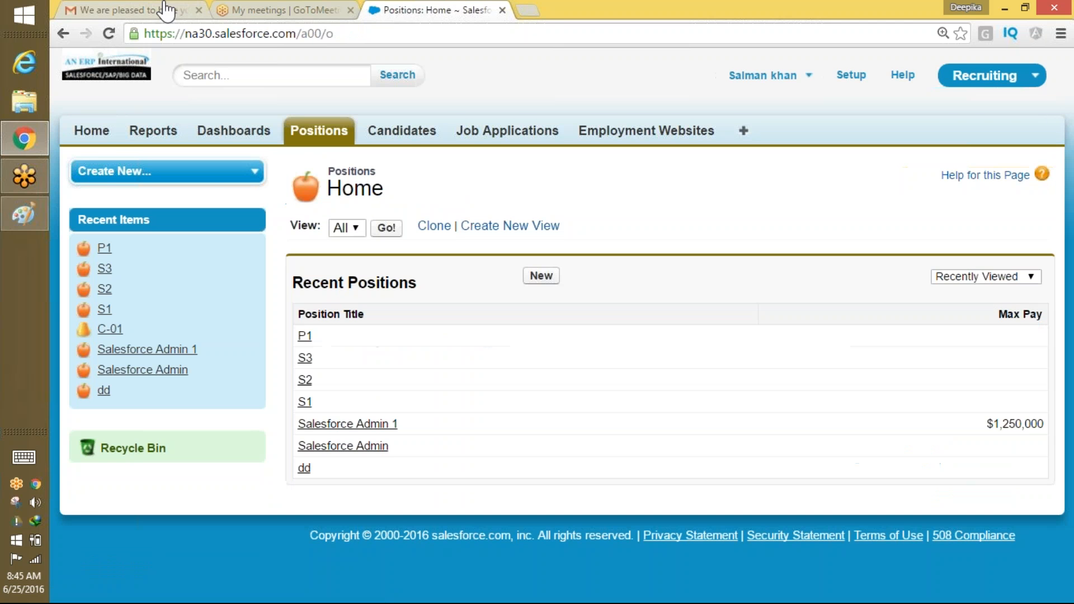
- Read the "Please fill this position" email in Gmail and follow its link to review the task's details
left_click(159, 10)
left_click(104, 212)
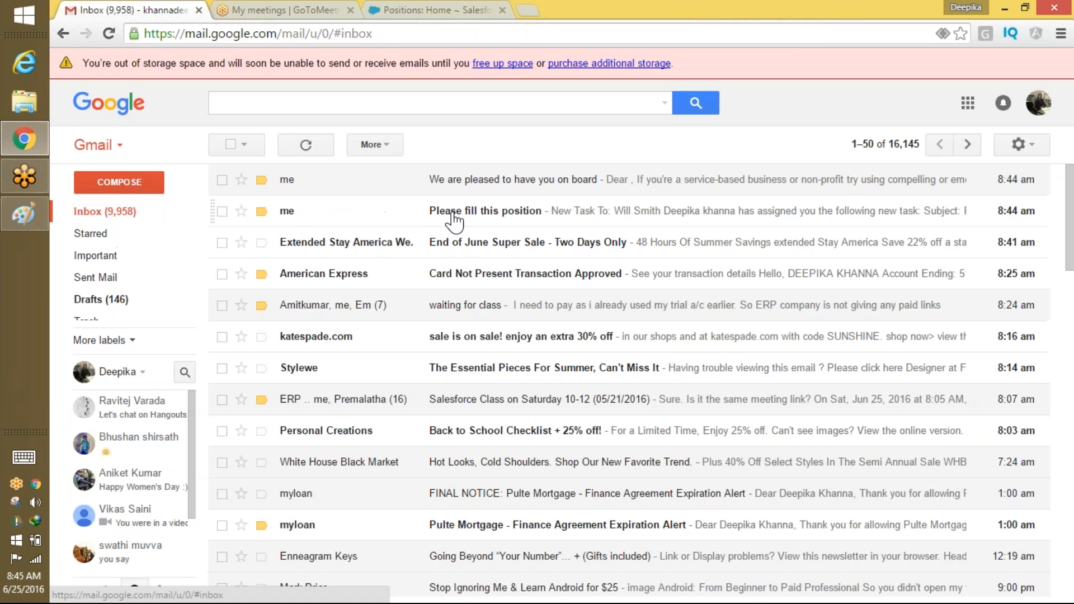
left_click(470, 220)
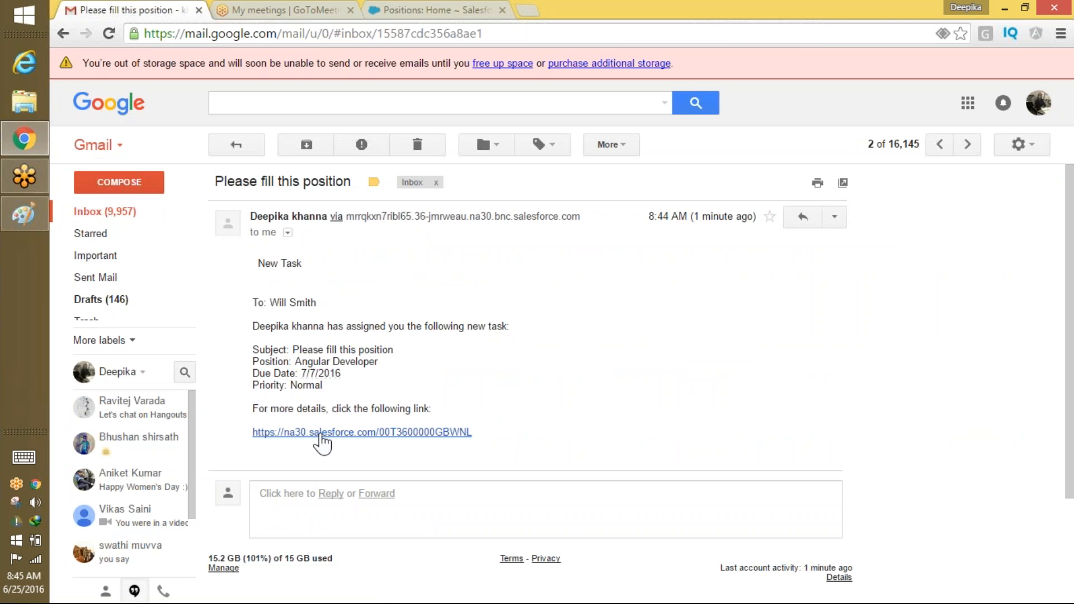
left_click(362, 432)
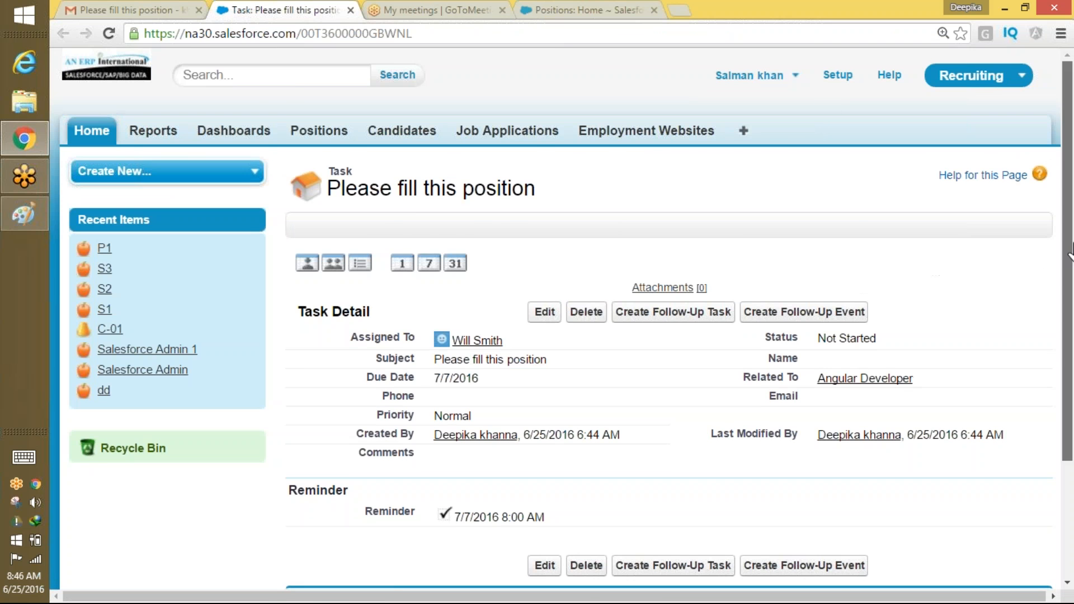
scroll(1051, 335, "down", 3)
left_click_drag(1066, 414, 1069, 207)
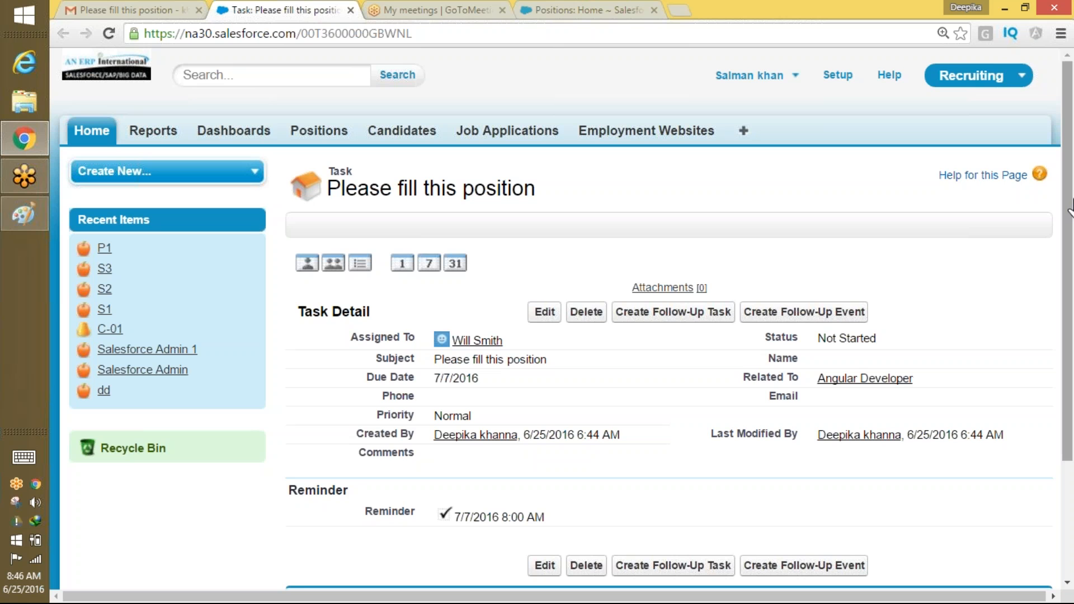
mouse_move(1068, 207)
left_mouse_down()
mouse_move(1050, 324)
mouse_move(1069, 196)
left_mouse_up()
- Open the Angular Developer position from the All positions view and examine its Approval History
left_click_drag(325, 159, 322, 145)
left_click(331, 132)
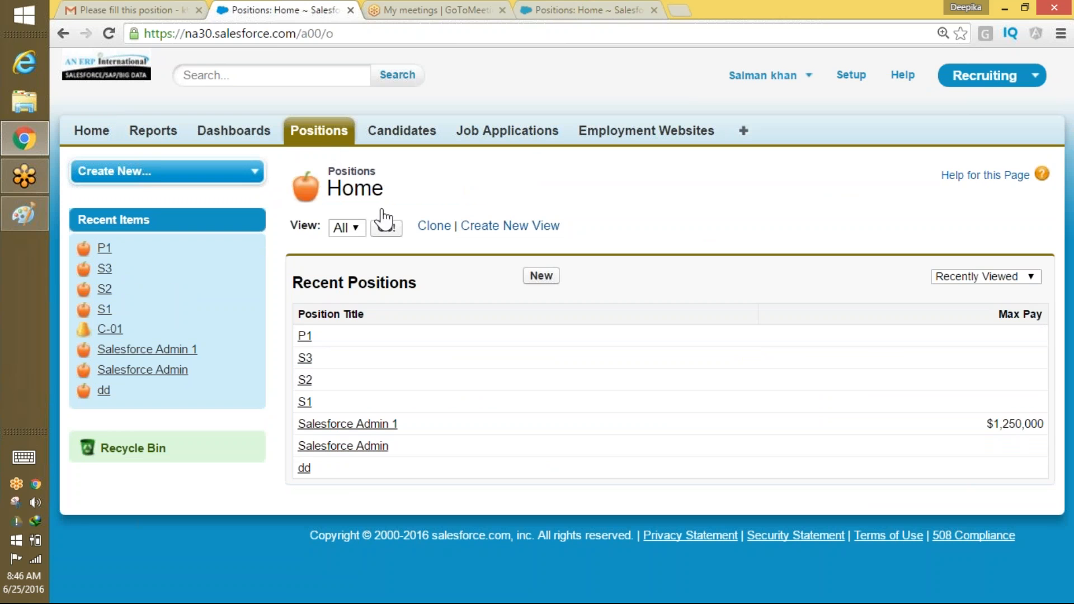
left_click(386, 228)
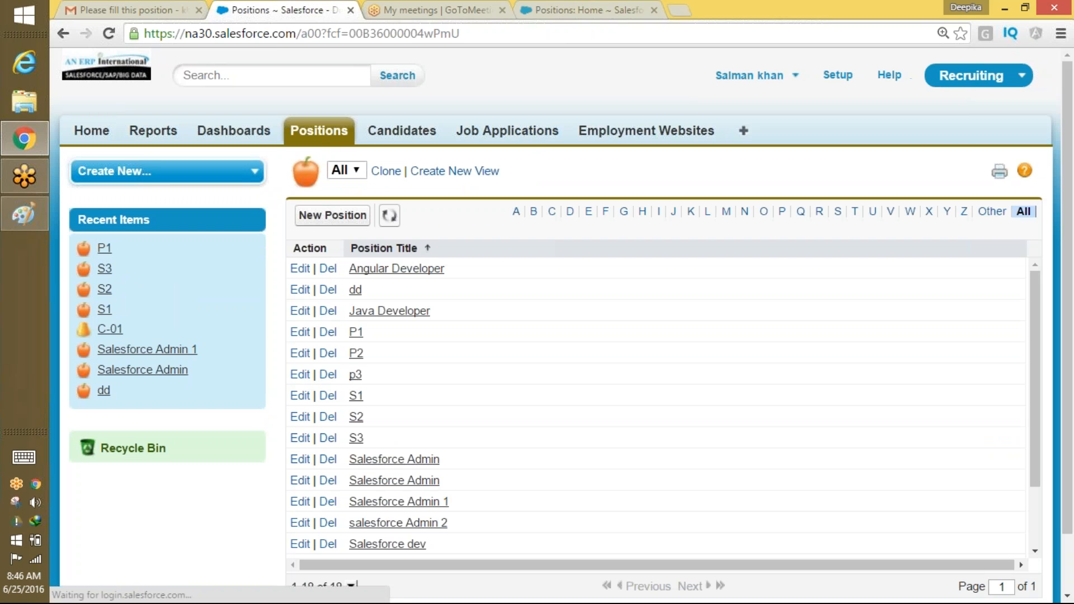
left_click(420, 270)
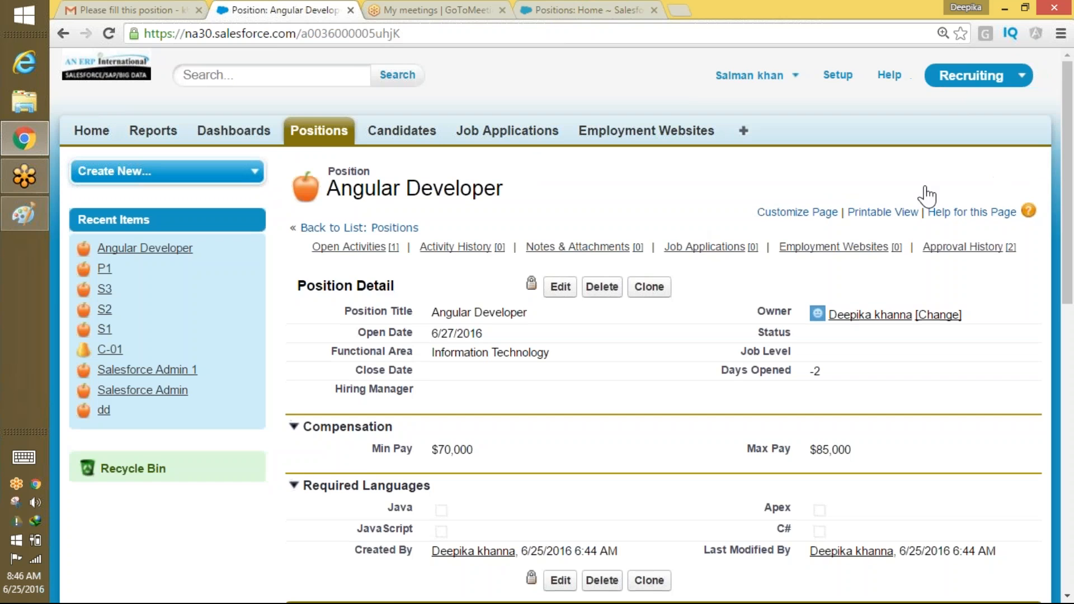
left_click_drag(1067, 213, 1040, 499)
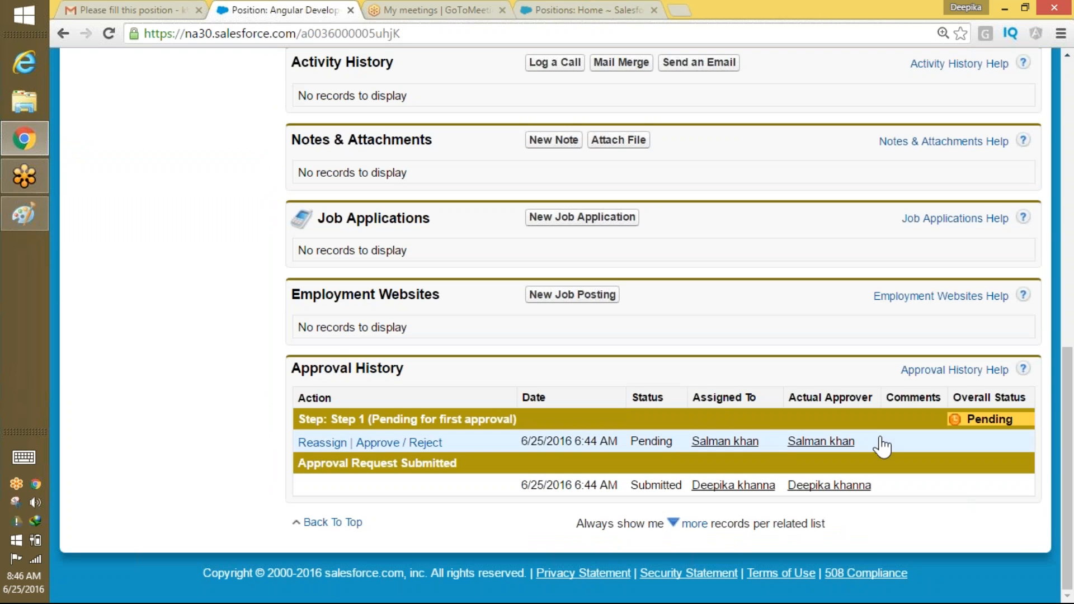
mouse_move(1068, 444)
left_mouse_down()
mouse_move(1067, 146)
mouse_move(1066, 433)
left_mouse_up()
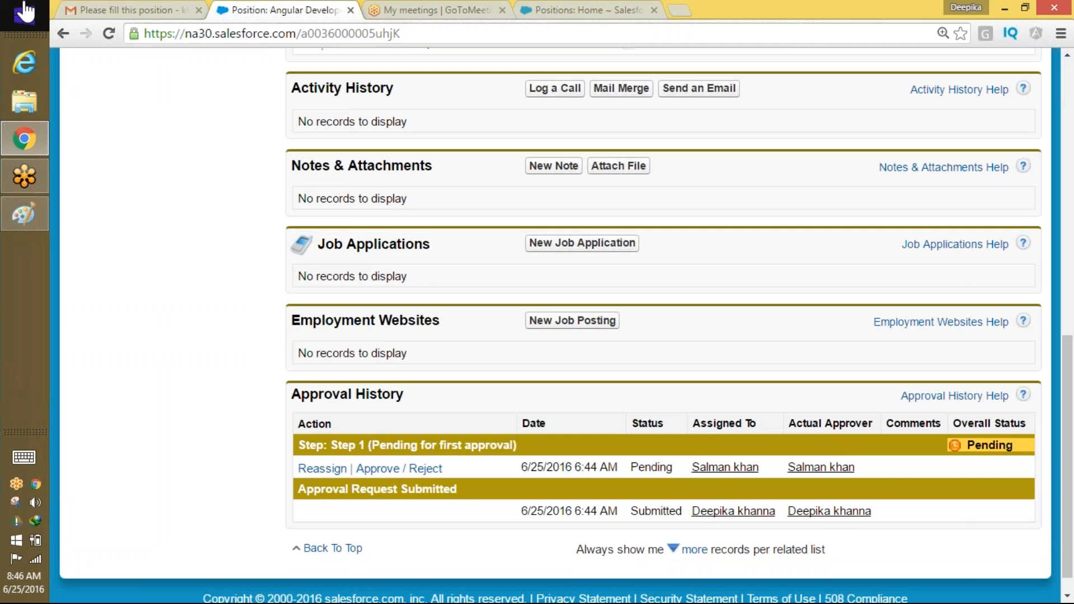
- Return to the Gmail inbox and read through the "We are pleased to have you on board" email again
left_click(127, 9)
left_click(118, 212)
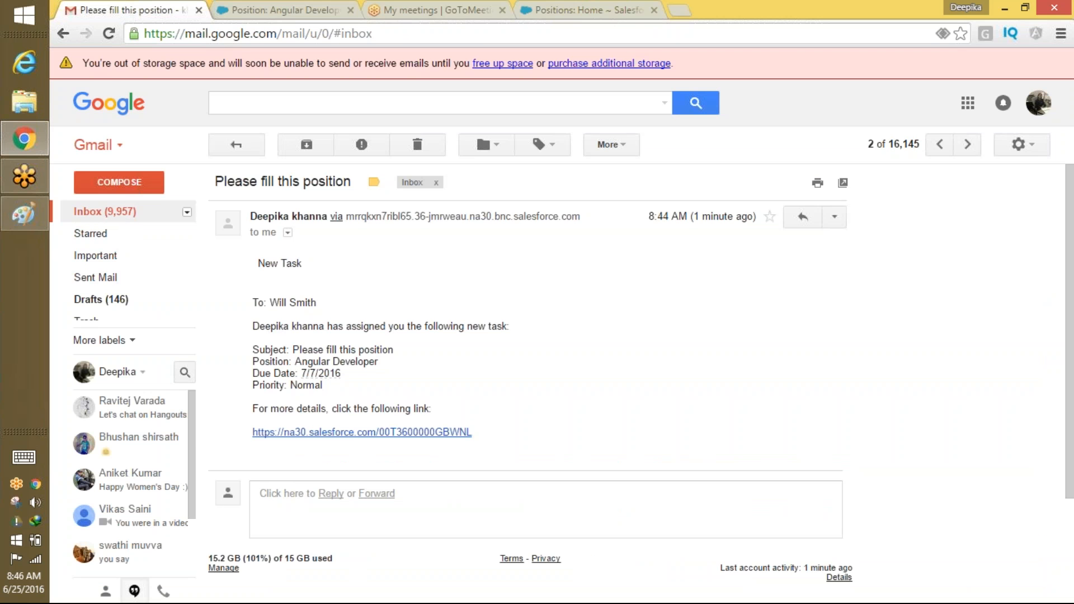
left_click(523, 218)
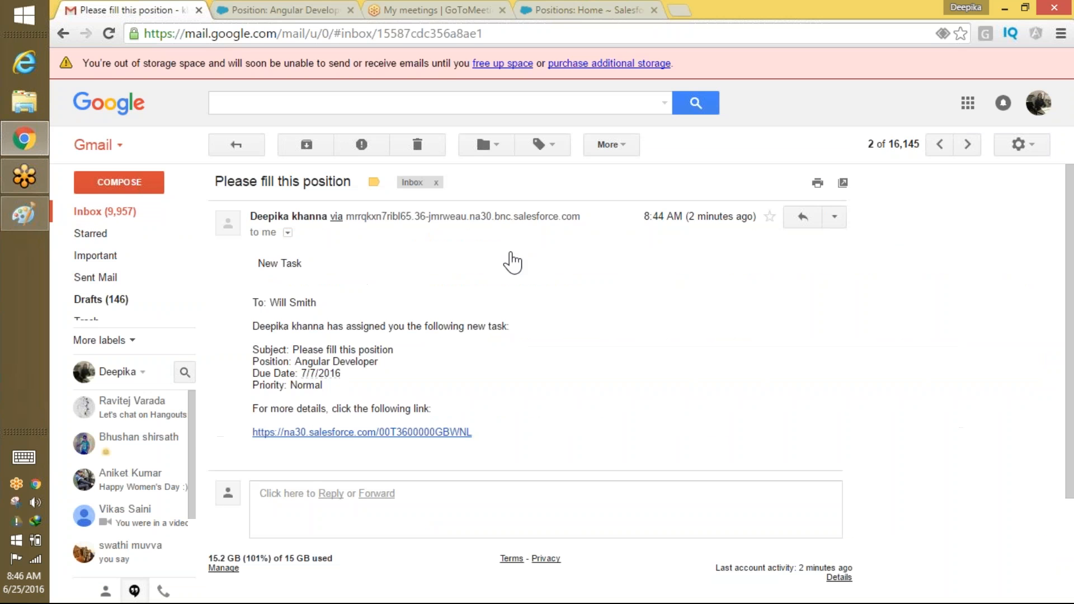
left_click(90, 211)
left_click(398, 189)
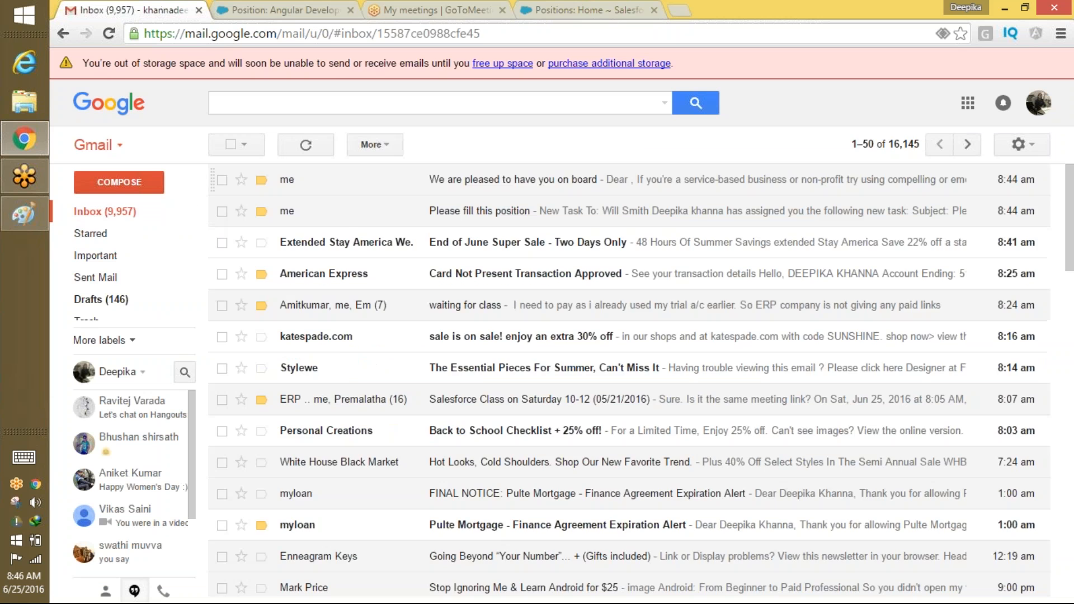
scroll(1035, 376, "down", 4)
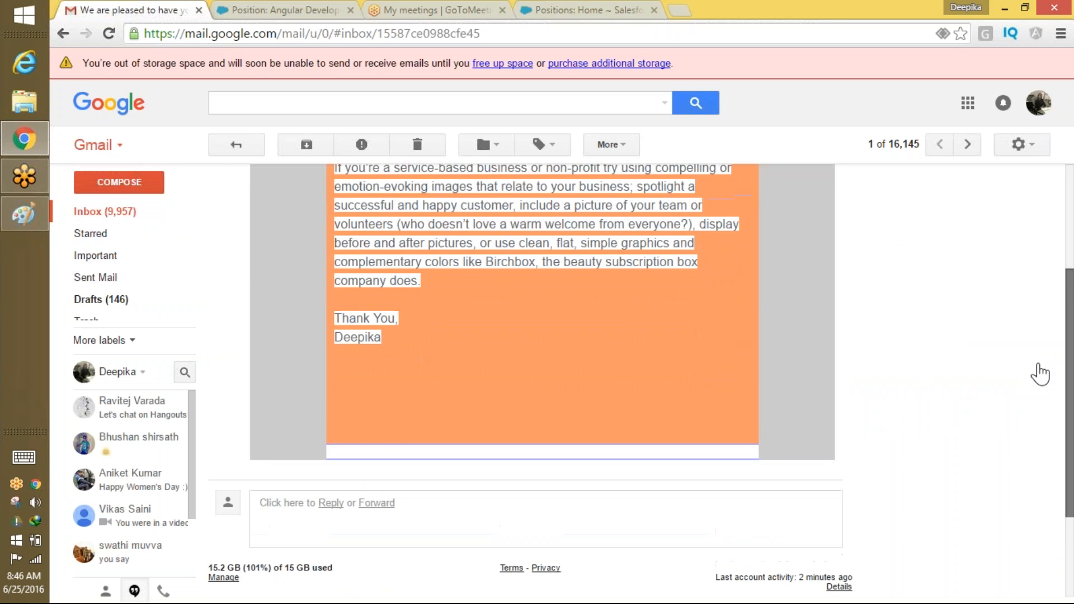
scroll(1057, 258, "up", 4)
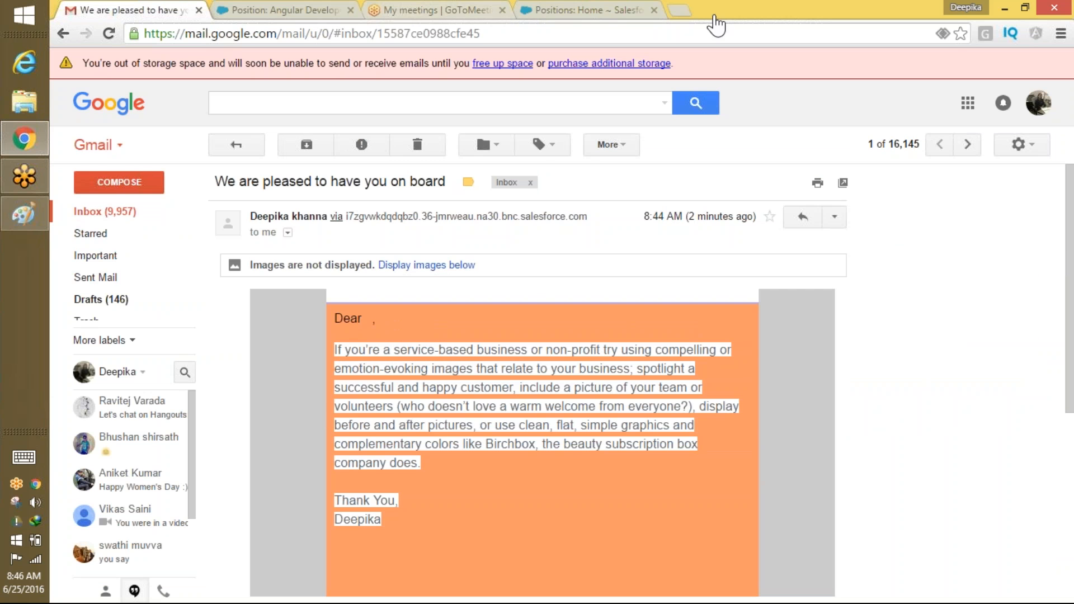
- In the other Salesforce browser tab, list all positions and bring up the Angular Developer record's pending approval step
left_click(565, 11)
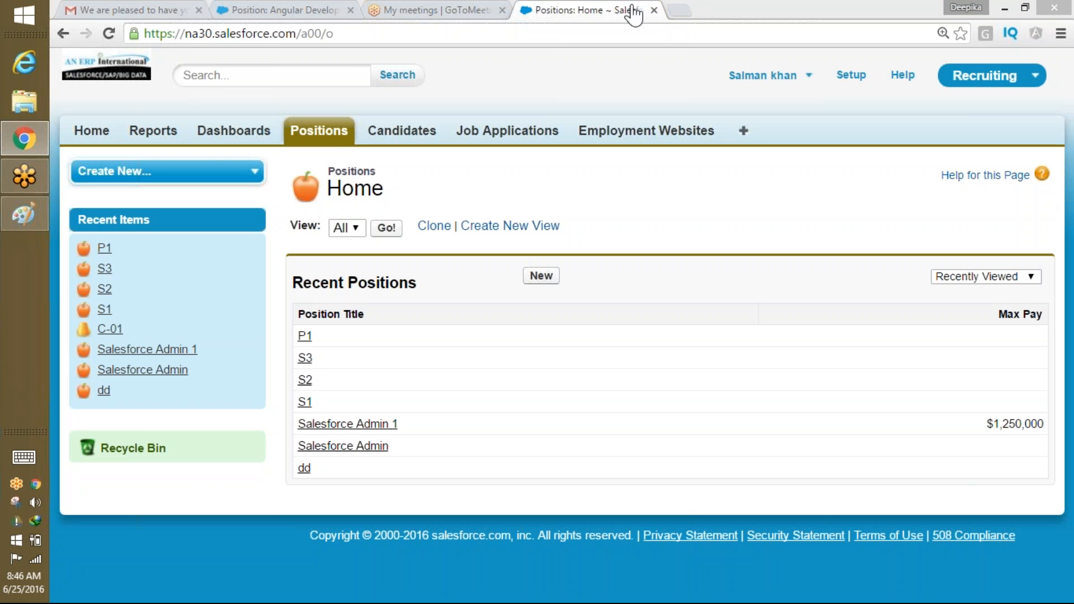
left_click(386, 228)
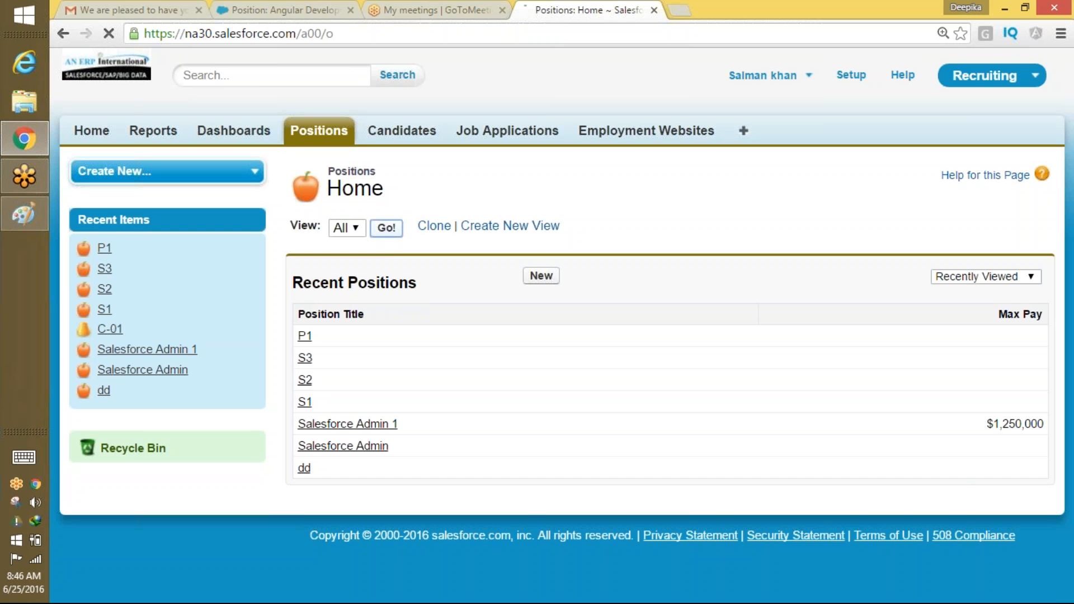
left_click(409, 269)
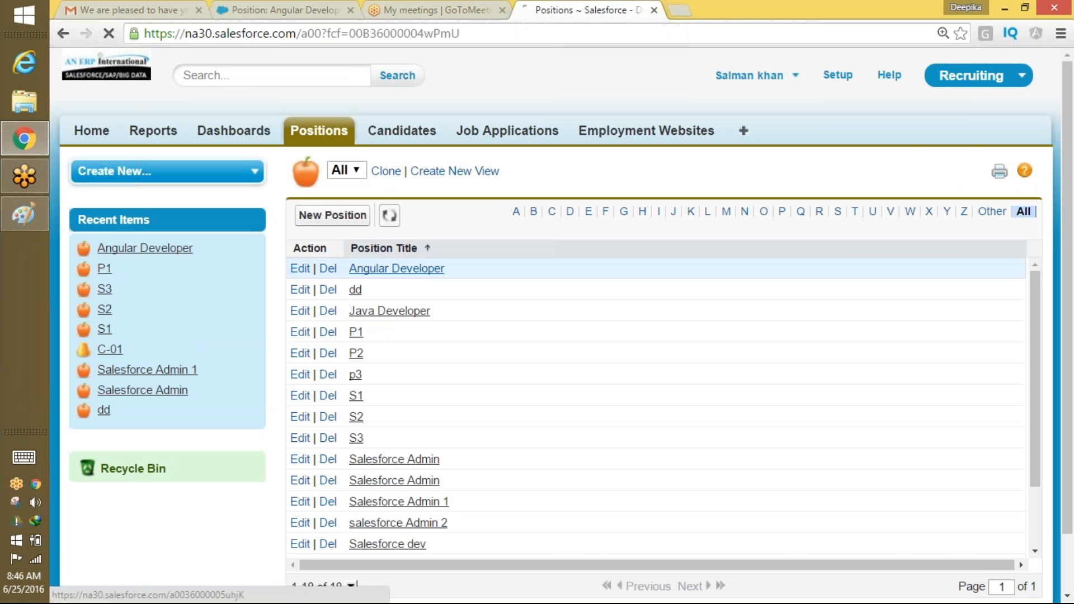
scroll(1024, 467, "down", 10)
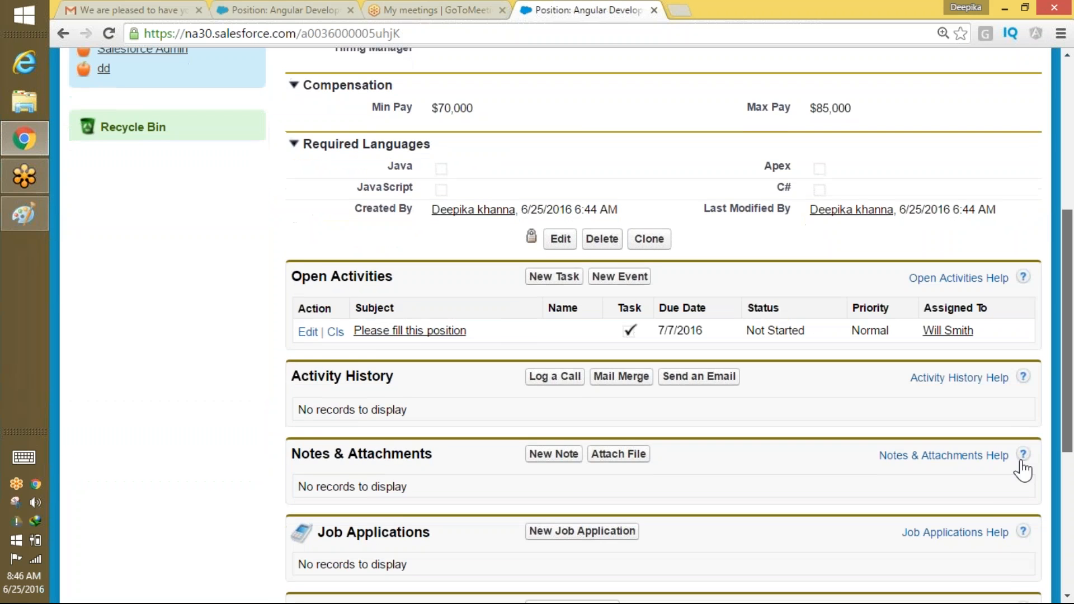
scroll(979, 573, "down", 15)
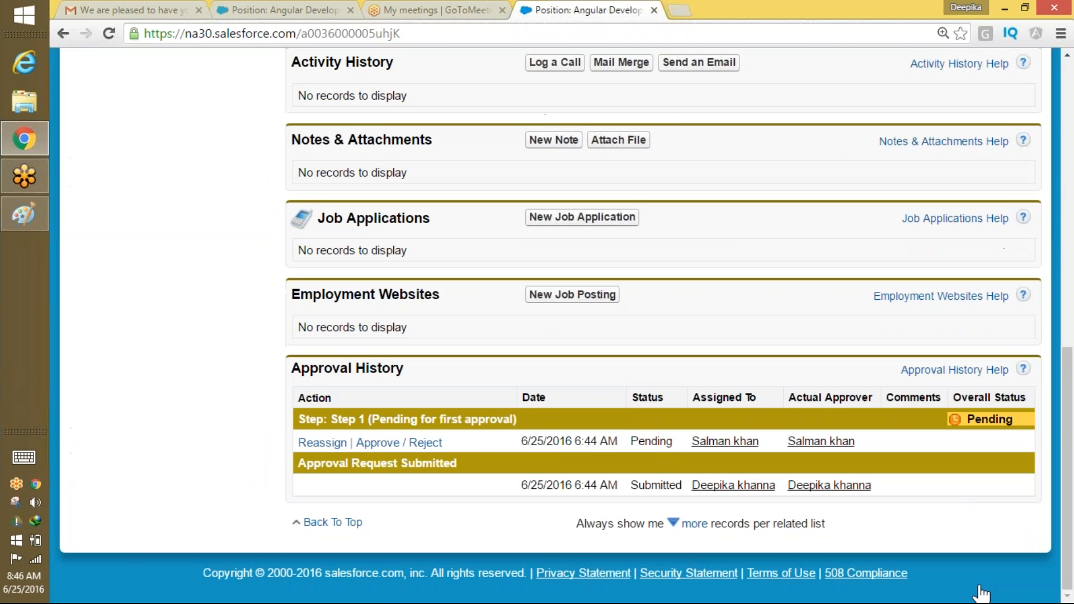
- Open the Angular Developer position's approval request and approve it without entering comments
left_click(399, 443)
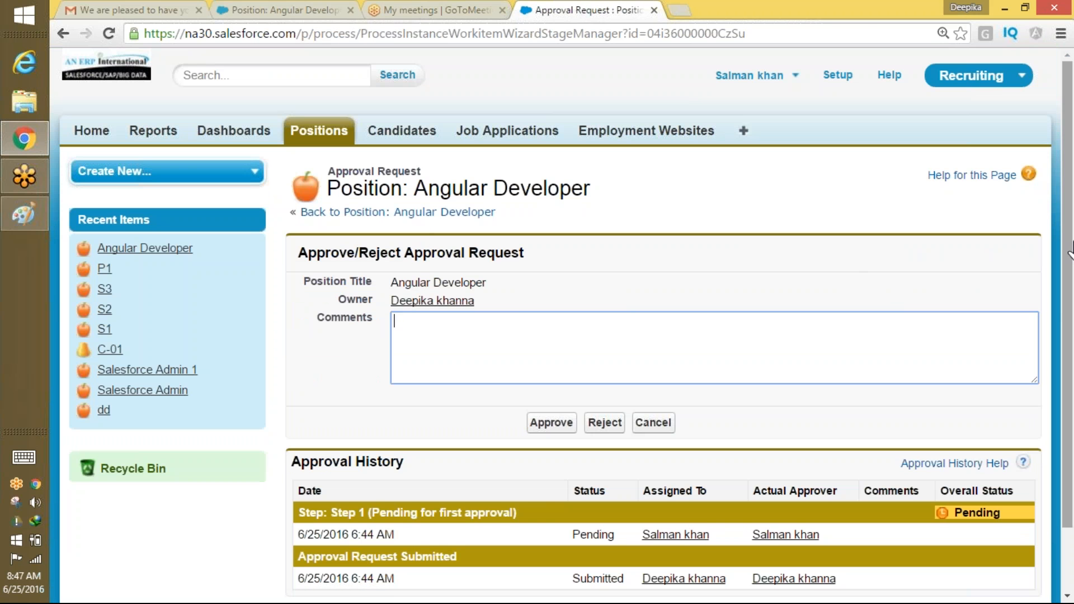
scroll(1068, 277, "down", 1)
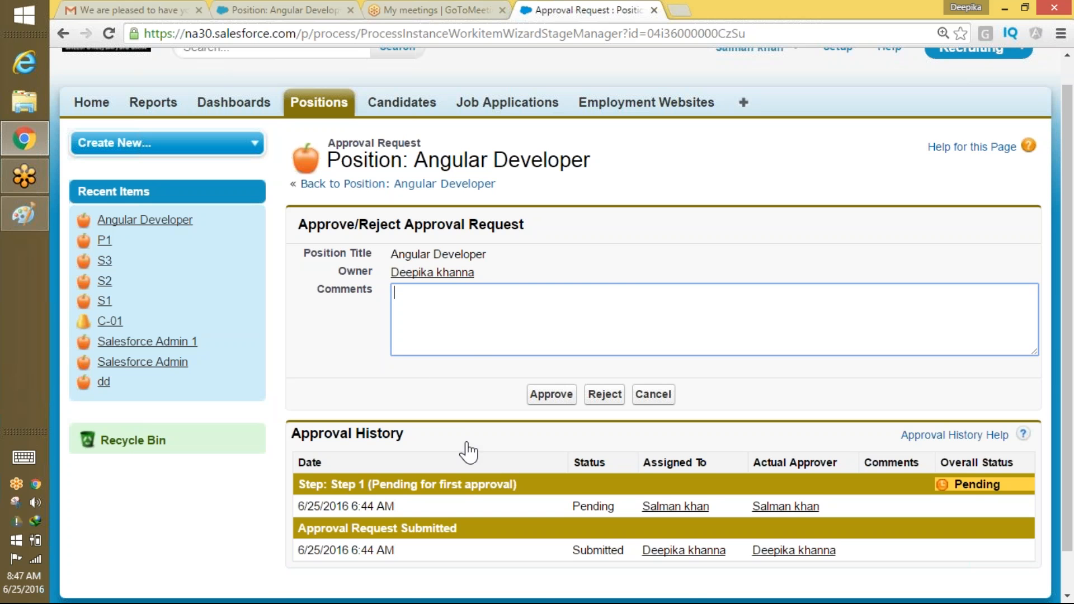
left_click_drag(1068, 306, 1070, 396)
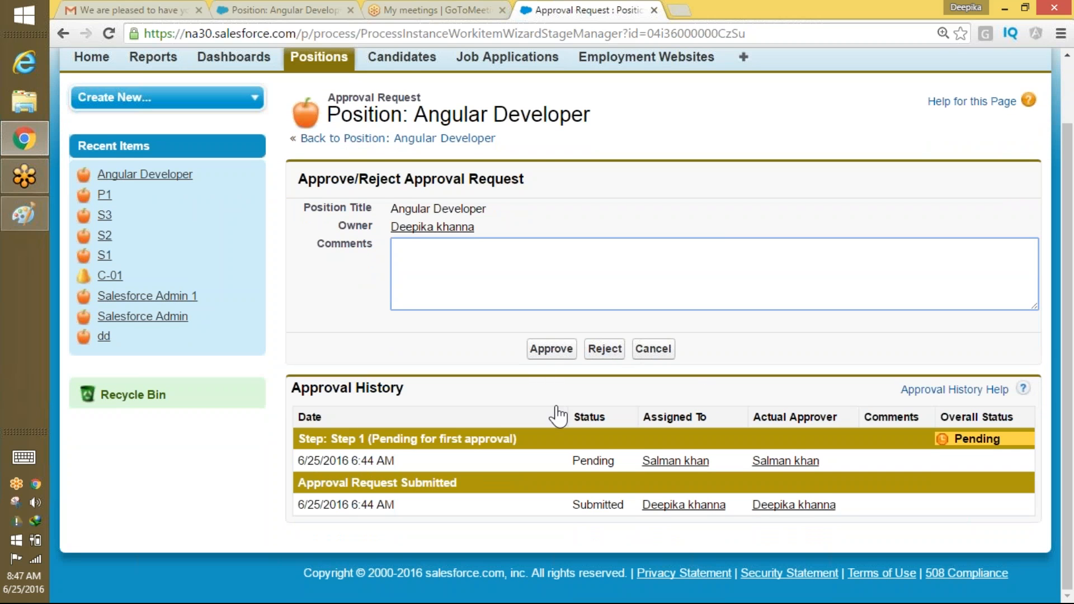
left_click(552, 350)
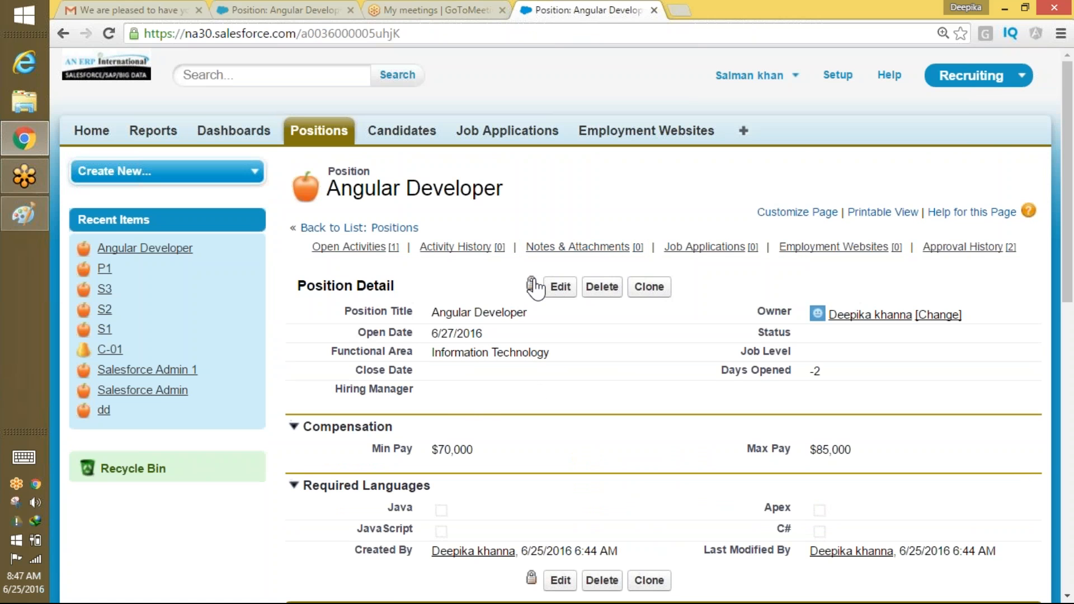
- Log the approver out of Salesforce
left_click(755, 75)
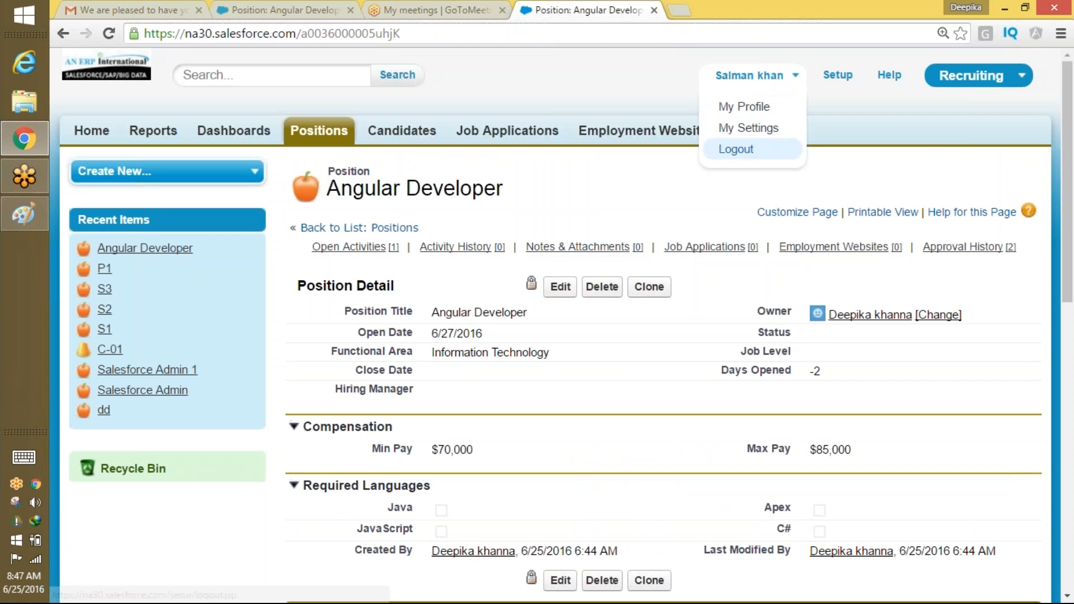
left_click(737, 150)
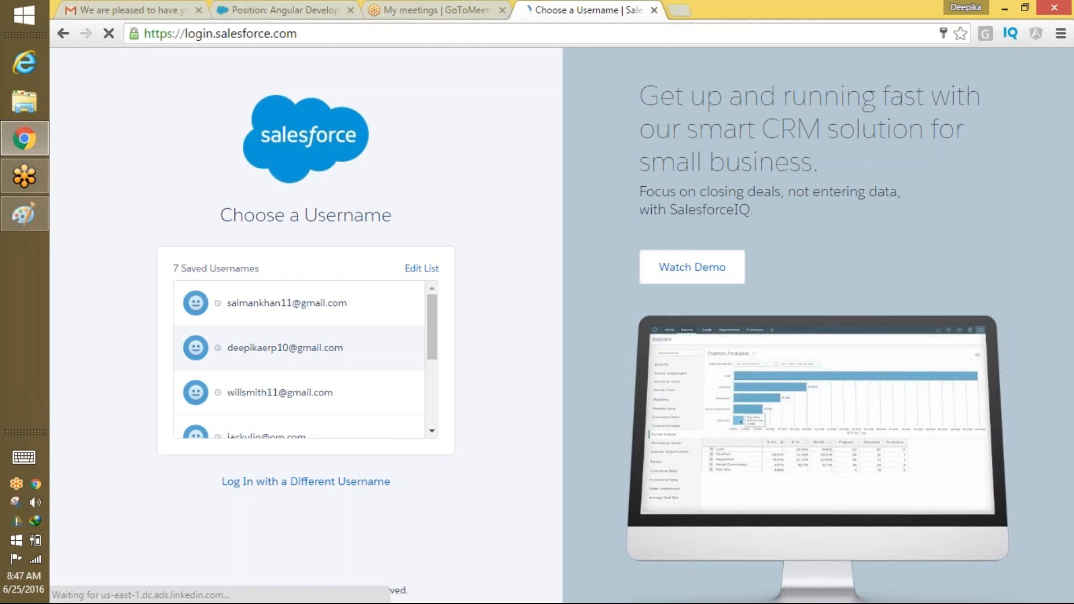
- Log in with the submitting user's saved username and open the Angular Developer position
left_click(284, 348)
key("Return")
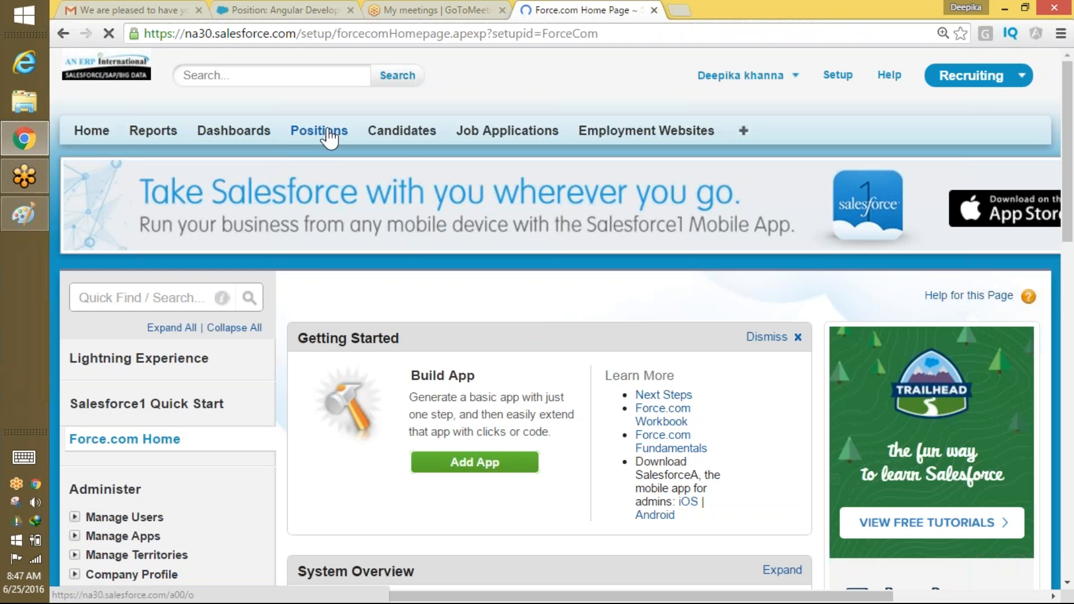
left_click(329, 130)
left_click(386, 333)
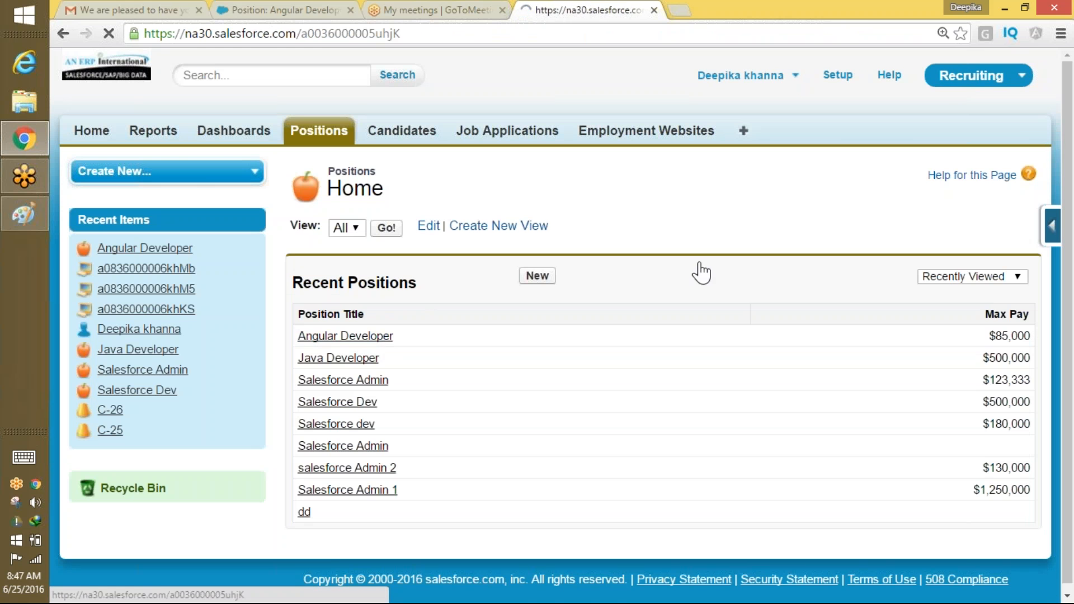
- Review the approval history and open activities on the Angular Developer position
scroll(1070, 178, "down", 10)
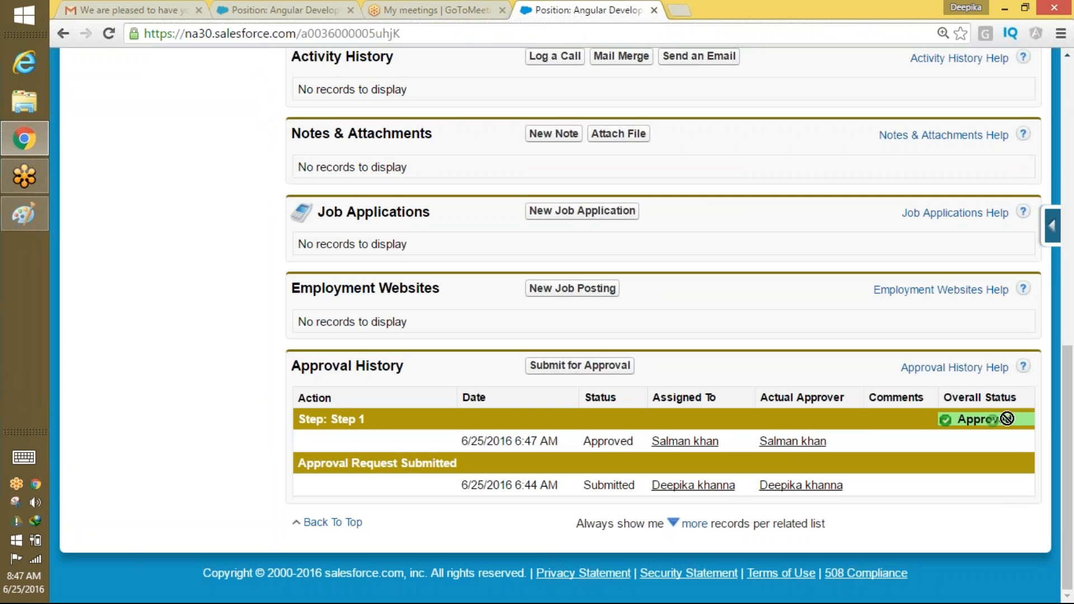
scroll(1070, 207, "up", 7)
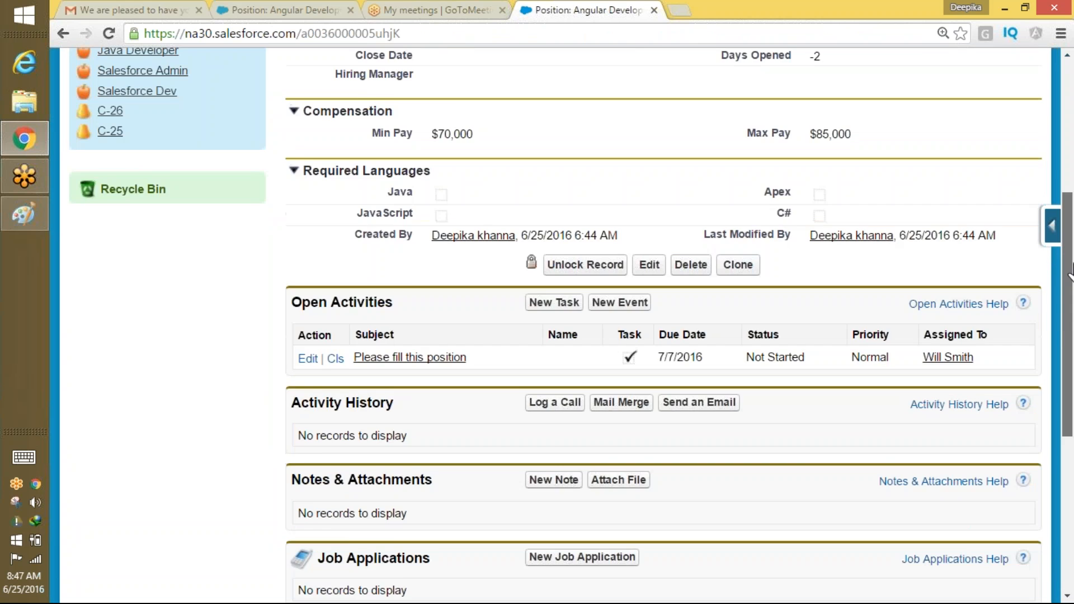
left_click_drag(1070, 207, 1070, 89)
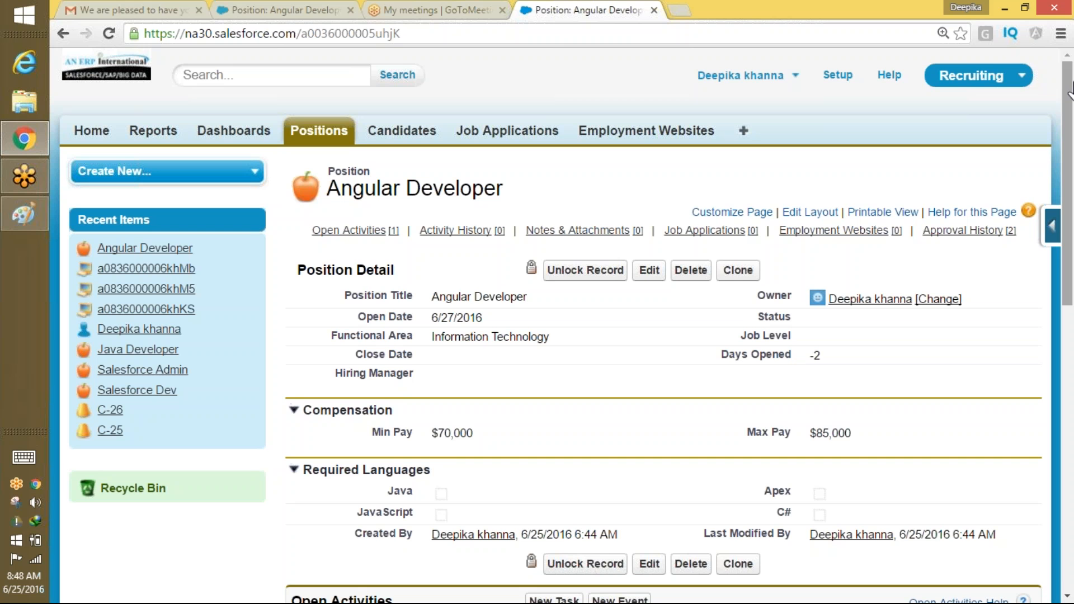
- Start a new position of the IT record type with Max Pay 50000 and the title Javascript Developer
left_click(319, 130)
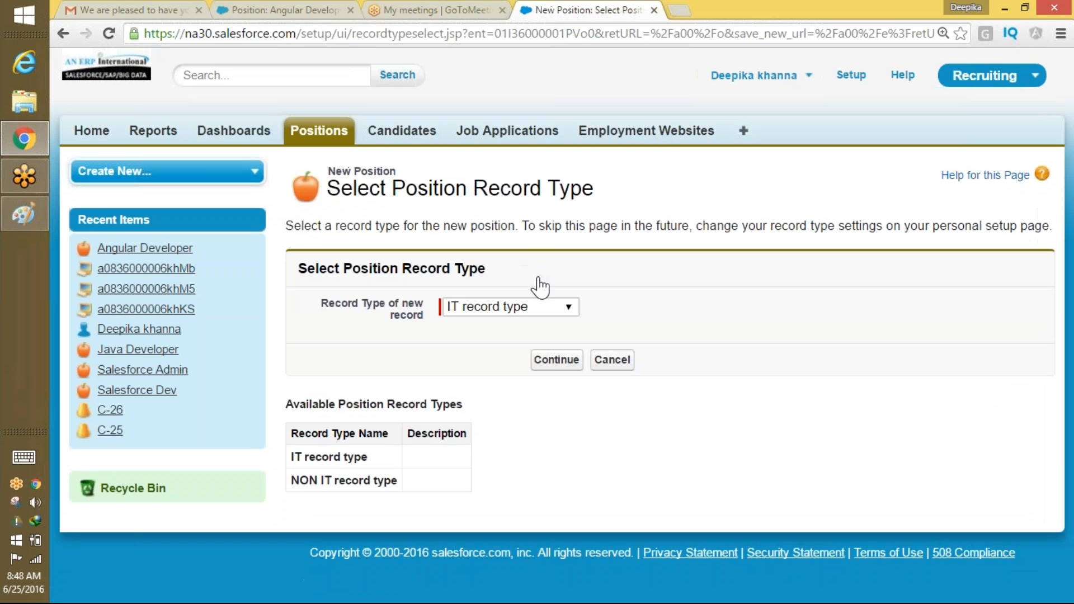
left_click(555, 363)
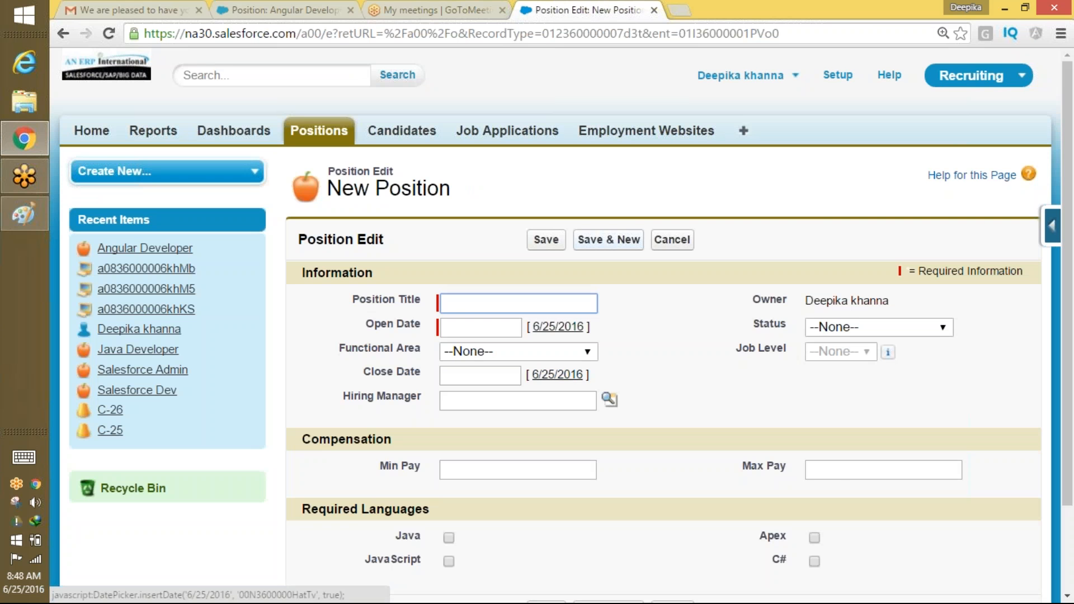
left_click(841, 469)
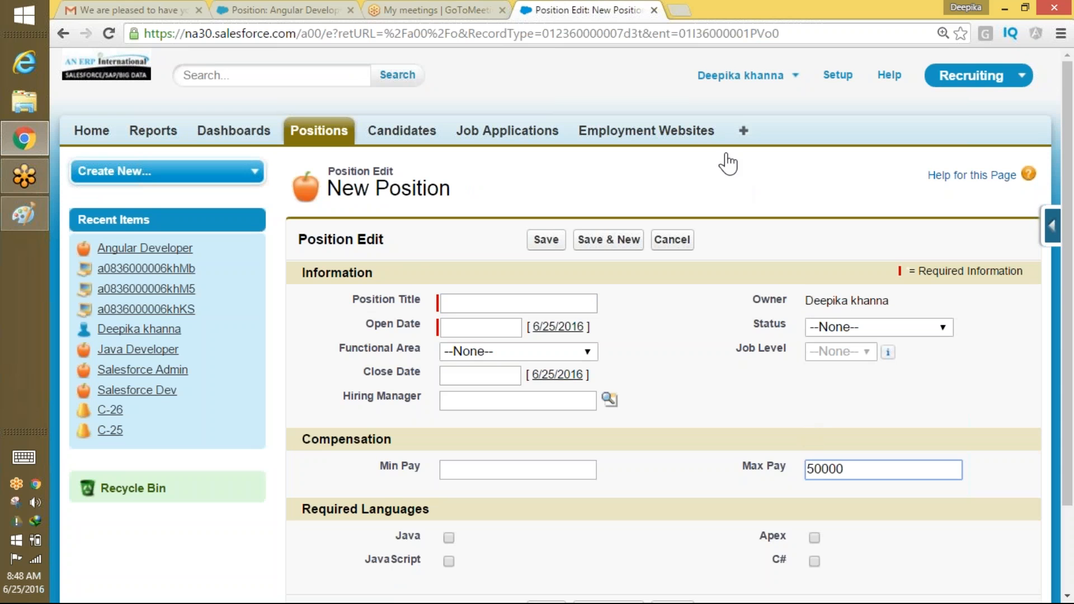
left_click(466, 298)
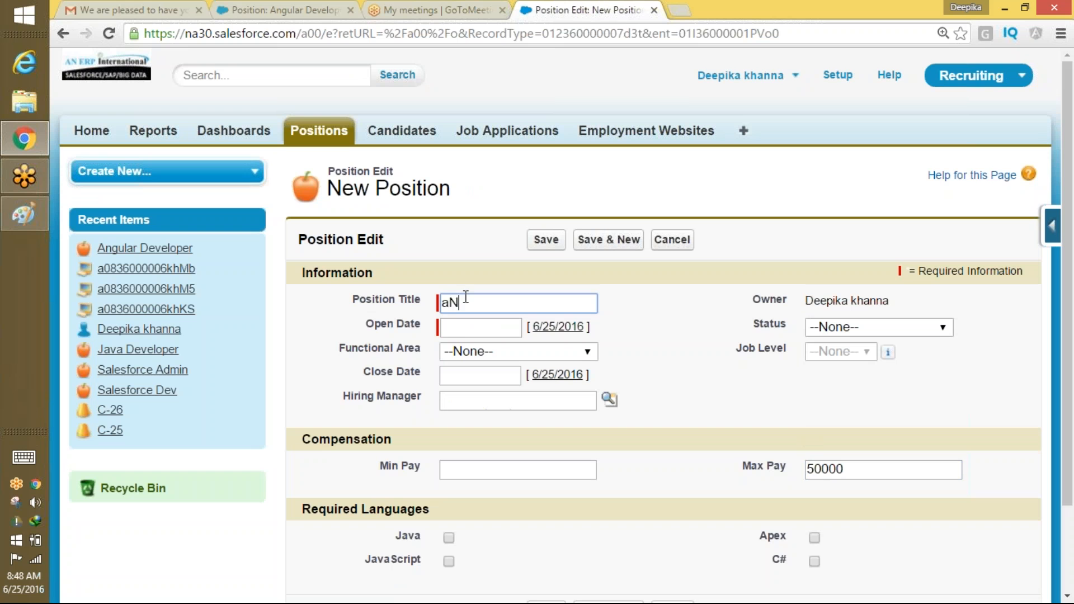
type("Java")
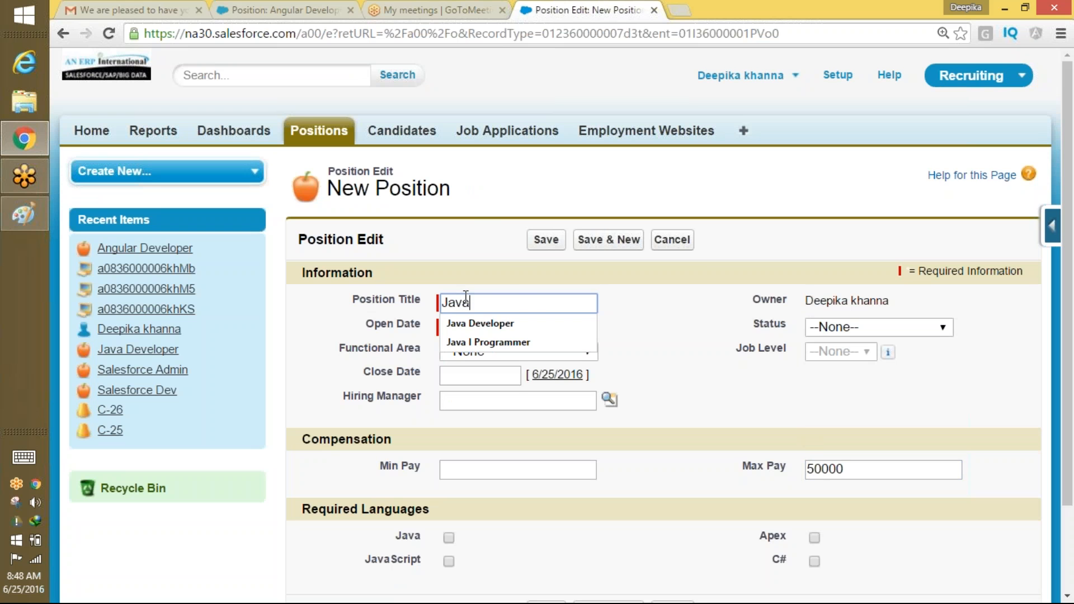
type("script Developer")
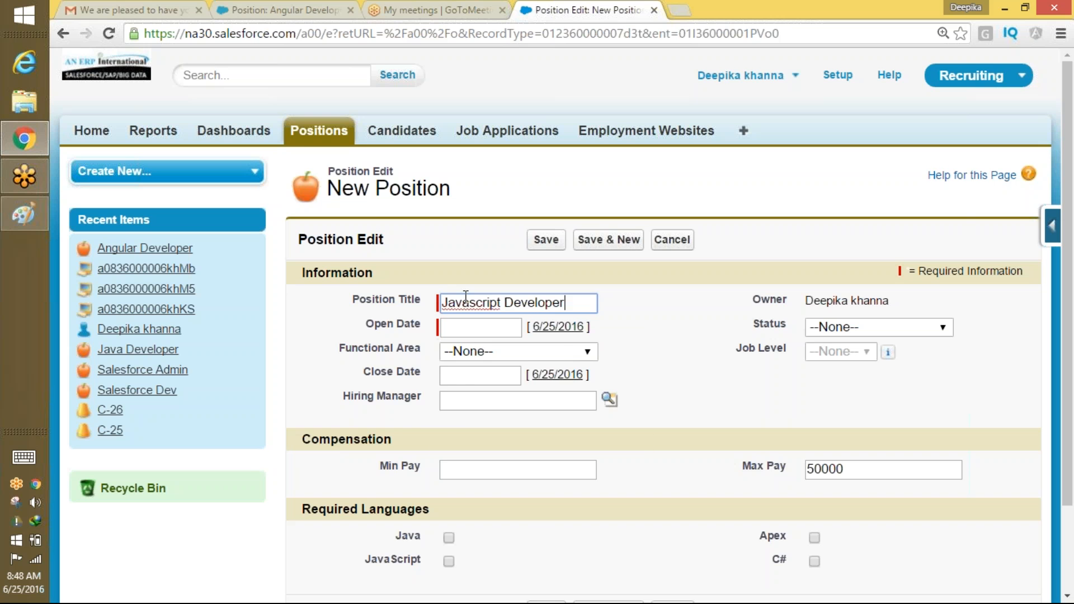
- Set the new position's open date to 6/27/2016 and Min Pay to 30000, and save the record
key("Tab")
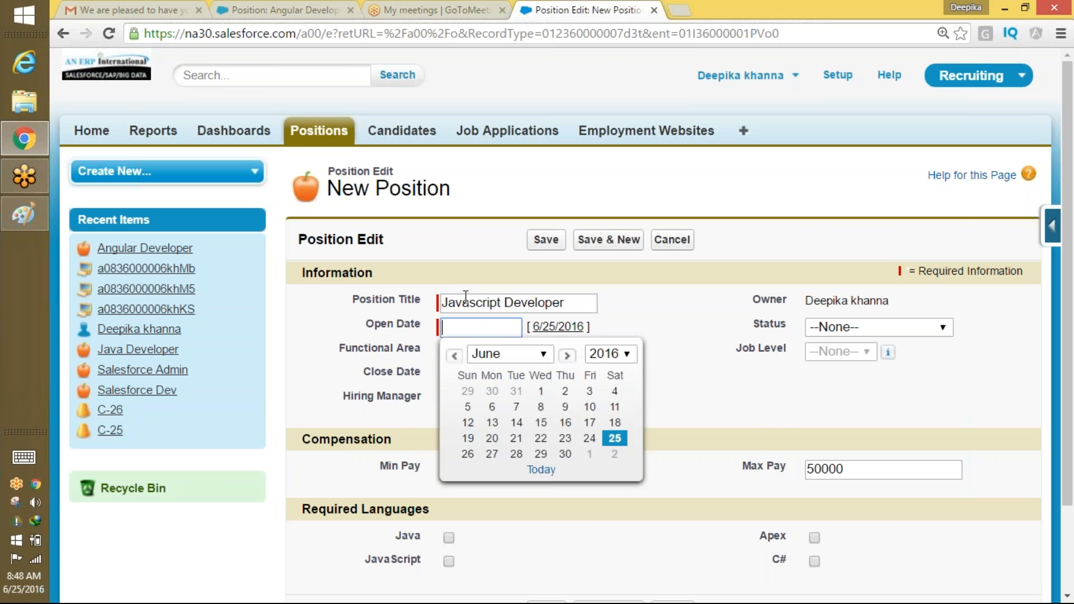
left_click(488, 453)
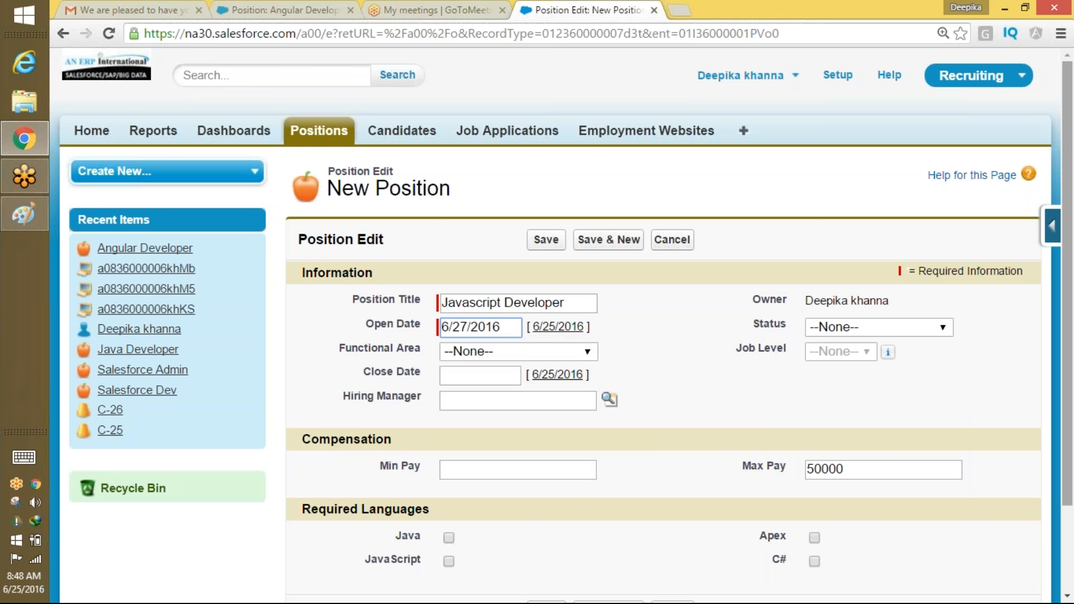
scroll(908, 421, "down", 2)
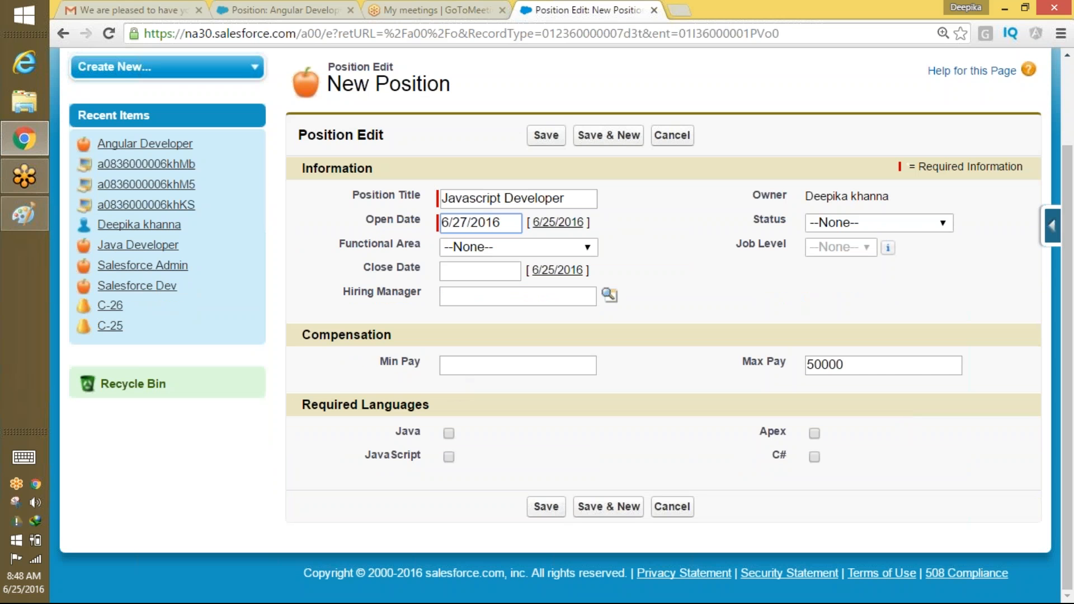
left_click(465, 363)
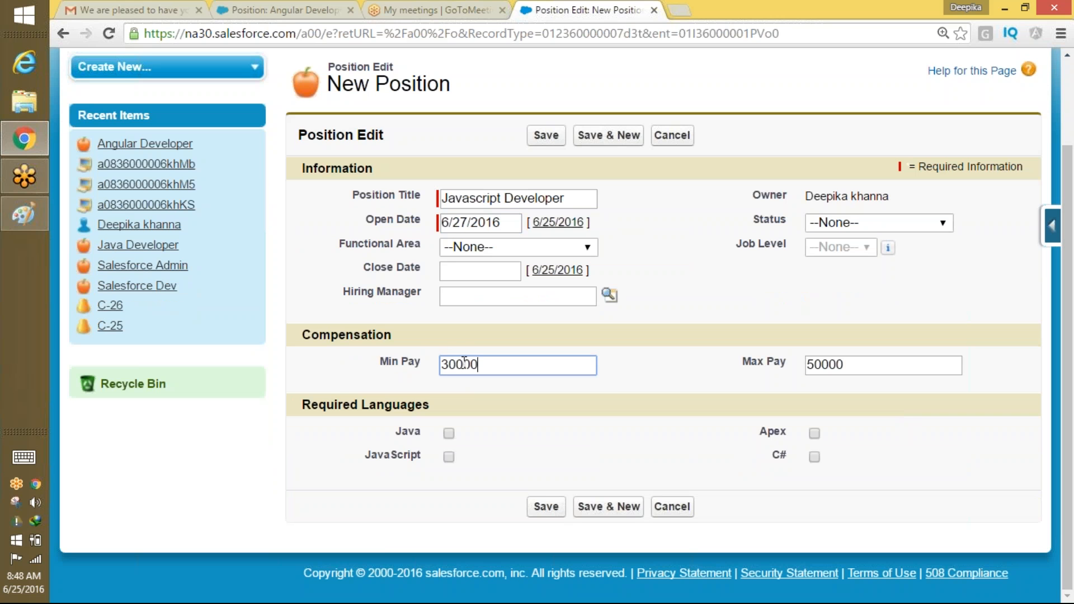
left_click(546, 507)
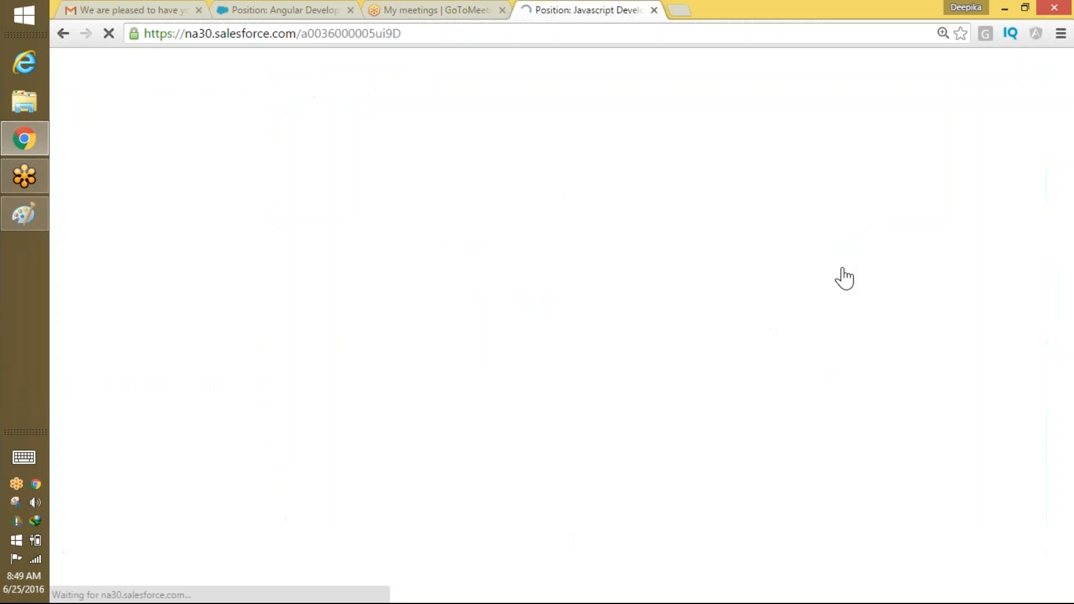
- Try to submit the Javascript Developer position for approval
scroll(1041, 401, "down", 9)
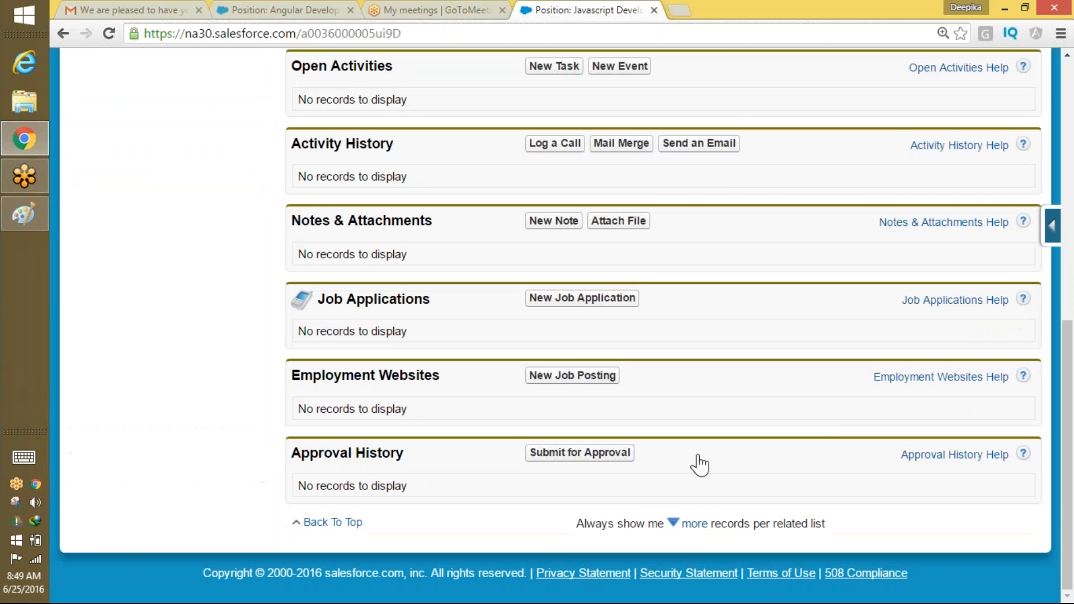
left_click(617, 461)
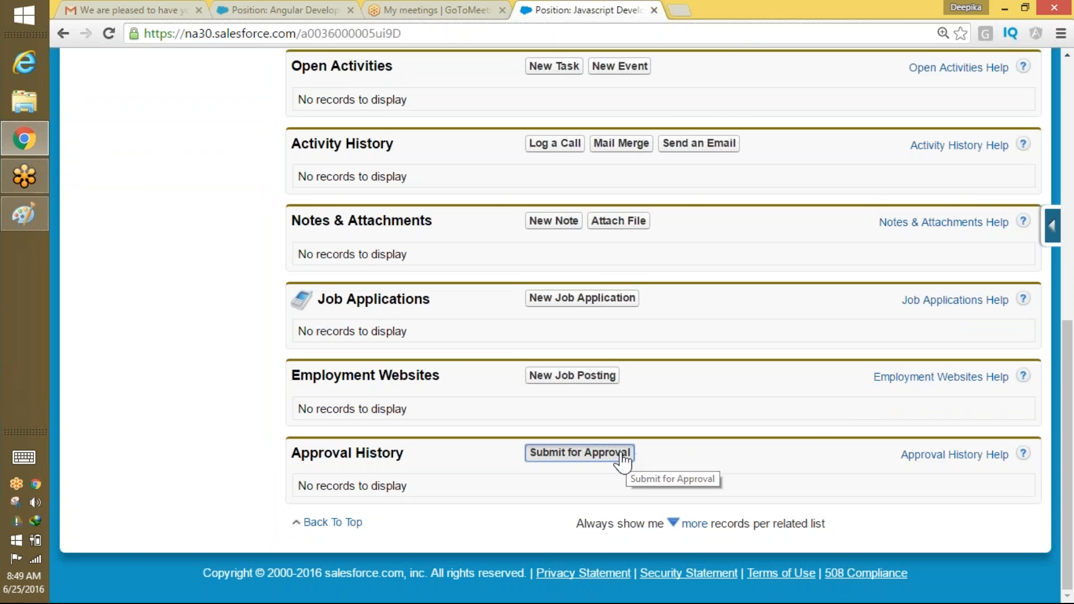
left_click(623, 158)
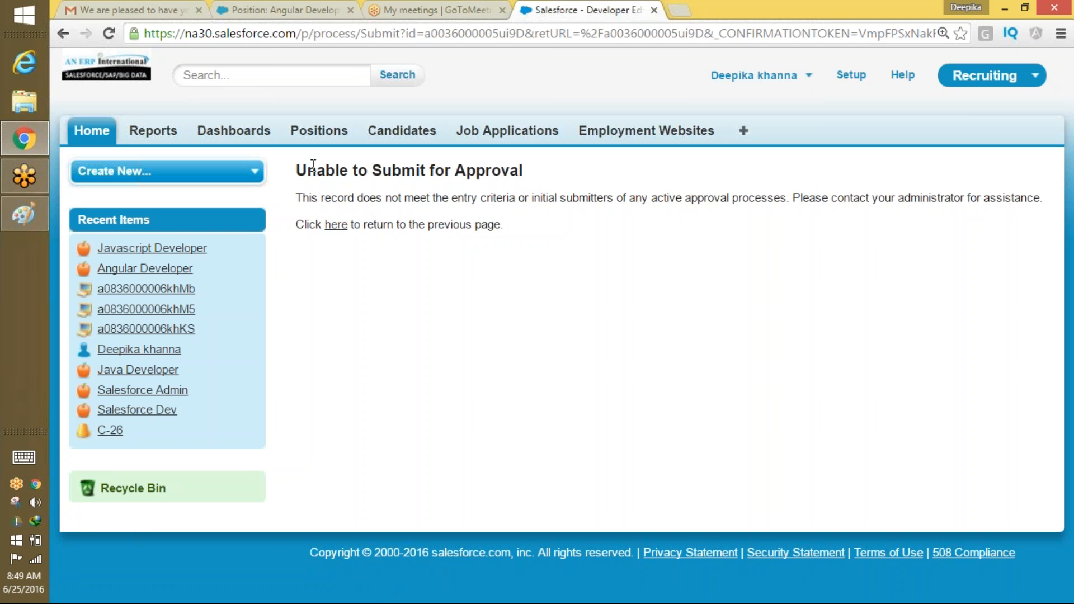
- Read the explanation about the approval submission, return to the Javascript Developer record and look it over
left_click_drag(303, 197, 506, 209)
left_click_drag(576, 210, 716, 240)
left_click(337, 225)
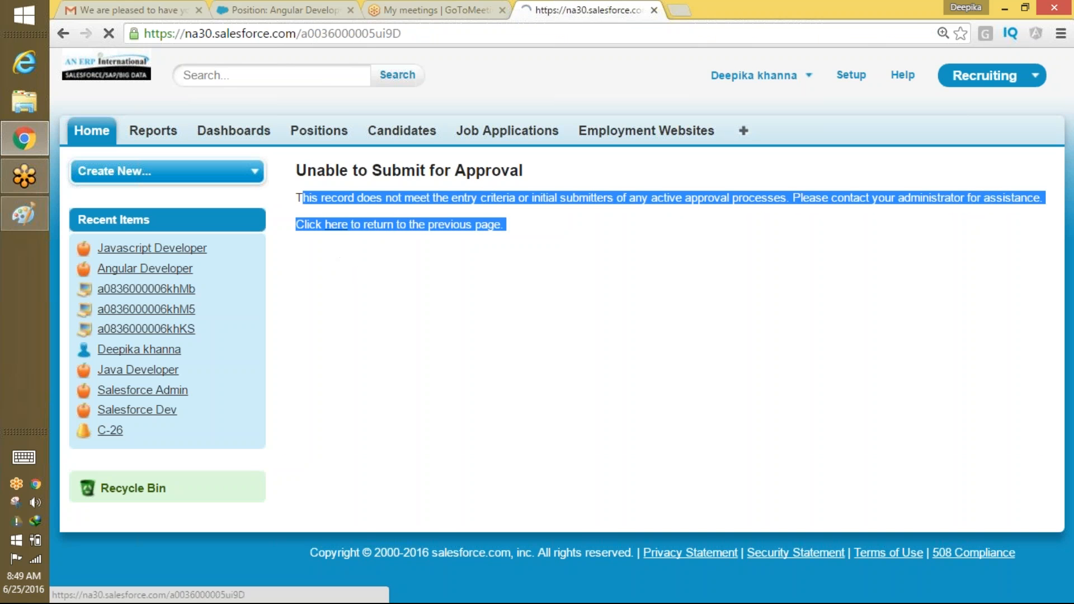
left_click_drag(1069, 135, 1036, 430)
left_click_drag(1069, 358, 1069, 96)
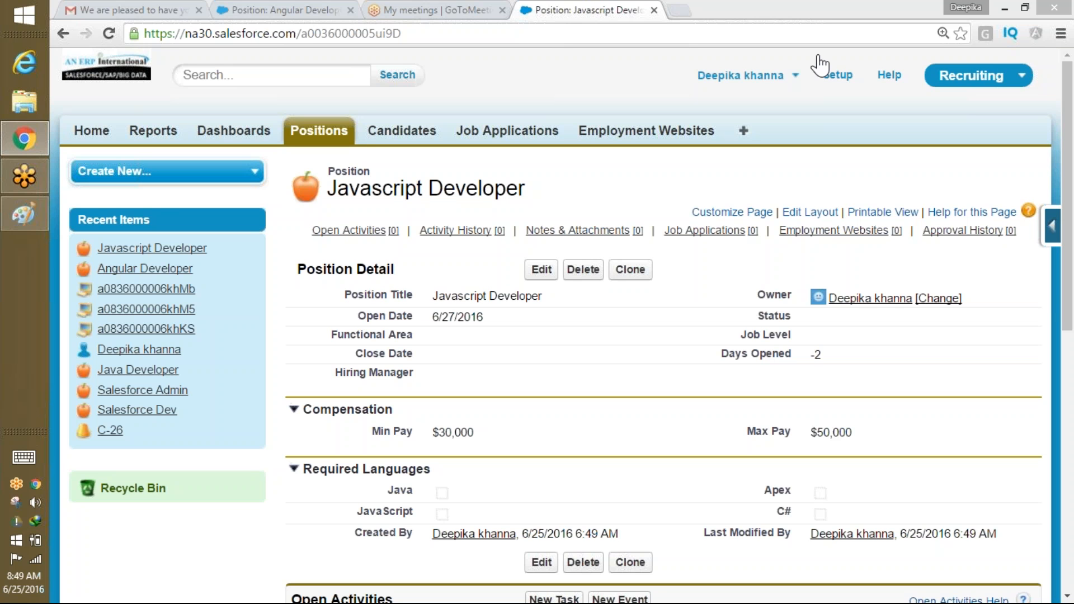
- Create an IT record type position titled Web Developer with open date 6/27/2016 and Max Pay $500,000
left_click(310, 140)
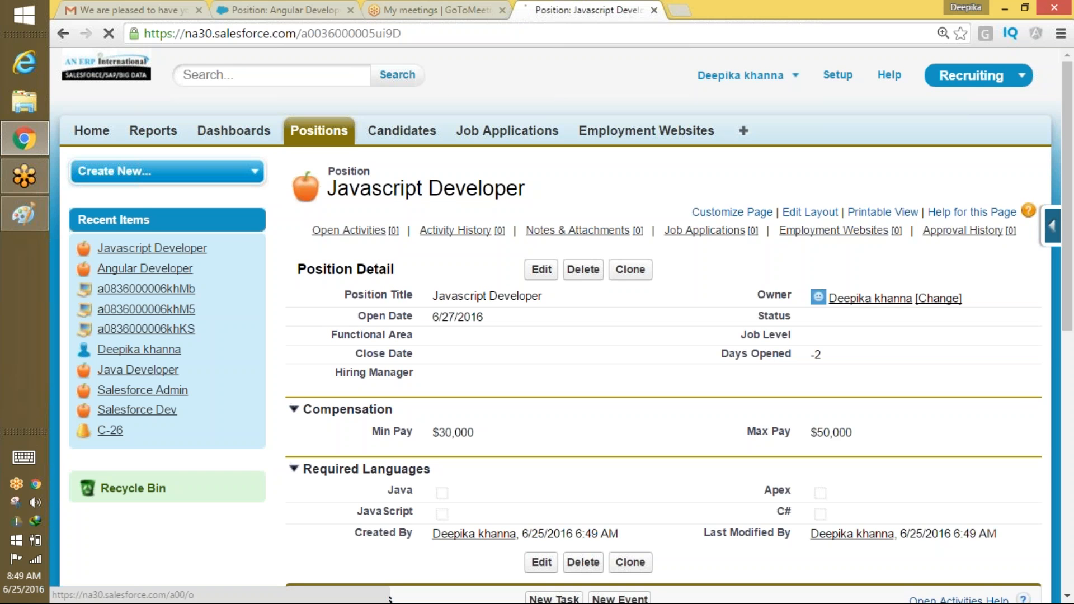
right_click(333, 138)
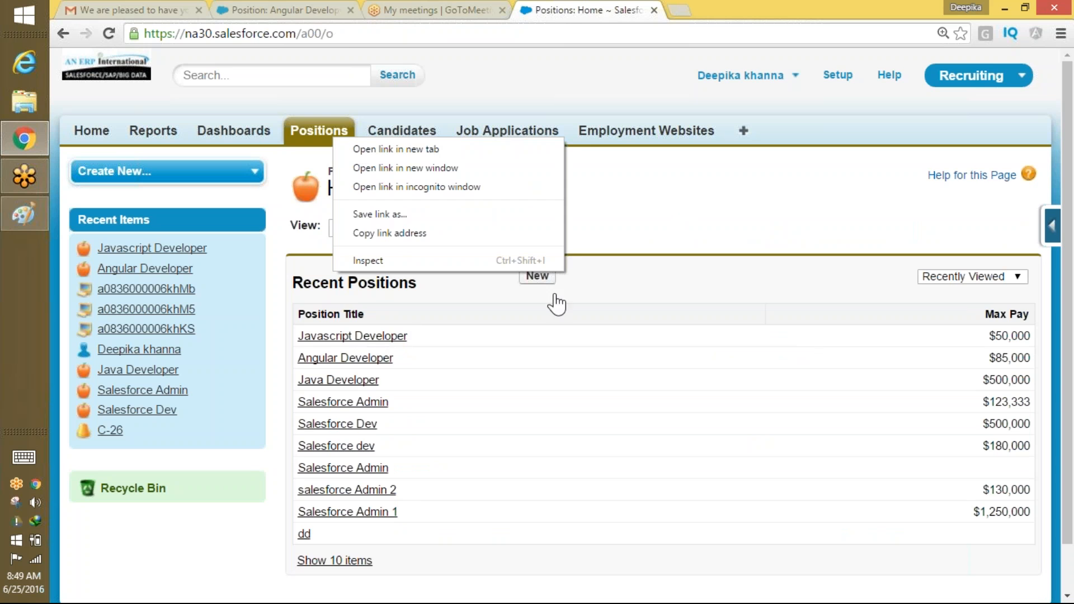
left_click(537, 277)
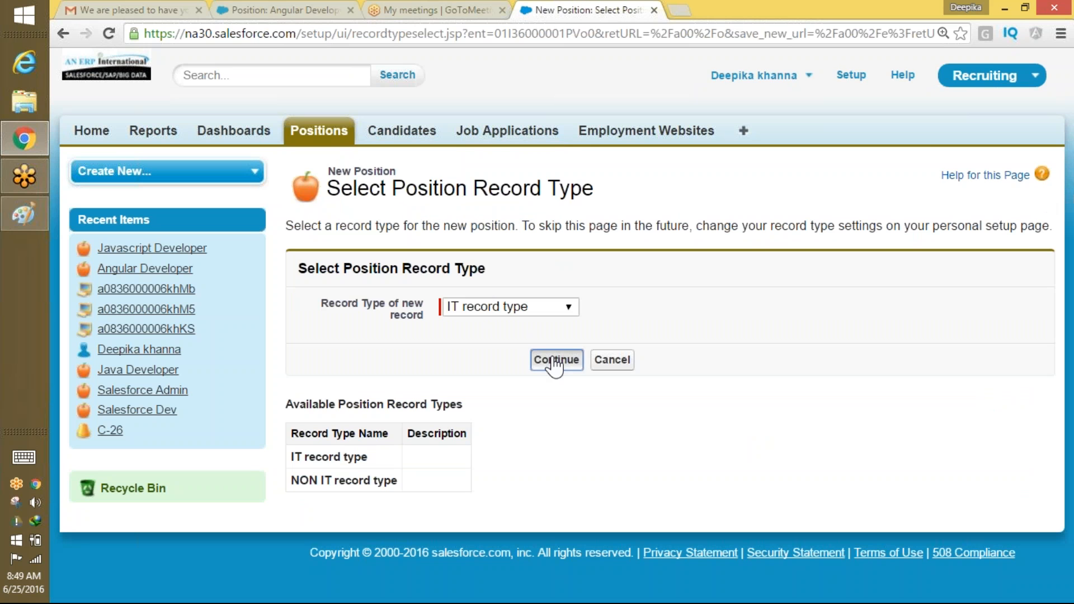
left_click(553, 361)
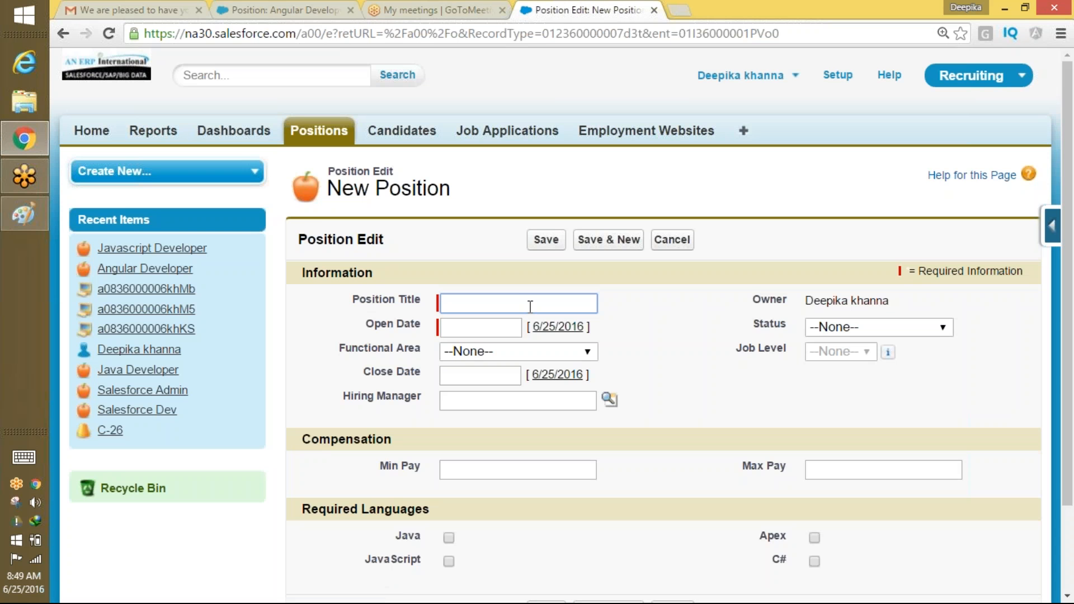
type("Web Developer")
key("Tab")
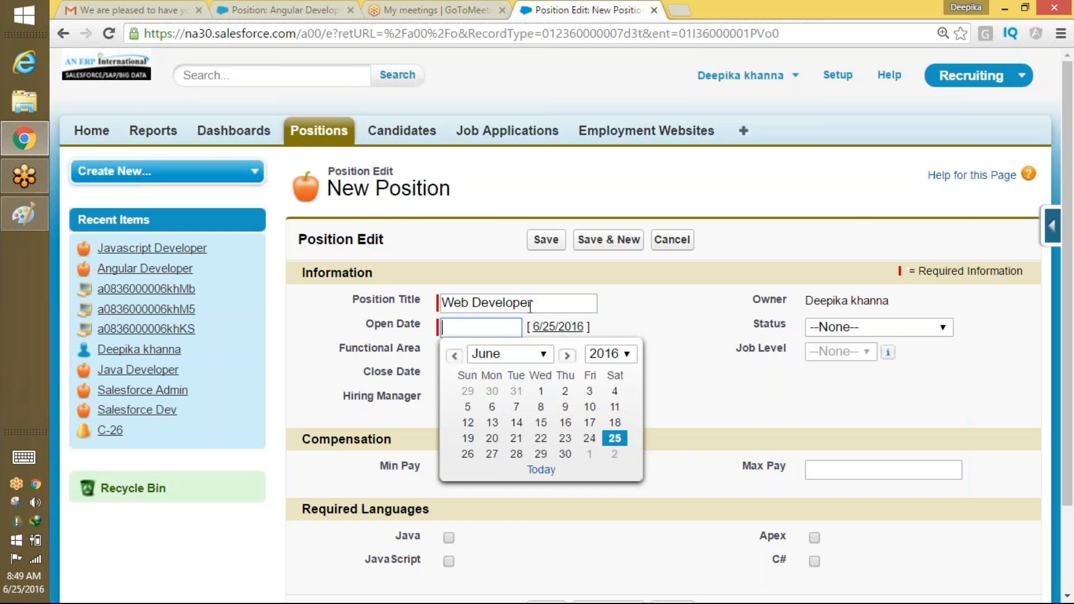
left_click(493, 455)
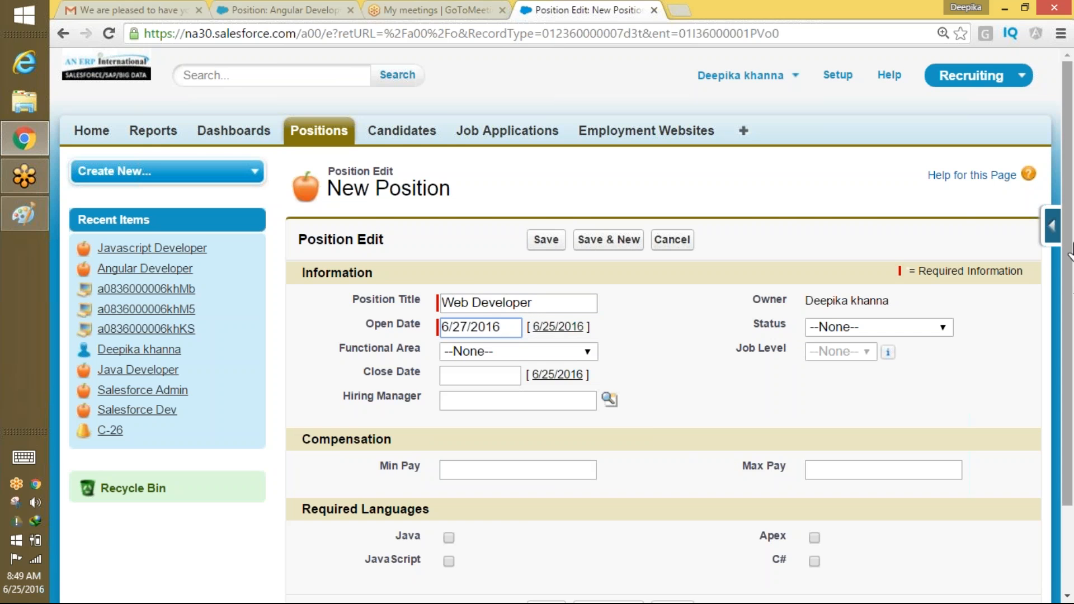
scroll(821, 517, "down", 2)
left_click(547, 508)
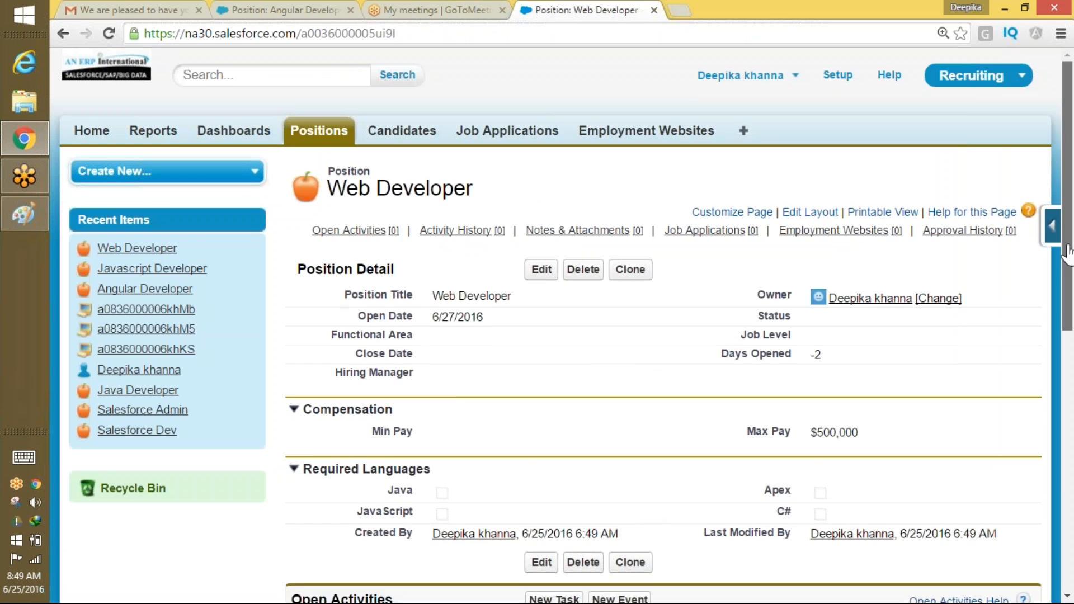
- Submit the Web Developer position for approval and check the record's detail section
scroll(1048, 377, "down", 10)
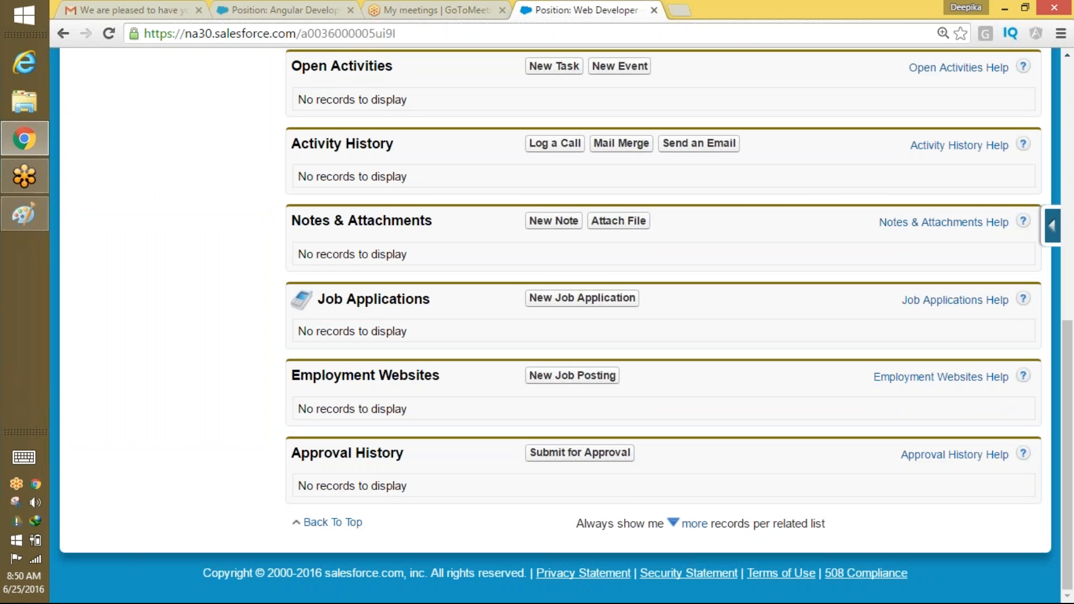
left_click_drag(1067, 335, 1066, 152)
scroll(674, 186, "up", 2)
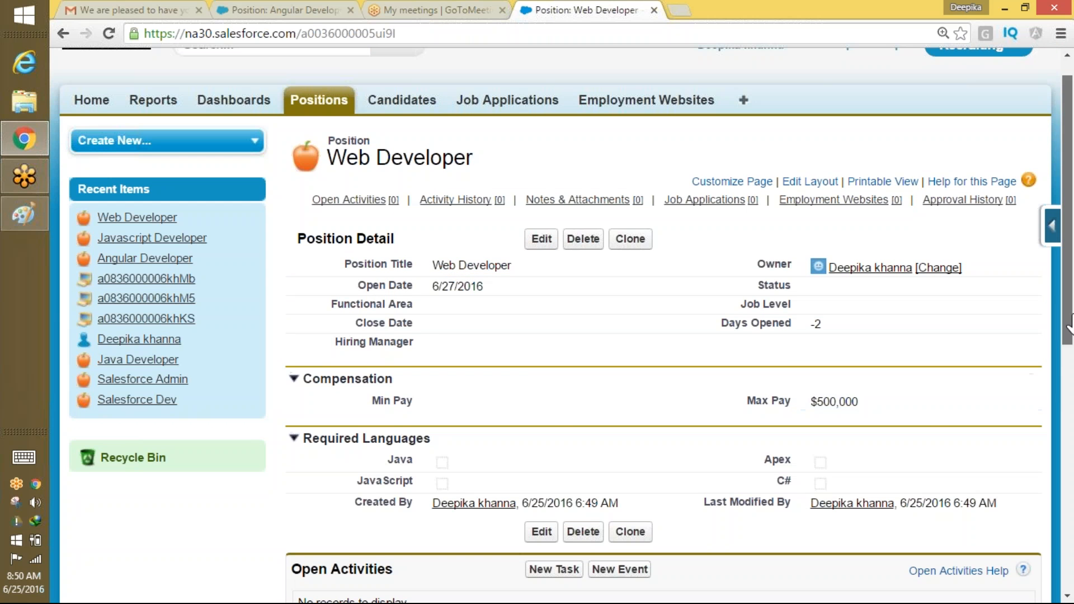
scroll(1035, 366, "down", 9)
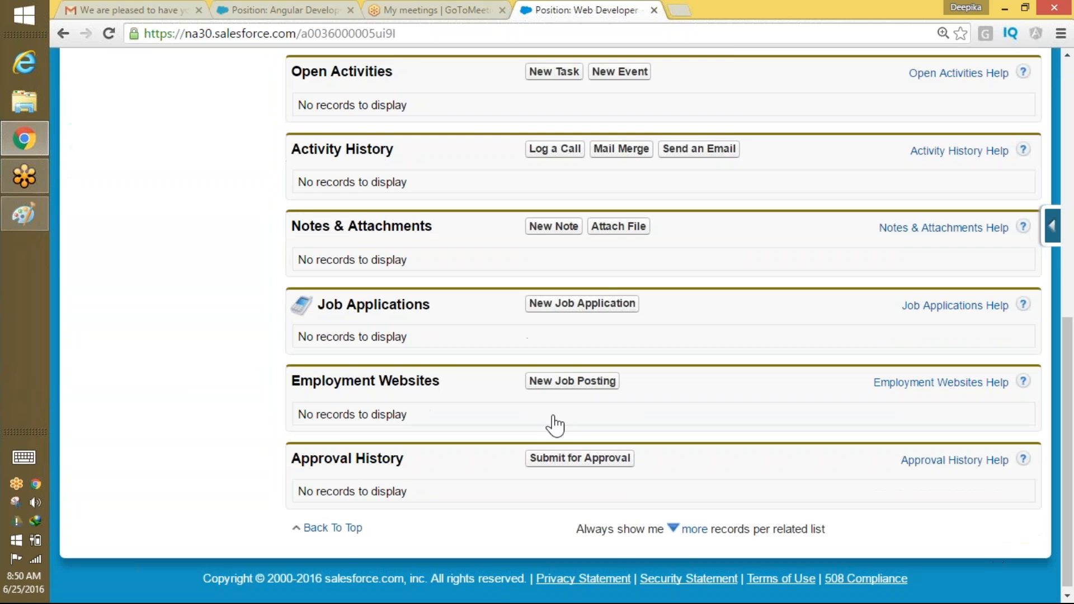
left_click(573, 458)
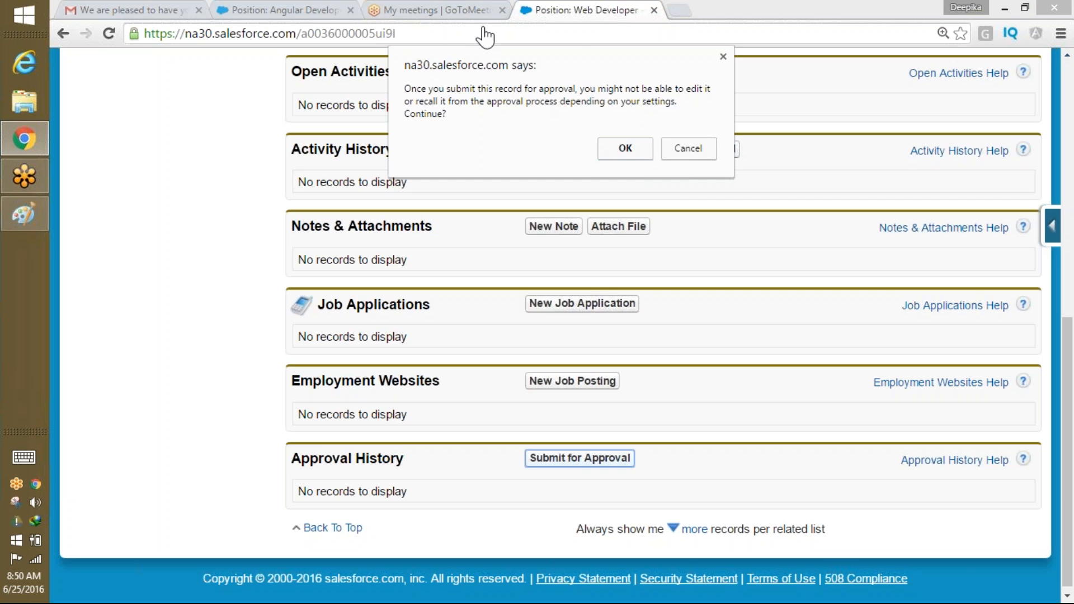
left_click(668, 151)
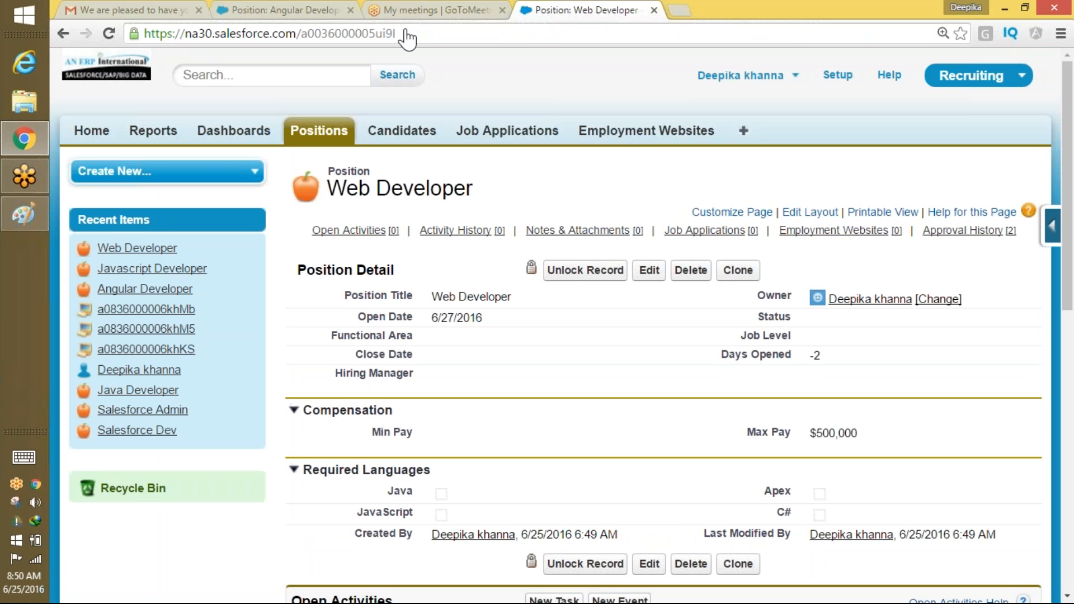
mouse_move(969, 230)
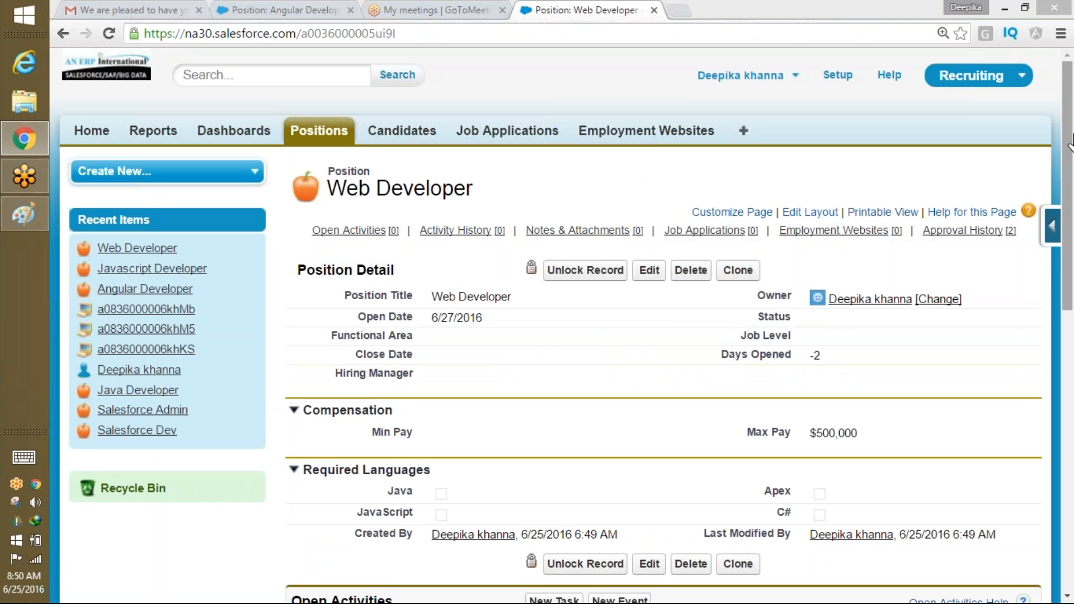
scroll(834, 146, "down", 1)
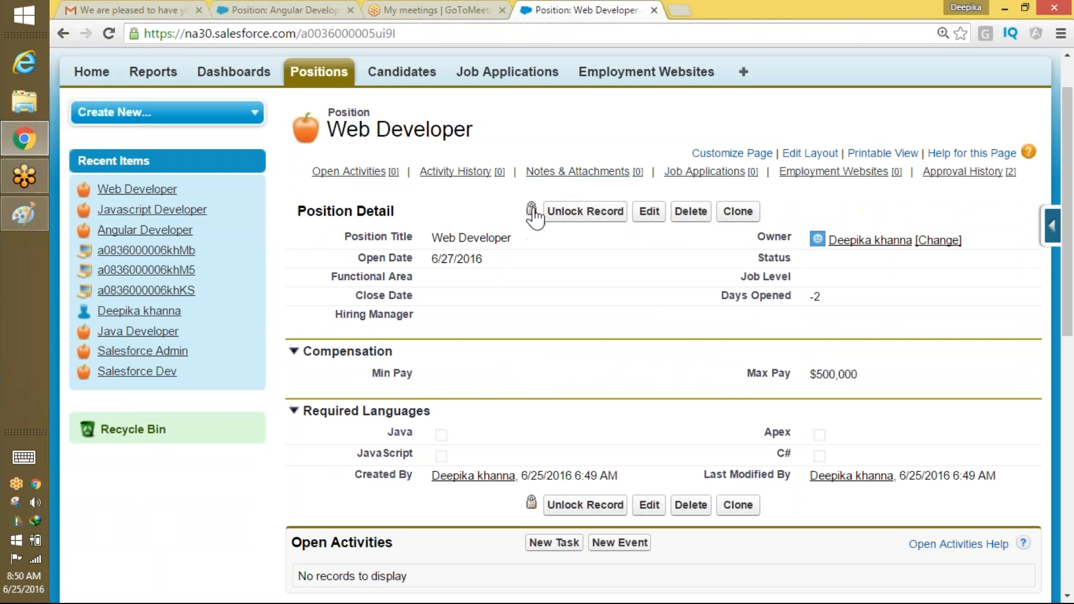
- Check the Web Developer position's approval history and switch the login to the assigned approver's account
left_click_drag(1057, 221, 1054, 482)
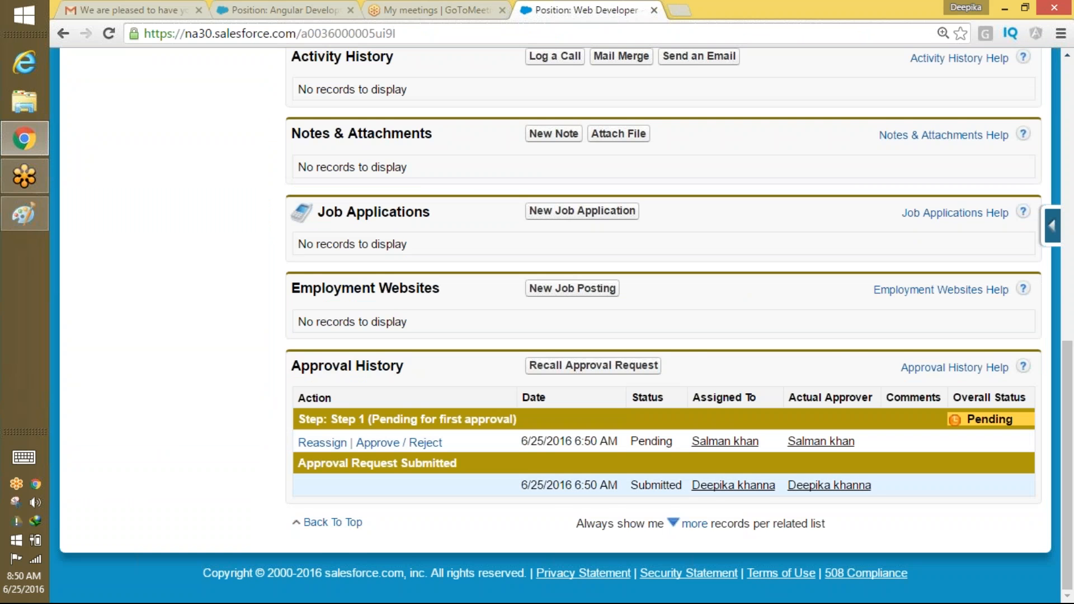
scroll(1036, 424, "up", 15)
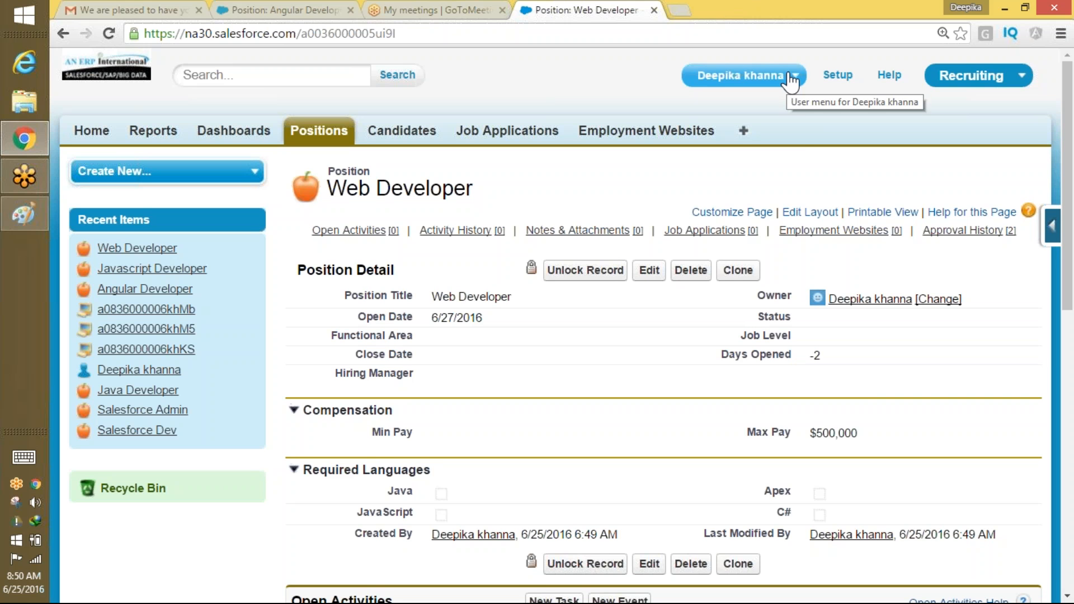
left_click(790, 78)
left_click(706, 178)
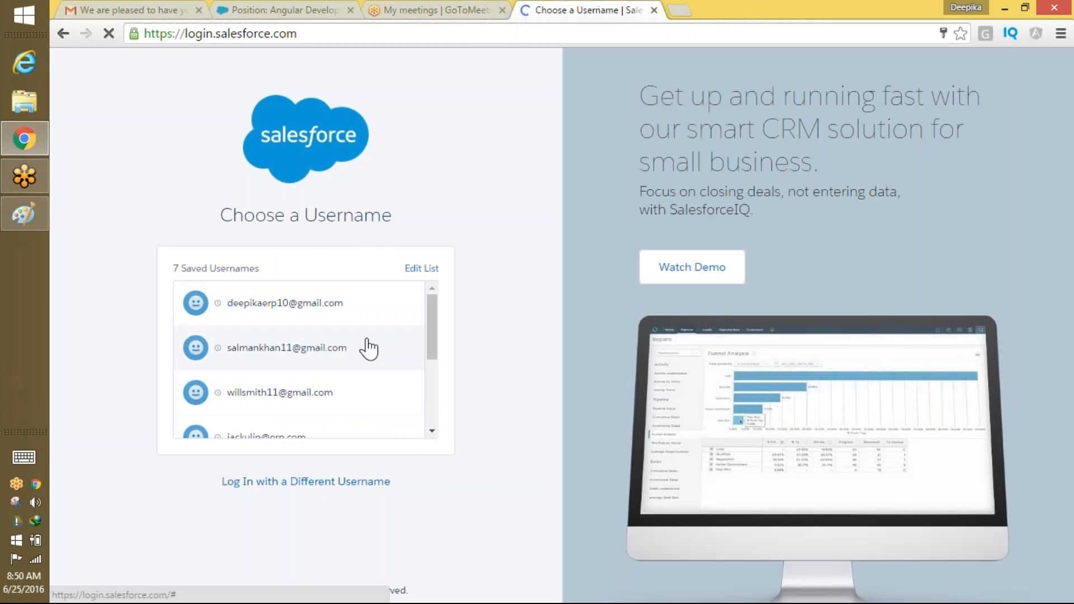
left_click(371, 347)
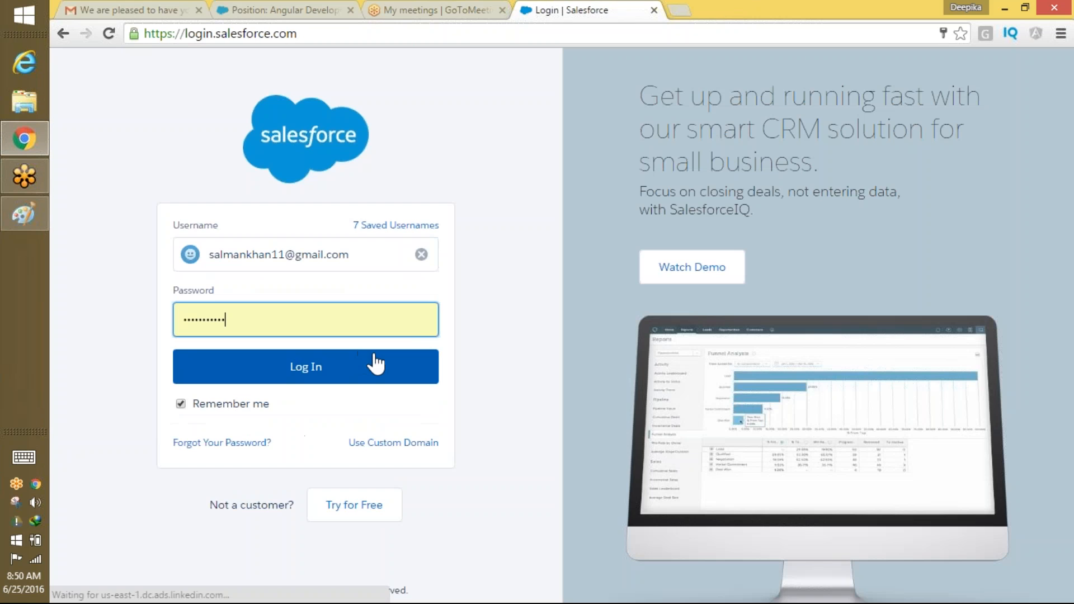
left_click(351, 369)
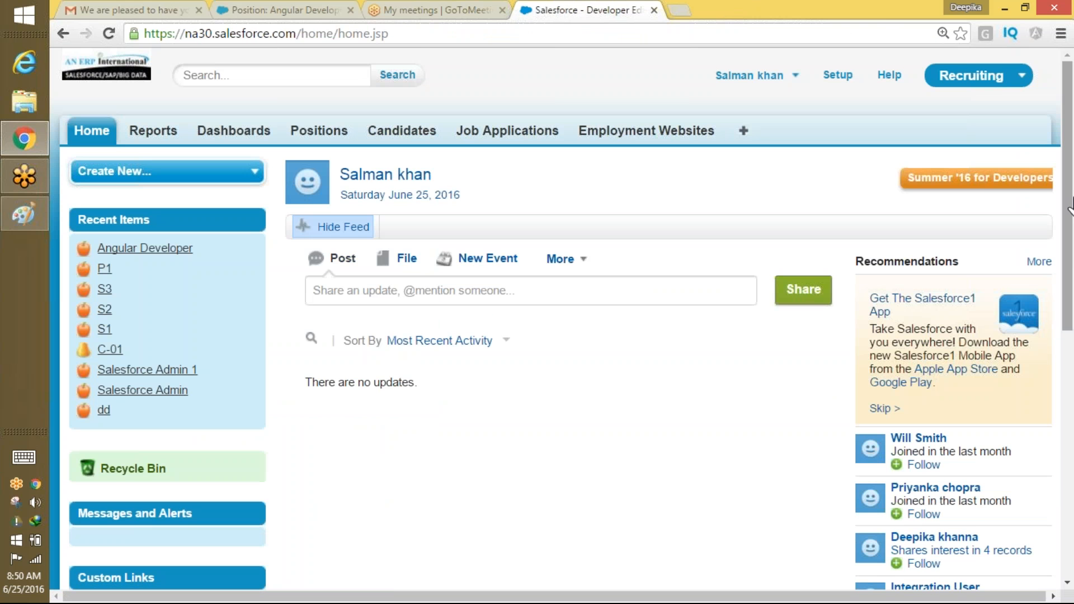
- Look through the approver's home page, including the requested and scheduled meetings, for the pending approval request
mouse_move(1069, 213)
left_mouse_down()
mouse_move(1070, 478)
mouse_move(1070, 212)
mouse_move(1069, 226)
left_mouse_up()
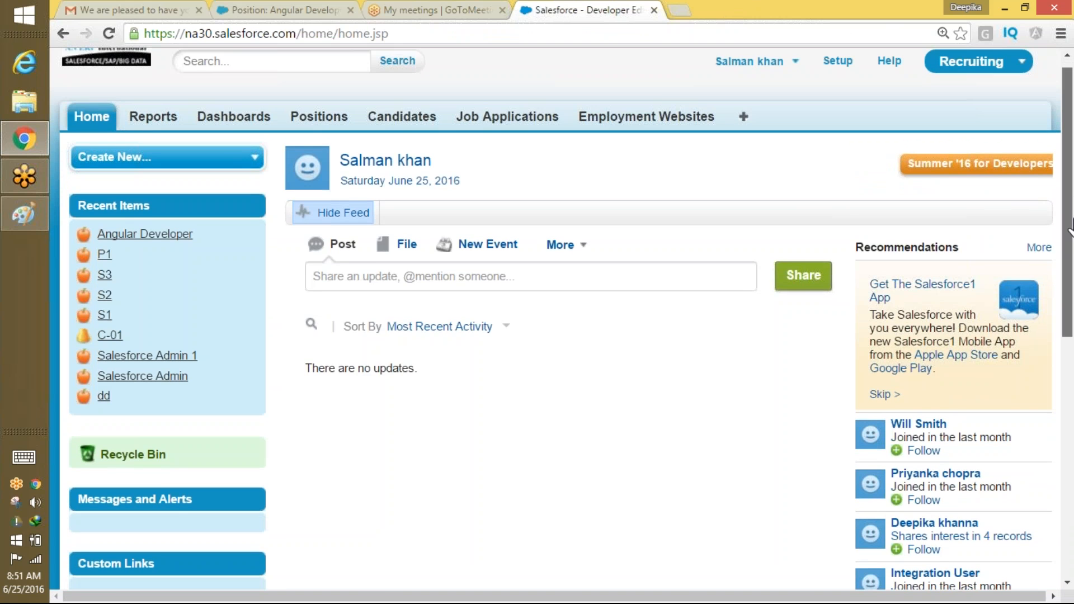
left_click_drag(1069, 226, 999, 517)
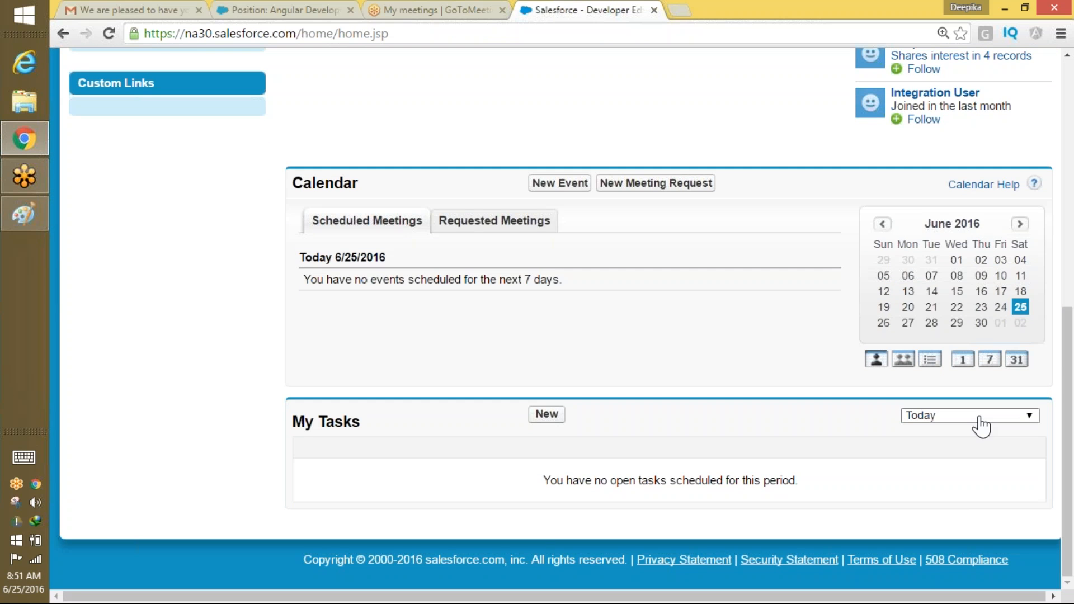
left_click(503, 224)
left_click(364, 222)
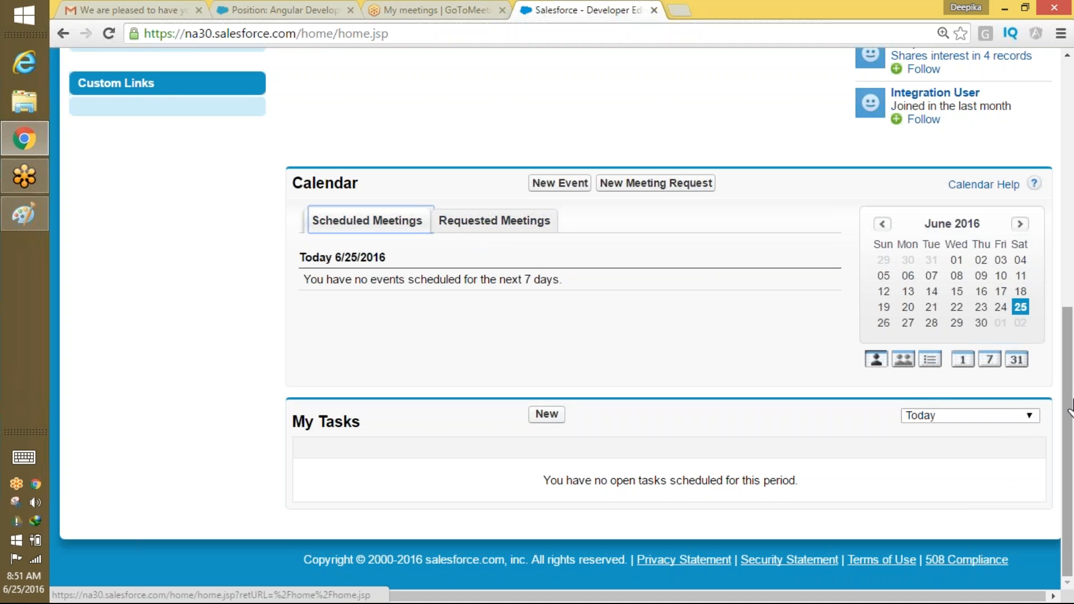
scroll(1069, 409, "up", 10)
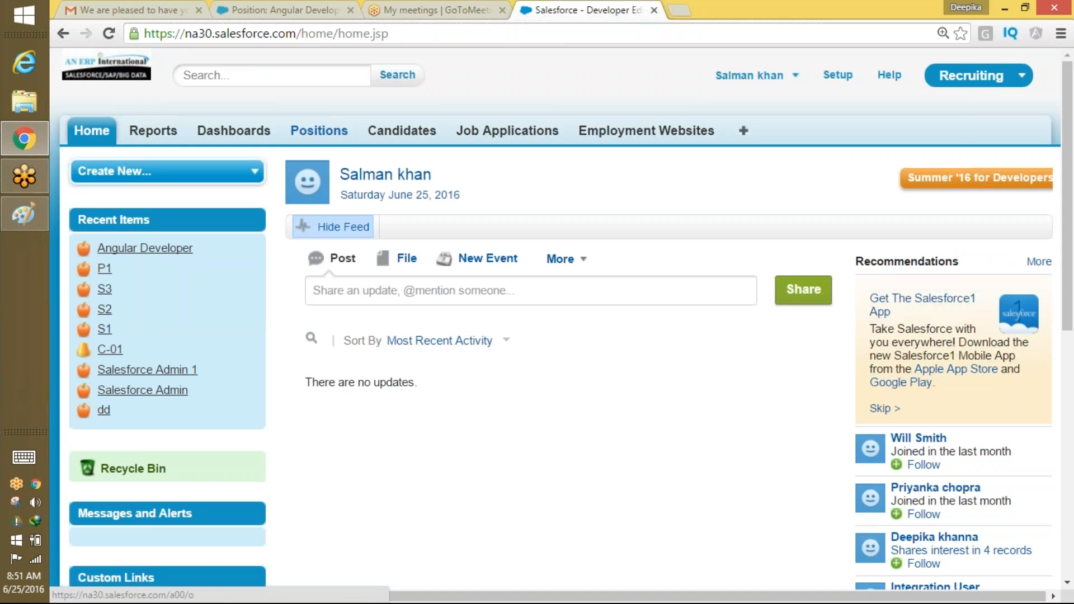
- Open the Web Developer position from the All view of positions
left_click(319, 130)
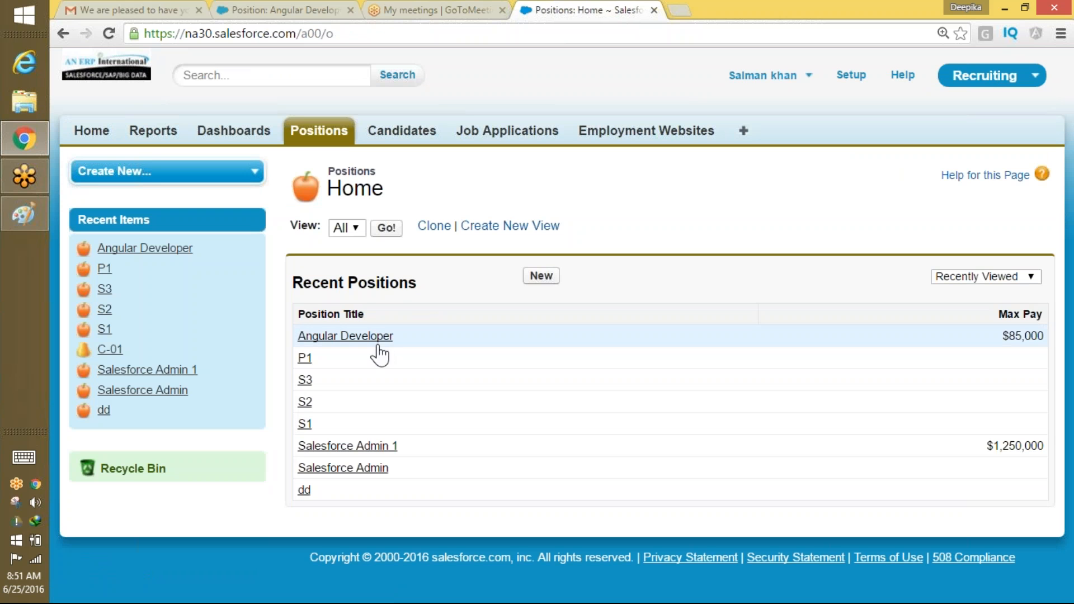
left_click(386, 229)
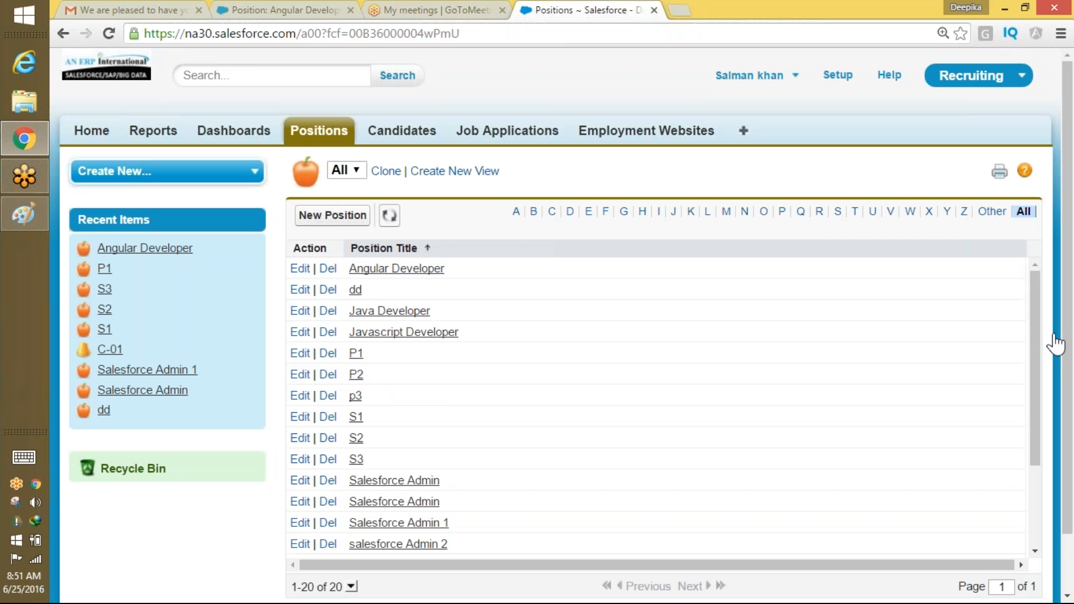
left_click_drag(1036, 341, 1016, 487)
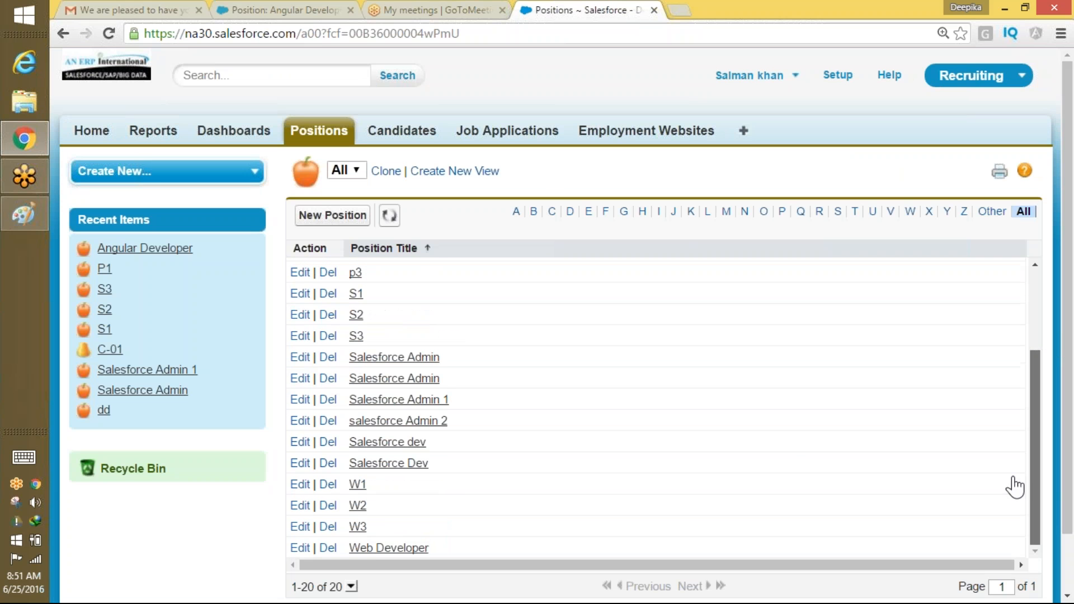
left_click(378, 550)
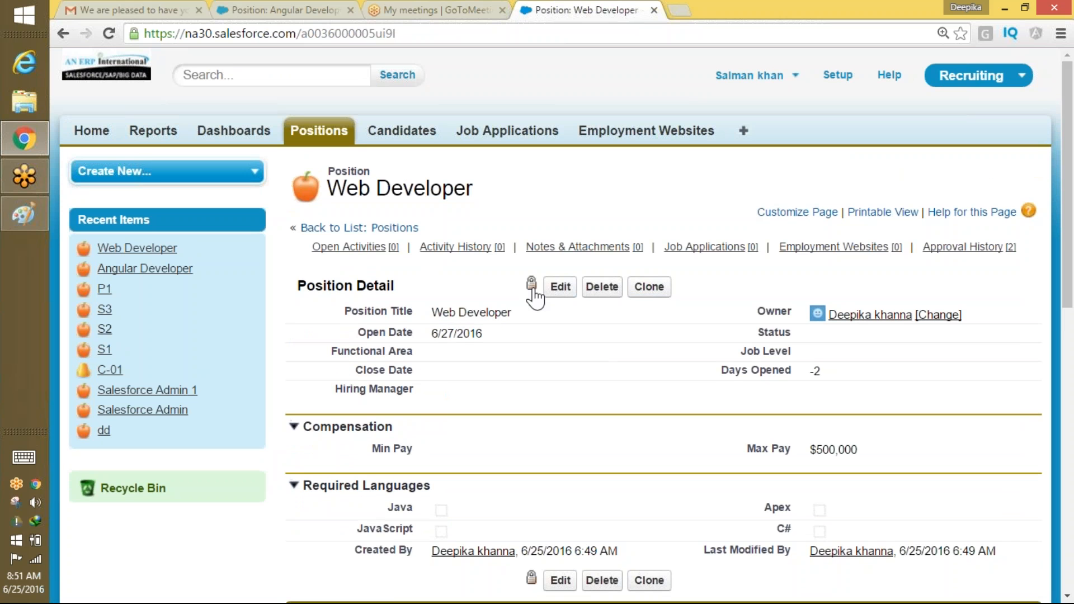
- Reject the Web Developer approval request without a comment and check the record's approval history
scroll(1038, 446, "down", 10)
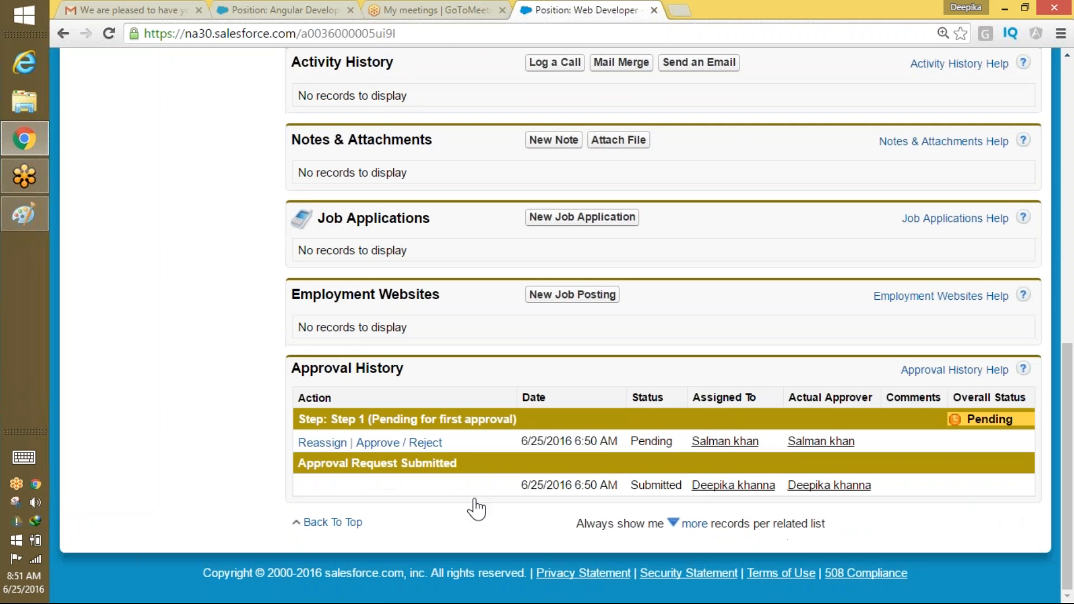
left_click(422, 444)
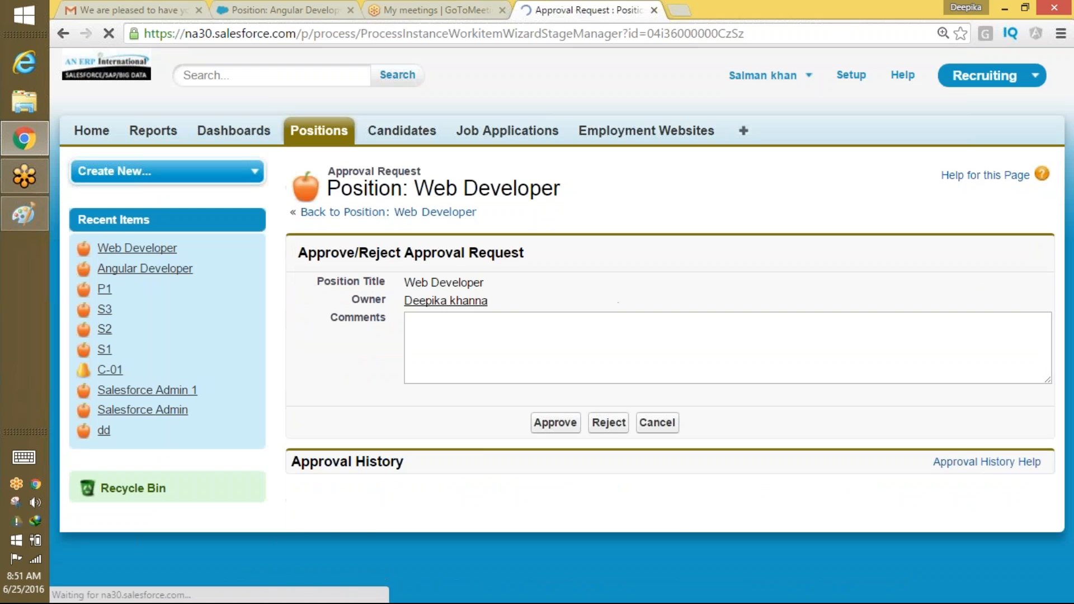
left_click(605, 423)
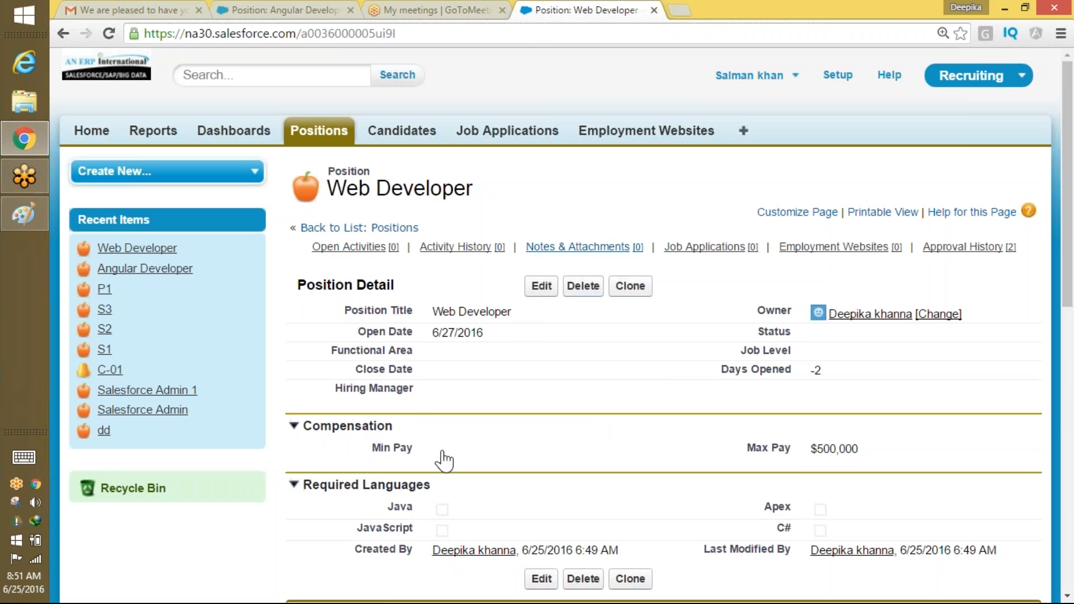
scroll(1067, 364, "down", 1)
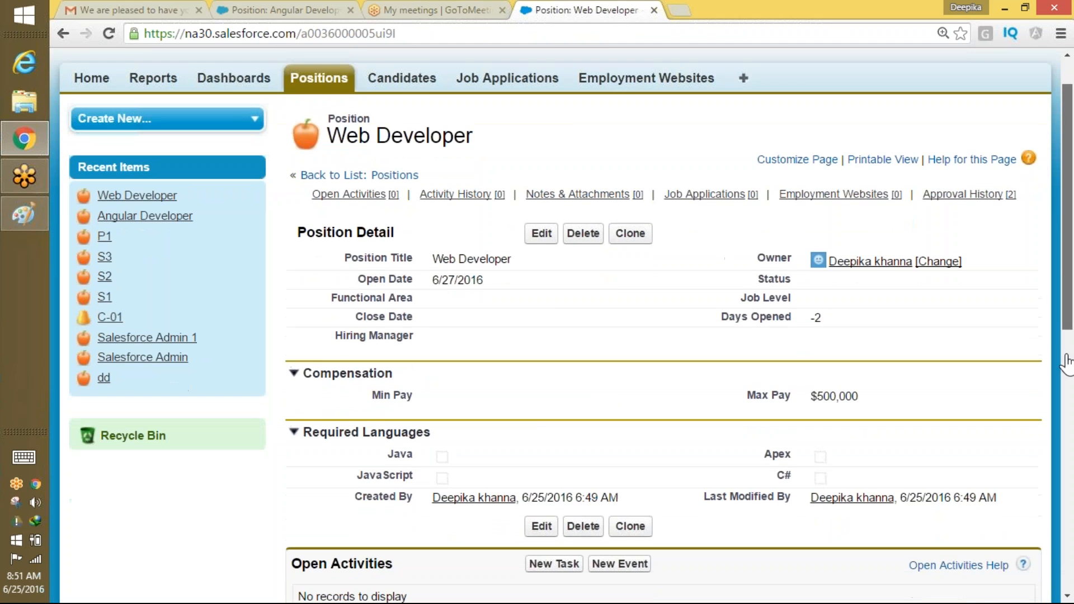
scroll(1067, 364, "down", 10)
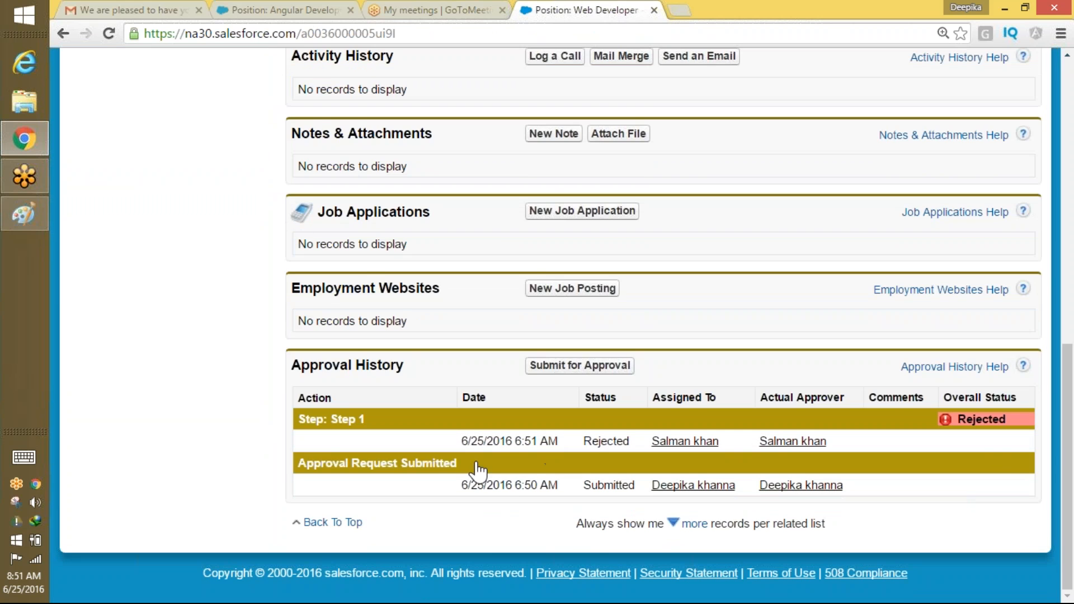
left_click_drag(1067, 358, 1067, 62)
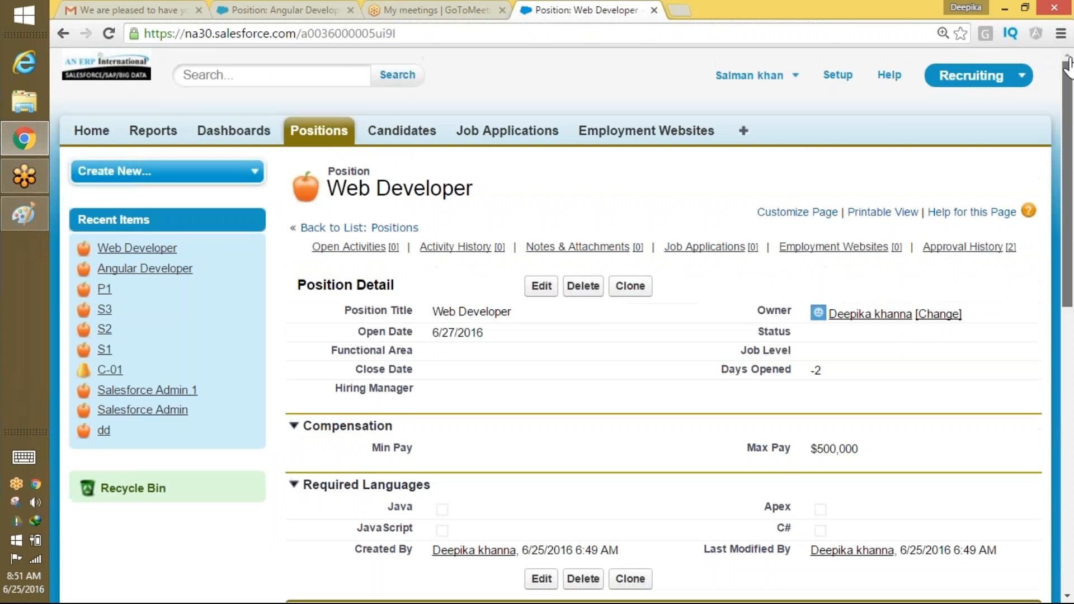
- Log out of the approver's account, log back in as the position's owner and return to the positions
left_click(752, 75)
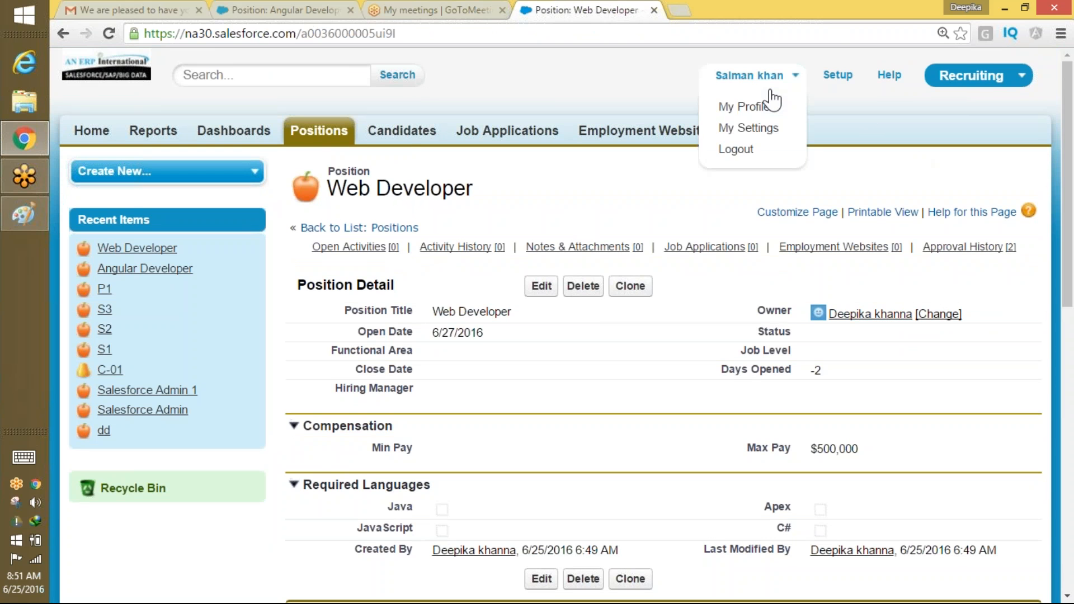
left_click(744, 149)
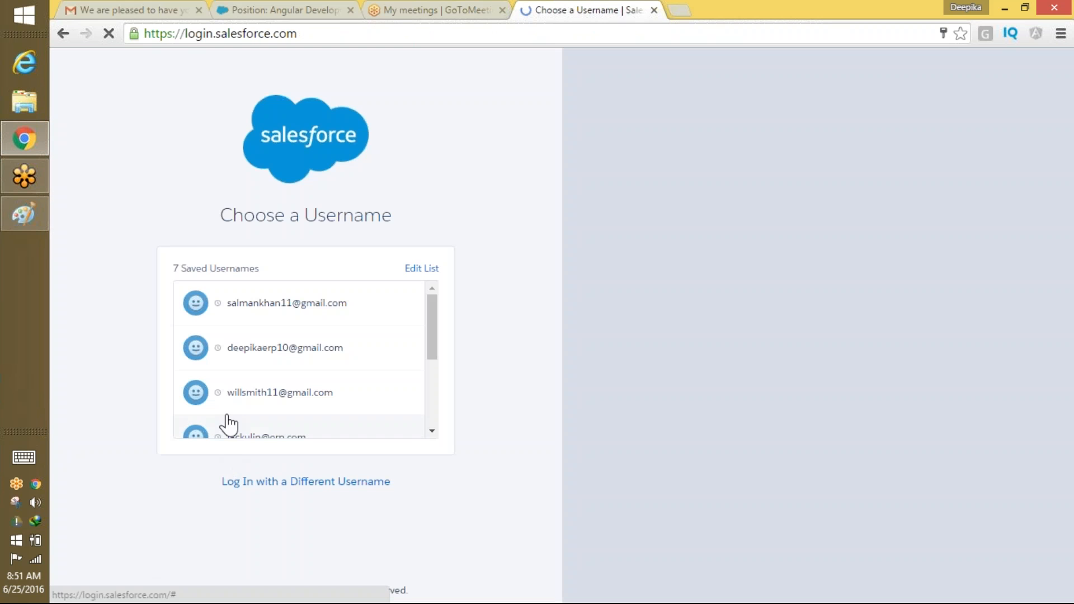
left_click(286, 347)
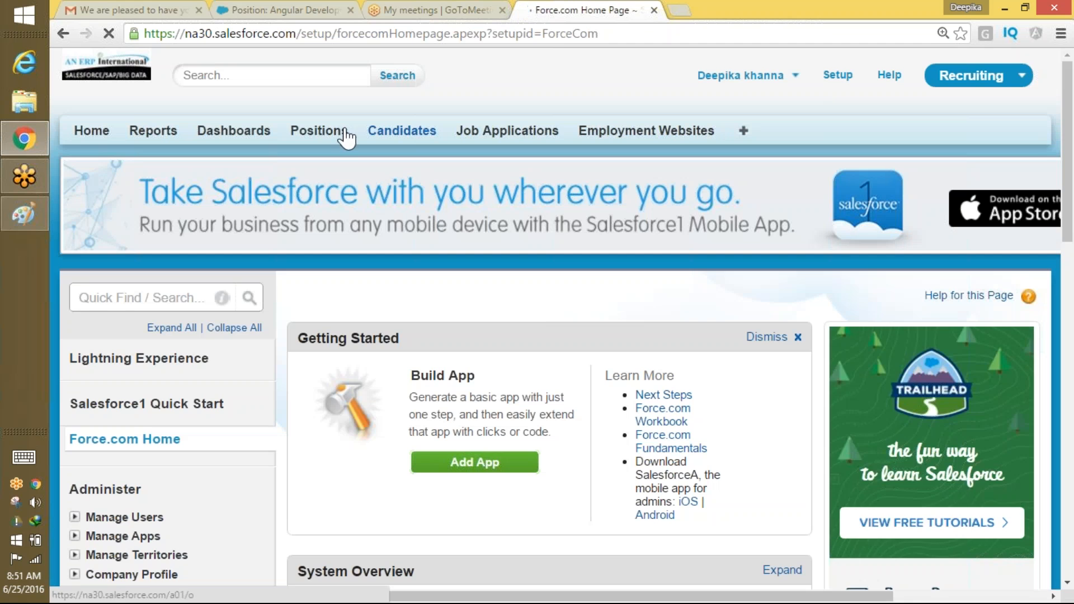
left_click(342, 132)
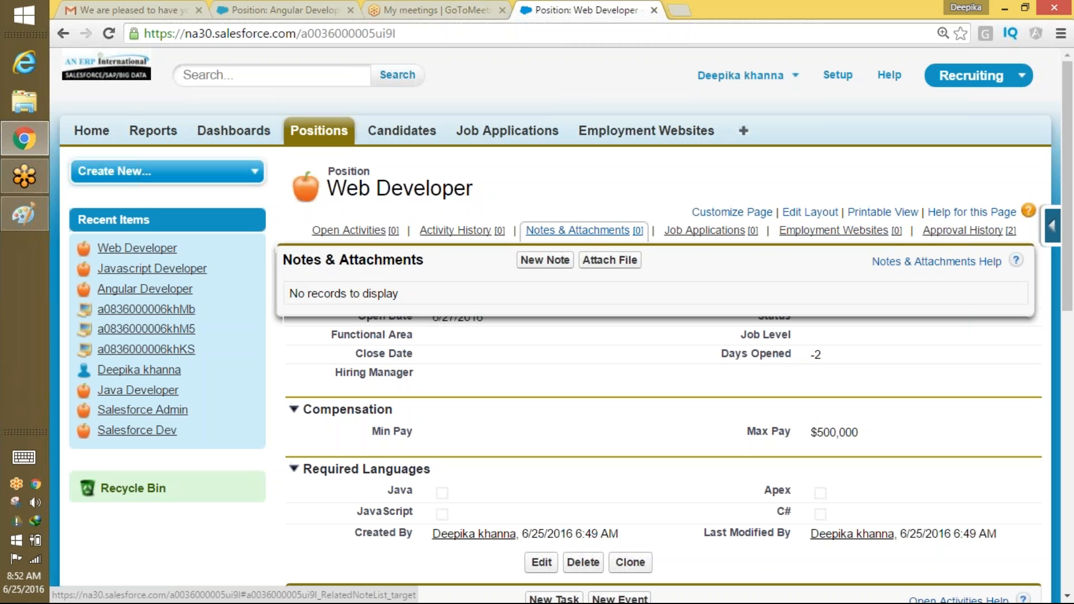
- Find the approval settings in Setup with the search term "approv" and open the Position approval processes
left_click(837, 75)
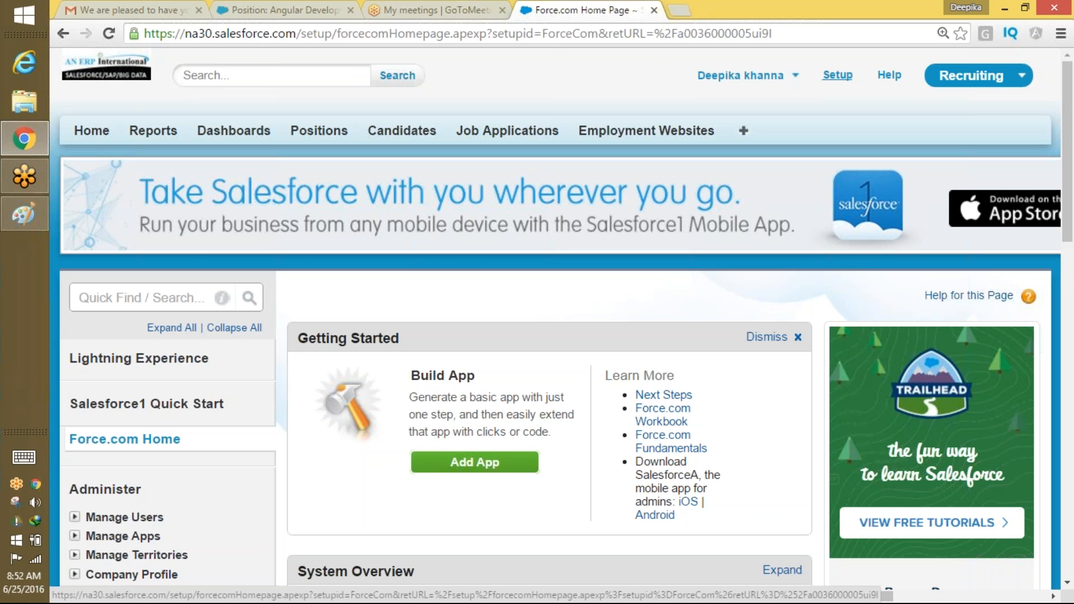
left_click(136, 298)
type("approv")
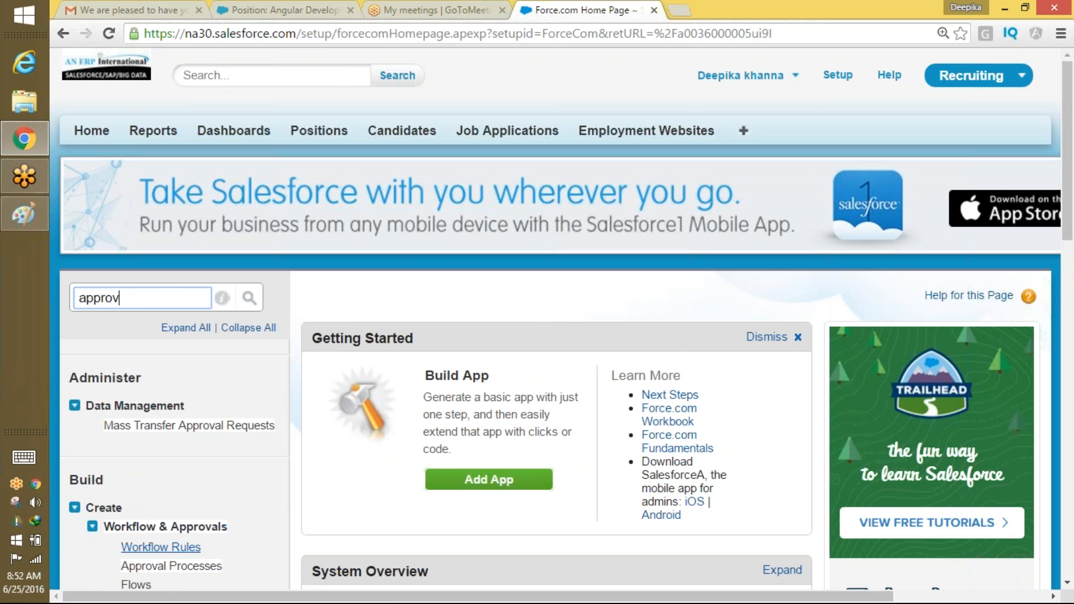
left_click(168, 566)
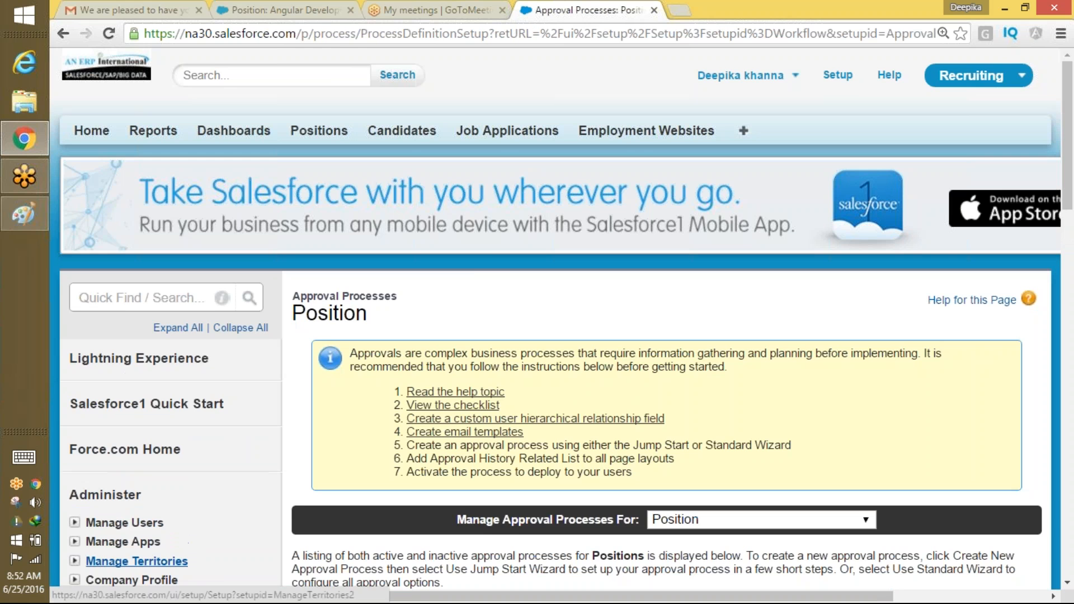
- Deactivate the approval process "Approval needed for positions 100k" and check the active and inactive process lists
left_click_drag(1069, 199, 1035, 288)
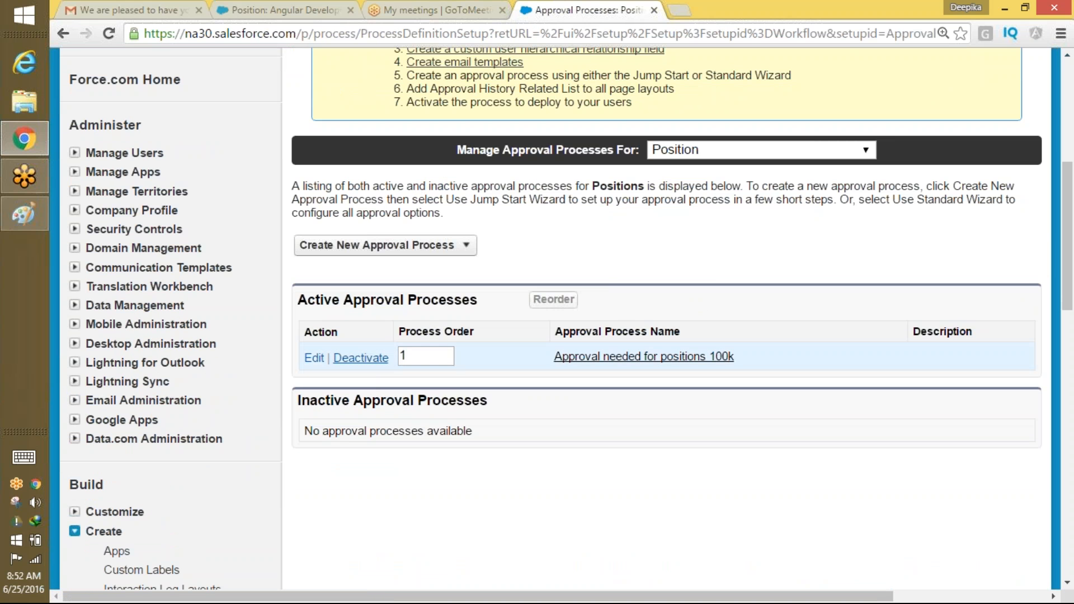
left_click(362, 359)
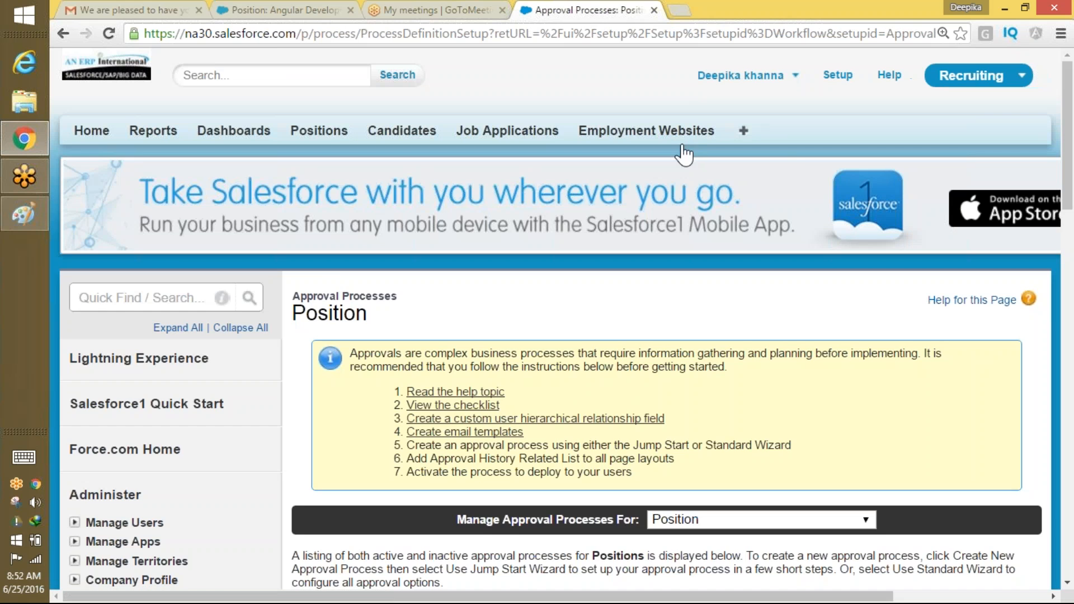
left_click_drag(1070, 159, 1042, 274)
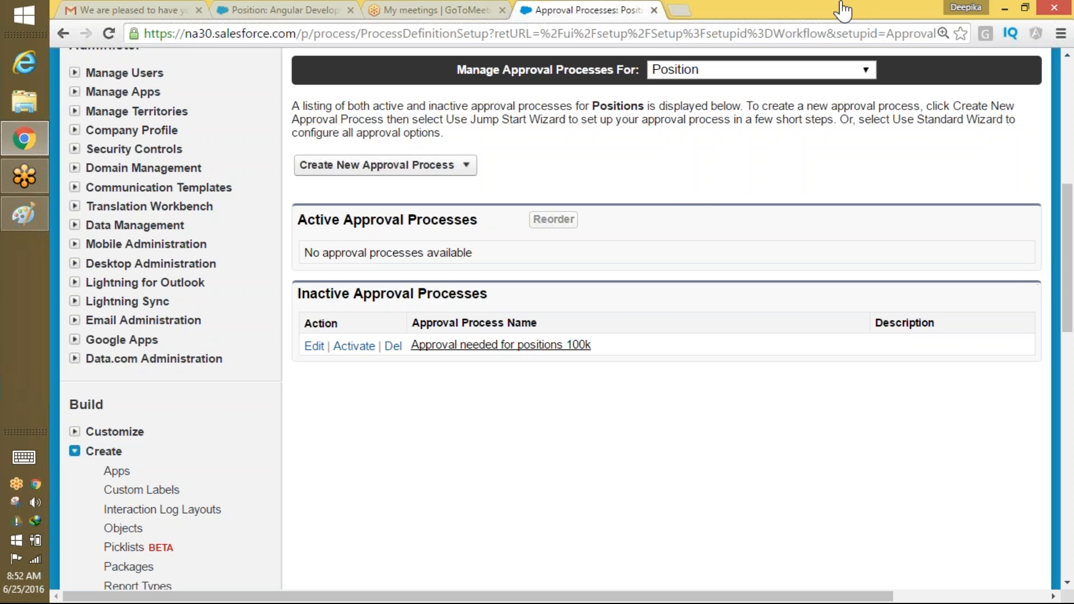
left_click(606, 21)
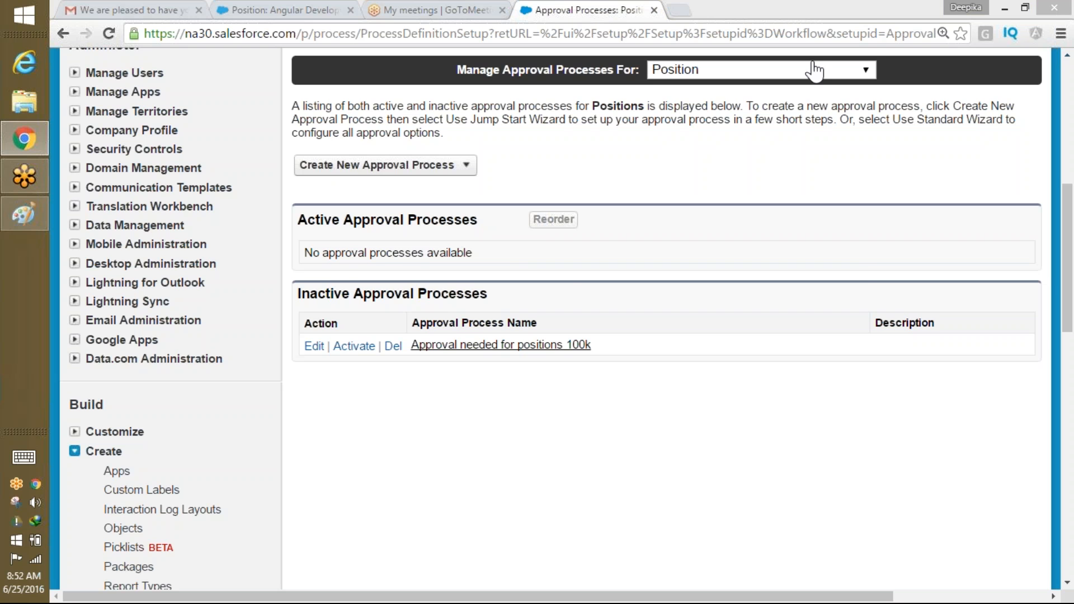
left_click_drag(1068, 257, 1070, 96)
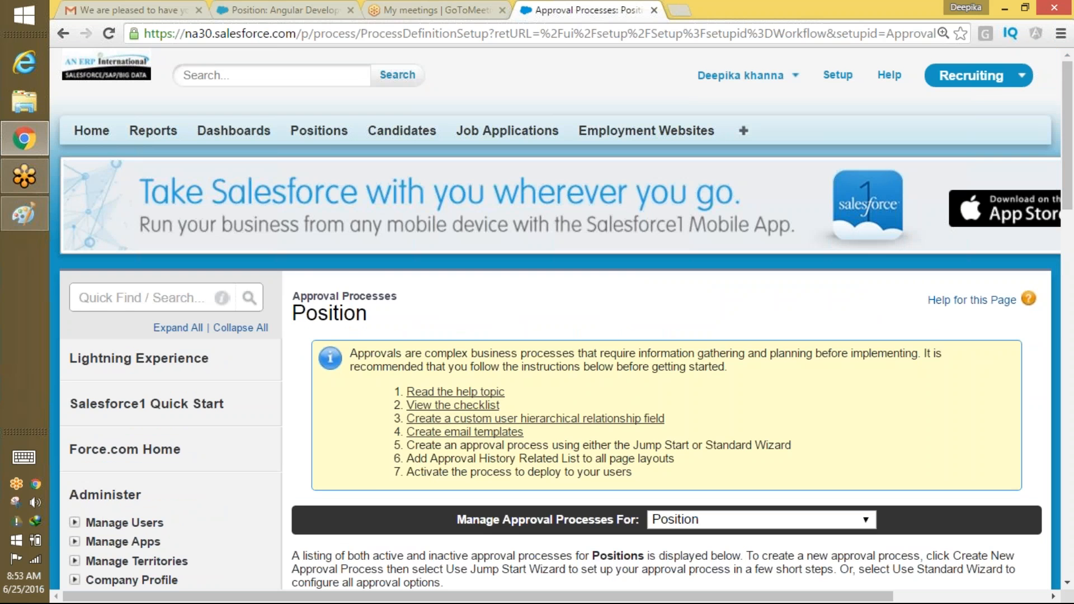
left_click(328, 133)
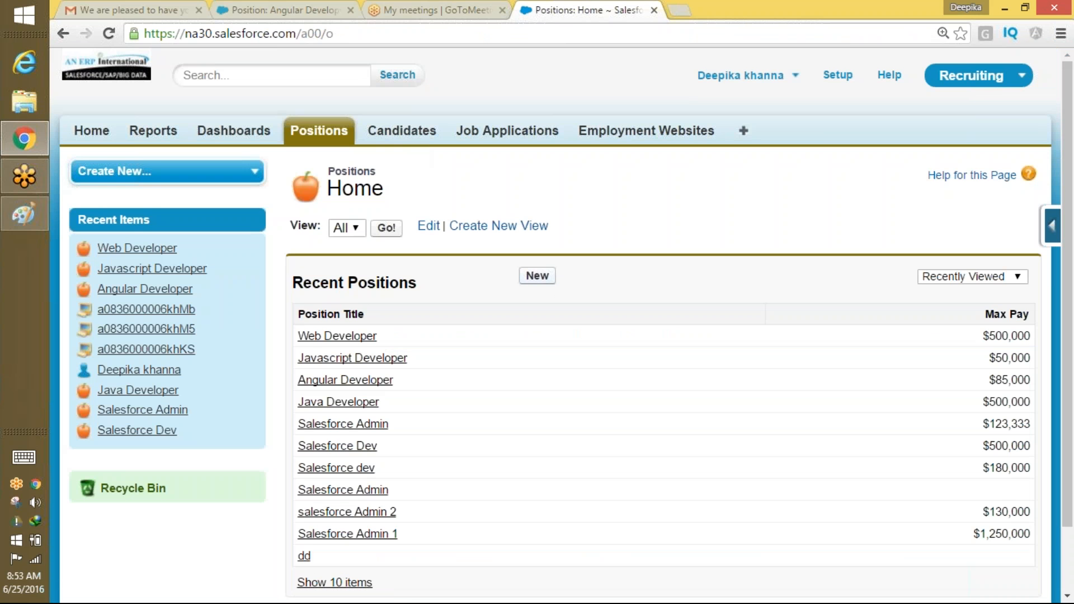
left_click(537, 276)
left_click(556, 360)
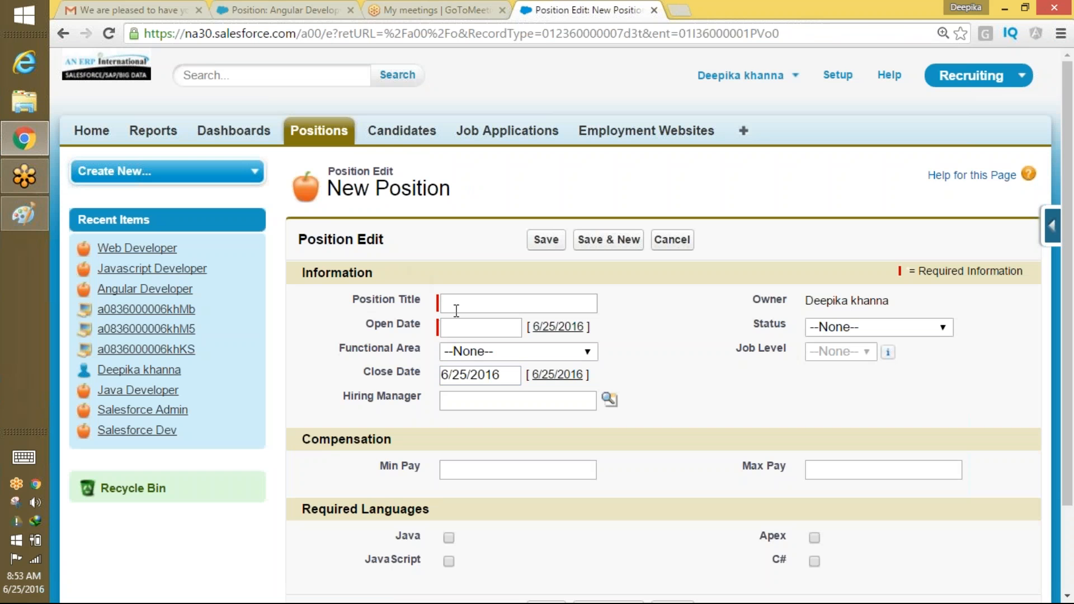
left_click(457, 296)
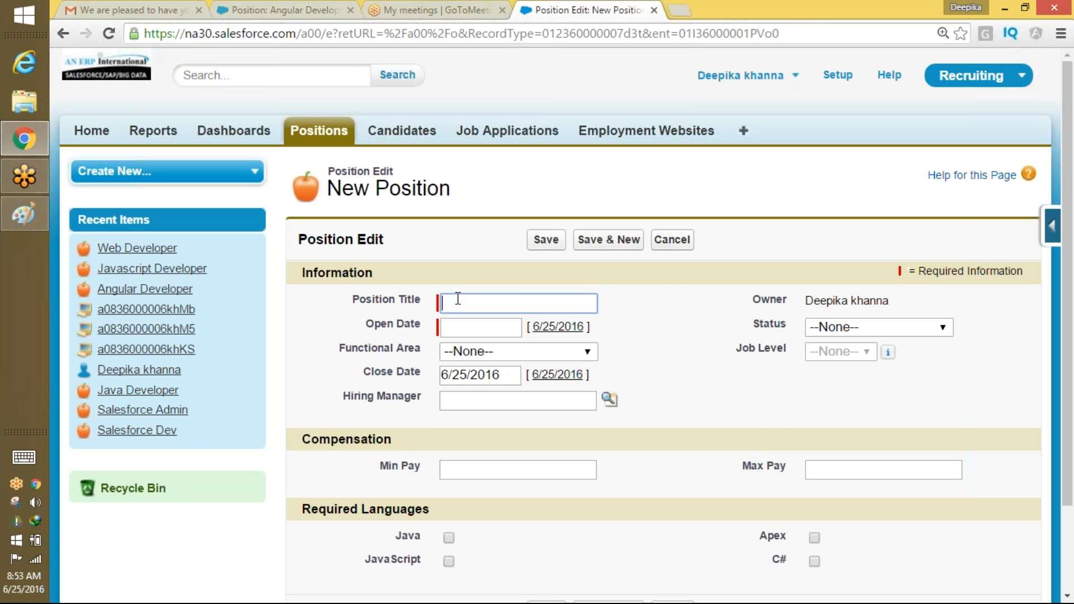
type("Sales")
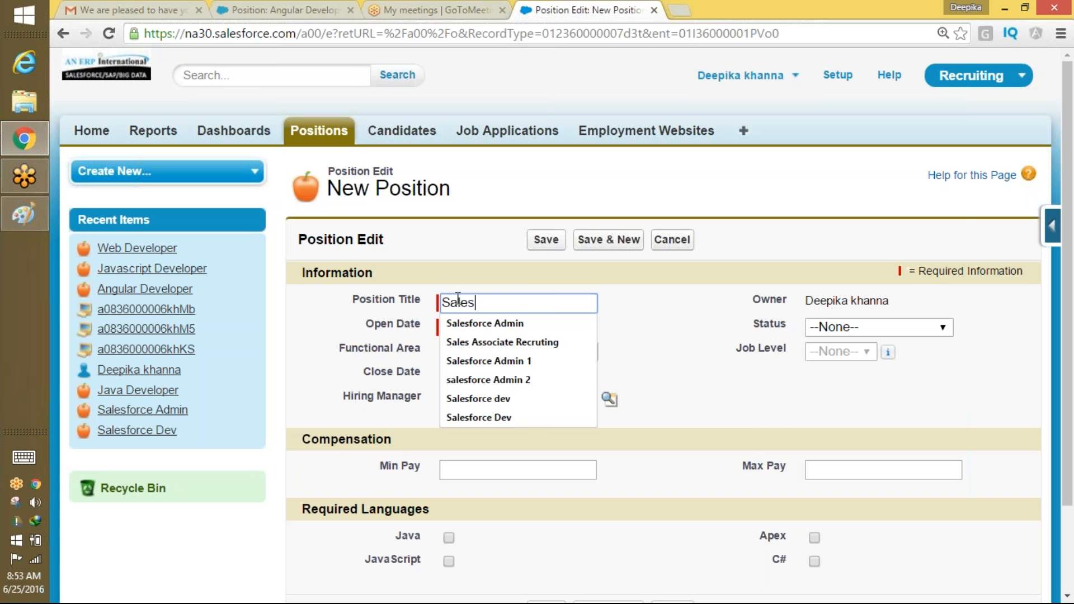
type("force Deveoloper")
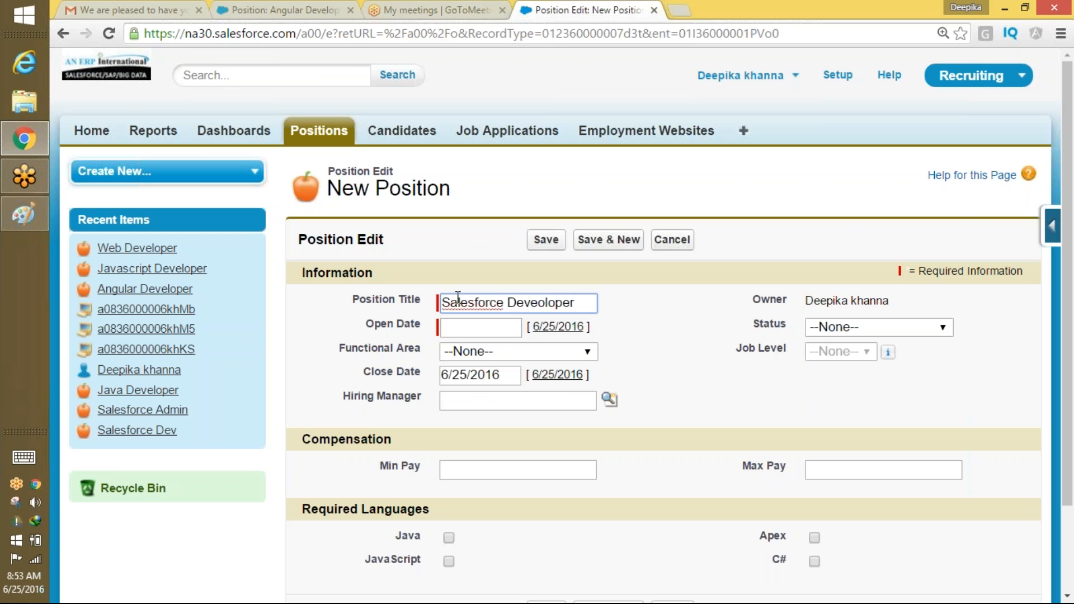
left_click(611, 23)
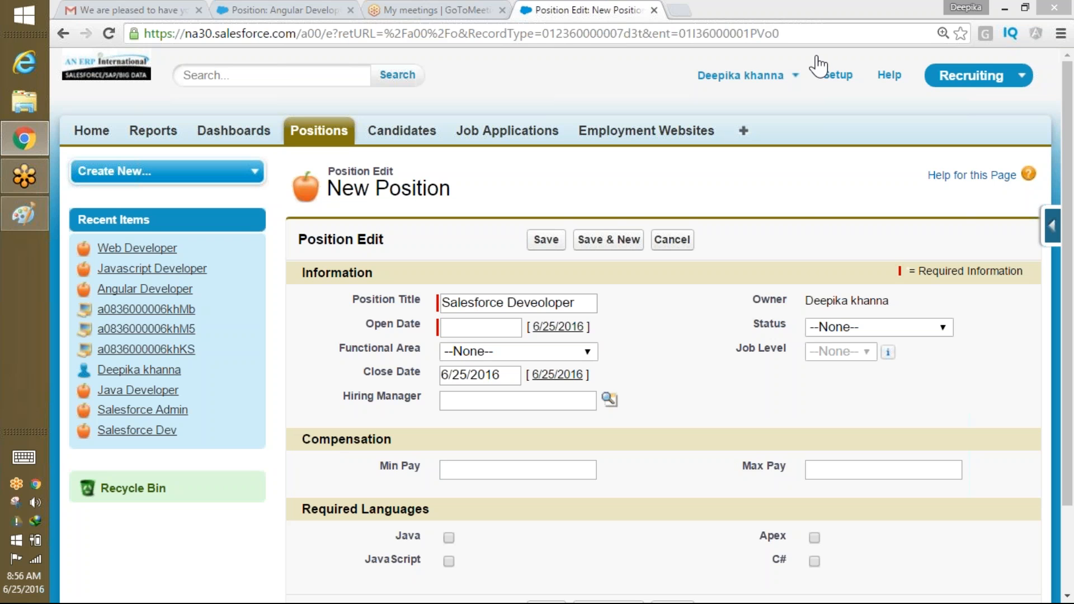
left_click(837, 75)
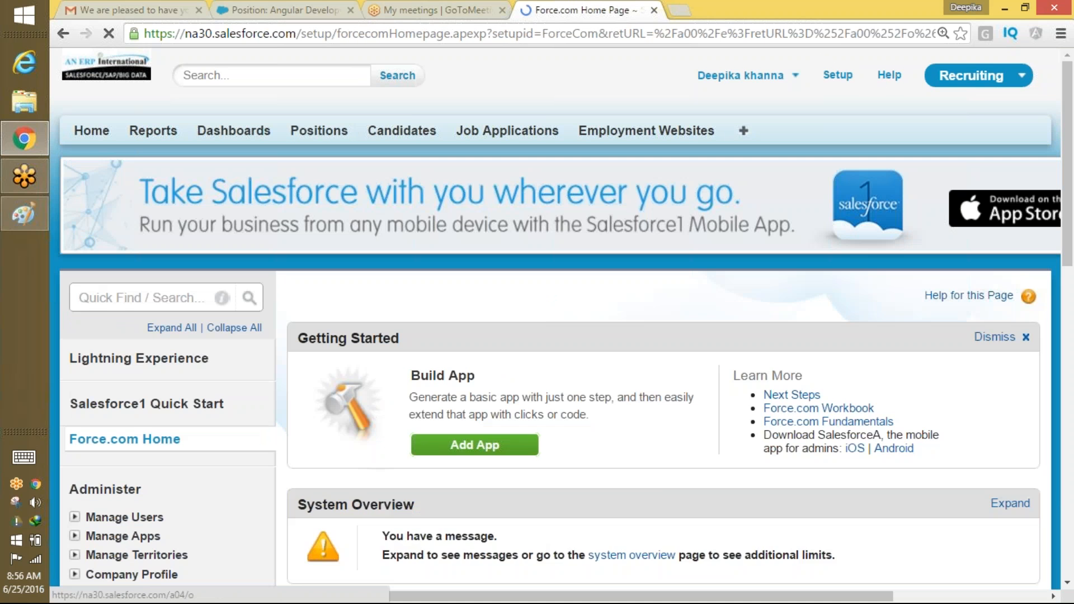
left_click(103, 297)
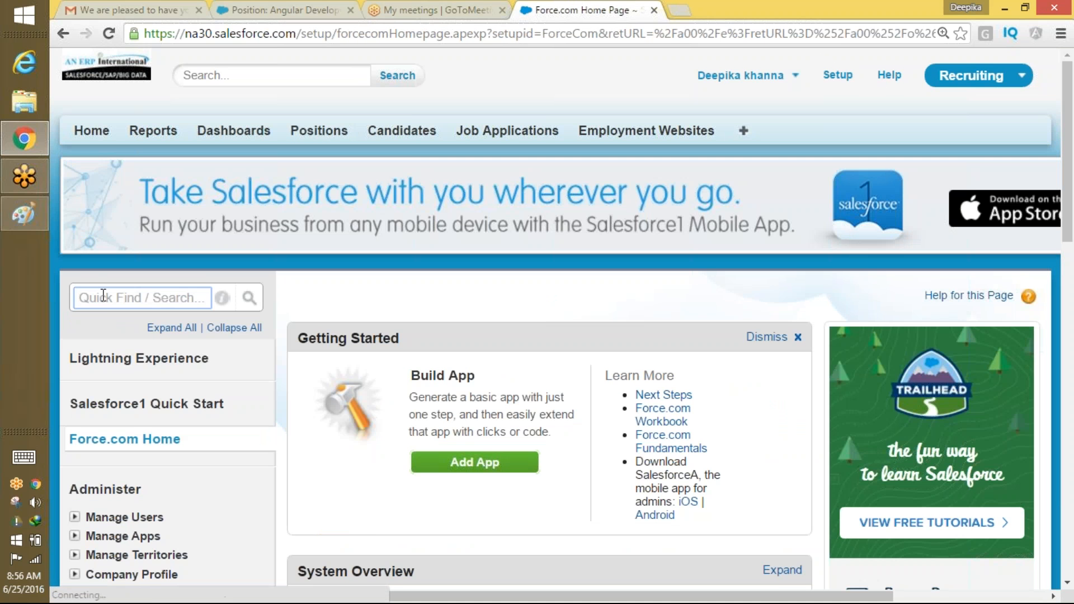
type("APPRO")
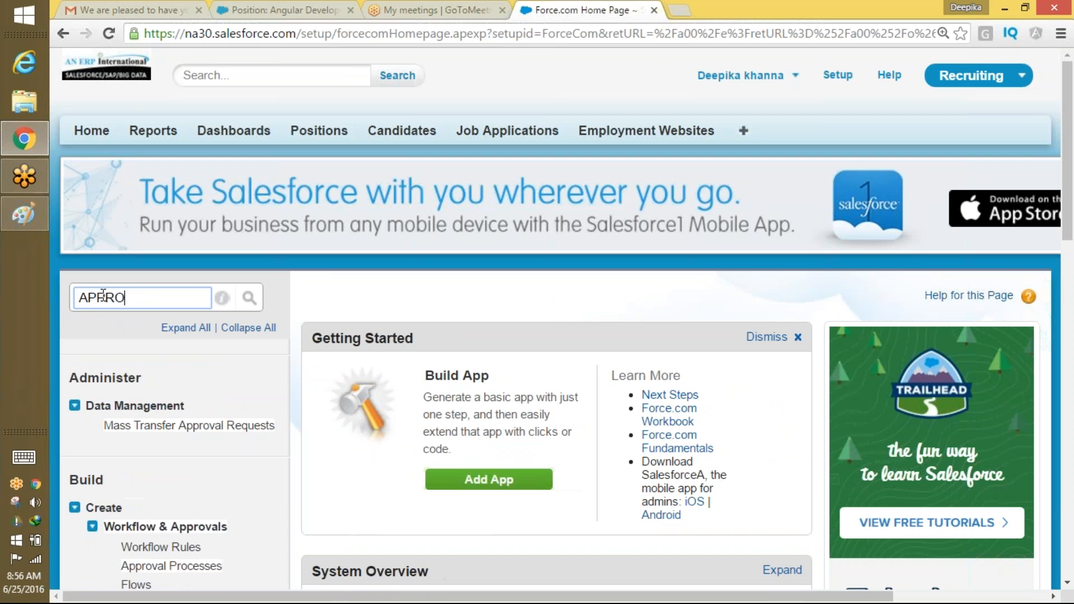
type("VA")
- Create and save a position titled "unix developer" with open date 6/28/2016 and a maximum pay of 90000
left_click(318, 135)
left_click(535, 276)
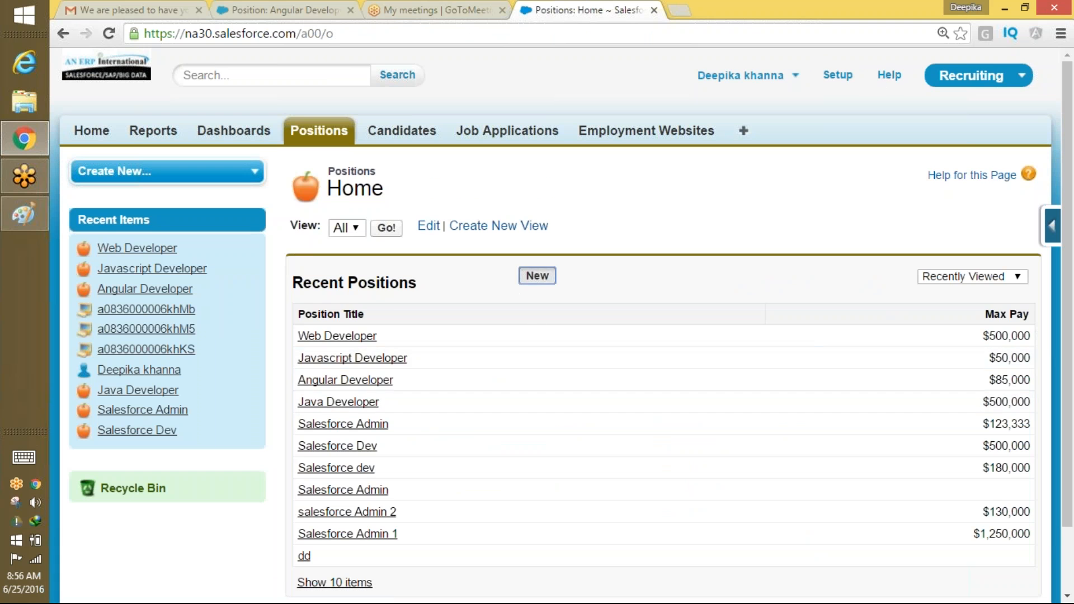
left_click(540, 358)
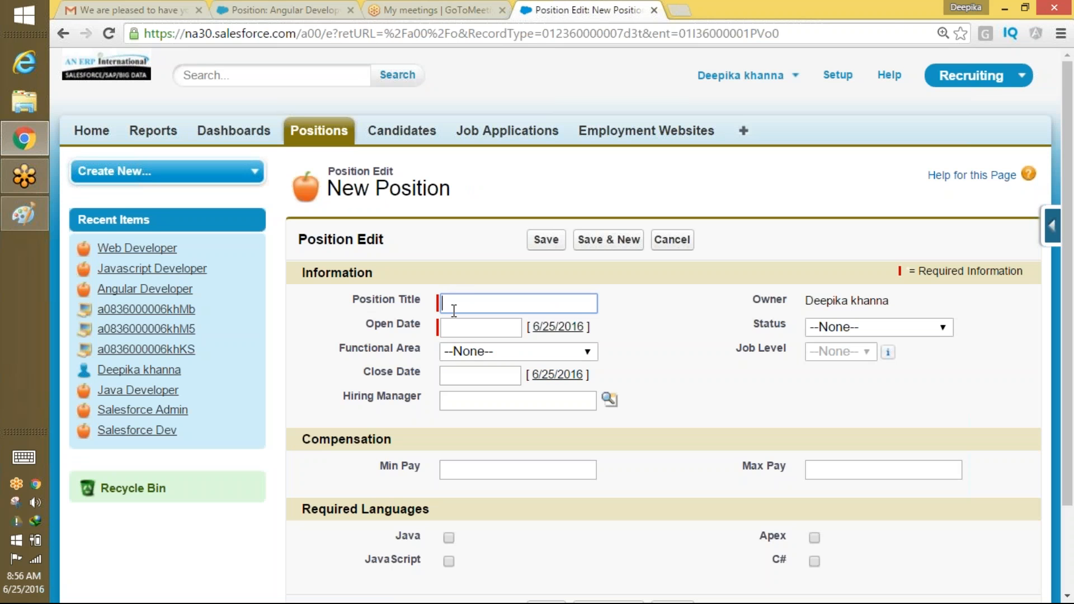
type("unix developer")
key("Tab")
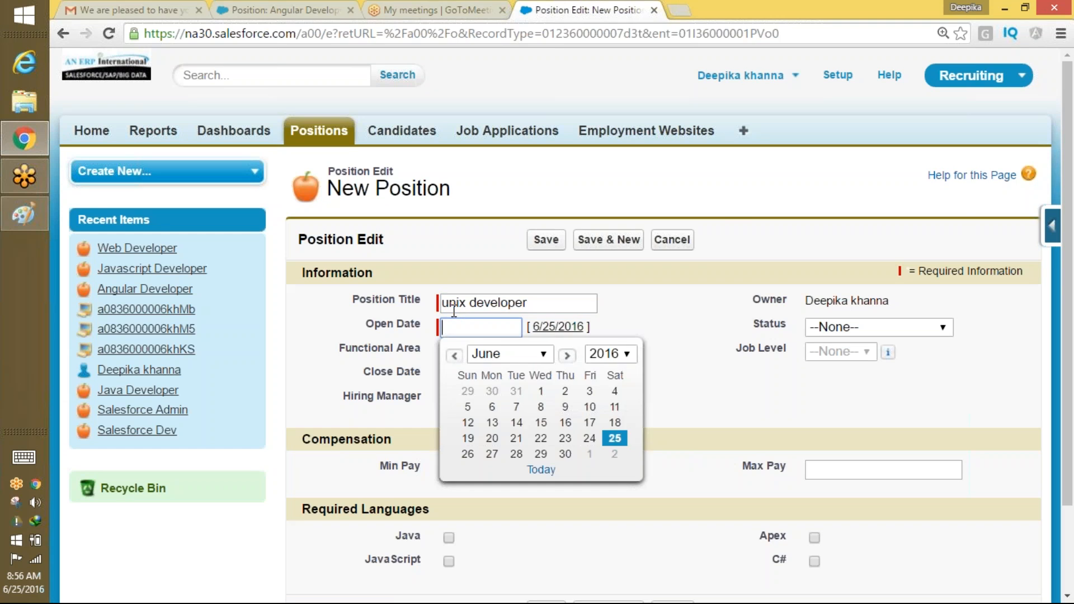
left_click(516, 454)
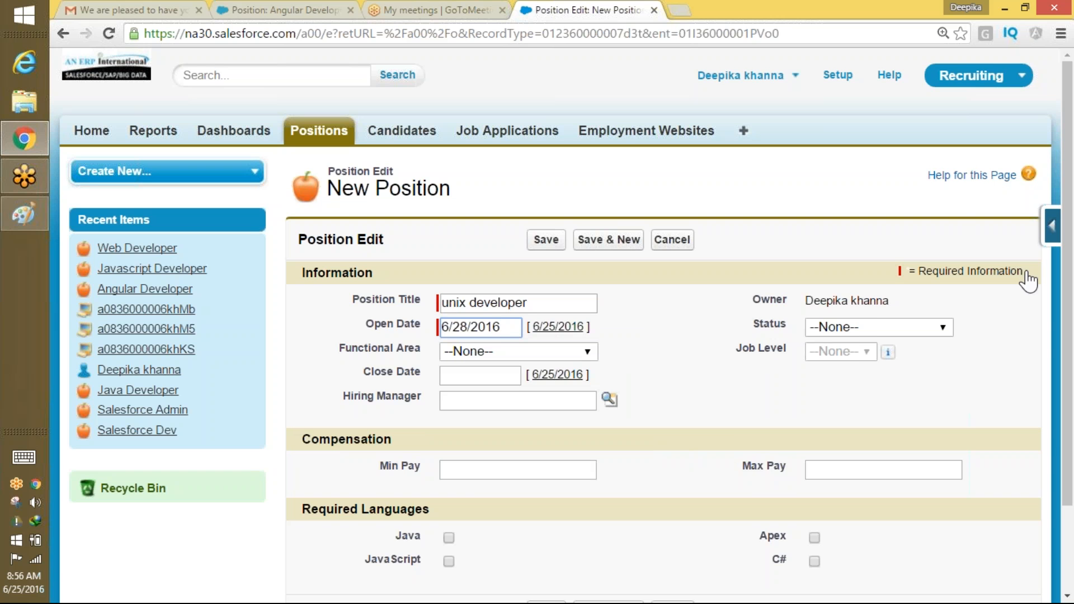
left_click_drag(1027, 280, 926, 408)
left_click(901, 464)
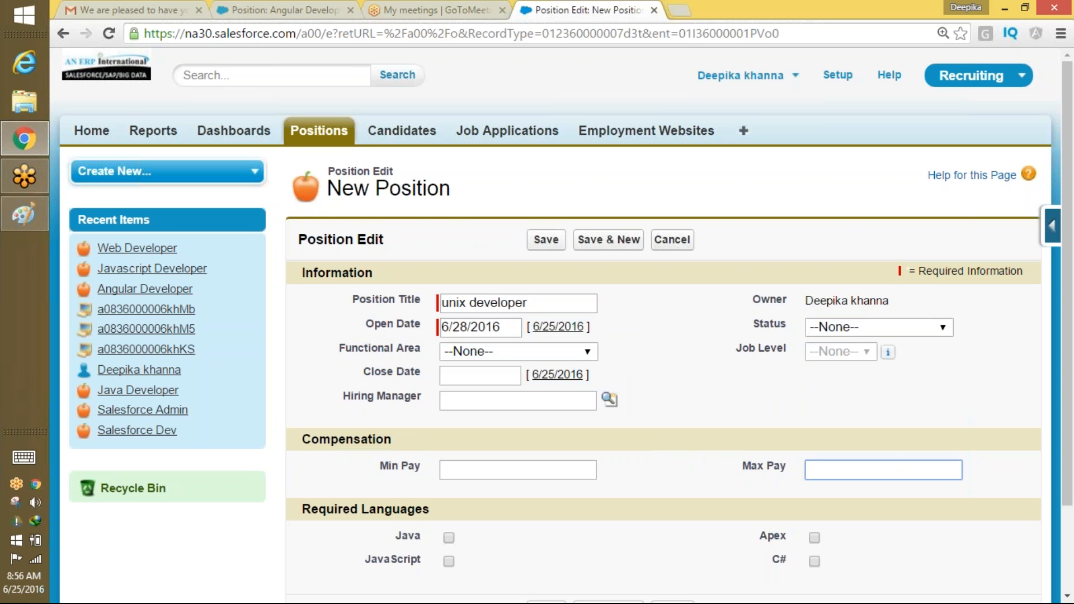
type("90000")
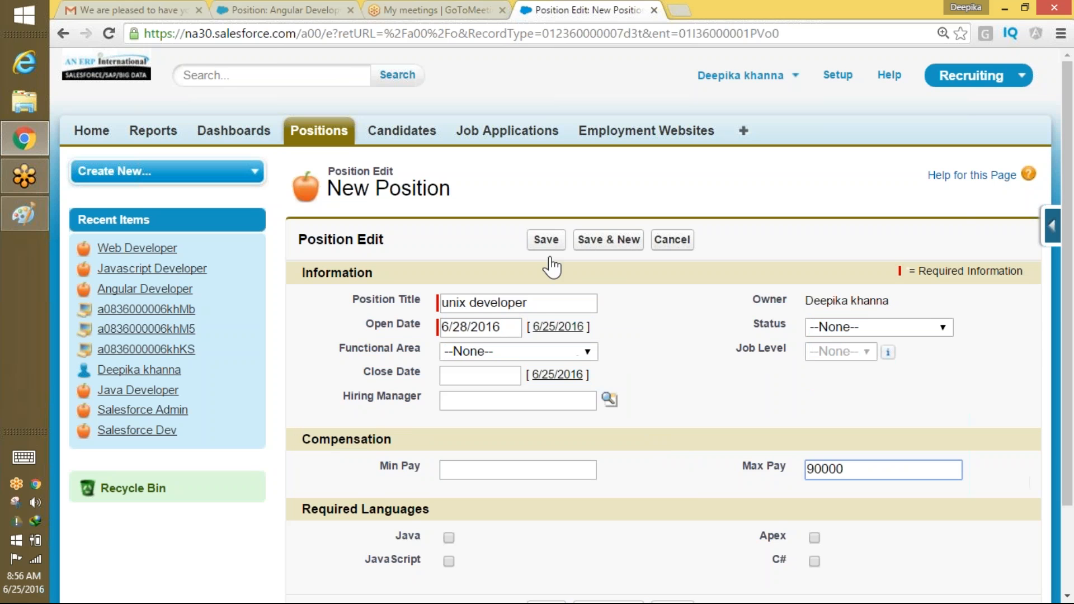
left_click(546, 240)
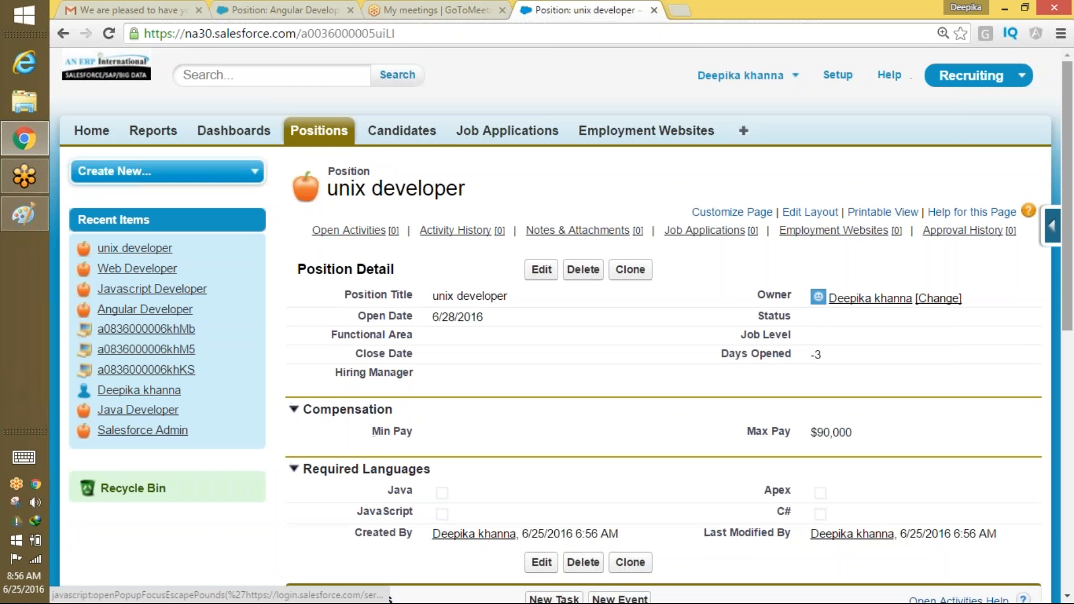
- Try to submit the unix developer position for approval and read the response
scroll(1059, 321, "down", 1)
scroll(1059, 320, "down", 9)
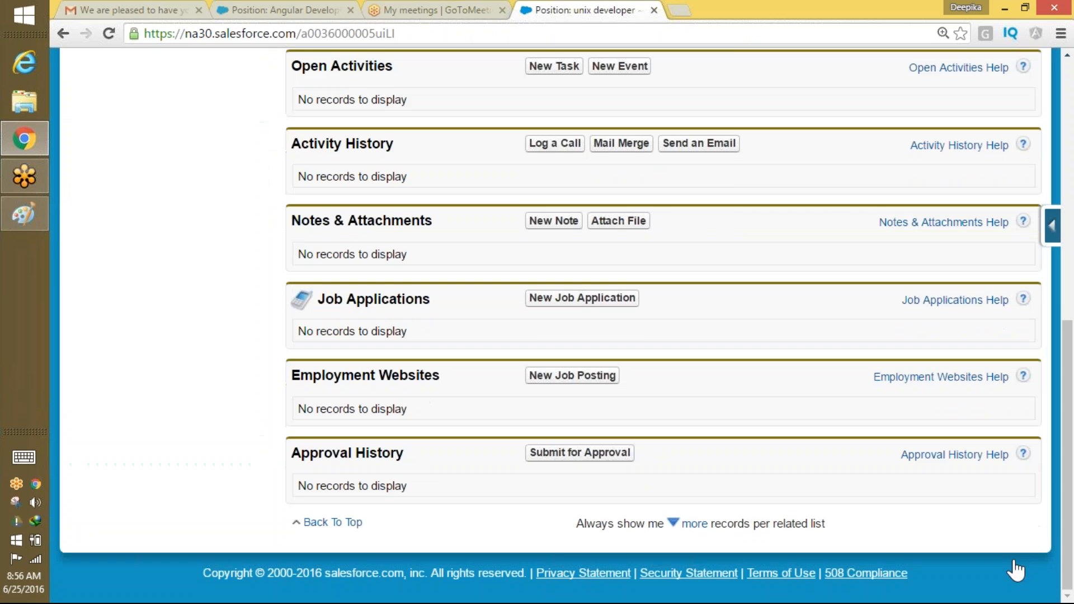
left_click(573, 453)
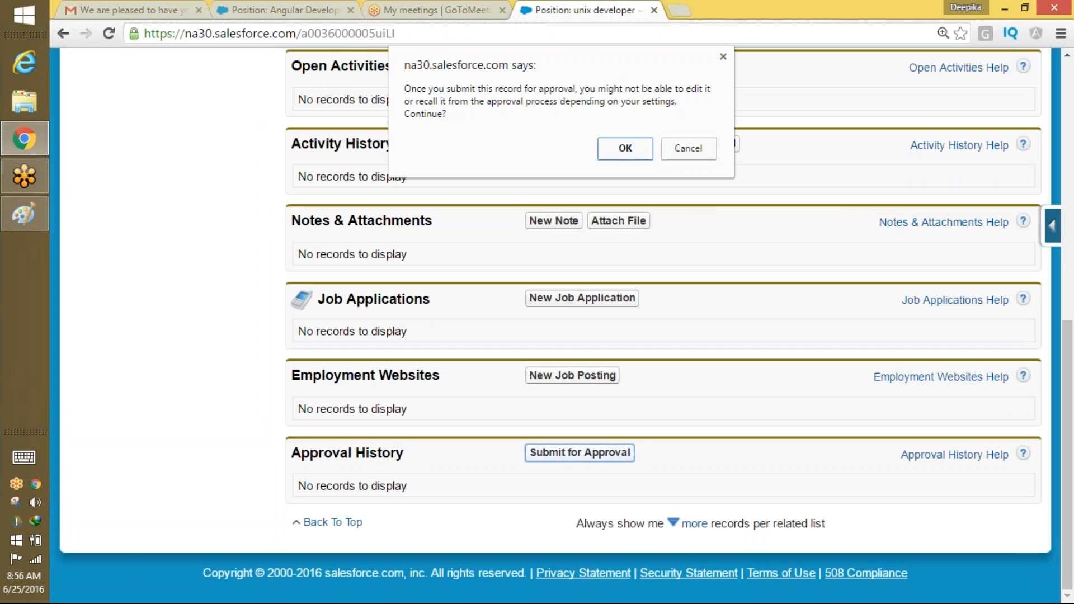
left_click(634, 151)
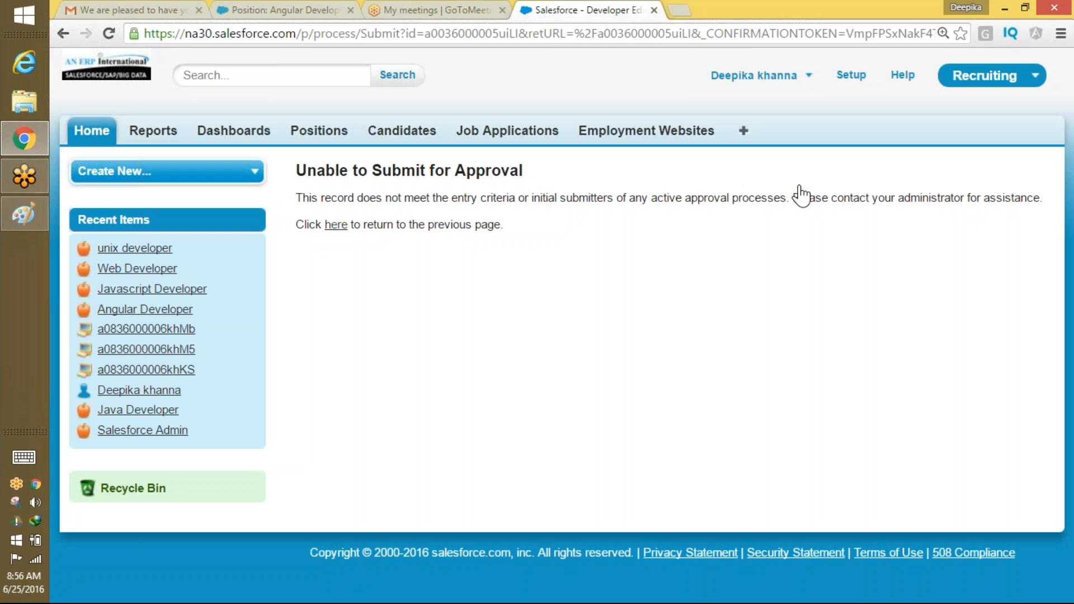
left_click_drag(790, 196, 296, 197)
- Find the approval processes in Setup with the search term "appr" and review the active and inactive lists for Position
left_click(851, 74)
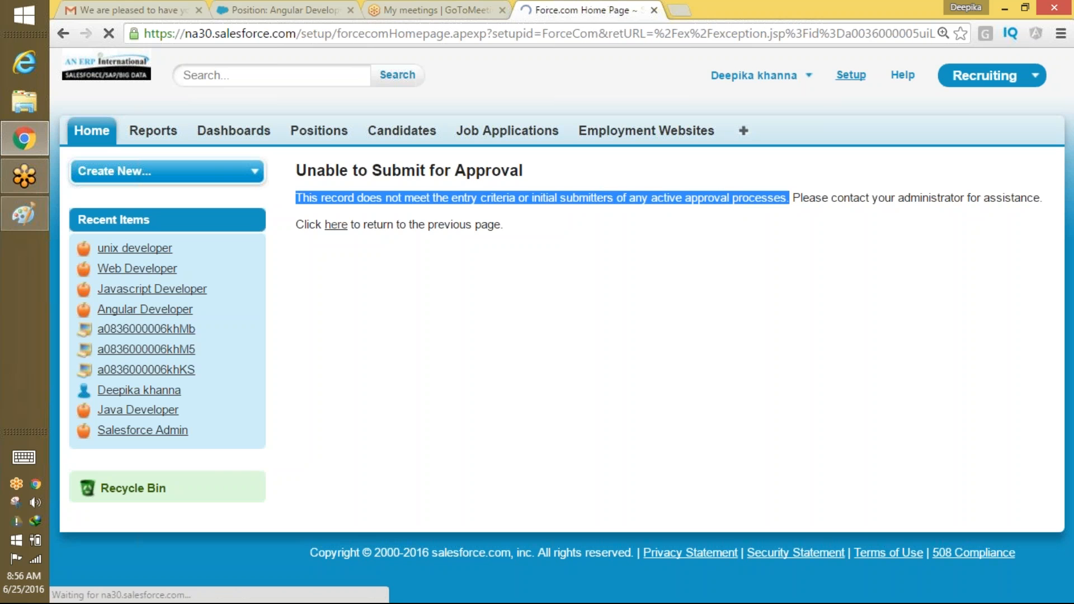
left_click_drag(1068, 147, 1065, 196)
scroll(1065, 200, "up", 3)
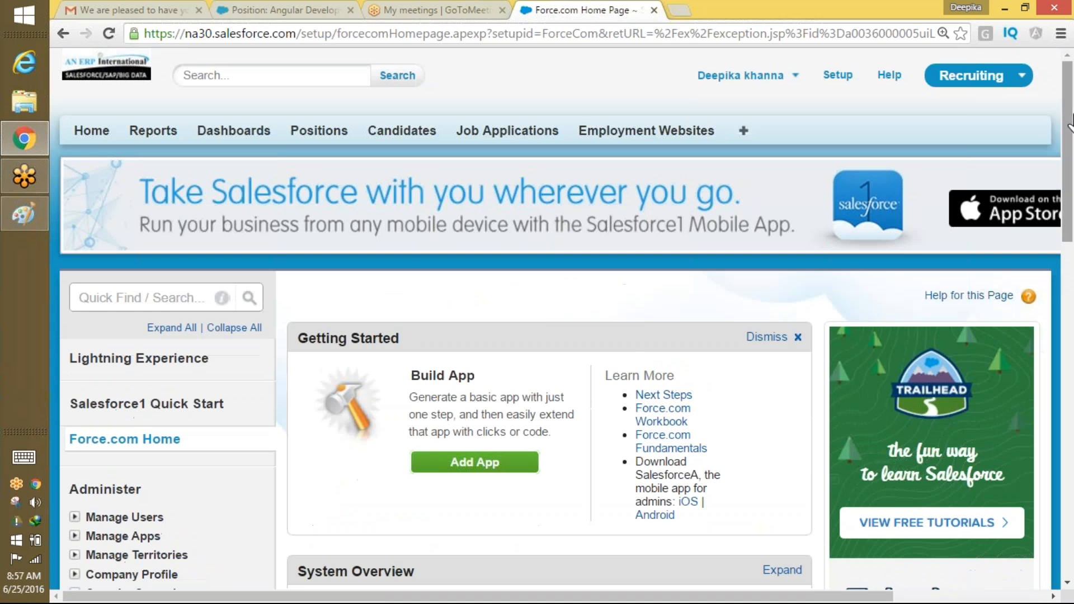
left_click(159, 296)
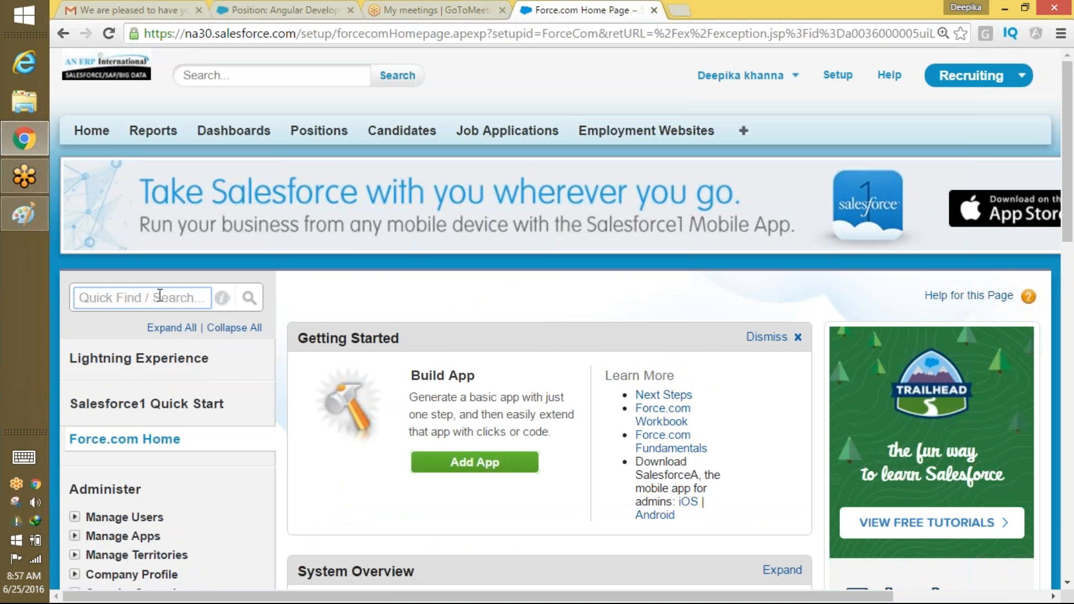
type("a")
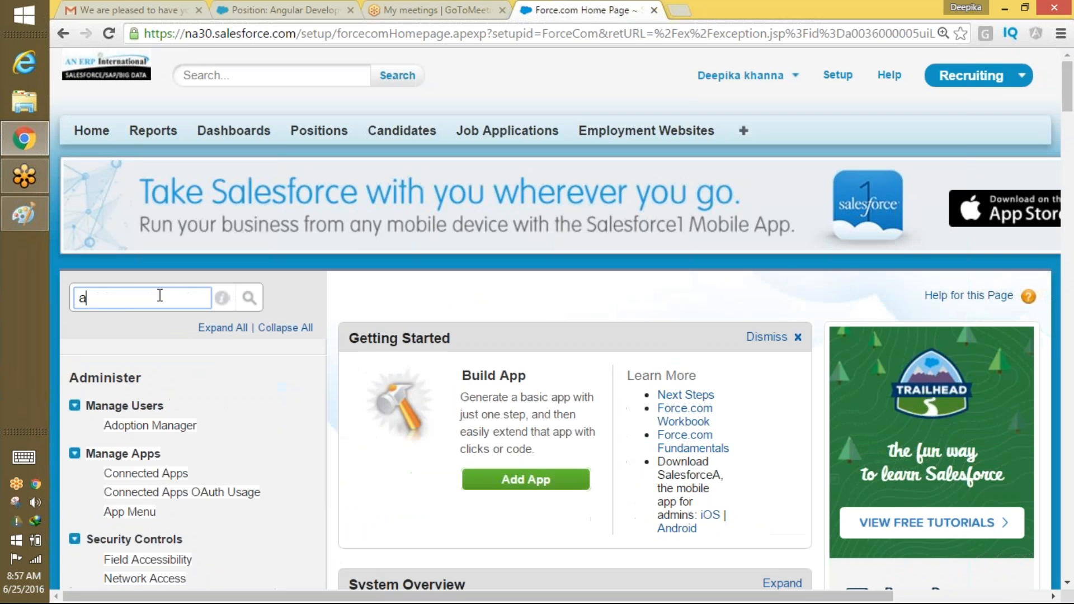
type("pprv")
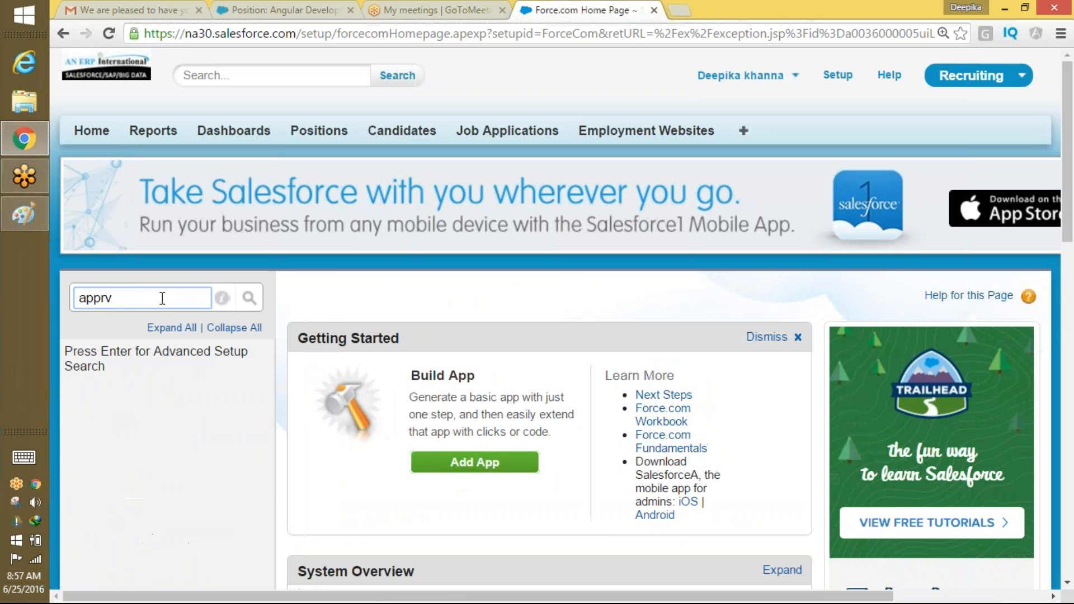
key("BackSpace")
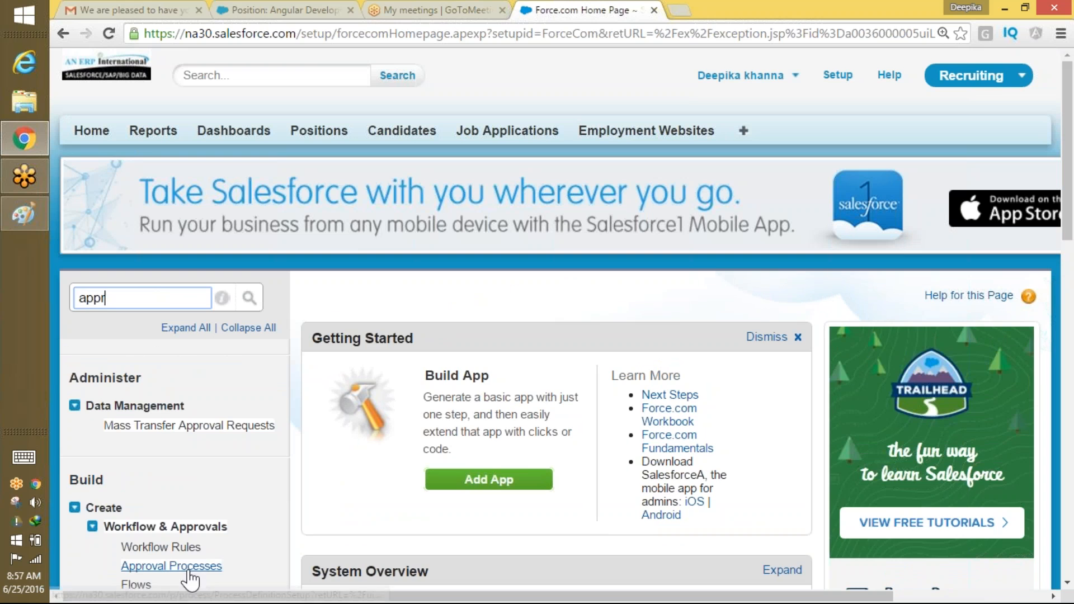
left_click(180, 566)
scroll(840, 241, "down", 8)
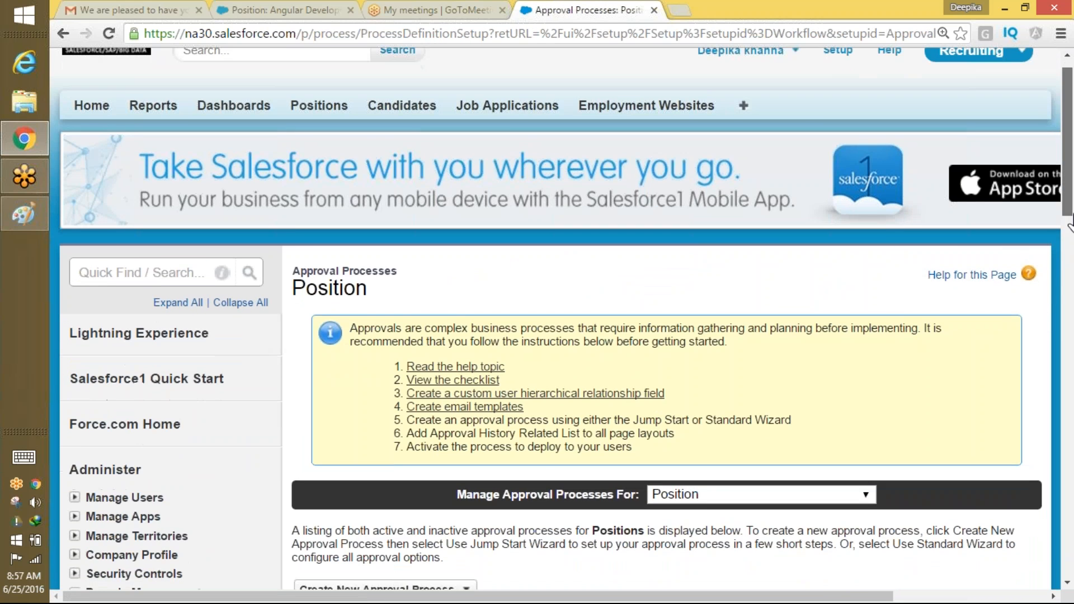
scroll(1043, 240, "up", 4)
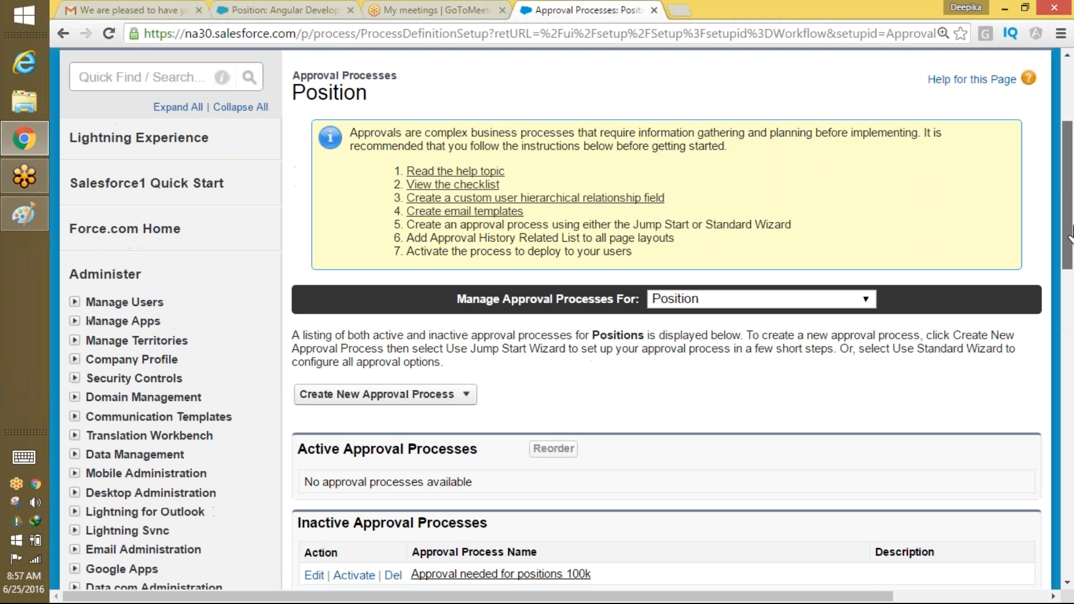
- Start a new approval process for Position with the Standard Setup Wizard
left_click(431, 415)
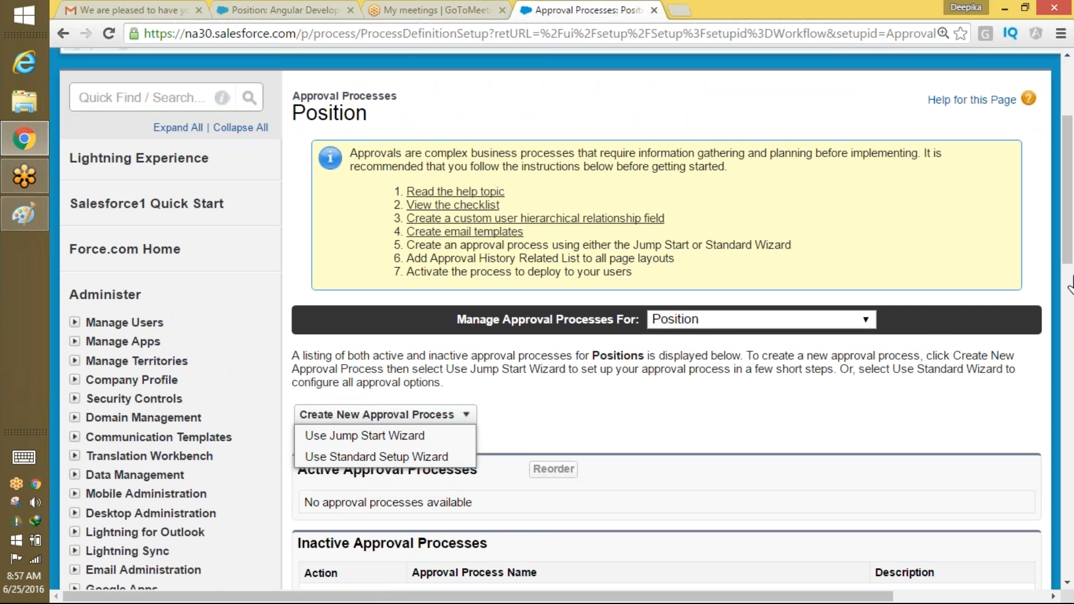
scroll(1069, 297, "down", 1)
scroll(1069, 297, "down", 2)
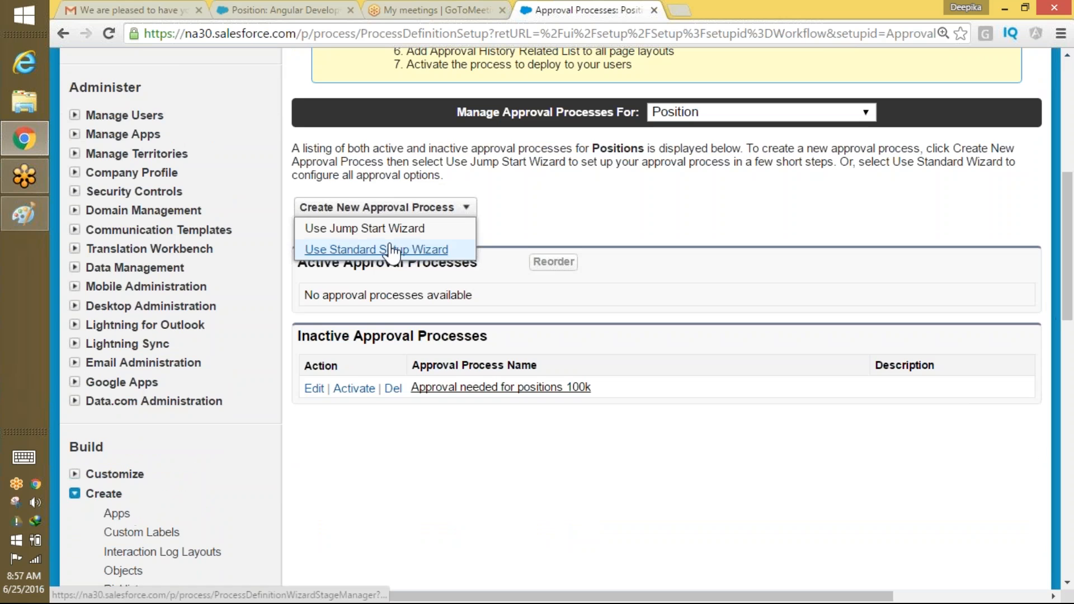
left_click(353, 247)
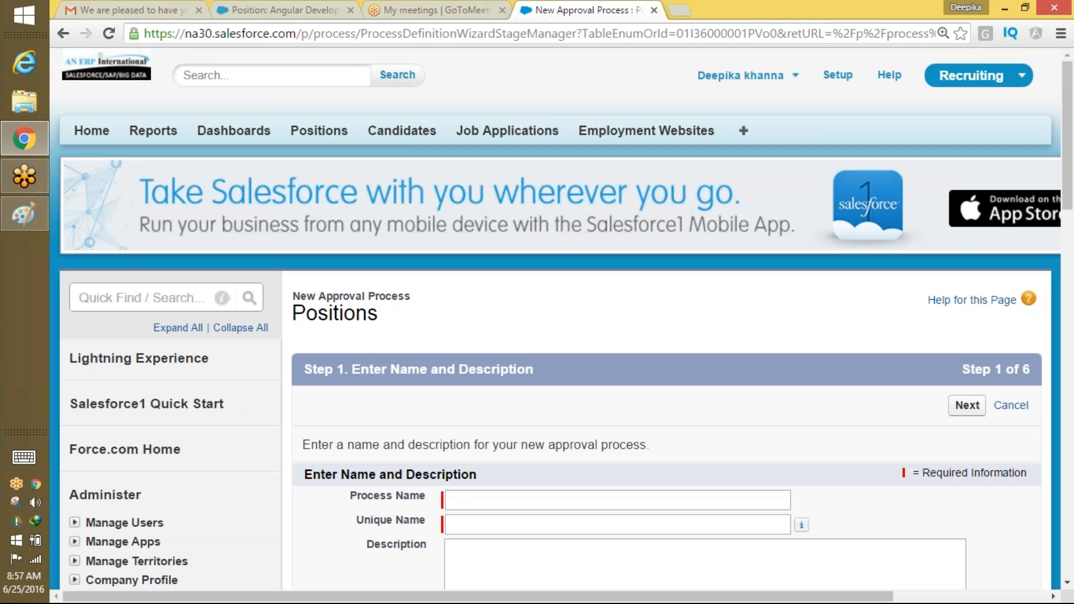
scroll(1069, 134, "down", 3)
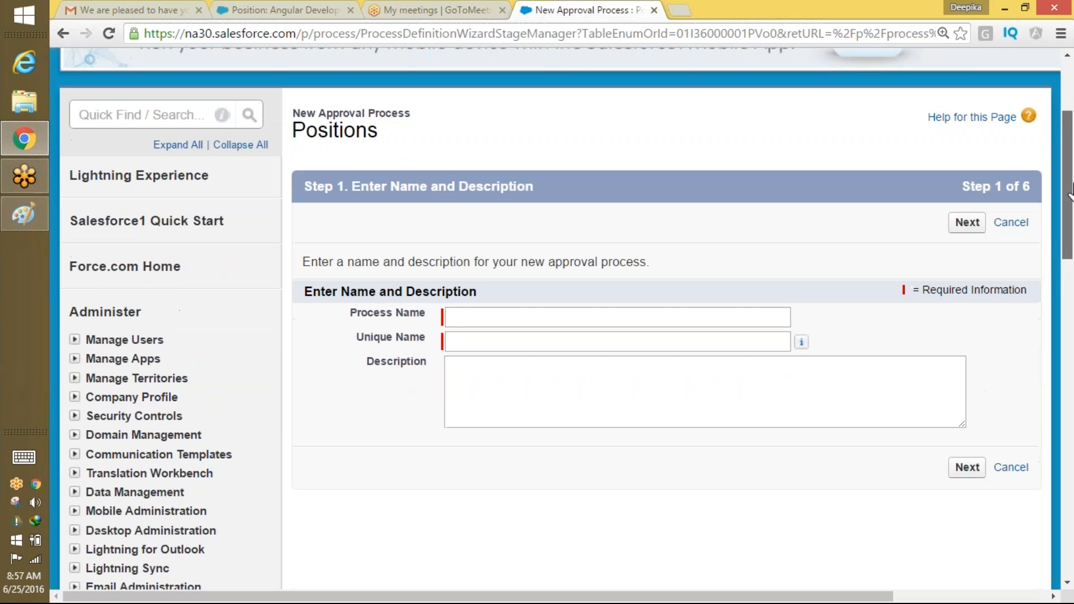
- Name the new approval process "Approval of the position" and accept the generated unique name
left_click(562, 316)
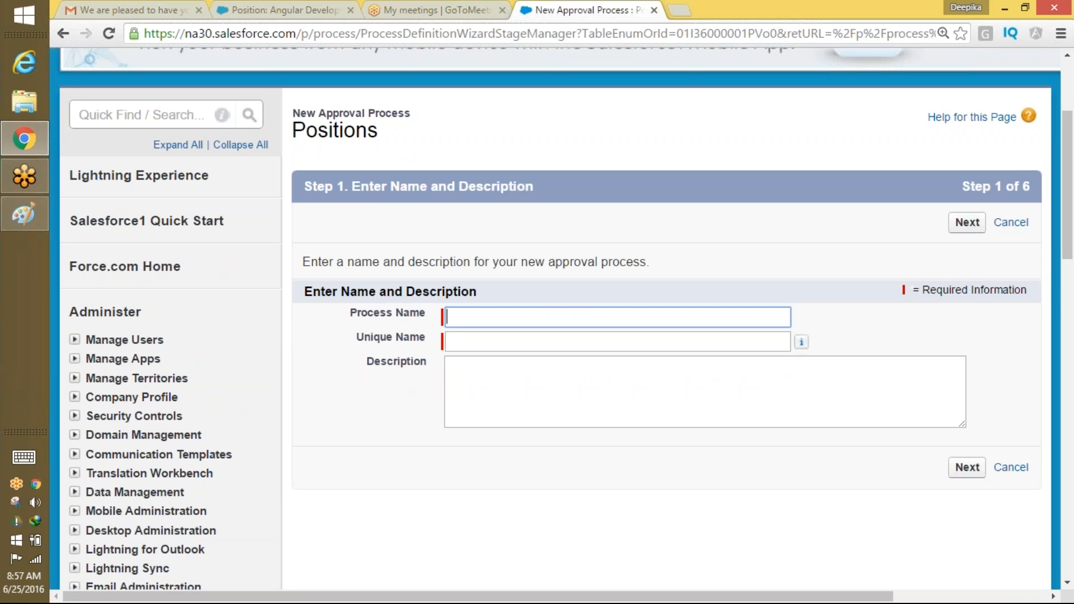
type("Appr")
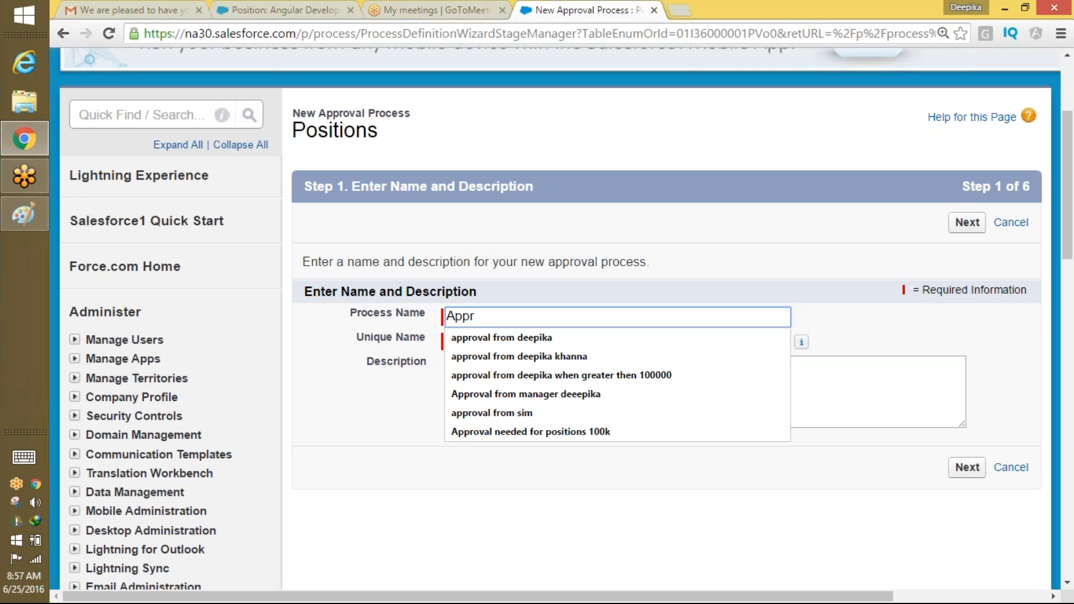
type("oval of")
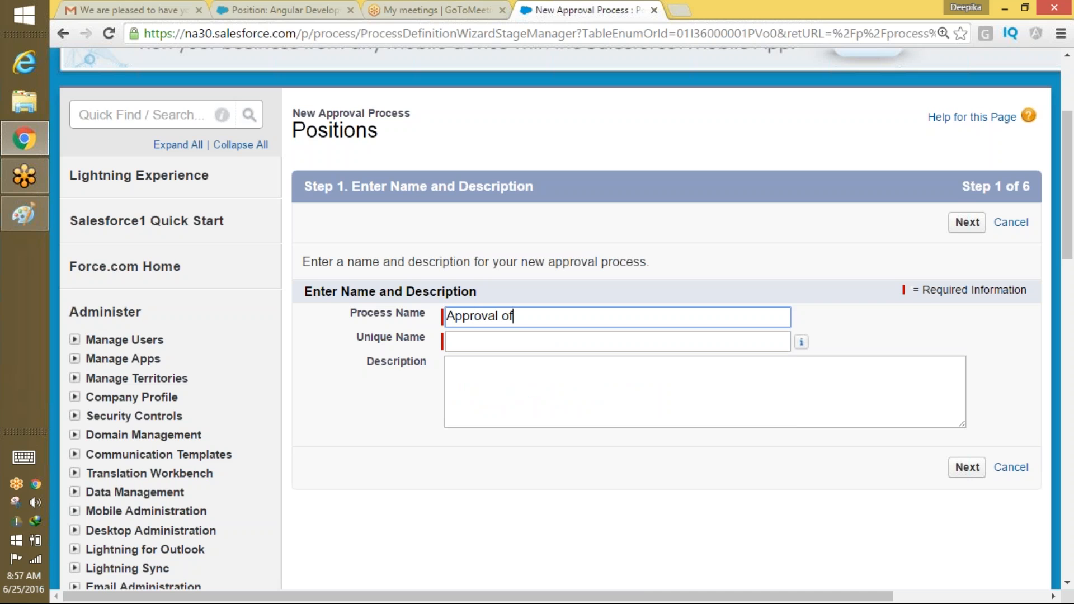
type(" the positio")
type("ns")
key("BackSpace")
key("Tab")
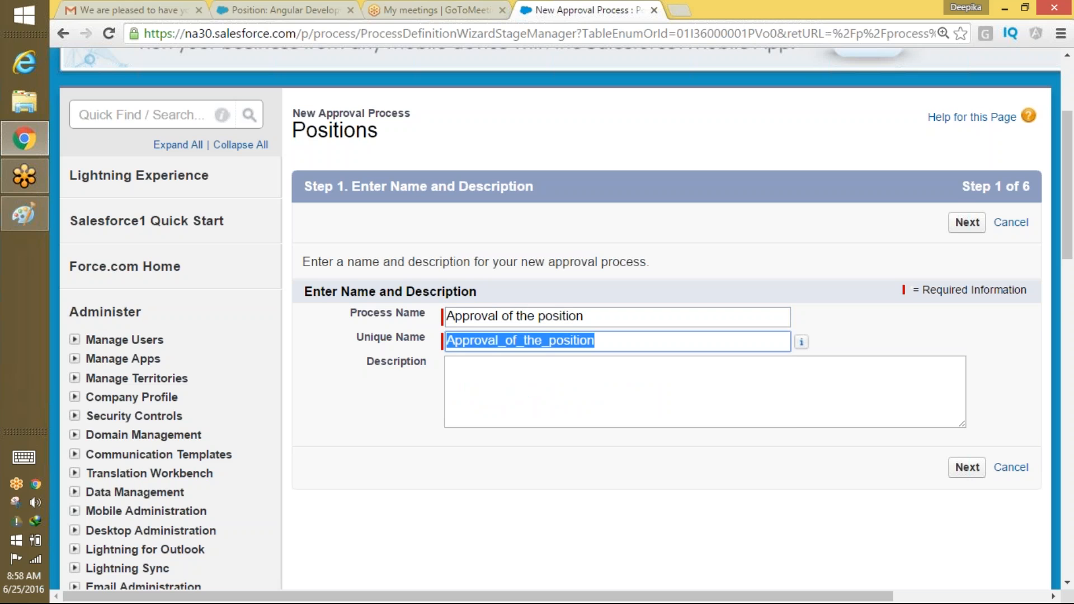
- Continue to the entry criteria stage and read the guidance on which records should enter the approval process
left_click(966, 470)
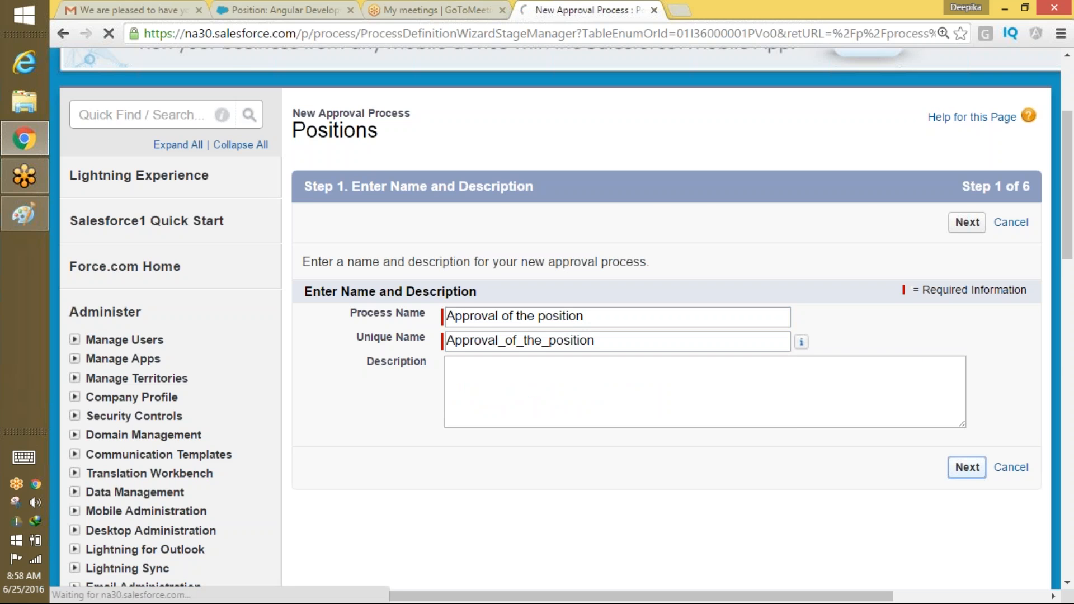
scroll(705, 278, "down", 2)
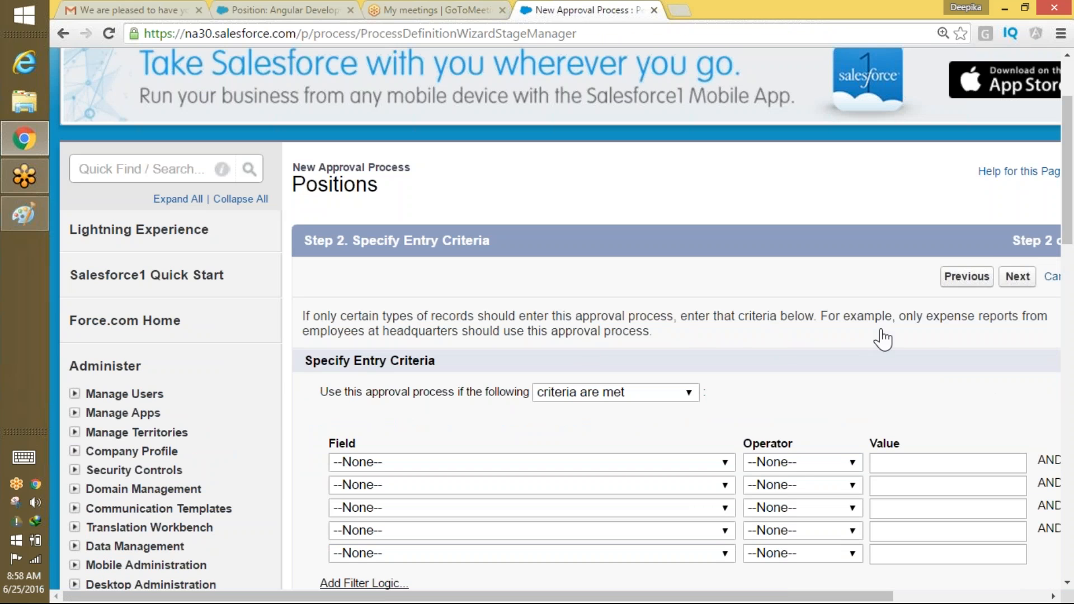
left_click_drag(906, 316, 942, 331)
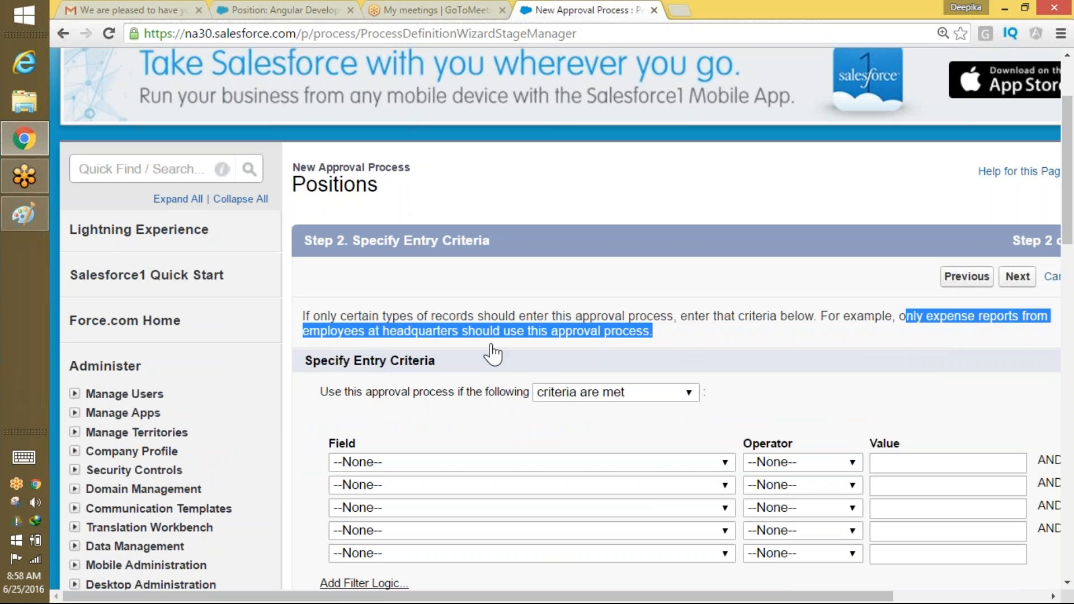
left_click(622, 322)
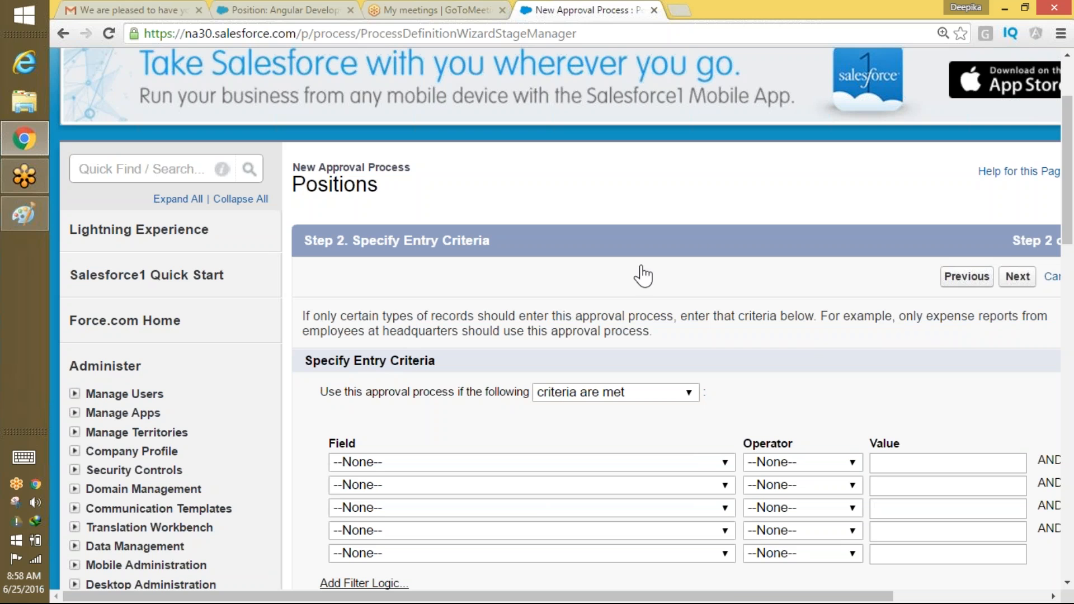
scroll(1066, 280, "down", 3)
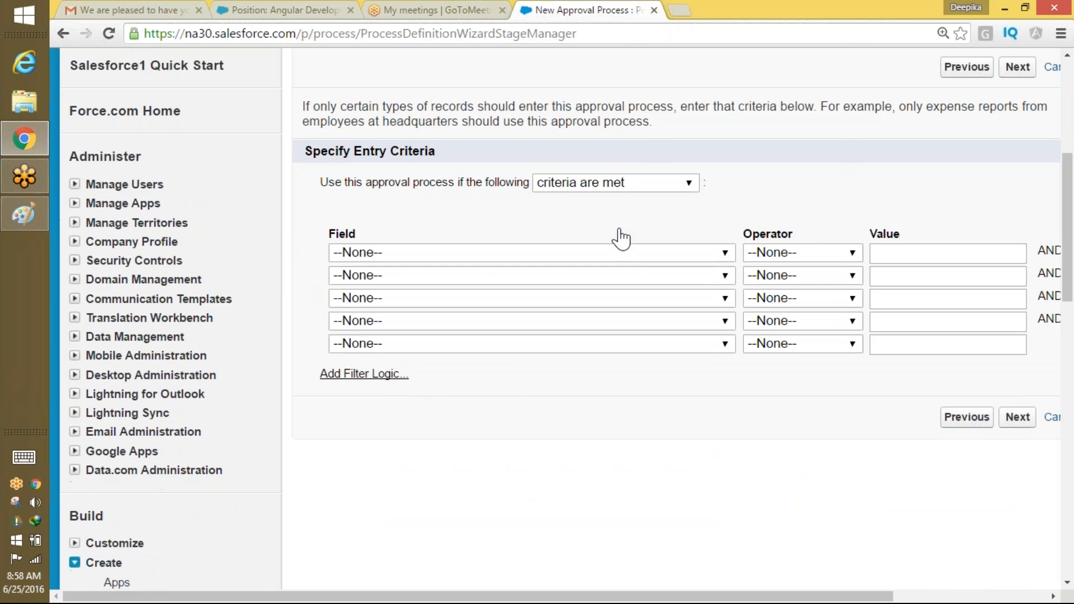
- Add the entry criterion Position: Functional Area equals Information Technology and continue to the approver field and record editability stage
left_click(636, 257)
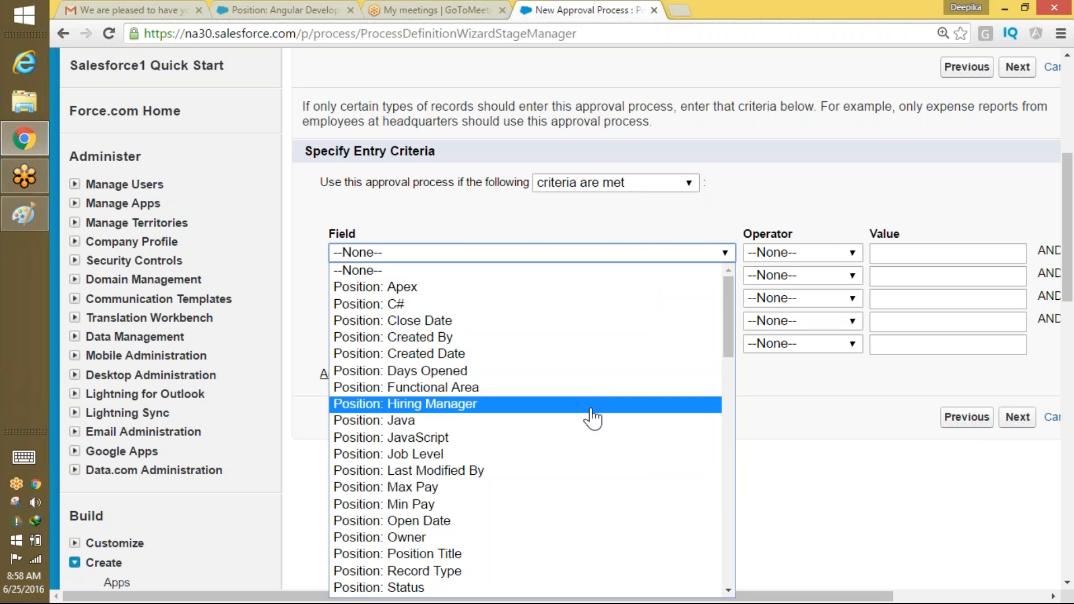
left_click(587, 389)
left_click(827, 253)
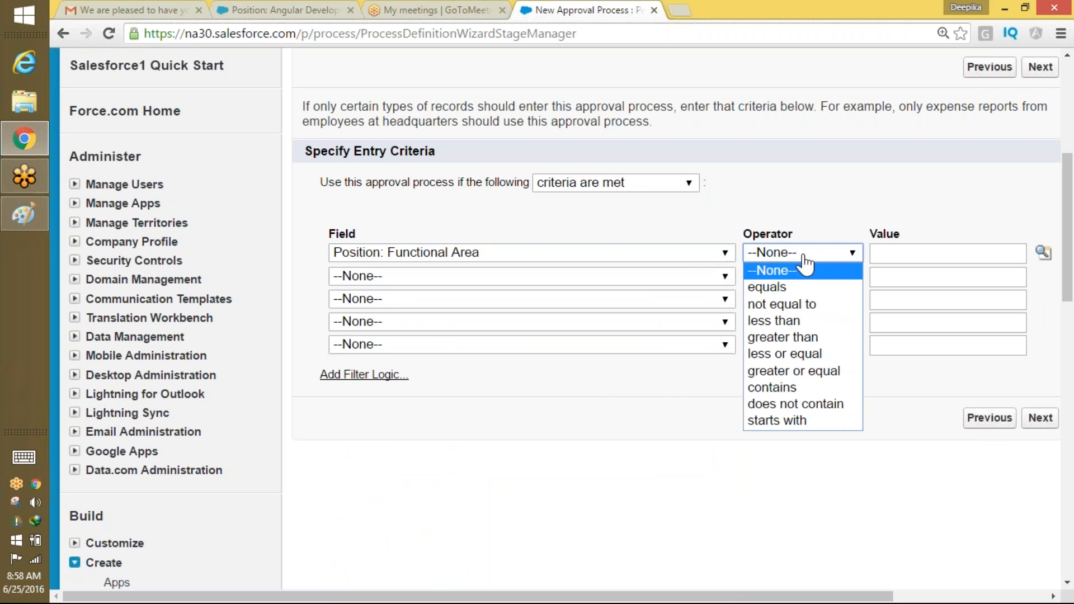
left_click(790, 288)
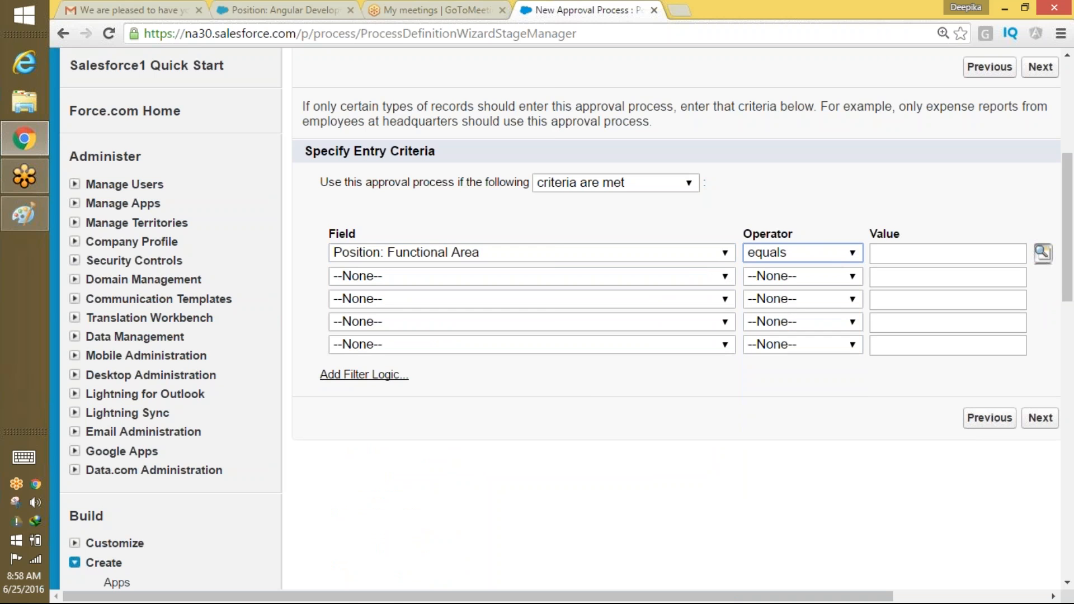
left_click(1042, 253)
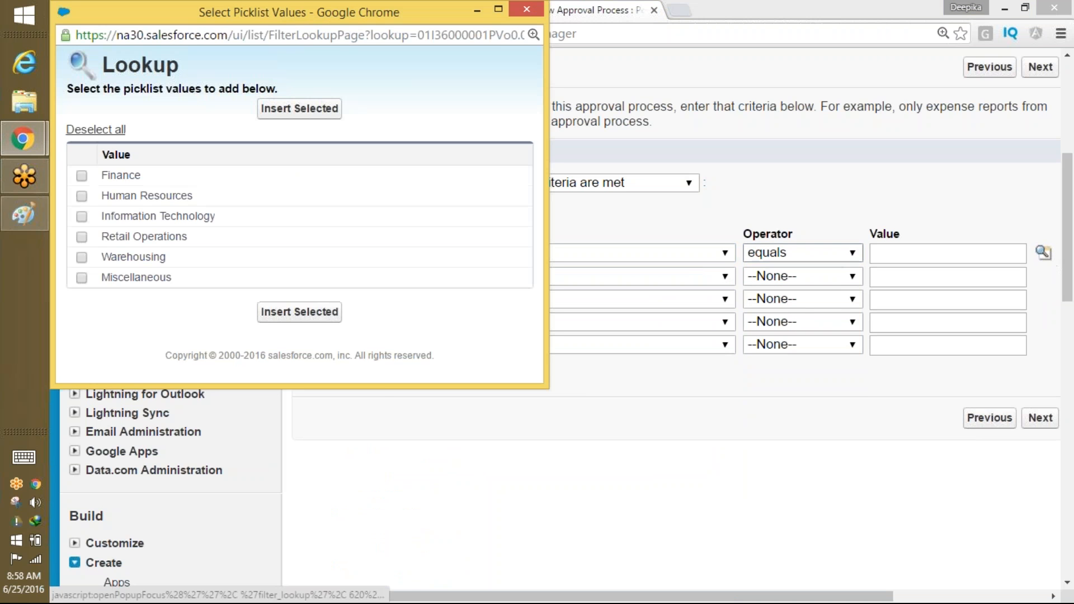
left_click(82, 216)
left_click(330, 312)
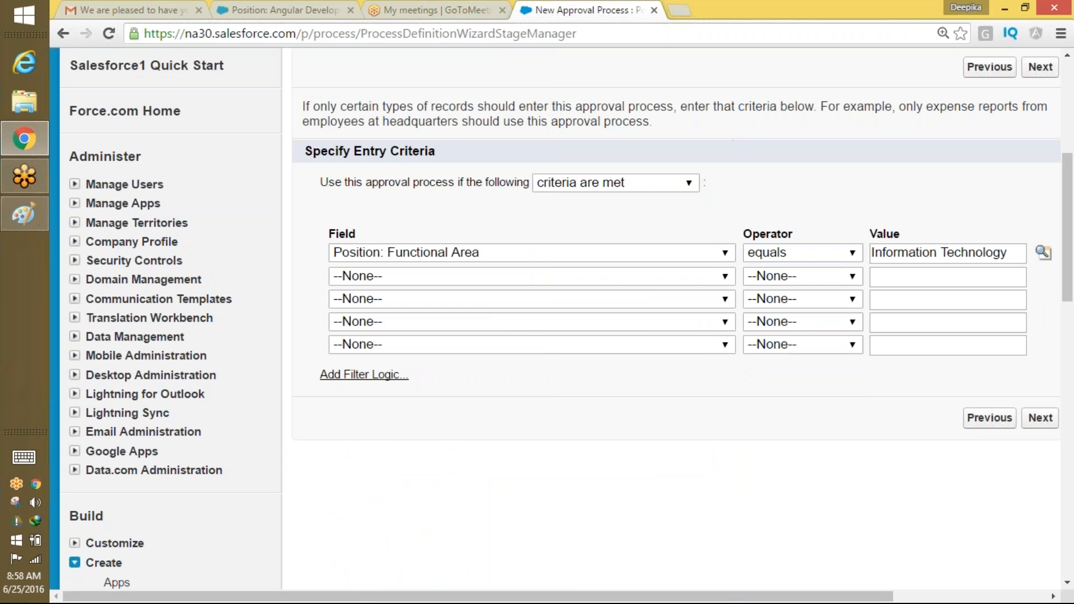
left_click(1041, 420)
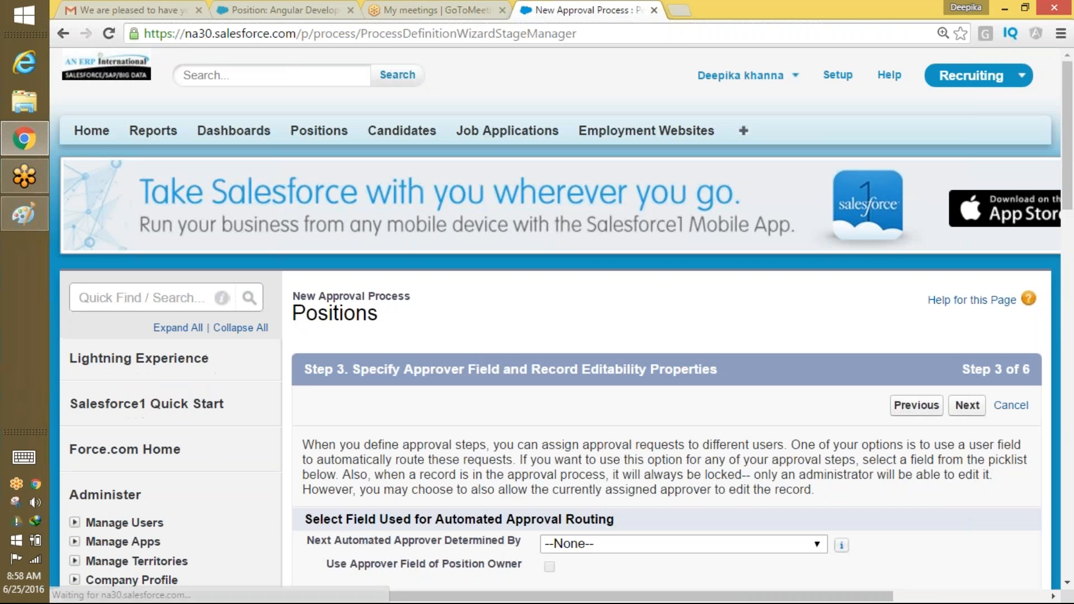
- Examine the explanation of automated approval routing, record locking and the two record editability options
scroll(494, 152, "down", 3)
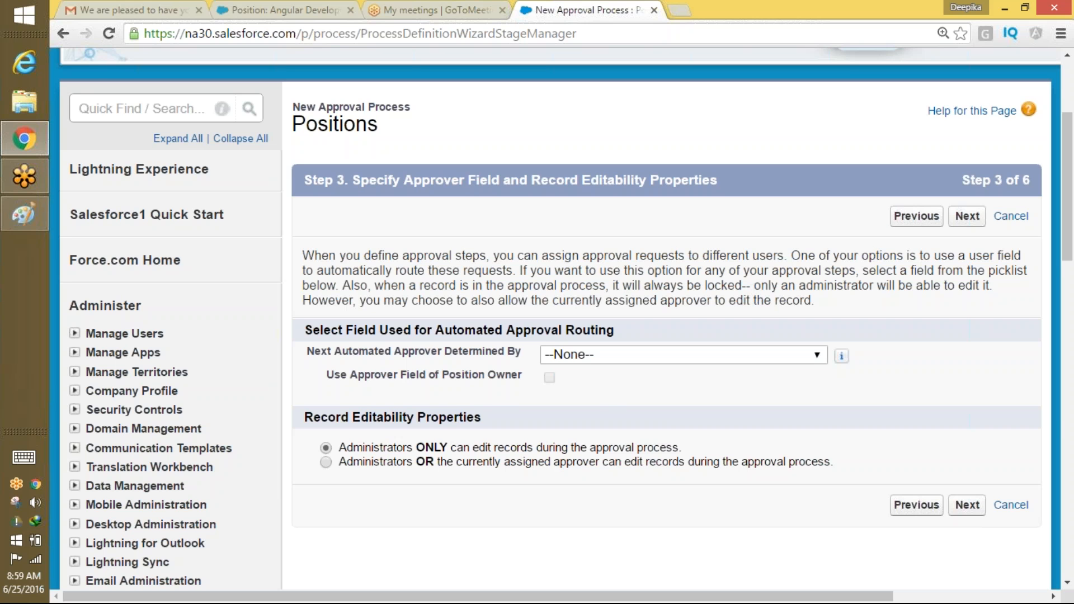
left_click(596, 358)
left_click(437, 379)
left_click_drag(639, 287, 993, 283)
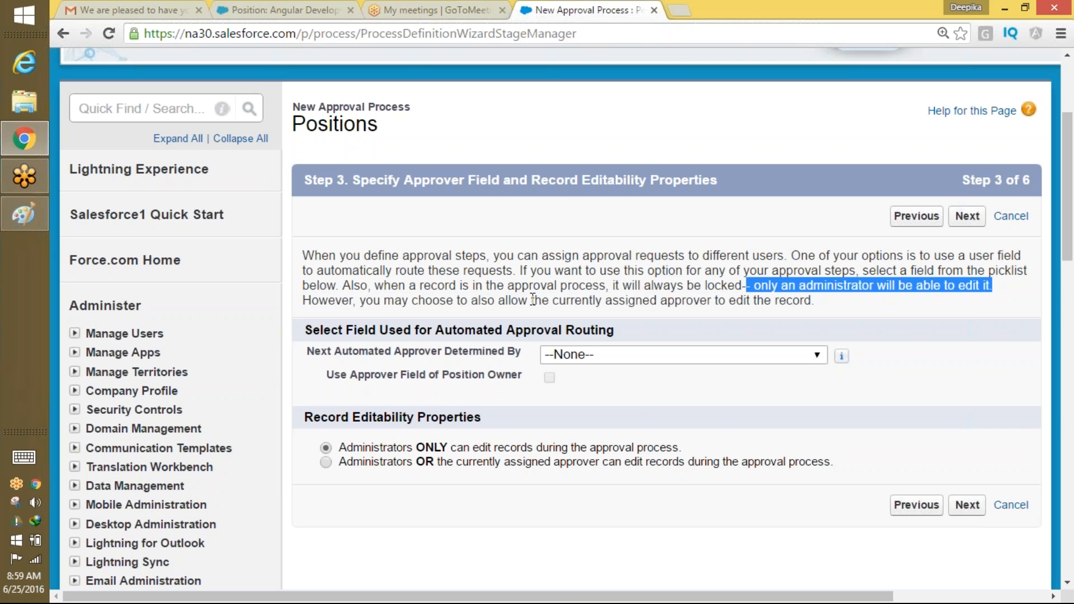
left_click_drag(506, 286, 609, 290)
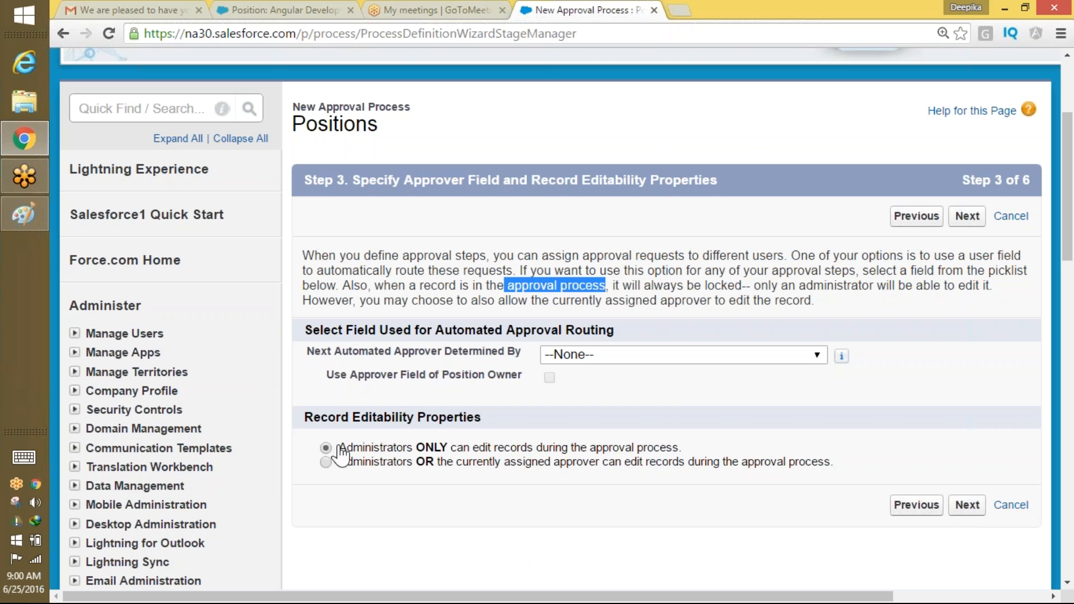
left_click_drag(338, 448, 681, 448)
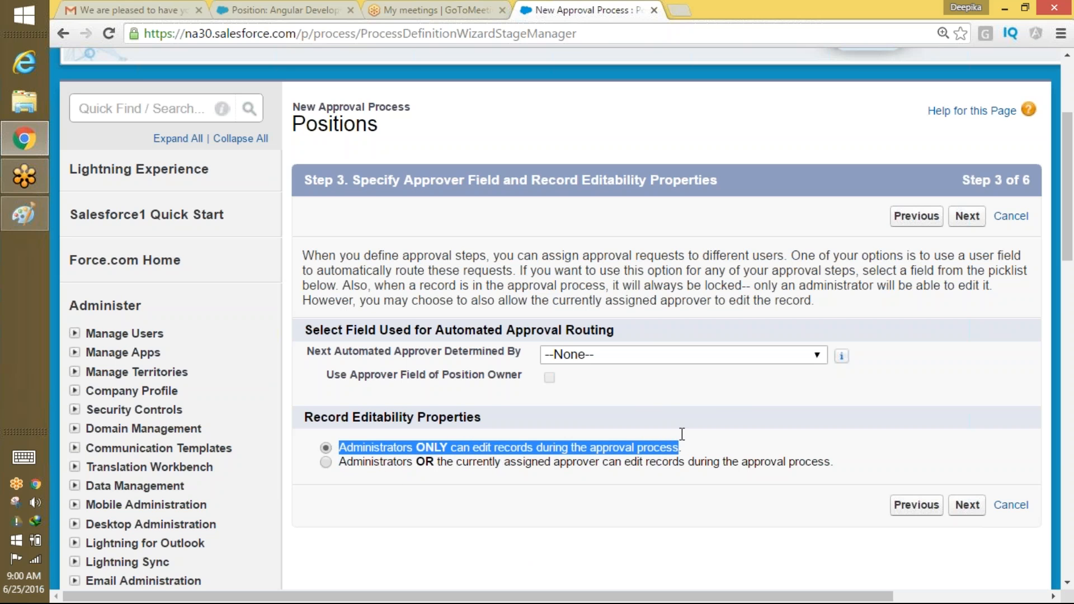
left_click(343, 471)
left_click_drag(343, 472, 730, 474)
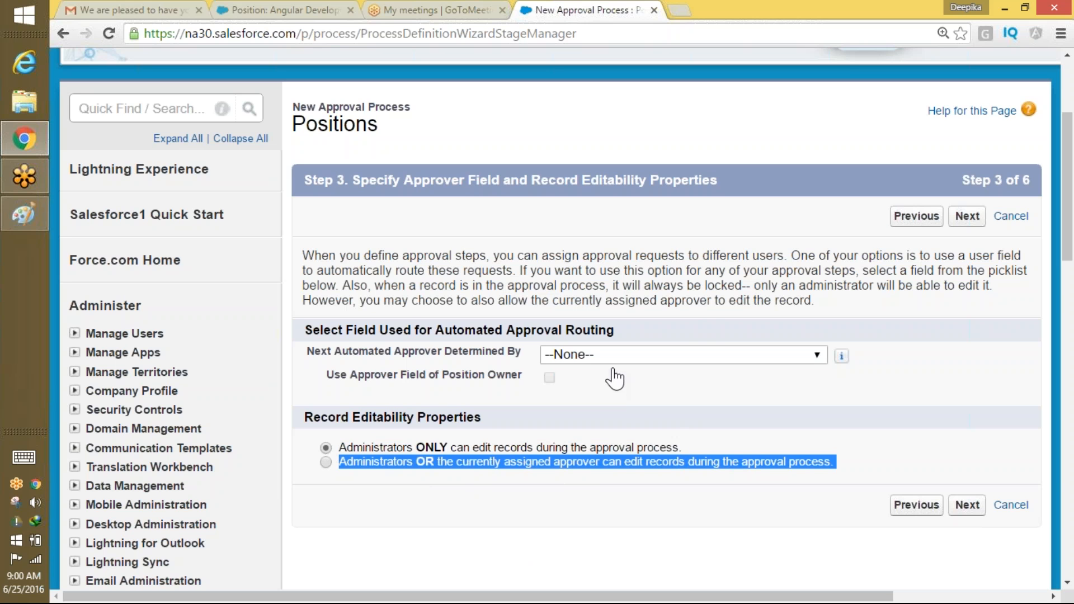
left_click(319, 329)
left_click_drag(318, 328, 507, 330)
left_click(943, 187)
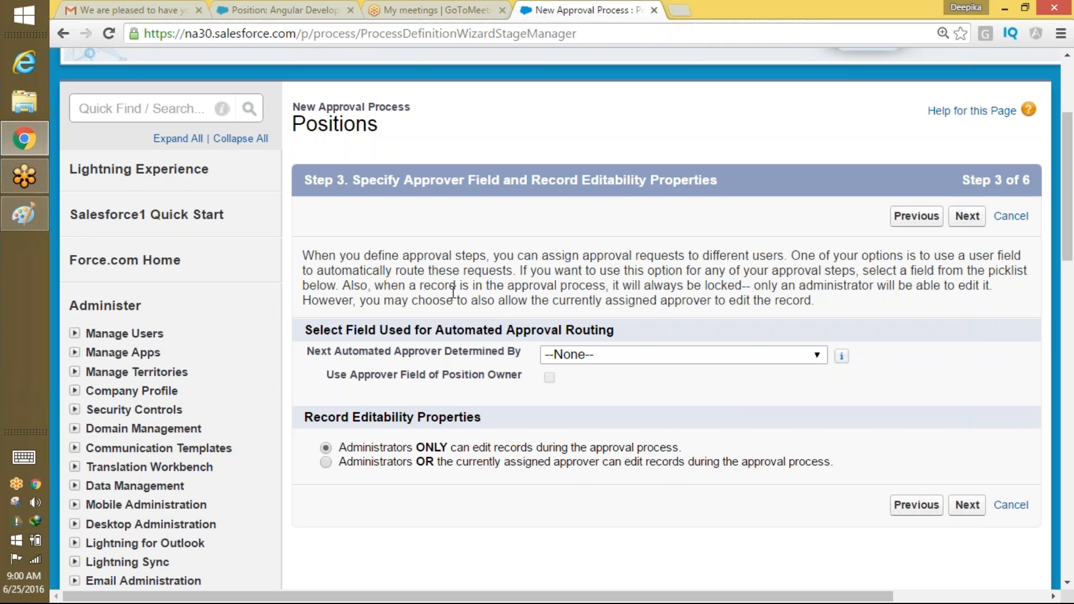
left_click_drag(516, 271, 397, 272)
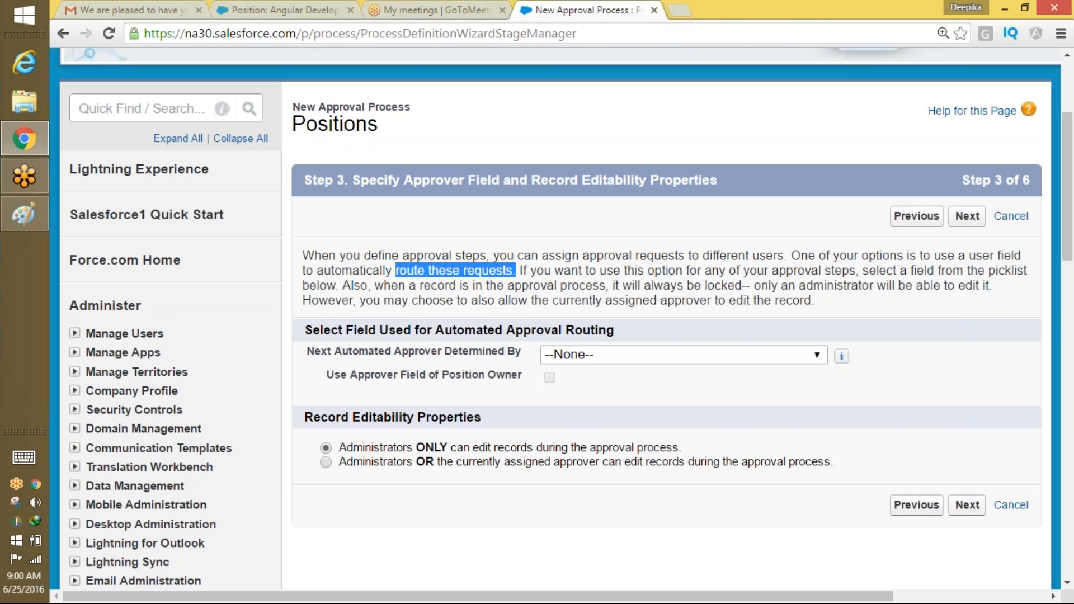
- Try the Create New Hierarchical Relationship Field option for the next automated approver and return the selection to --None--
left_click(693, 359)
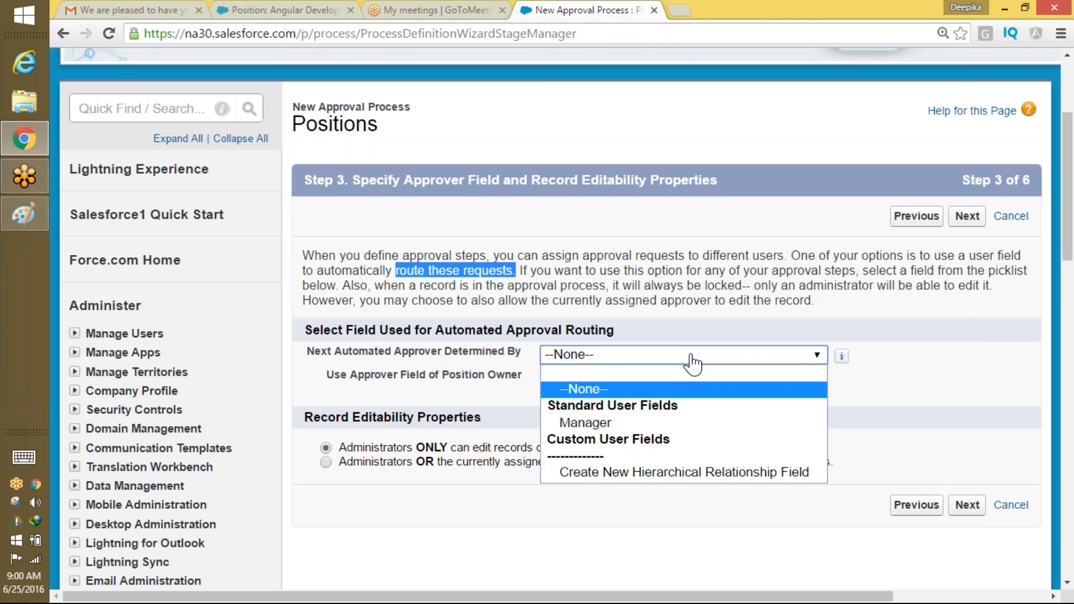
left_click(625, 473)
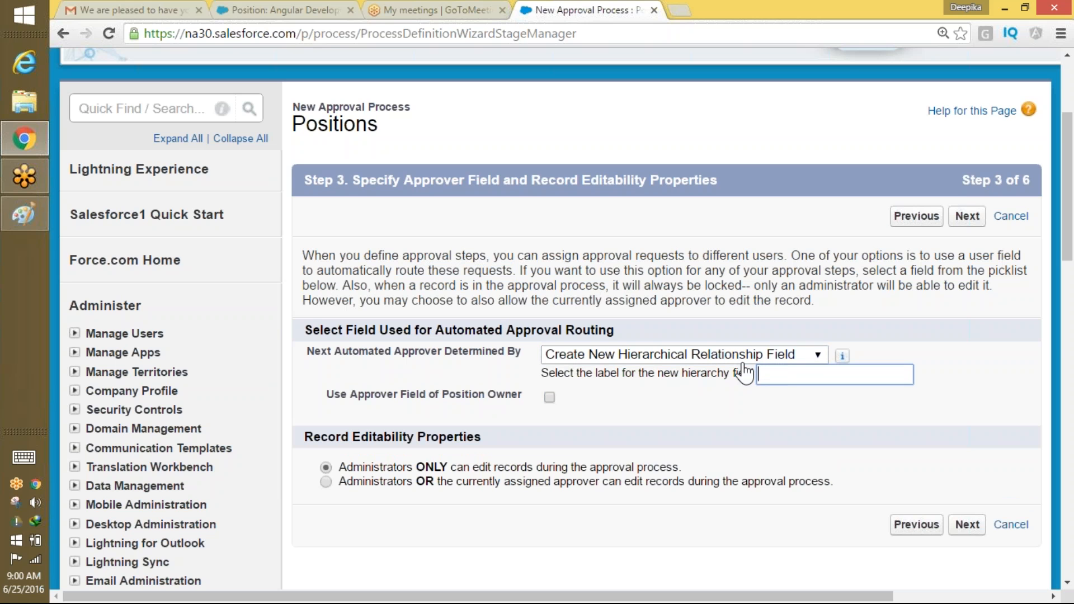
left_click(724, 358)
left_click(621, 390)
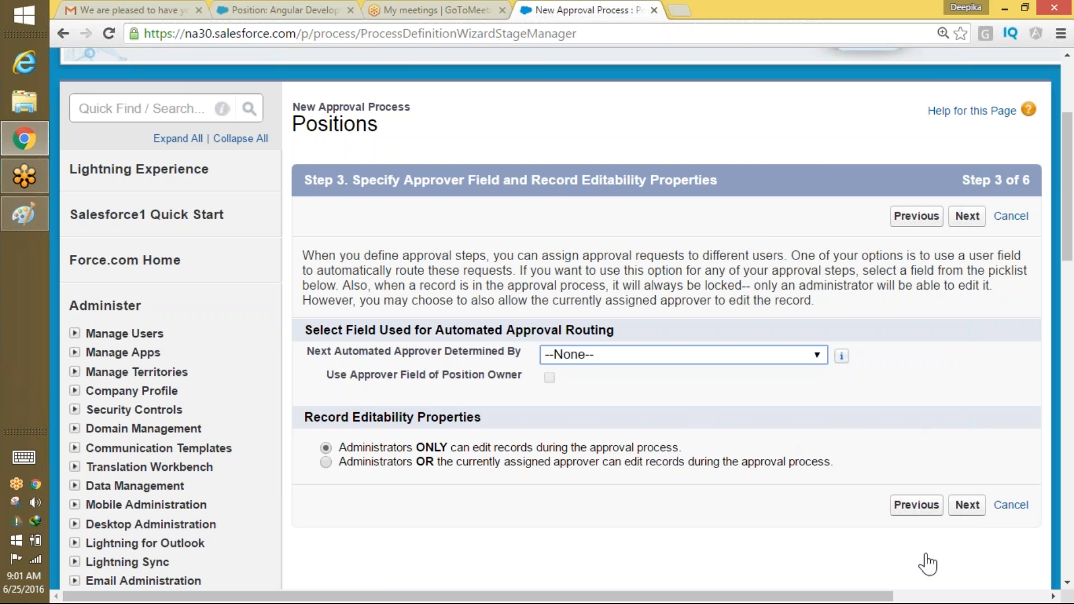
- Accept the default routing and editability settings, then assign "Marketing: Product Inquiry Response" as the approval assignment email template
left_click(968, 505)
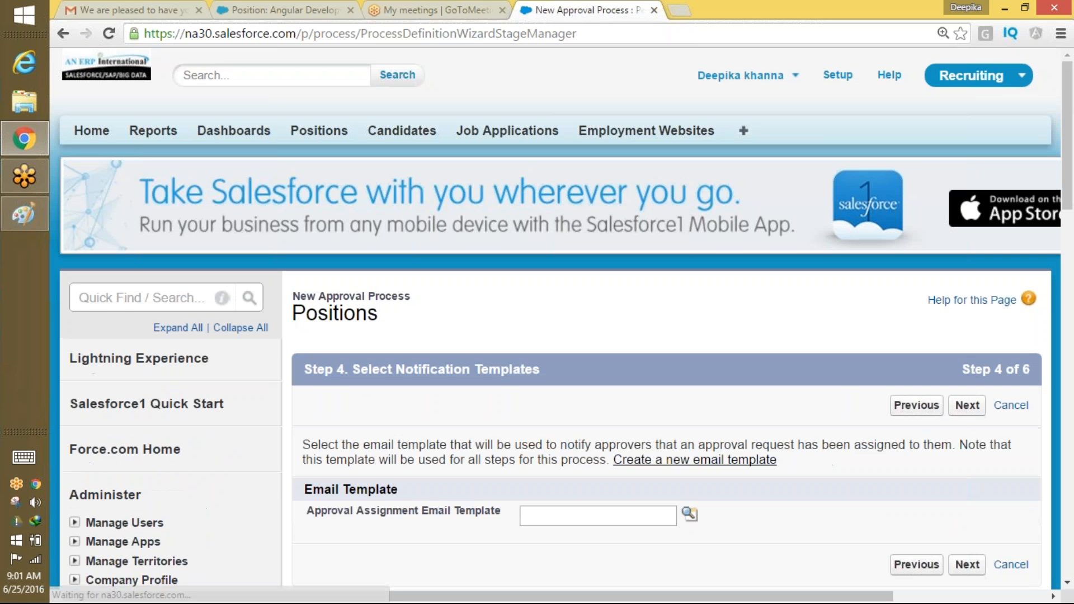
scroll(1051, 263, "down", 5)
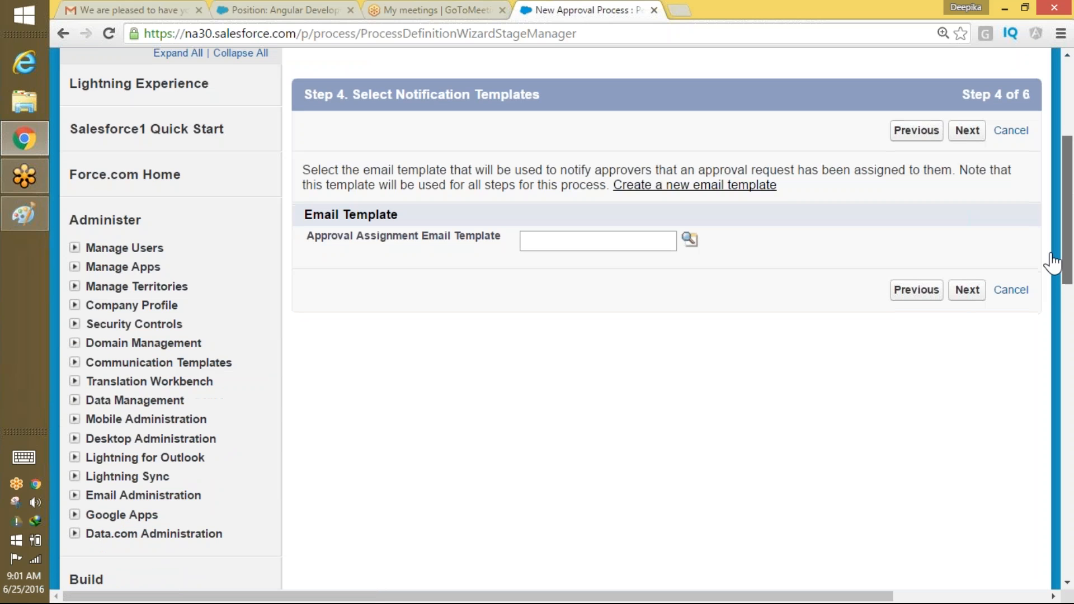
left_click(689, 236)
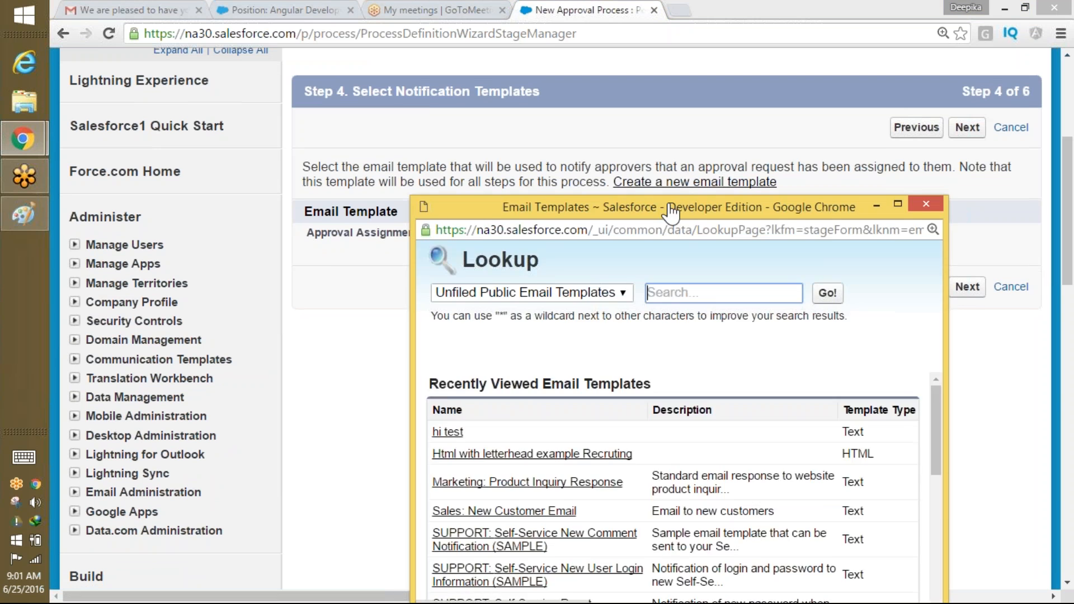
left_click_drag(674, 208, 704, 172)
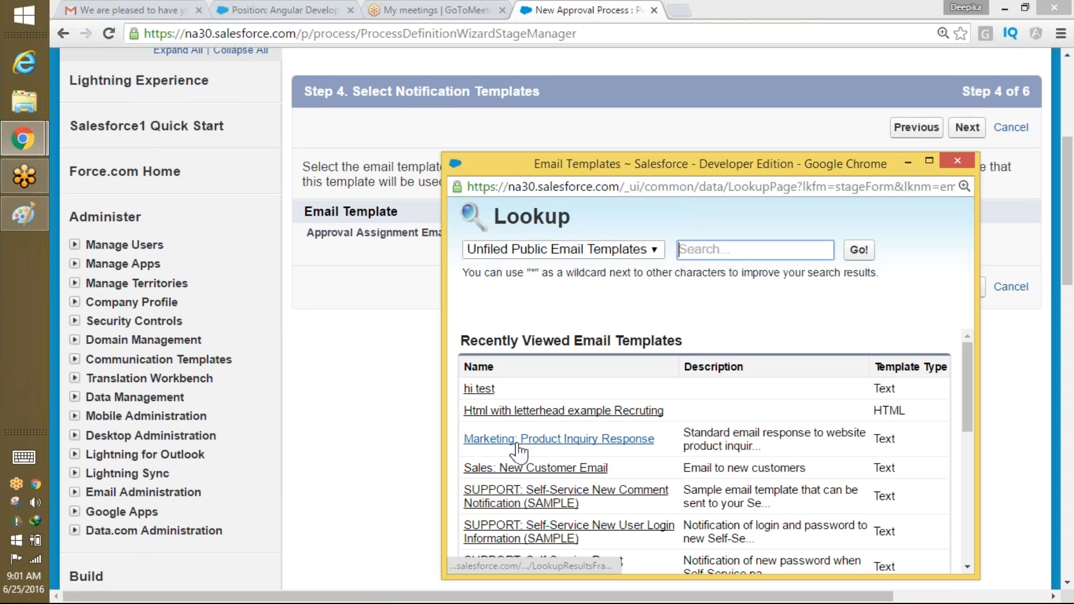
left_click(516, 441)
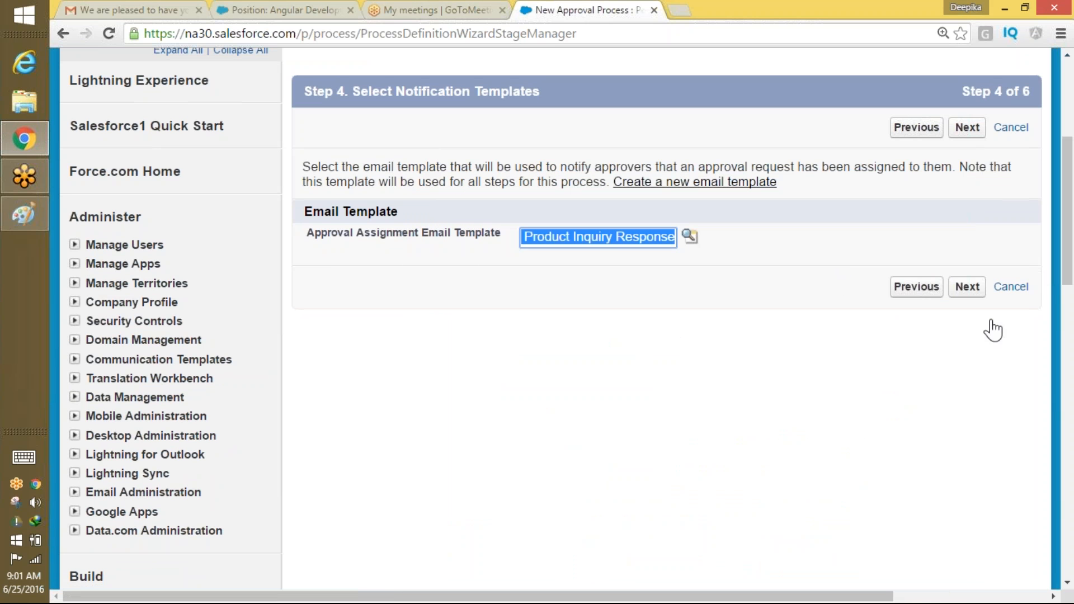
left_click(968, 286)
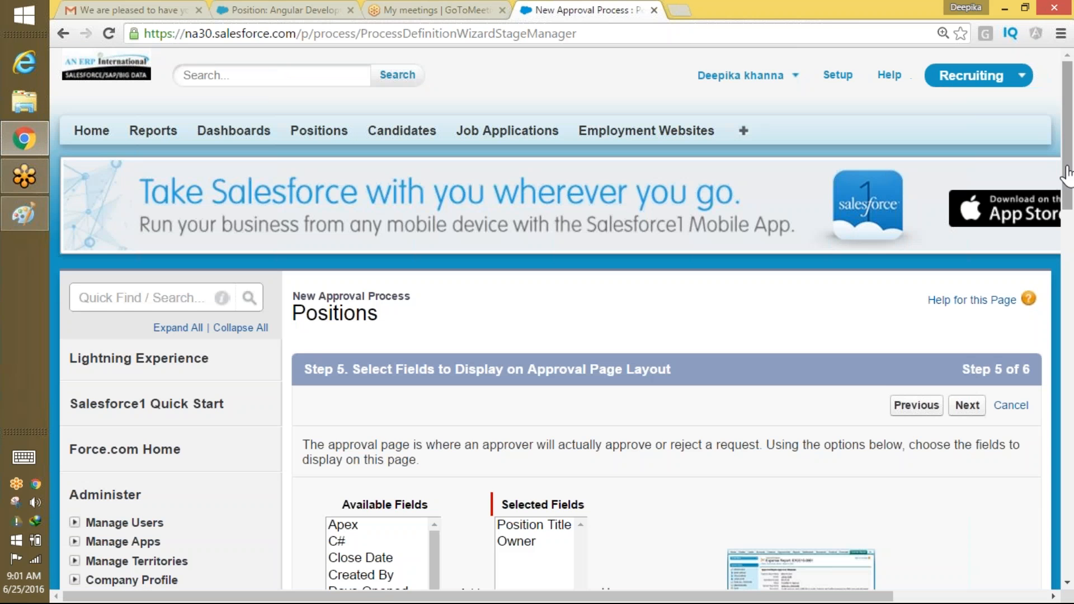
- Add Max Pay, Min Pay and Status to the fields displayed on the approval page layout
scroll(476, 177, "down", 4)
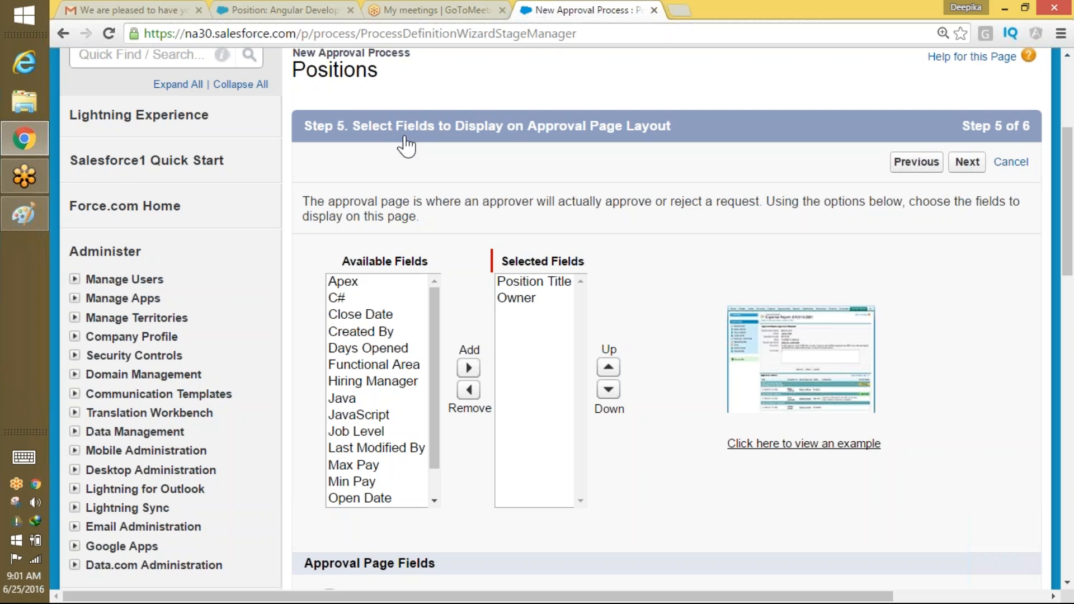
left_click_drag(361, 124, 677, 140)
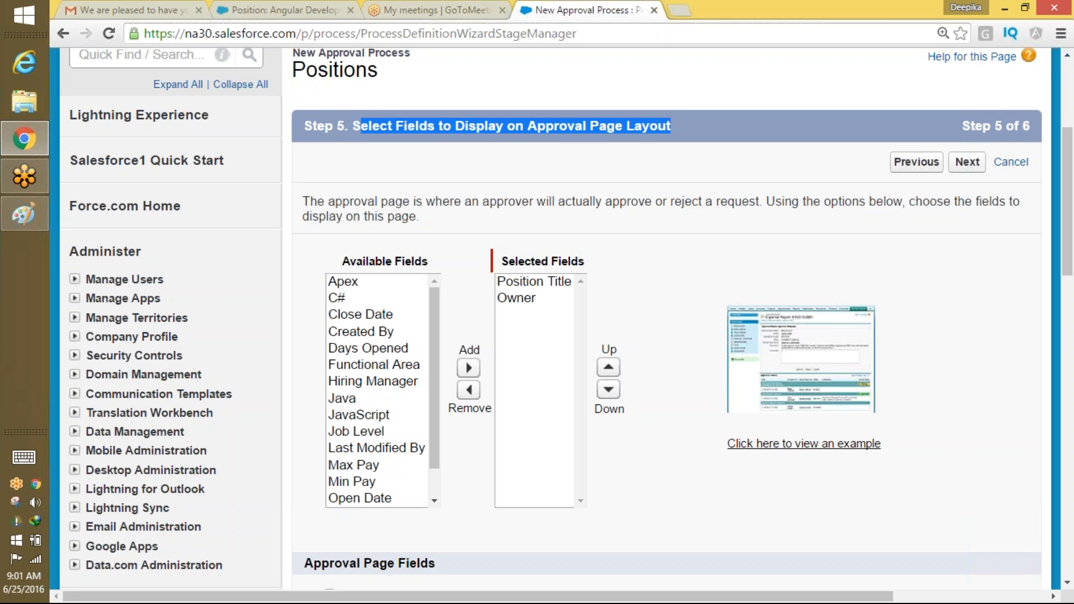
left_click_drag(435, 353, 448, 377)
left_click(371, 434)
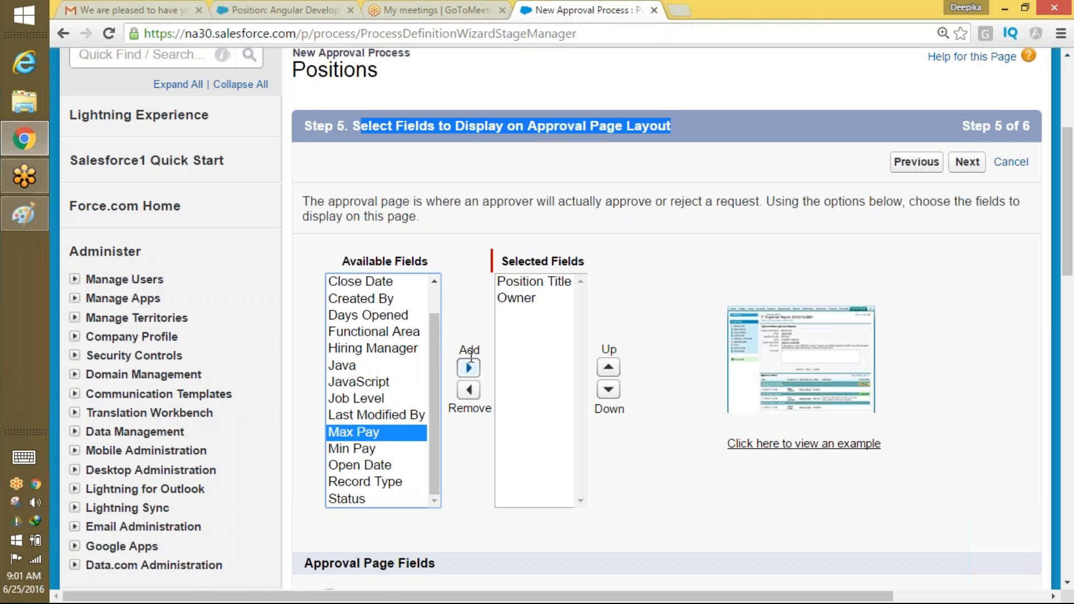
left_click(469, 366)
left_click(354, 450)
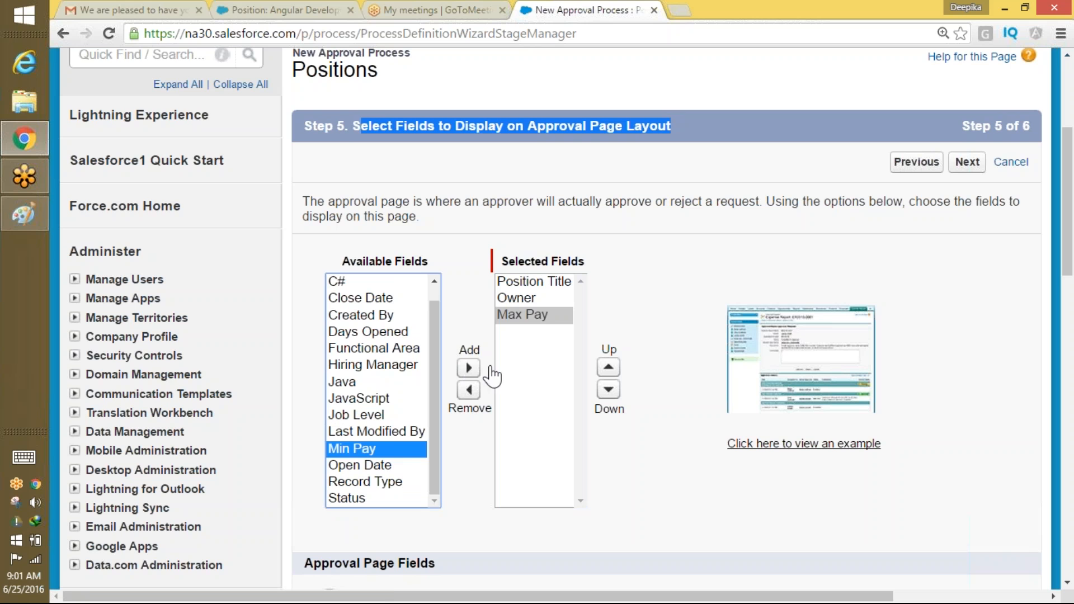
left_click(468, 368)
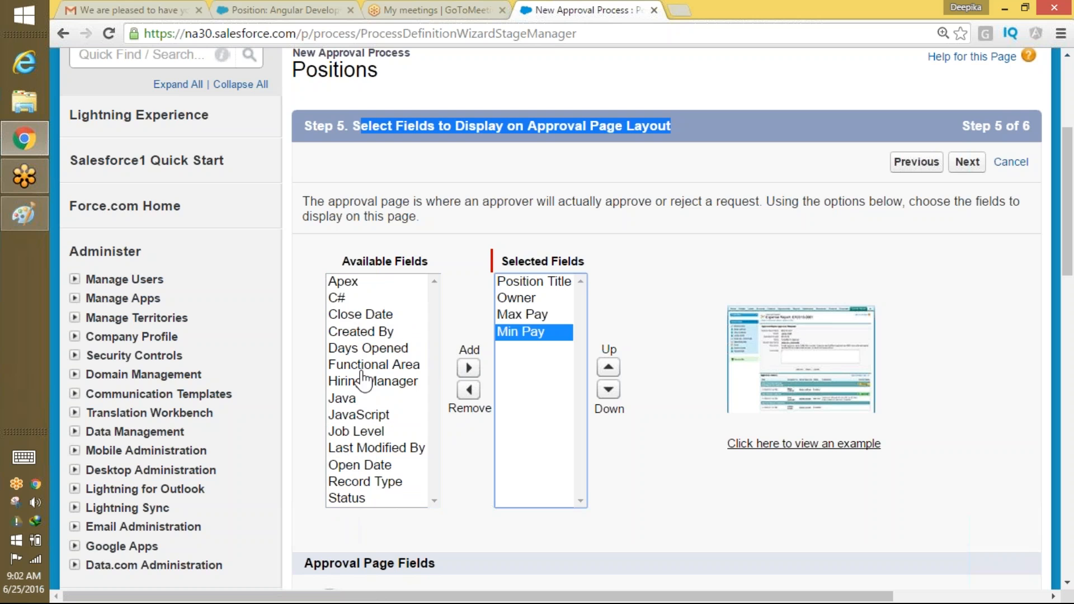
left_click_drag(352, 482, 352, 499)
left_click(353, 498)
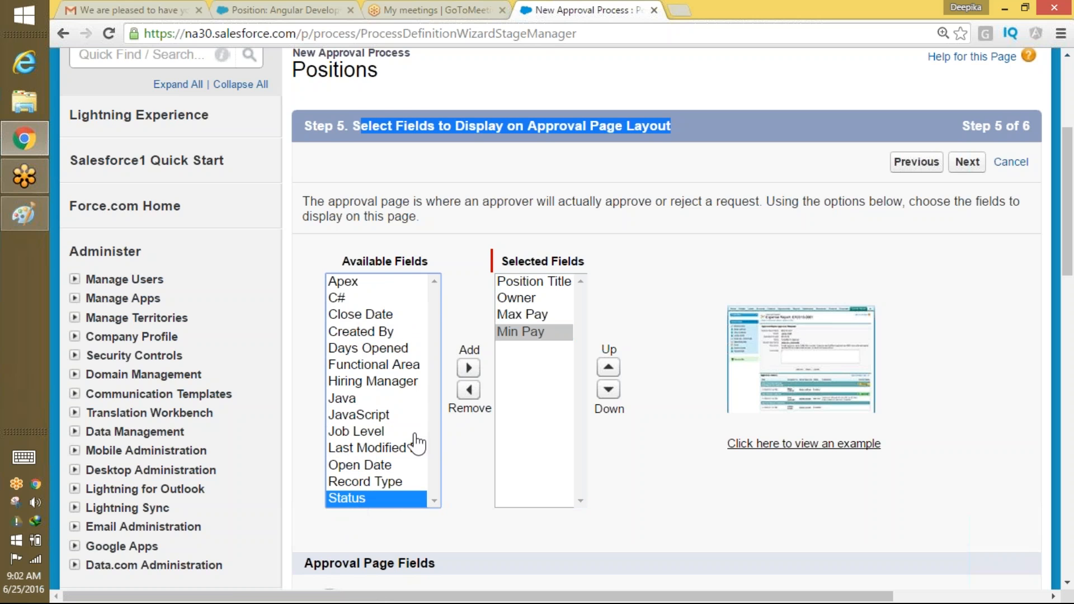
left_click(468, 368)
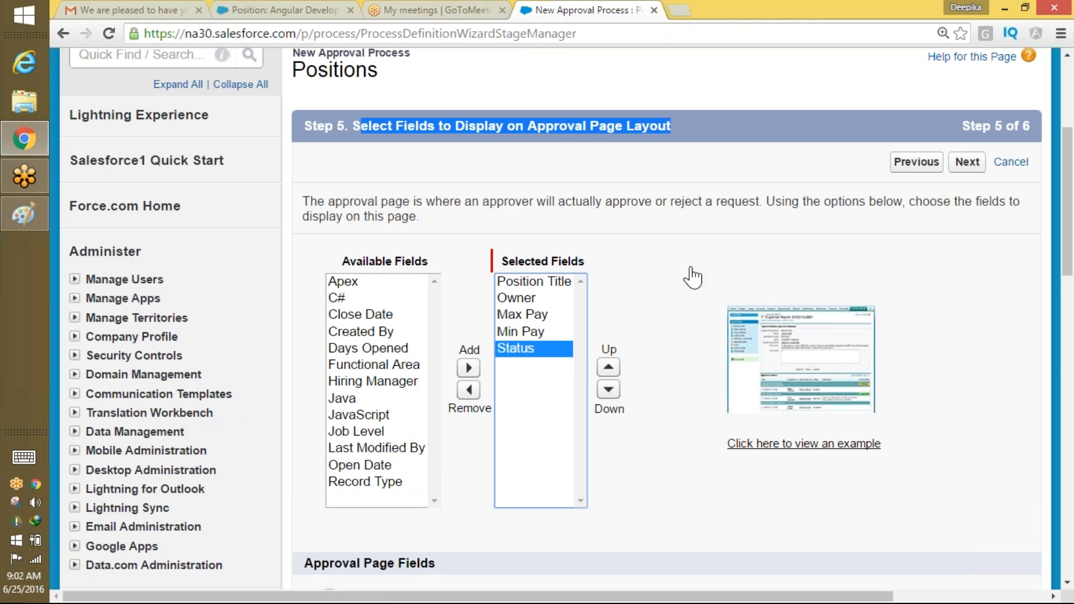
scroll(1048, 307, "down", 5)
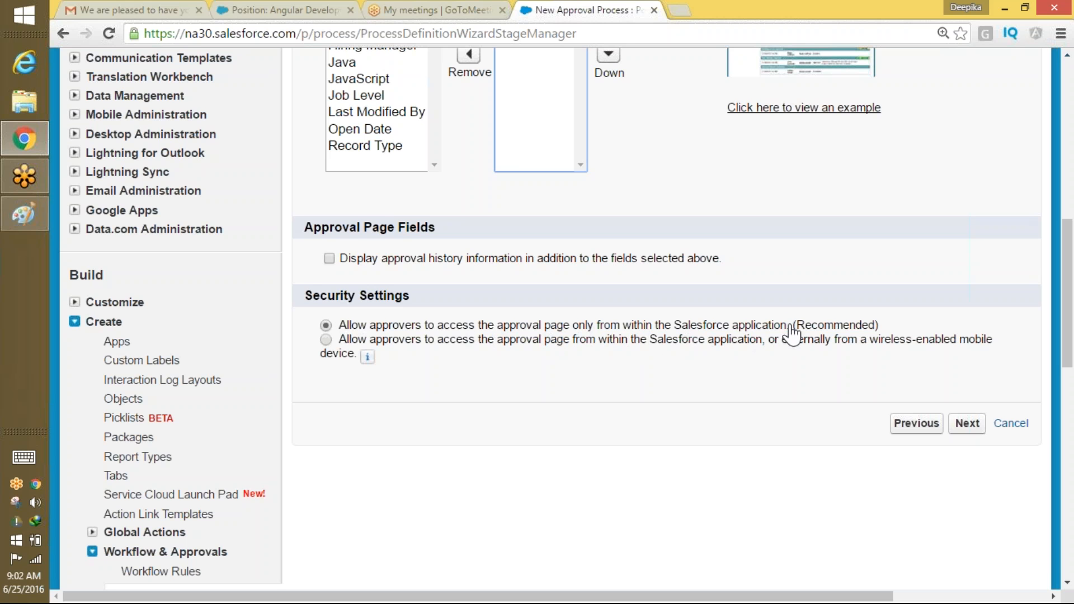
- Keep approver access restricted to the Salesforce application, continue to the initial submitters settings and read their explanation
left_click_drag(790, 326, 671, 328)
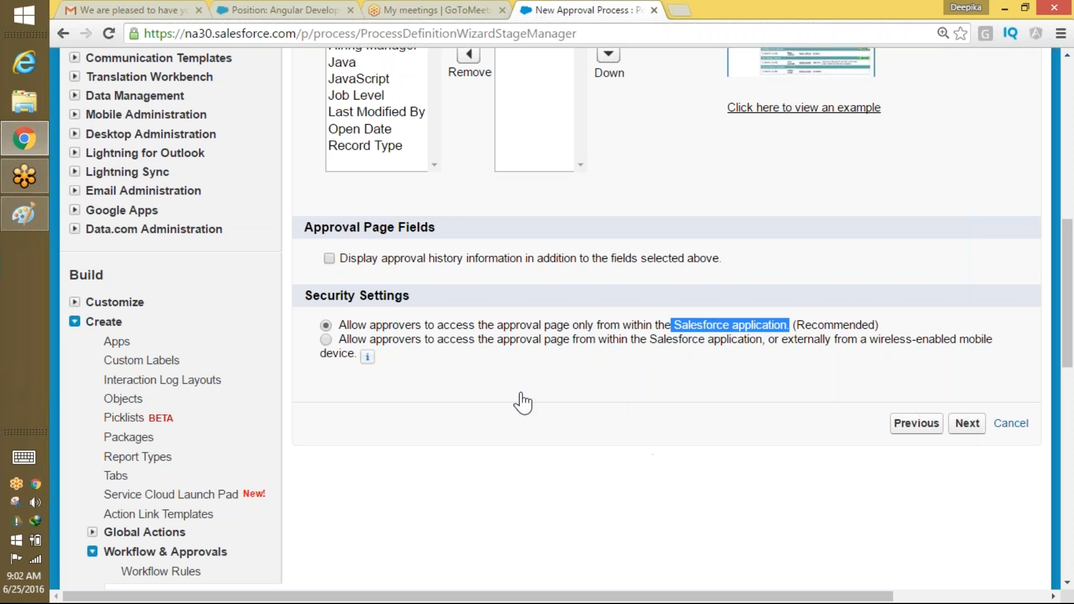
left_click(965, 423)
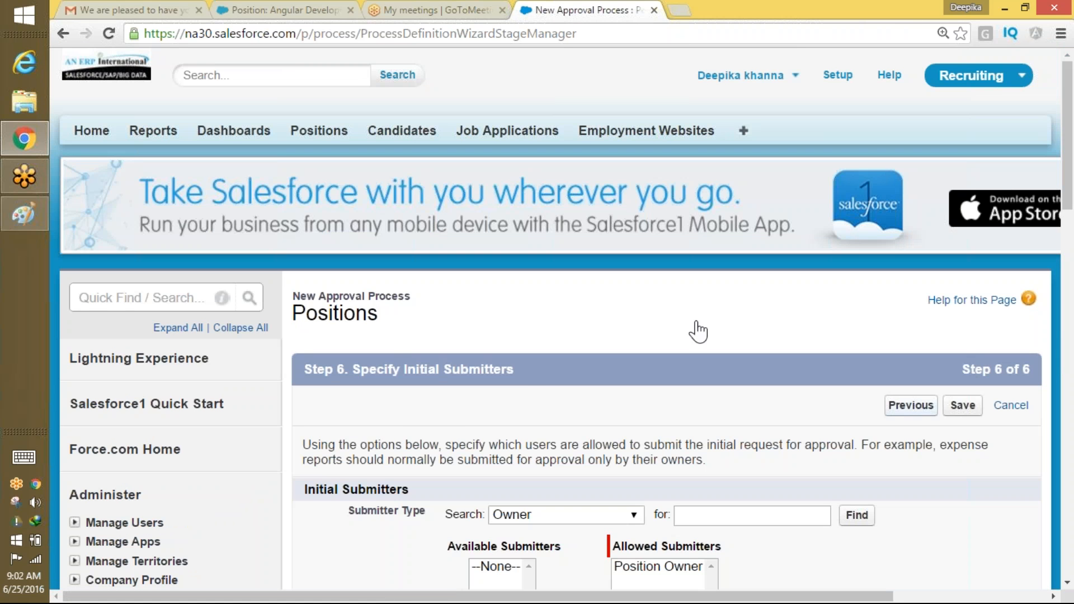
left_click_drag(514, 370, 359, 370)
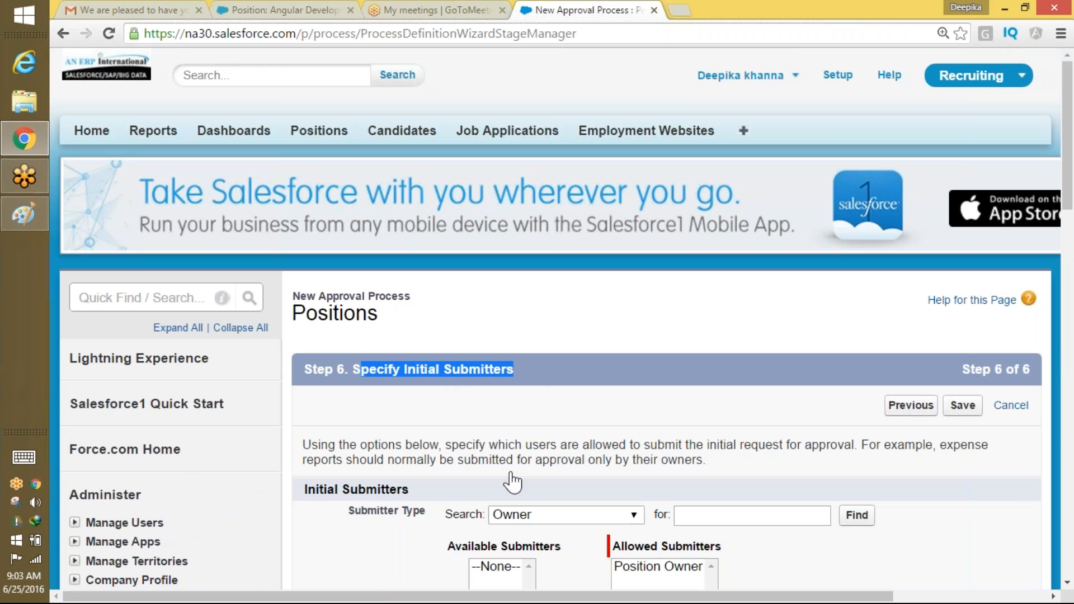
left_click_drag(530, 444, 855, 444)
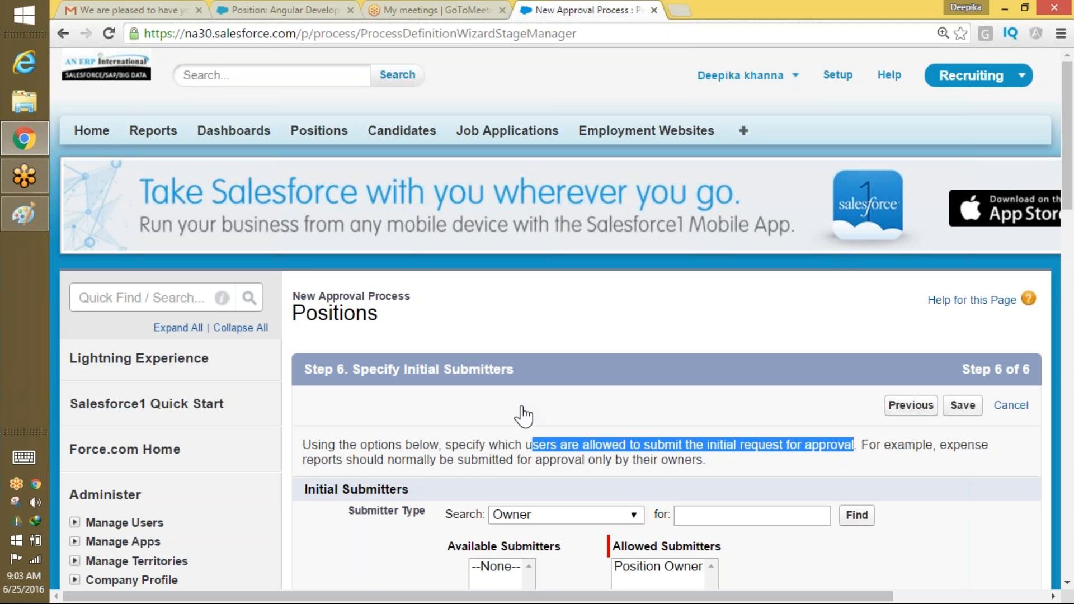
left_click_drag(306, 459, 707, 462)
left_click(709, 464)
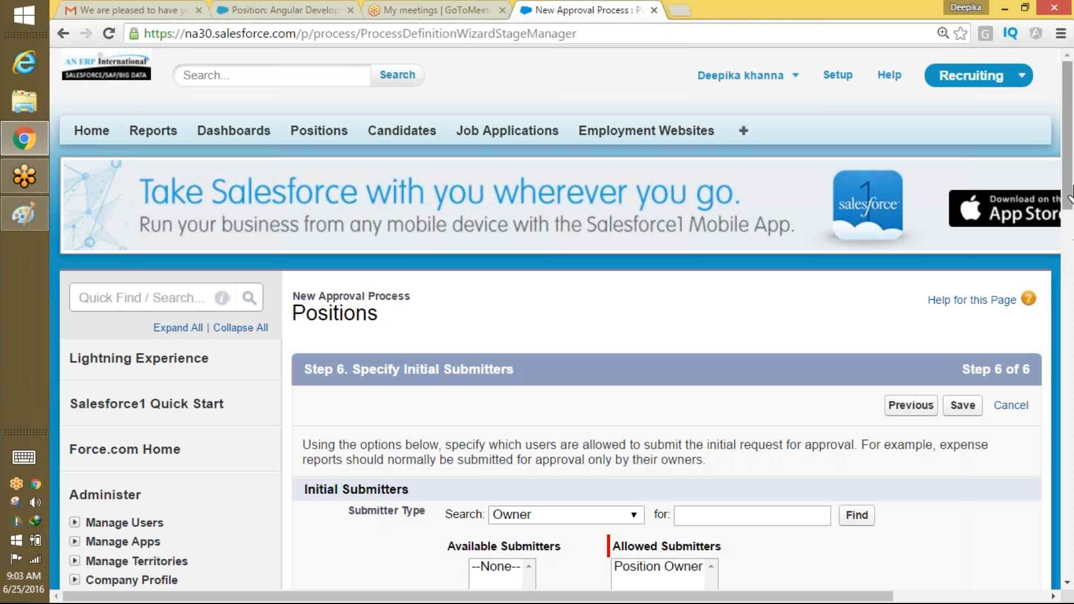
- Keep Position Owner as the allowed submitter, leave recalling of approval requests disabled, and save the approval process
left_click_drag(1073, 180, 1057, 265)
left_click(682, 272)
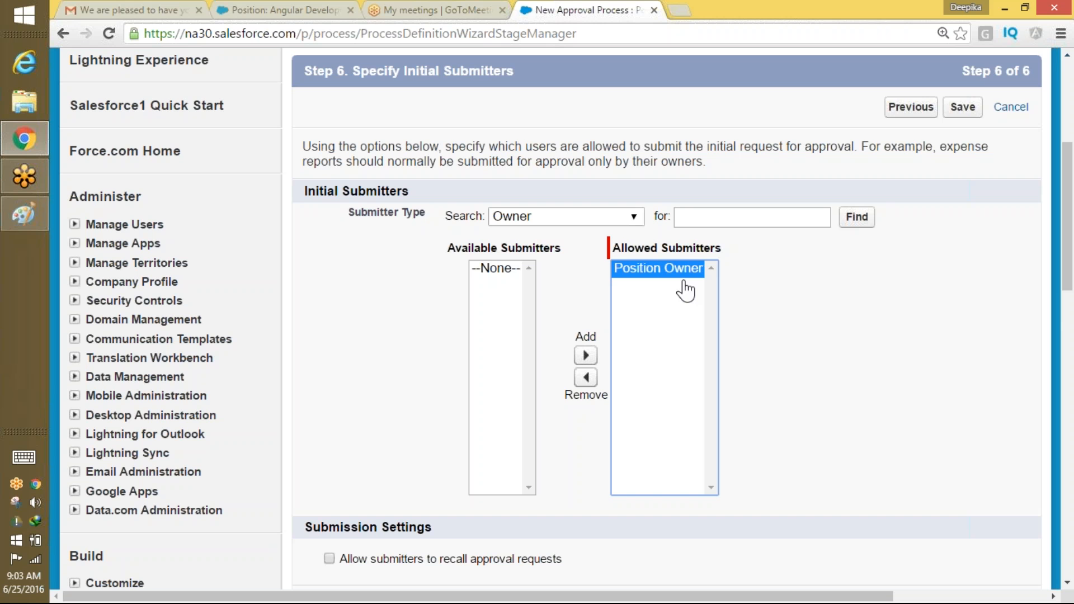
left_click_drag(1067, 179, 1058, 271)
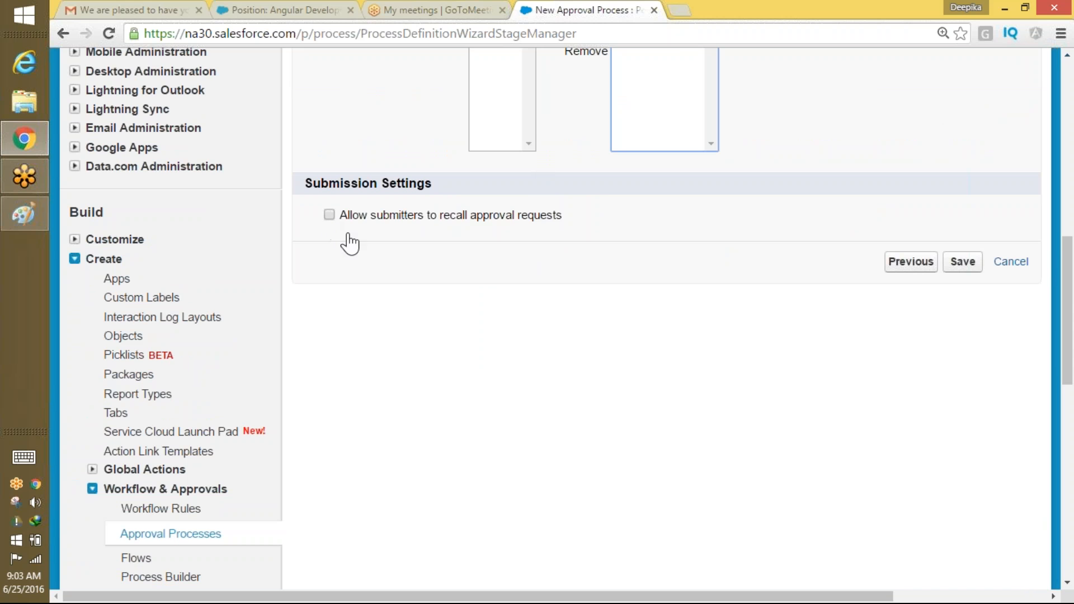
left_click(961, 263)
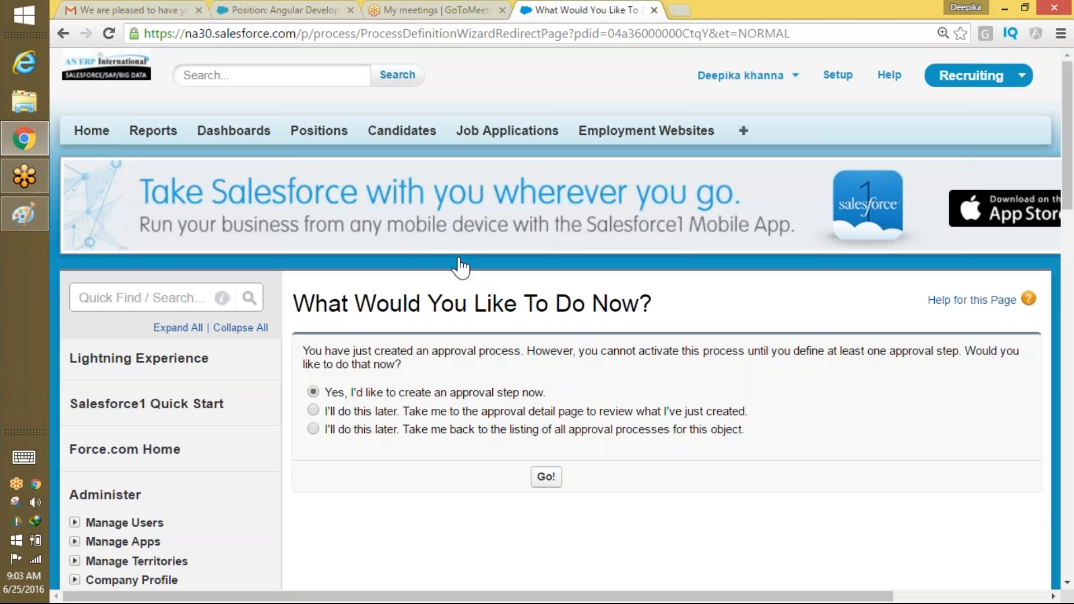
- Choose to create an approval step immediately and review the name and description instructions for it
left_click_drag(301, 303, 646, 307)
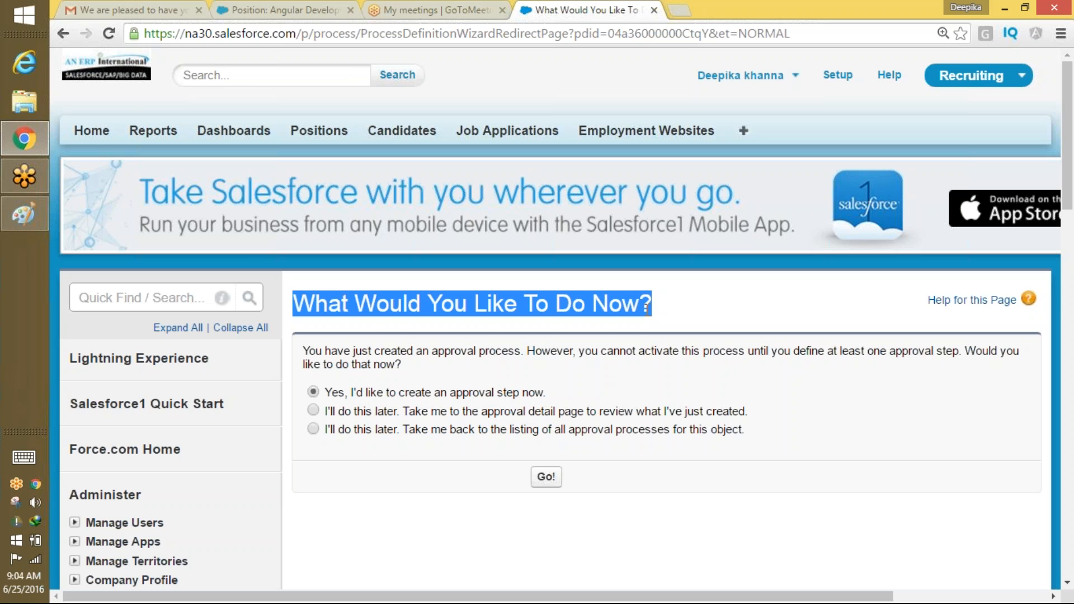
left_click(546, 477)
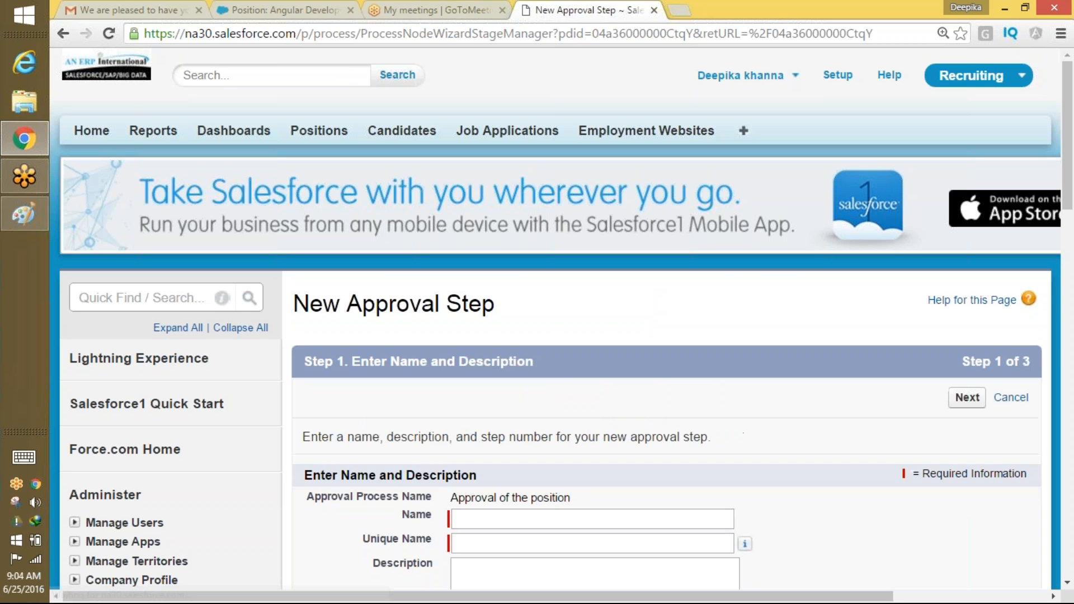
left_click_drag(1069, 196, 1069, 279)
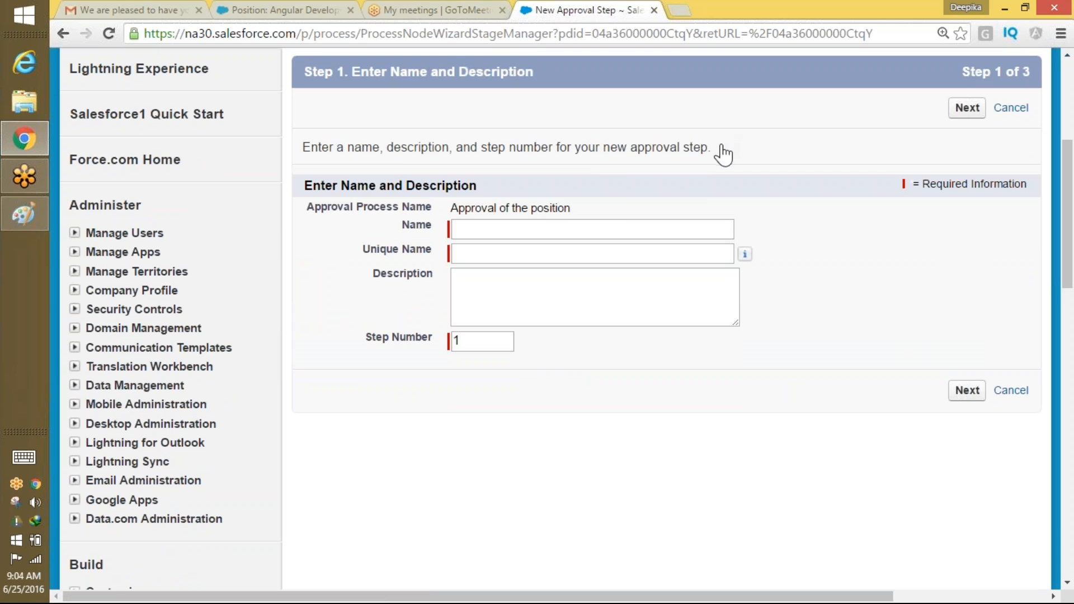
left_click_drag(715, 148, 299, 147)
left_click(611, 206)
- Name the approval step "Greater then 100K", accept the generated unique name and step number 1, and continue to the step criteria
left_click(560, 234)
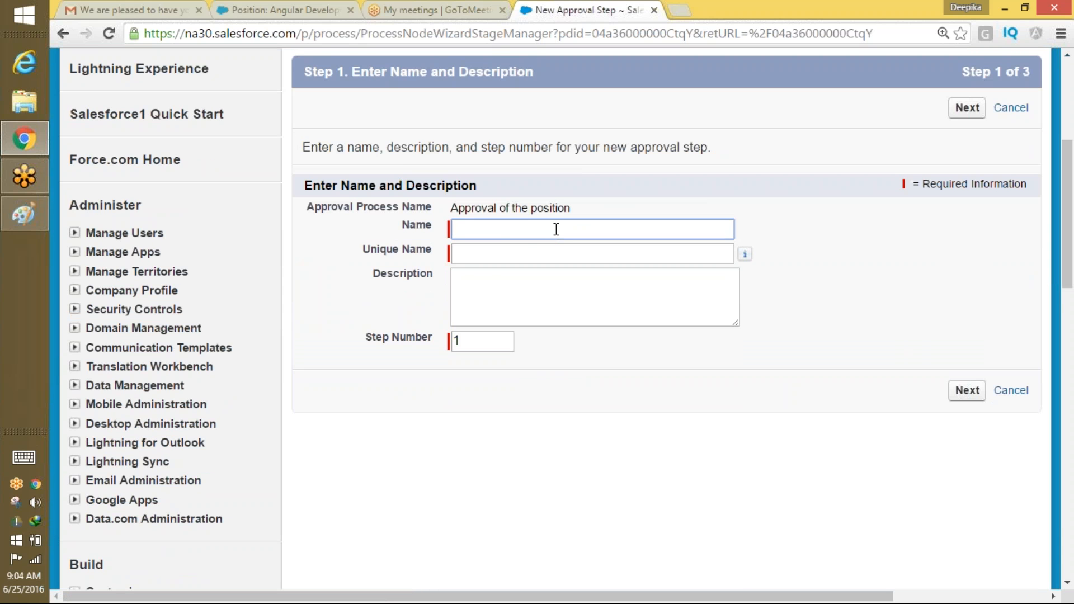
left_click(550, 230)
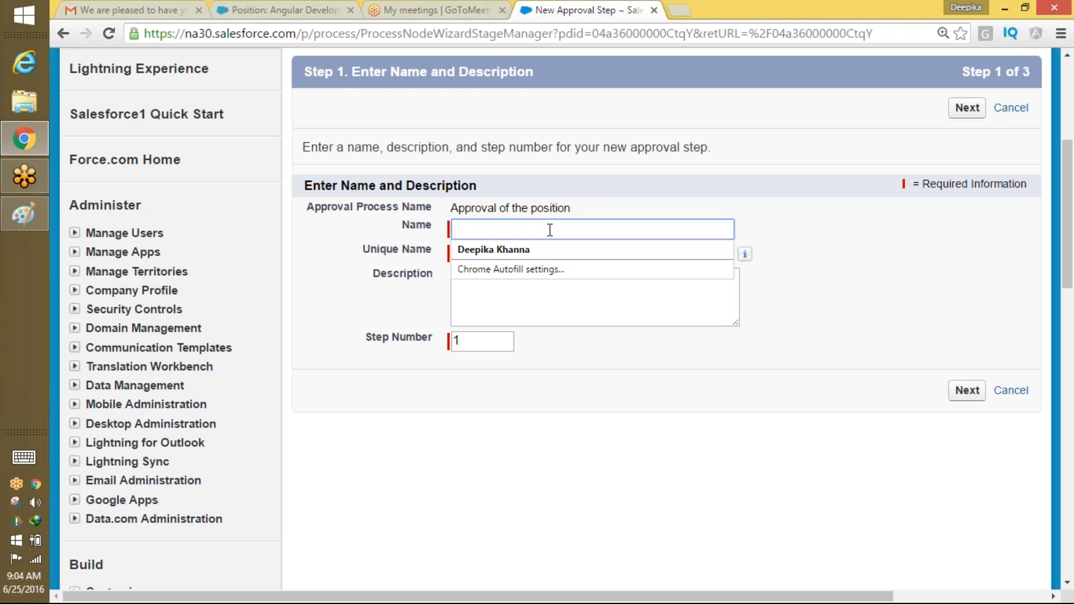
type("Greater")
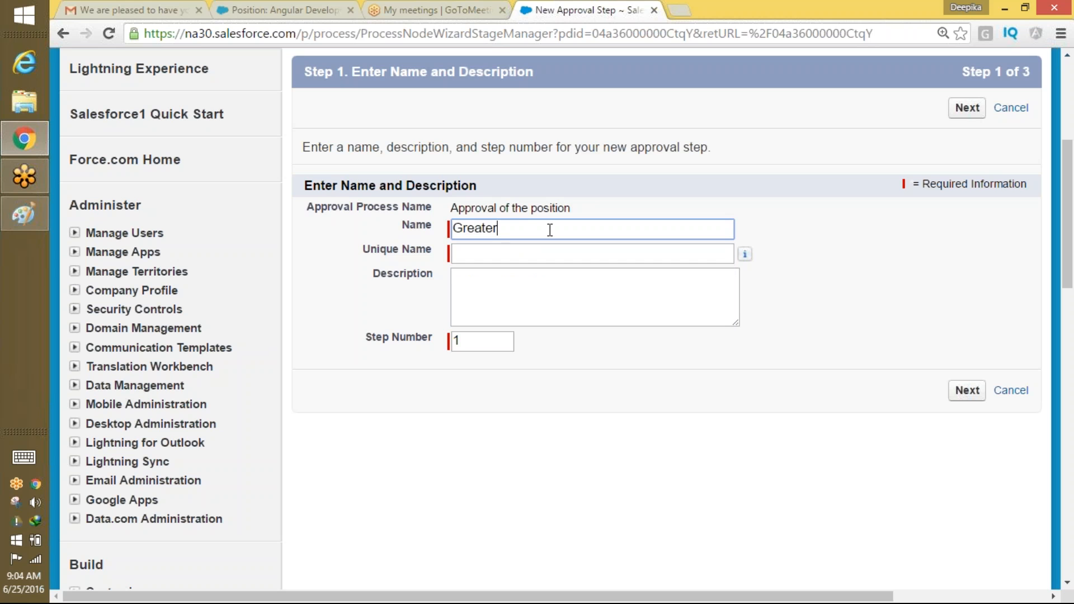
type(" then 100L")
key("BackSpace")
type("K")
key("Tab")
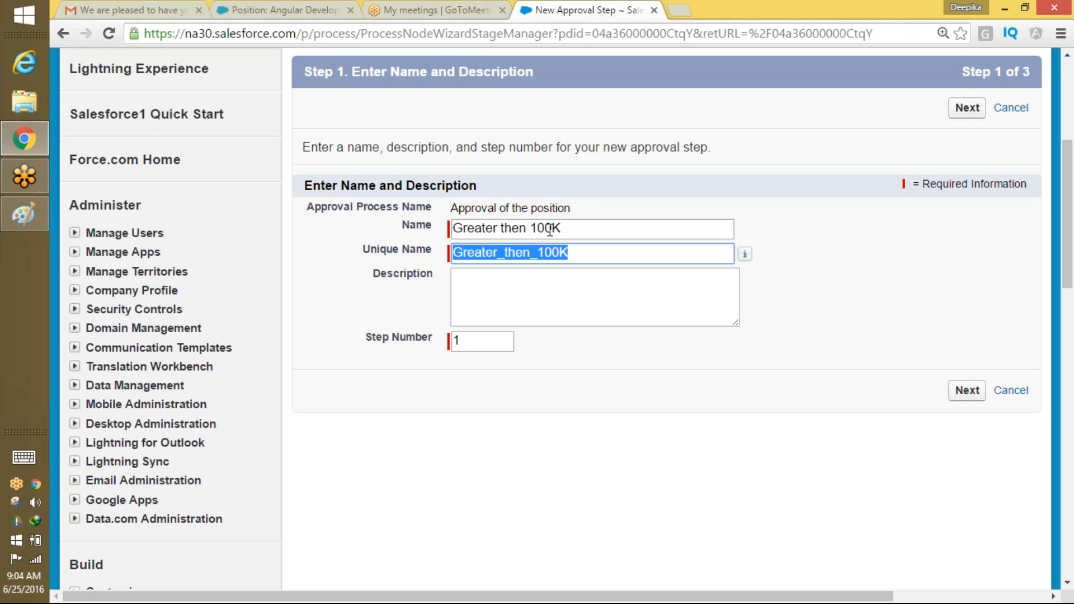
left_click(968, 392)
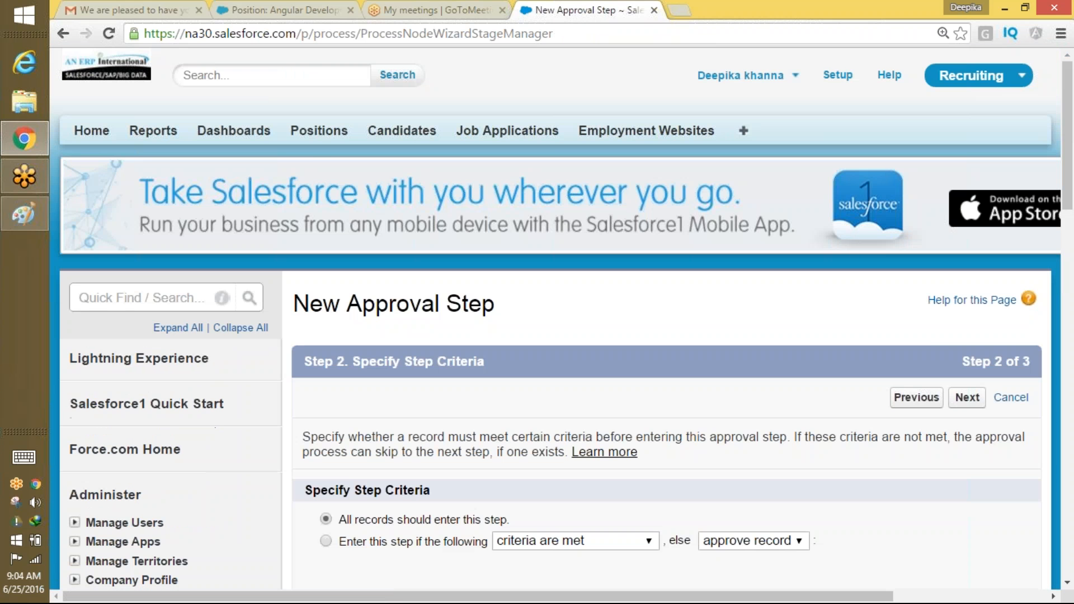
- Make records enter this approval step only if criteria are met, with approve record as the alternative
left_click_drag(1070, 140, 1068, 220)
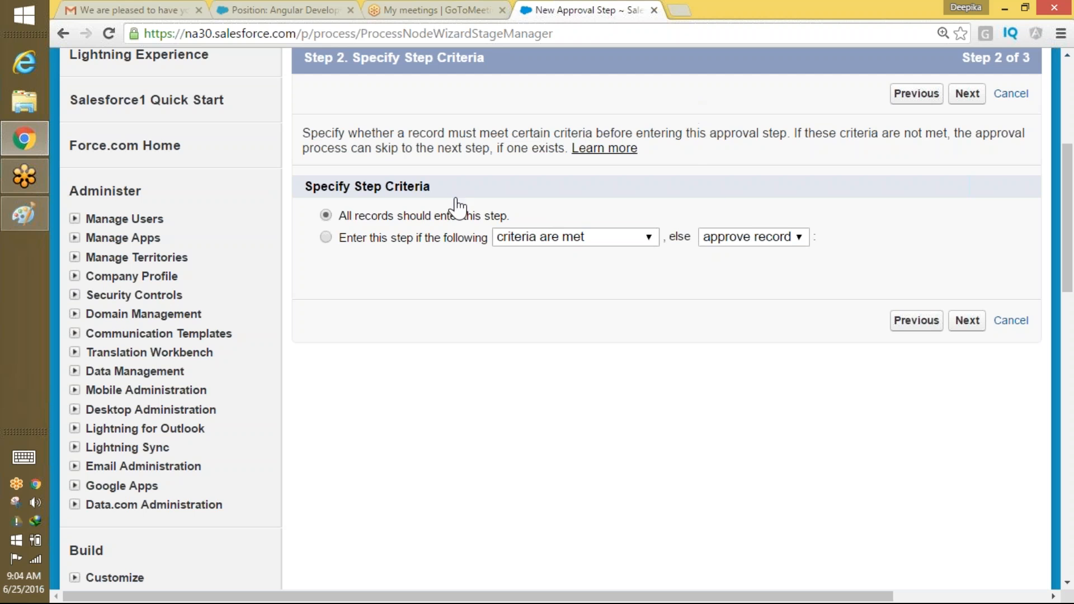
left_click(325, 238)
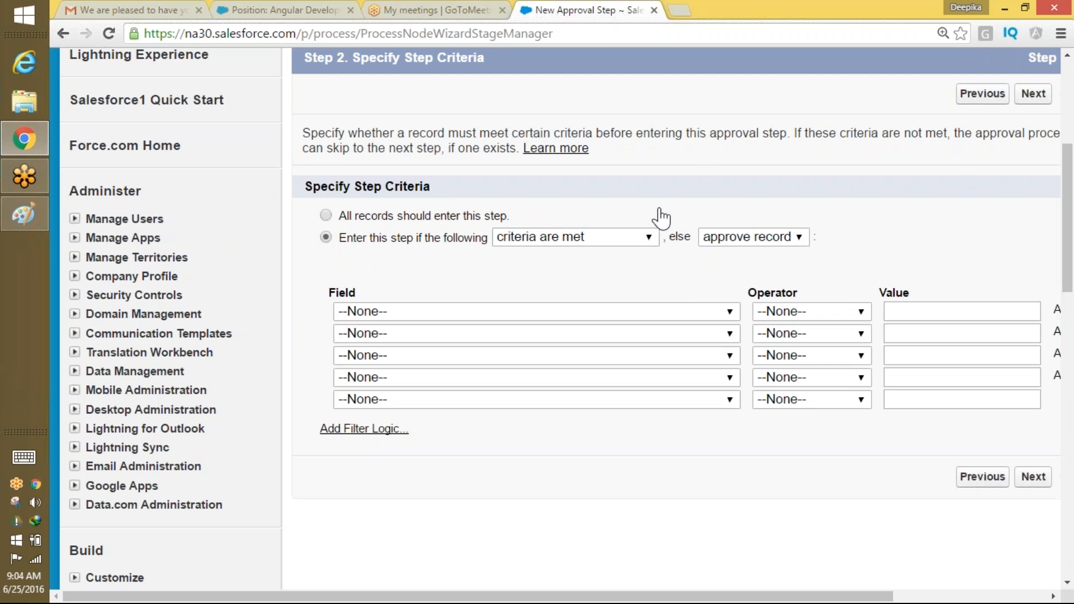
left_click(326, 216)
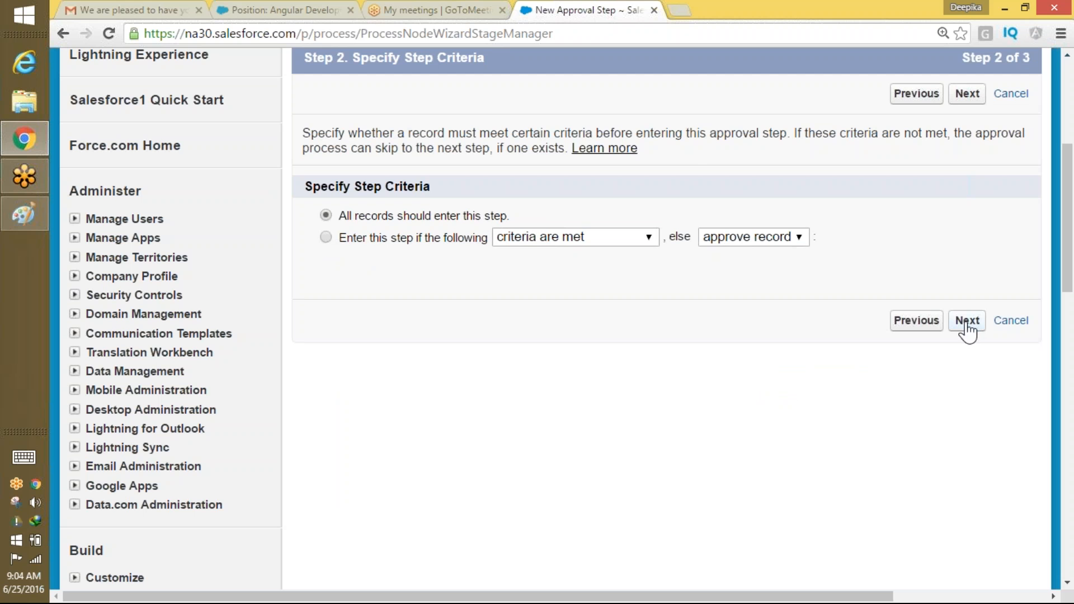
left_click(326, 238)
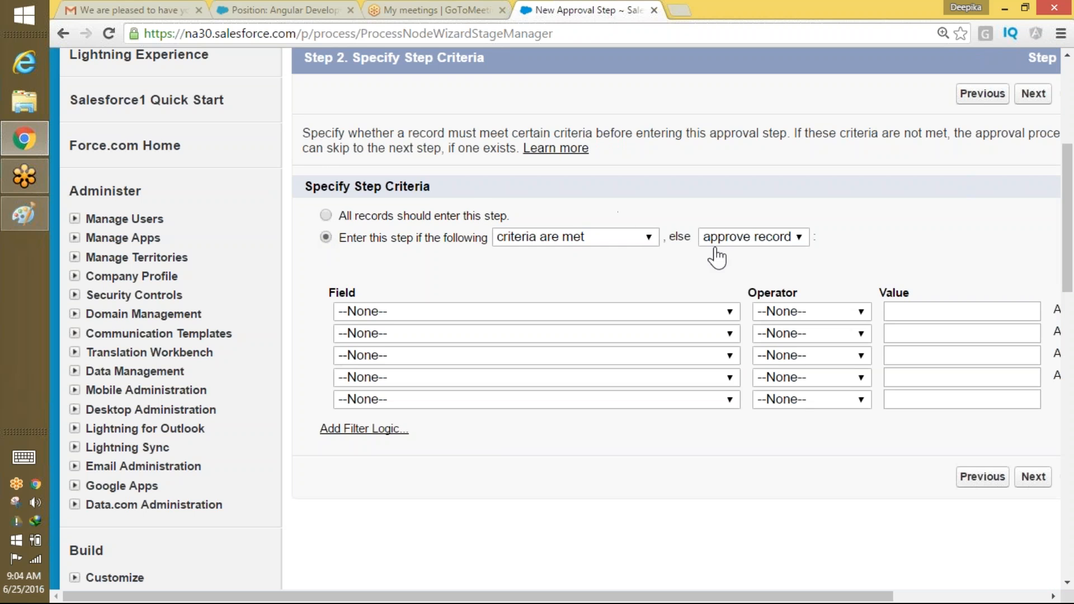
left_click(734, 238)
left_click(734, 241)
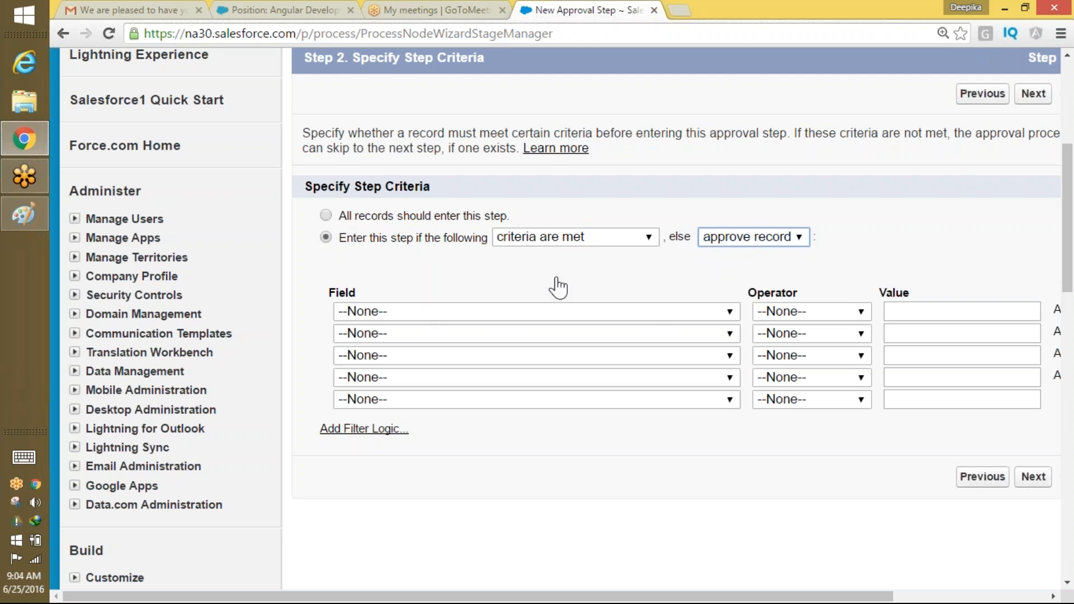
- Define the step criterion as Position: Max Pay greater than 100000 and proceed to approver selection
left_click(653, 321)
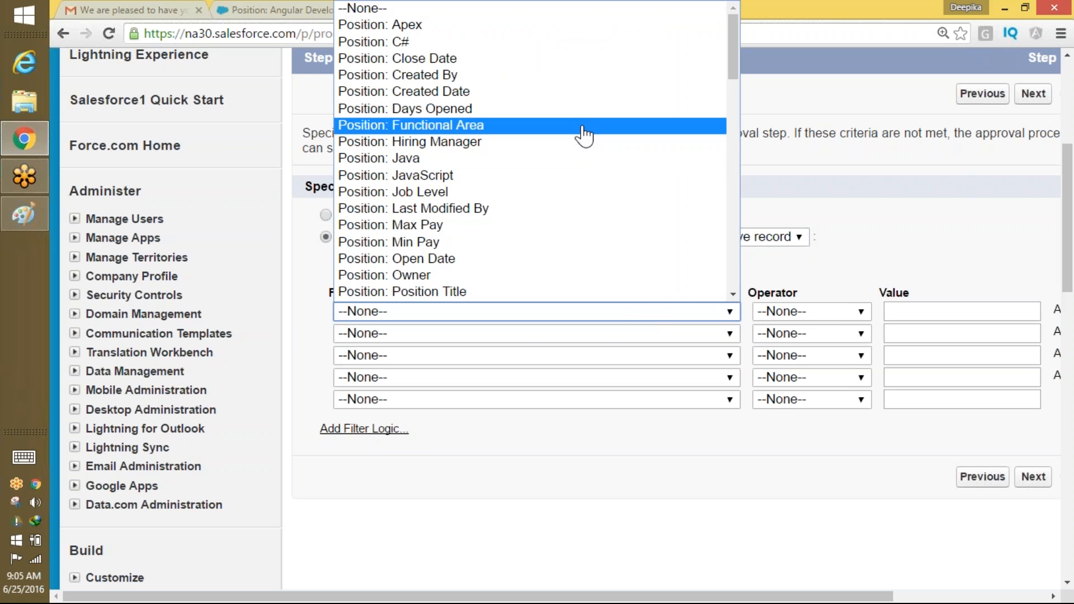
left_click(520, 225)
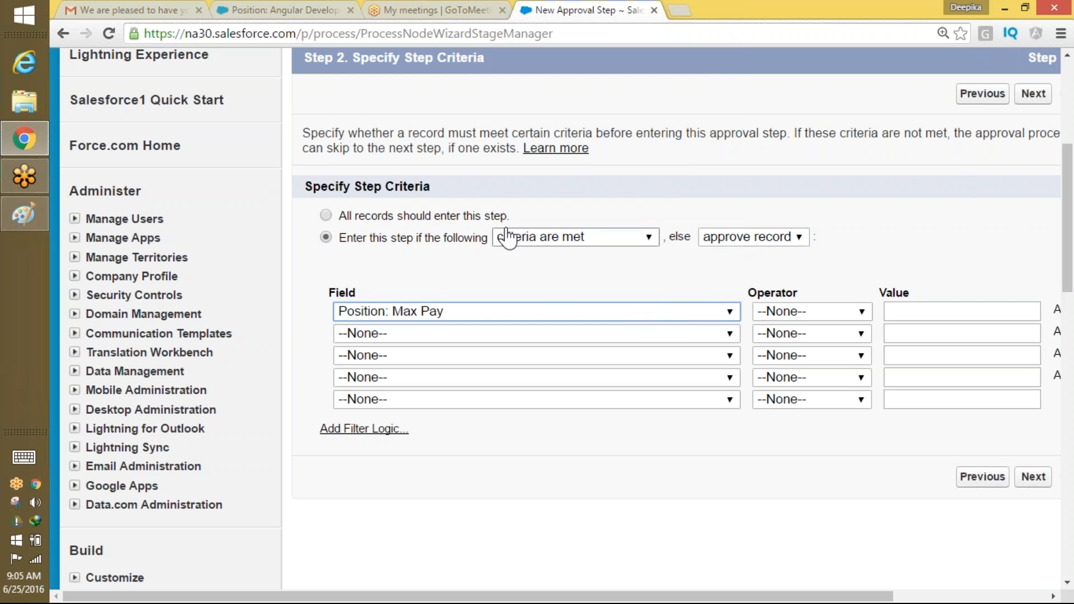
left_click(845, 316)
left_click(810, 393)
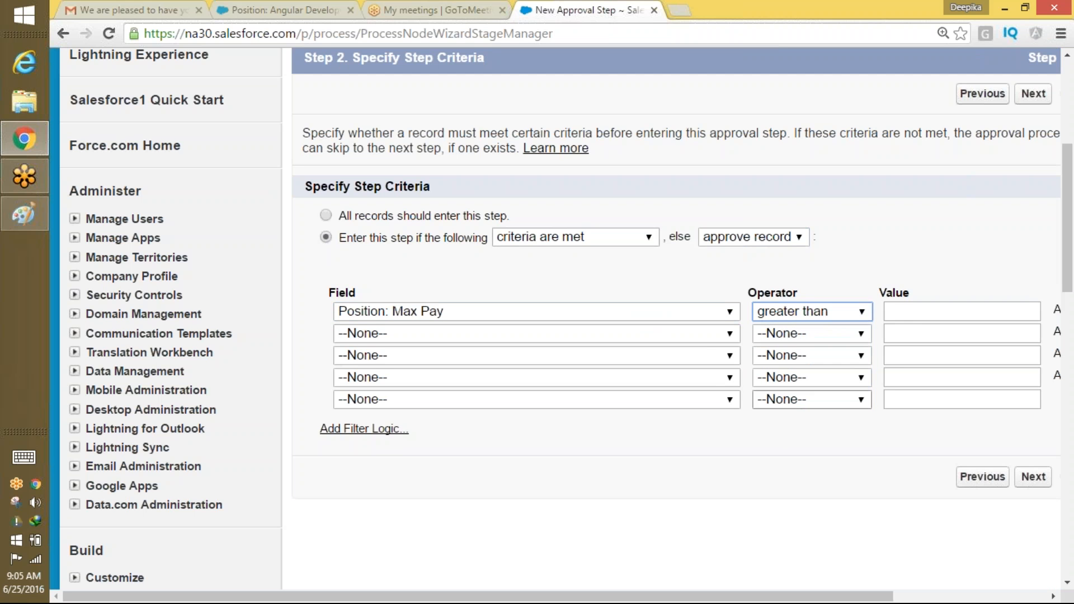
left_click(921, 327)
left_click(907, 311)
type("1000")
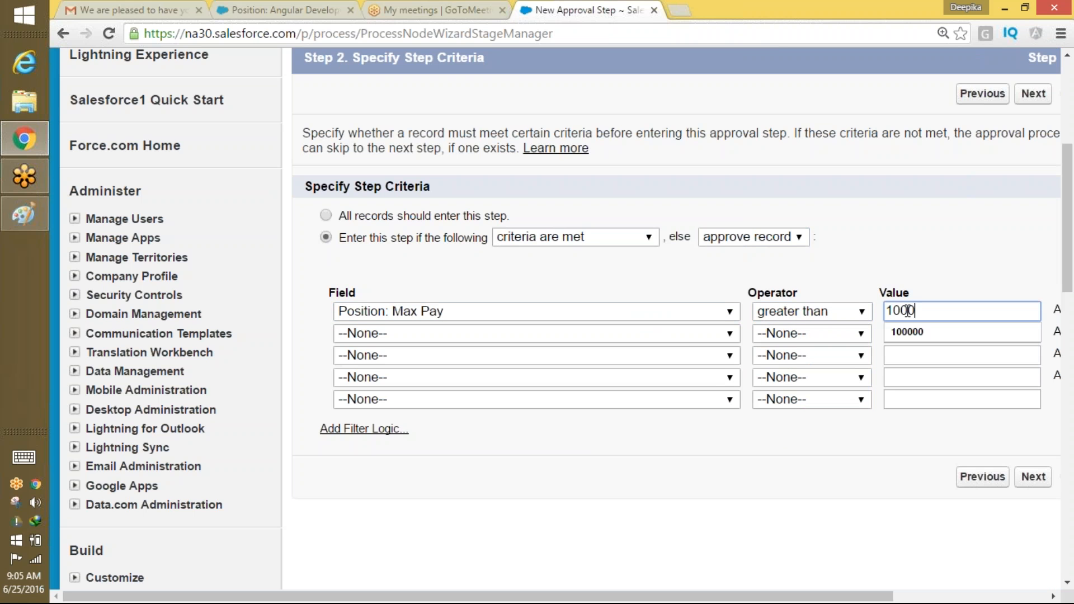
type("00")
left_click(1033, 476)
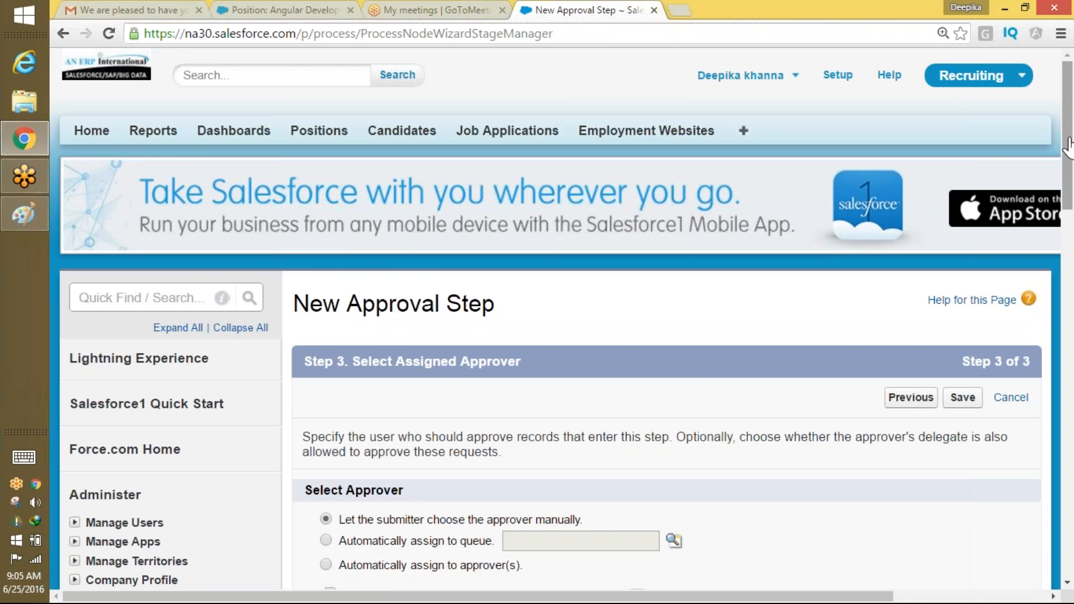
- Automatically assign the step to the SVP, Sales & Marketing user as approver and save the approval step
left_click_drag(1069, 147, 1059, 225)
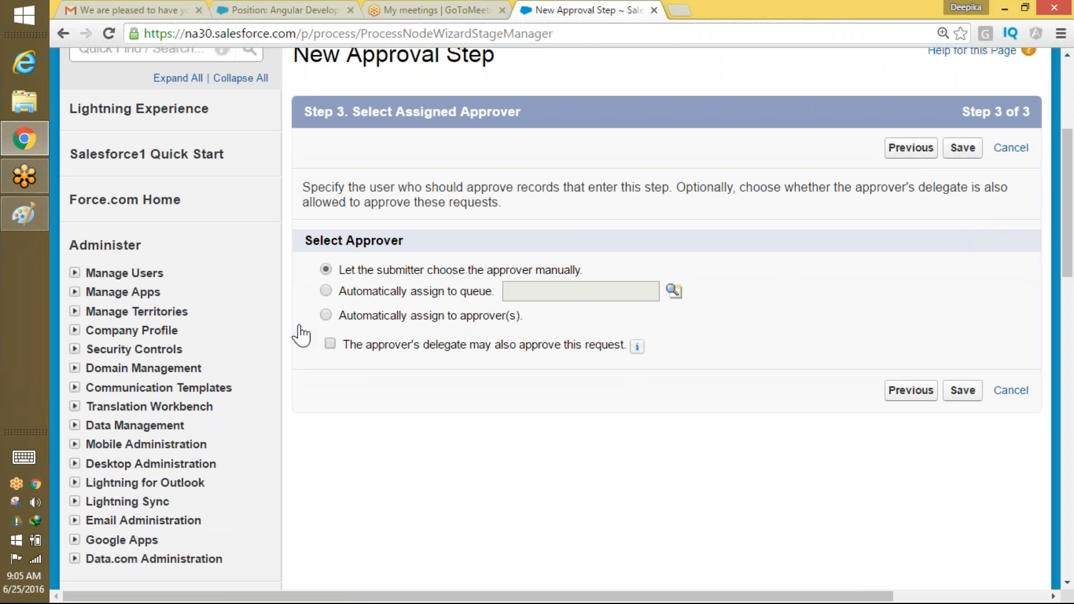
left_click(326, 316)
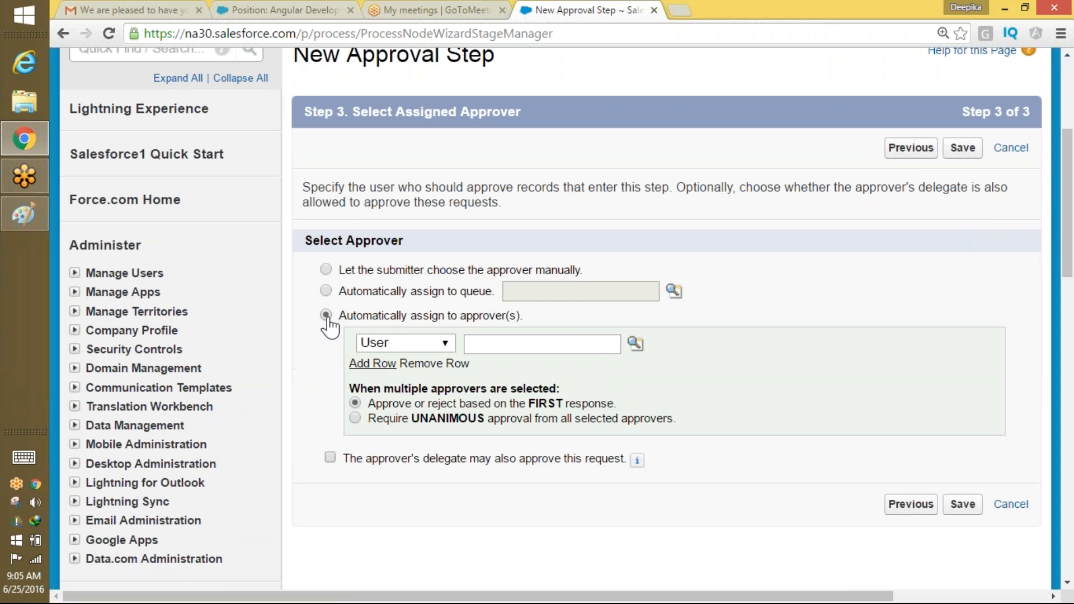
left_click(635, 344)
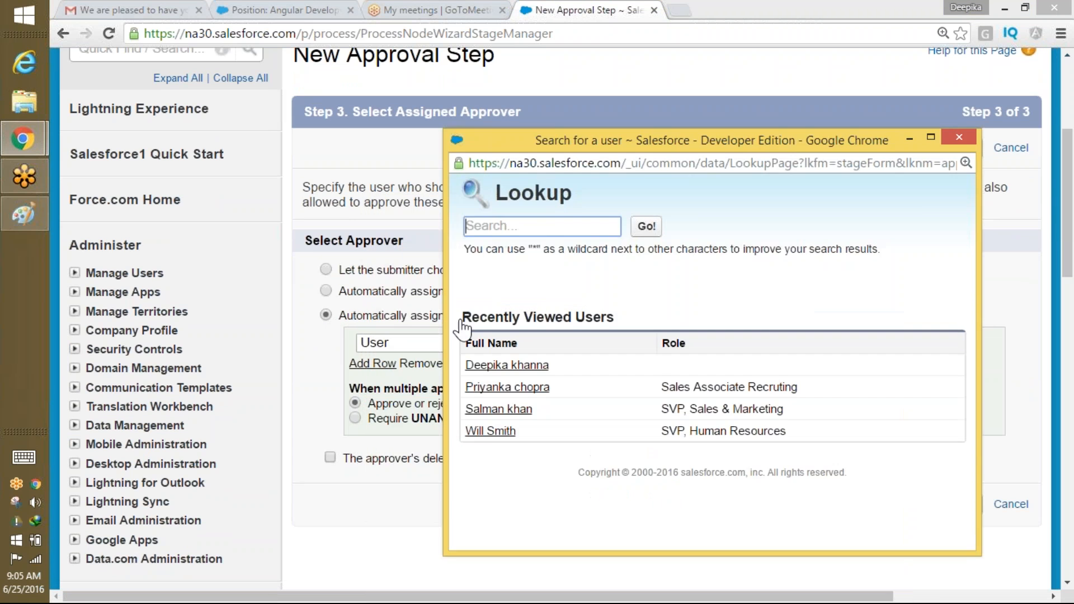
left_click(513, 413)
left_click(961, 335)
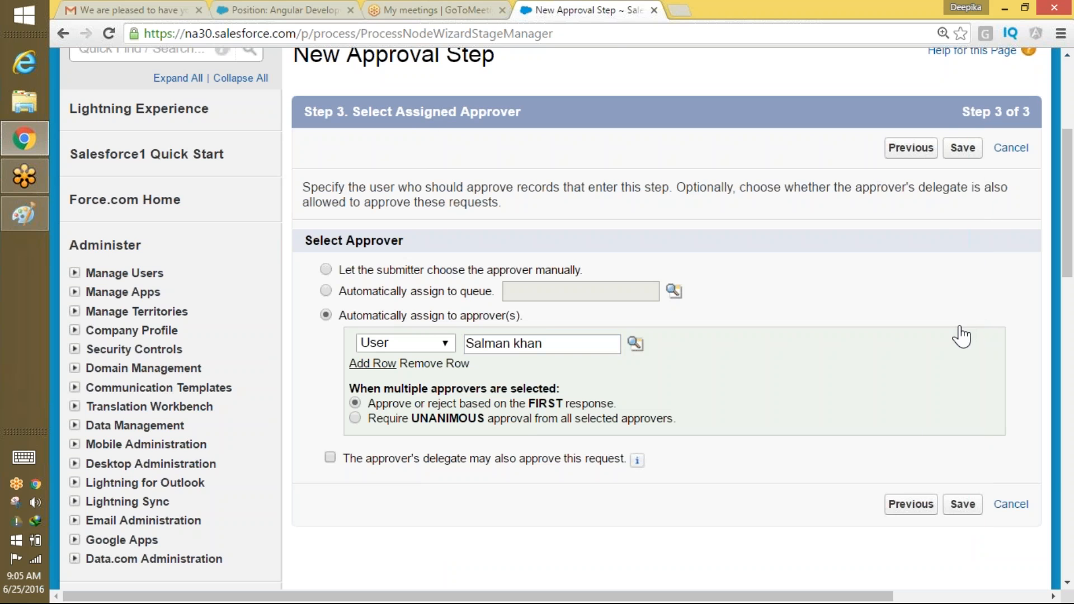
left_click(962, 504)
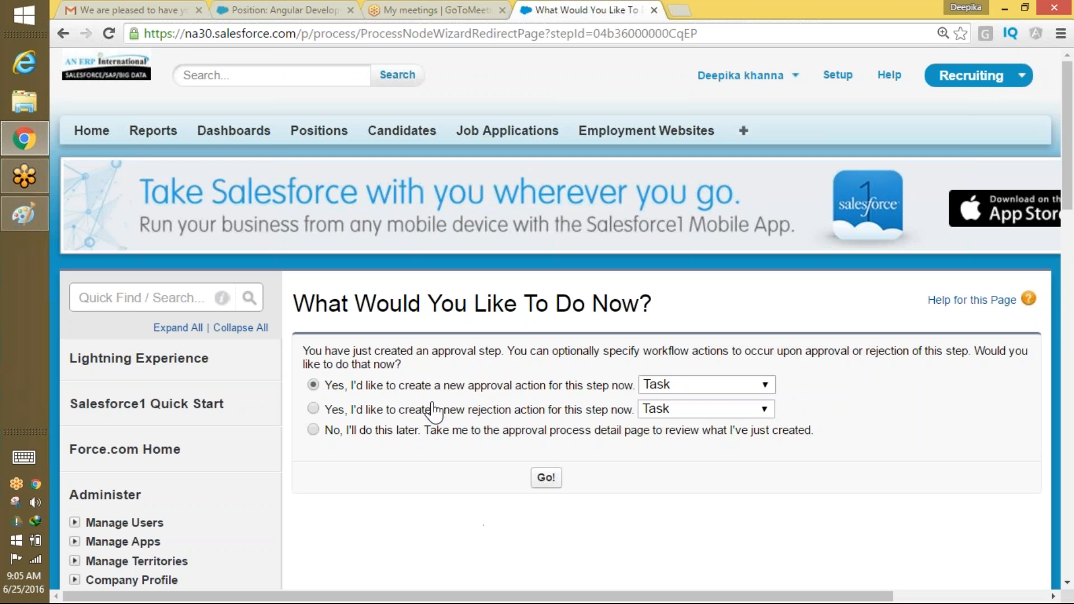
- Postpone creating workflow actions and review the new approval step on the process detail page
left_click(313, 429)
left_click(545, 477)
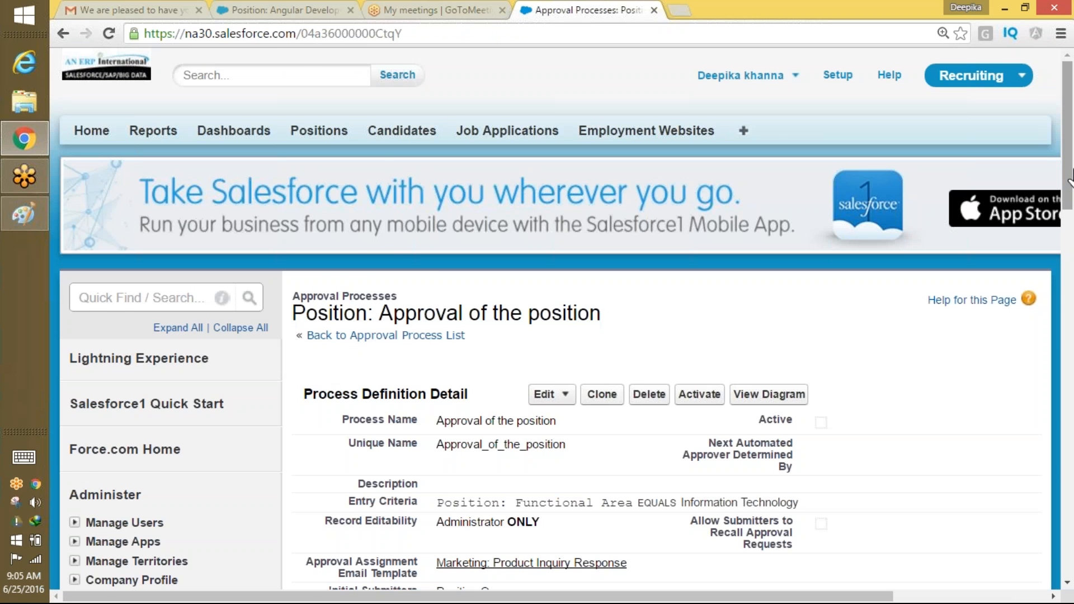
left_click_drag(1068, 179, 1057, 288)
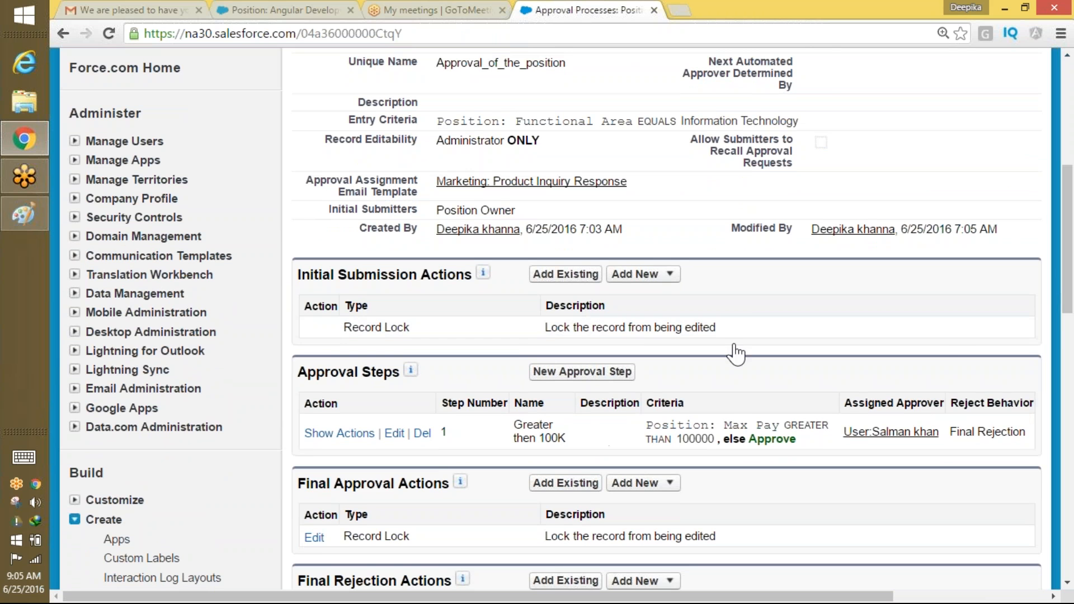
- Open the approval process diagram in a maximized window and examine the process's entry criteria
left_click_drag(1068, 302, 1067, 237)
left_click(789, 250)
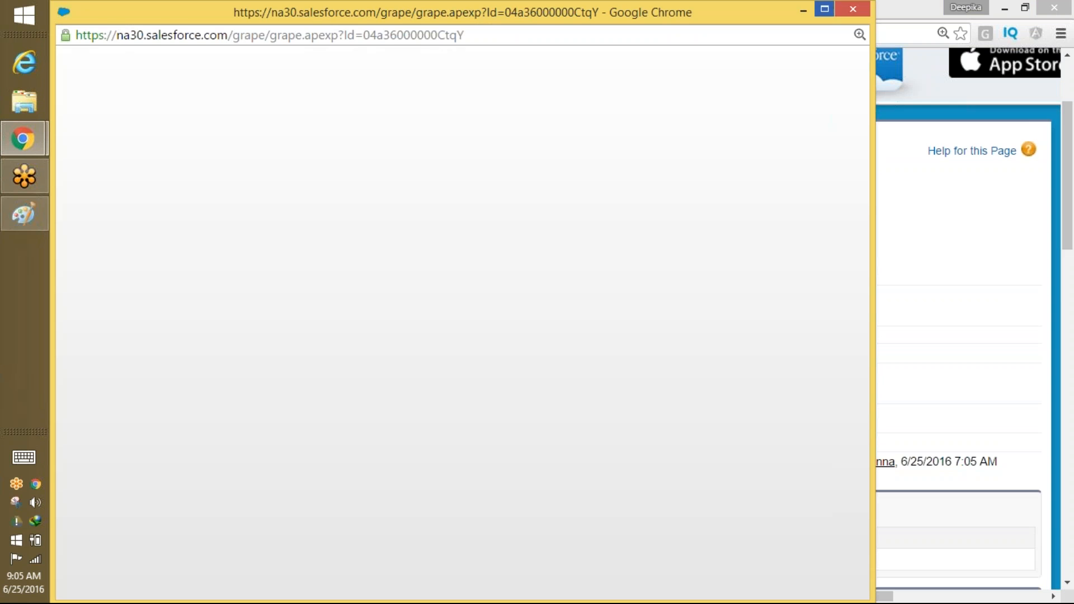
left_click(825, 9)
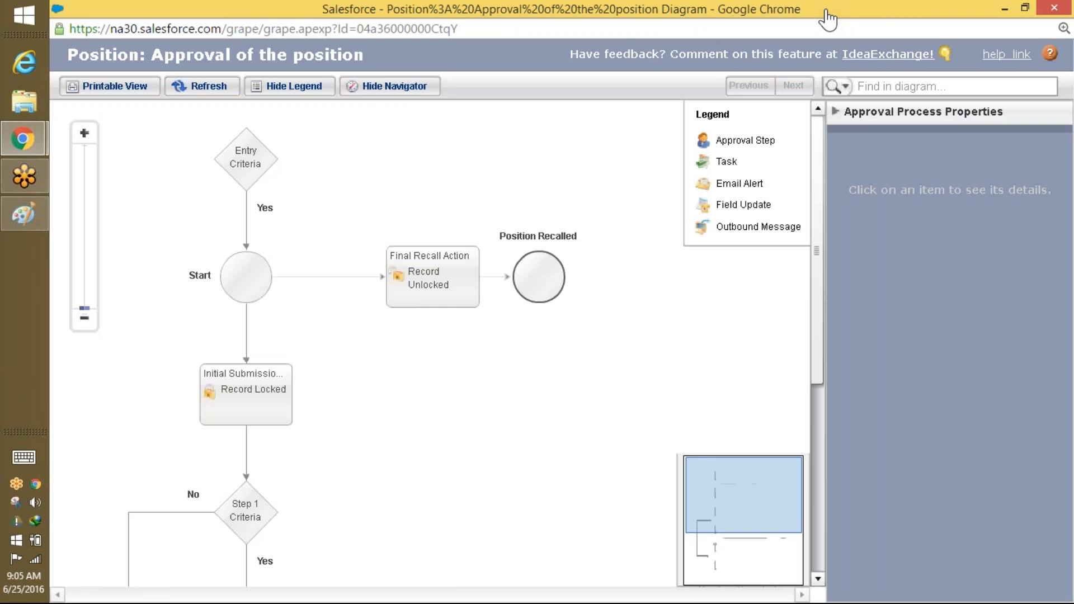
left_click(246, 162)
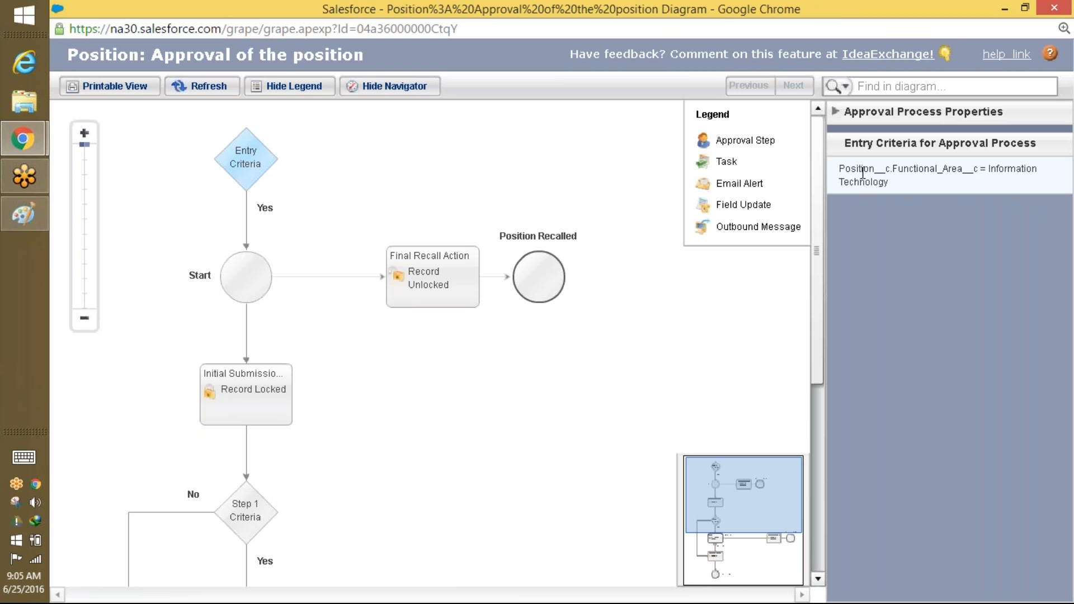
left_click_drag(845, 169, 964, 175)
left_click(918, 176)
left_click_drag(996, 167, 996, 195)
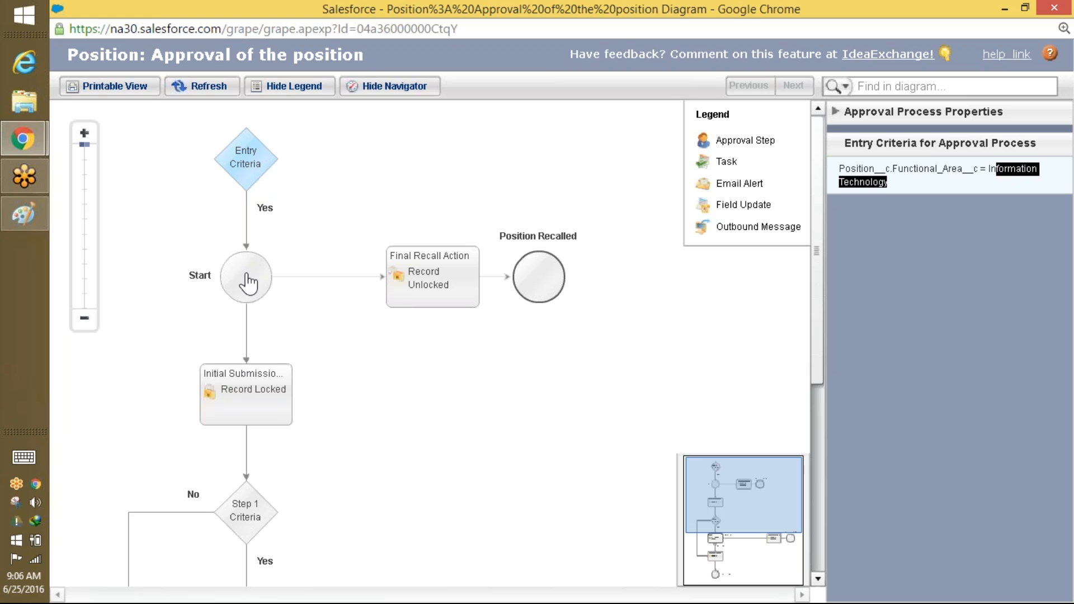
- Examine the diagram's initial submission action, final recall action and entry criteria branch
left_click(206, 390)
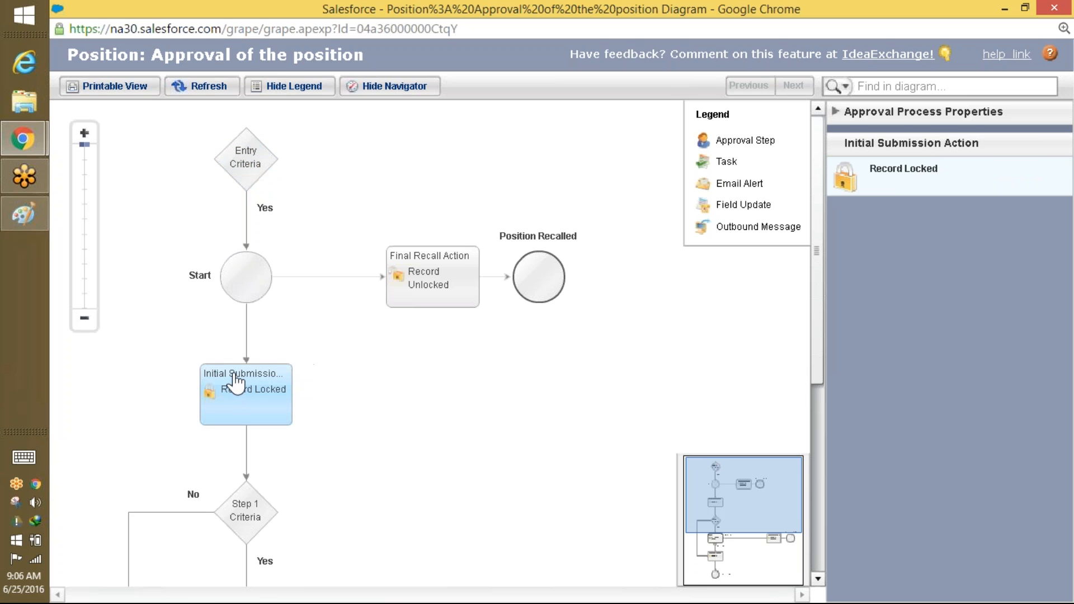
left_click(456, 292)
left_click(257, 185)
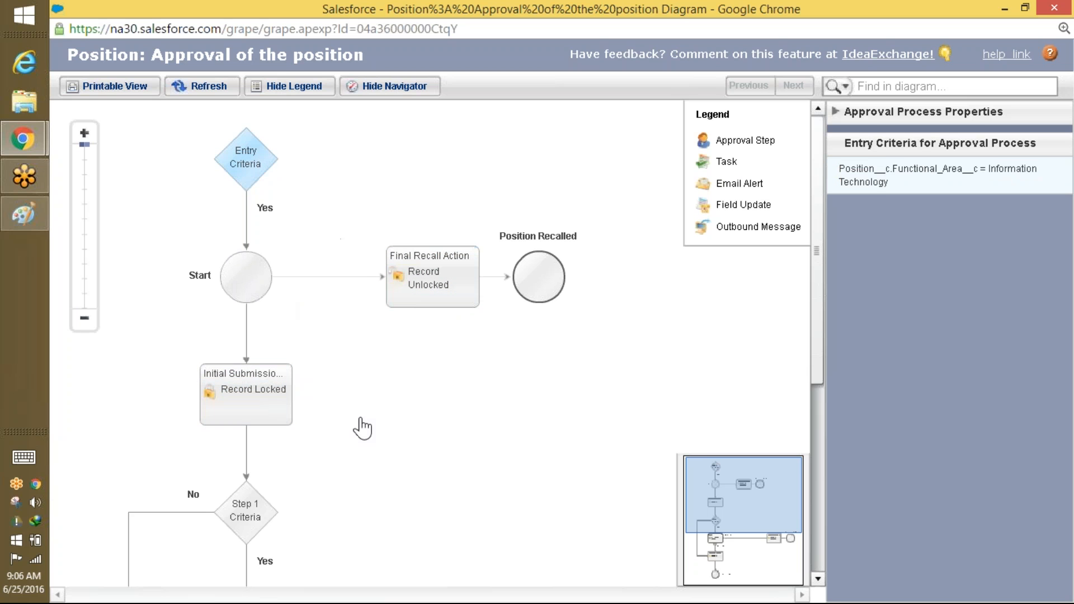
left_click(464, 285)
- Inspect the Step 1 entry criteria and the required approver of the Greater then 100K step in the diagram
left_click_drag(818, 328, 808, 438)
left_click(246, 307)
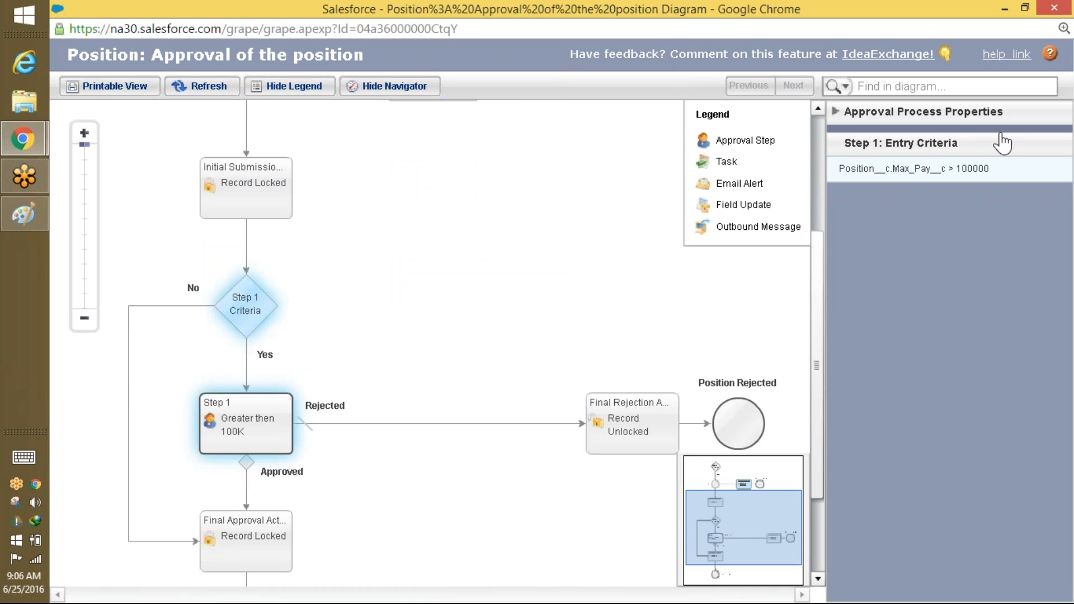
left_click_drag(1013, 168, 965, 171)
left_click(246, 414)
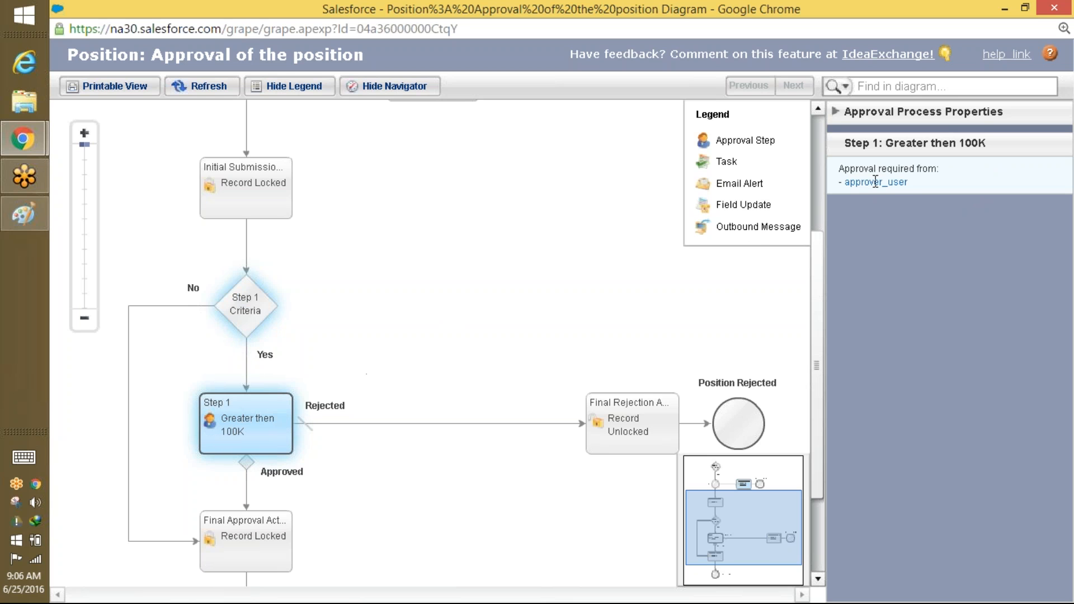
left_click(263, 305)
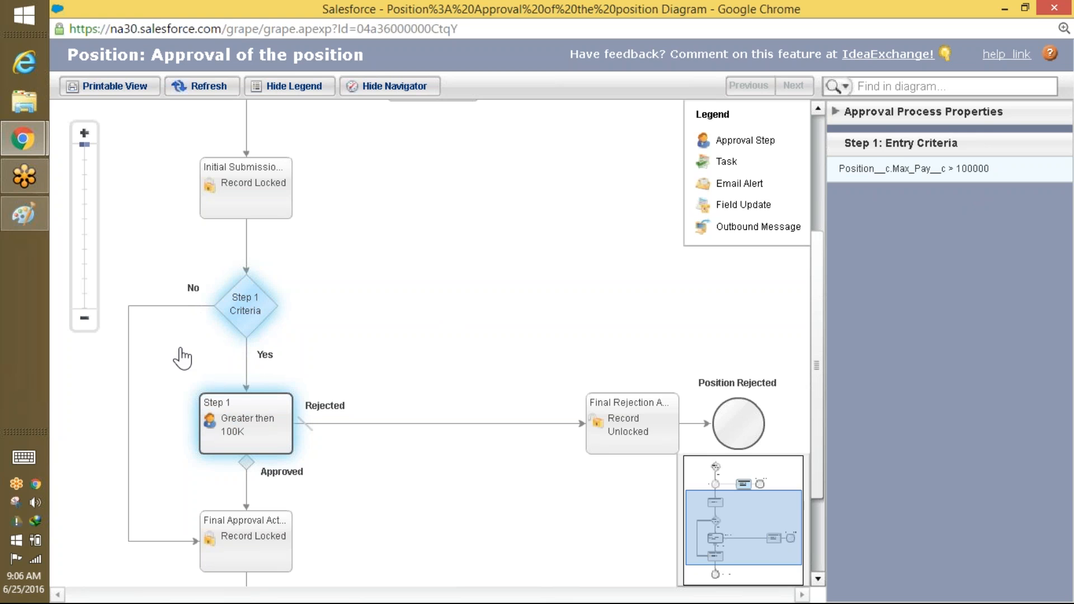
left_click(255, 414)
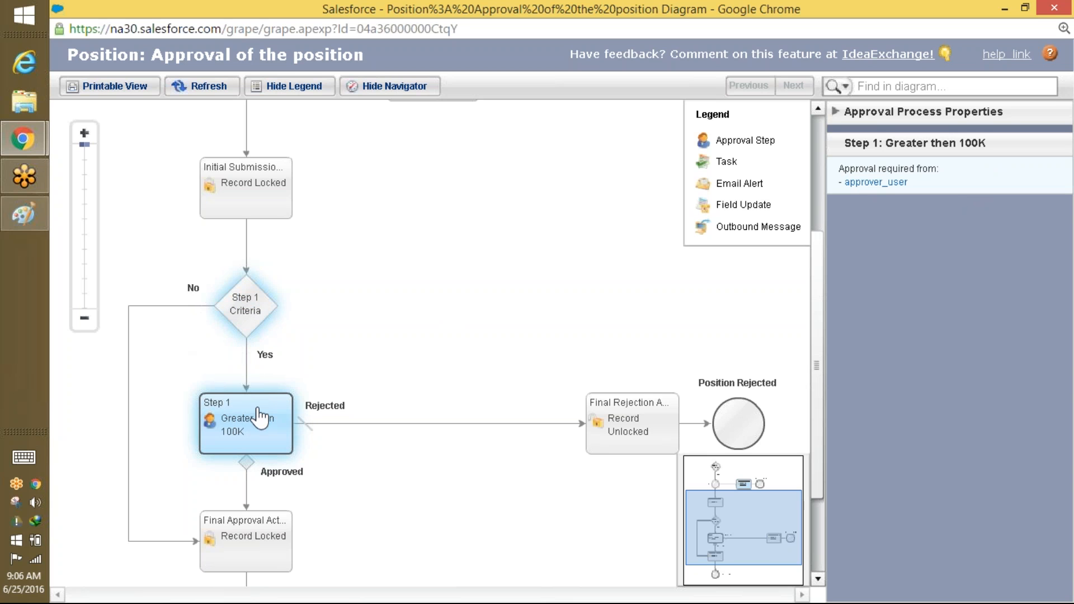
left_click(247, 307)
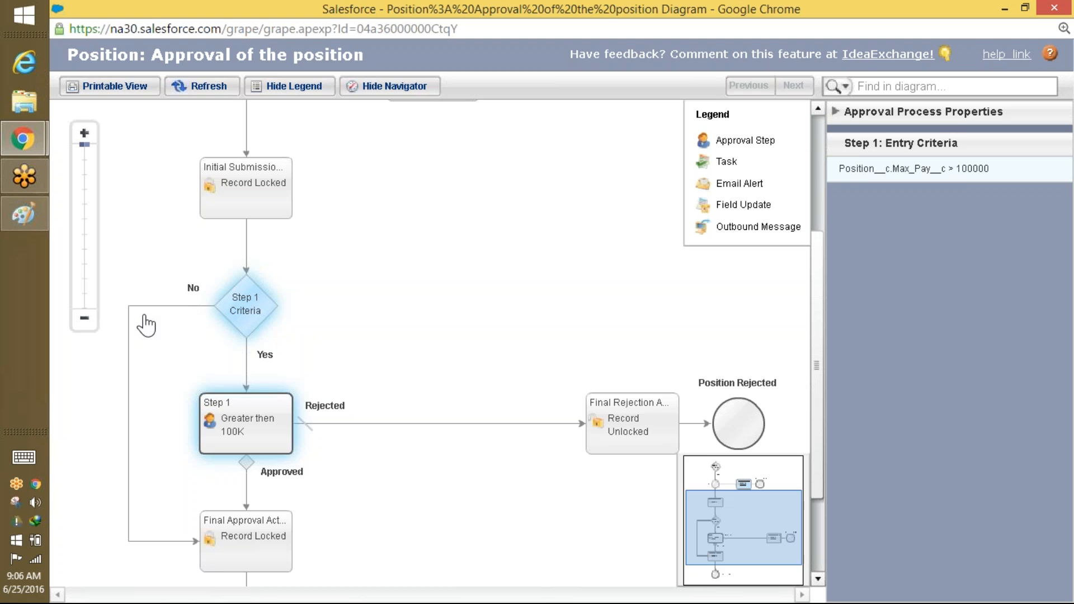
- Trace the diagram from the Step 1 criteria to the final approval and final rejection actions
left_click(227, 554)
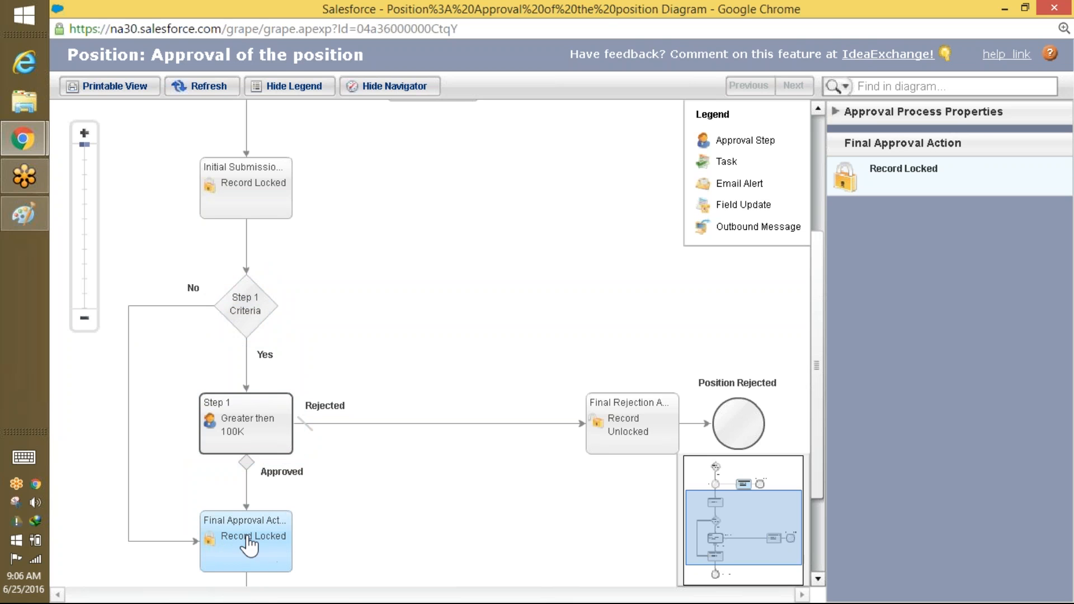
left_click(282, 448)
left_click(220, 316)
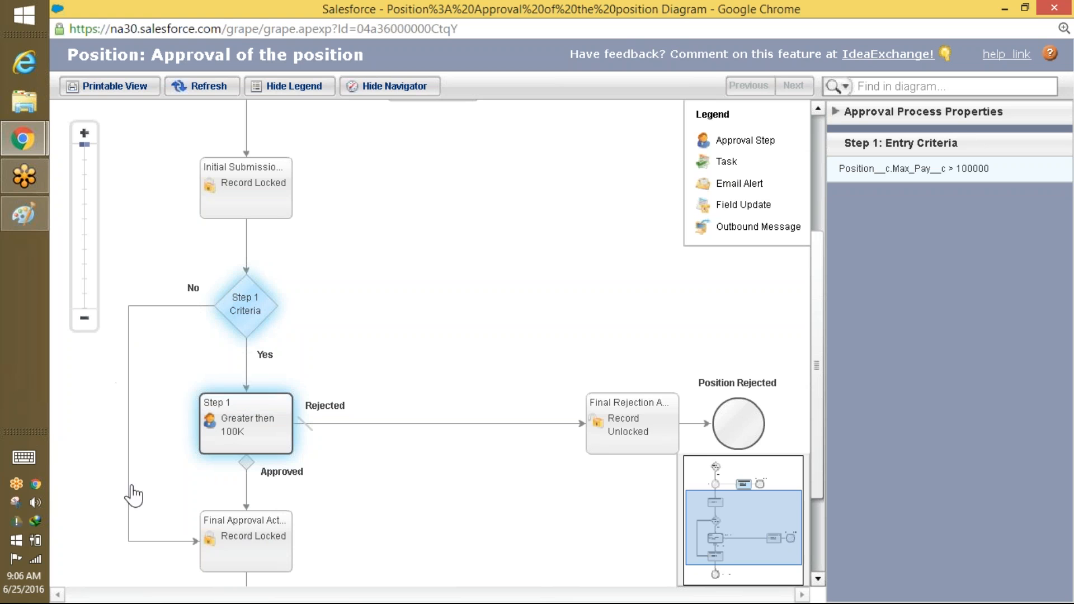
left_click(207, 557)
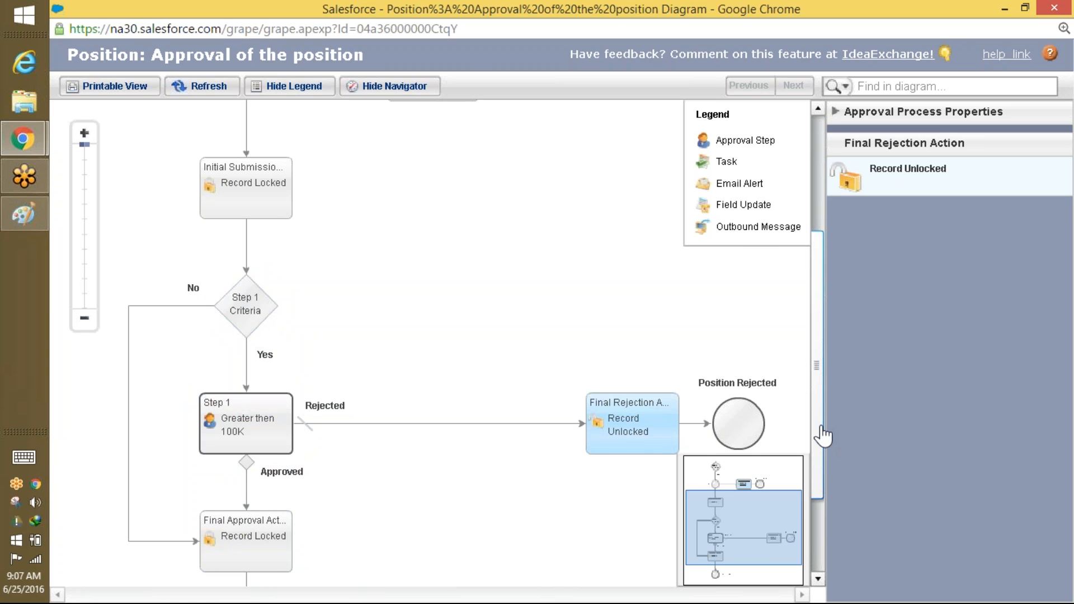
- Review the flow again from the process entry criteria through the Step 1 criteria to its approver
left_click_drag(818, 434, 839, 290)
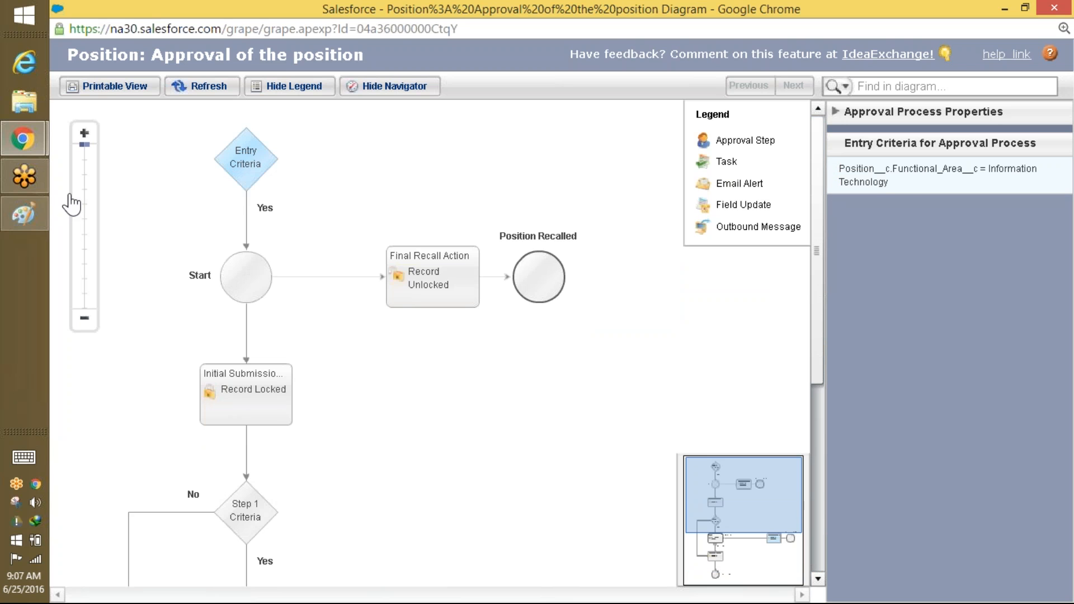
left_click(240, 516)
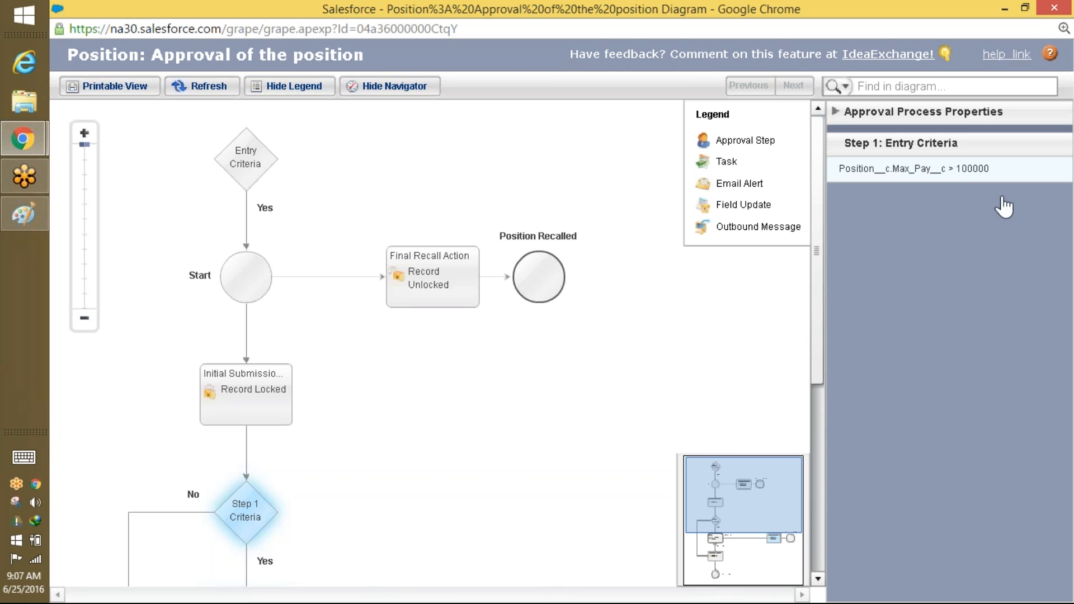
left_click_drag(990, 169, 839, 169)
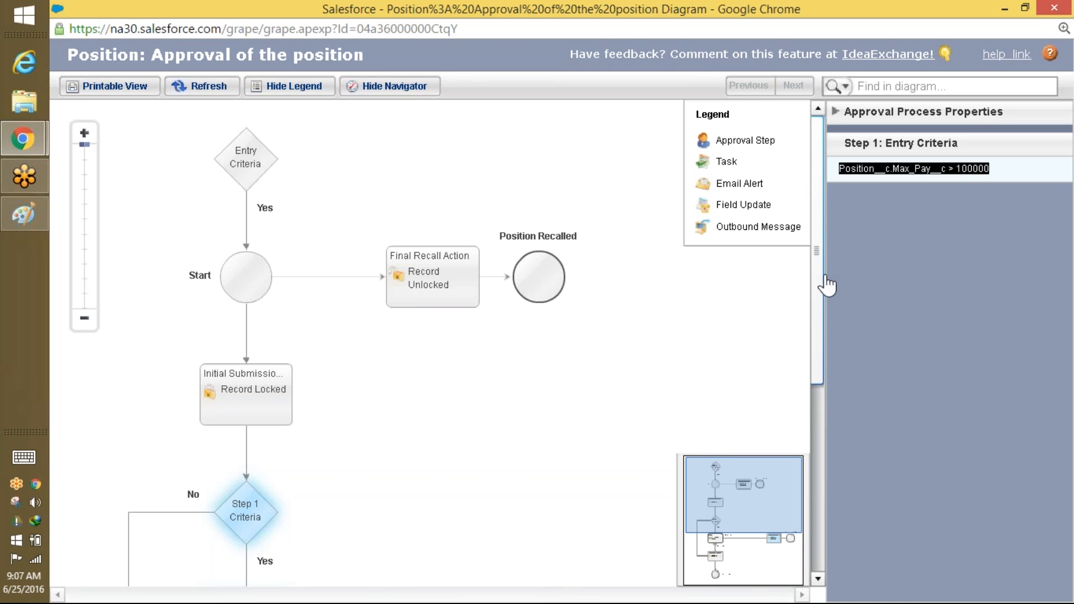
left_click_drag(826, 282, 805, 357)
left_click(212, 515)
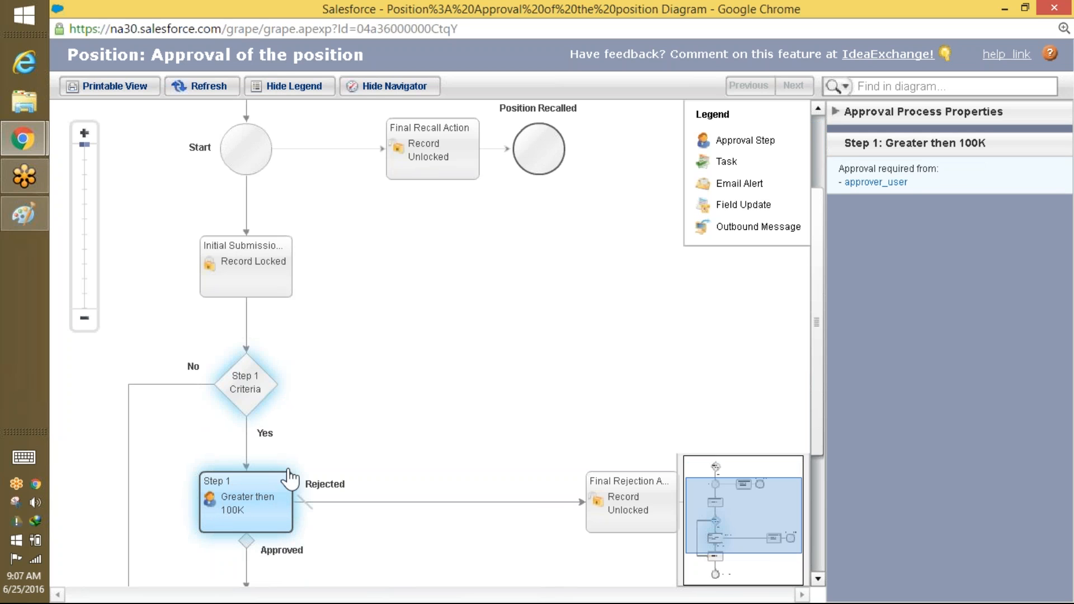
- Inspect the Step 1 criteria, the Greater then 100K step's approver and the final rejection action in the diagram
left_click(281, 507)
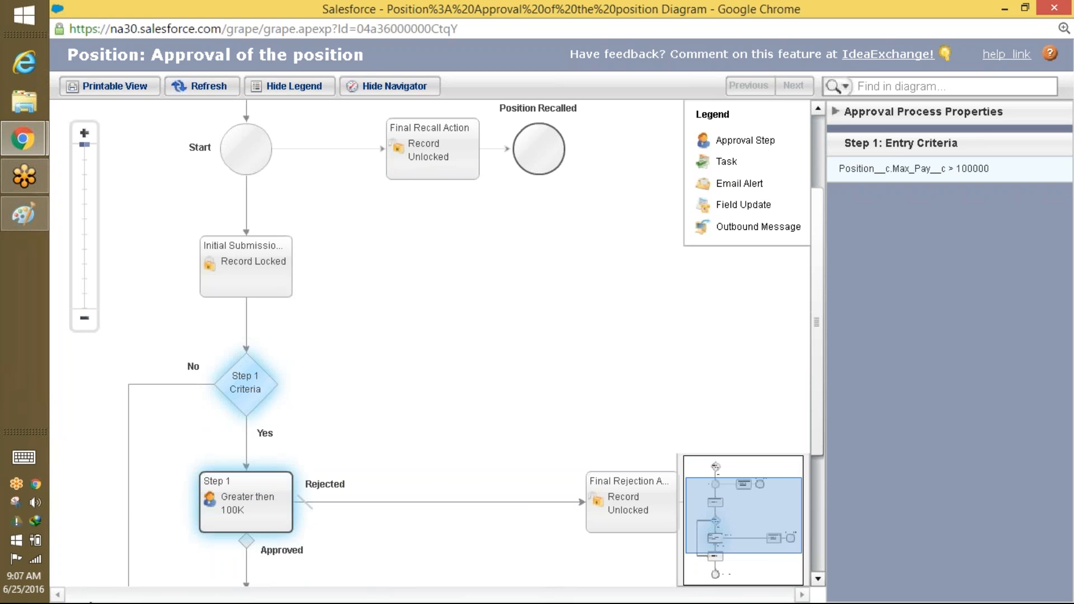
left_click(299, 509)
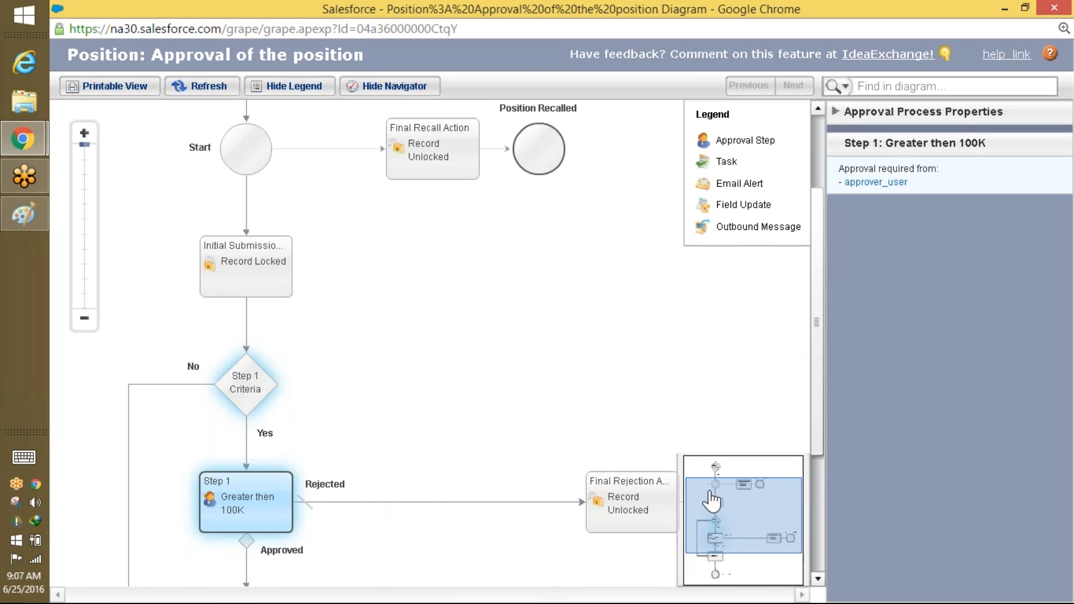
left_click_drag(821, 432, 846, 314)
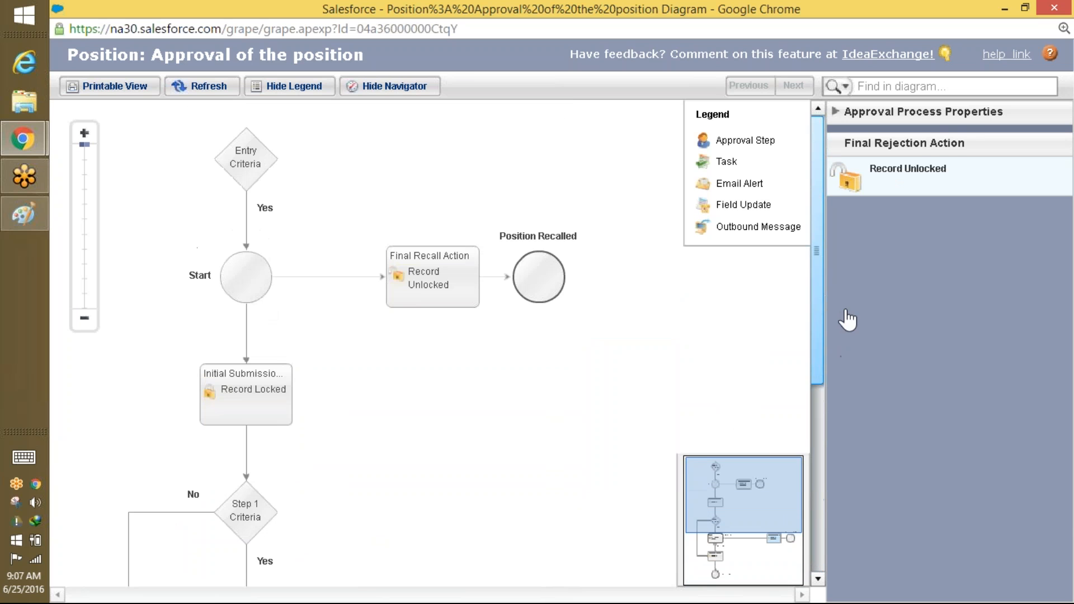
- Review the process entry criteria, the initial submission action and the final recall action at the diagram's start
left_click(266, 175)
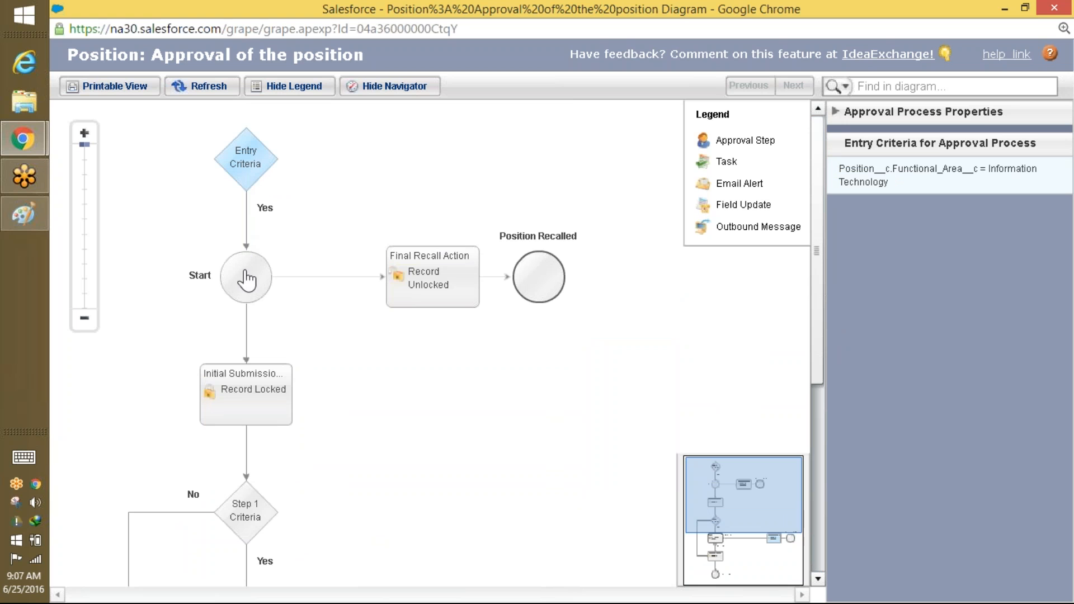
left_click(262, 376)
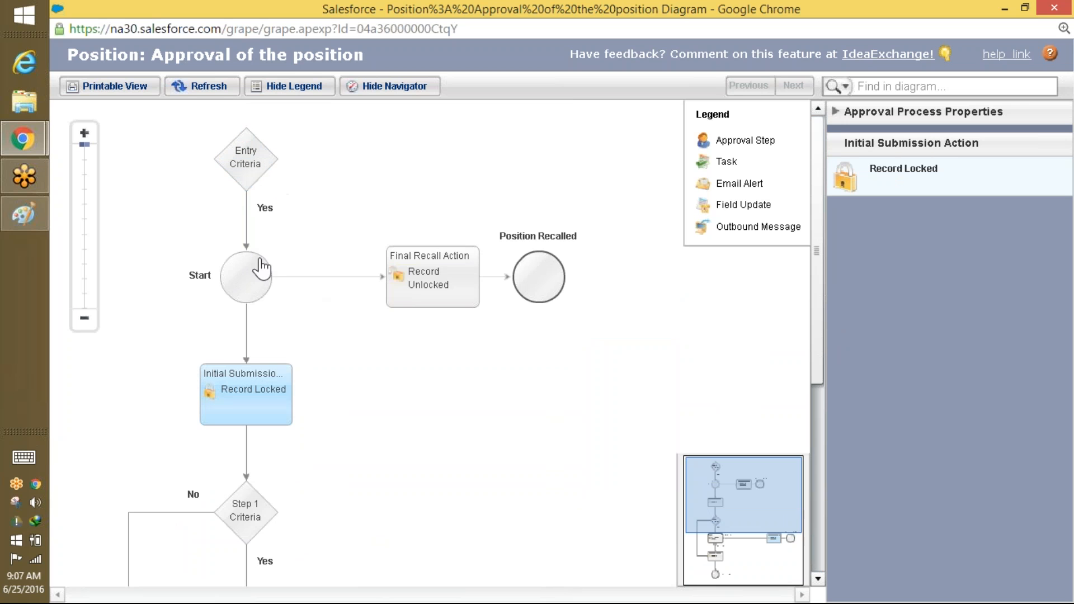
left_click(436, 297)
left_click(264, 412)
- Examine the Step 1 Max Pay condition and the approver required when a position meets it
left_click_drag(818, 354, 808, 472)
left_click(241, 291)
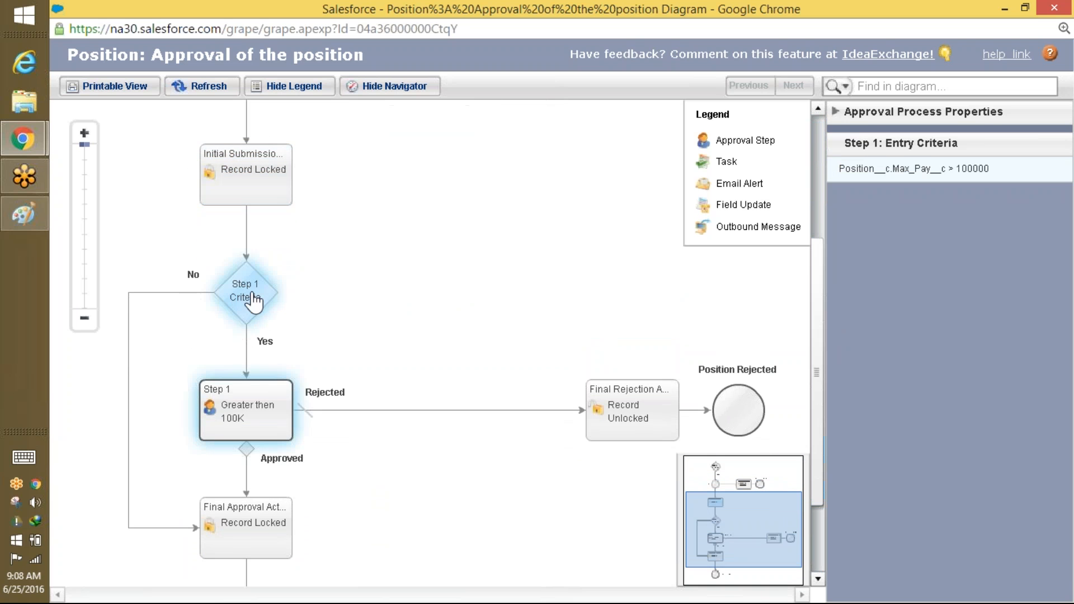
left_click_drag(988, 168, 860, 161)
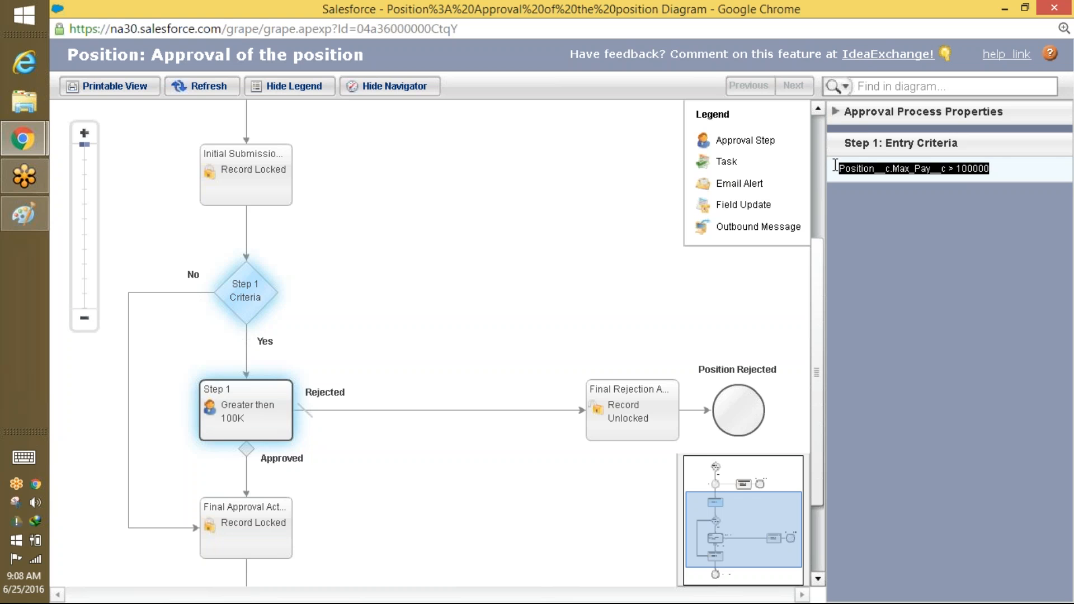
mouse_move(271, 413)
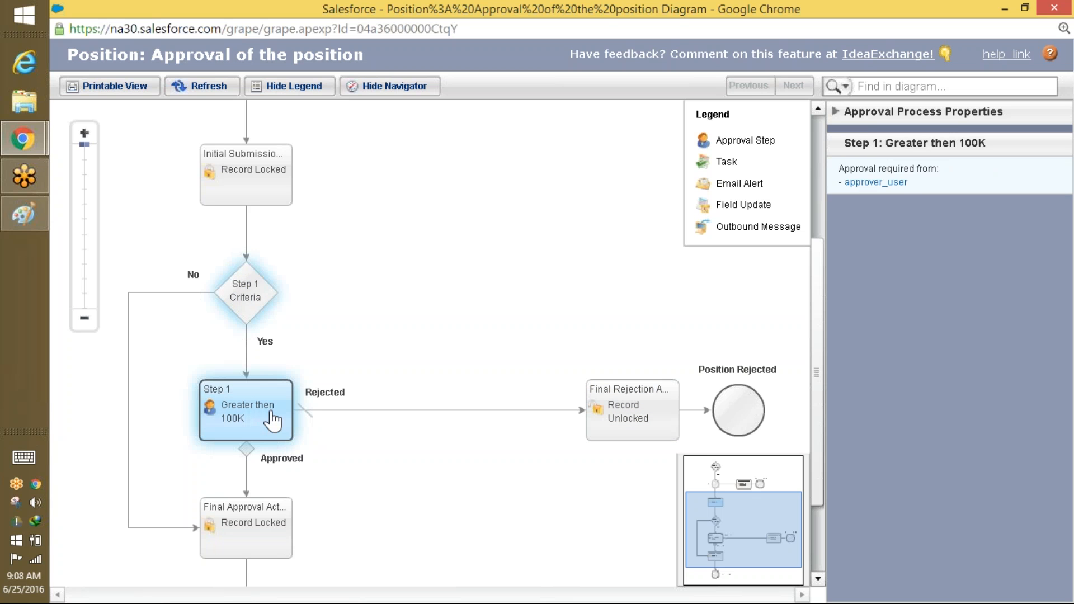
mouse_move(223, 292)
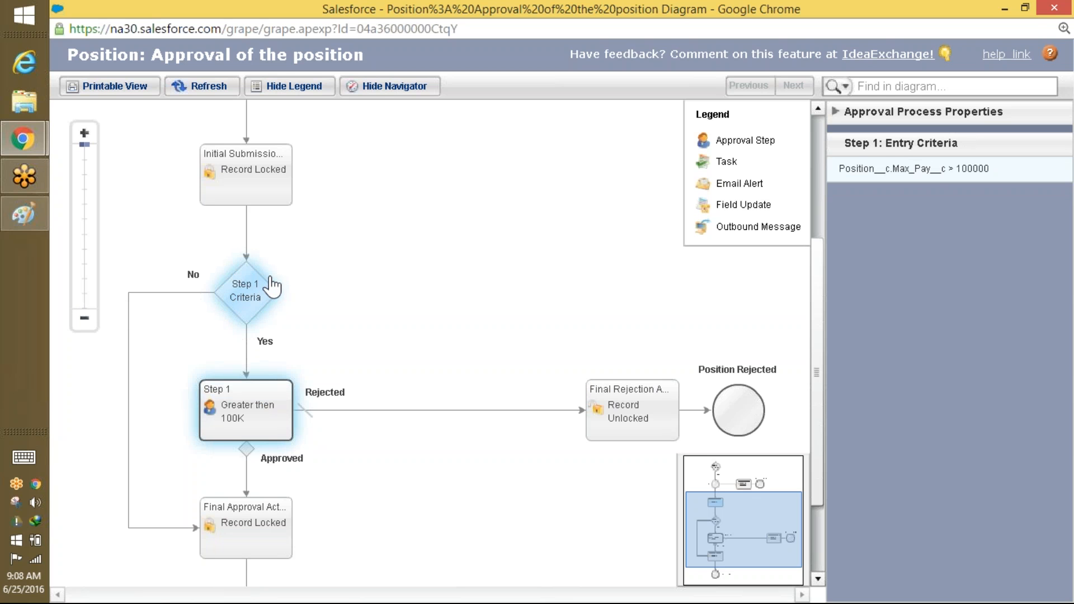
- Compare the approved and rejected outcomes of Step 1 by inspecting the final approval and final rejection actions
left_click(265, 546)
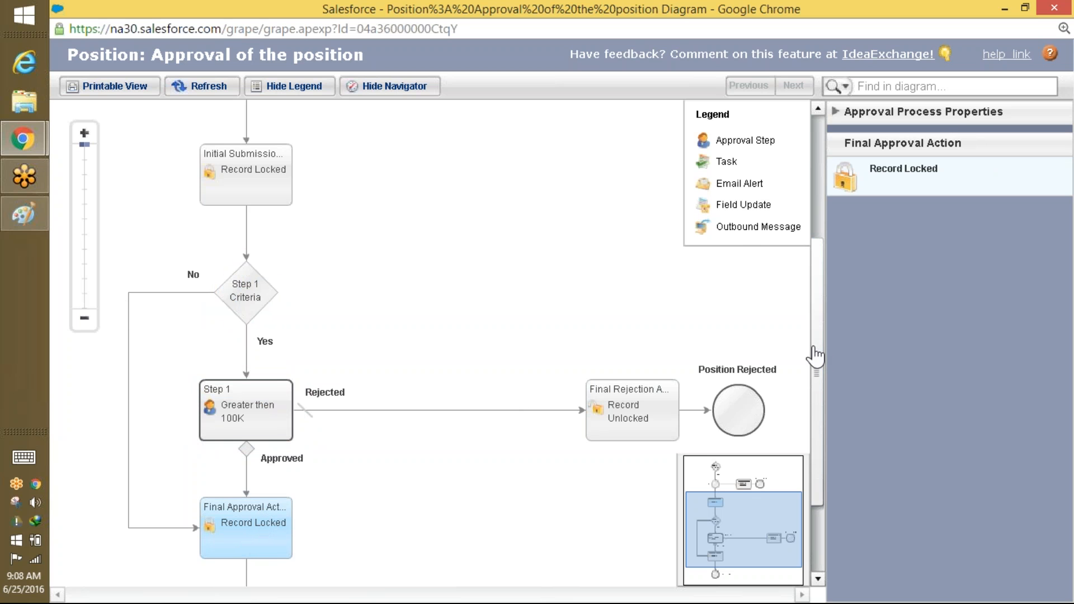
left_click_drag(817, 473, 794, 481)
scroll(793, 481, "down", 3)
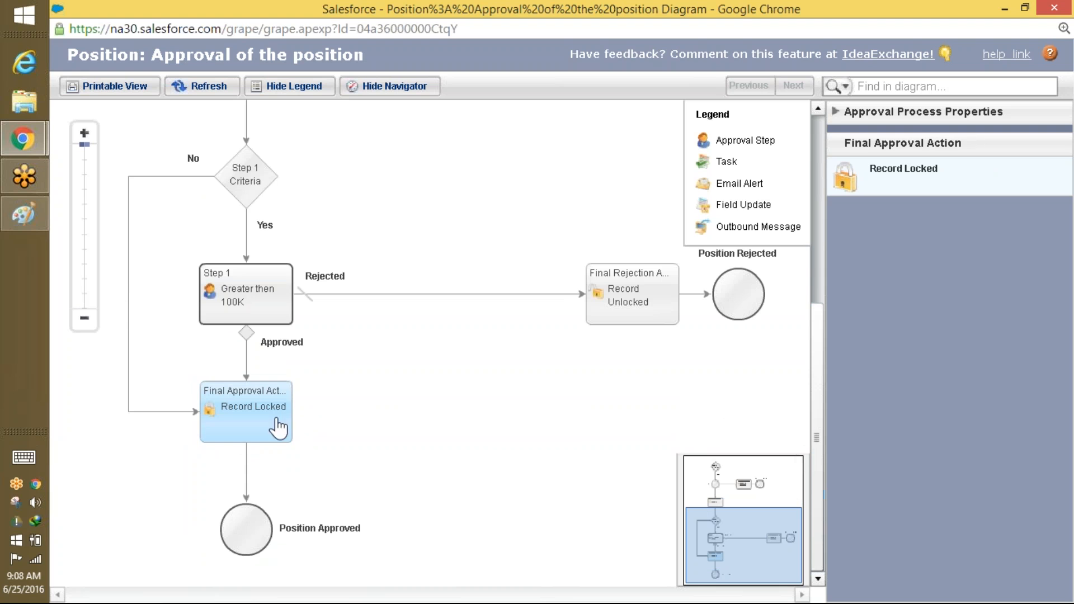
left_click(248, 301)
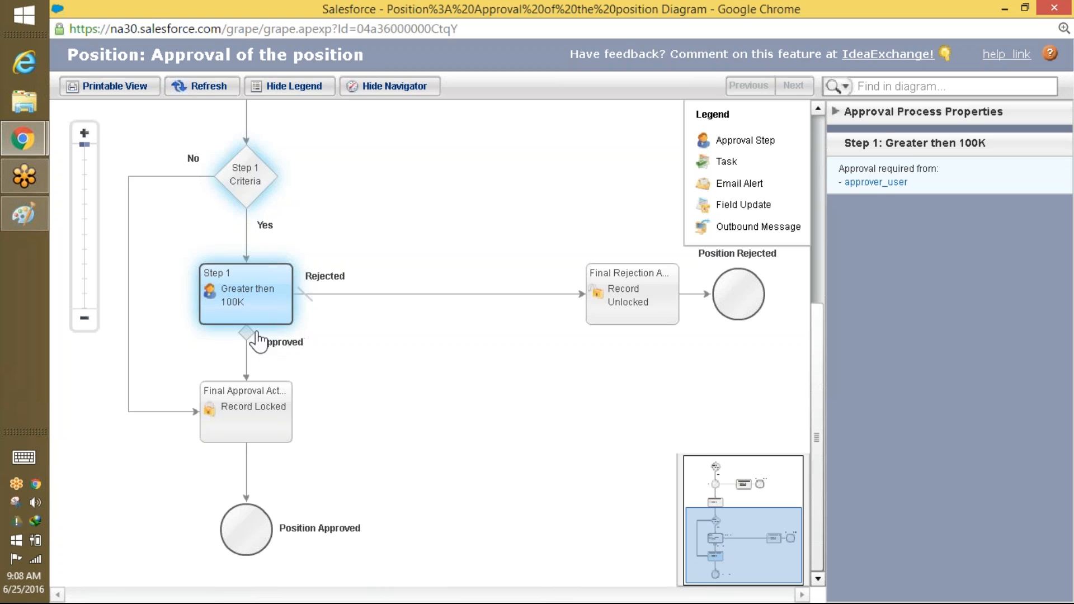
left_click(253, 395)
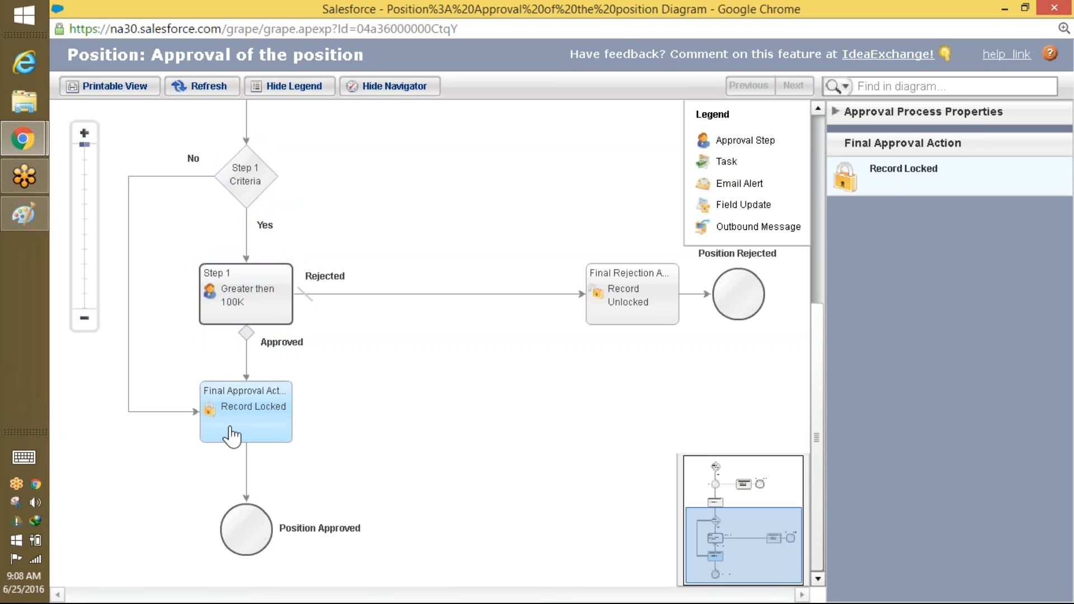
left_click(603, 315)
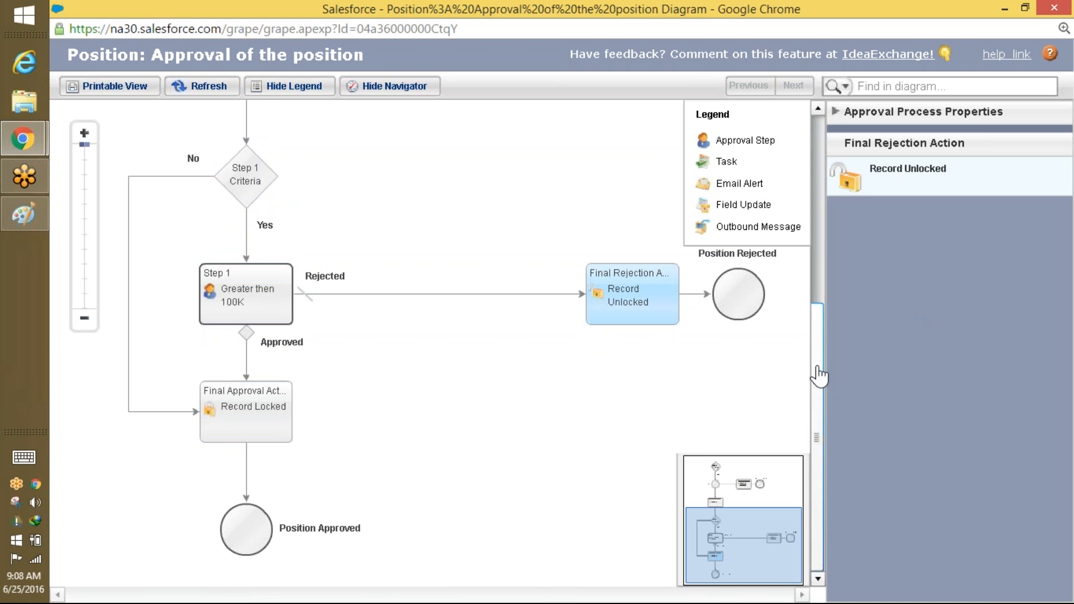
left_click_drag(817, 369, 837, 144)
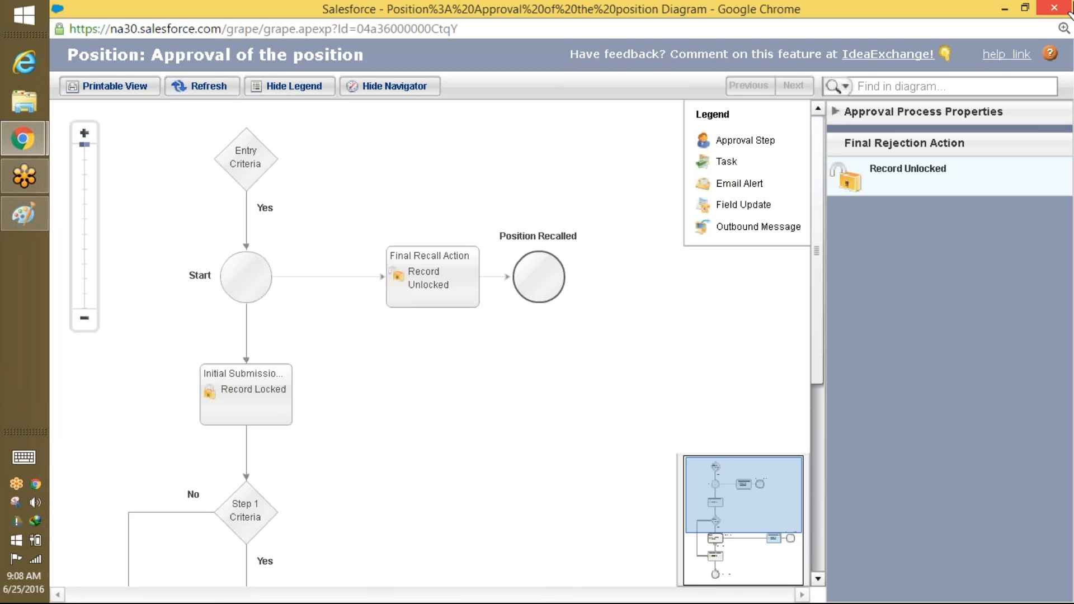
- Close the diagram and activate the Approval of the position process
mouse_move(1062, 11)
left_click(1062, 10)
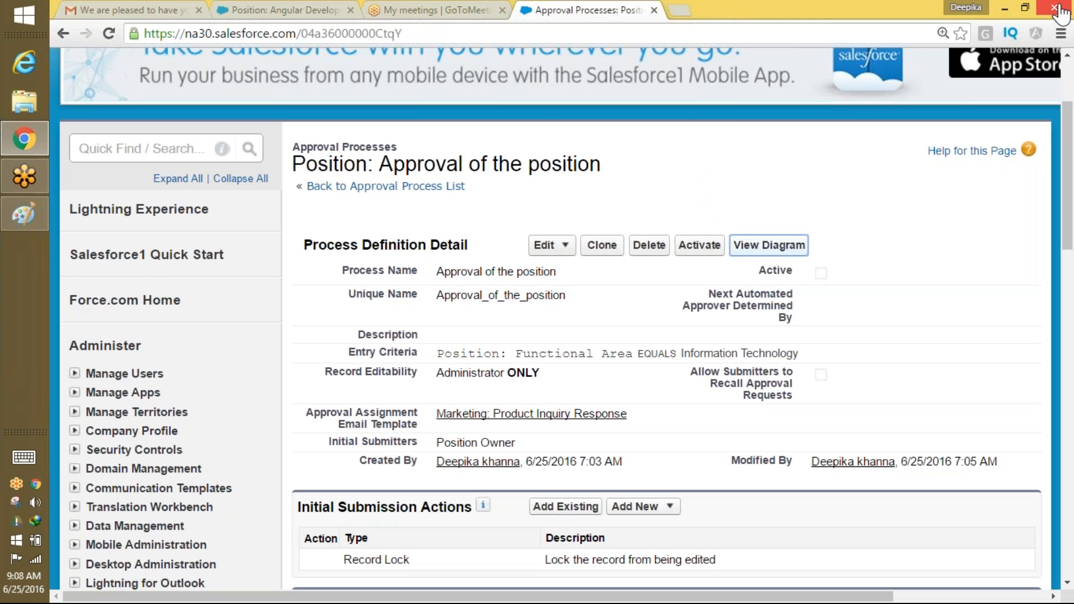
left_click(702, 249)
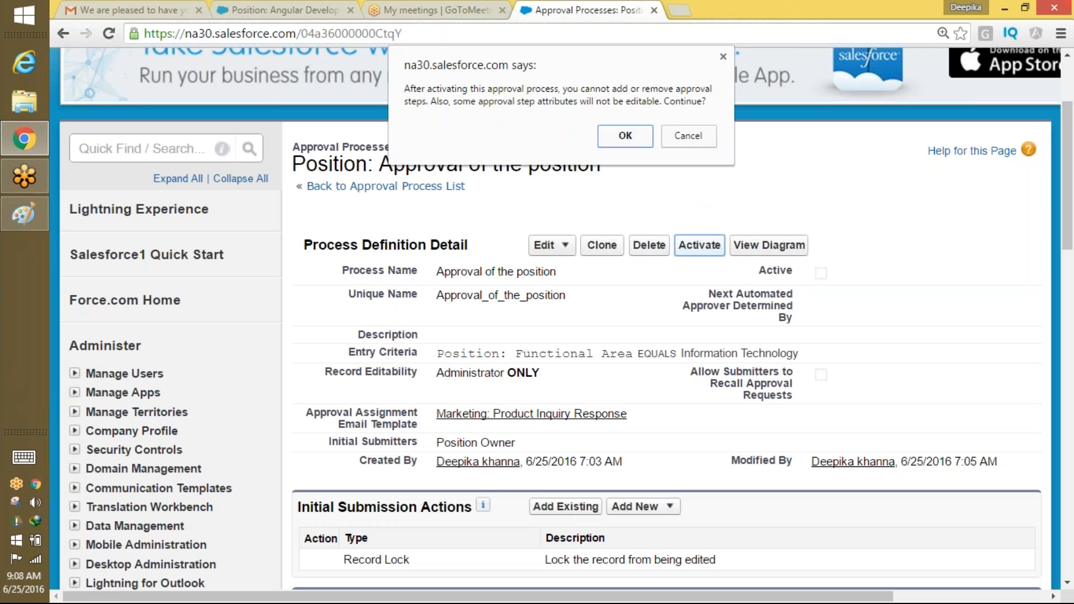
left_click(626, 137)
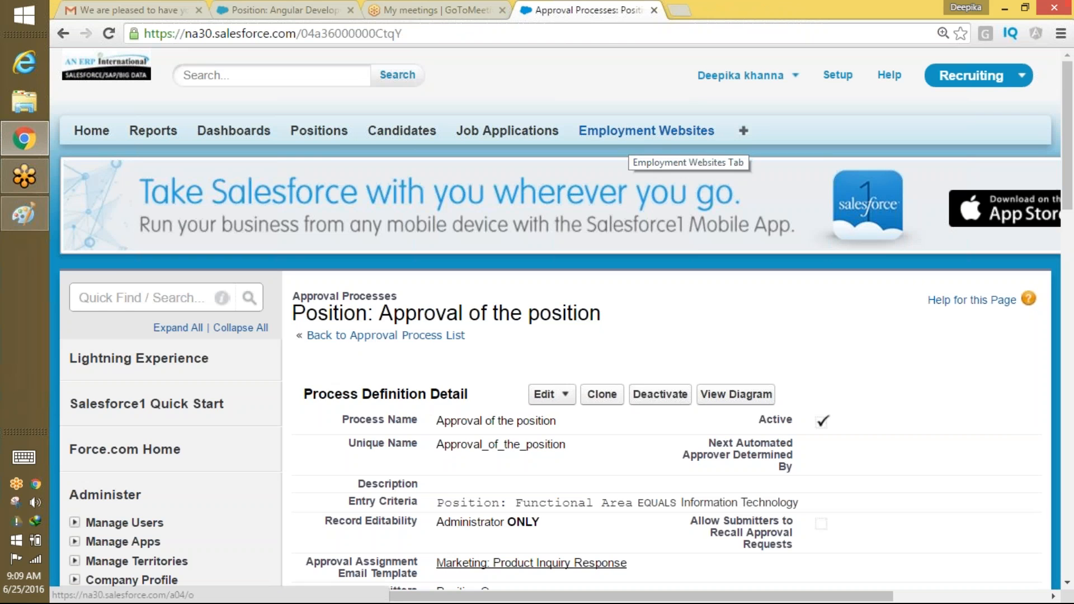
- Start a new position from the All positions list using the IT record type
left_click(327, 134)
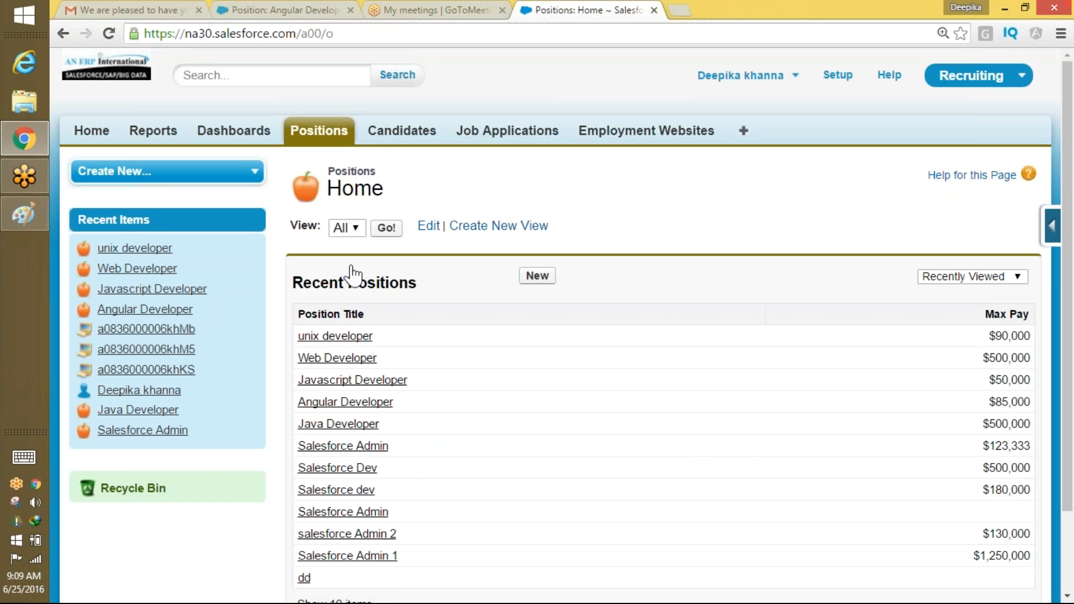
left_click(386, 228)
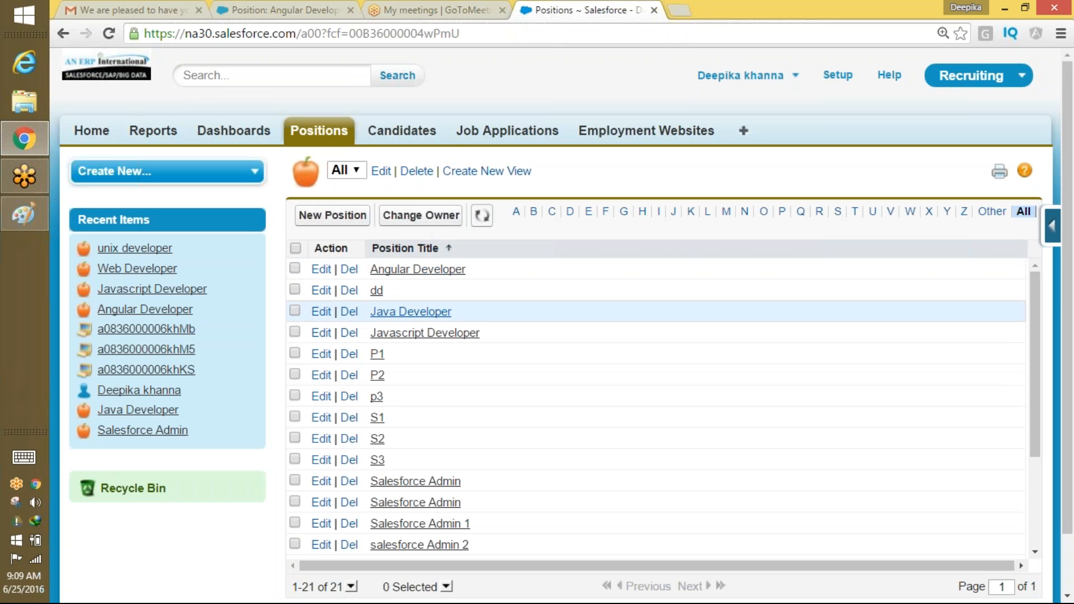
left_click(338, 218)
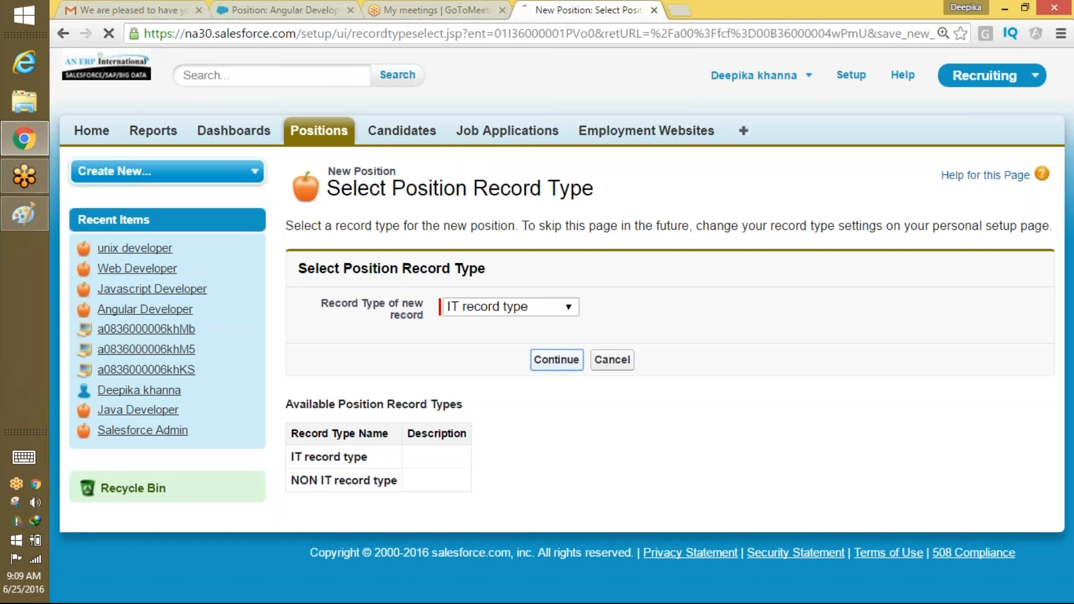
left_click(556, 360)
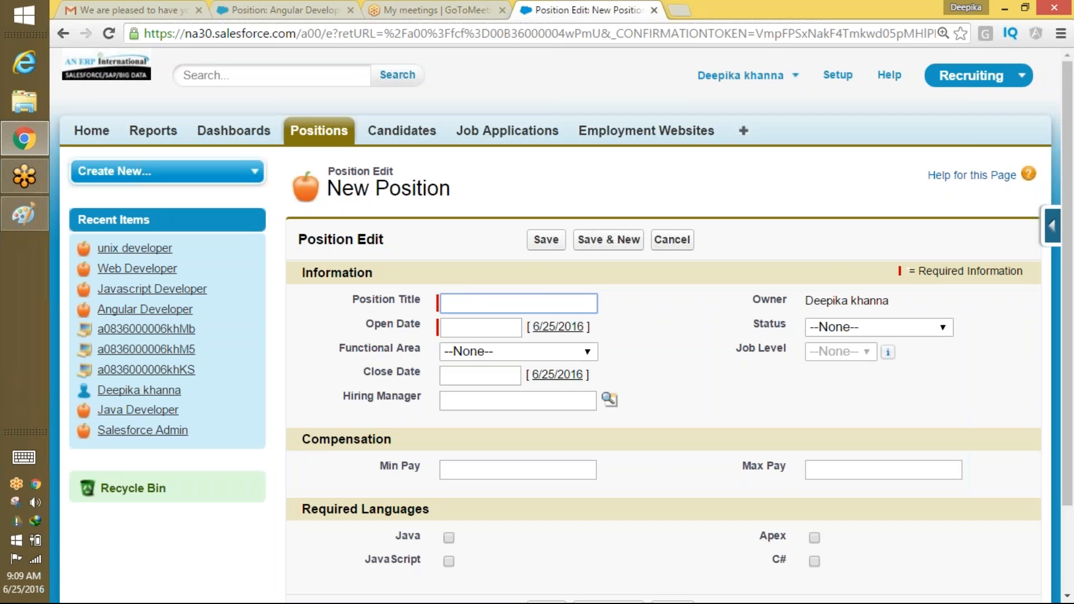
- Enter UX Developer as the position title, 6/27/2016 as the open date and Information Technology as the functional area
type("U")
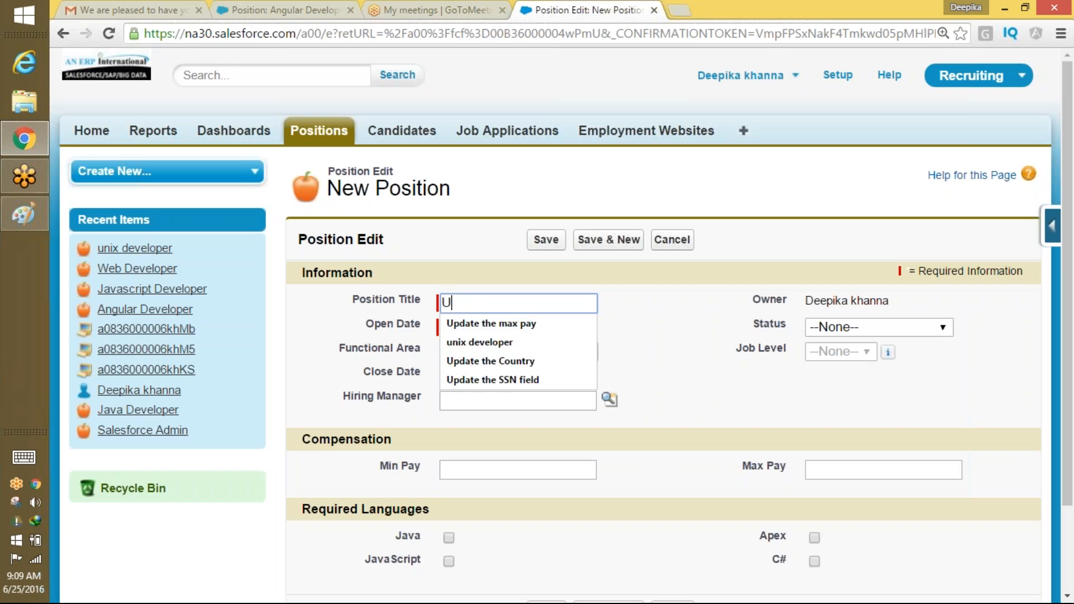
type("X Developer")
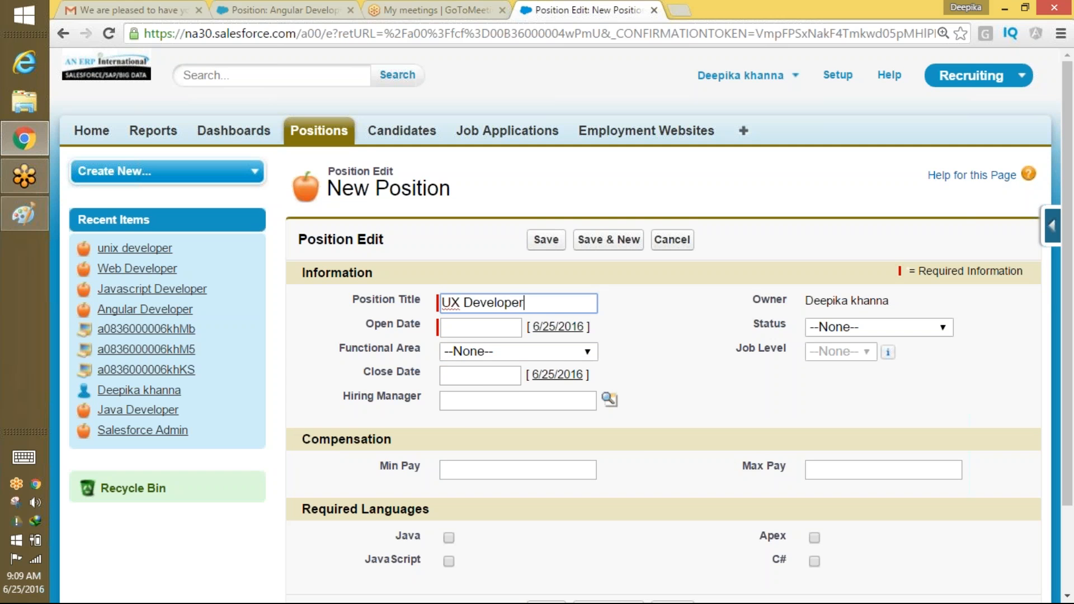
key("Tab")
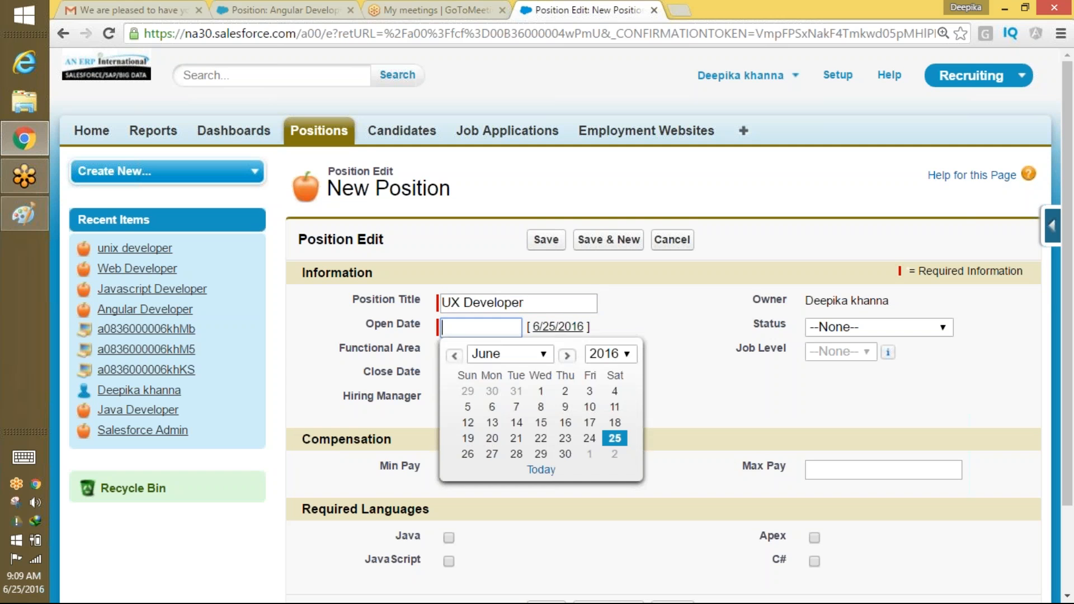
left_click(492, 453)
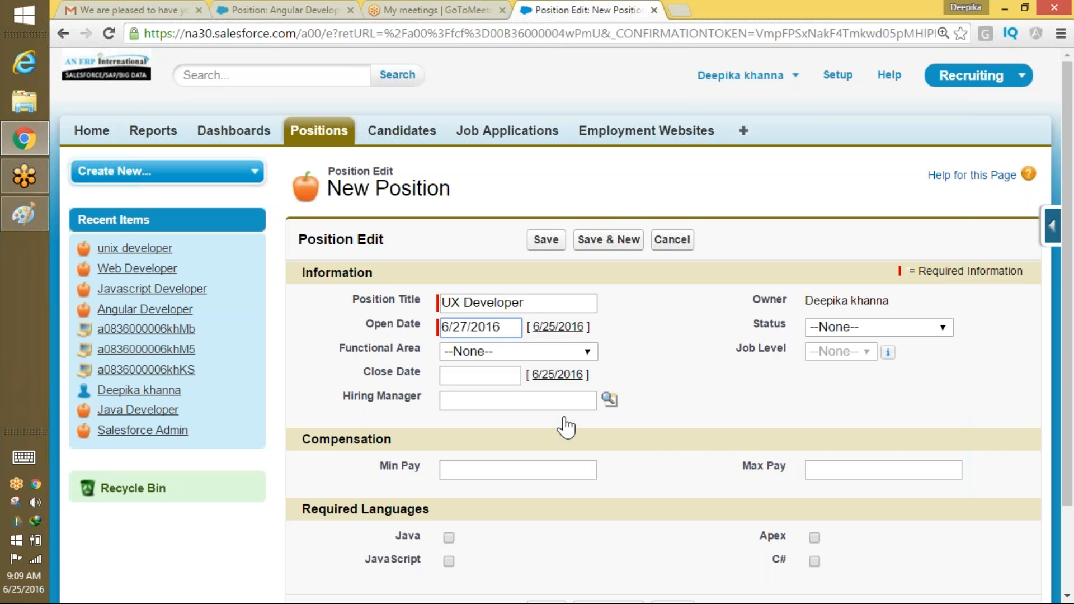
left_click(480, 353)
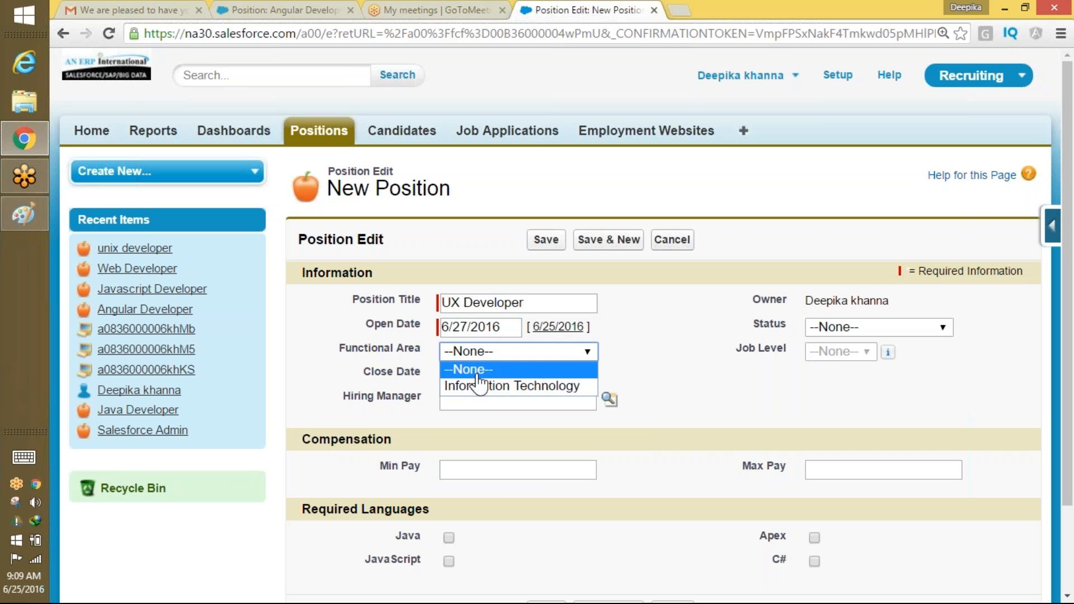
left_click(479, 386)
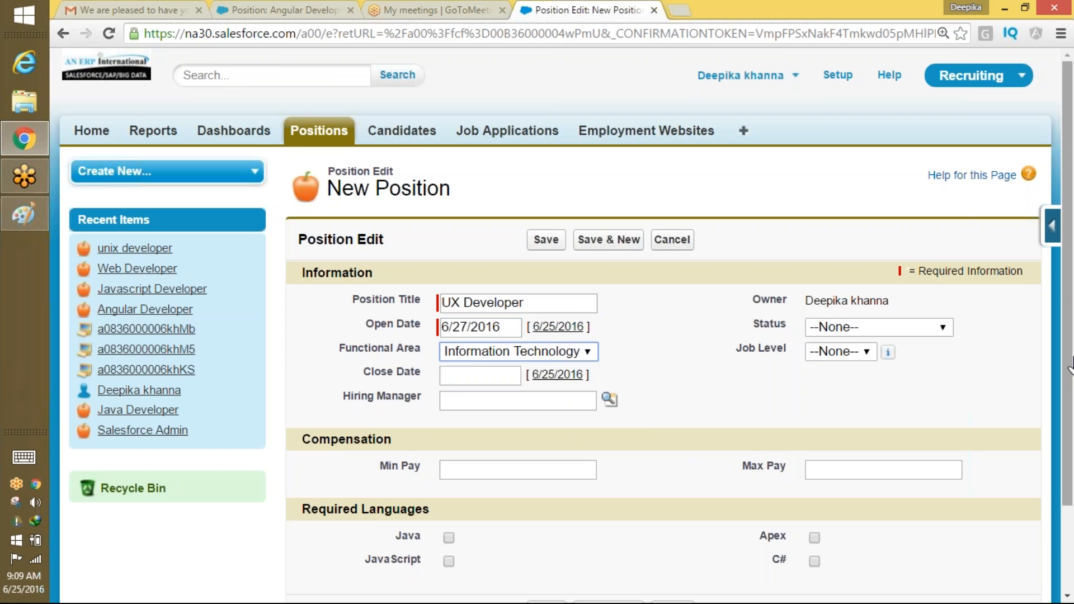
- Set the position's Max Pay to 120000 and save the record
scroll(937, 383, "down", 1)
left_click(837, 418)
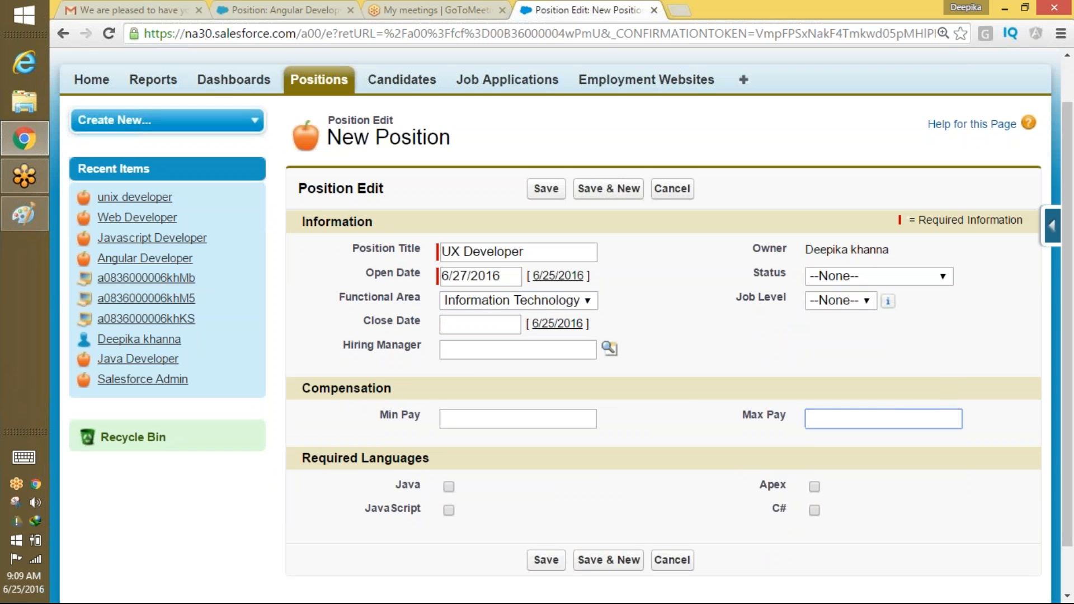
left_click(830, 415)
type("120000")
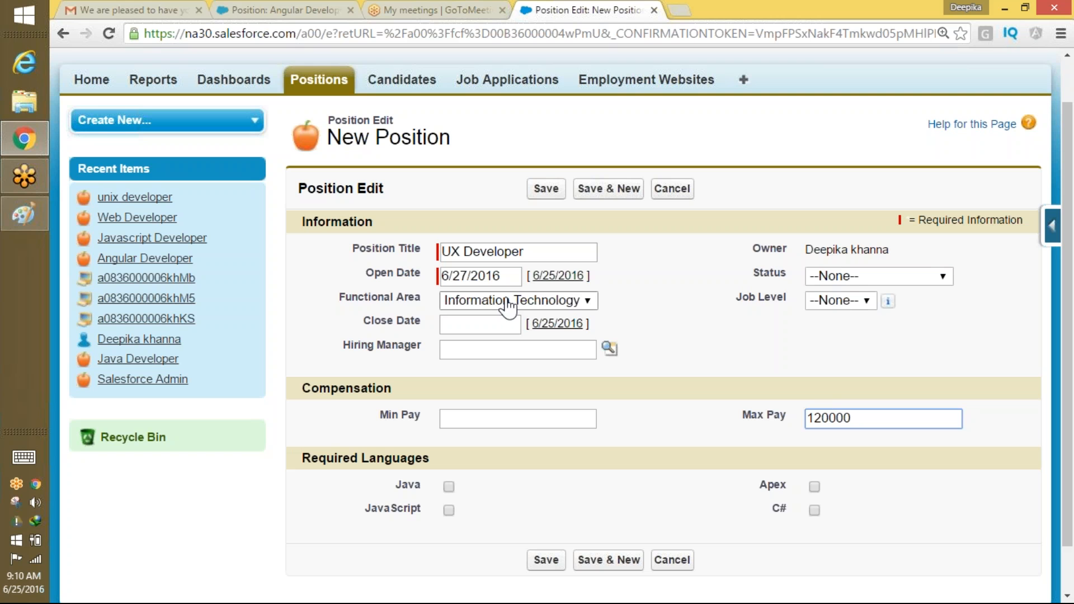
left_click_drag(337, 299, 432, 303)
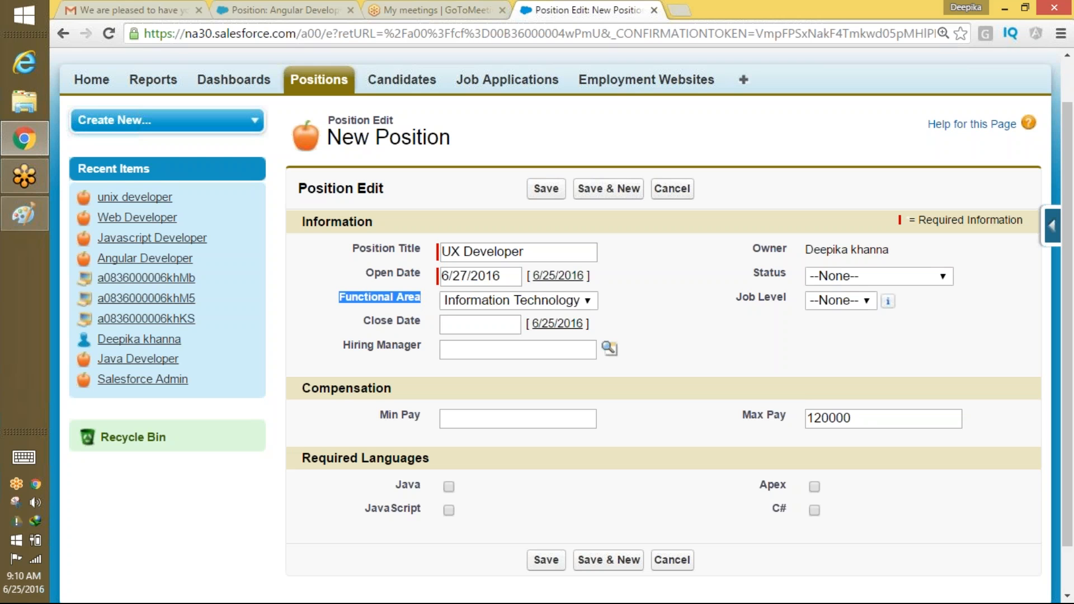
left_click_drag(868, 422, 792, 424)
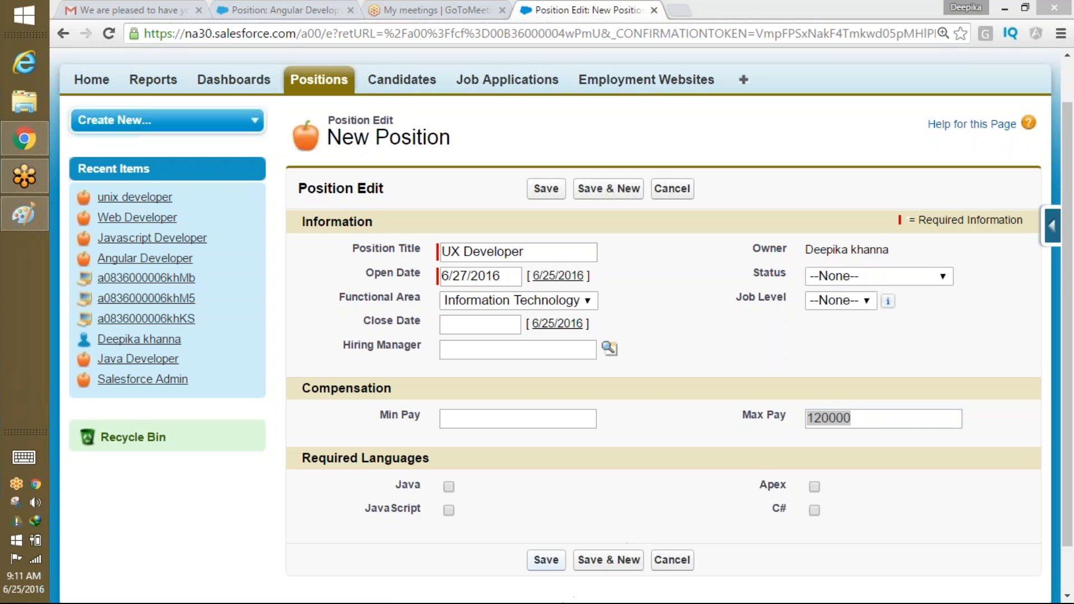
left_click(546, 560)
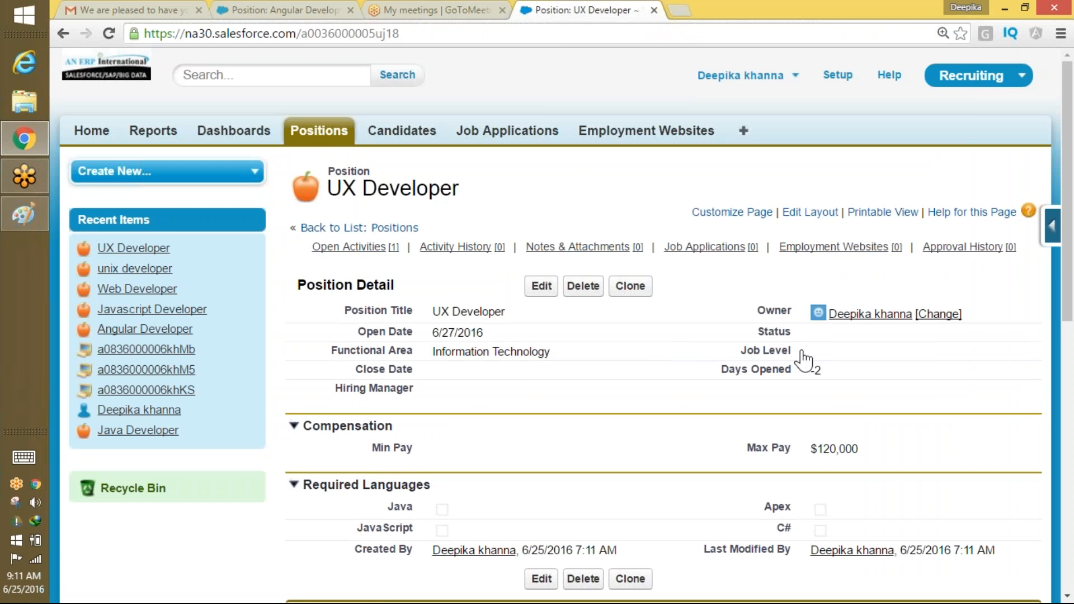
- Submit the UX Developer position for approval and check its approval history
scroll(806, 361, "down", 10)
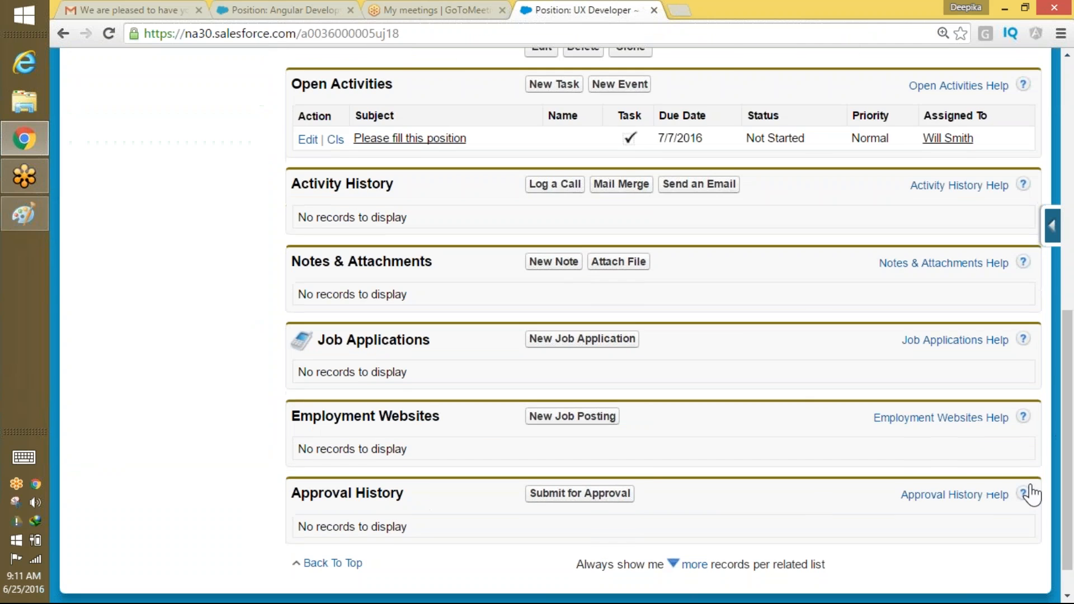
left_click(604, 494)
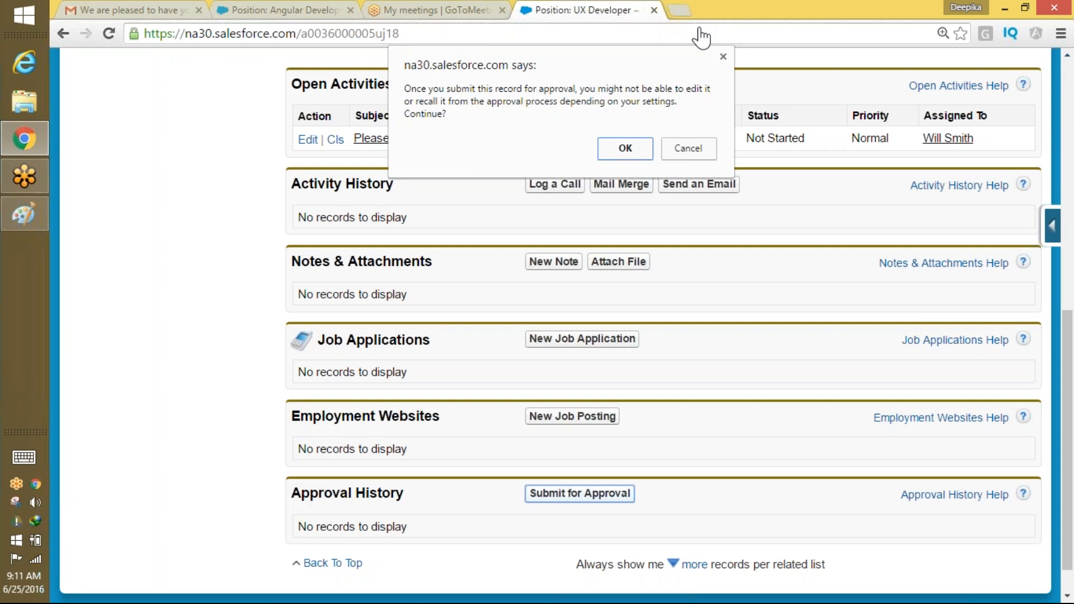
left_click(627, 155)
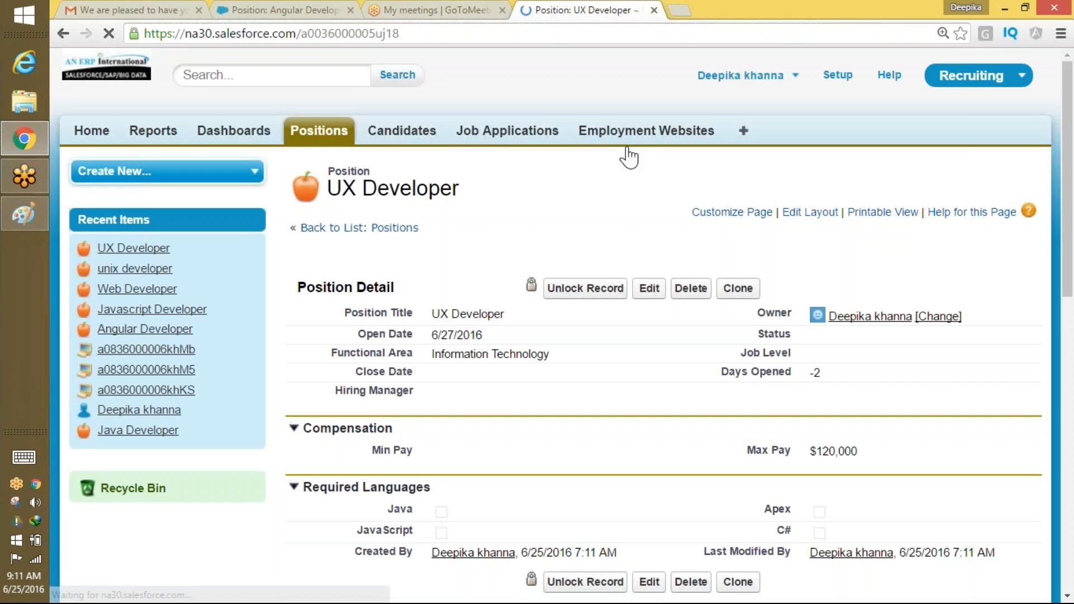
left_click_drag(1067, 179, 1044, 569)
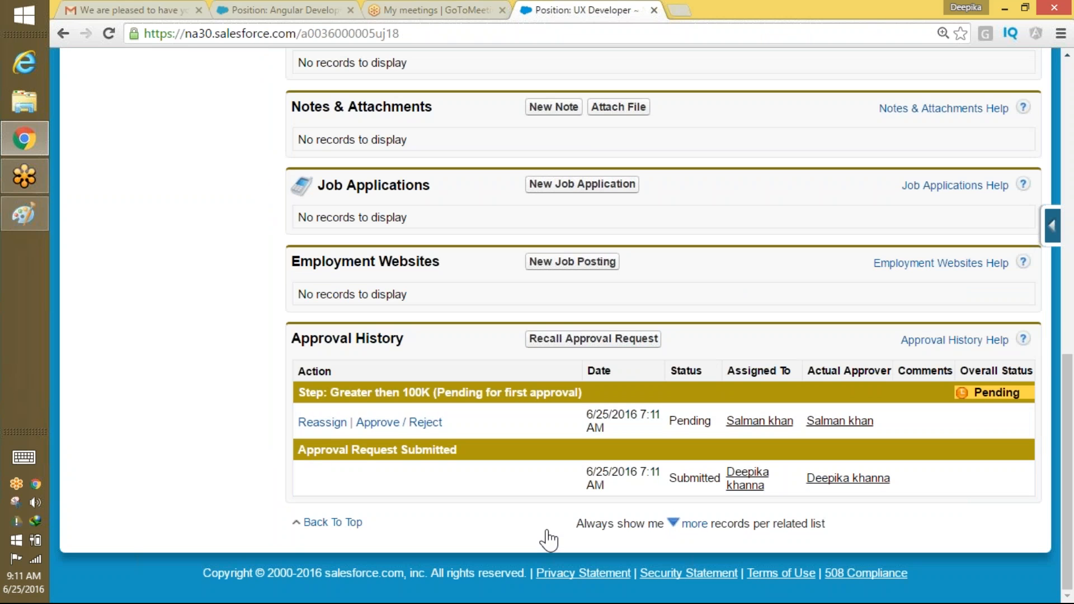
- Start another new position from the Positions home page using the IT record type
scroll(1070, 481, "up", 15)
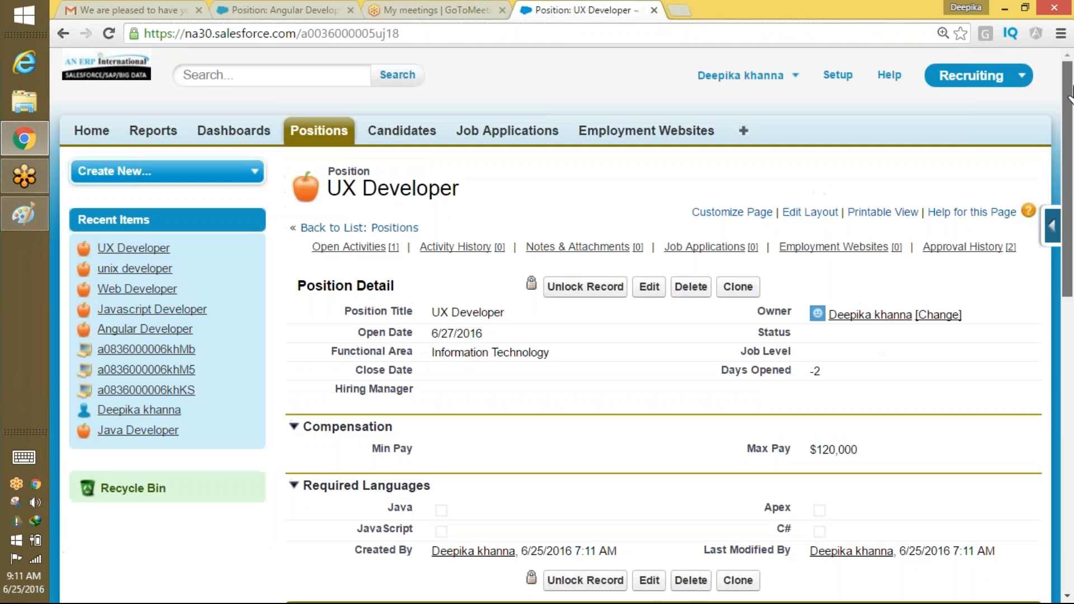
left_click(316, 126)
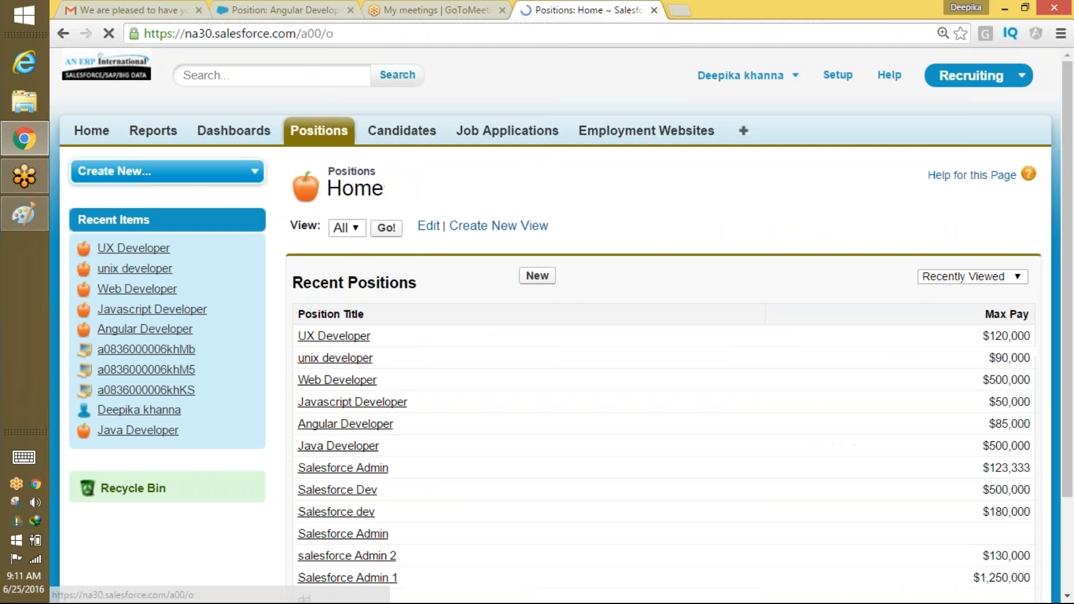
left_click(543, 278)
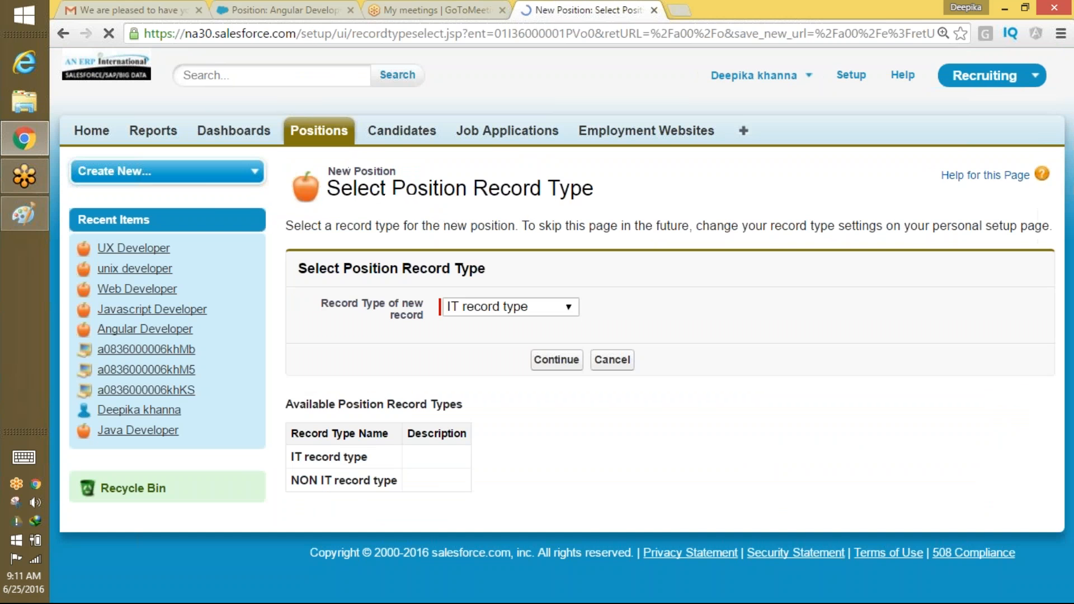
left_click(556, 361)
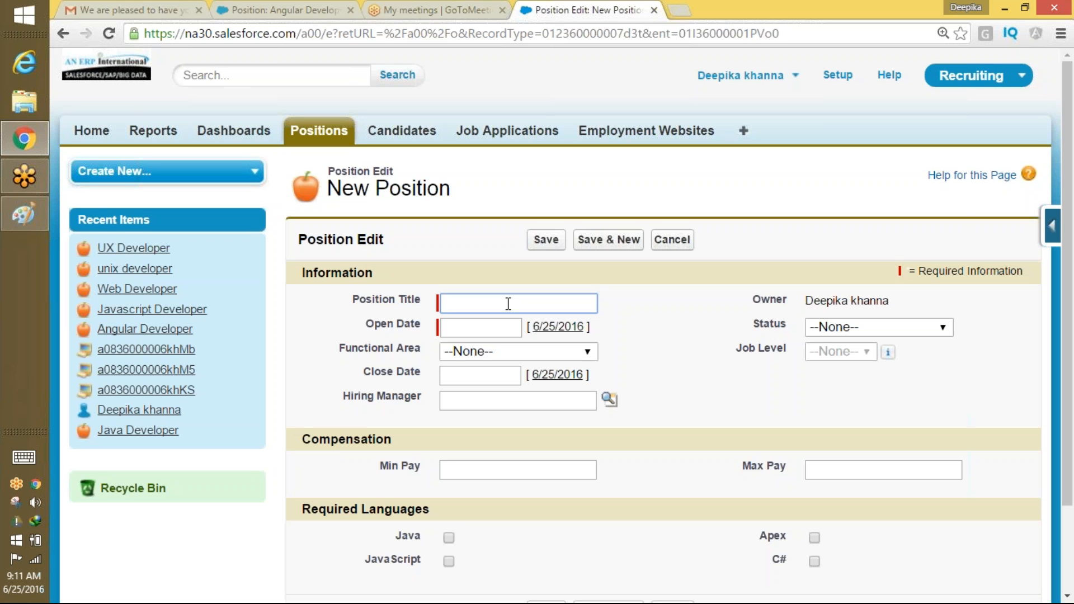
- Enter Dot net developer as the position title, 6/28/2016 as the open date and Information Technology as the functional area
type("ot net developer")
key("BackSpace")
key("BackSpace")
key("BackSpace")
key("BackSpace")
key("BackSpace")
type("loper")
key("Tab")
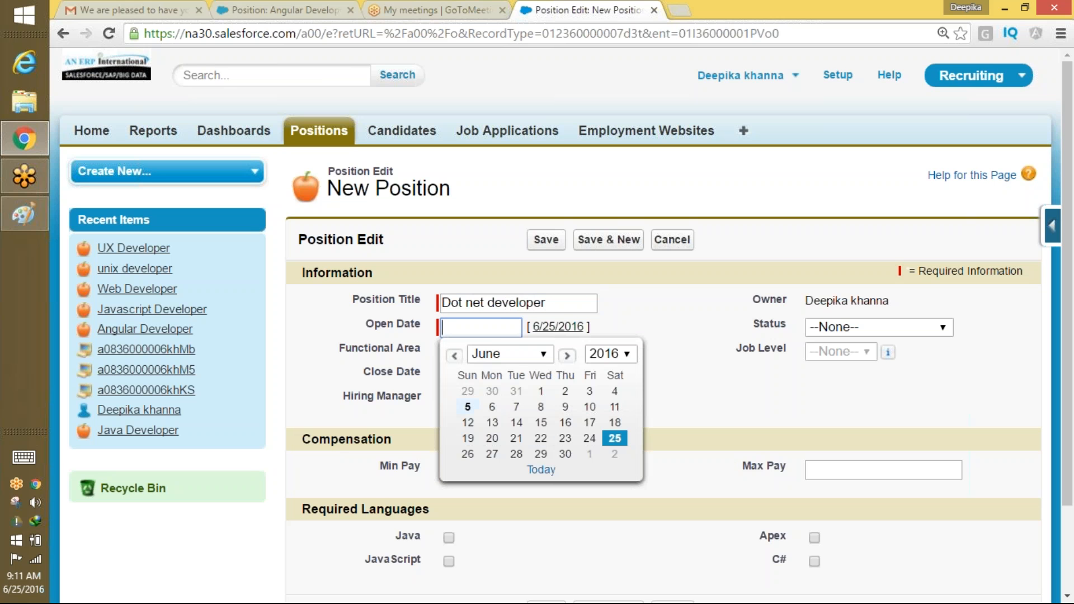
left_click(516, 454)
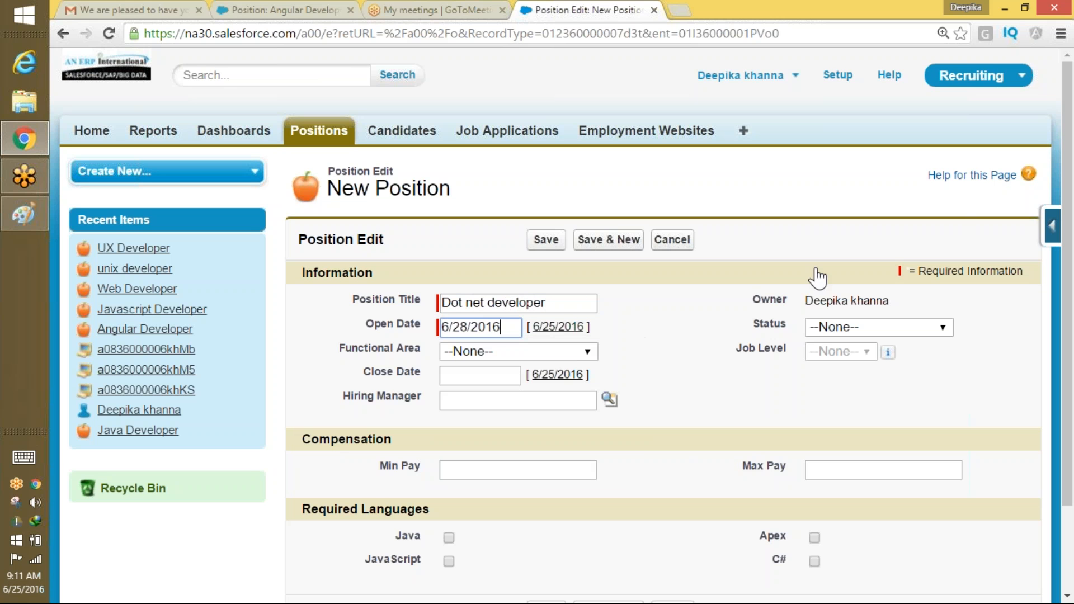
left_click(576, 353)
left_click(582, 386)
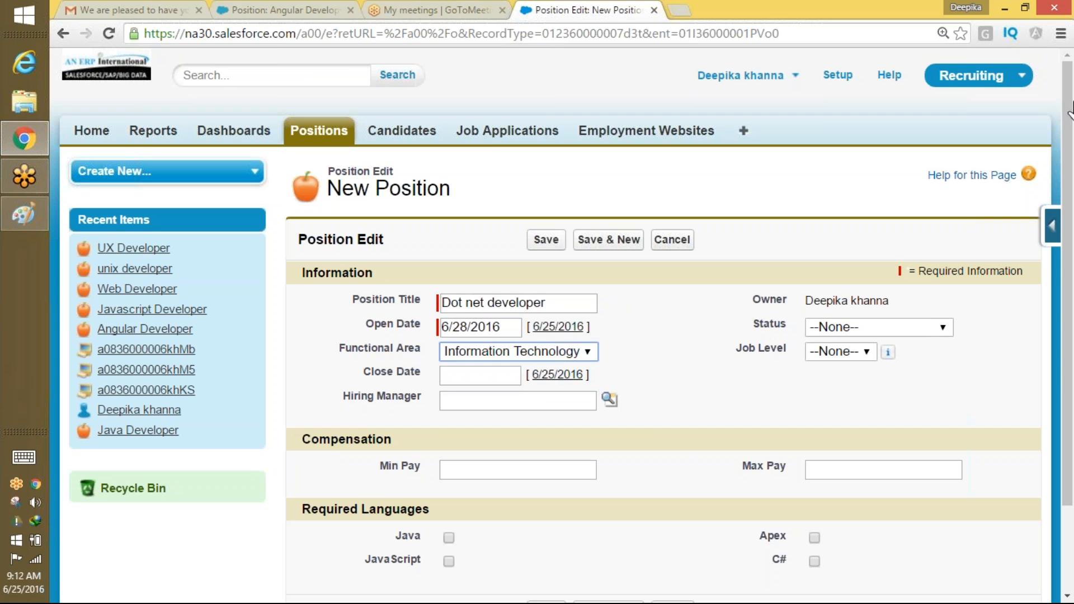
- Set the Dot net developer position's Max Pay to 90000 and save the record
left_click_drag(1068, 137, 1067, 193)
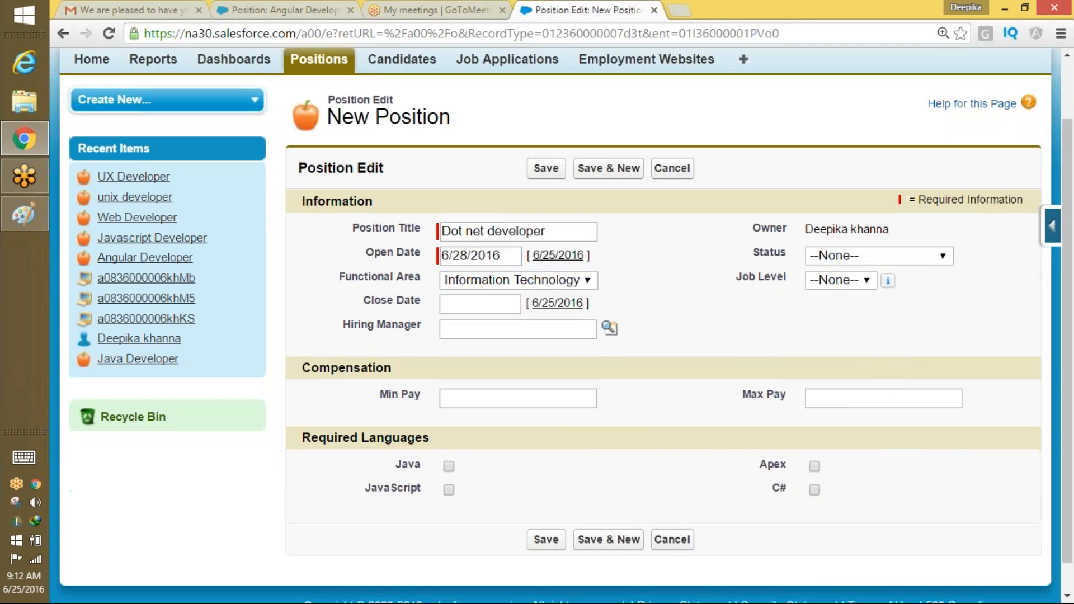
left_click(851, 397)
type("90000")
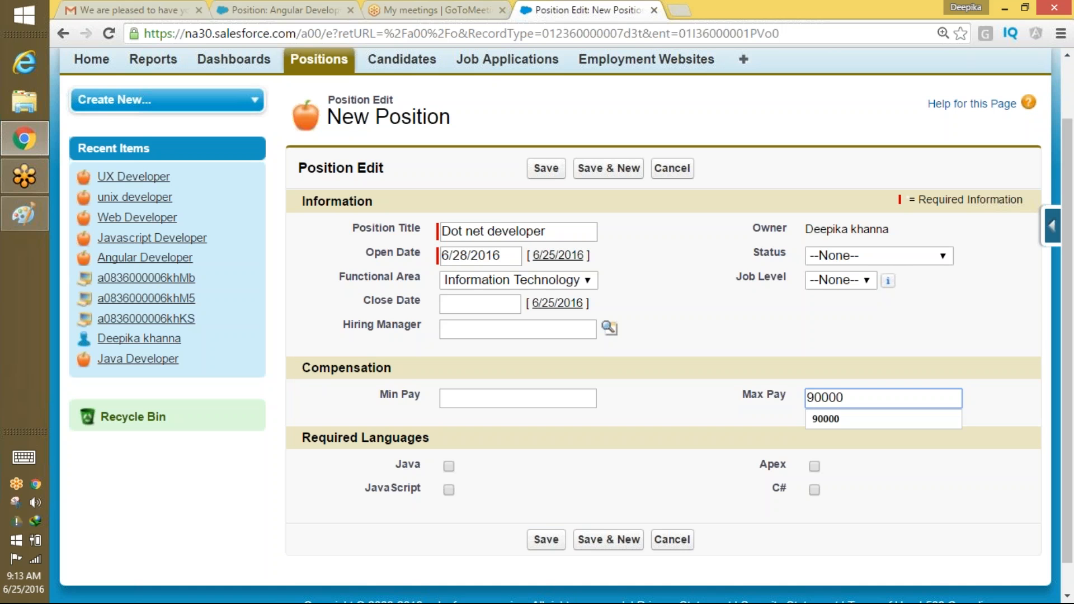
left_click(546, 539)
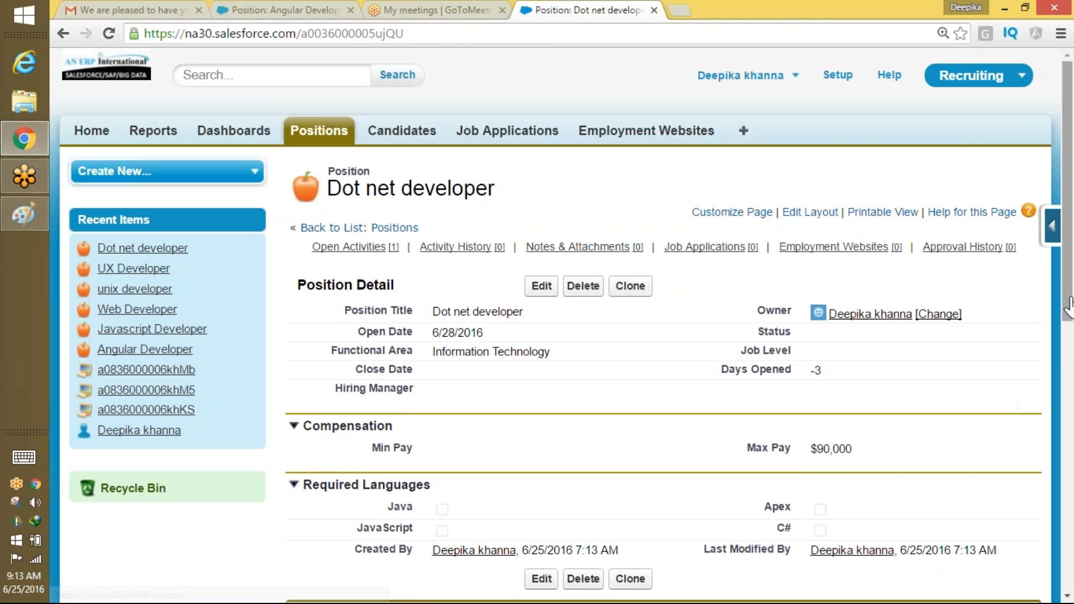
- Submit the Dot net developer position for approval and check the status in its approval history
left_click_drag(1070, 308, 887, 569)
left_click(608, 508)
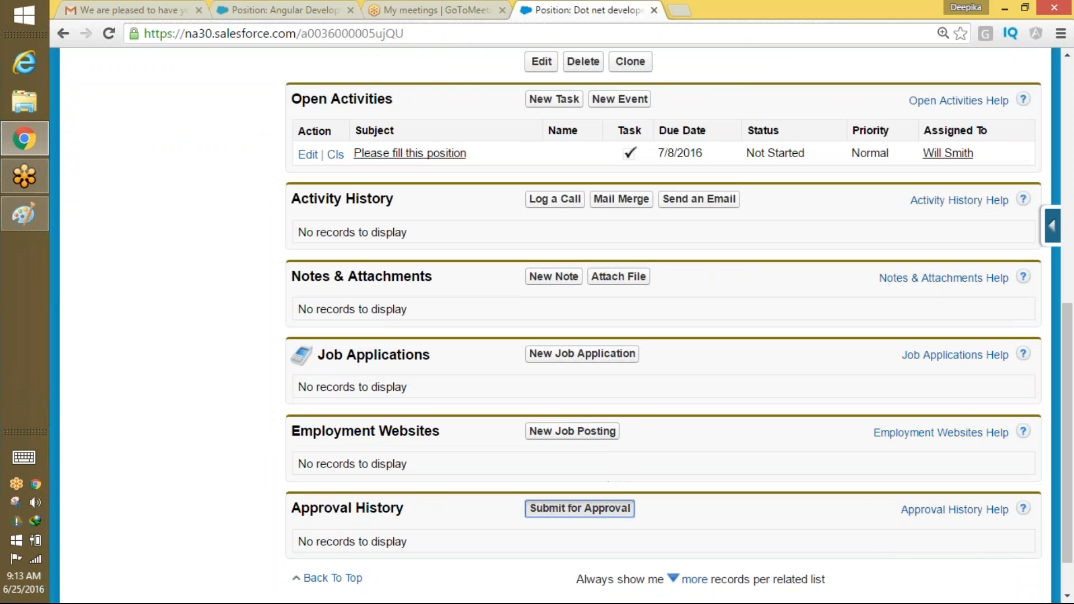
left_click(620, 150)
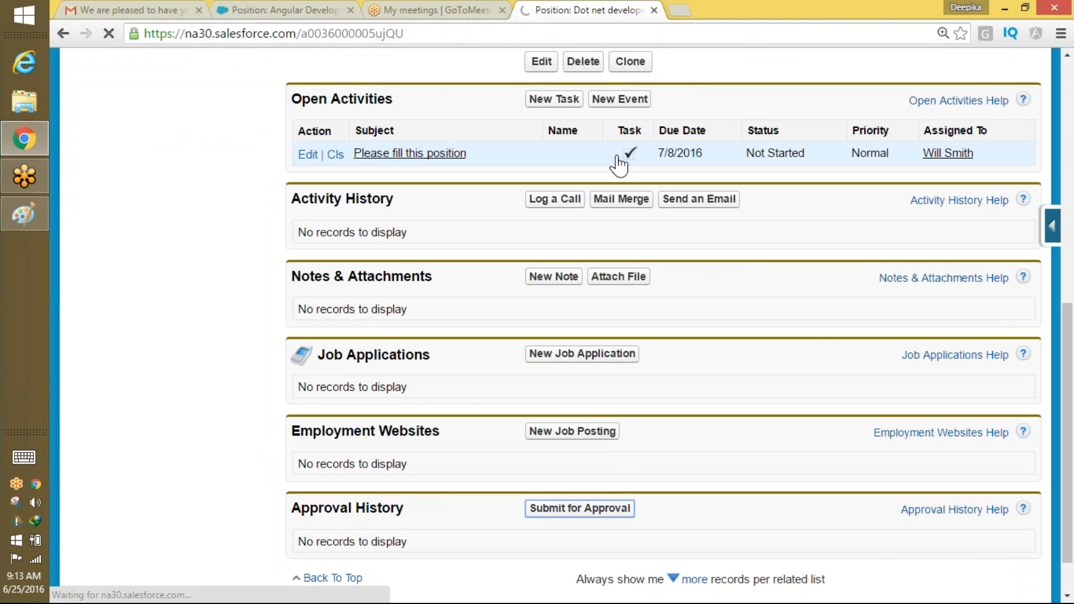
scroll(1049, 336, "down", 10)
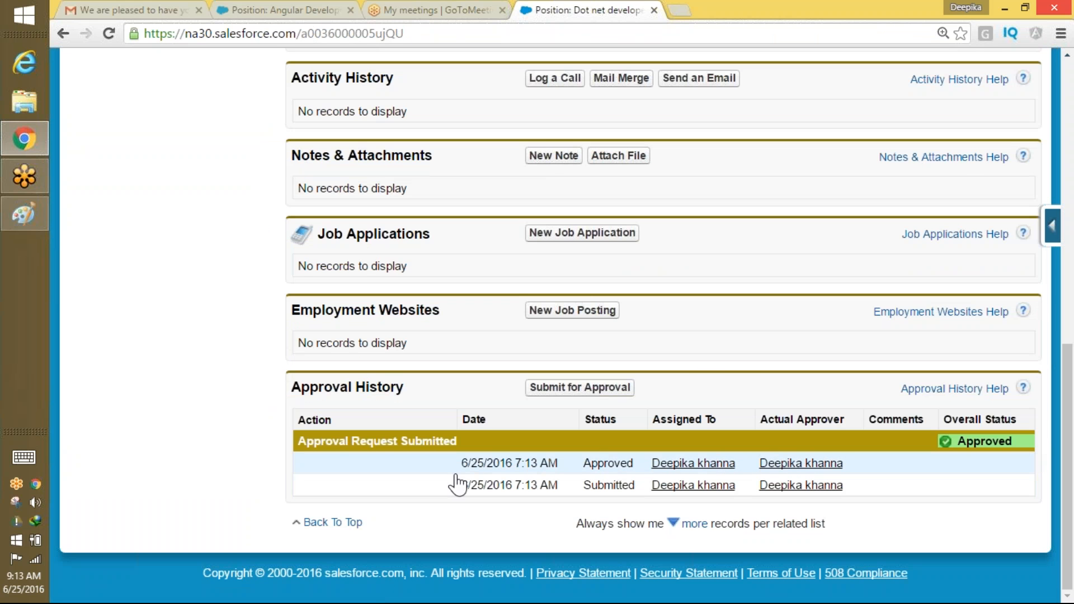
double_click(603, 462)
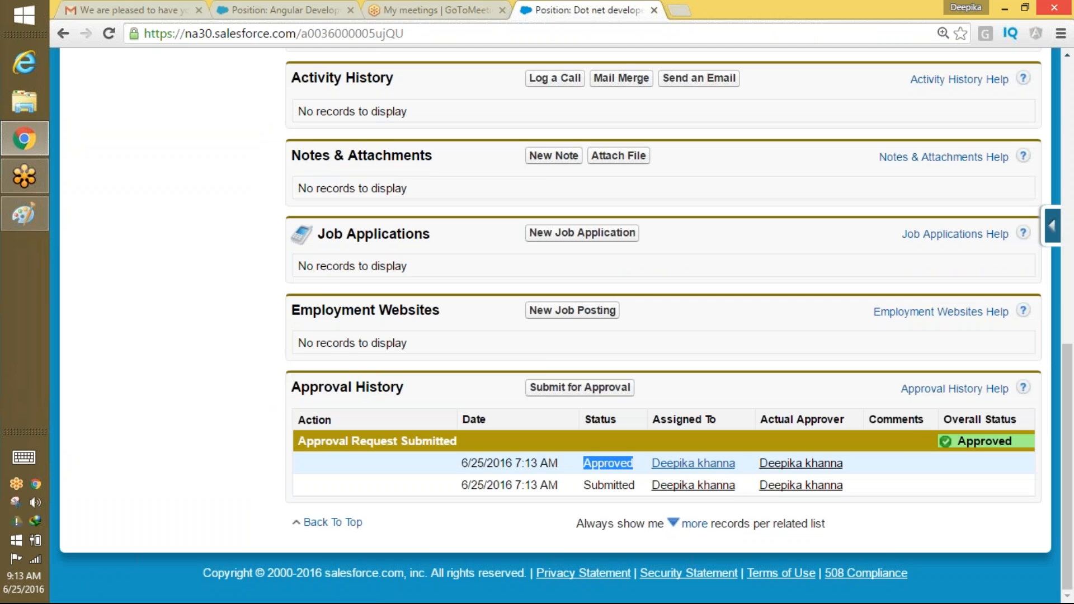
- Return to the Positions home page and start a new position with the IT record type
left_click_drag(1069, 448, 1068, 99)
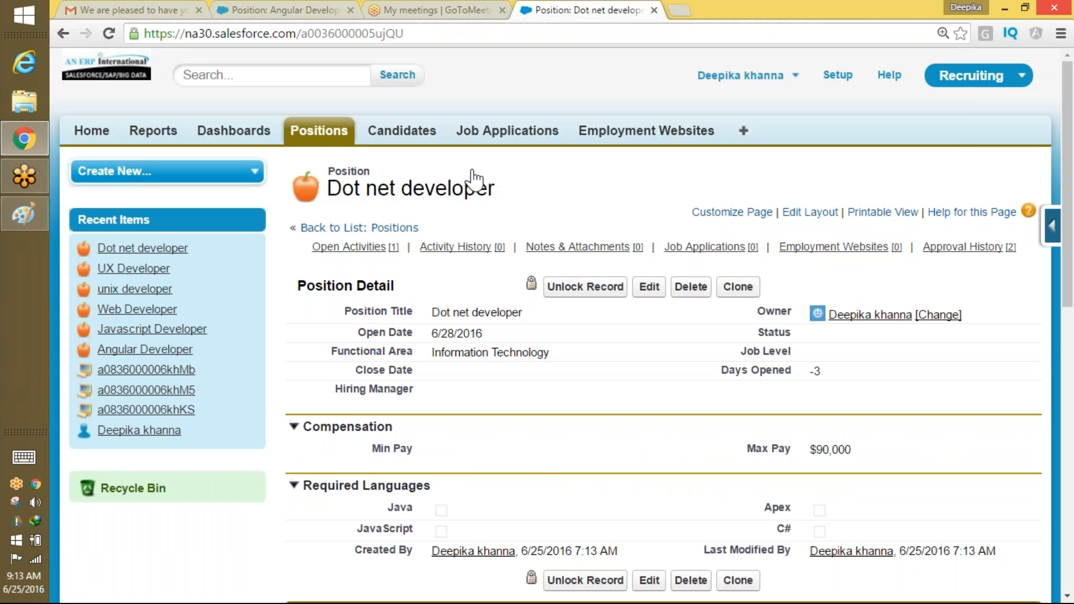
left_click(329, 135)
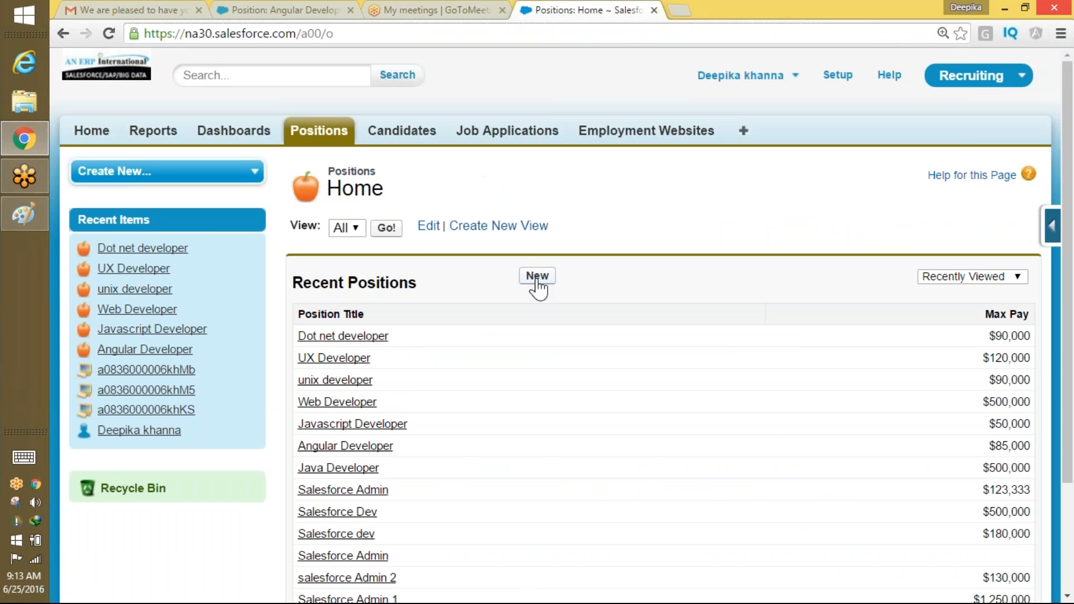
left_click(537, 276)
left_click(557, 361)
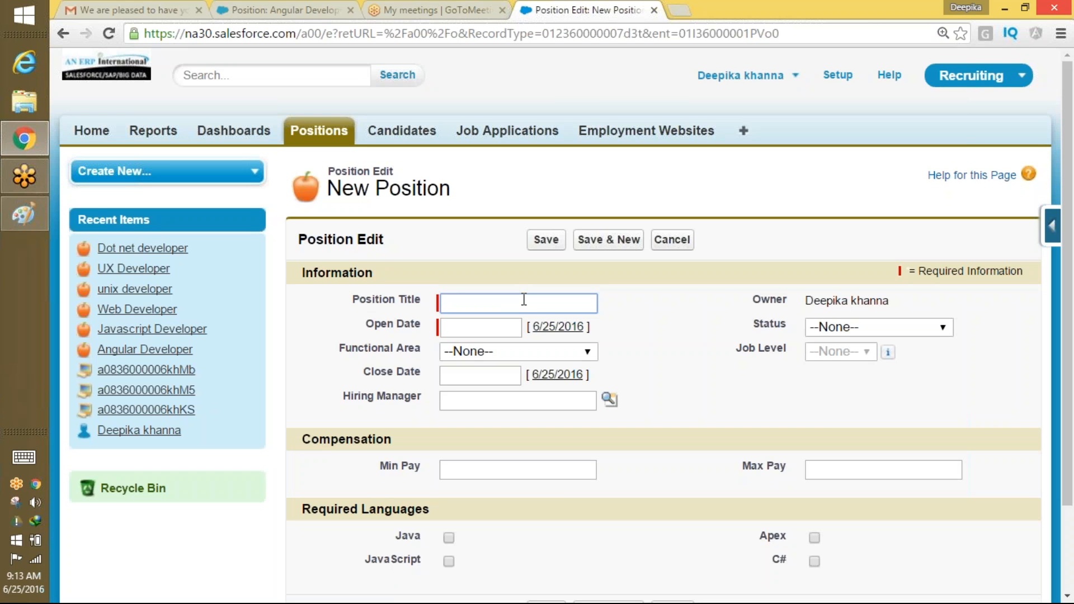
- Enter C sharp developer as the position title and 6/28/2016 as the open date
type("C sharp developer")
key("Tab")
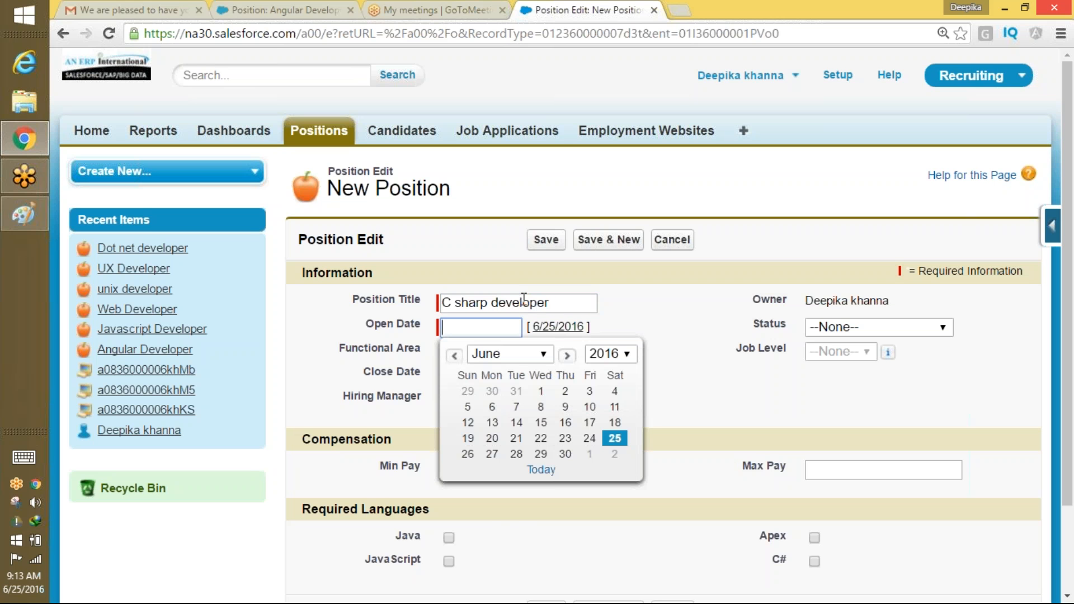
left_click(516, 453)
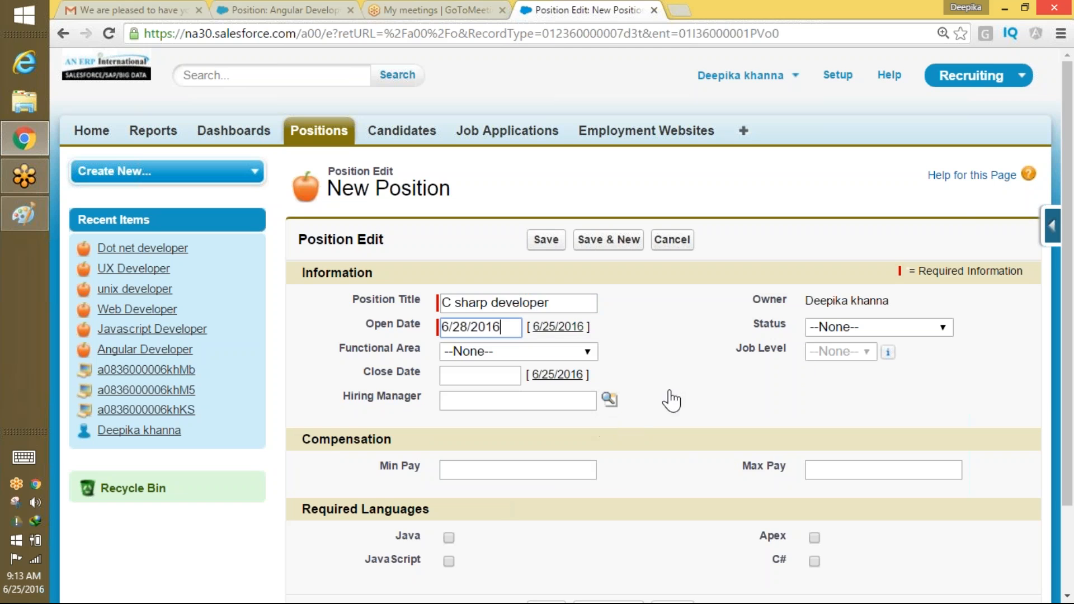
double_click(671, 401)
- Set the C sharp developer position's Max Pay to 150000 and save it without a functional area
left_click_drag(1067, 294, 1056, 391)
left_click(872, 363)
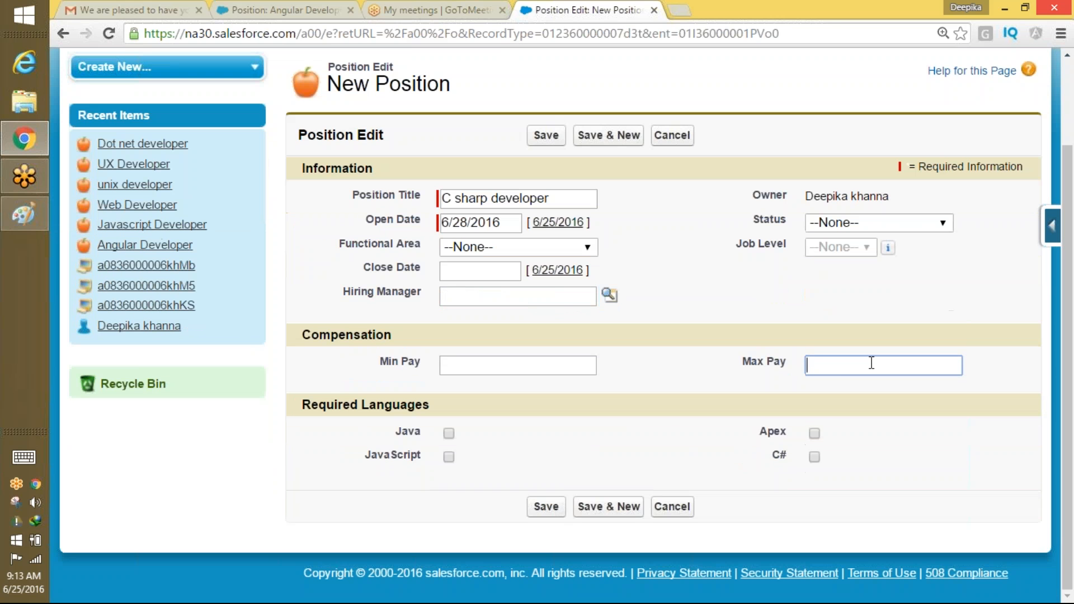
type("150000")
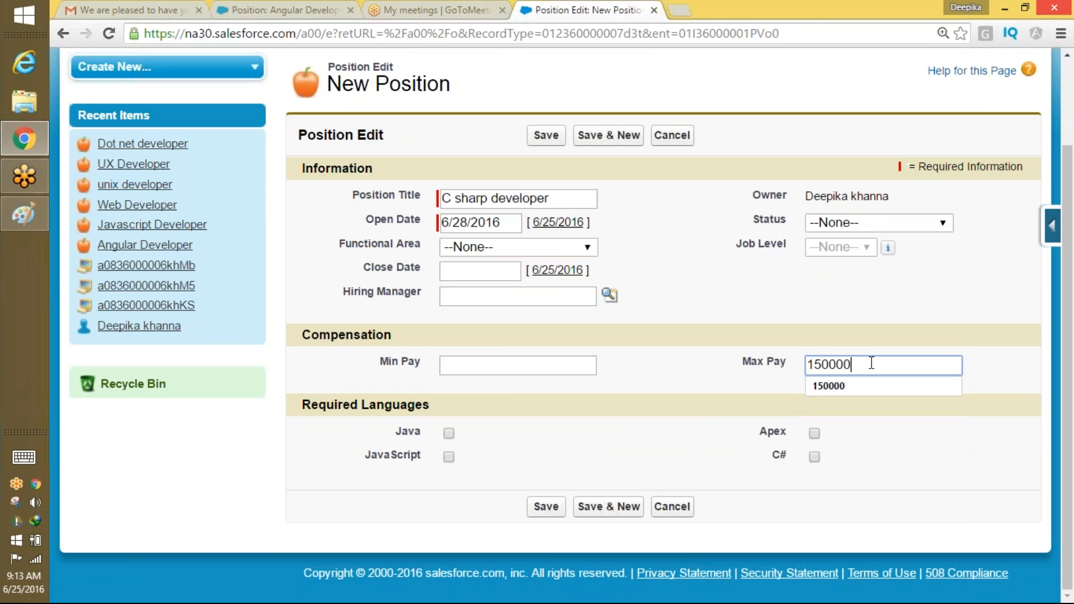
left_click(545, 507)
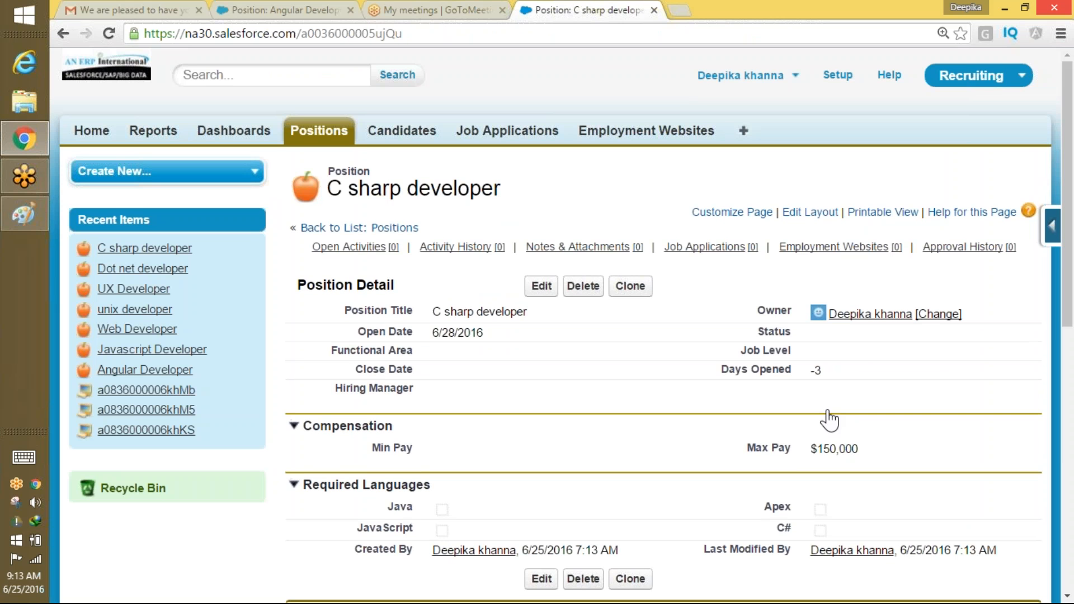
- Try to submit the C sharp developer position for approval and read the message on the resulting page
scroll(1057, 374, "down", 1)
scroll(1052, 448, "down", 9)
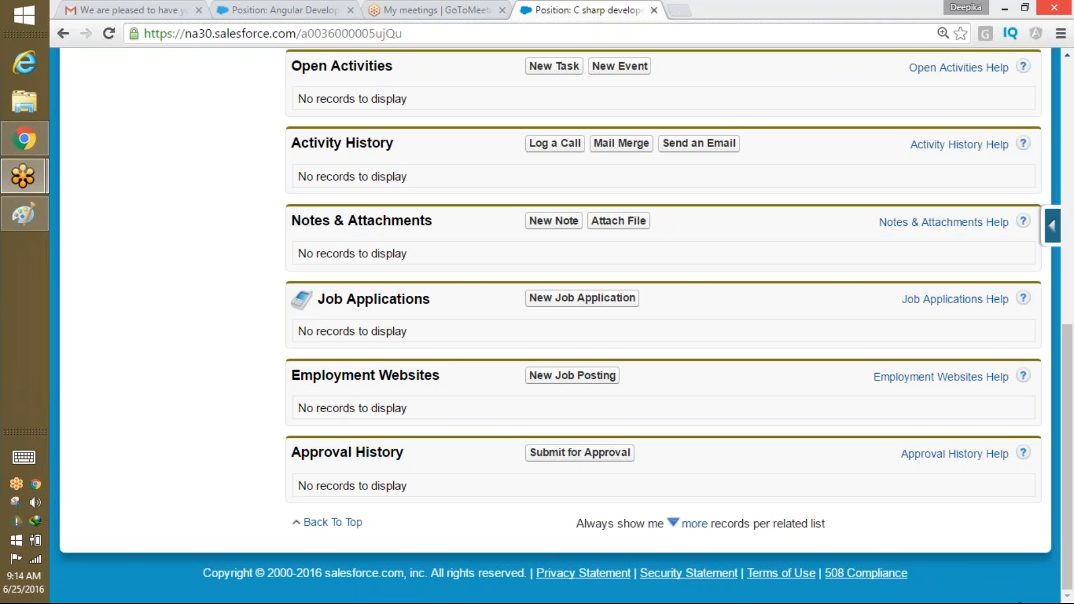
left_click(526, 375)
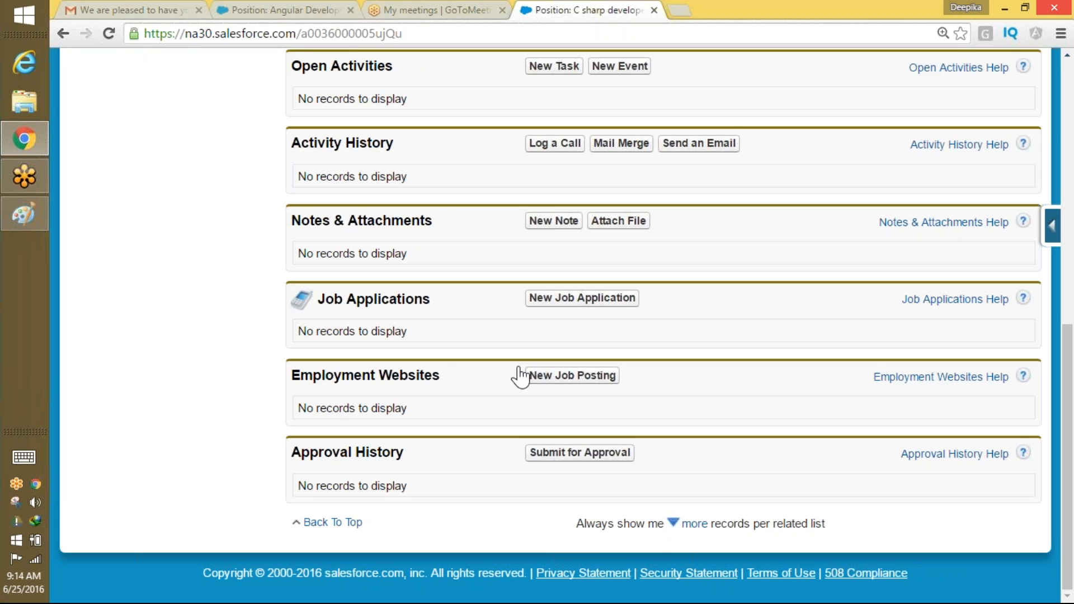
left_click(569, 458)
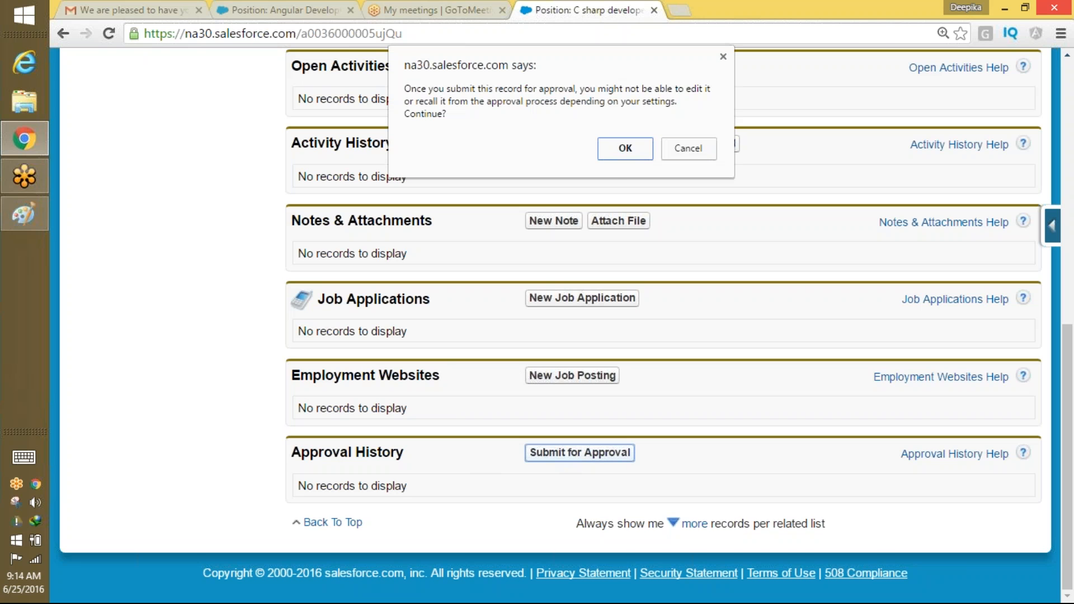
left_click(622, 153)
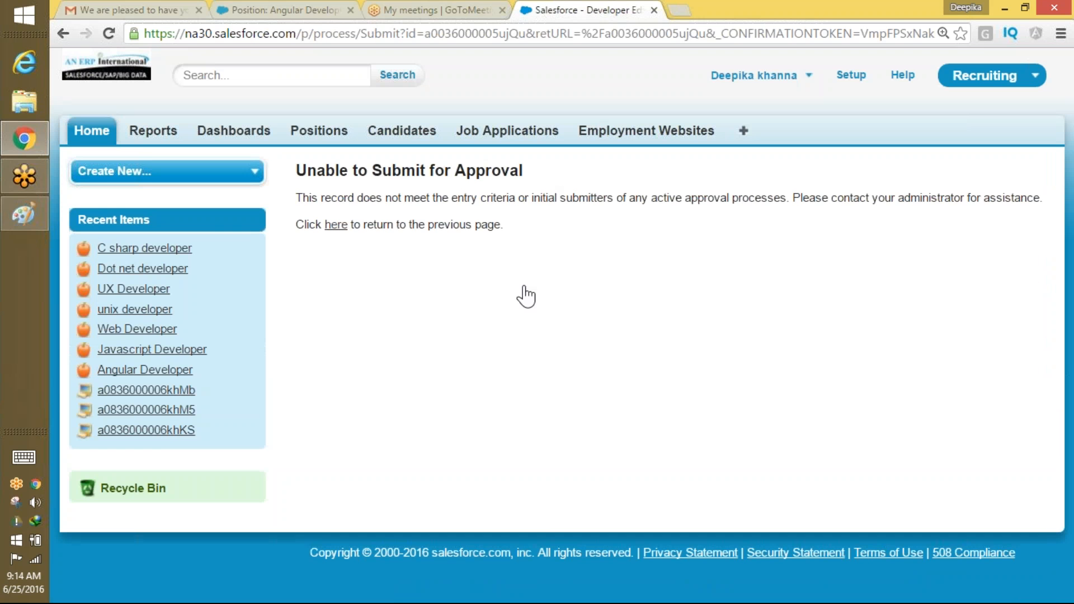
left_click_drag(294, 171, 556, 228)
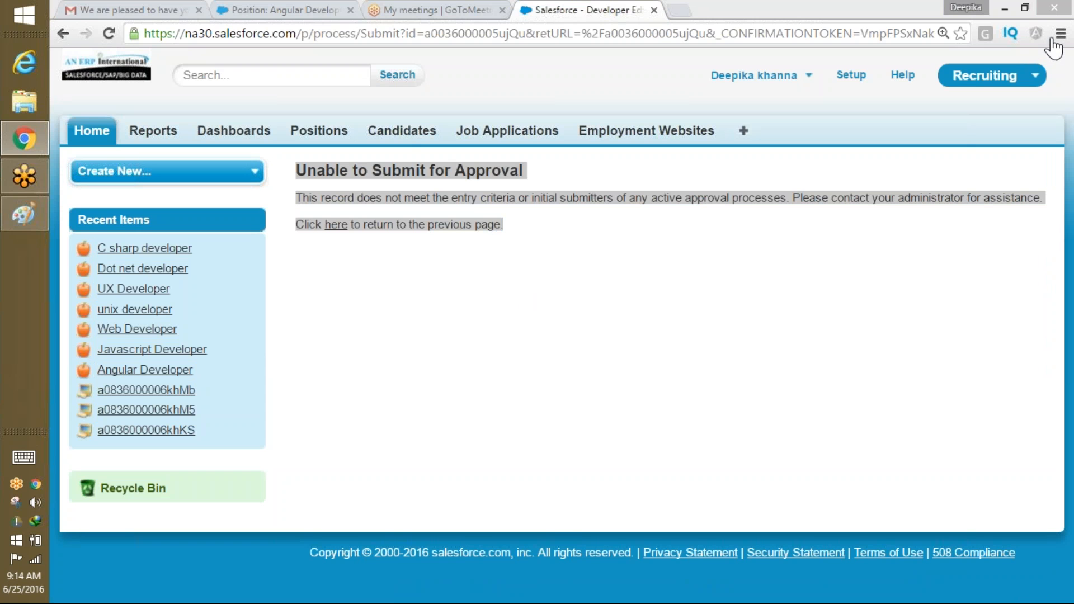
left_click(839, 372)
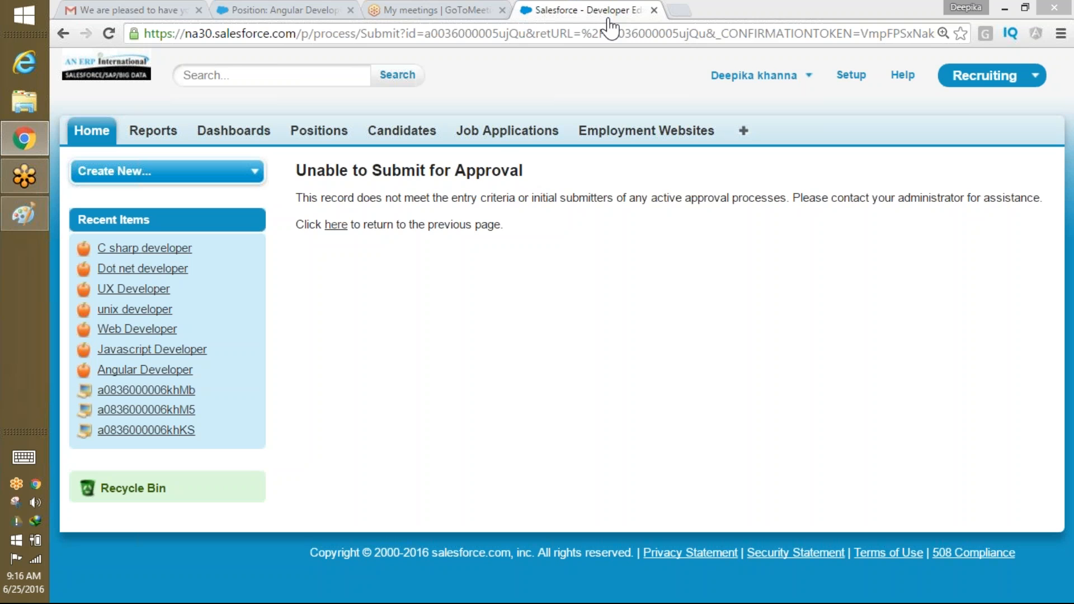
- Switch to Paint and start a new blank picture, discarding the current drawing without saving
key("alt+Tab")
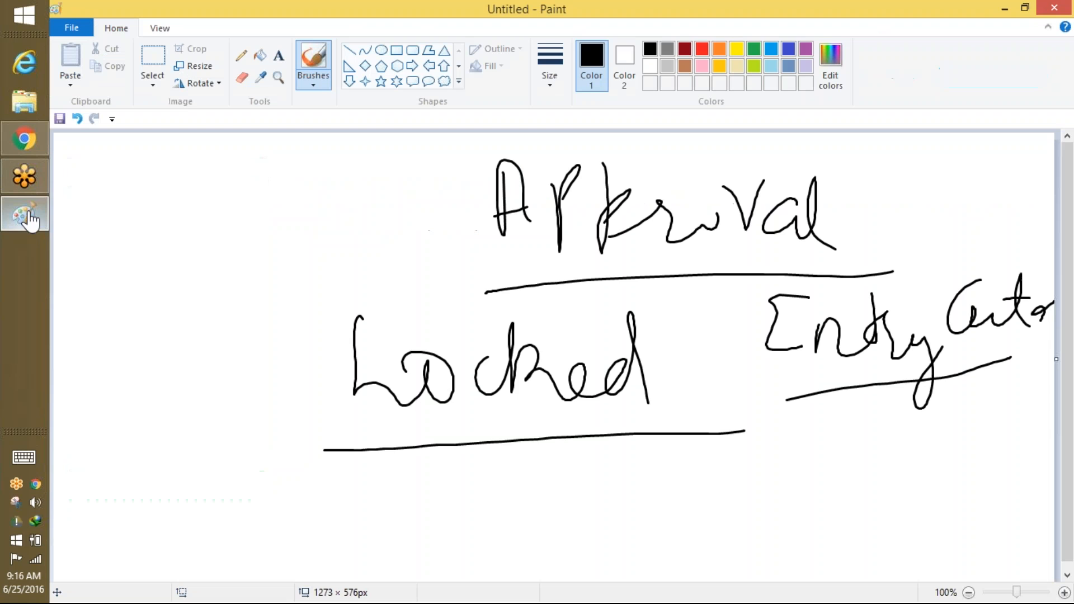
left_click(76, 28)
left_click(95, 54)
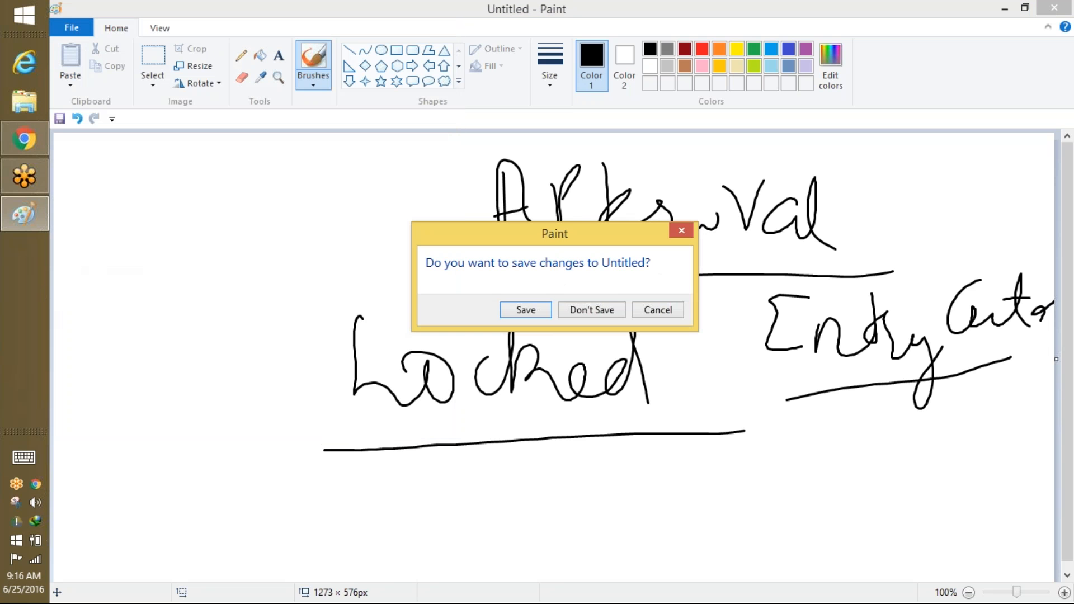
left_click(811, 58)
left_click(581, 313)
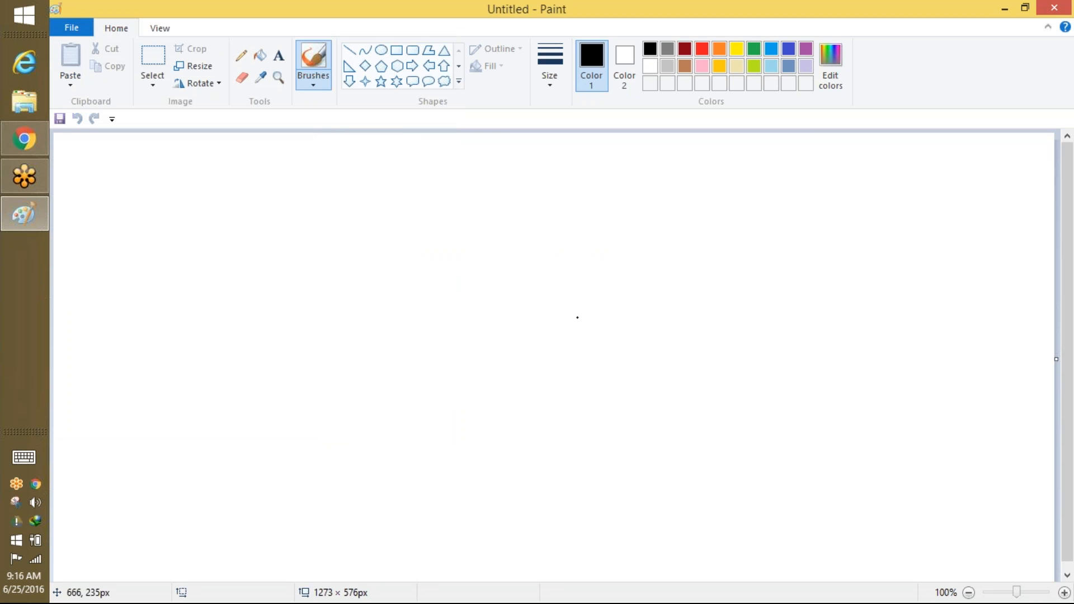
- Handwrite "FA => IT" with the brush near the top of the blank canvas
mouse_move(407, 165)
left_mouse_down()
mouse_move(442, 162)
mouse_move(431, 201)
left_mouse_up()
left_click_drag(413, 216, 449, 211)
left_click_drag(450, 168, 484, 167)
left_click_drag(466, 170, 465, 217)
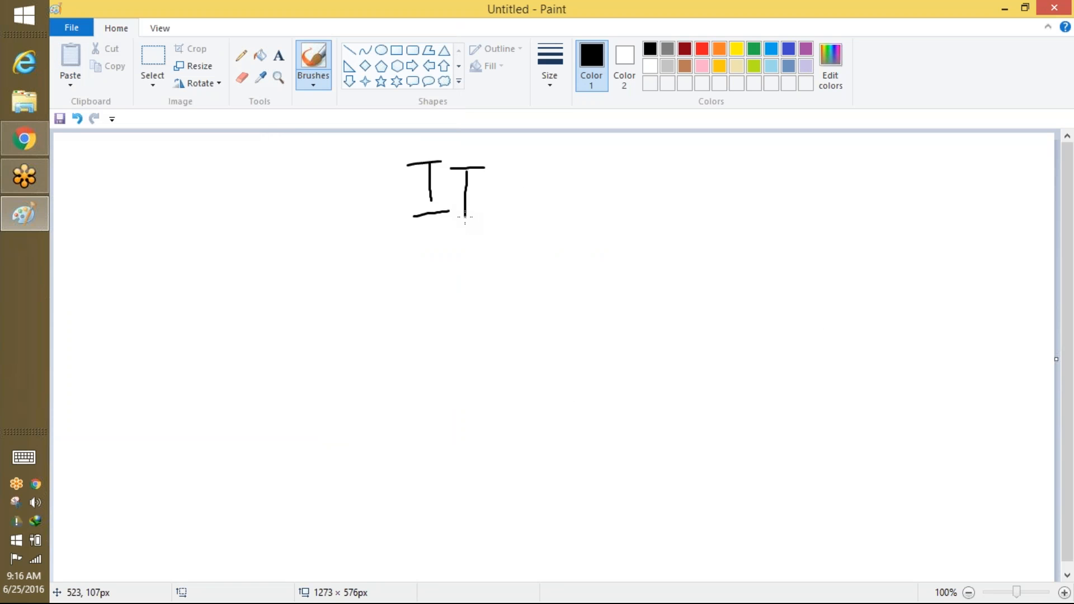
mouse_move(270, 185)
left_mouse_down()
mouse_move(267, 211)
mouse_move(284, 155)
mouse_move(329, 217)
mouse_move(353, 208)
mouse_move(347, 185)
left_mouse_up()
mouse_move(367, 186)
left_mouse_down()
mouse_move(387, 184)
mouse_move(391, 202)
mouse_move(397, 180)
mouse_move(385, 225)
left_mouse_up()
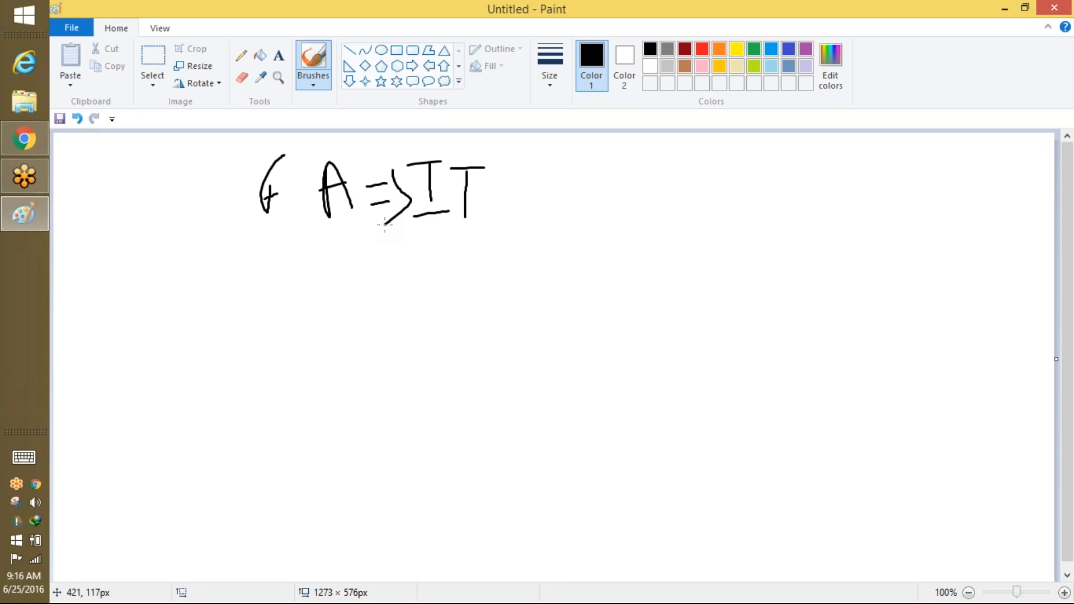
mouse_move(272, 176)
left_mouse_down()
mouse_move(268, 252)
mouse_move(319, 149)
left_mouse_up()
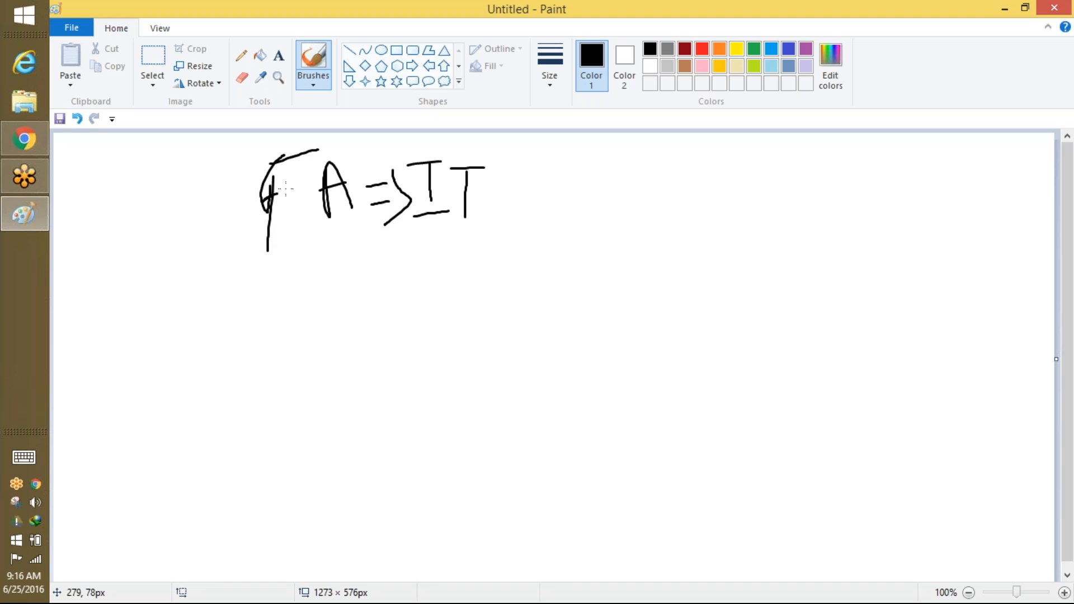
left_click_drag(273, 194, 306, 183)
- Draw a diamond and an underlined "funct" beside the IT text, plus a downward arrow beneath it
mouse_move(595, 174)
left_mouse_down()
mouse_move(600, 163)
mouse_move(738, 208)
mouse_move(756, 190)
left_mouse_up()
mouse_move(414, 262)
left_mouse_down()
mouse_move(424, 311)
mouse_move(444, 302)
left_mouse_up()
mouse_move(535, 153)
left_mouse_down()
mouse_move(540, 240)
mouse_move(567, 202)
mouse_move(543, 249)
left_mouse_up()
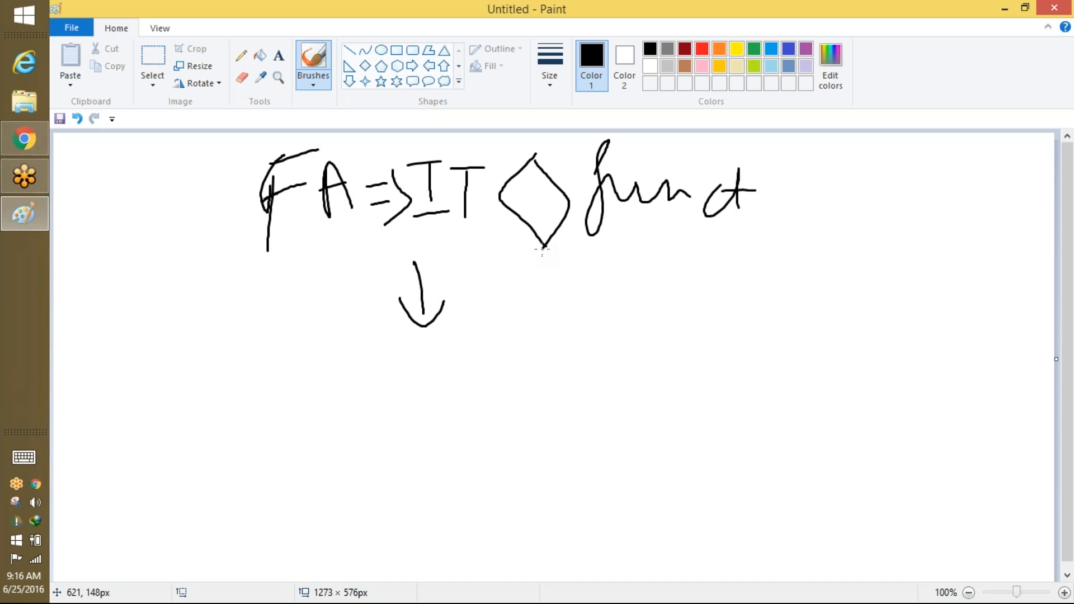
left_click_drag(586, 202, 711, 200)
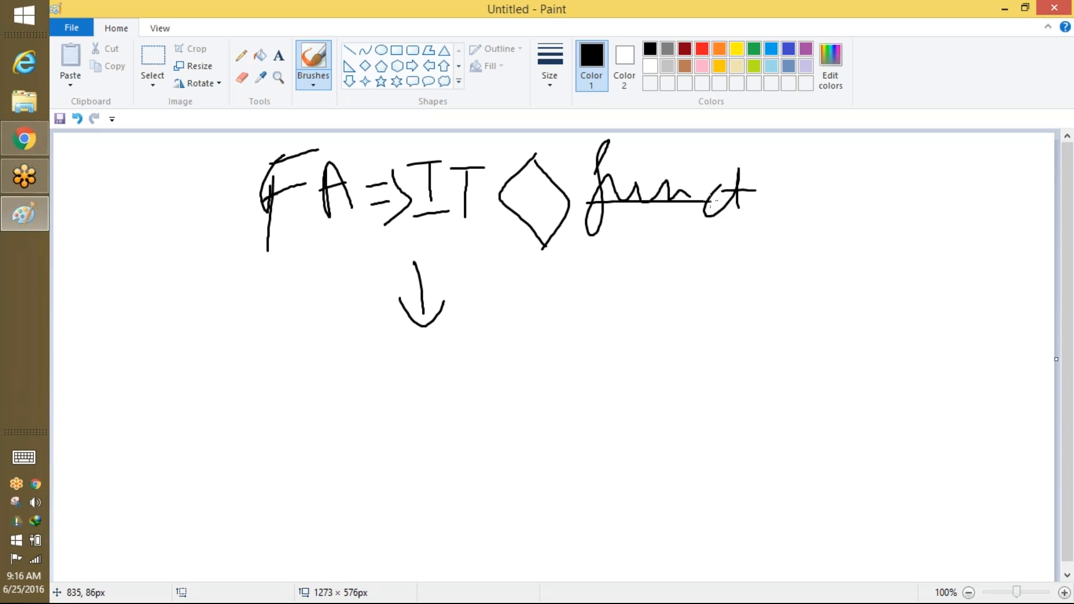
- Extend the flowchart with two more connected diamonds below the first and add a short mark in the lower one
left_click_drag(541, 241, 564, 373)
mouse_move(555, 290)
left_mouse_down()
mouse_move(613, 329)
mouse_move(583, 363)
mouse_move(625, 392)
left_mouse_up()
left_click_drag(686, 365, 708, 433)
left_click_drag(686, 379, 682, 403)
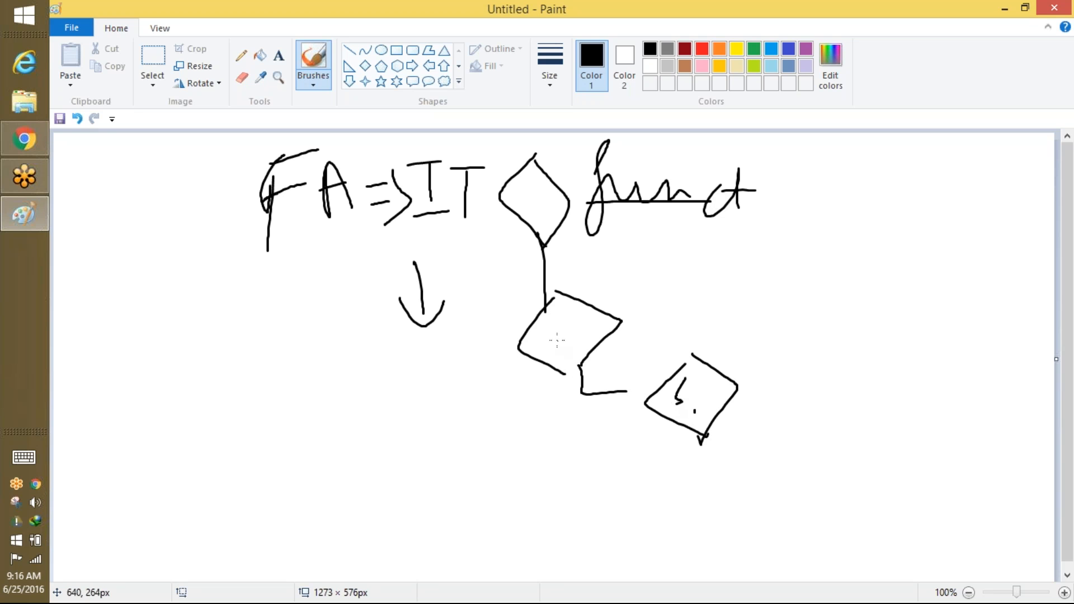
left_click(694, 412)
- Label the second diamond with the condition "> 100 K"
left_click_drag(542, 337, 554, 360)
left_click_drag(581, 316, 586, 350)
left_click_drag(600, 333, 638, 303)
left_click_drag(660, 283, 658, 320)
left_click_drag(697, 287, 715, 319)
- Draw an N branch from the 100 K diamond and branches marked R and A from the diamond following it
left_click_drag(518, 364, 442, 386)
mouse_move(460, 364)
left_mouse_down()
mouse_move(457, 339)
mouse_move(485, 310)
left_mouse_up()
mouse_move(448, 391)
left_mouse_down()
mouse_move(458, 541)
mouse_move(502, 553)
mouse_move(515, 520)
left_mouse_up()
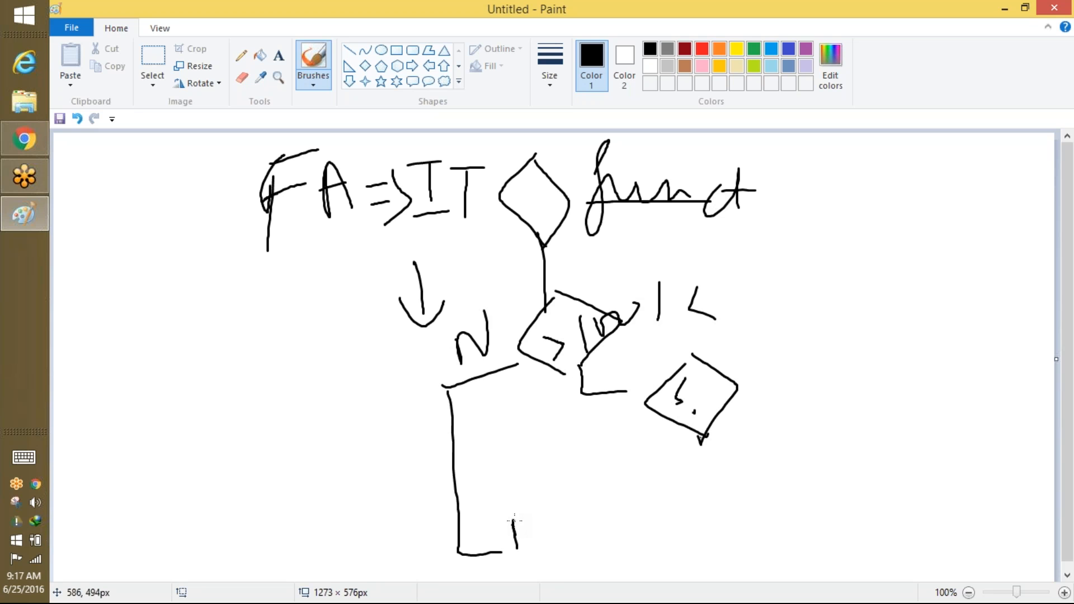
left_click_drag(699, 437, 709, 487)
left_click_drag(741, 388, 805, 362)
mouse_move(773, 347)
left_mouse_down()
mouse_move(772, 331)
mouse_move(827, 352)
left_mouse_up()
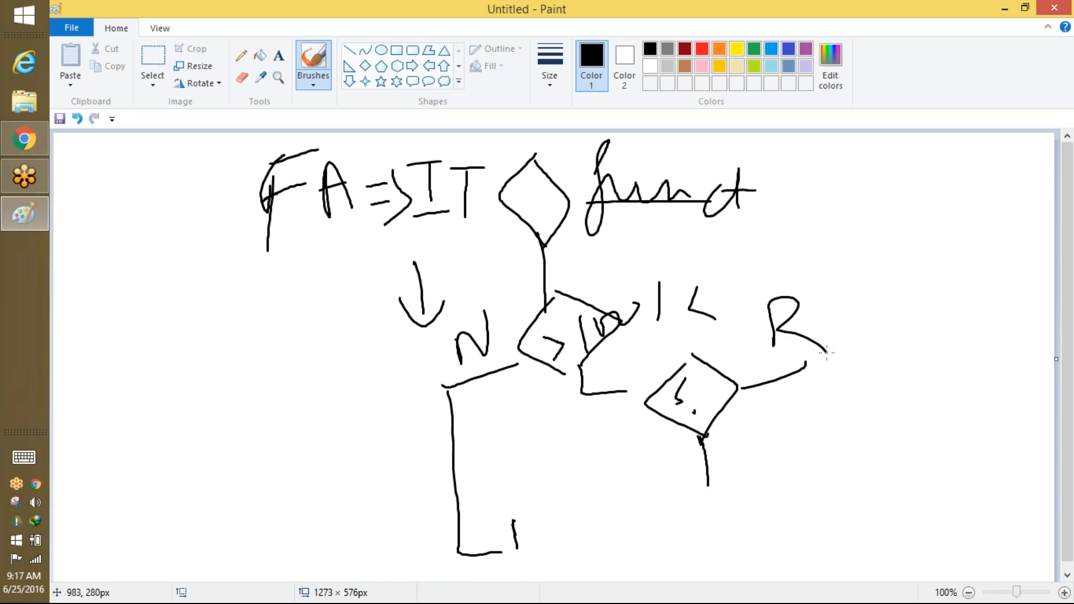
mouse_move(643, 471)
left_mouse_down()
mouse_move(652, 456)
mouse_move(660, 470)
left_mouse_up()
mouse_move(628, 460)
left_mouse_down()
mouse_move(713, 449)
mouse_move(703, 507)
mouse_move(656, 511)
left_mouse_up()
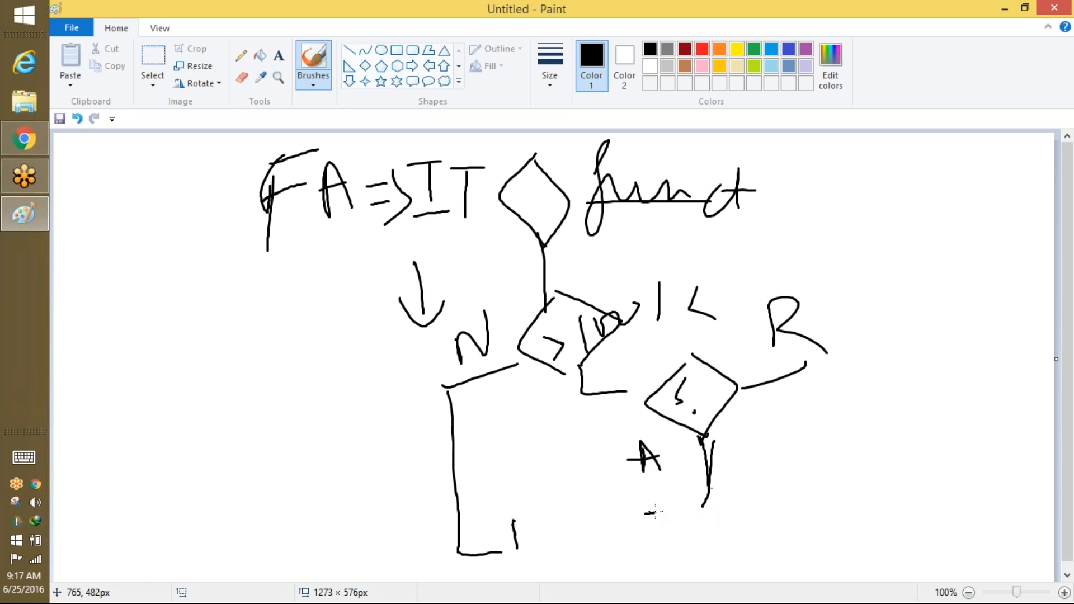
- Draw another diamond under the A branch, label it "> 150K", and sketch its outgoing branches
mouse_move(709, 489)
left_mouse_down()
mouse_move(660, 551)
mouse_move(770, 516)
mouse_move(716, 553)
left_mouse_up()
left_click_drag(670, 539, 701, 540)
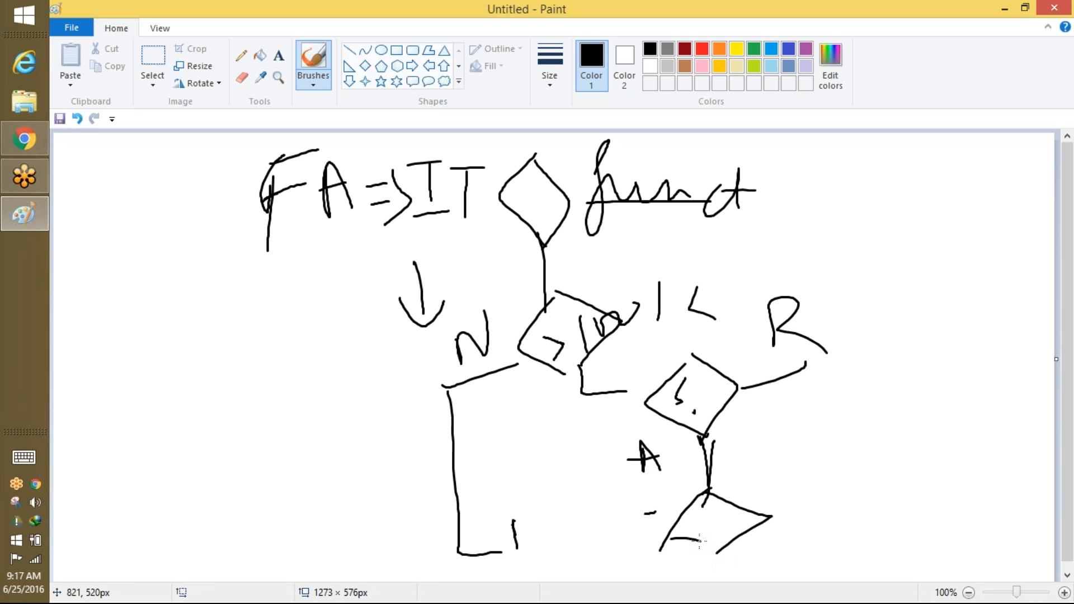
scroll(1064, 434, "down", 1)
mouse_move(754, 473)
left_mouse_down()
mouse_move(778, 475)
mouse_move(783, 506)
left_mouse_up()
left_click_drag(822, 447, 837, 480)
mouse_move(850, 442)
left_mouse_down()
mouse_move(882, 481)
mouse_move(870, 435)
left_mouse_up()
mouse_move(881, 448)
left_mouse_down()
mouse_move(892, 463)
mouse_move(883, 436)
mouse_move(920, 448)
left_mouse_up()
mouse_move(928, 411)
left_mouse_down()
mouse_move(926, 446)
mouse_move(961, 453)
left_mouse_up()
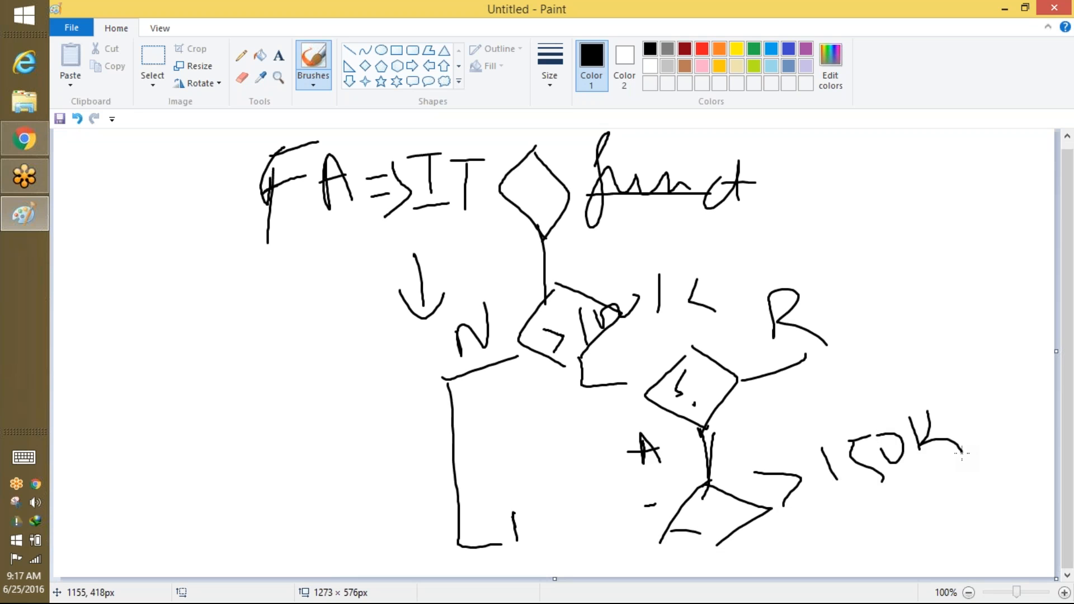
mouse_move(680, 528)
left_mouse_down()
mouse_move(574, 552)
mouse_move(577, 576)
left_mouse_up()
mouse_move(724, 552)
left_mouse_down()
mouse_move(742, 558)
mouse_move(762, 545)
mouse_move(777, 573)
left_mouse_up()
- Write the pay range "120 - 150" beside the flowchart and link its two ends with an arrow underneath
mouse_move(859, 190)
left_mouse_down()
mouse_move(864, 242)
mouse_move(929, 207)
left_mouse_up()
mouse_move(950, 210)
left_mouse_down()
mouse_move(989, 218)
mouse_move(1029, 183)
mouse_move(1021, 229)
mouse_move(1038, 217)
left_mouse_up()
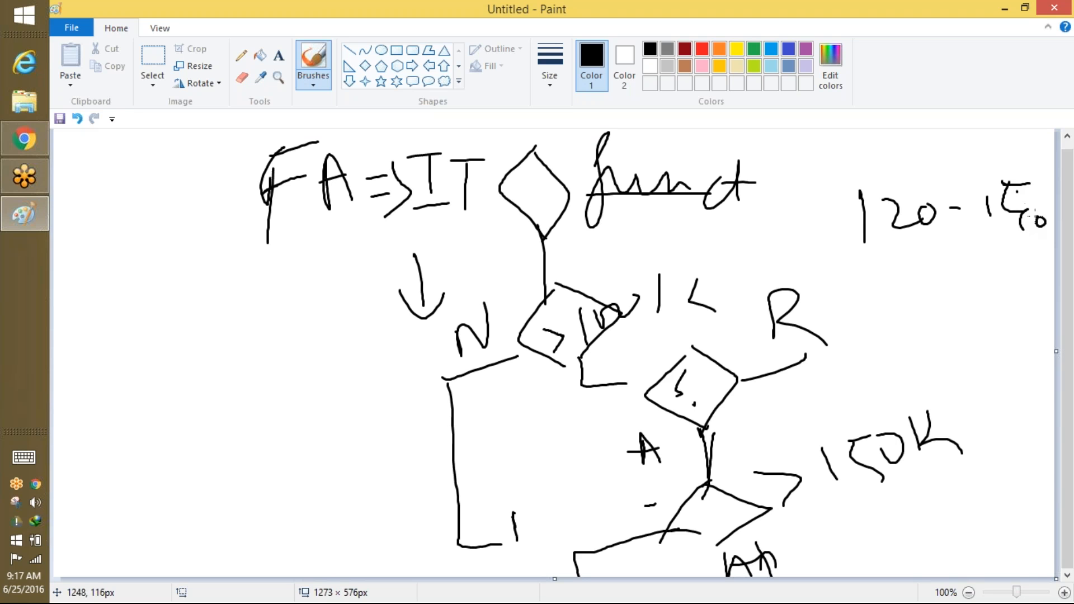
mouse_move(881, 264)
left_mouse_down()
mouse_move(918, 287)
mouse_move(1024, 239)
mouse_move(1037, 249)
mouse_move(881, 280)
mouse_move(958, 266)
left_mouse_up()
mouse_move(895, 209)
left_mouse_down()
mouse_move(898, 233)
mouse_move(904, 215)
left_mouse_up()
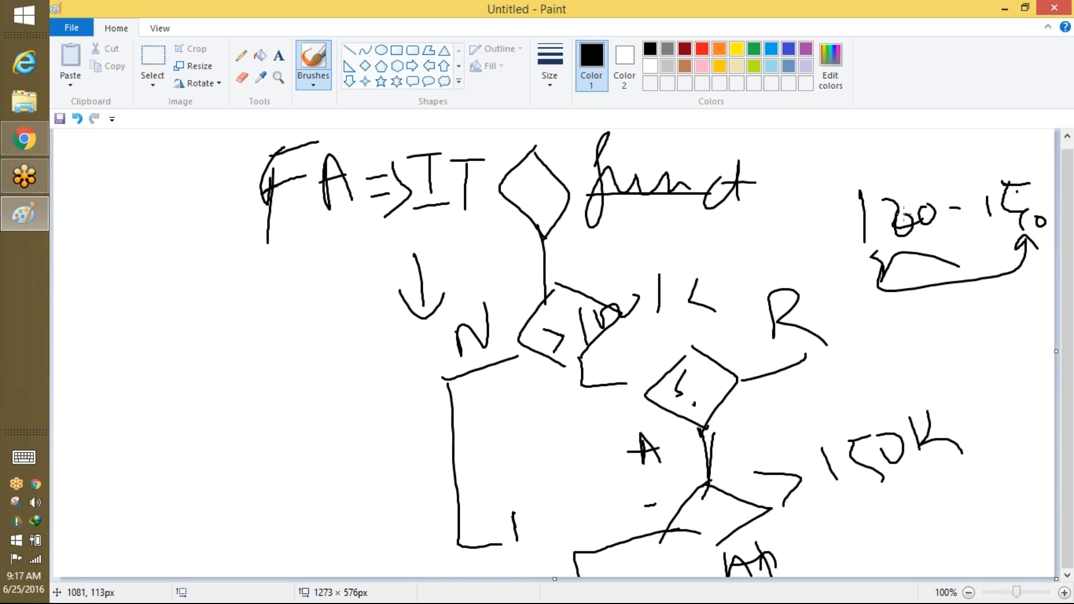
- Write the example value 160, circle the 100 K and 150K conditions, and add a line ending in N under the value
left_click_drag(894, 329, 905, 386)
mouse_move(937, 323)
left_mouse_down()
mouse_move(923, 336)
mouse_move(932, 348)
mouse_move(960, 330)
left_mouse_up()
mouse_move(747, 311)
left_mouse_down()
mouse_move(738, 301)
mouse_move(655, 365)
mouse_move(675, 319)
left_mouse_up()
mouse_move(842, 447)
left_mouse_down()
mouse_move(779, 425)
mouse_move(762, 538)
mouse_move(823, 462)
mouse_move(810, 454)
left_mouse_up()
left_click_drag(996, 370, 861, 417)
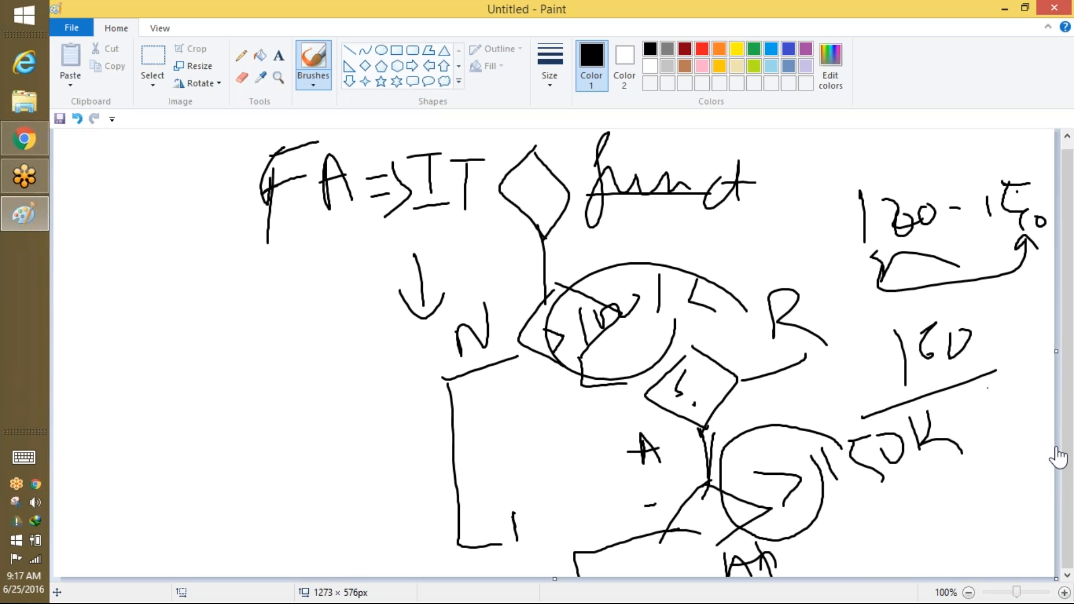
left_click_drag(968, 364, 969, 401)
mouse_move(990, 355)
left_mouse_down()
mouse_move(1013, 355)
mouse_move(1016, 385)
left_mouse_up()
left_click_drag(1017, 363, 1028, 352)
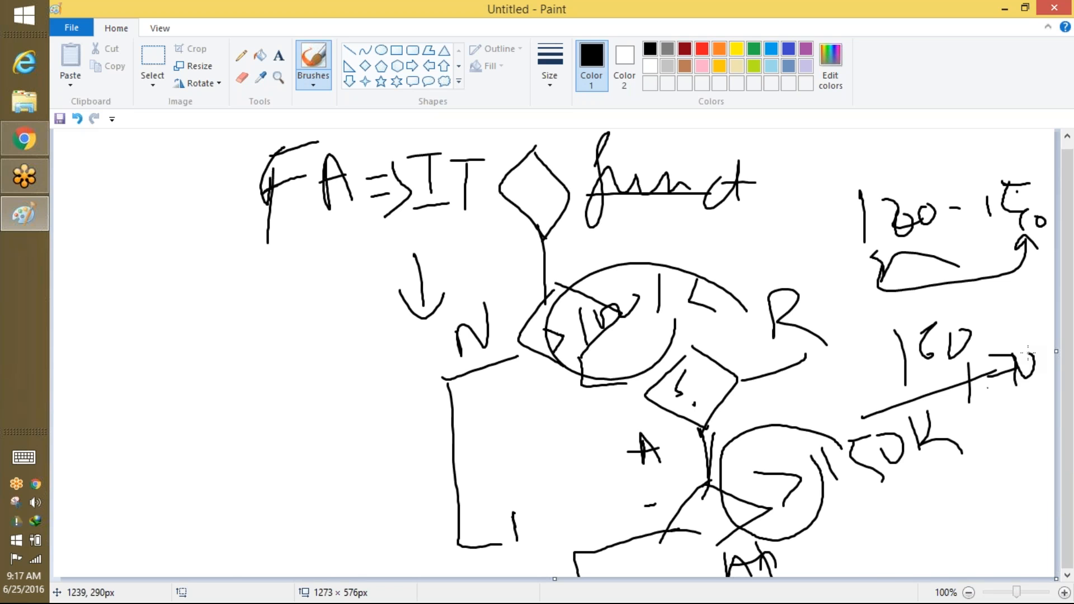
- Sketch two further linked diamonds beyond the 150K condition and circle the nearer one
left_click_drag(831, 512, 849, 540)
mouse_move(891, 503)
left_mouse_down()
mouse_move(861, 548)
mouse_move(944, 563)
left_mouse_up()
left_click_drag(865, 559, 902, 570)
mouse_move(905, 522)
left_mouse_down()
mouse_move(897, 535)
mouse_move(1004, 487)
left_mouse_up()
mouse_move(982, 438)
left_mouse_down()
mouse_move(976, 485)
mouse_move(1017, 460)
left_mouse_up()
left_click_drag(1053, 430, 1015, 537)
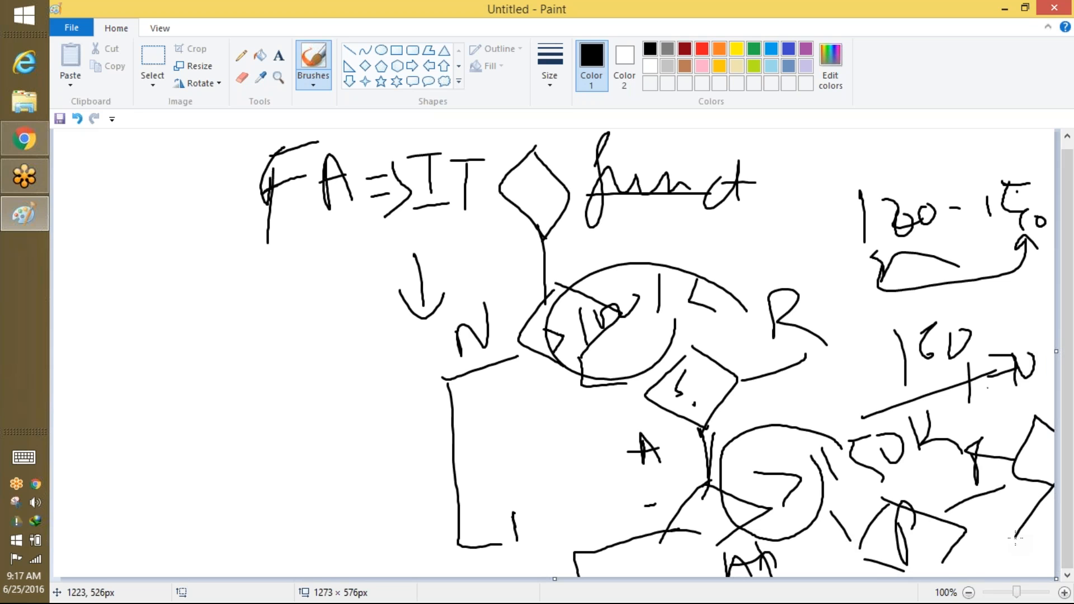
mouse_move(941, 519)
left_mouse_down()
mouse_move(874, 555)
mouse_move(934, 523)
left_mouse_up()
mouse_move(957, 558)
left_mouse_down()
mouse_move(974, 578)
mouse_move(998, 563)
left_mouse_up()
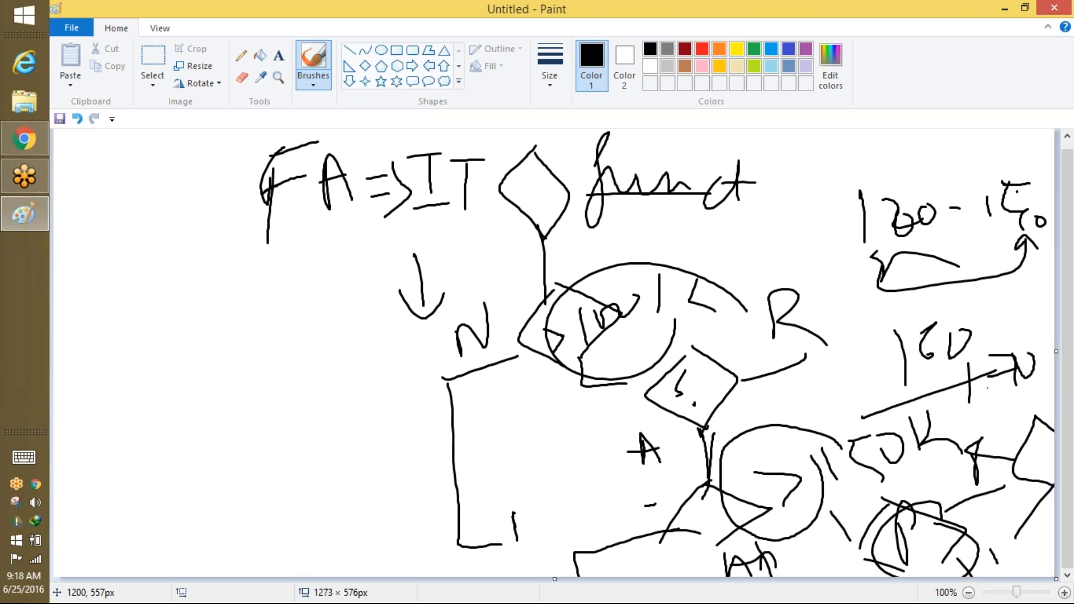
- Start a new blank picture, discarding the flowchart without saving
left_click(71, 27)
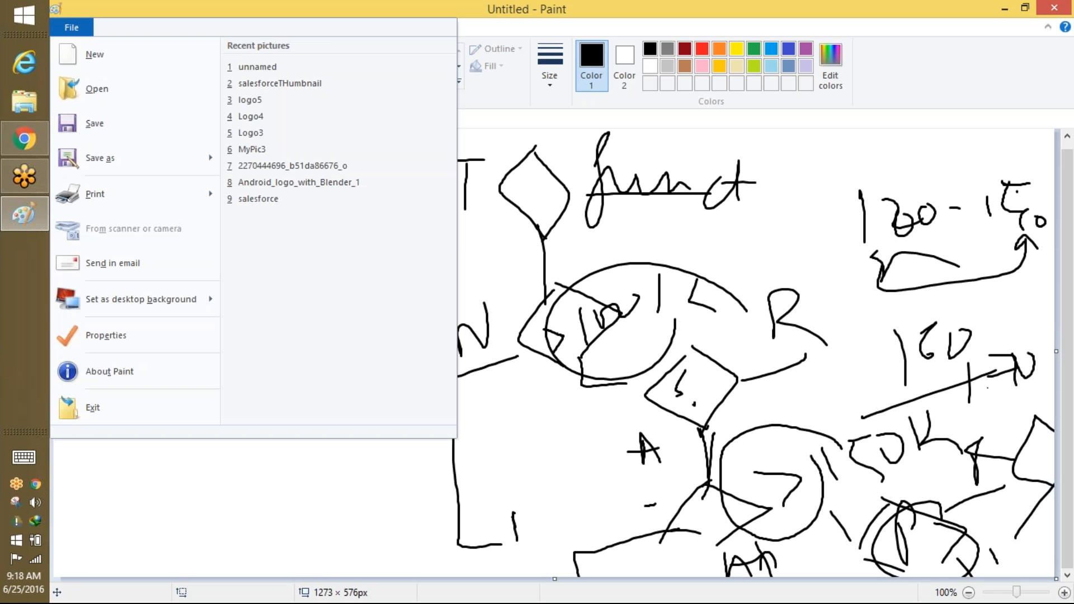
left_click(96, 52)
left_click(594, 311)
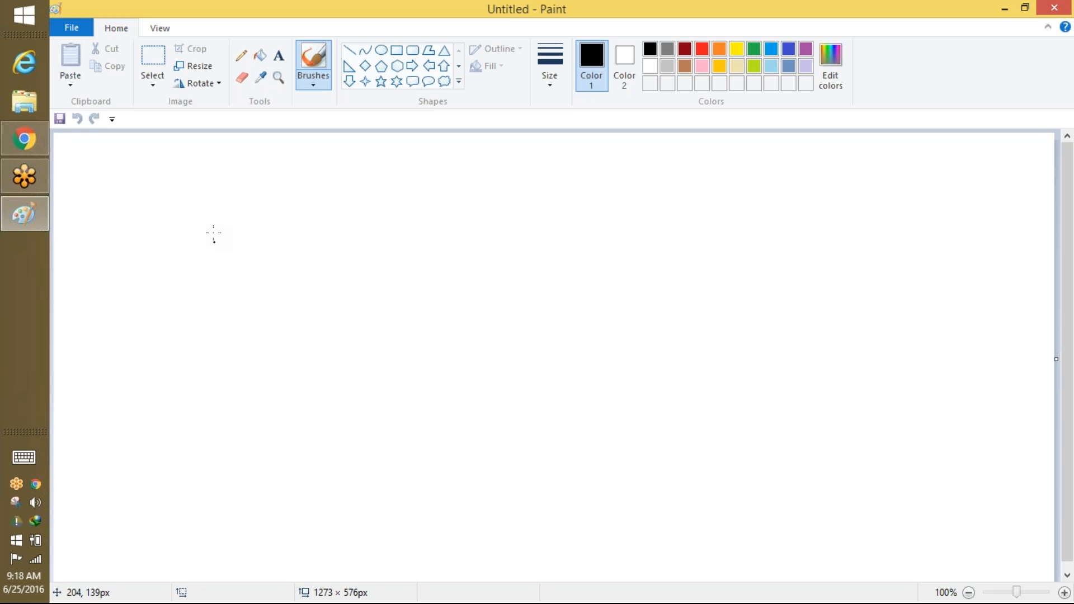
- Switch to Salesforce in Chrome and open Approval Processes in Setup by searching for "approv"
left_click(23, 135)
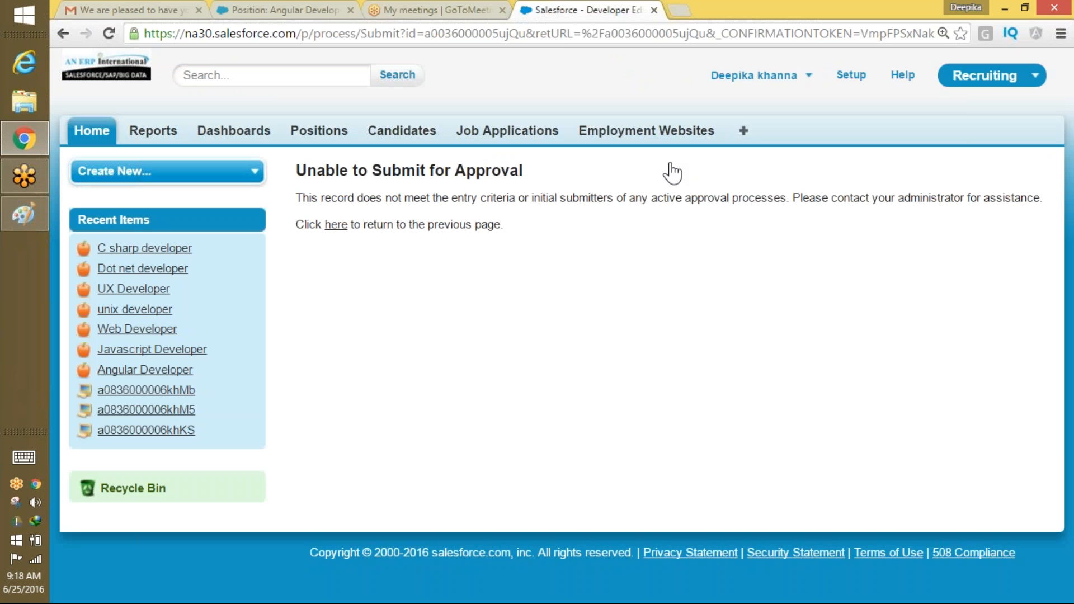
left_click(849, 77)
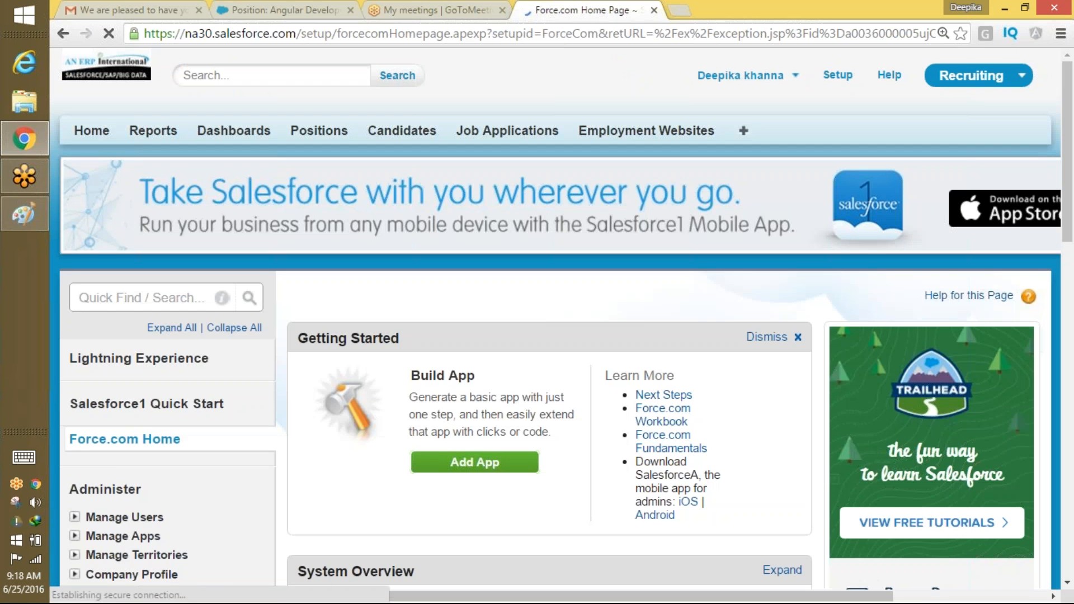
left_click(165, 300)
type("ap")
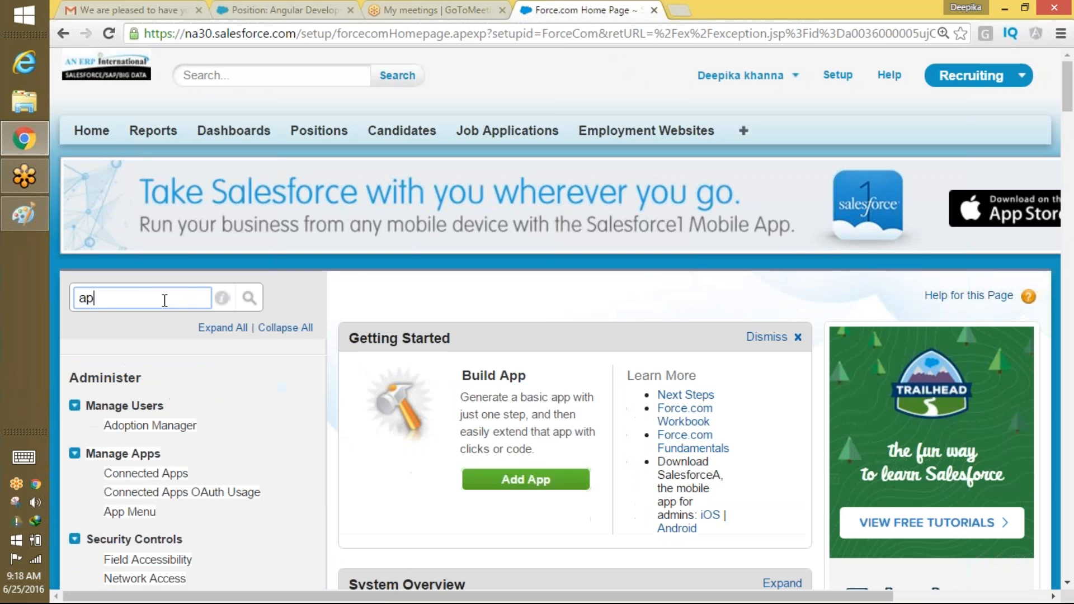
type("prov")
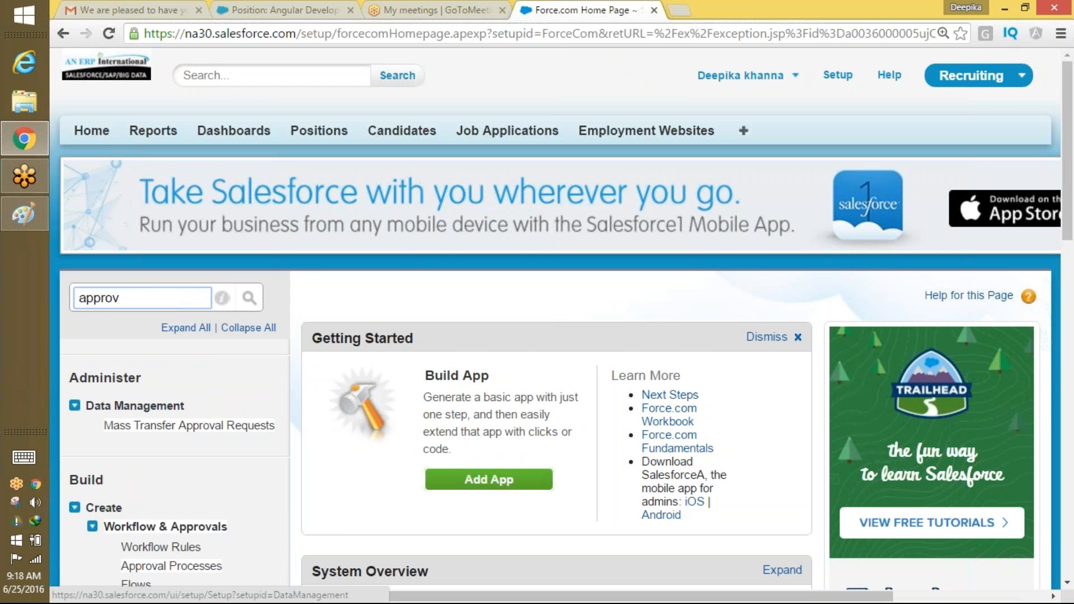
left_click(171, 566)
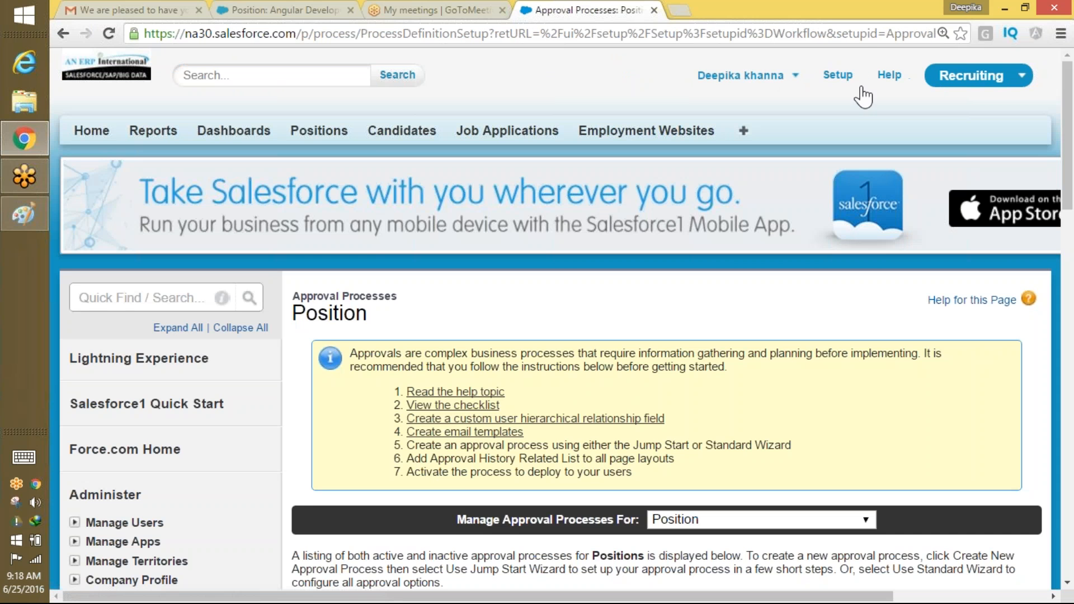
- Deactivate the "Approval of the position" approval process
scroll(1056, 291, "down", 8)
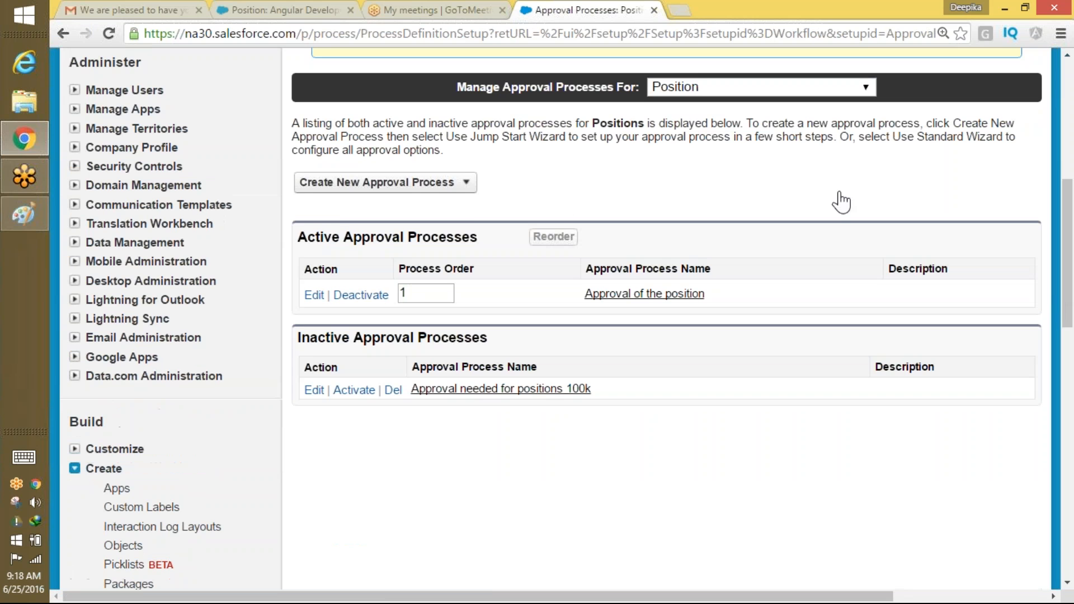
left_click(450, 183)
left_click(361, 295)
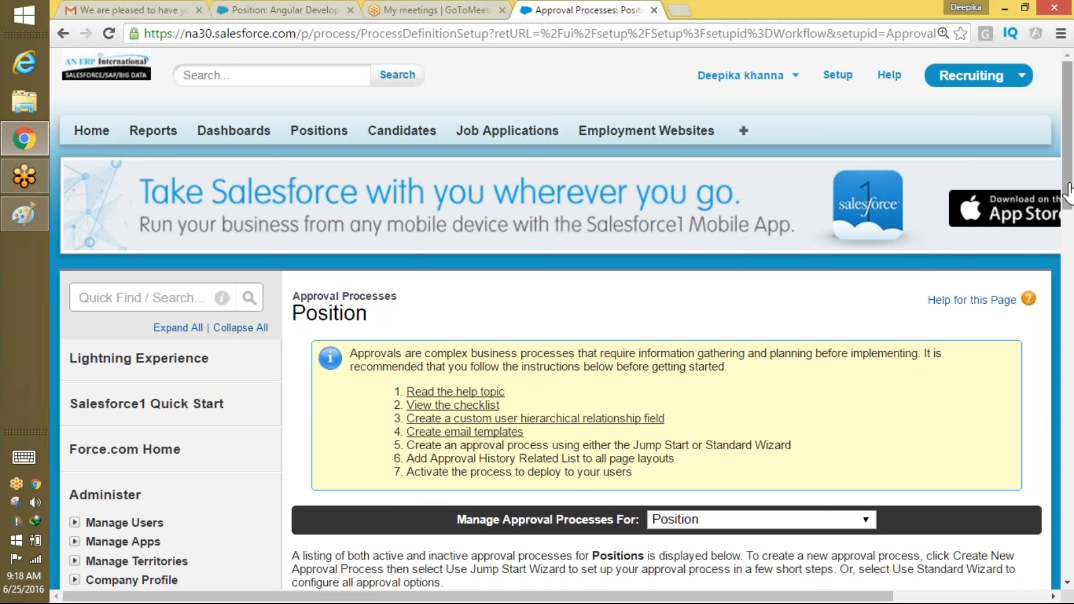
- Start a new Position approval process with the Standard Setup Wizard
scroll(1065, 248, "down", 4)
left_click_drag(1062, 249, 1062, 295)
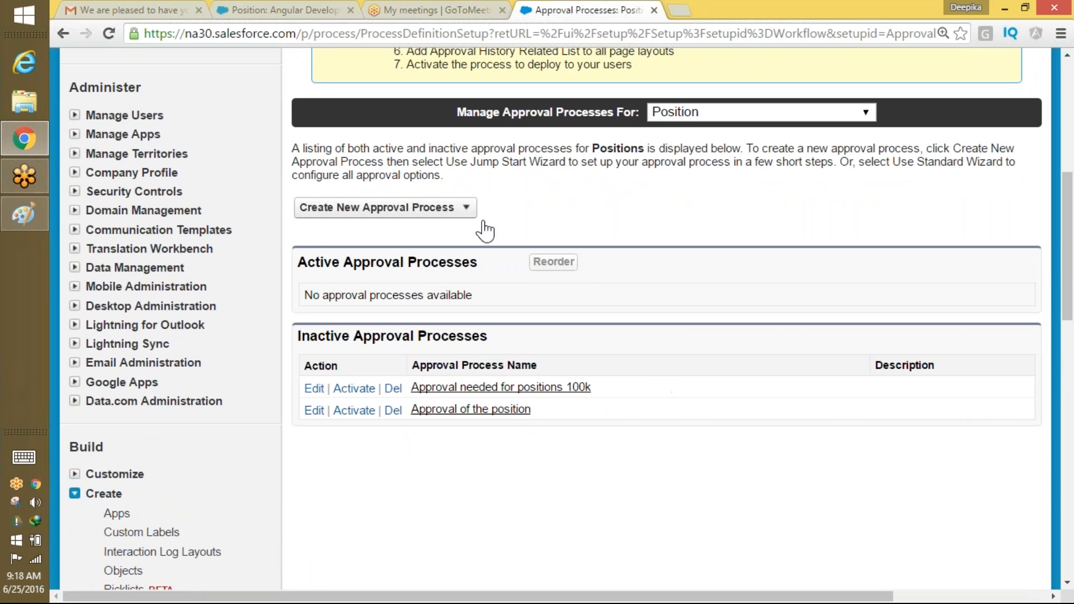
left_click(414, 212)
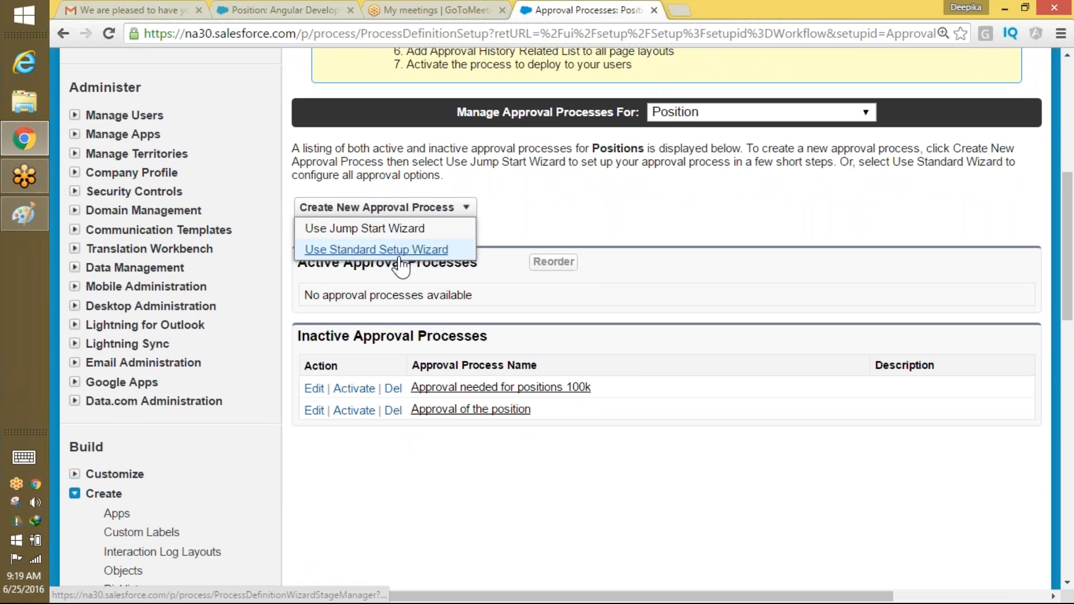
left_click(405, 251)
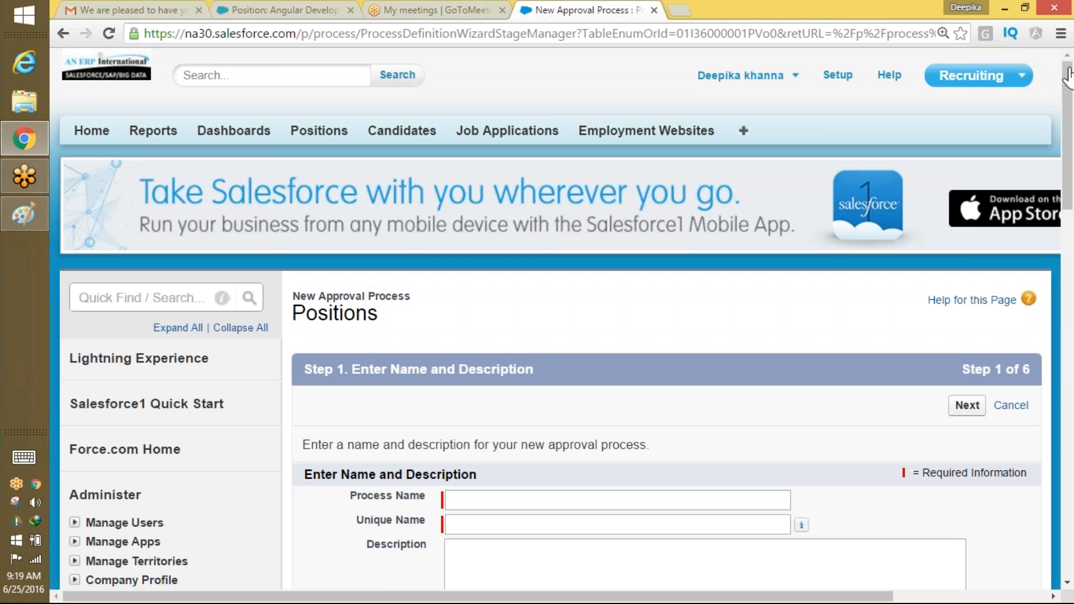
- Name the process Position Approval Needed, accept the unique name Position_Approval_Needed, and continue to the entry criteria
scroll(1070, 137, "down", 3)
left_click(483, 304)
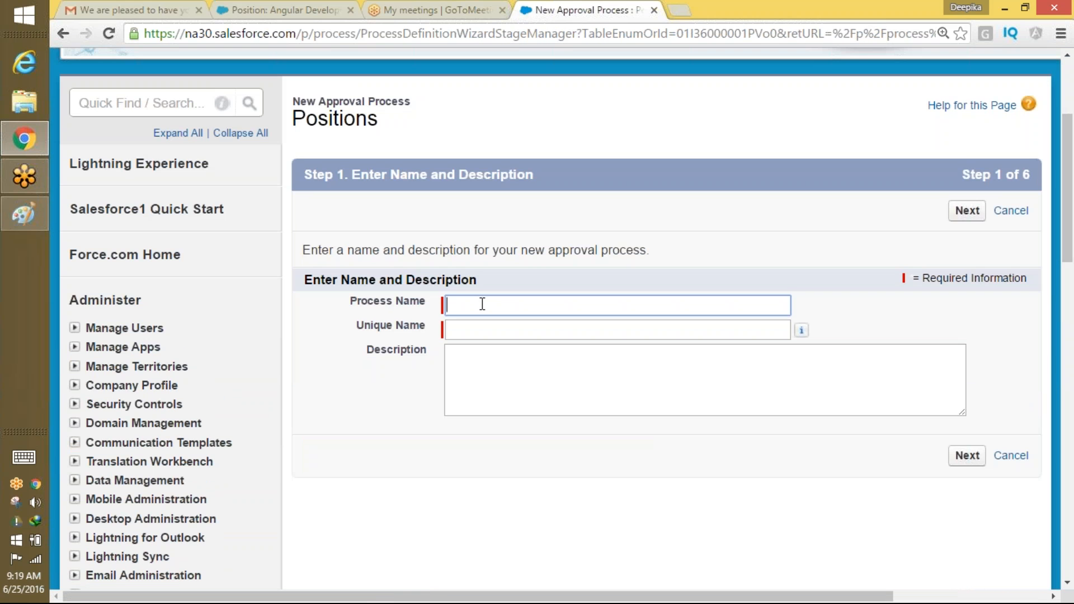
type("Position")
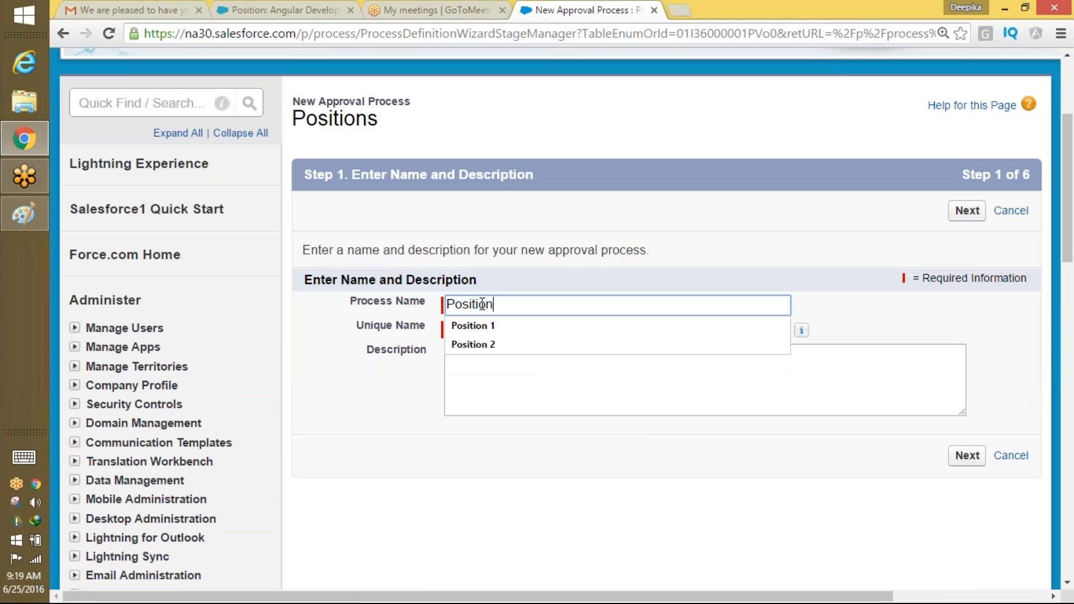
type(" Approval Needed")
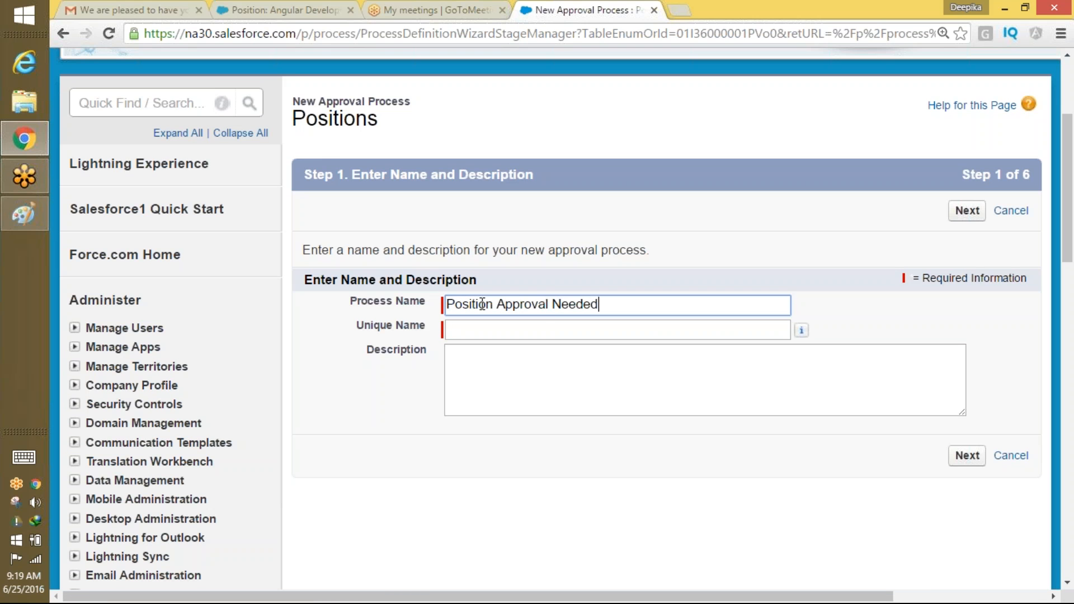
key("Tab")
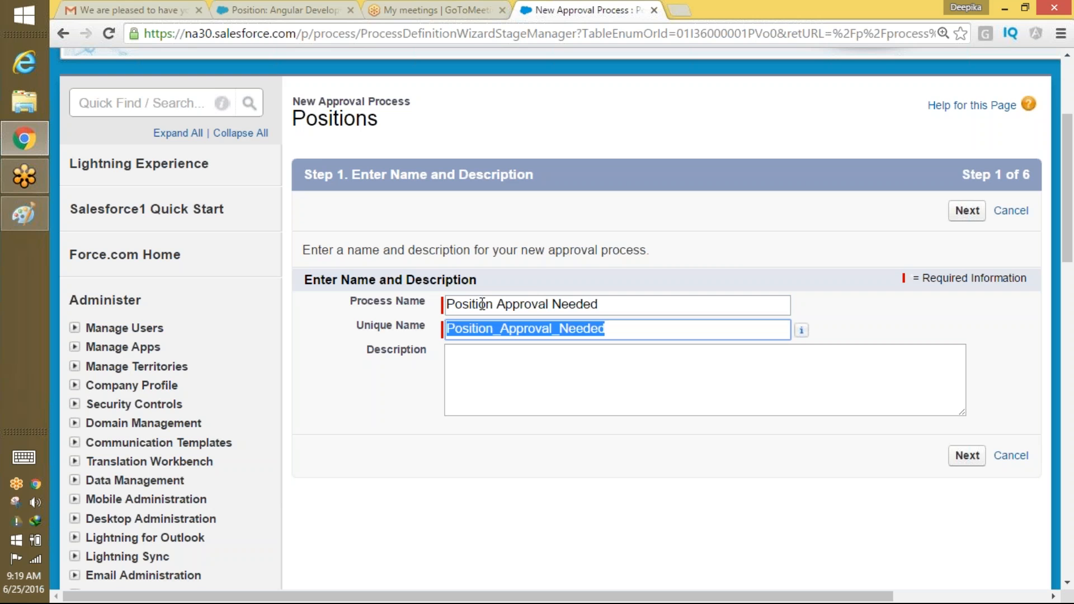
left_click(980, 218)
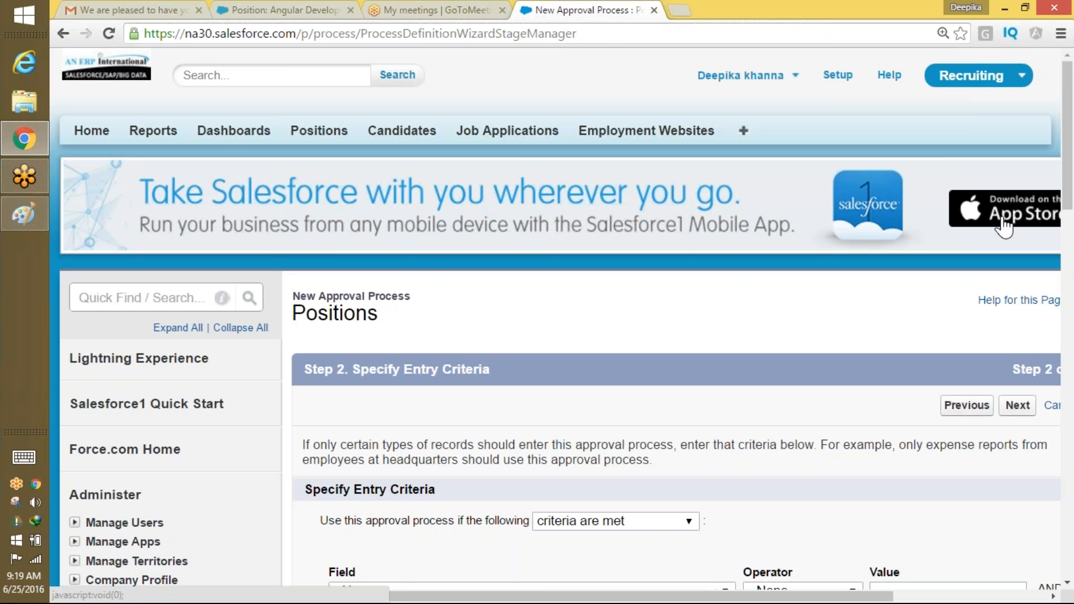
- Set the first entry criterion's field to Position: Functional Area with the equals operator
left_click_drag(1069, 135, 1054, 256)
scroll(1053, 256, "down", 4)
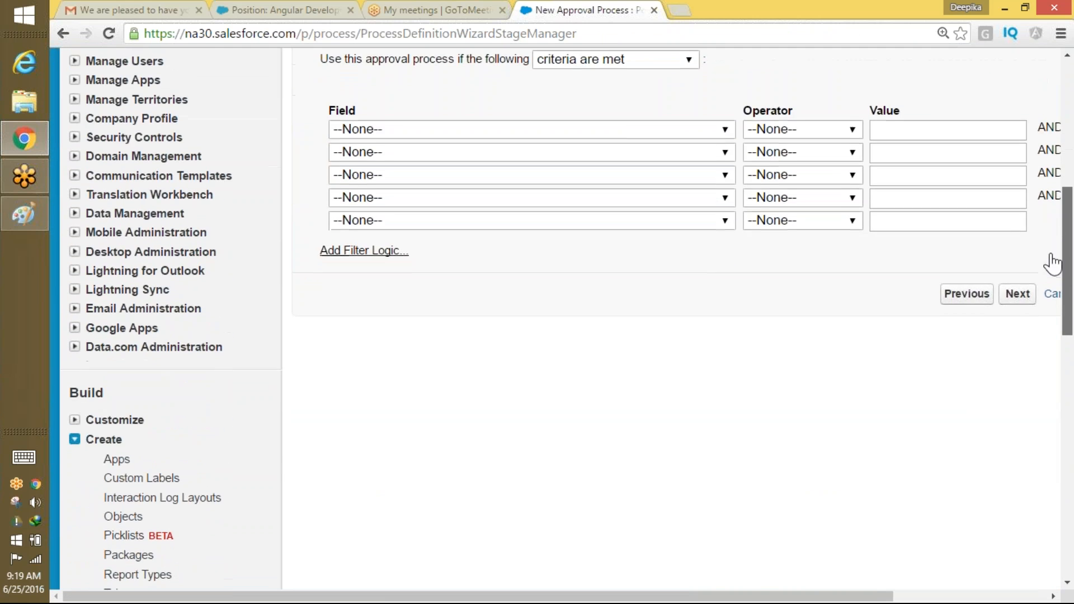
scroll(1047, 271, "up", 3)
scroll(1059, 238, "up", 5)
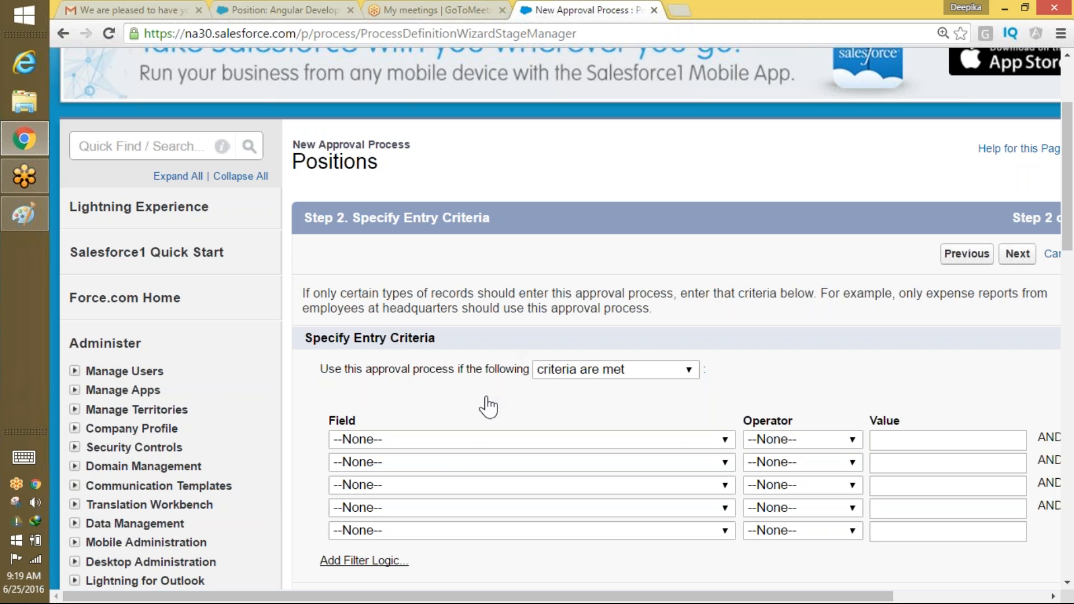
left_click_drag(466, 422, 455, 432)
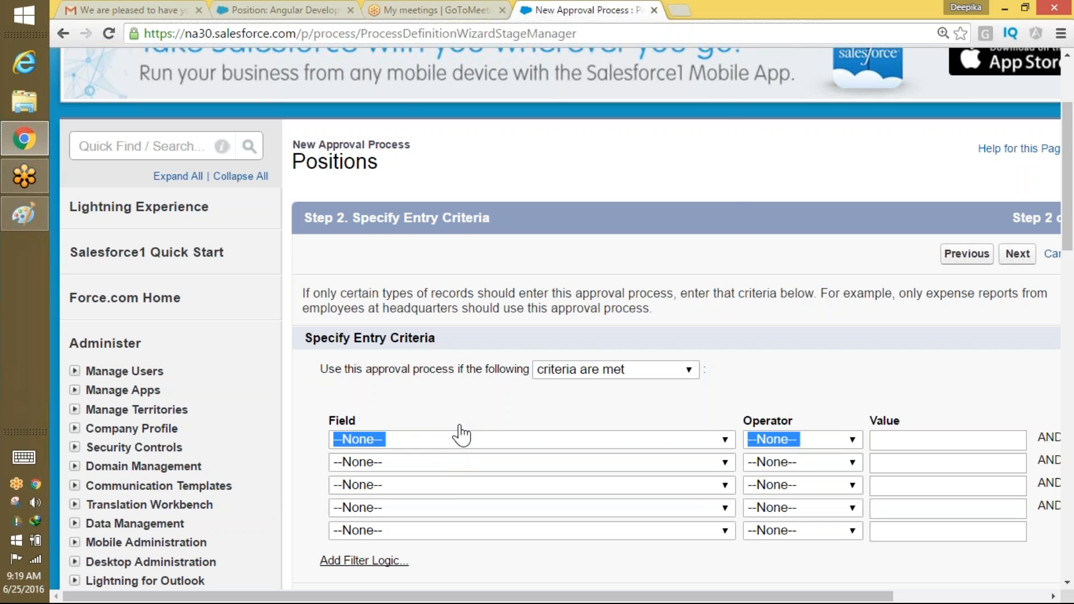
left_click(451, 441)
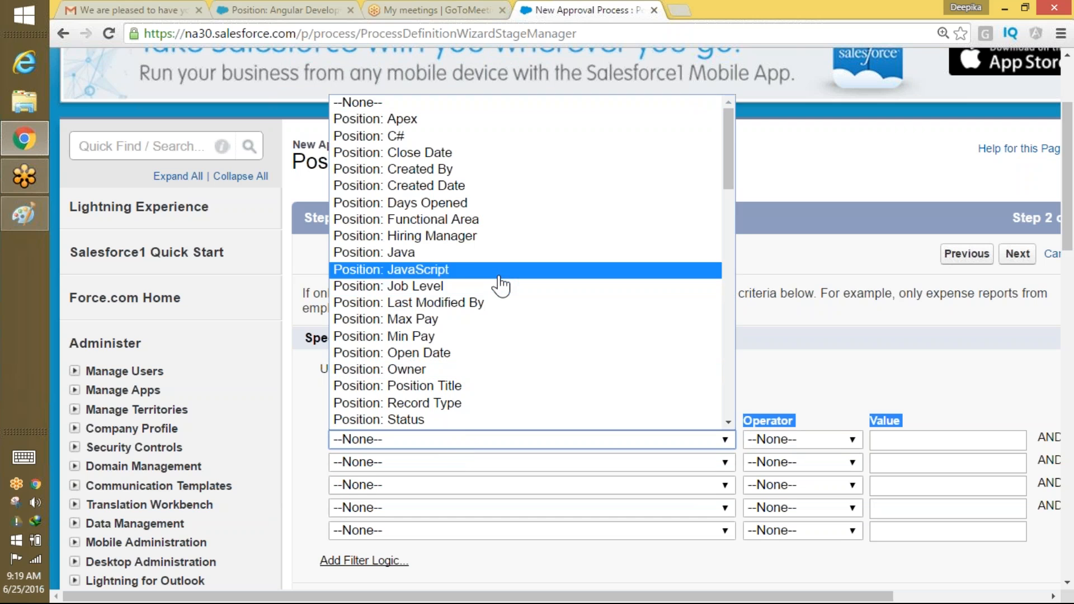
left_click(499, 224)
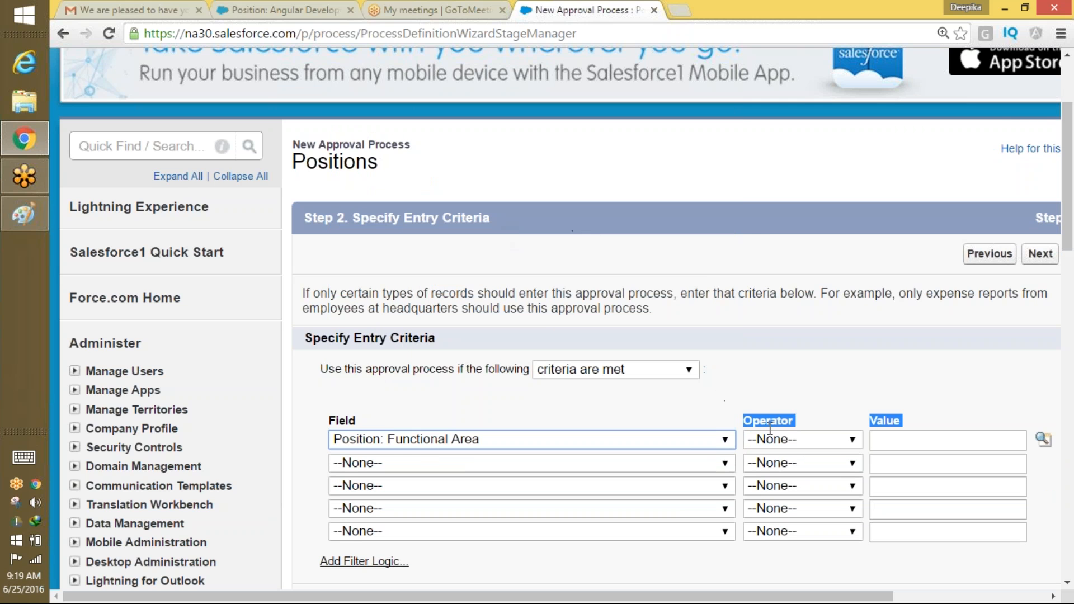
left_click(794, 442)
left_click(771, 287)
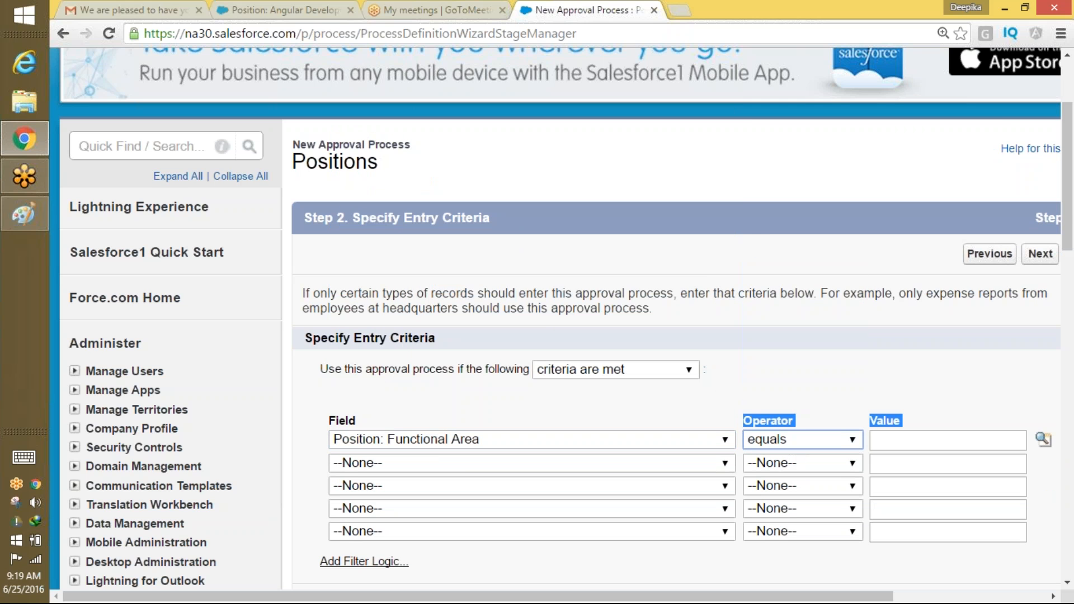
- Look up and insert Information Technology as the Functional Area criterion value, and continue to the approver settings
left_click(1043, 440)
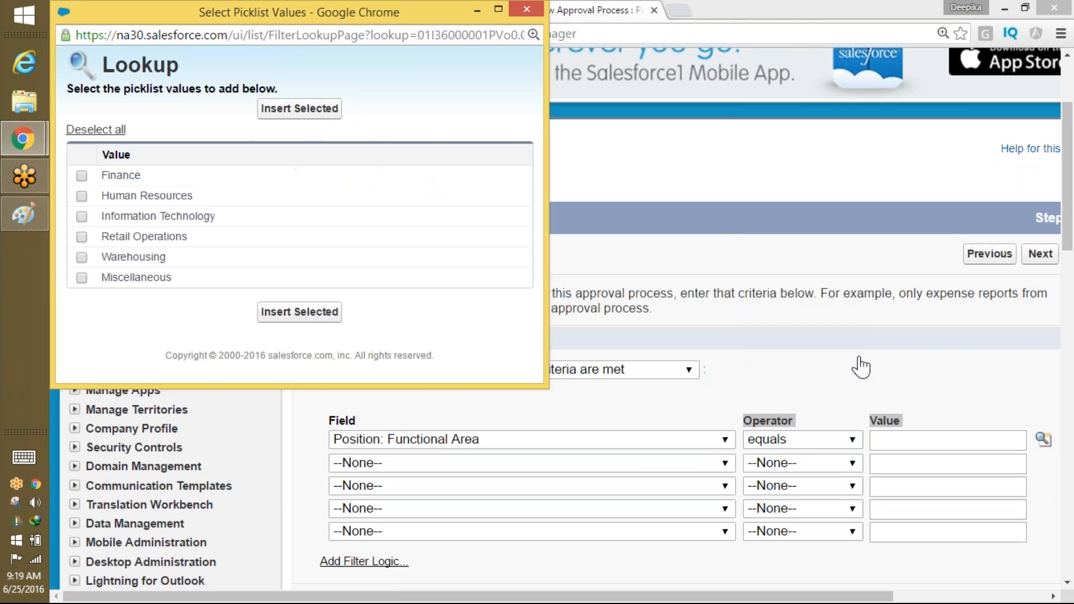
left_click(83, 217)
left_click(294, 317)
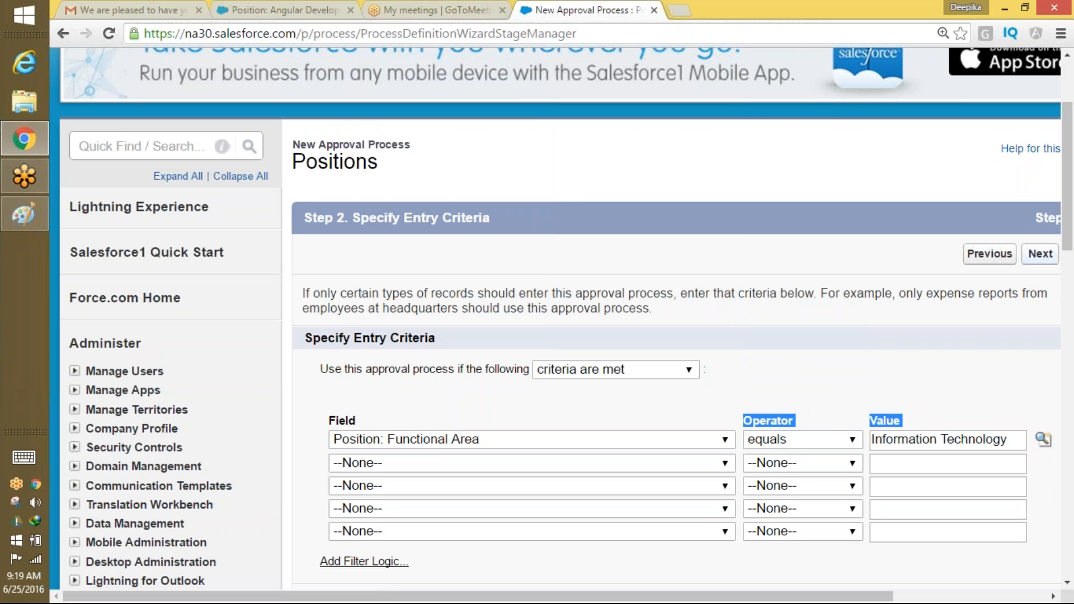
left_click(1042, 255)
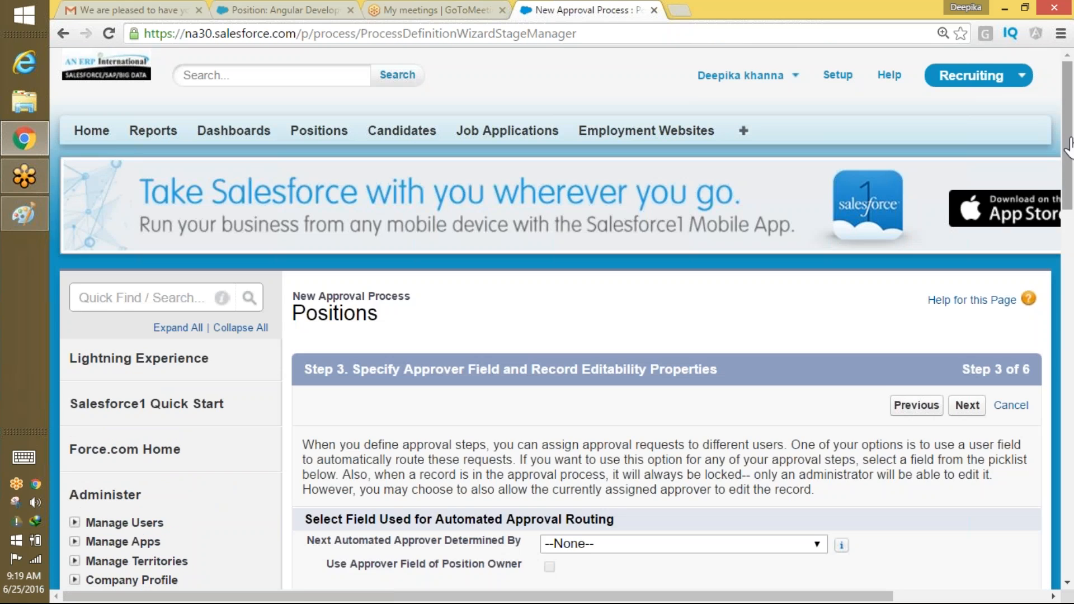
- Leave the next automated approver at None, allow administrators or the currently assigned approver to edit records, and continue
left_click_drag(1067, 143, 1054, 207)
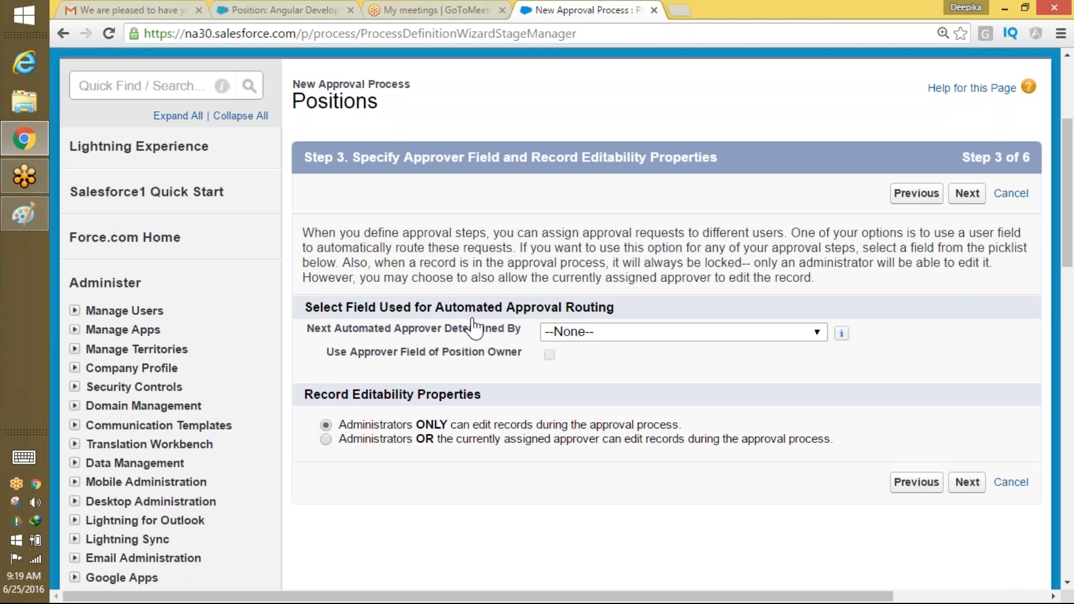
left_click(582, 333)
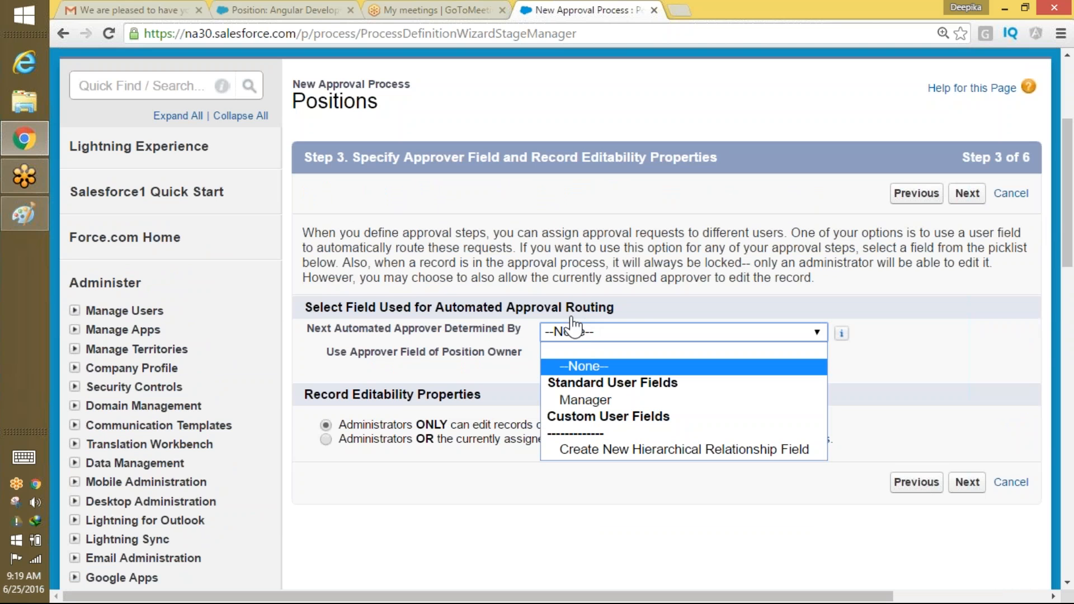
left_click(446, 364)
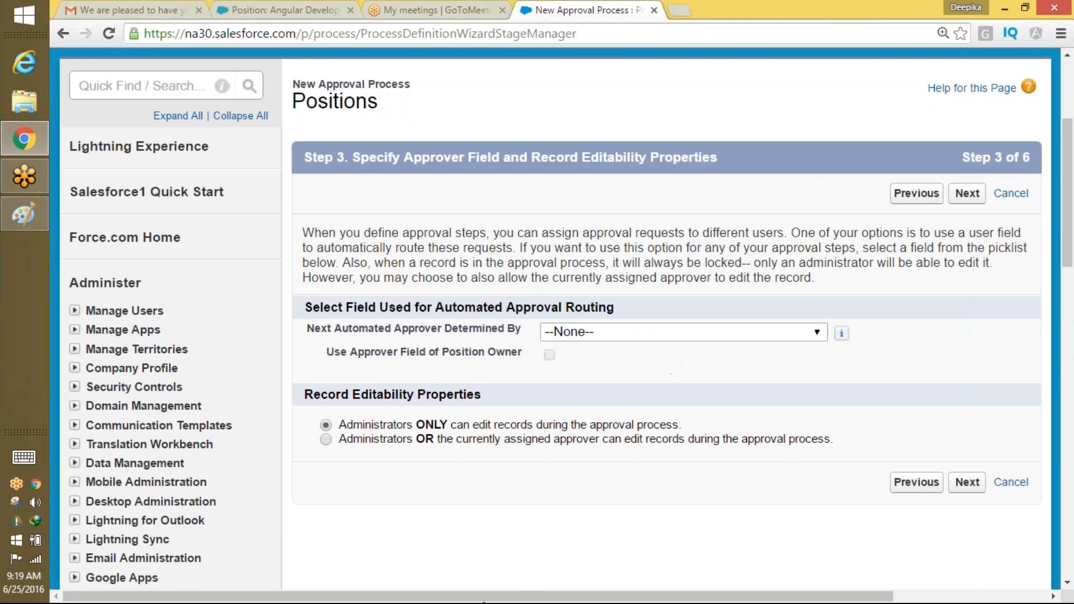
left_click(326, 440)
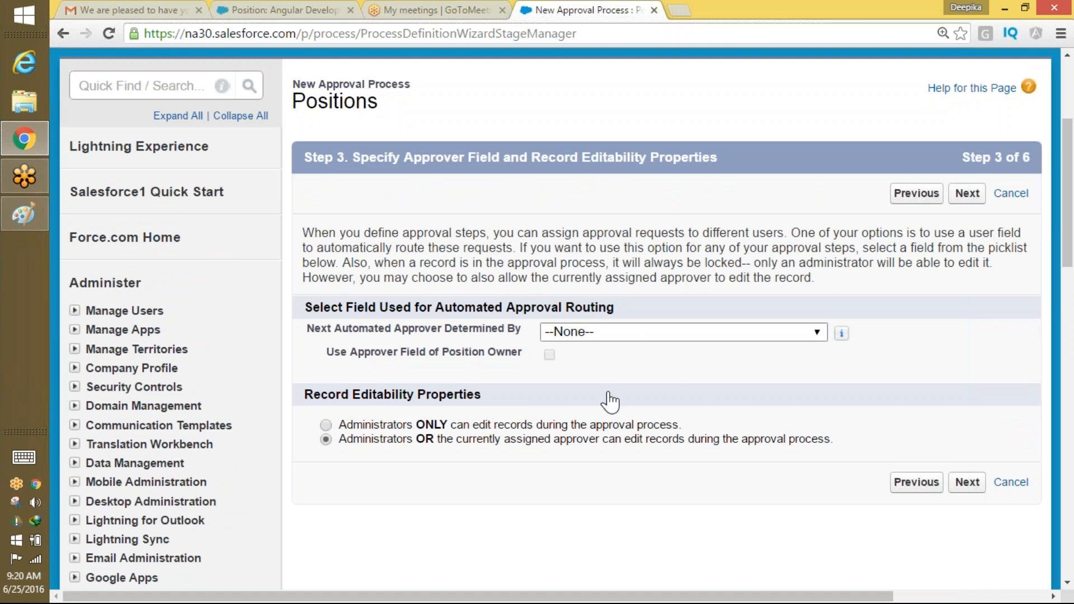
left_click(968, 482)
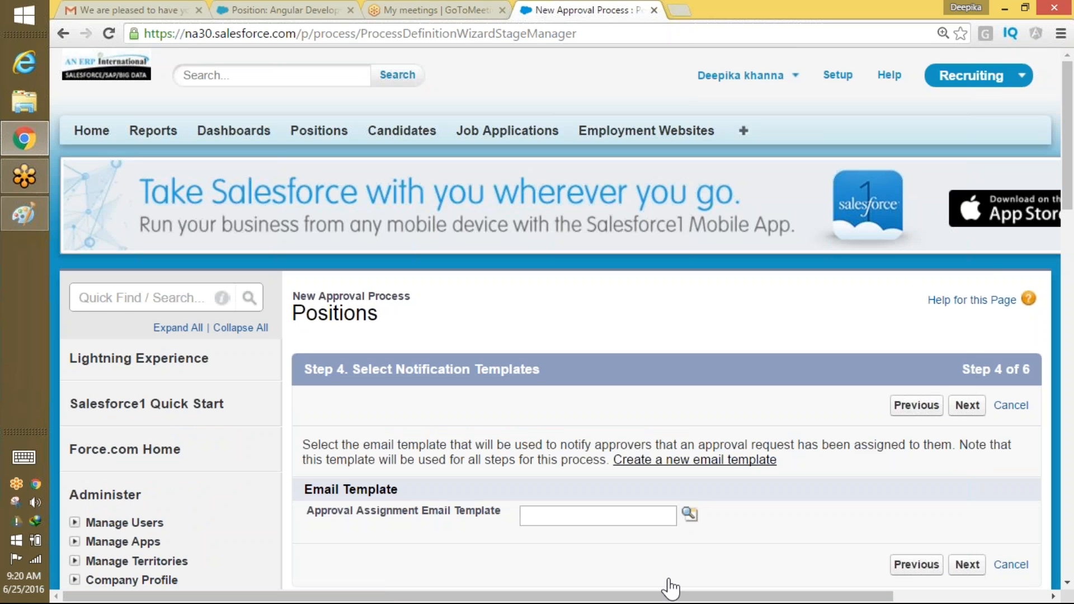
- Choose Sales: New Customer Email as the approval assignment email template and continue to the page layout fields
left_click(689, 513)
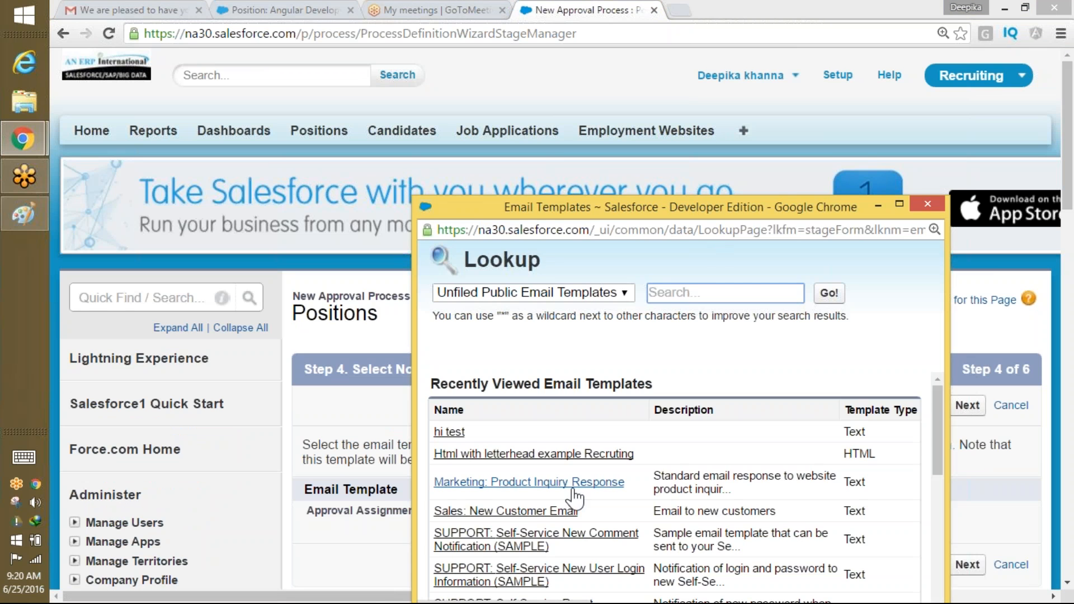
left_click(562, 511)
left_click(967, 405)
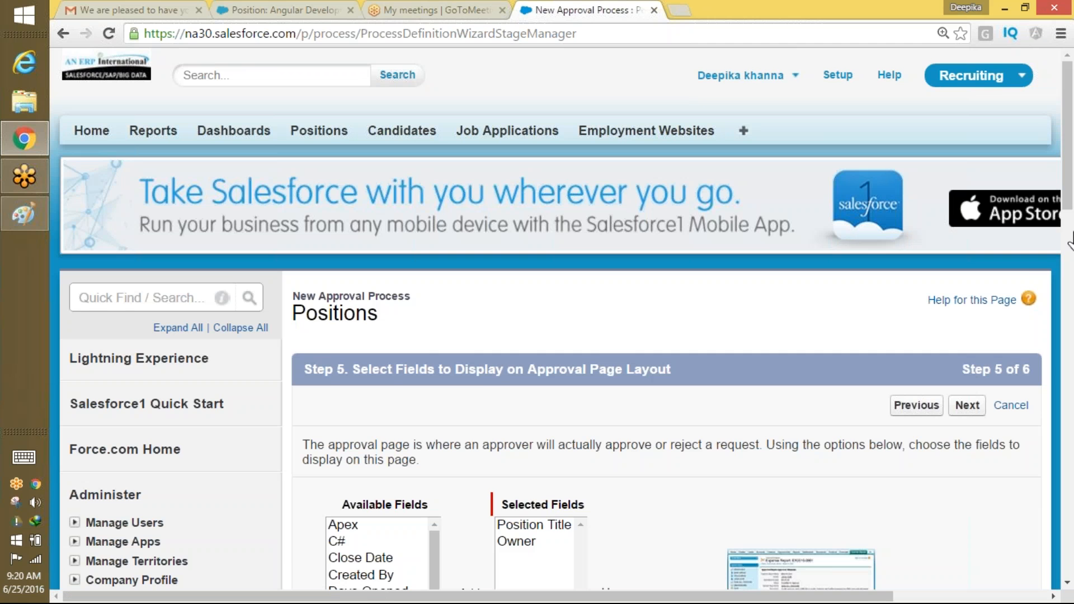
- Add Max Pay and Min Pay to the selected fields of the approval page layout
scroll(1070, 246, "down", 5)
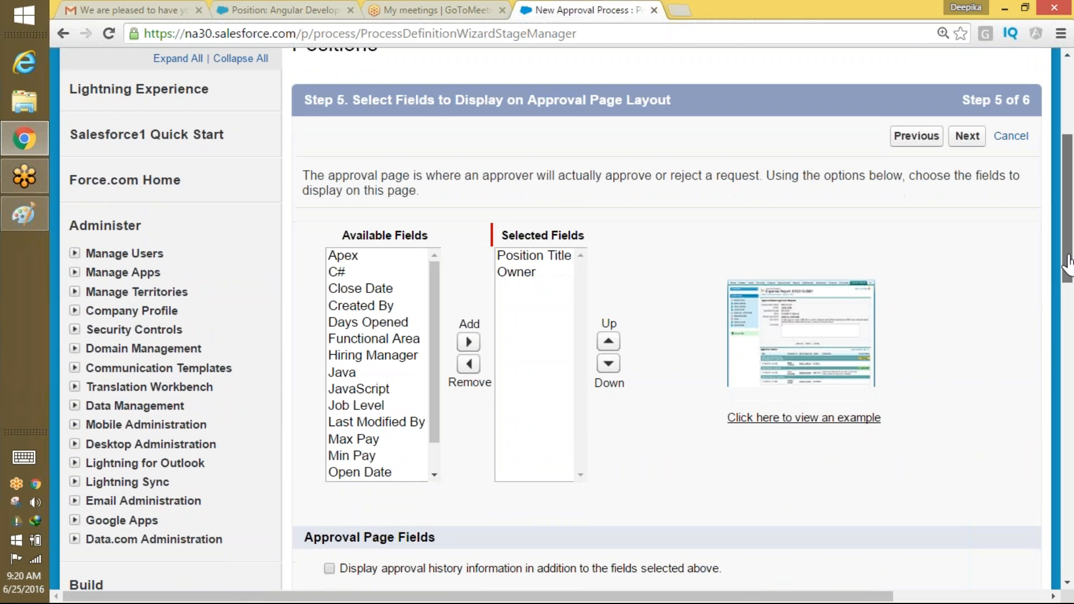
left_click_drag(1068, 262, 1068, 289)
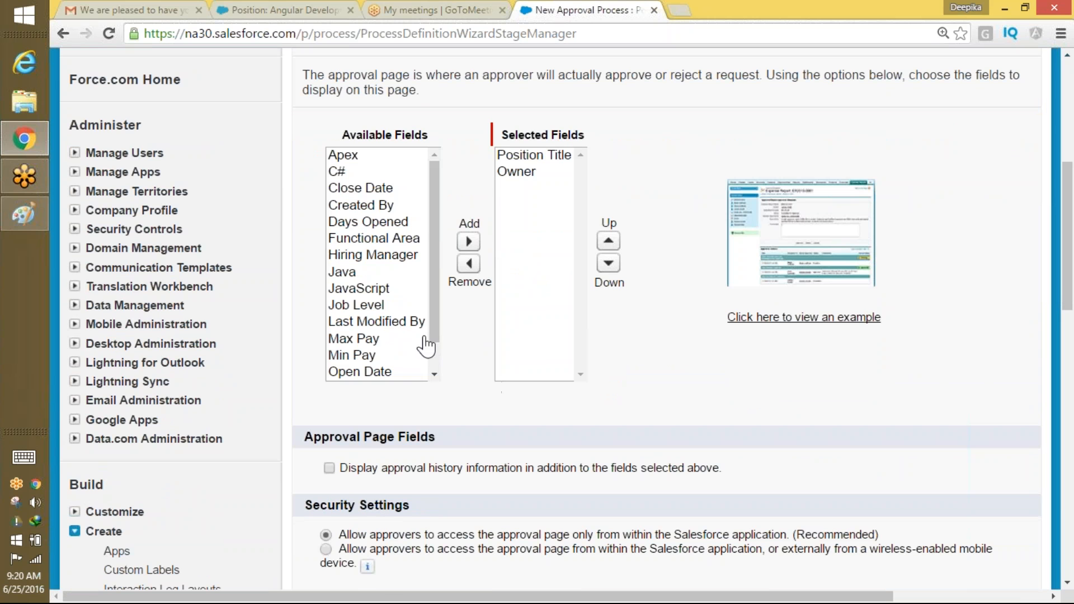
left_click(394, 339)
left_click(469, 241)
left_click(353, 339)
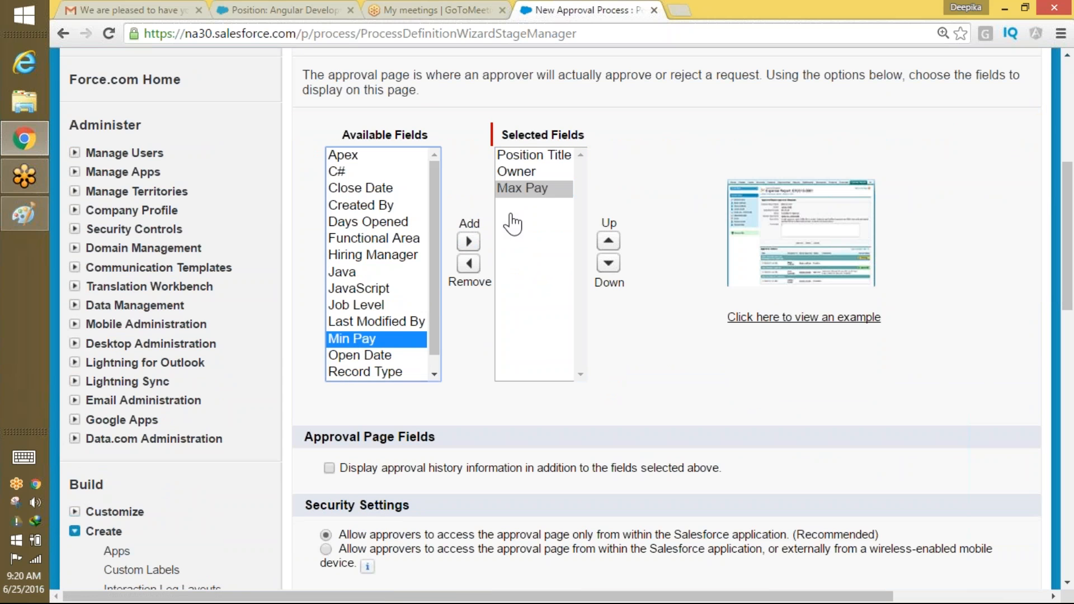
left_click(469, 241)
- Add Status and Close Date to the approval page's selected fields, keep Salesforce-only access, and continue to the initial submitters
left_click(411, 239)
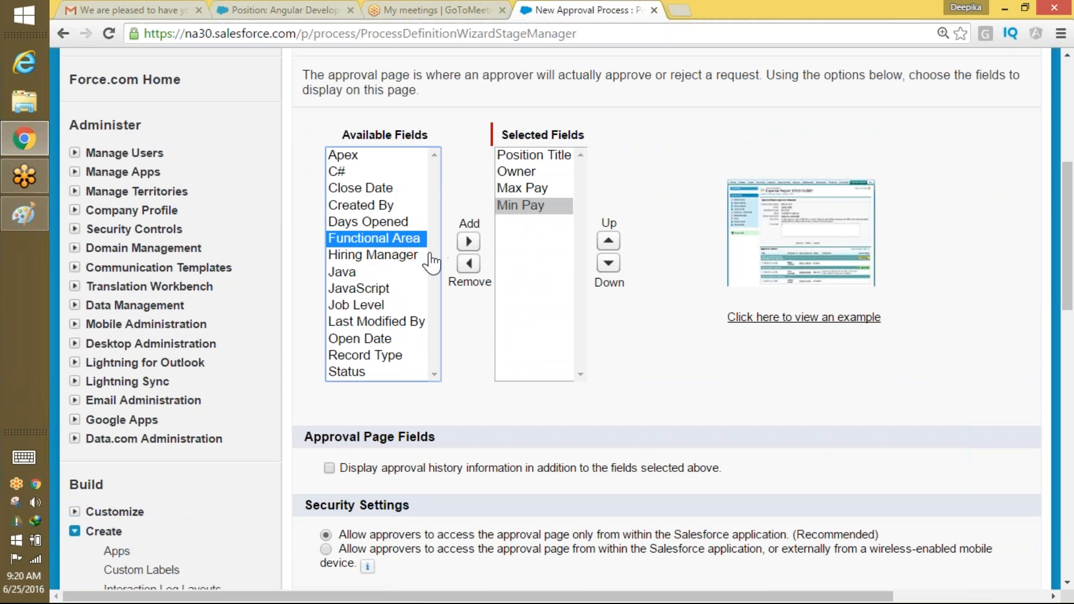
left_click(368, 374)
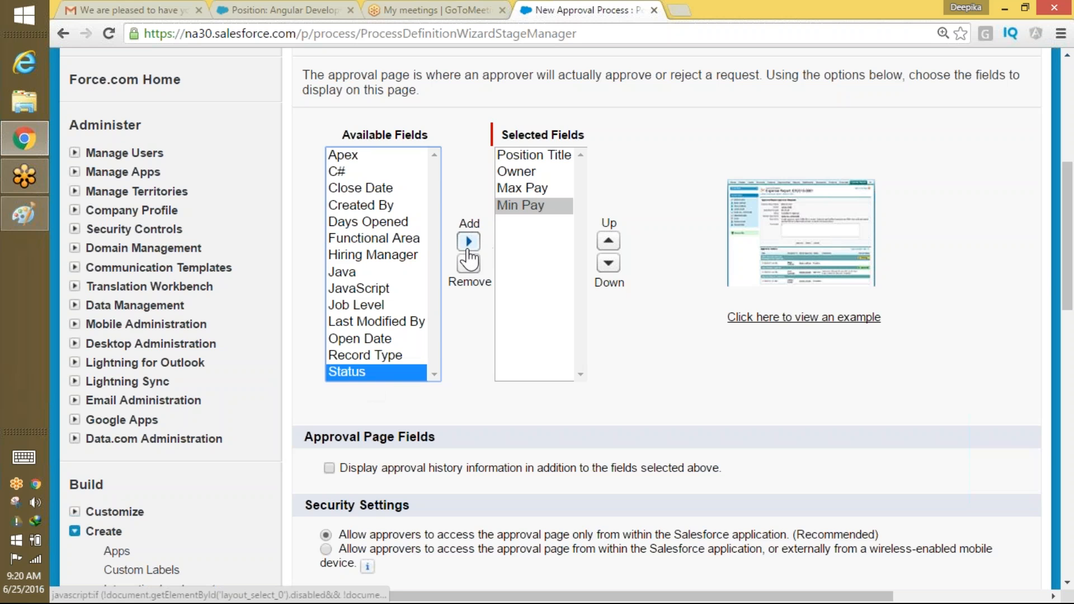
left_click(469, 241)
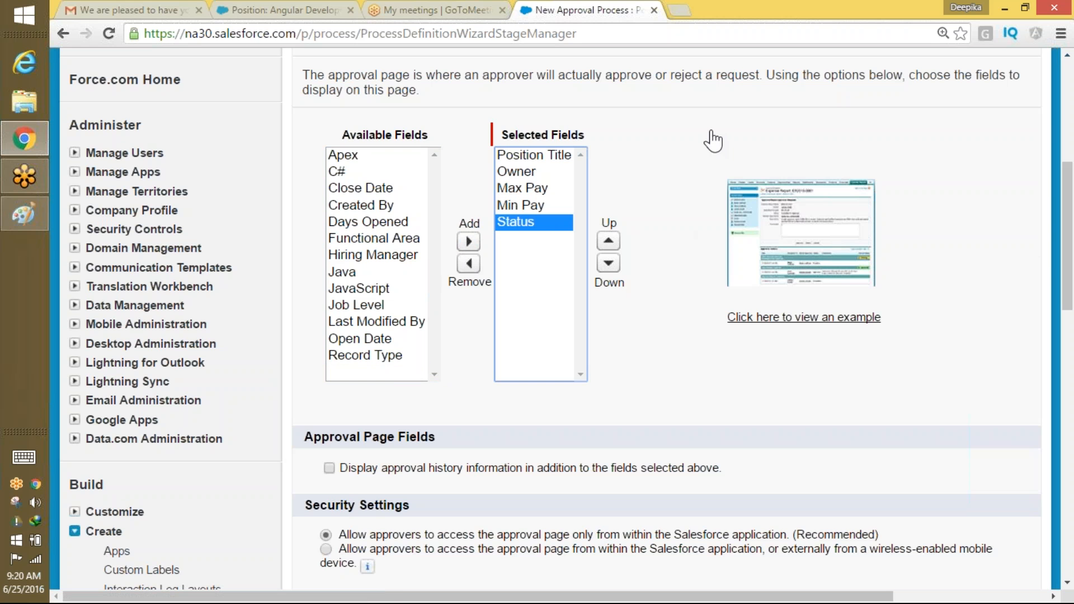
left_click(1038, 296)
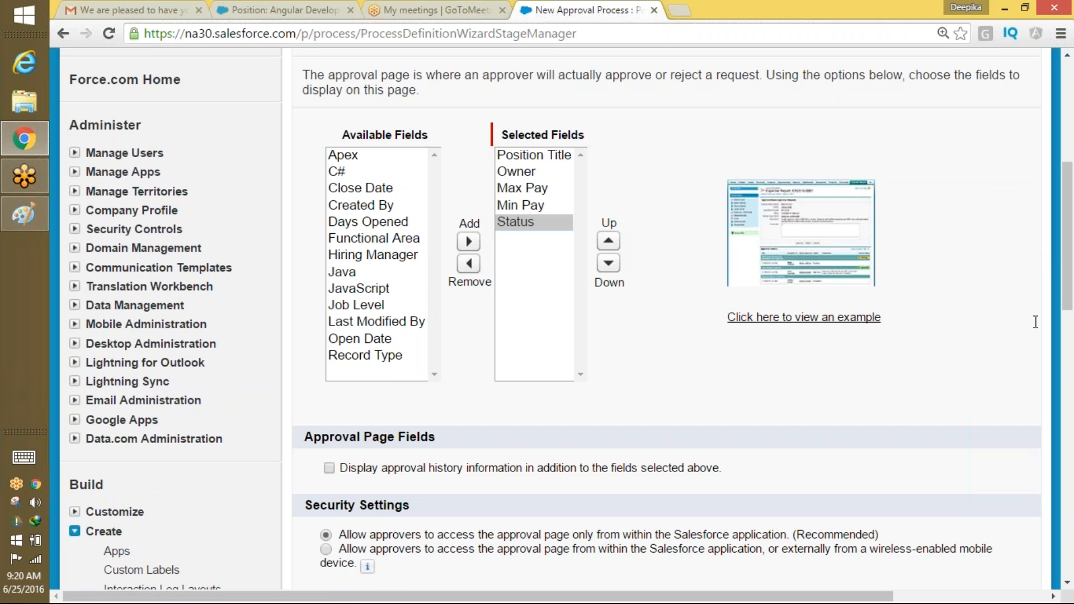
left_click(352, 190)
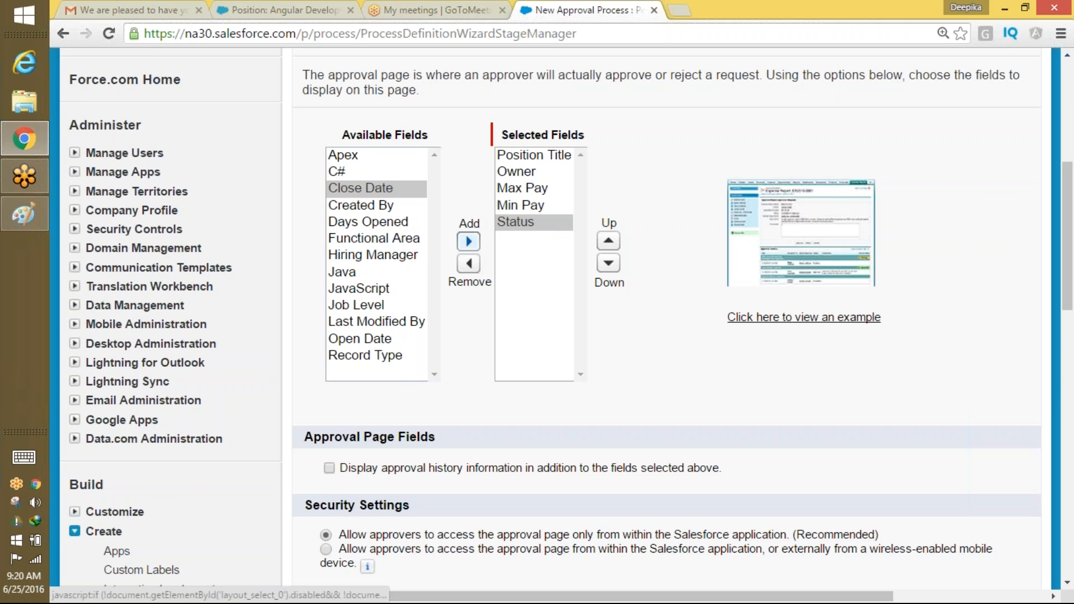
left_click(469, 241)
left_click_drag(1069, 316, 1061, 402)
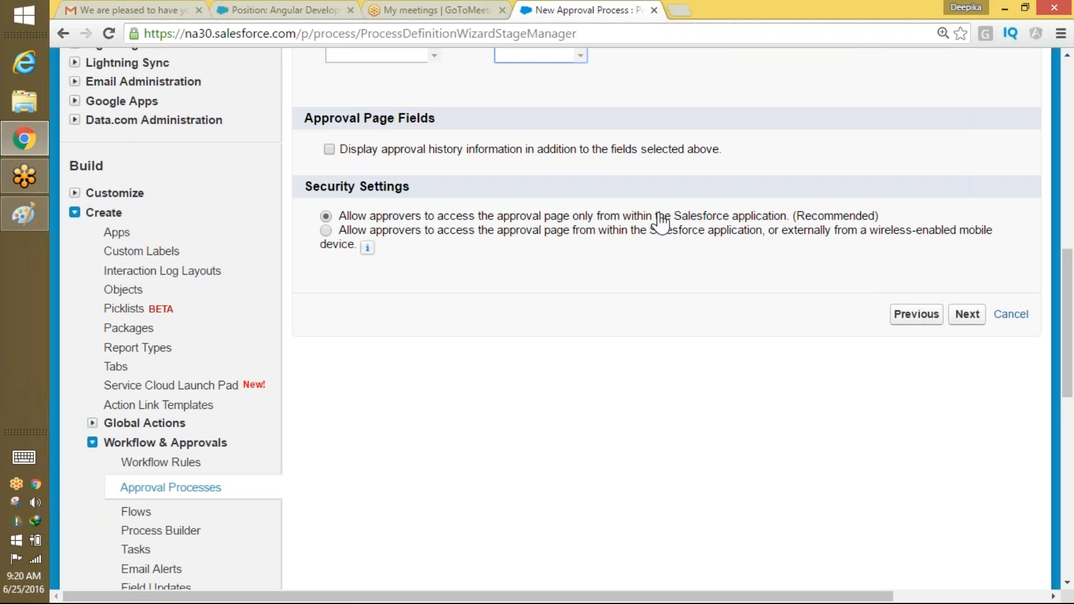
left_click(951, 316)
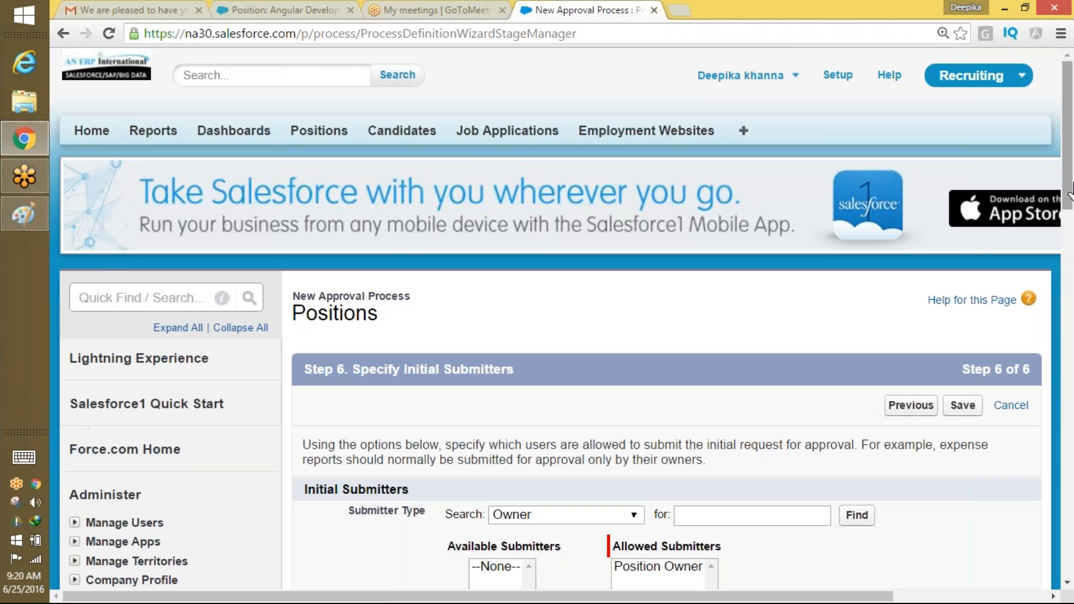
- Keep Position Owner as the allowed initial submitter, leave request recall off, and save the approval process
left_click_drag(1071, 151, 1071, 212)
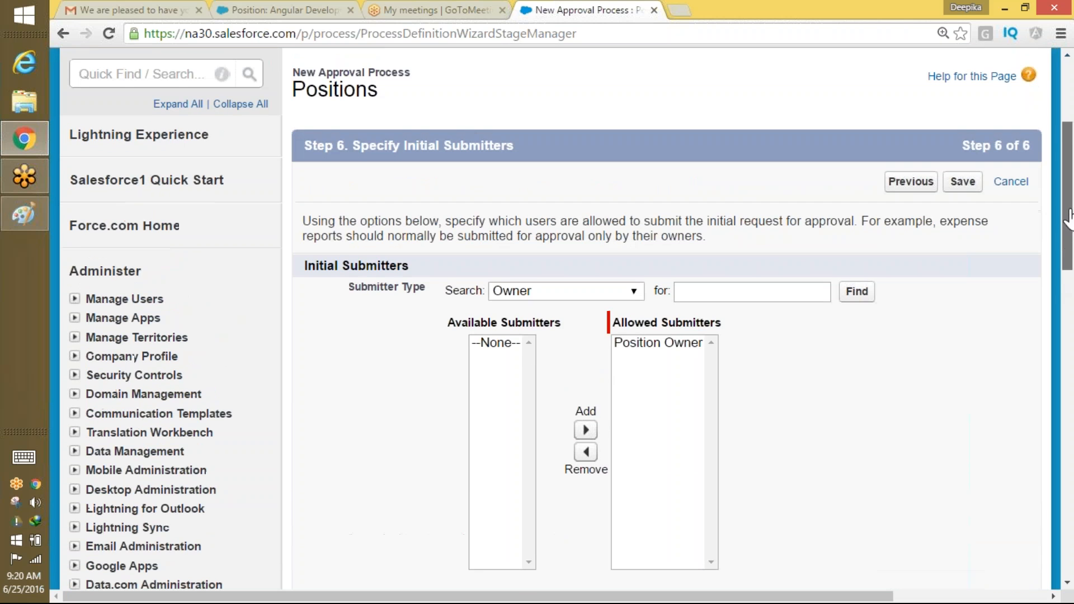
left_click(670, 352)
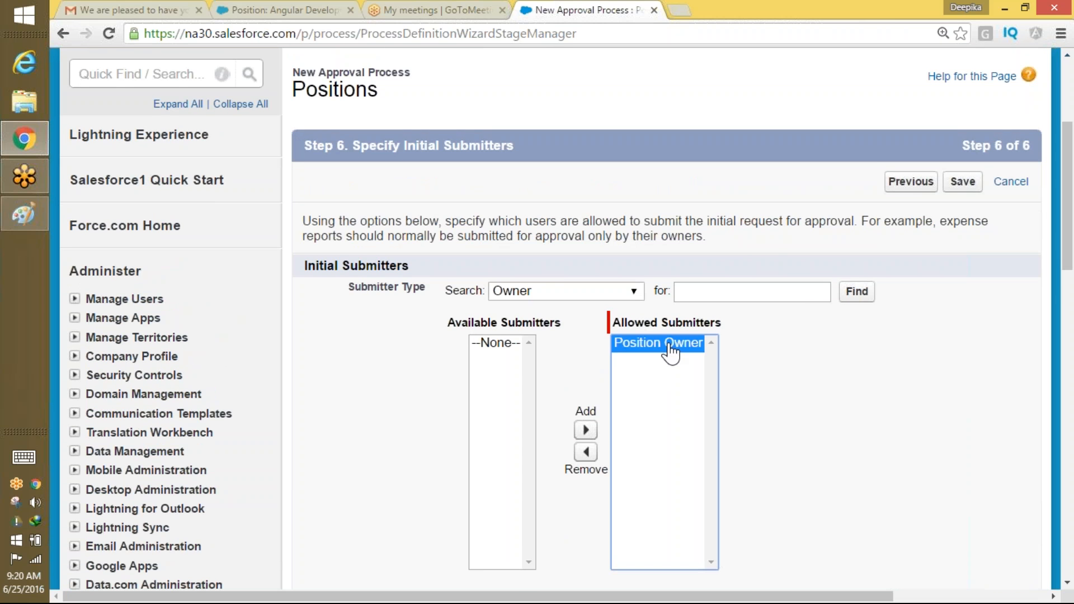
left_click_drag(1069, 194, 1070, 211)
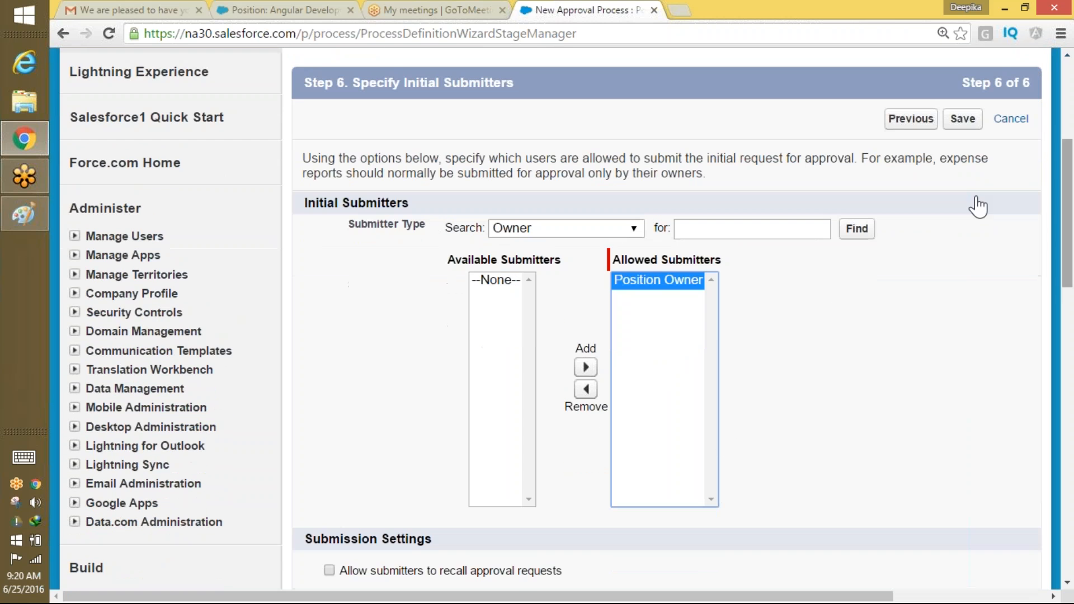
left_click_drag(1070, 248, 1071, 296)
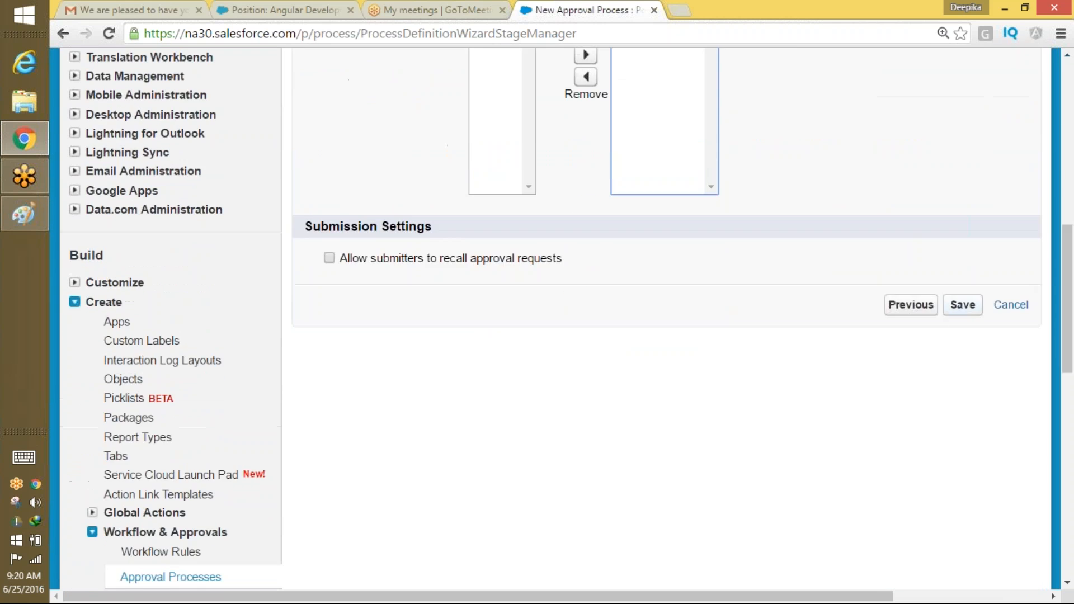
left_click(961, 305)
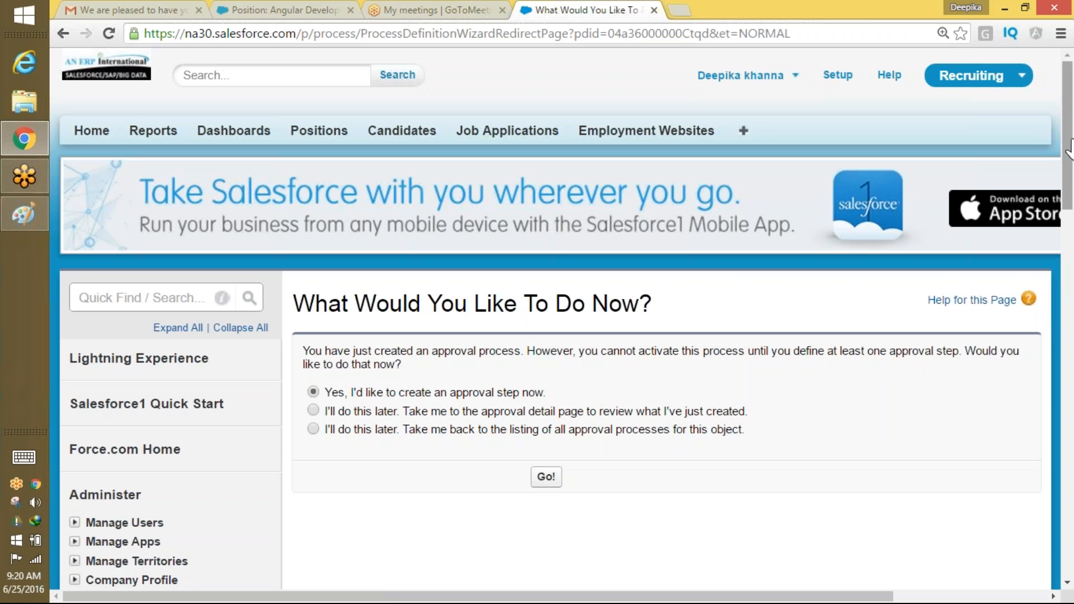
- Choose to create an approval step now and proceed to the new approval step form
scroll(733, 228, "down", 1)
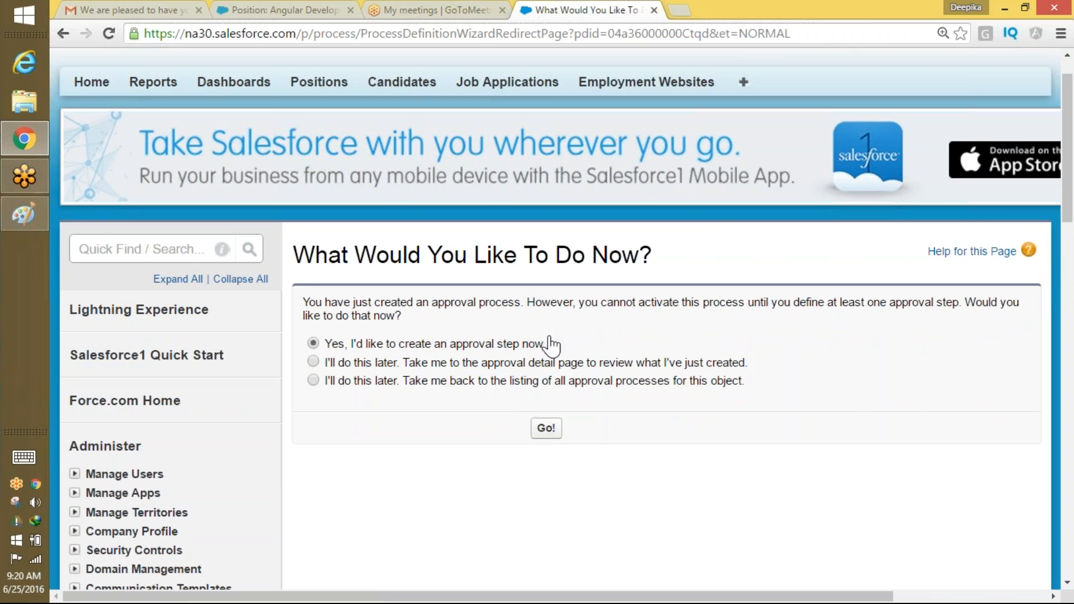
left_click_drag(548, 345, 561, 383)
left_click(544, 431)
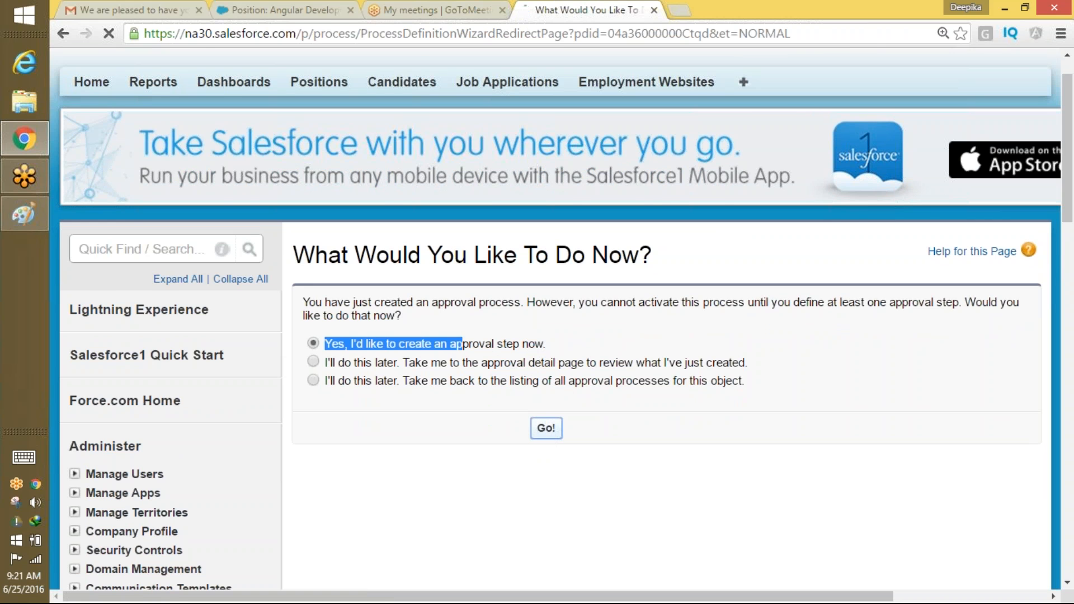
- Name step 1 "First approval from" plus the approver's first name, accept the matching unique name, and continue to the step criteria
scroll(551, 355, "down", 4)
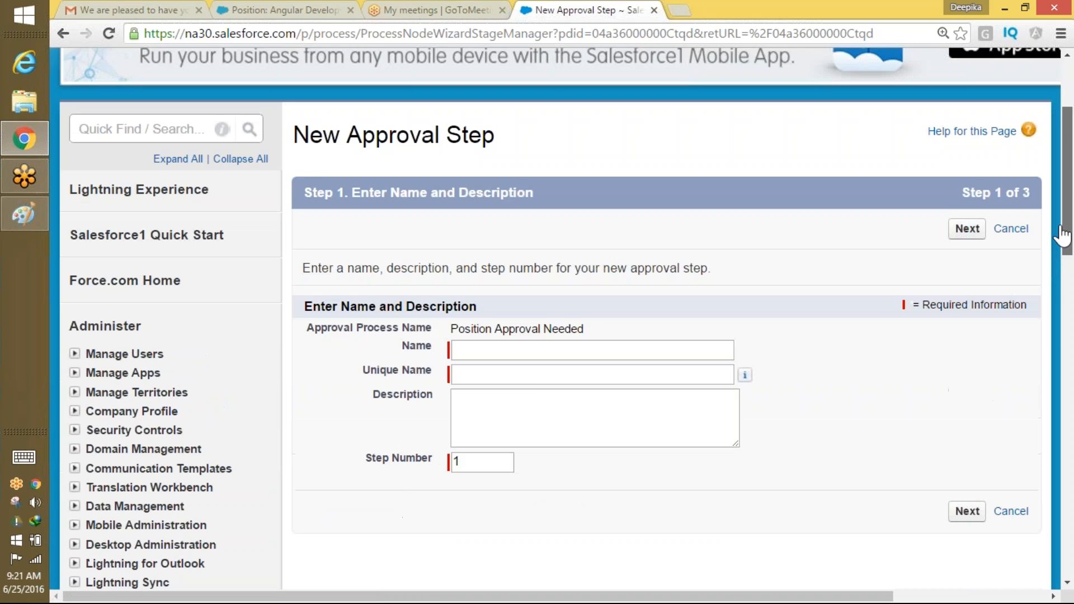
left_click(537, 306)
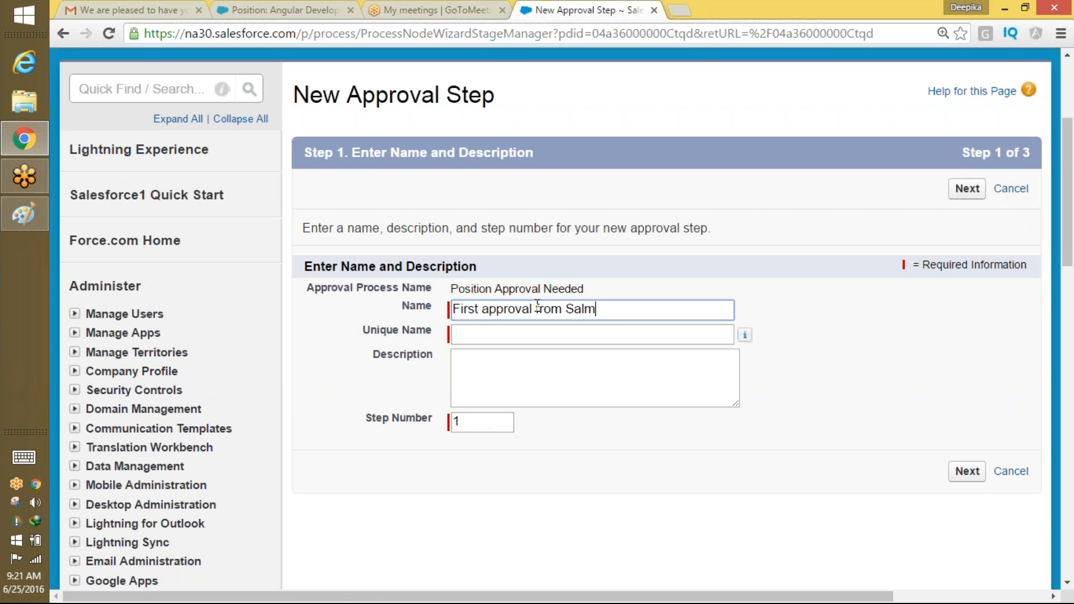
key("Tab")
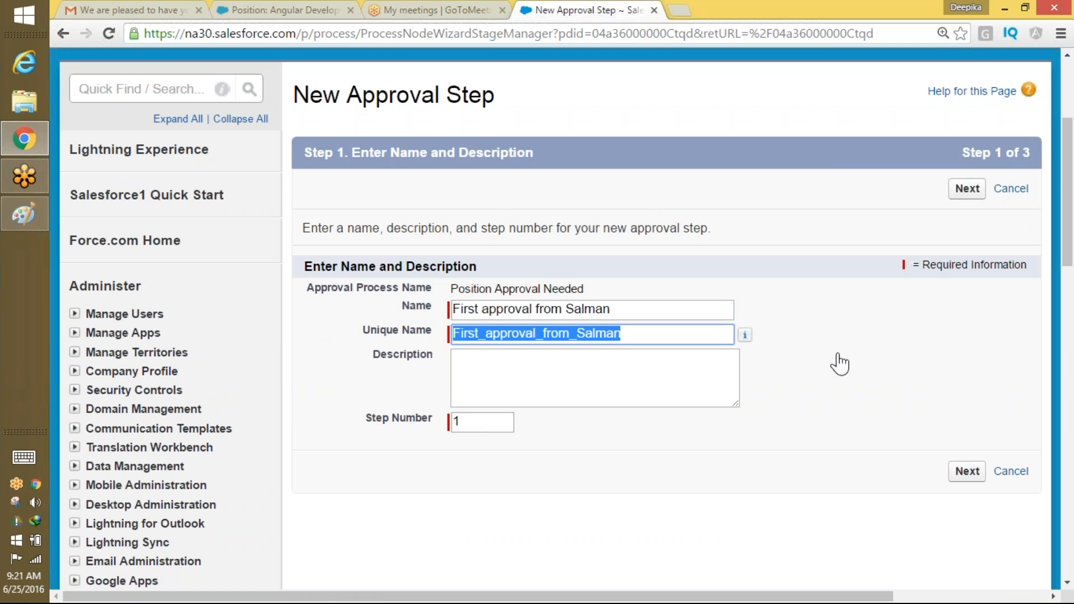
left_click(967, 473)
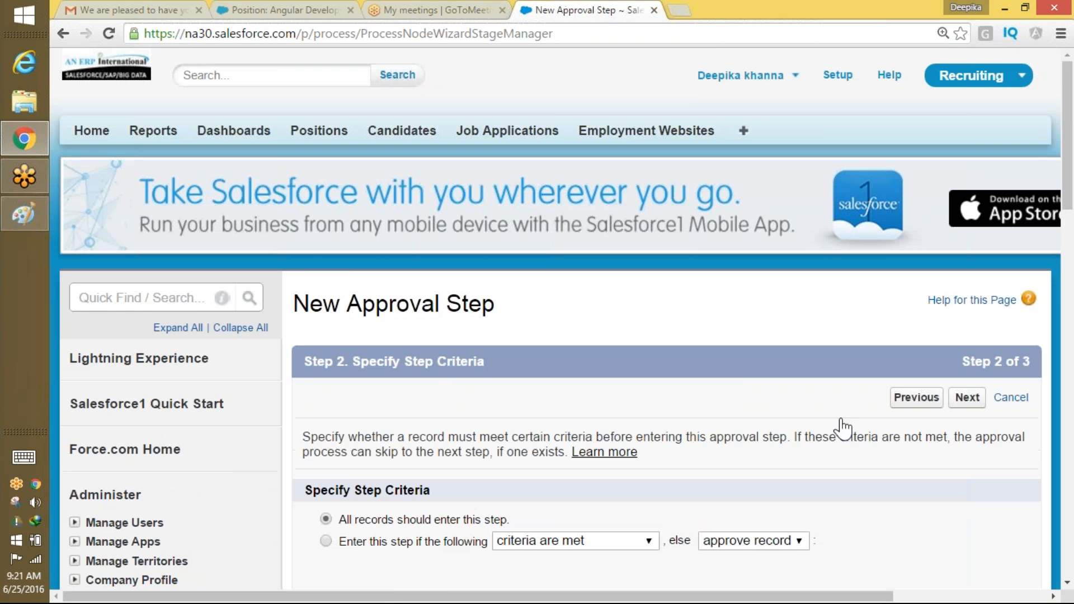
- Restrict entry to the first approval step to records where Position: Max Pay is greater than 100000
scroll(1065, 224, "down", 2)
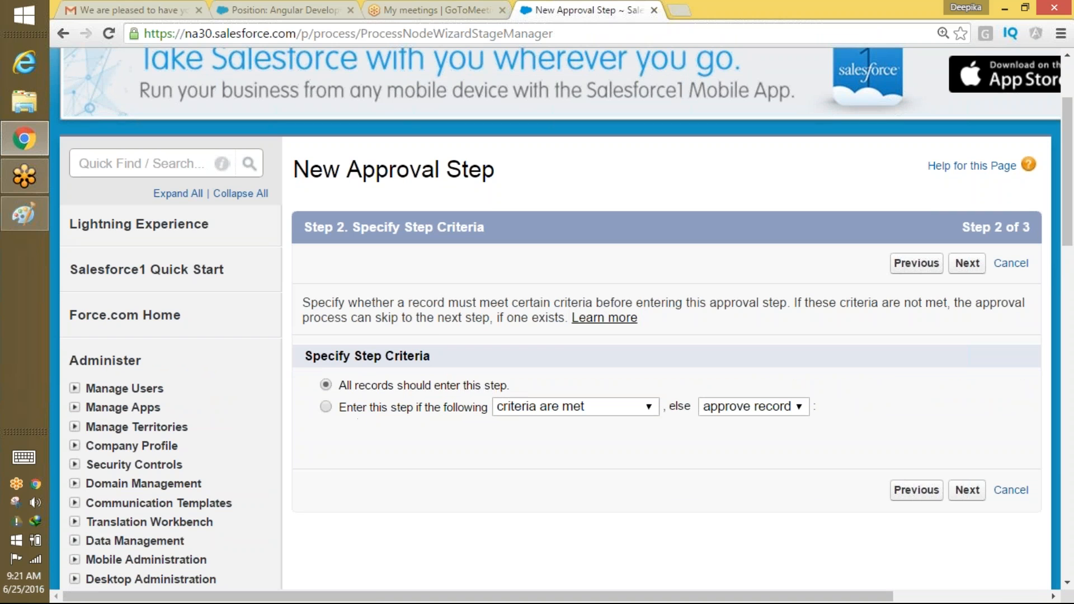
left_click_drag(510, 385, 365, 390)
left_click(327, 409)
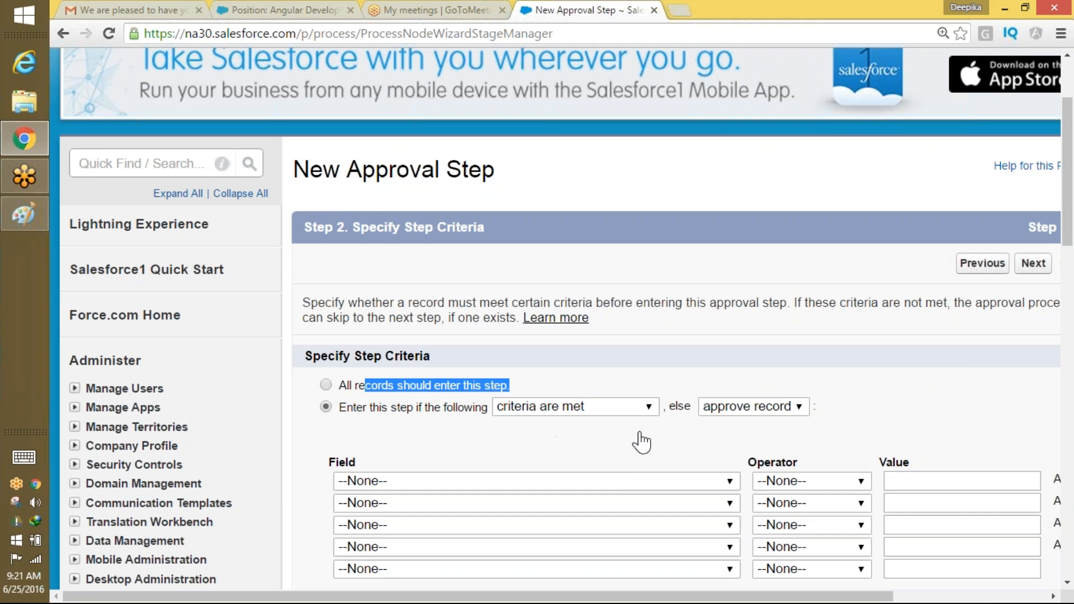
left_click(628, 482)
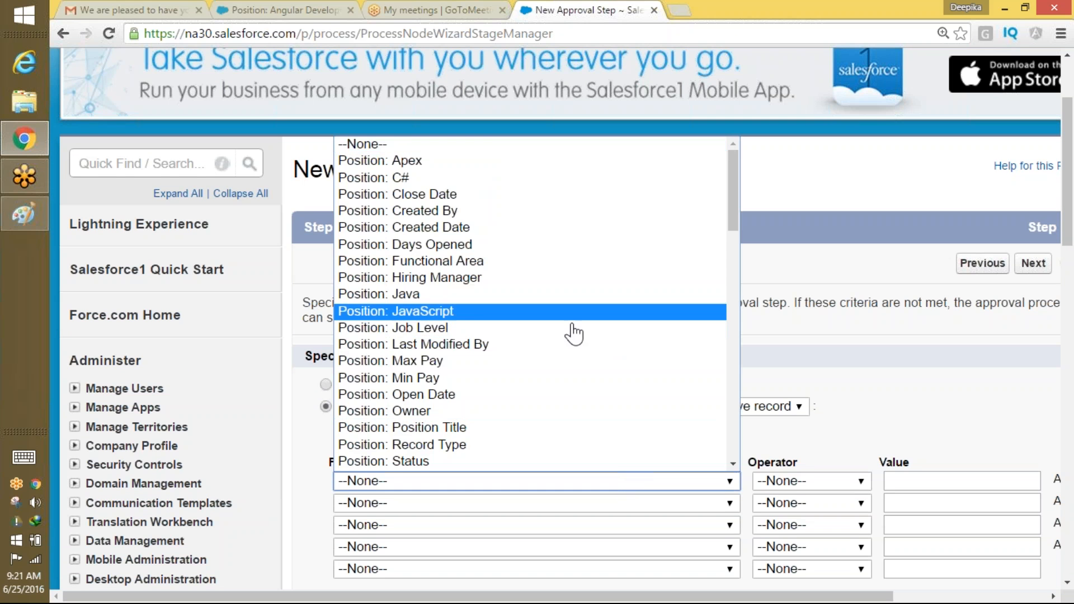
key("Escape")
left_click(521, 369)
left_click(837, 481)
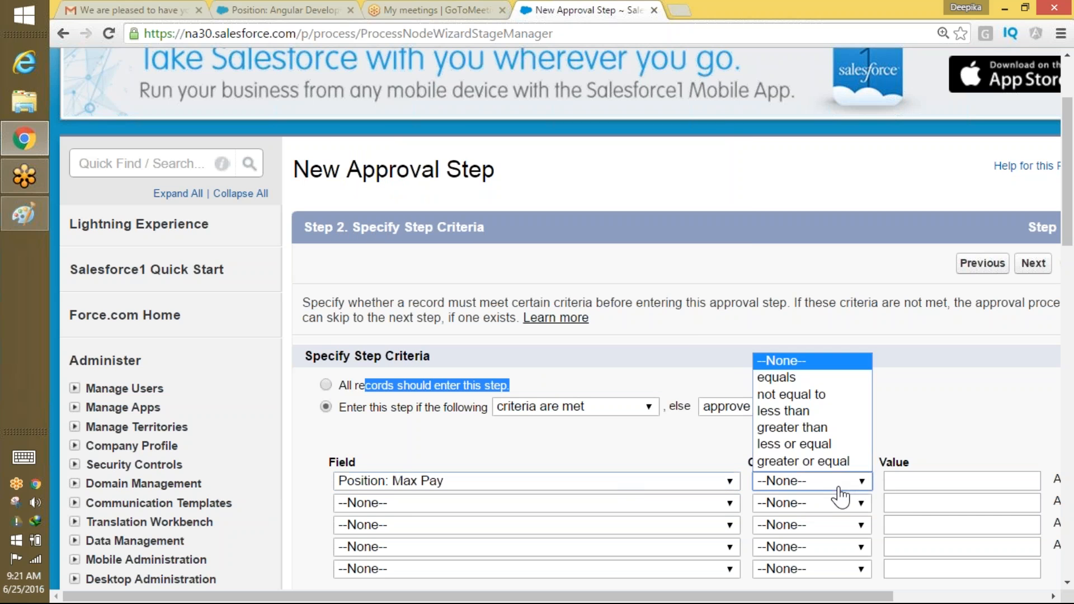
left_click(793, 427)
left_click(906, 479)
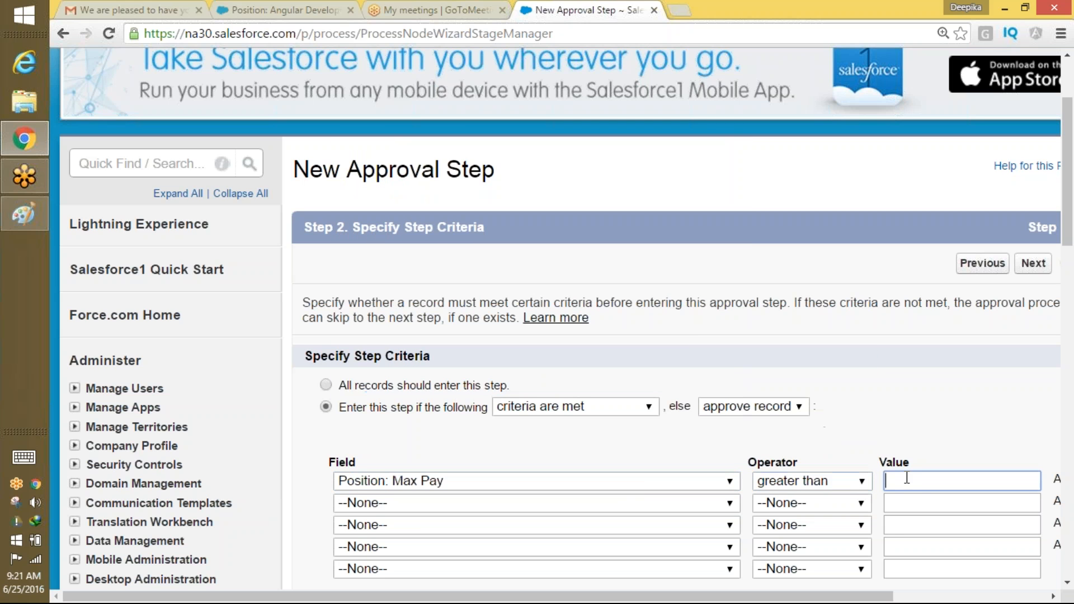
type("100000")
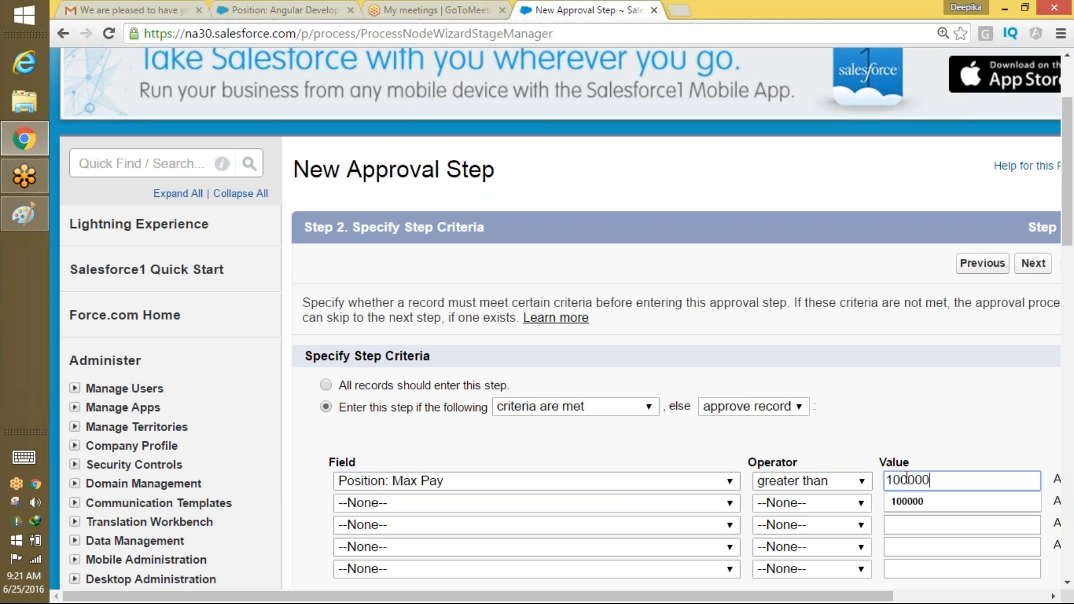
left_click(935, 427)
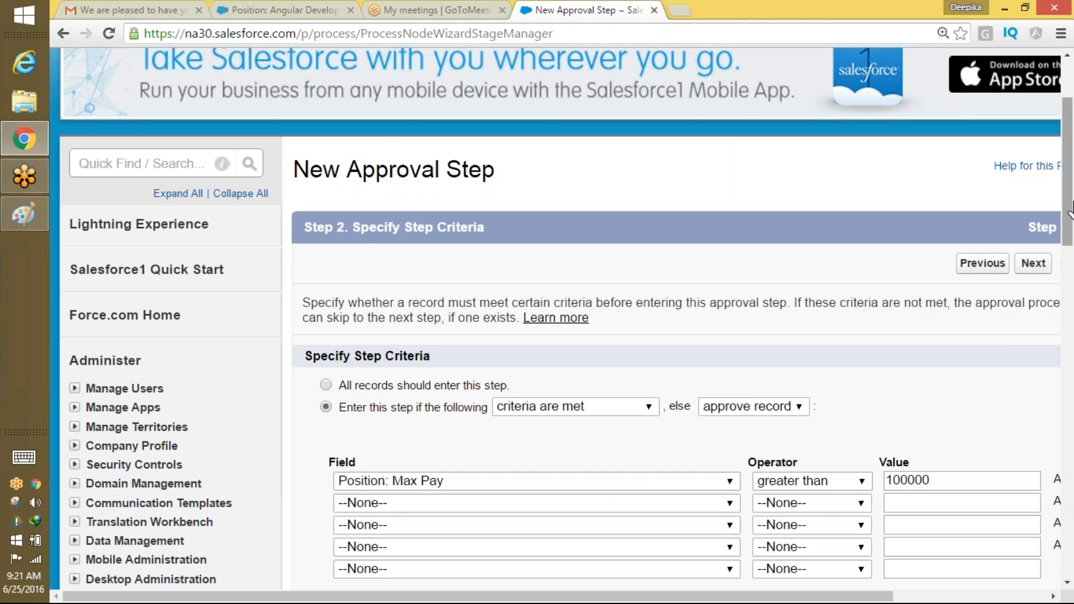
- Keep approve record as the outcome when the criteria are not met, and continue to approver selection
left_click_drag(1072, 214, 1070, 293)
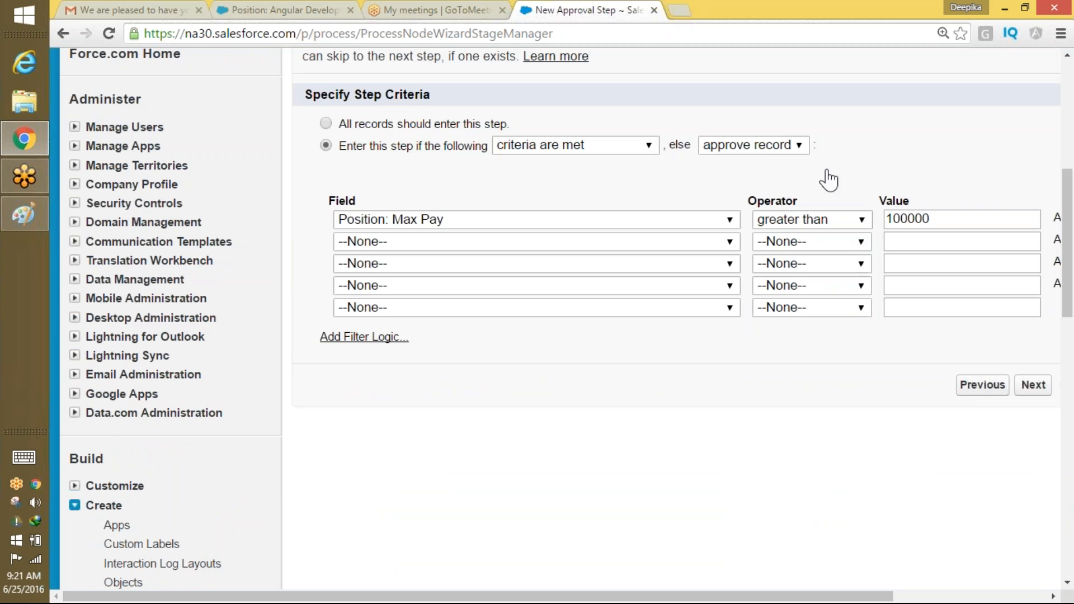
left_click(741, 147)
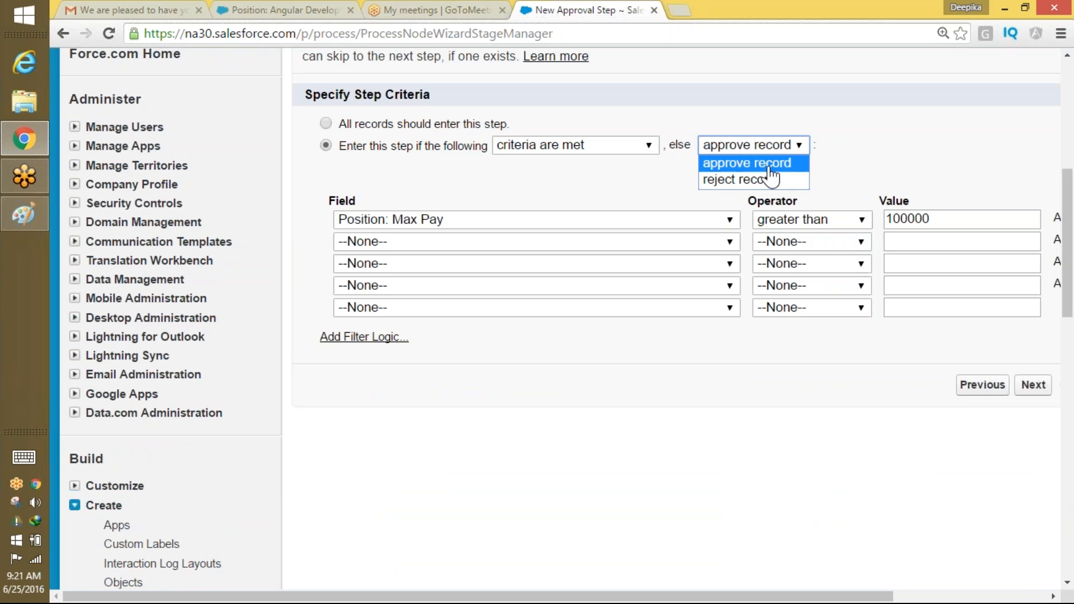
left_click(763, 163)
left_click(1043, 389)
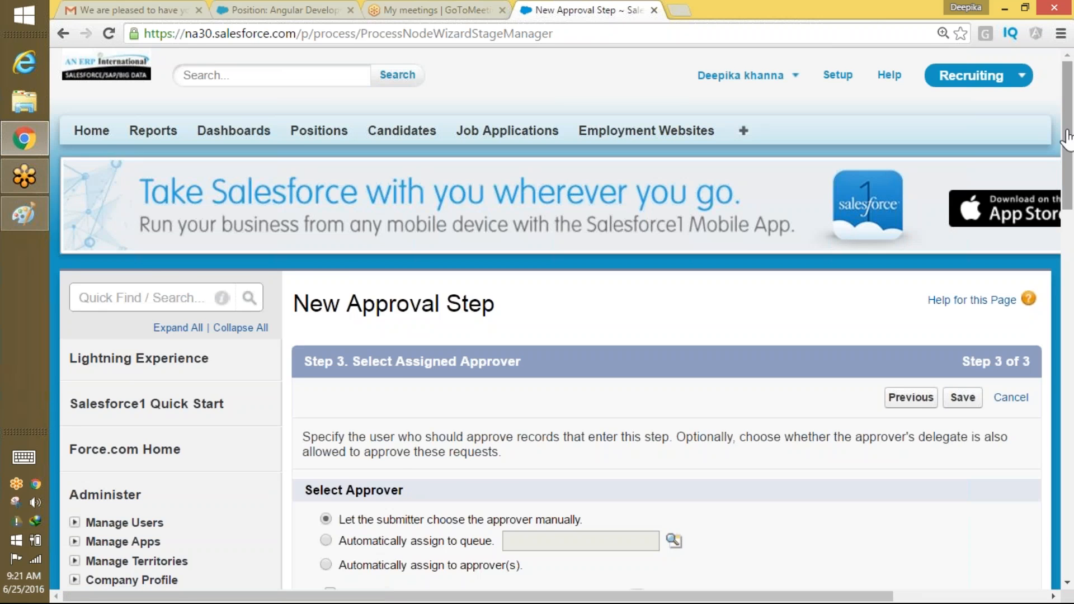
- Assign the first approval step automatically to the SVP, Sales & Marketing user from the user lookup
left_click_drag(1068, 137, 1067, 193)
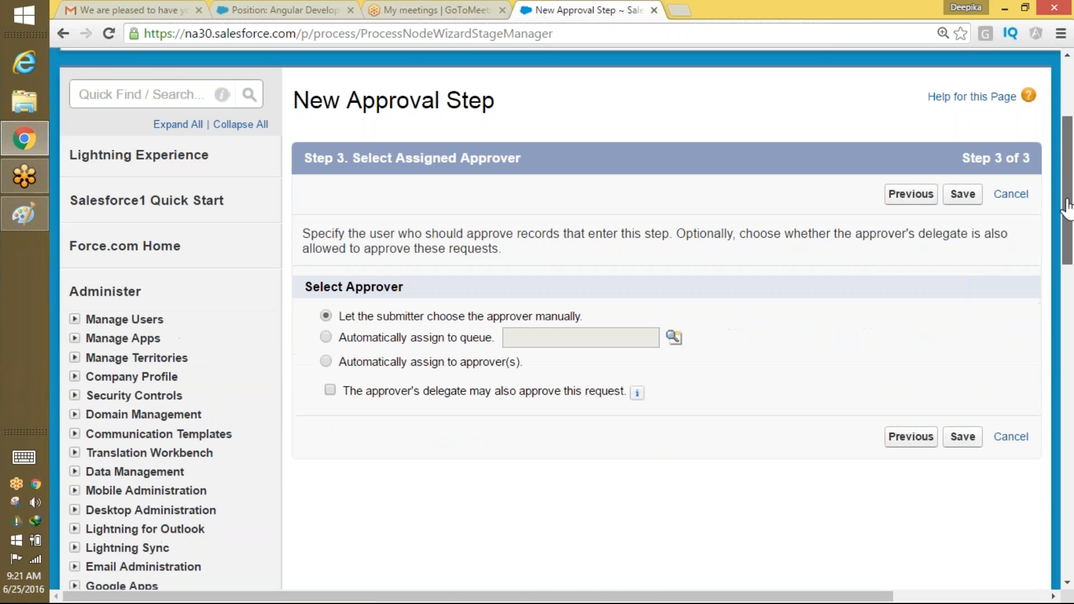
left_click(326, 361)
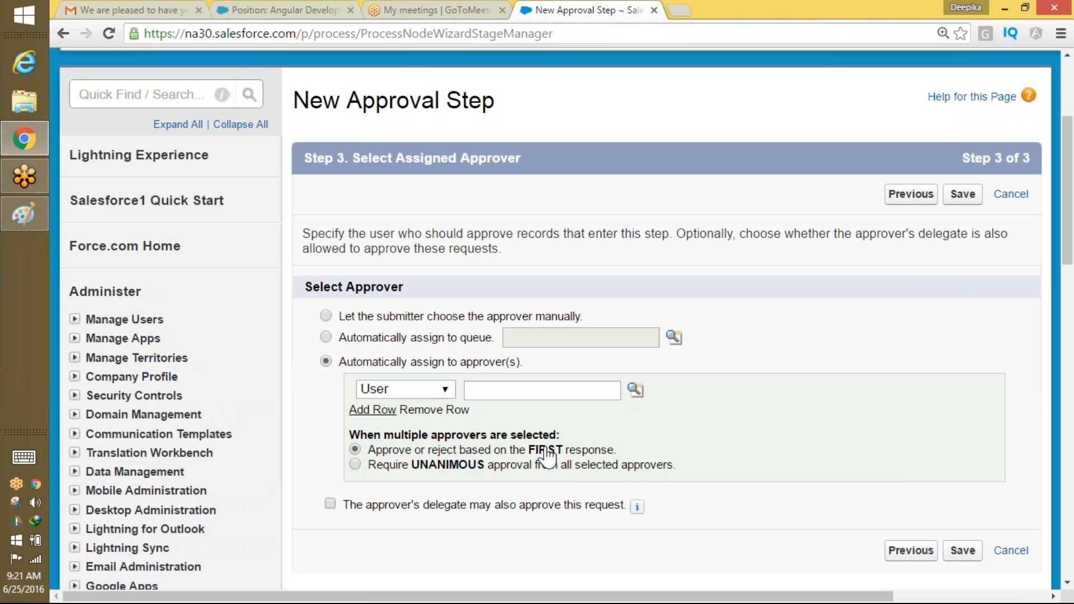
left_click(635, 390)
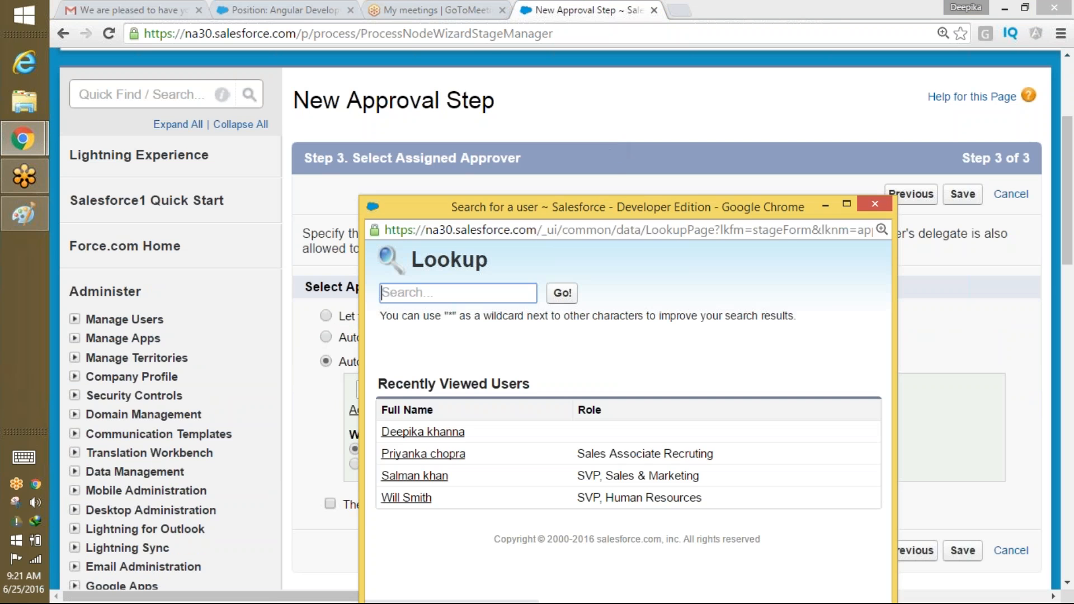
left_click(437, 475)
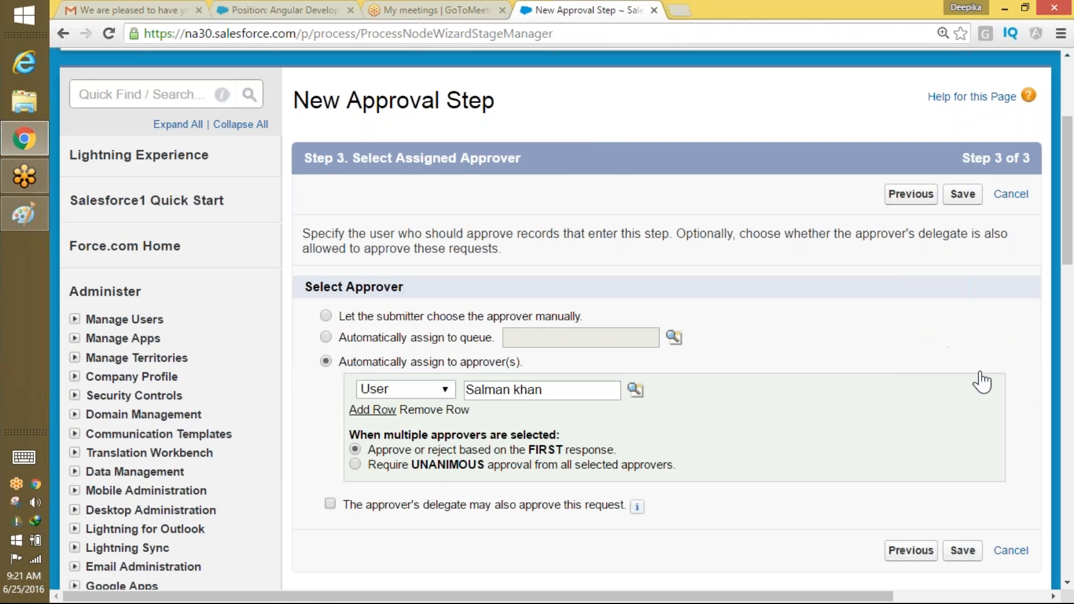
- Toggle the option for the approver's delegate to also approve the request, and save the approval step
left_click_drag(1068, 211, 1058, 271)
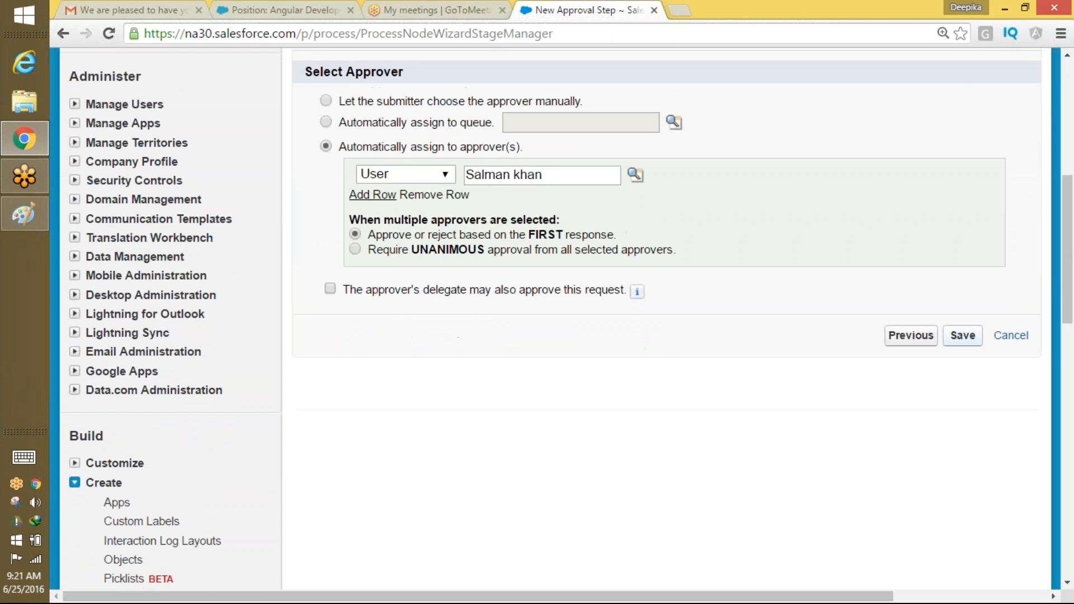
left_click_drag(395, 296, 628, 297)
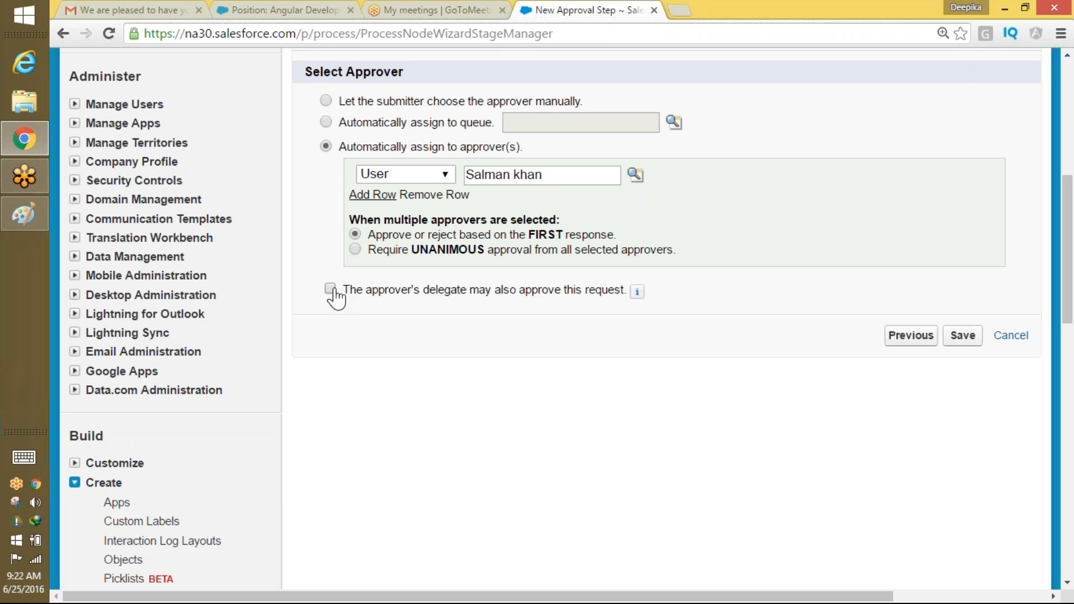
left_click(331, 289)
mouse_move(637, 293)
left_click(353, 299)
left_click(962, 339)
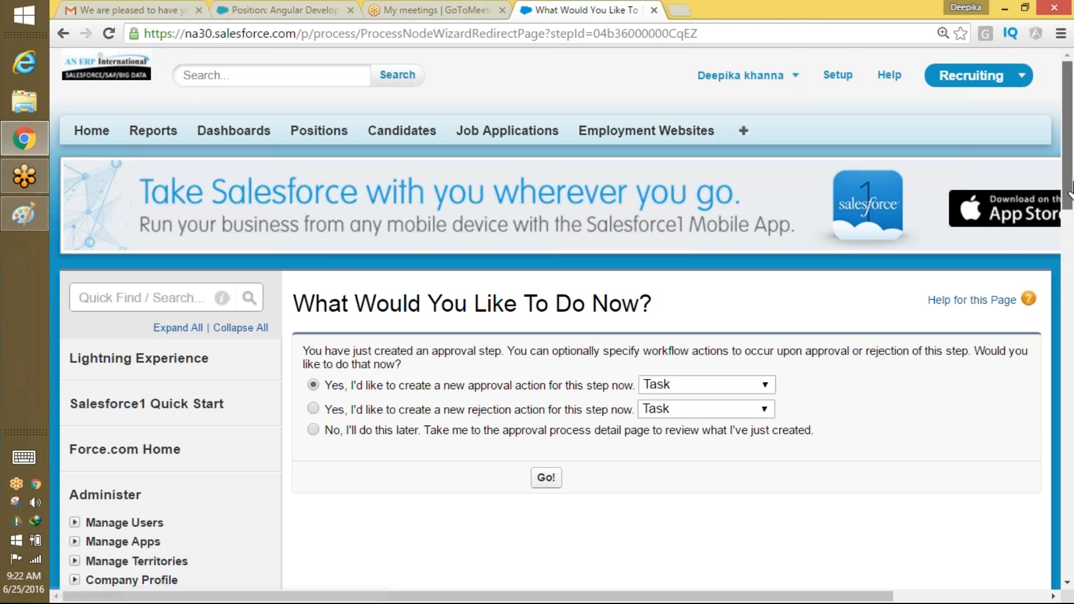
- Postpone creating approval or rejection actions and go to the process detail page to review the first approval step
left_click_drag(1069, 192, 1068, 204)
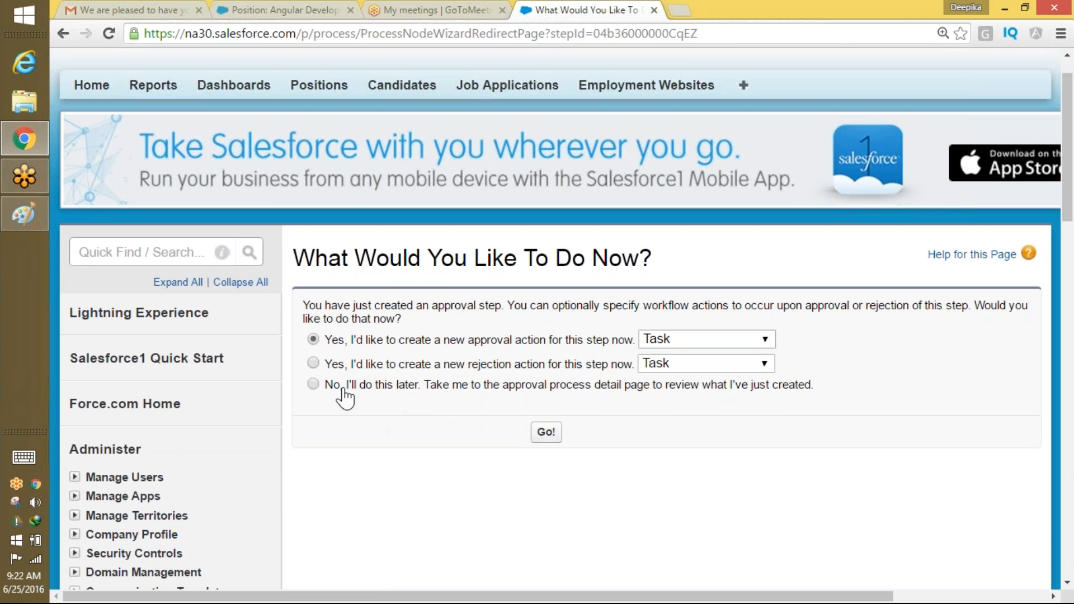
left_click(313, 384)
left_click(553, 435)
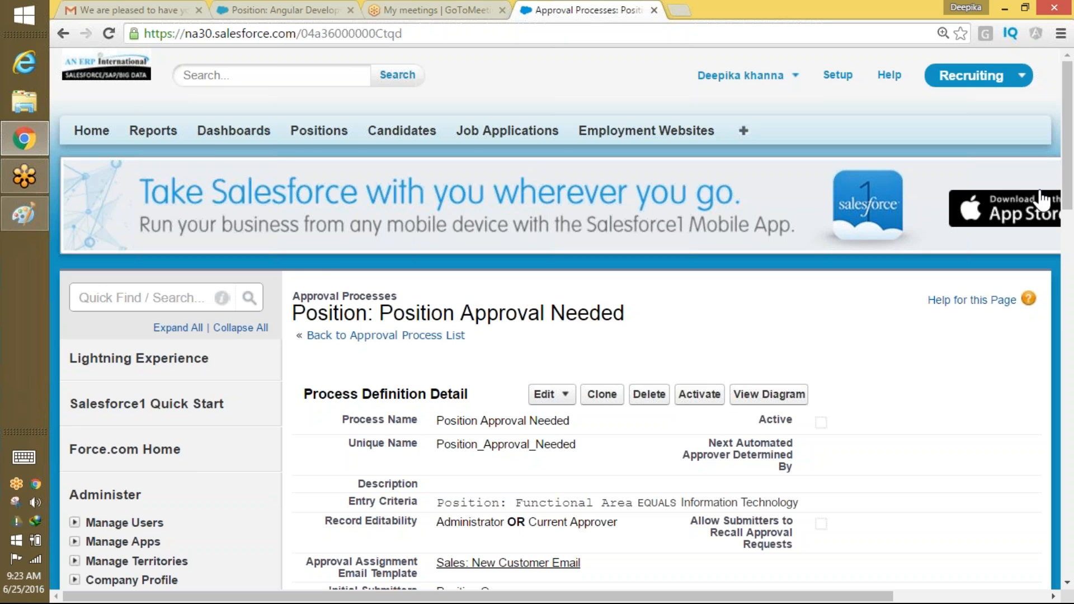
left_click_drag(1068, 190, 1050, 310)
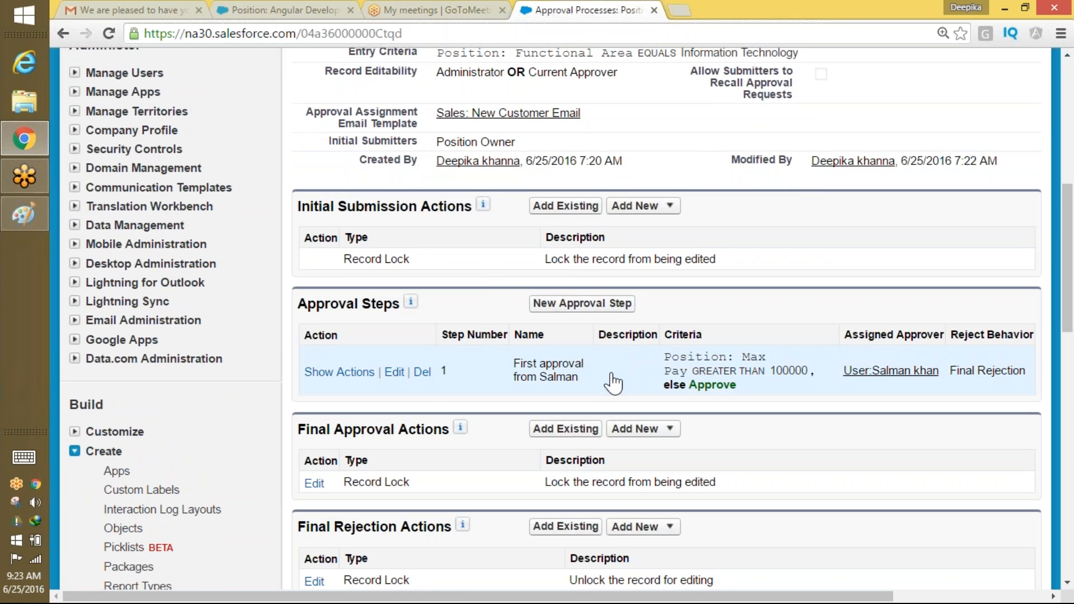
triple_click(572, 378)
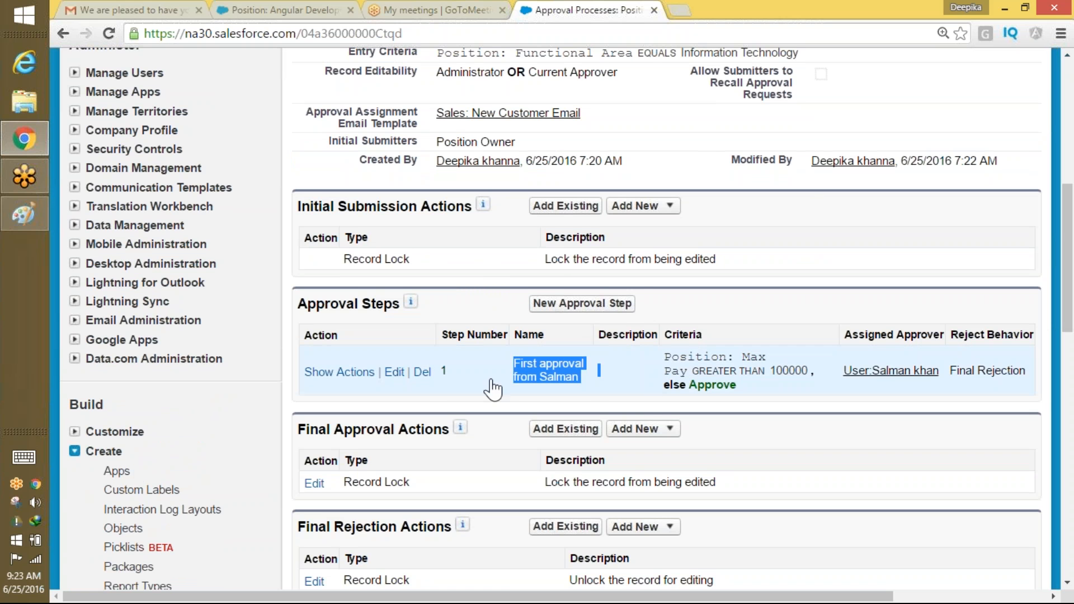
- Start a new approval step 2, name it "Second Approval from" plus the approver's first name, and continue to the step criteria
left_click(631, 313)
left_click(631, 307)
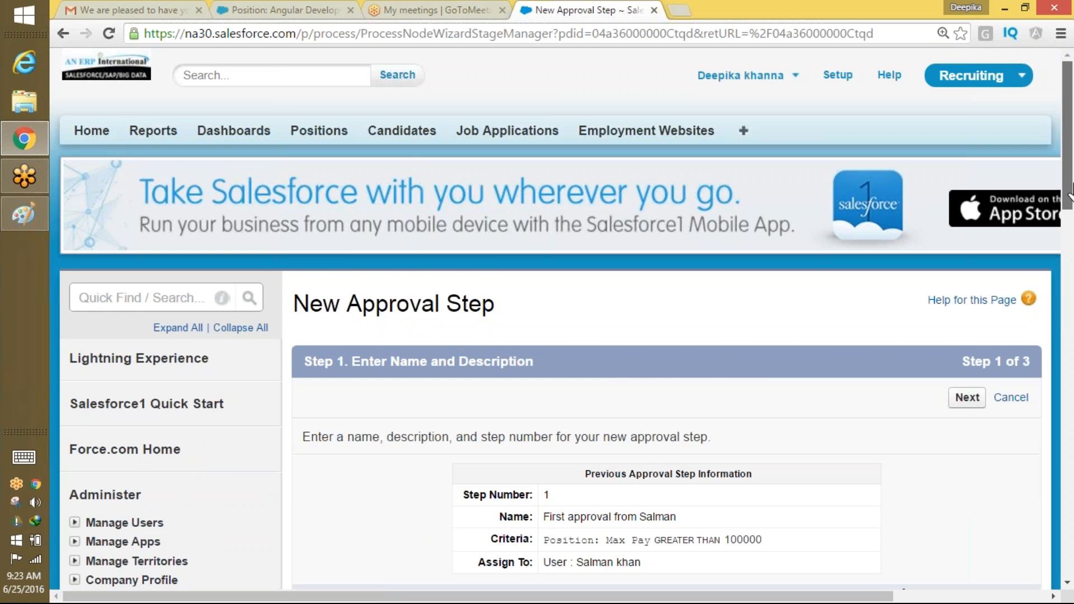
scroll(696, 230, "down", 5)
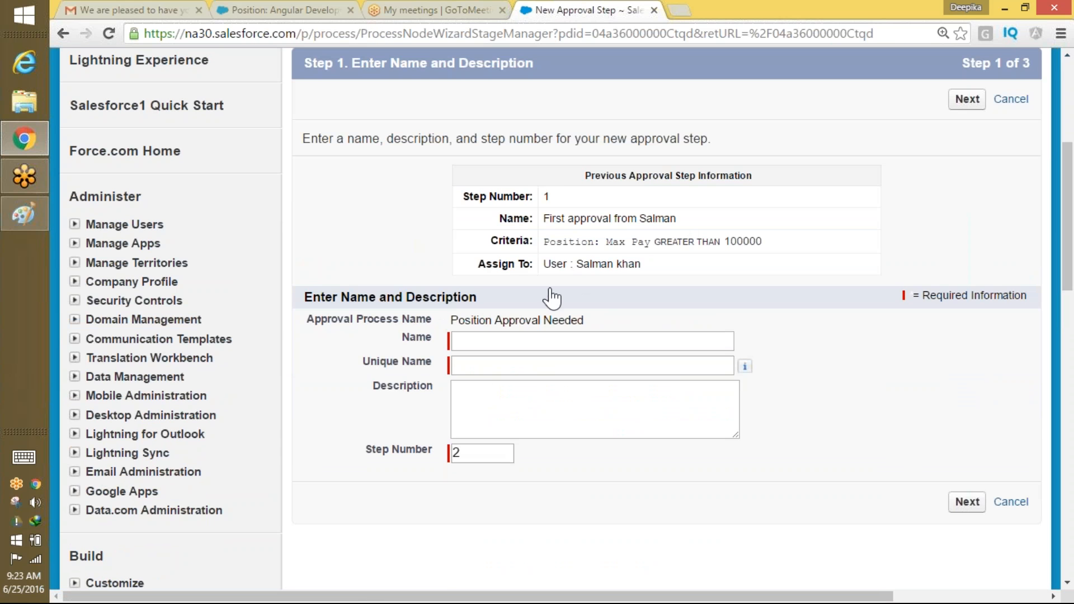
left_click(475, 345)
type("Second ")
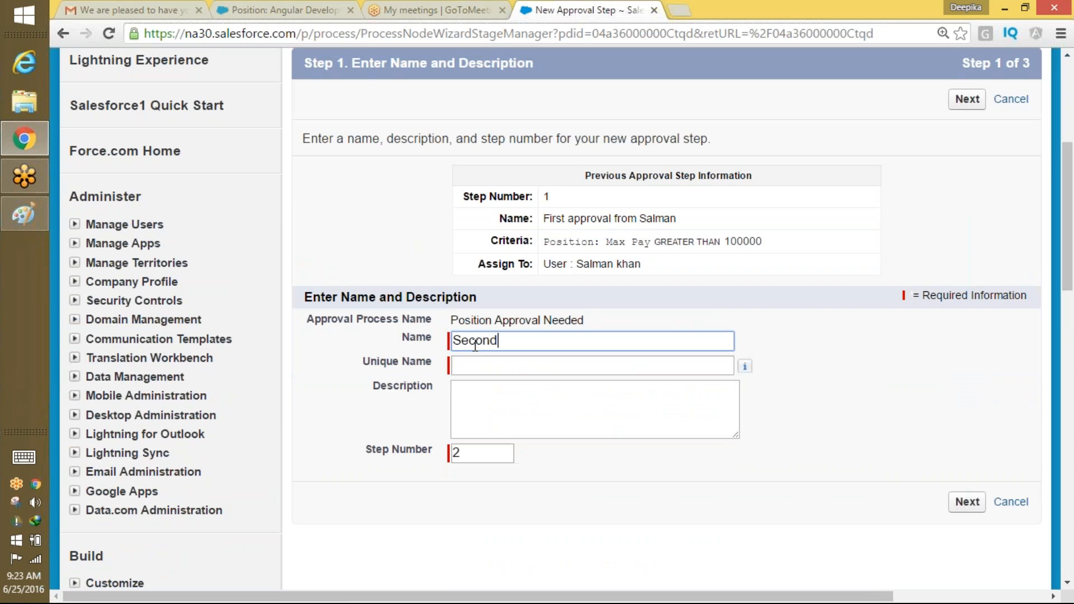
type("Approval from Priyanka")
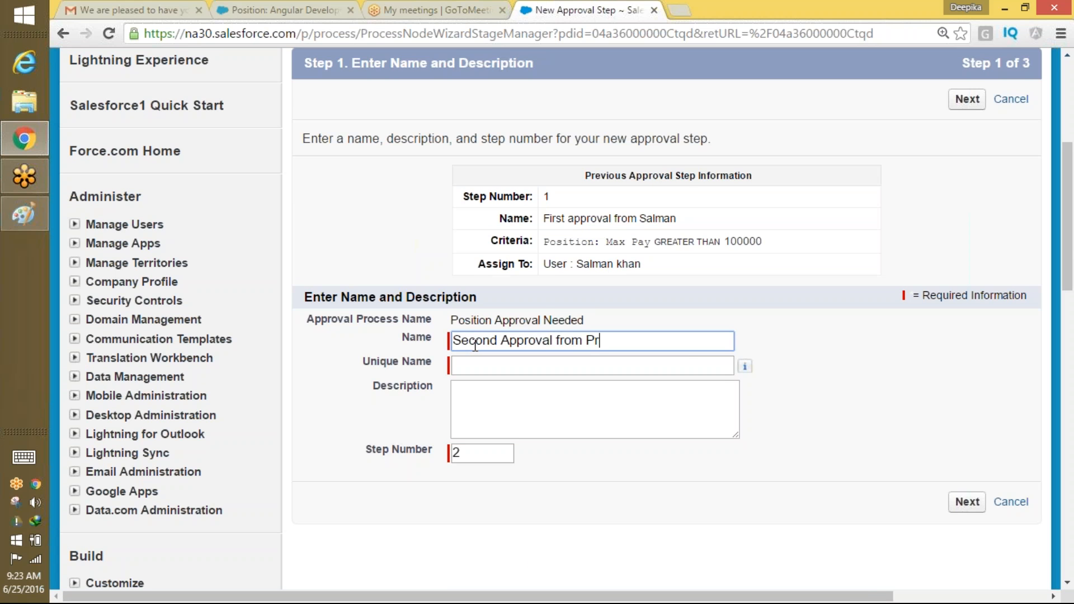
left_click(470, 377)
left_click(967, 502)
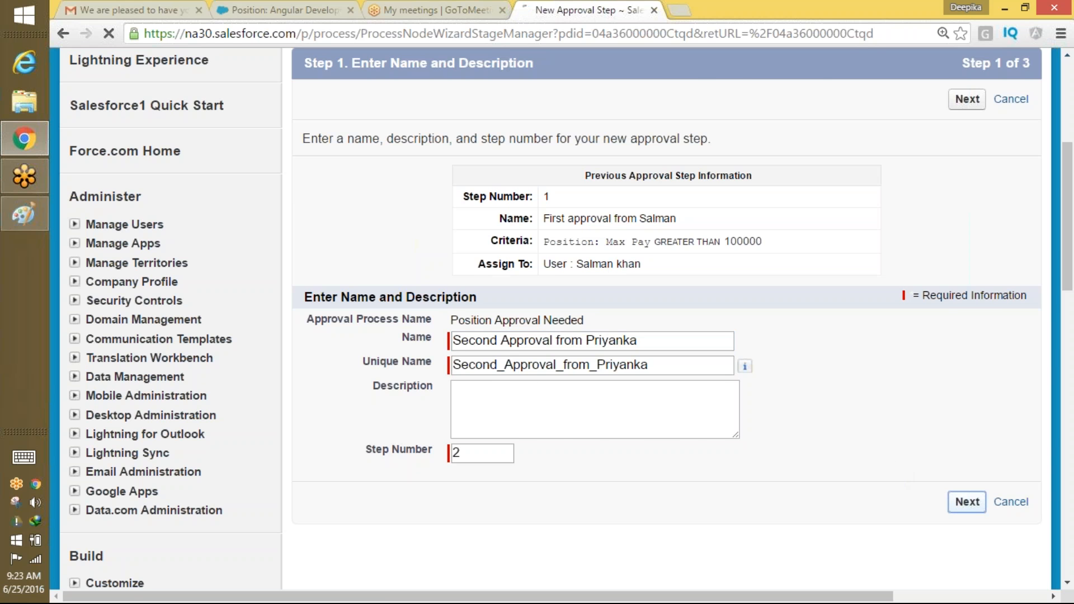
- Restrict the second approval step to records where Position: Max Pay is greater than 150000, and continue to approver selection
scroll(772, 240, "down", 5)
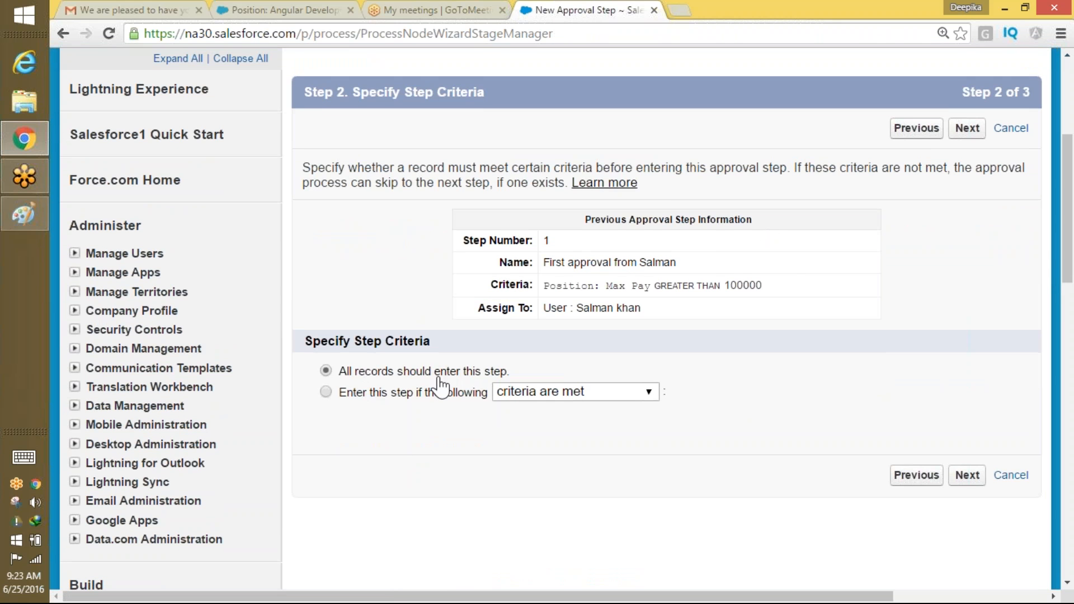
left_click_drag(343, 376, 510, 372)
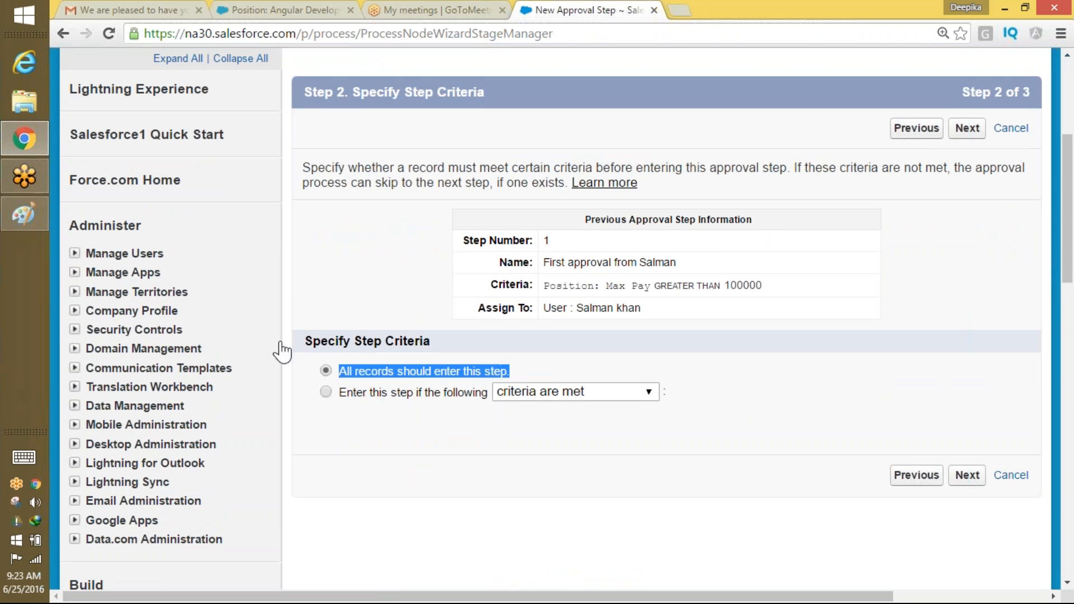
left_click(326, 392)
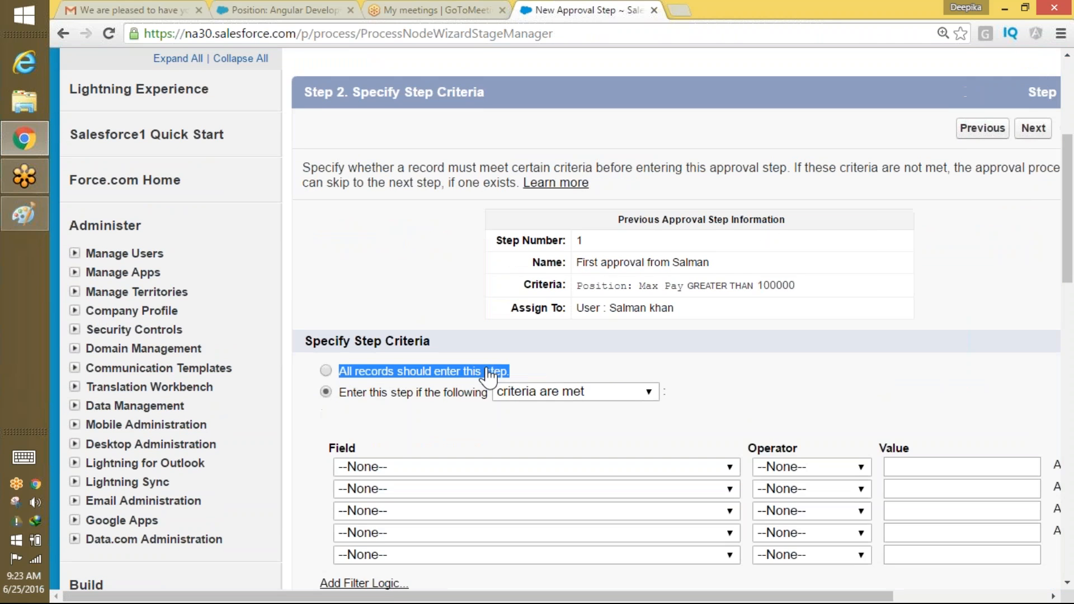
left_click(587, 469)
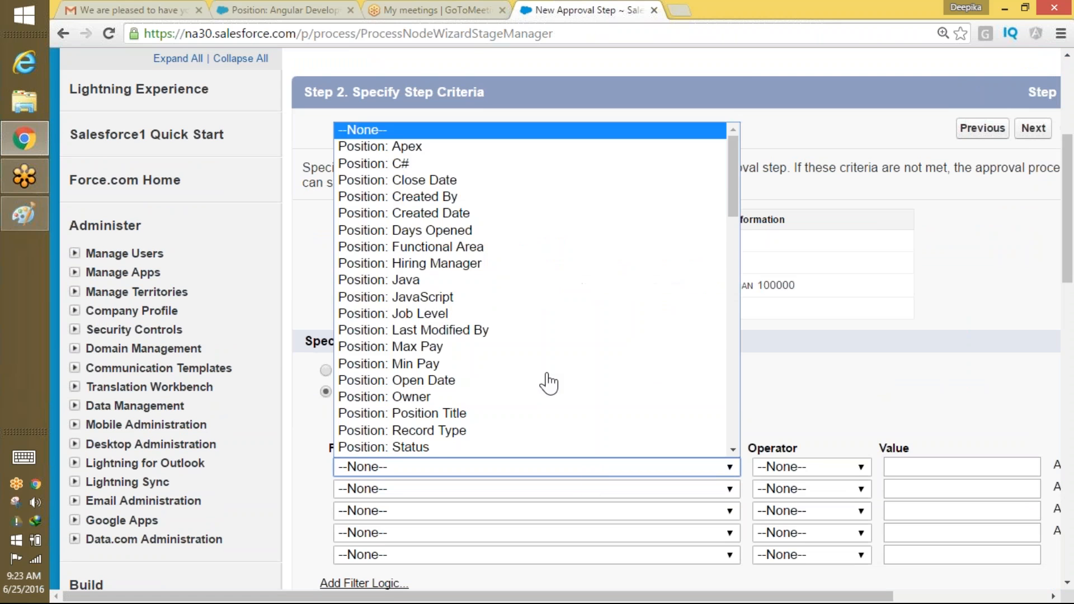
left_click(514, 346)
left_click(777, 470)
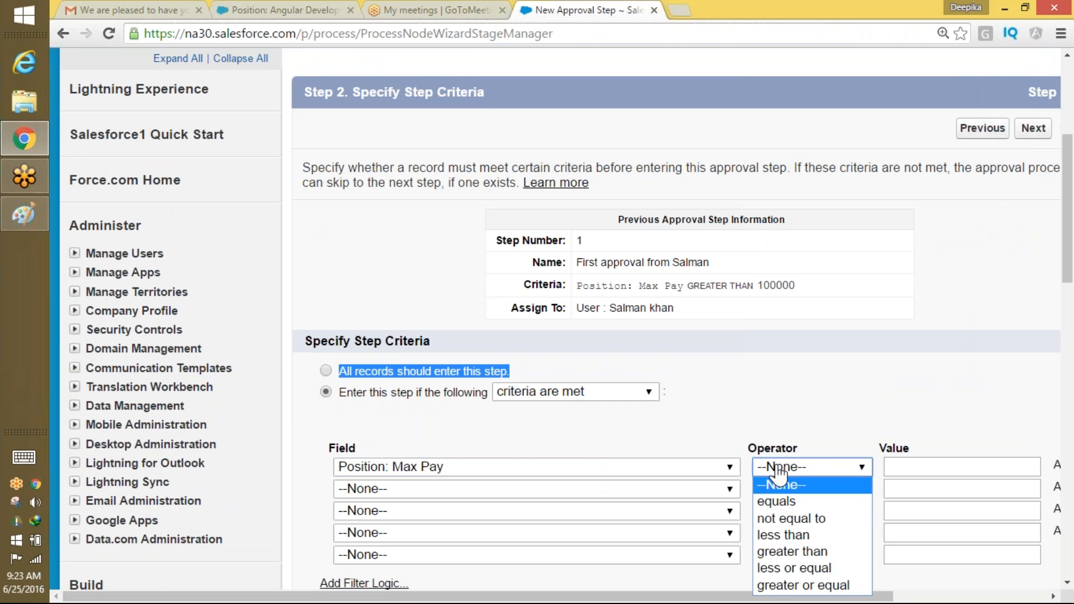
left_click(778, 549)
left_click(913, 468)
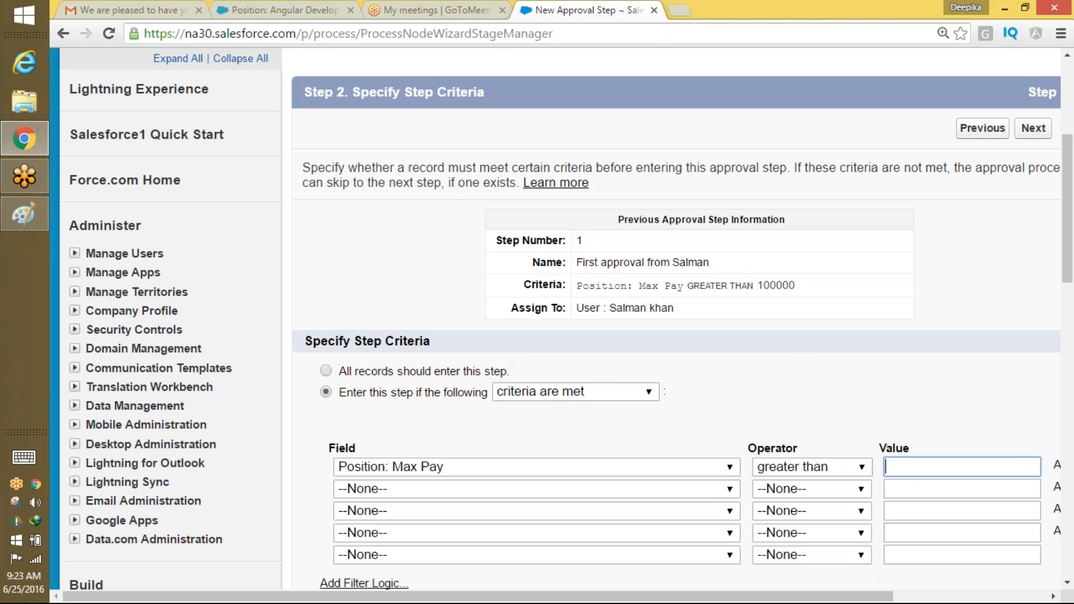
type("150000")
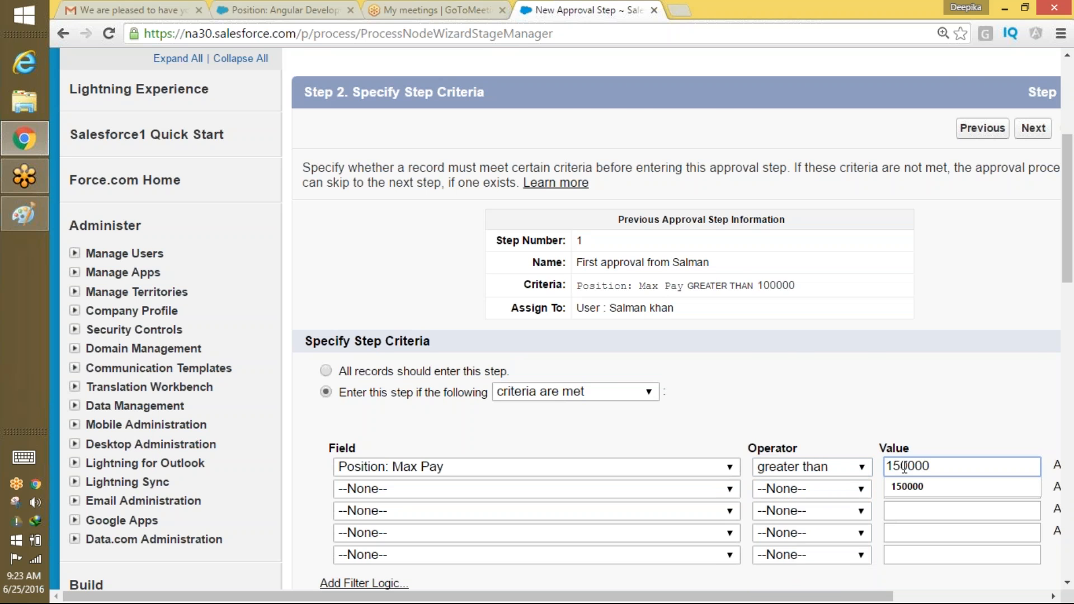
left_click_drag(1070, 263, 1070, 337)
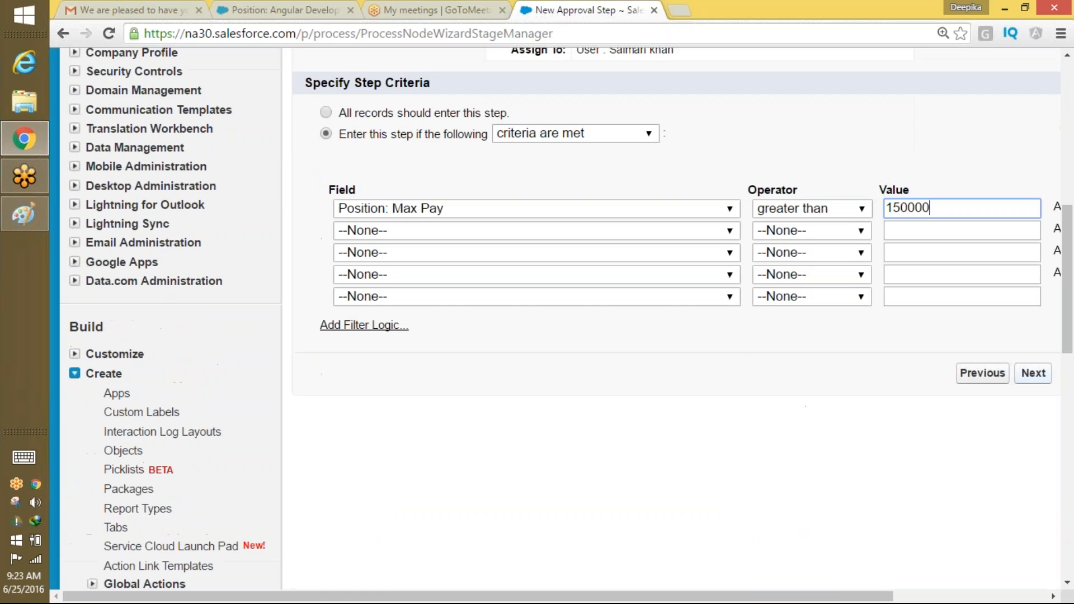
left_click(1033, 376)
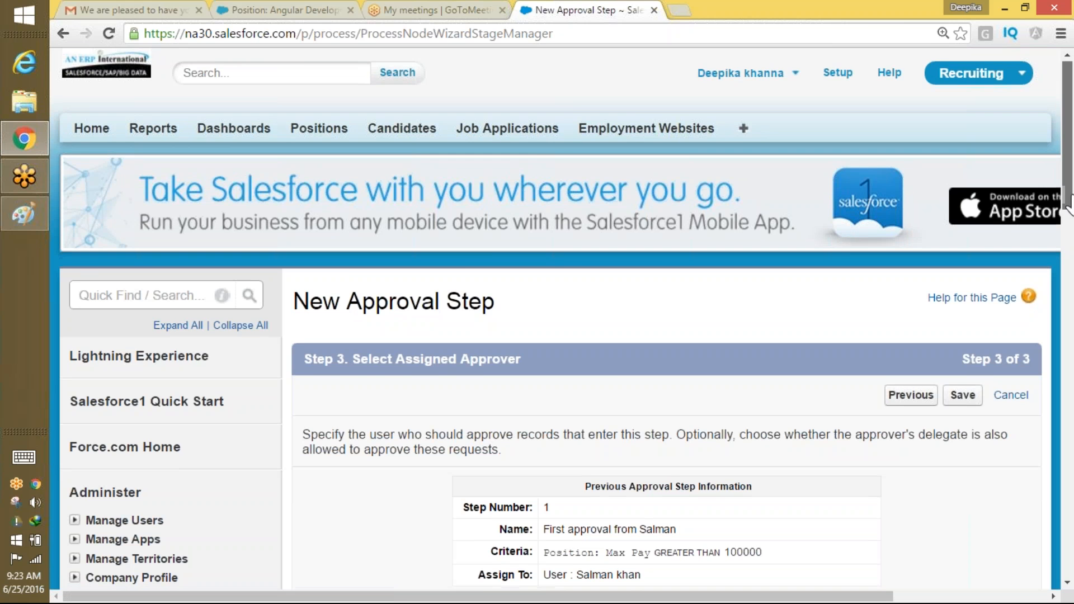
- Assign the second approval step automatically to the user its name refers to, chosen from the user lookup
scroll(1055, 268, "down", 7)
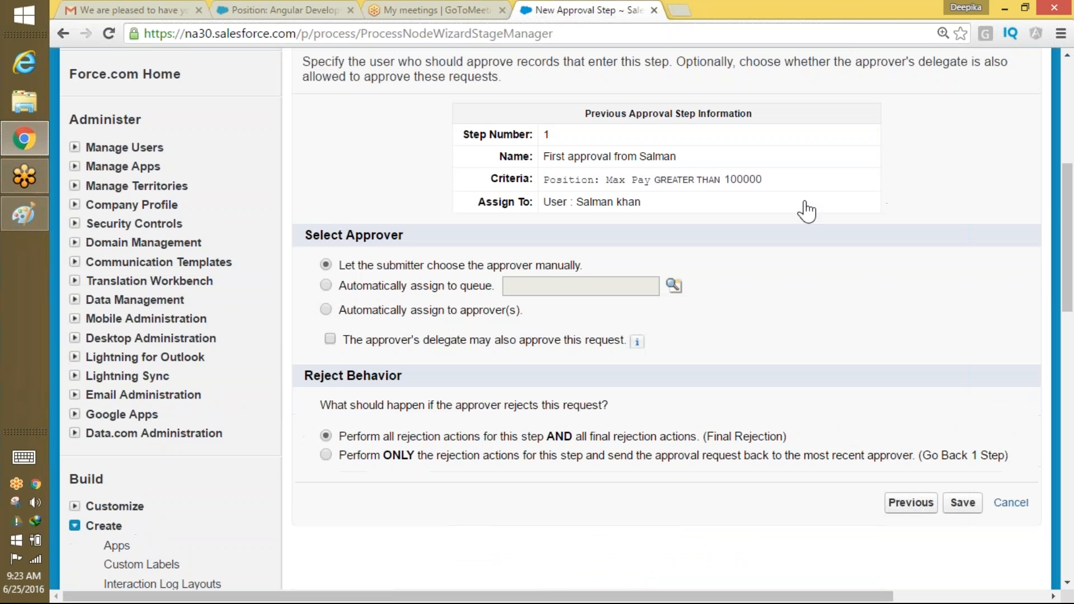
left_click(326, 310)
left_click(635, 338)
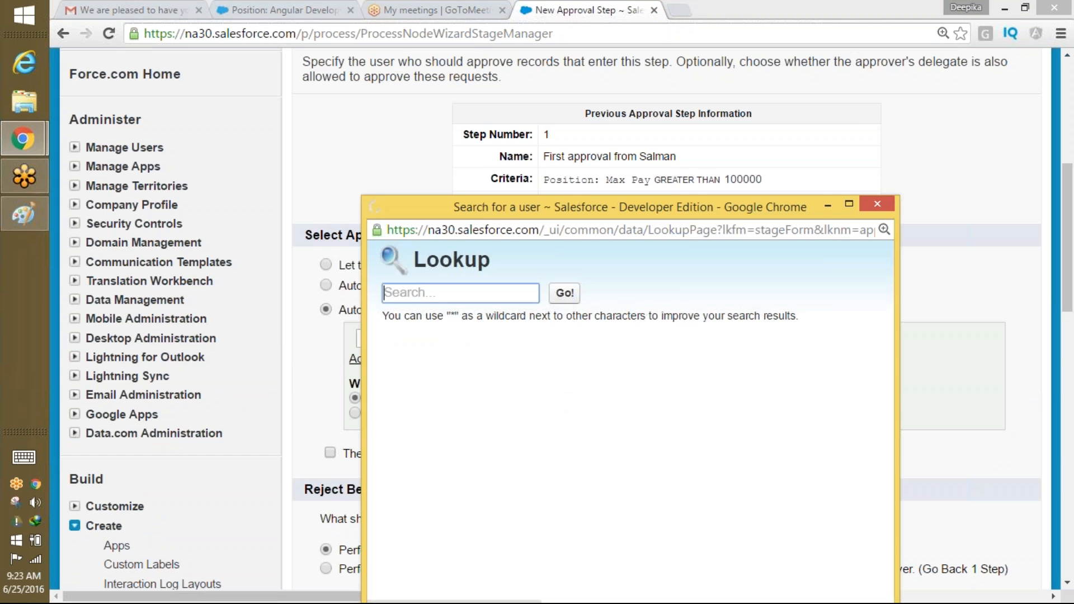
left_click(426, 454)
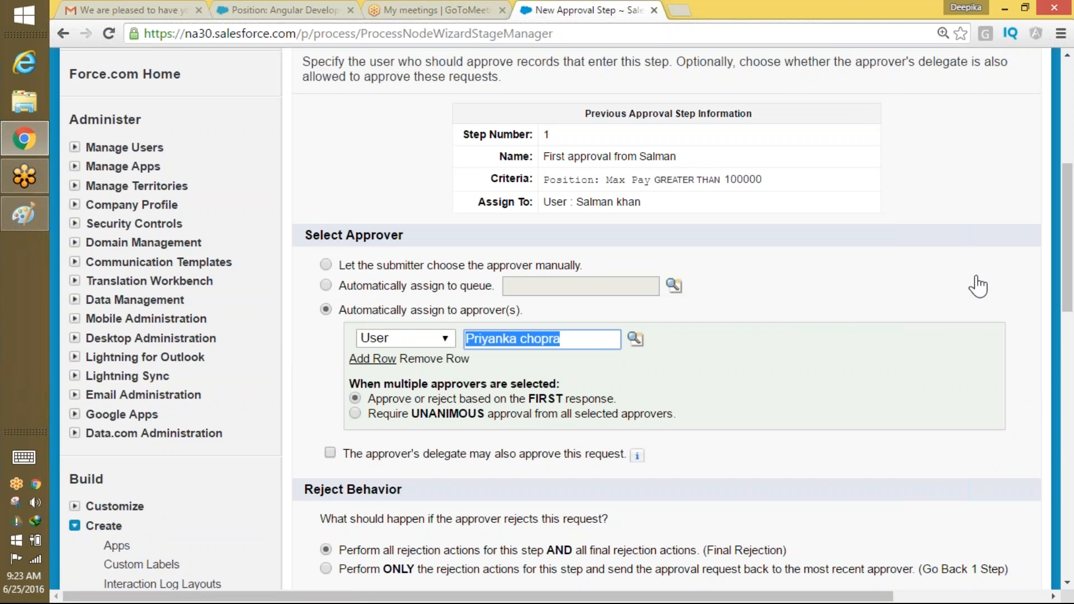
- Review the reject behavior options, keep Final Rejection, and save the second approval step
left_click_drag(1061, 246, 1061, 322)
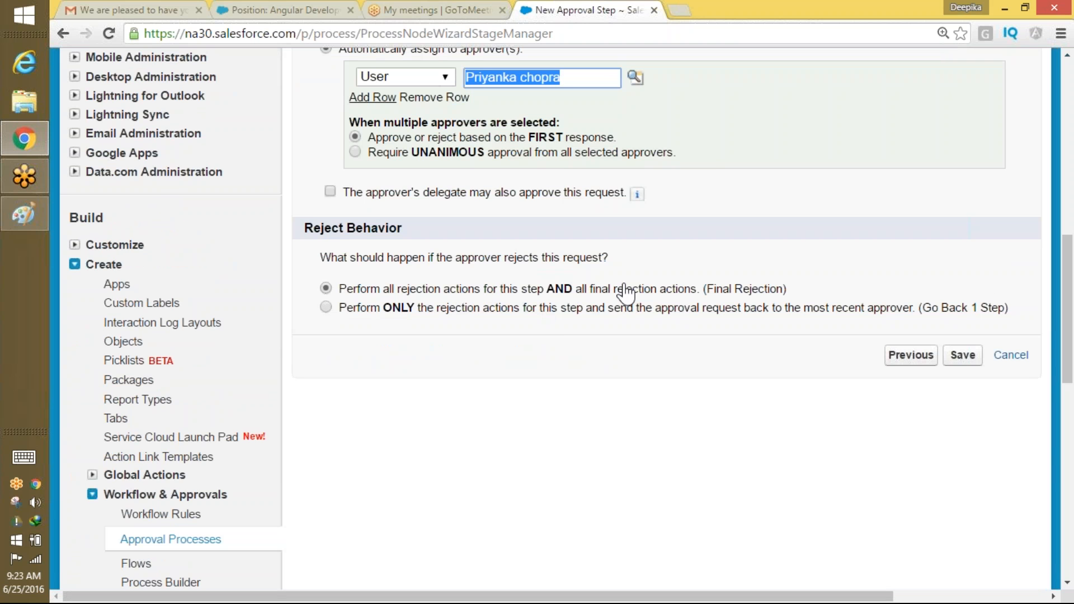
left_click_drag(371, 288, 693, 299)
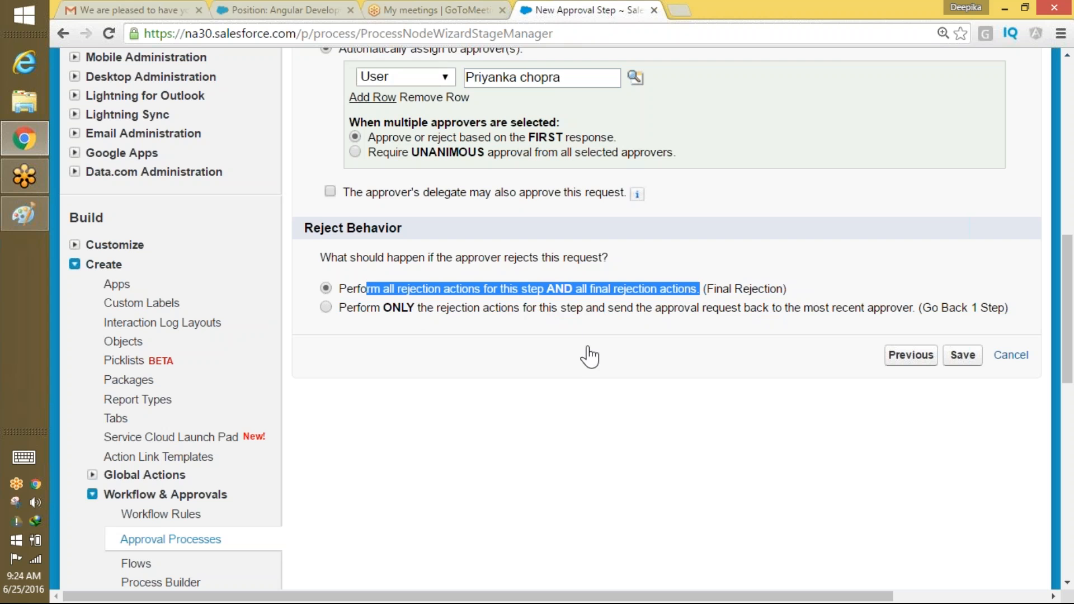
left_click_drag(442, 301, 440, 295)
left_click(440, 295)
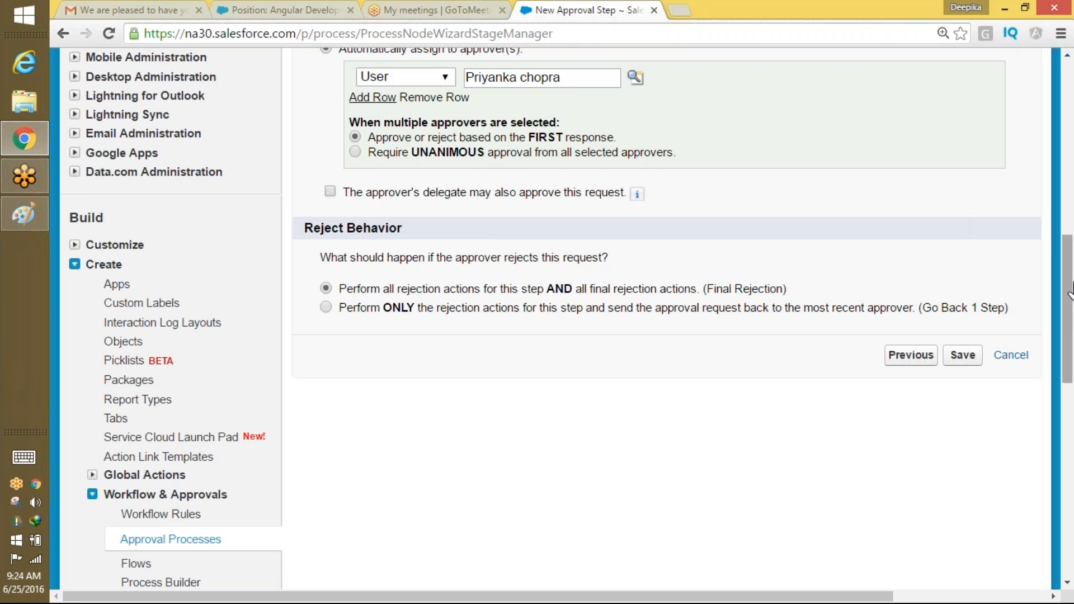
scroll(679, 240, "up", 6)
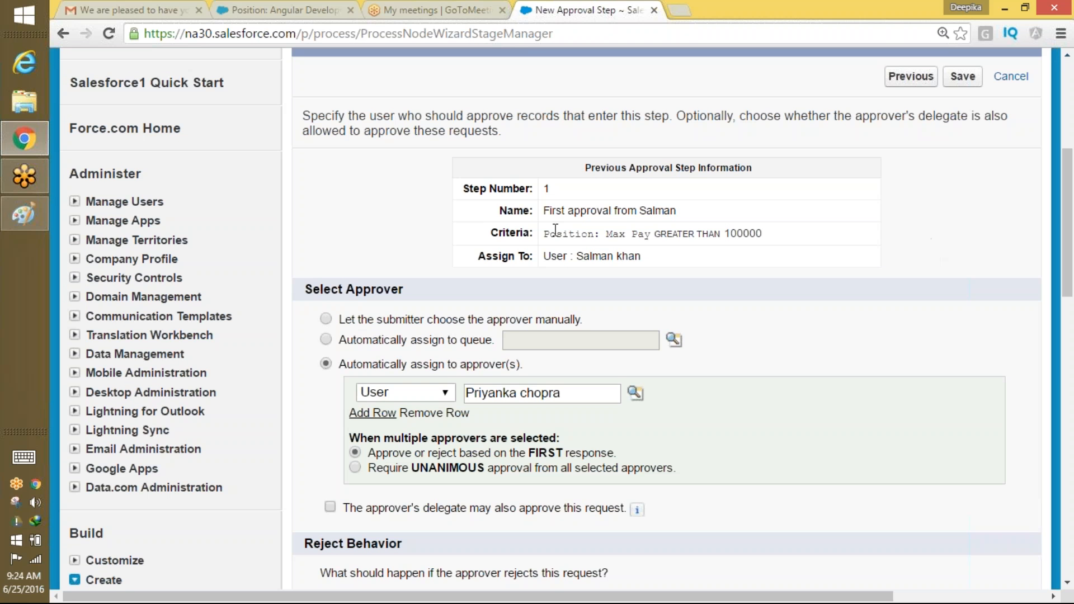
left_click_drag(1064, 203, 1061, 284)
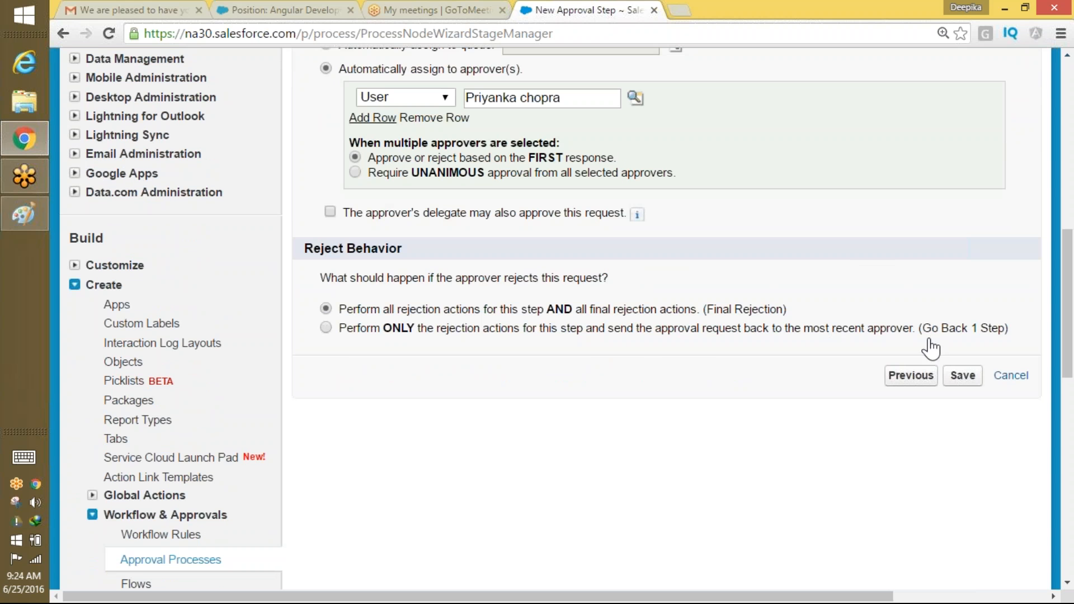
left_click(962, 375)
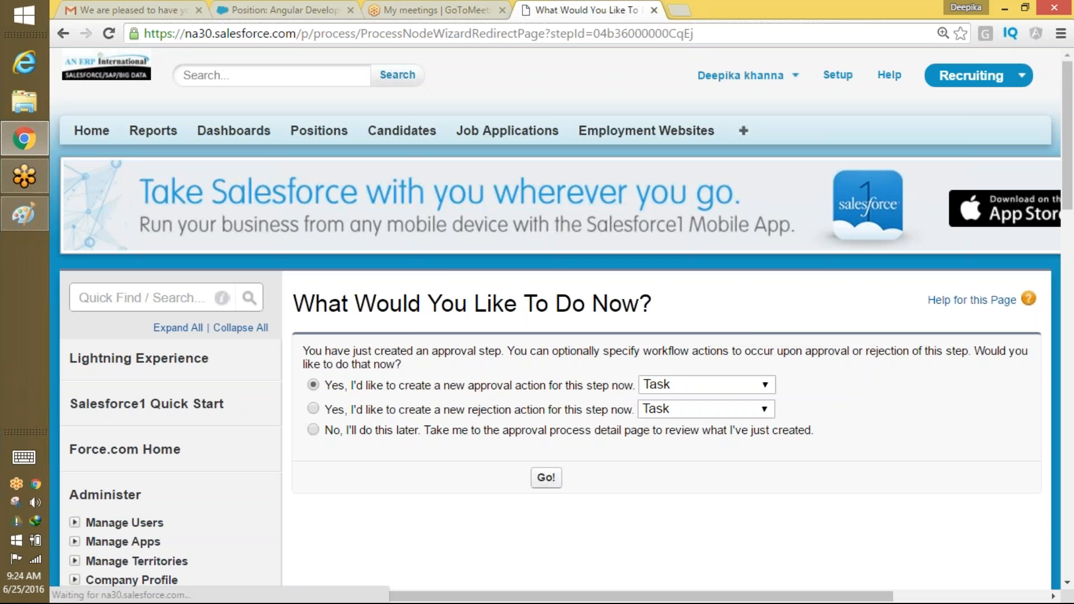
- Postpone creating approval or rejection actions for the second step and go to the approval process detail page
left_click_drag(1069, 168, 1069, 194)
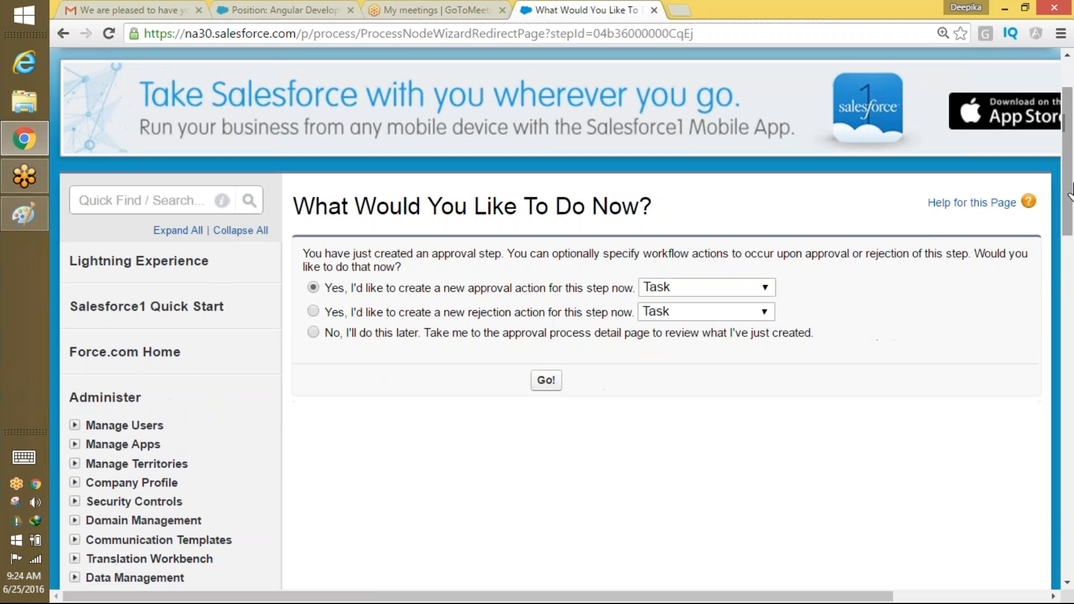
left_click(314, 332)
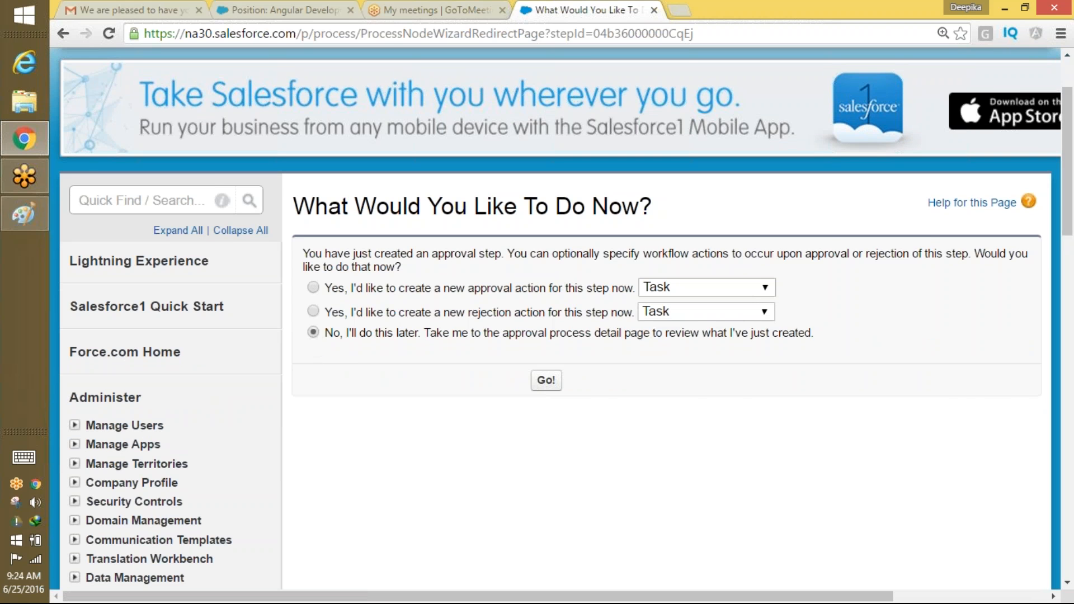
left_click(545, 383)
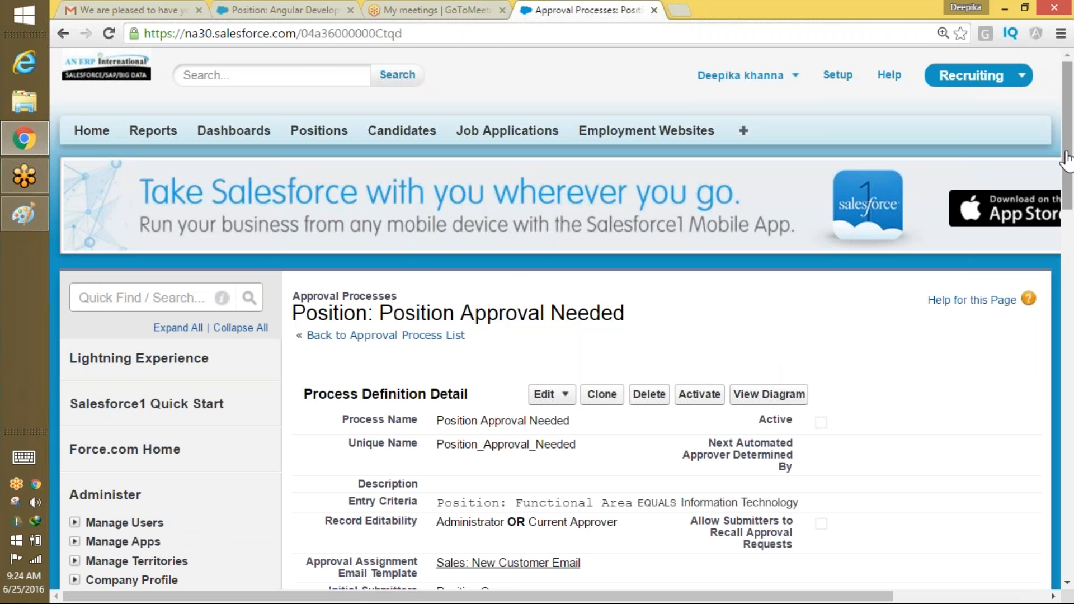
- Compare the names and Max Pay criteria of the first and second approval steps on the process detail page
left_click_drag(1068, 173, 1056, 302)
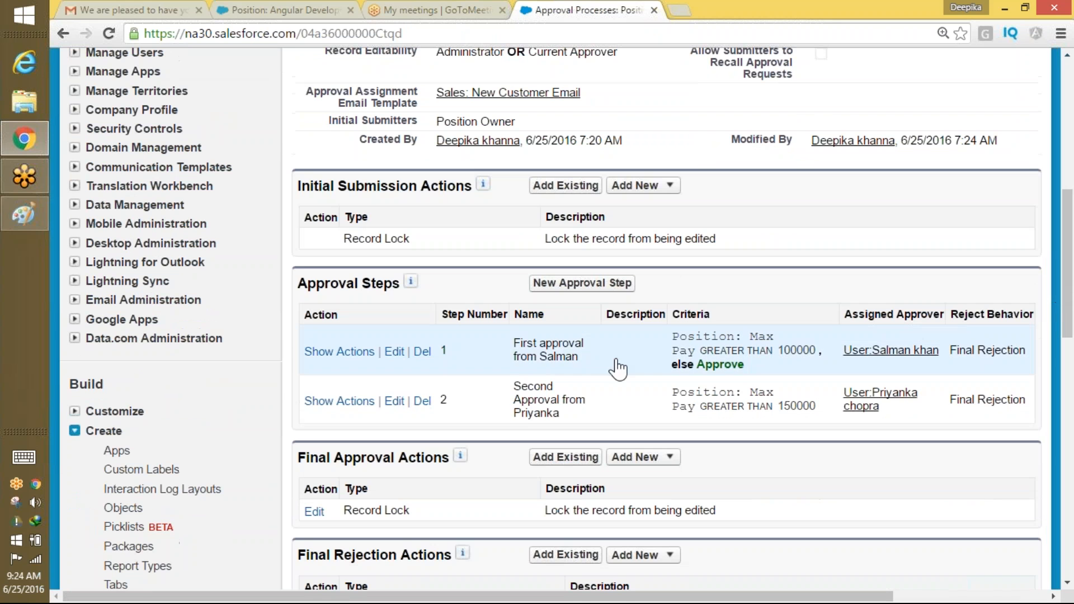
left_click_drag(607, 350, 504, 344)
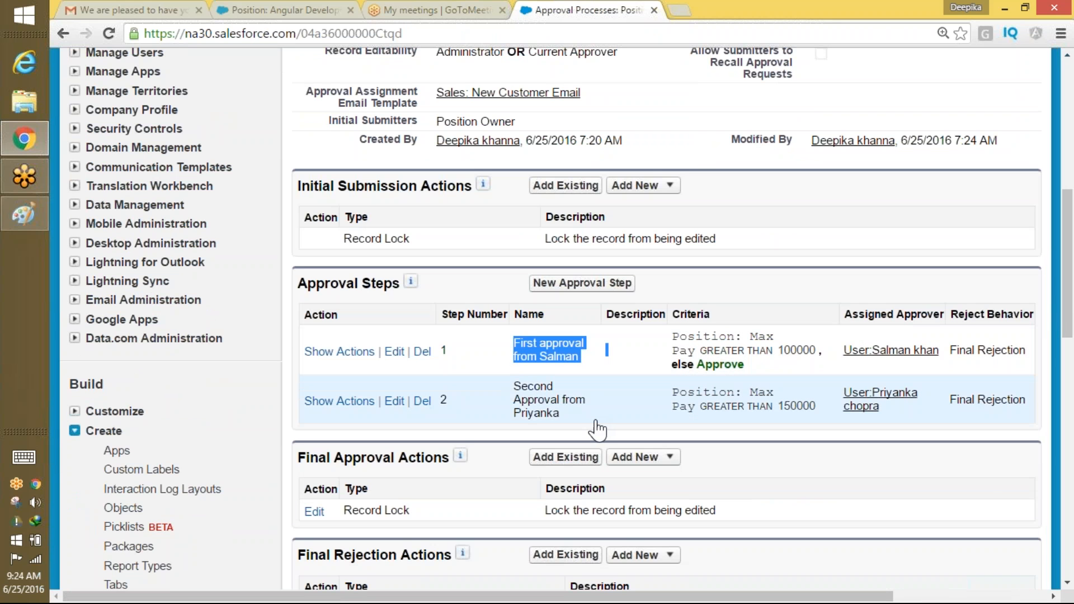
left_click_drag(590, 419, 529, 386)
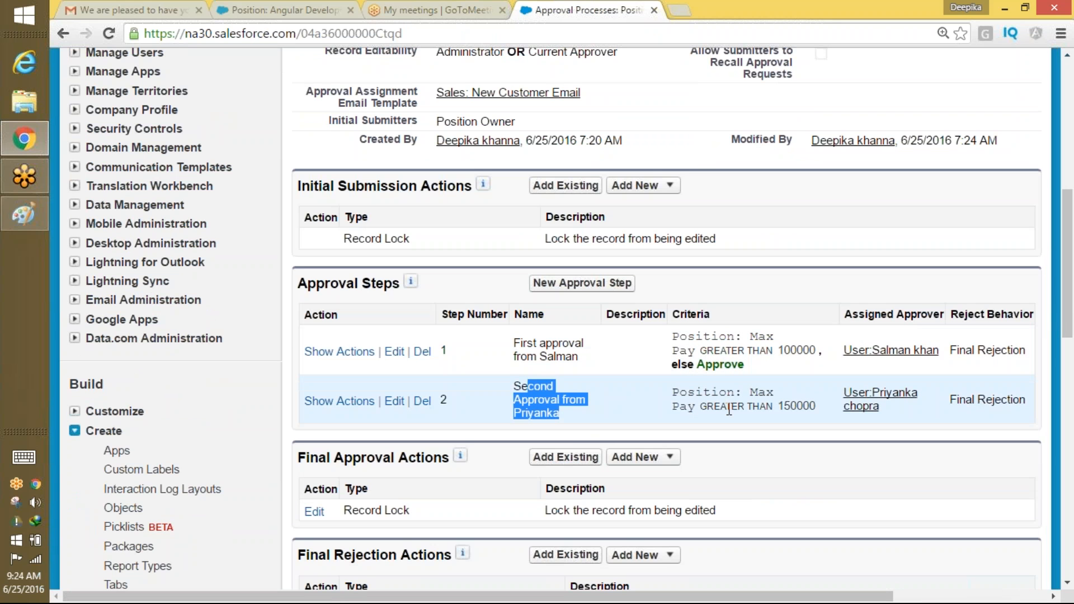
left_click_drag(1069, 279, 1069, 257)
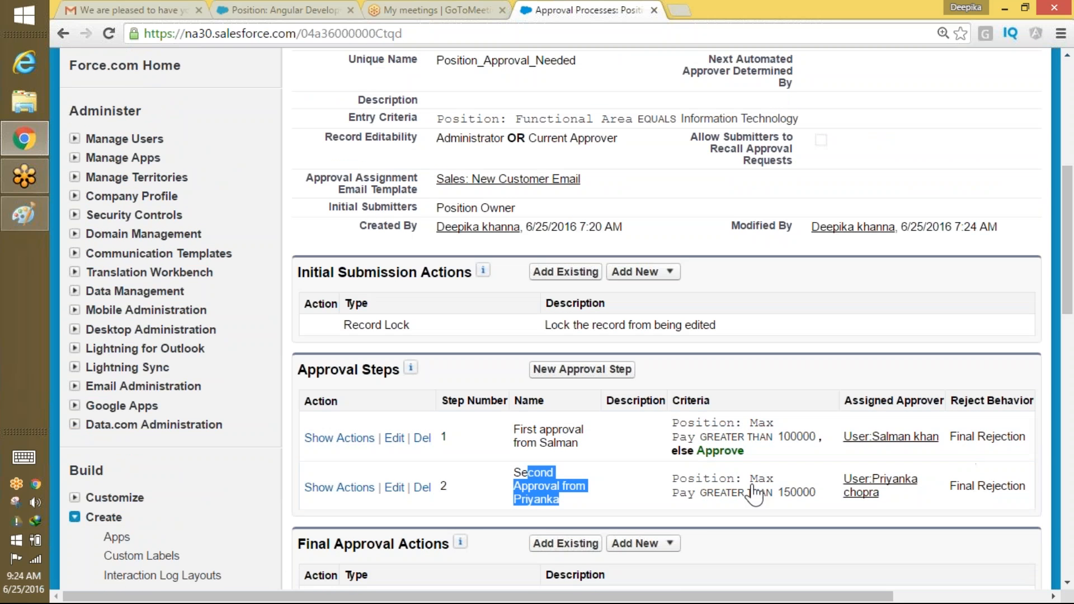
left_click_drag(745, 452, 675, 423)
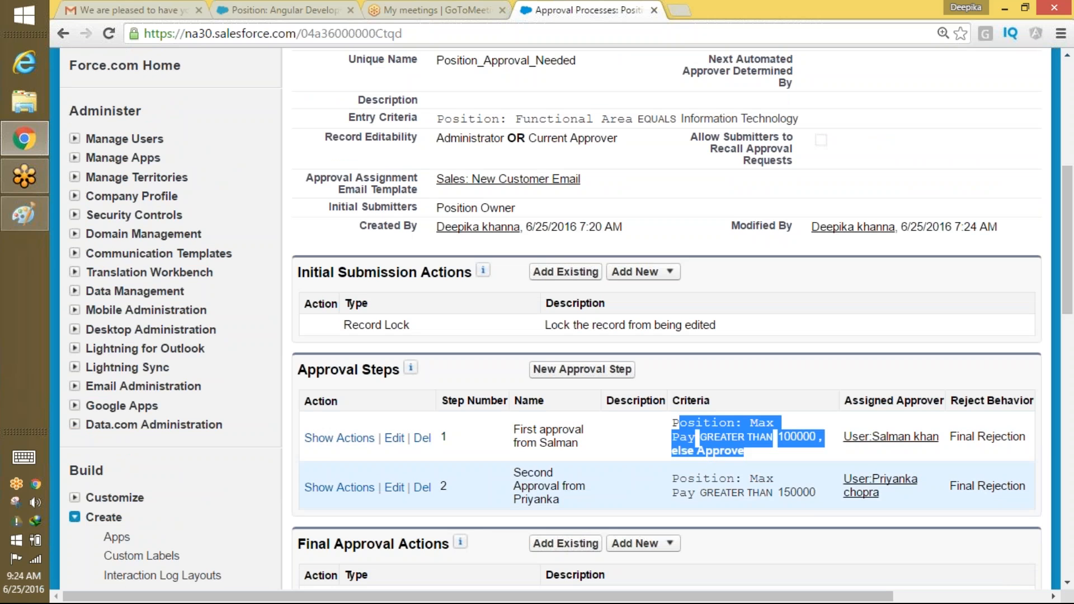
left_click(823, 496)
left_click_drag(823, 495, 673, 469)
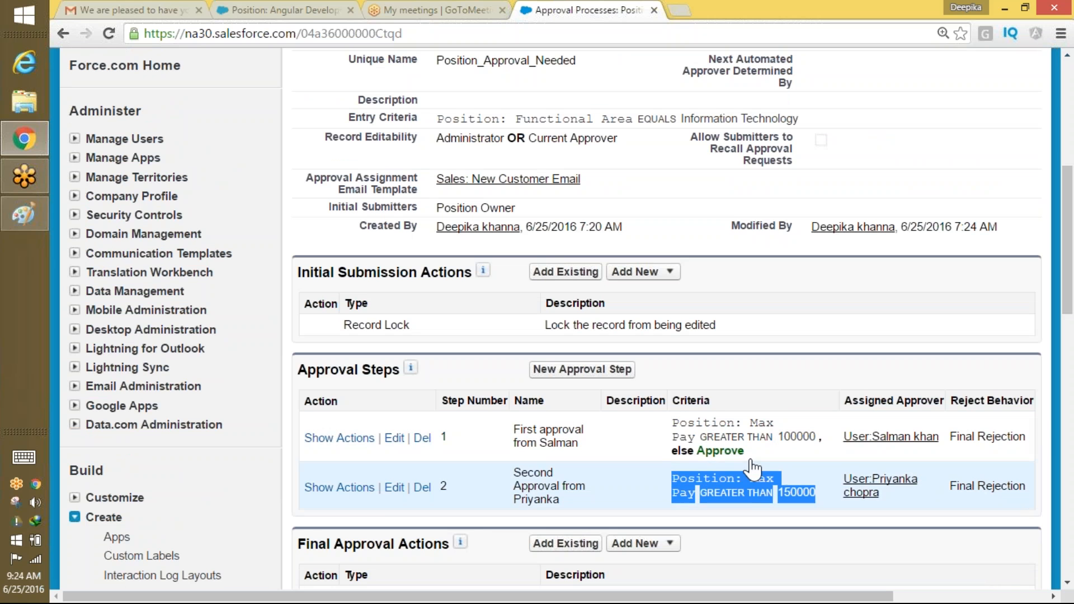
left_click_drag(752, 446, 675, 418)
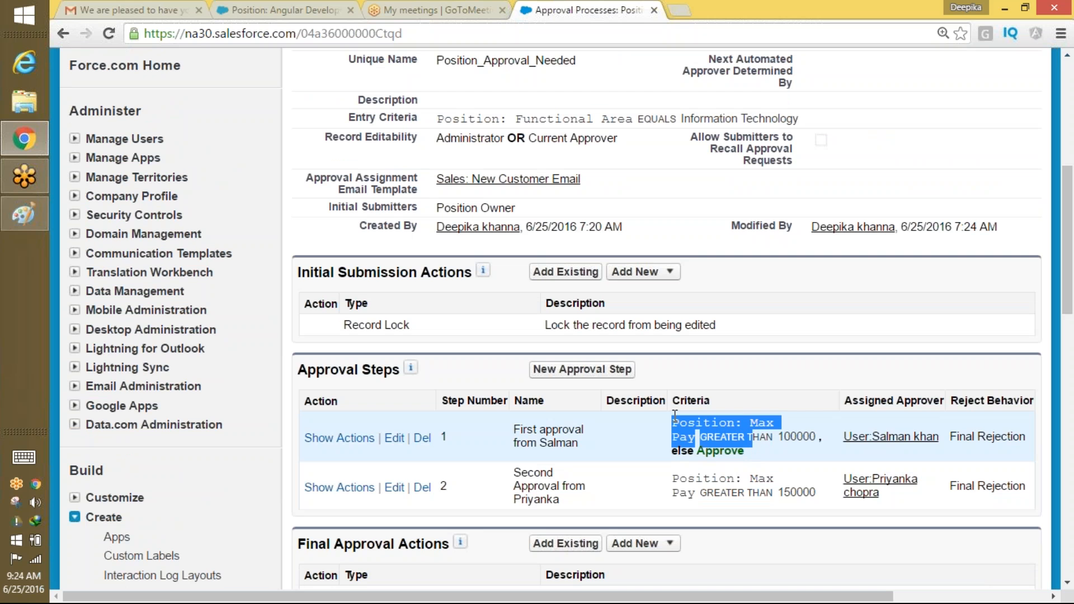
- Examine the reject behavior of both approval steps in relation to the first step's Max Pay criteria
left_click(980, 449)
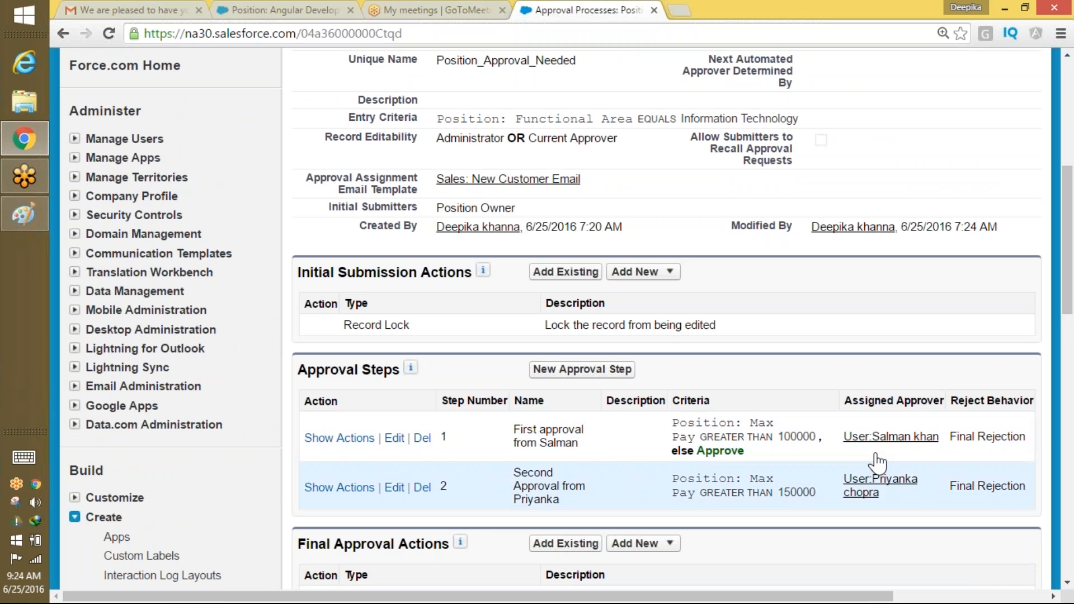
left_click_drag(948, 437, 1030, 440)
left_click(1020, 440)
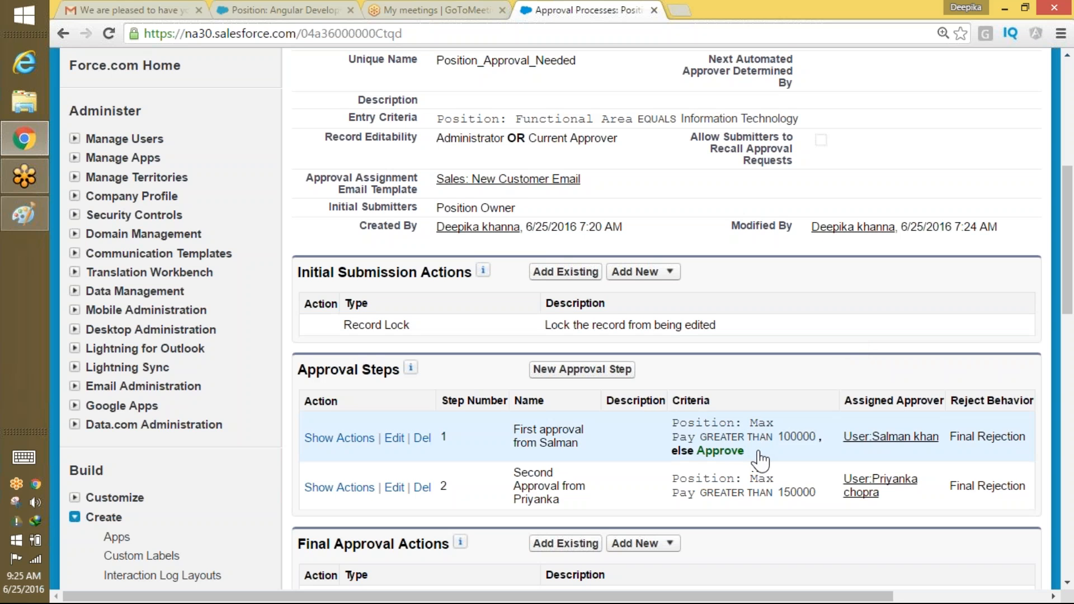
left_click_drag(749, 453, 678, 424)
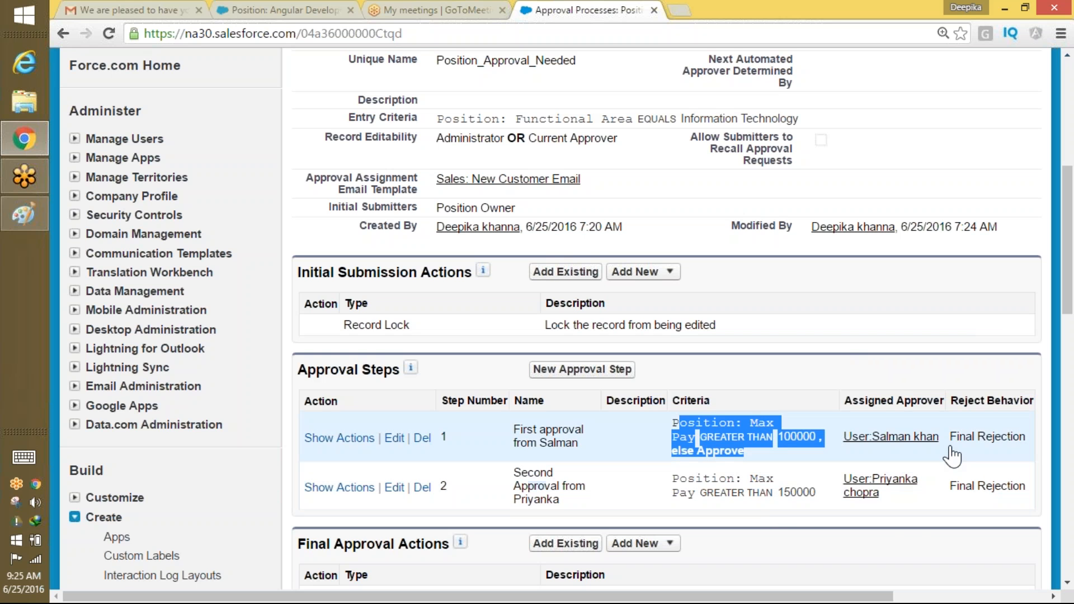
left_click_drag(949, 437, 1032, 438)
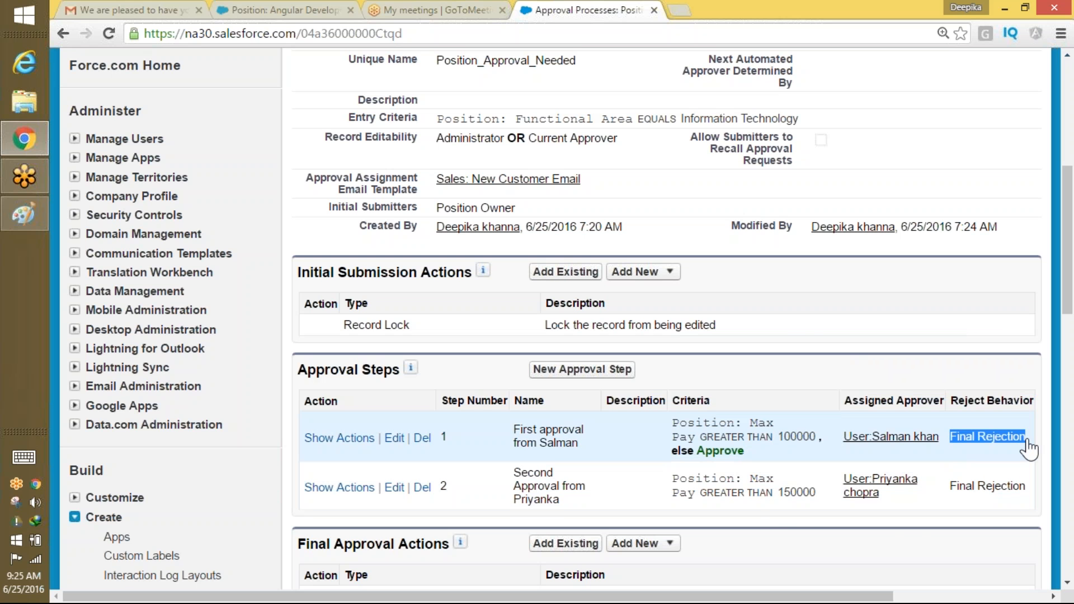
left_click_drag(778, 460, 670, 424)
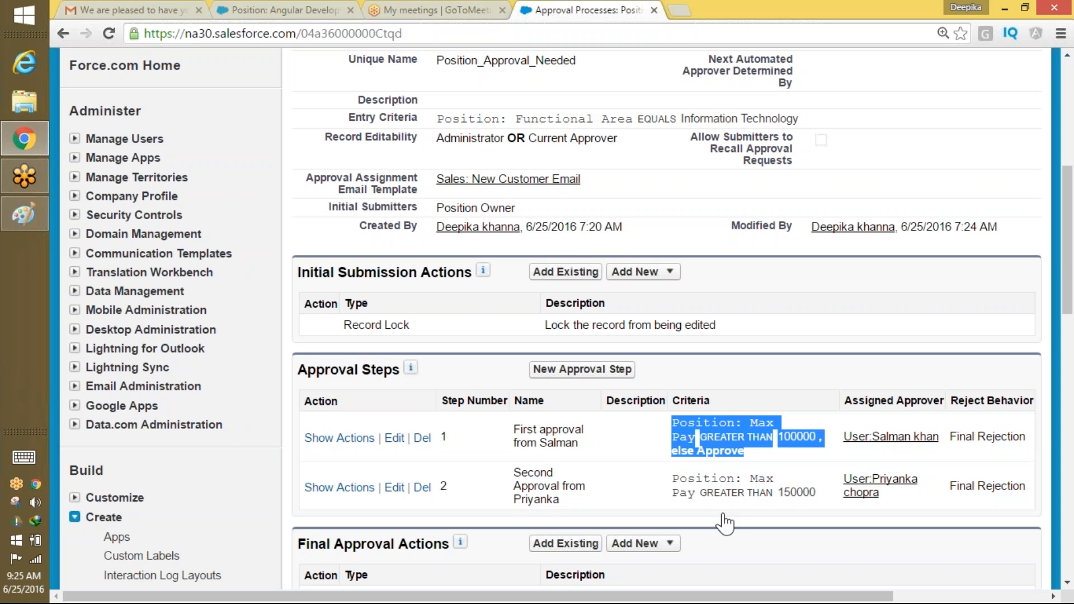
left_click_drag(970, 487, 1008, 486)
left_click(976, 444)
left_click_drag(965, 442, 804, 489)
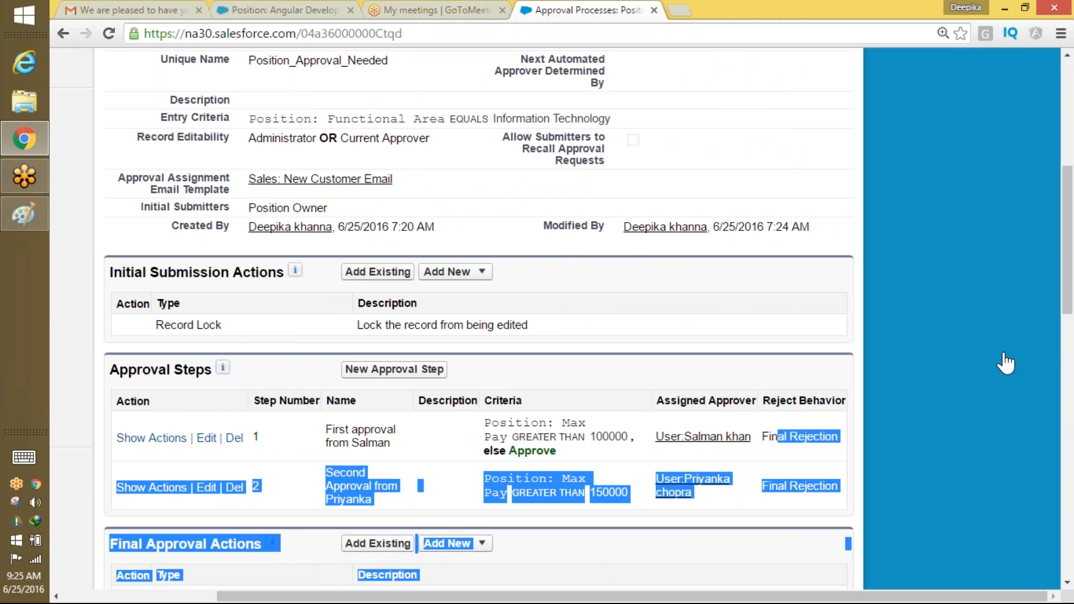
left_click(918, 359)
scroll(1068, 302, "down", 3)
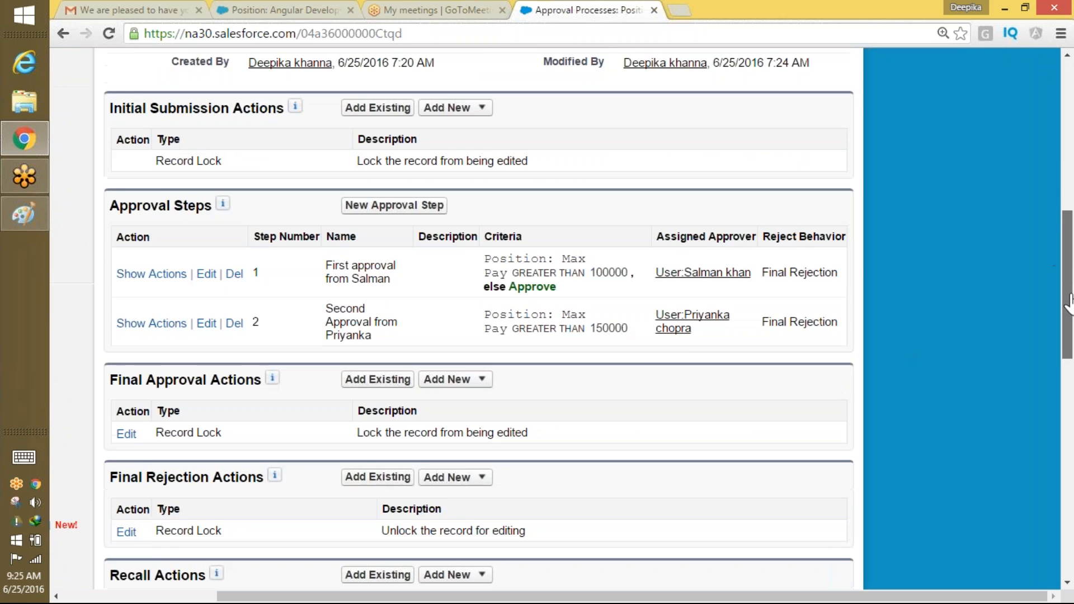
- Open the approval process diagram in a maximized window and inspect its Functional Area entry criteria
left_click_drag(1069, 302, 1068, 209)
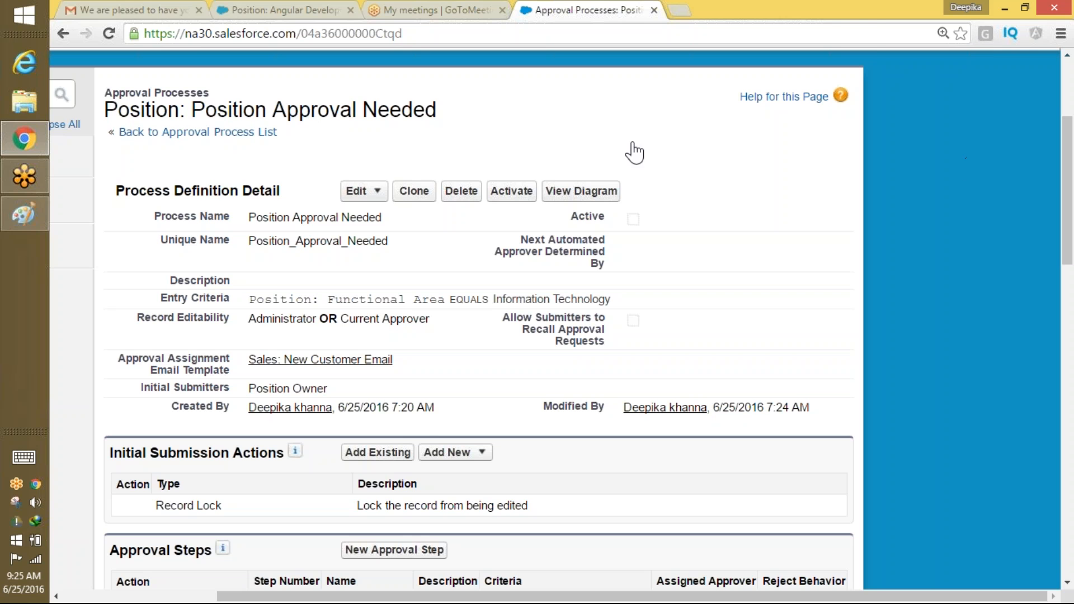
left_click(602, 193)
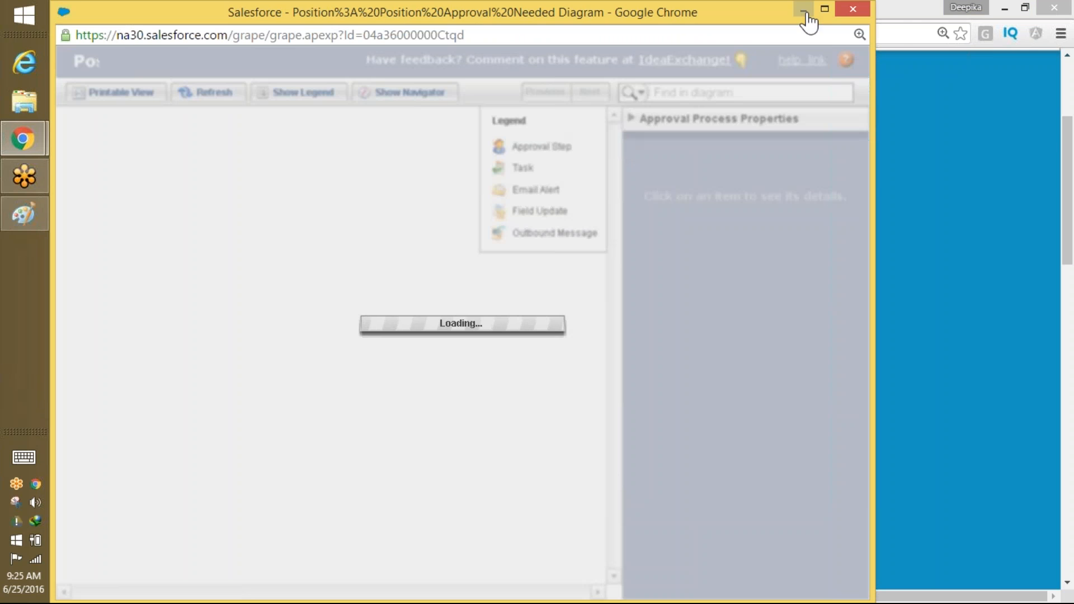
left_click(825, 9)
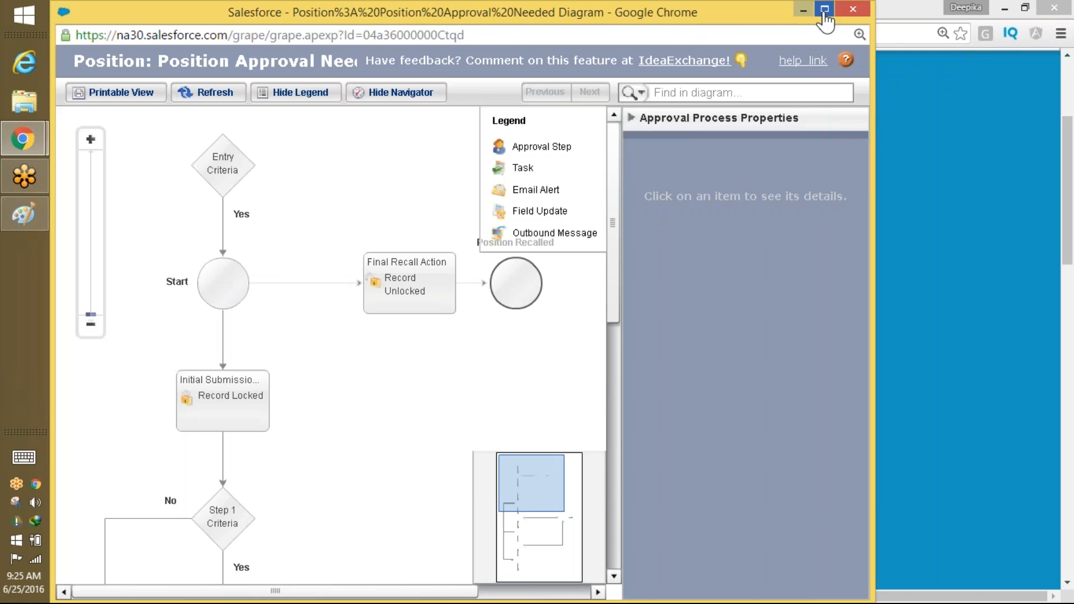
left_click(247, 159)
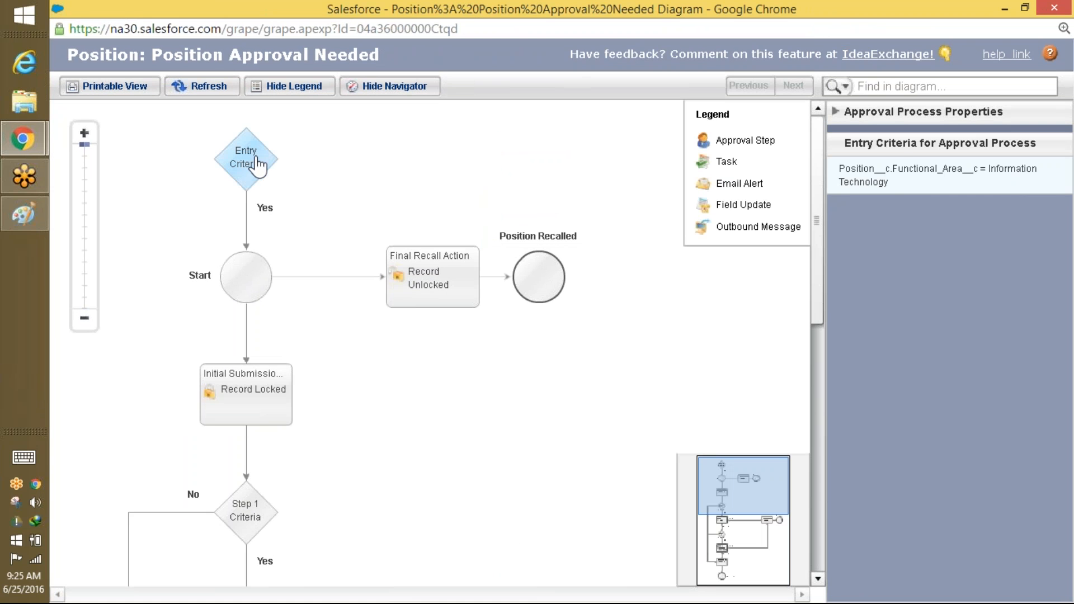
left_click_drag(899, 168, 1007, 186)
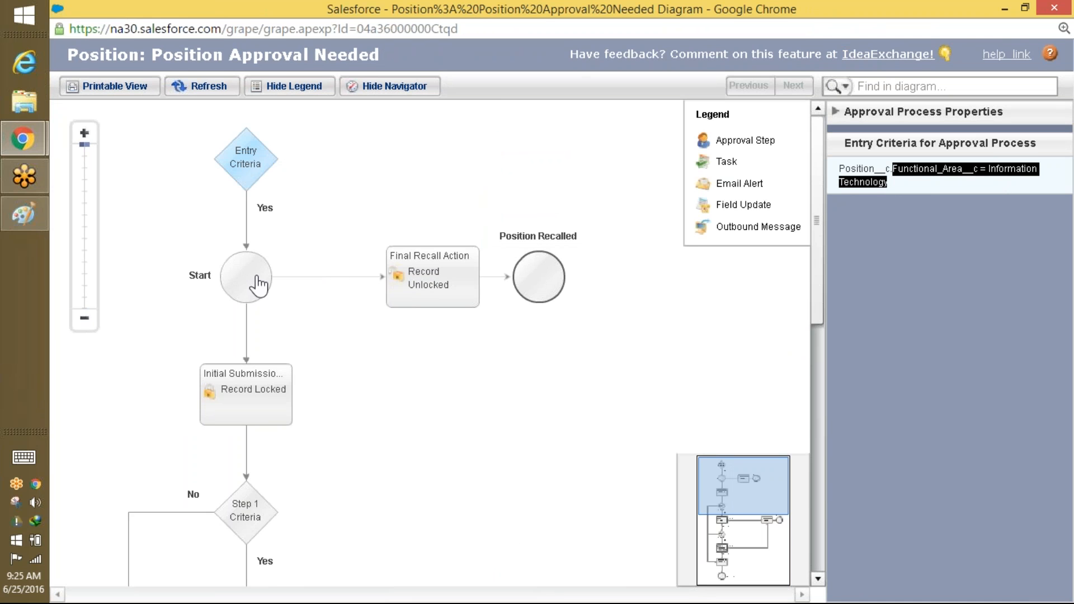
- Inspect the Step 1 criteria and the first approval step's required approver in the diagram
left_click_drag(818, 228, 819, 296)
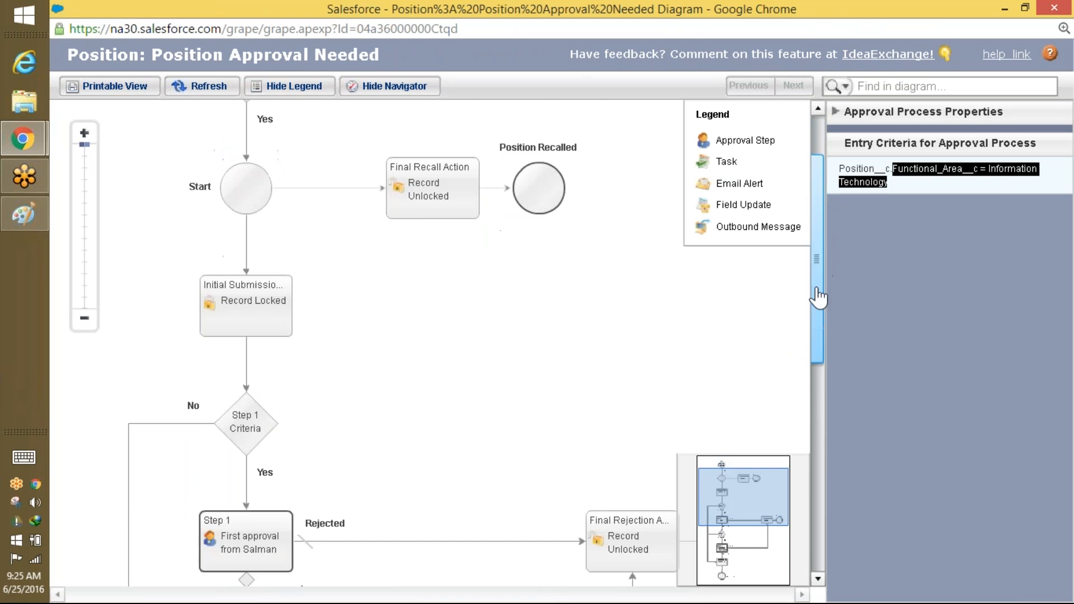
scroll(817, 302, "down", 4)
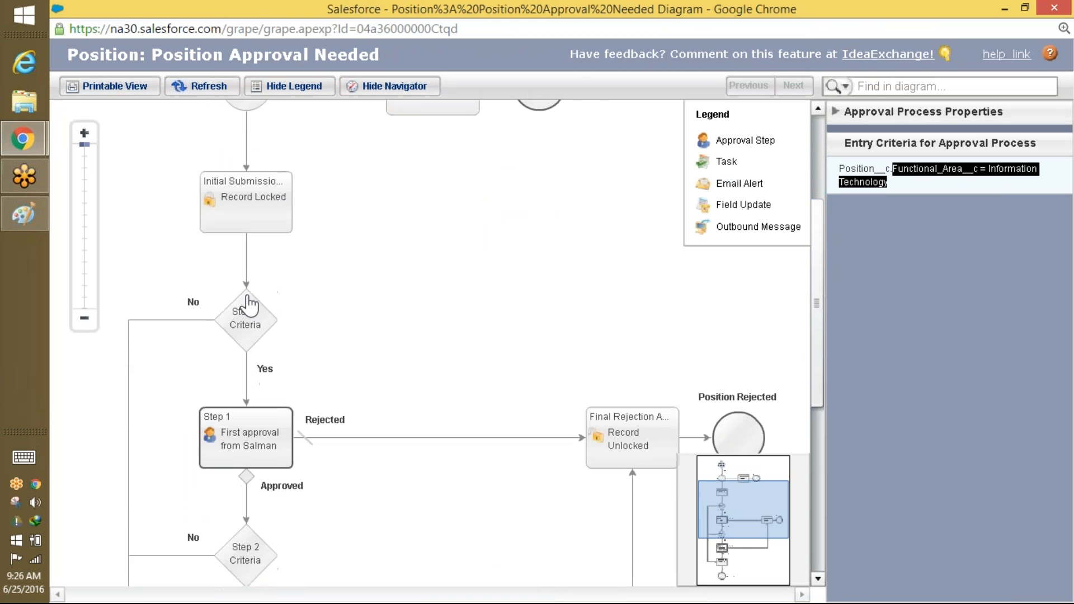
left_click(250, 312)
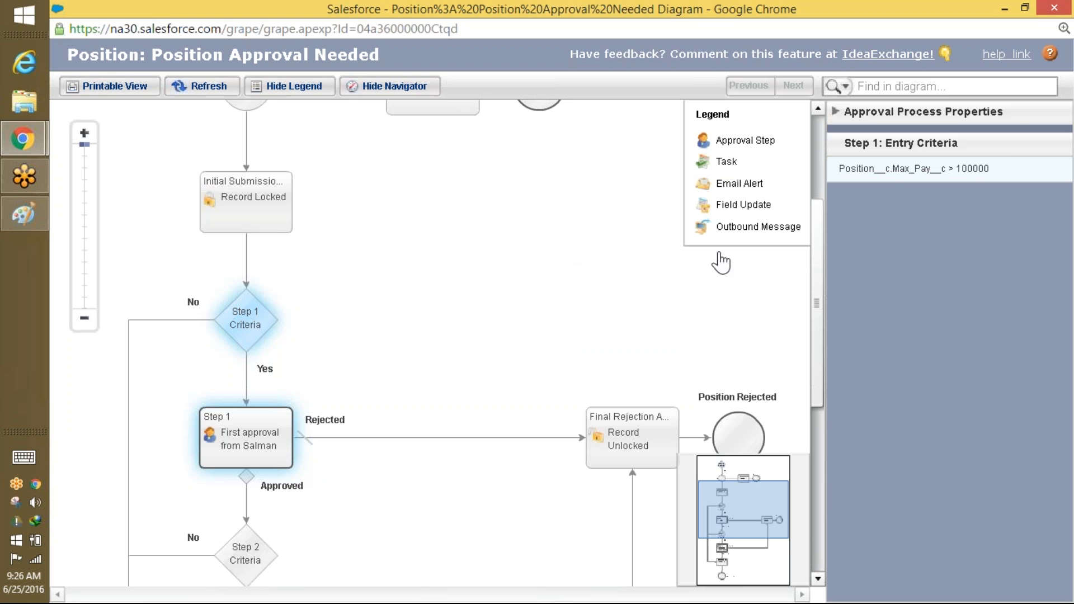
left_click_drag(1010, 164, 893, 176)
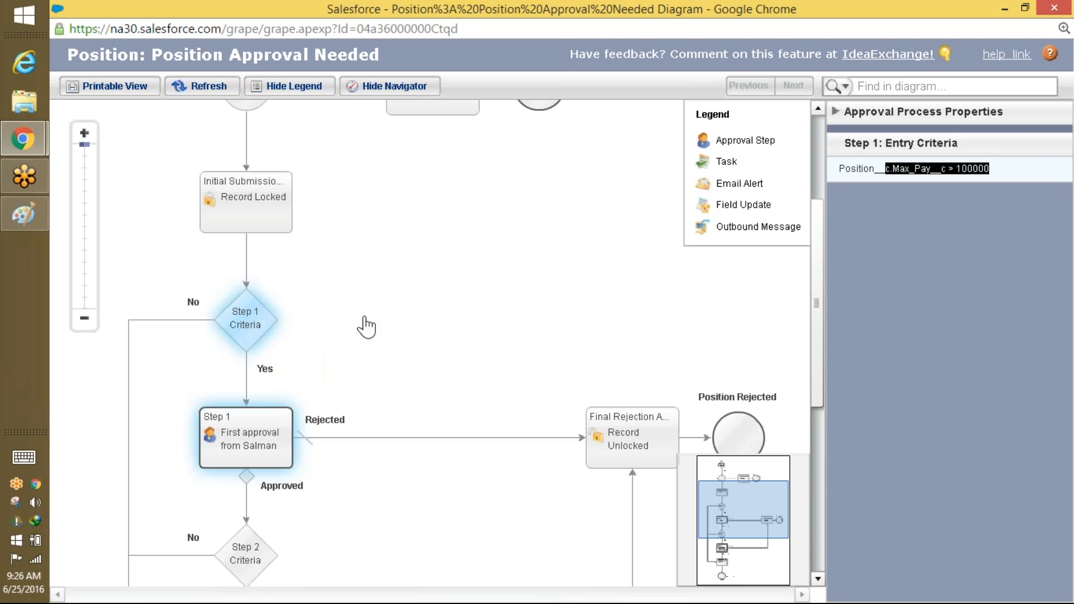
left_click(266, 436)
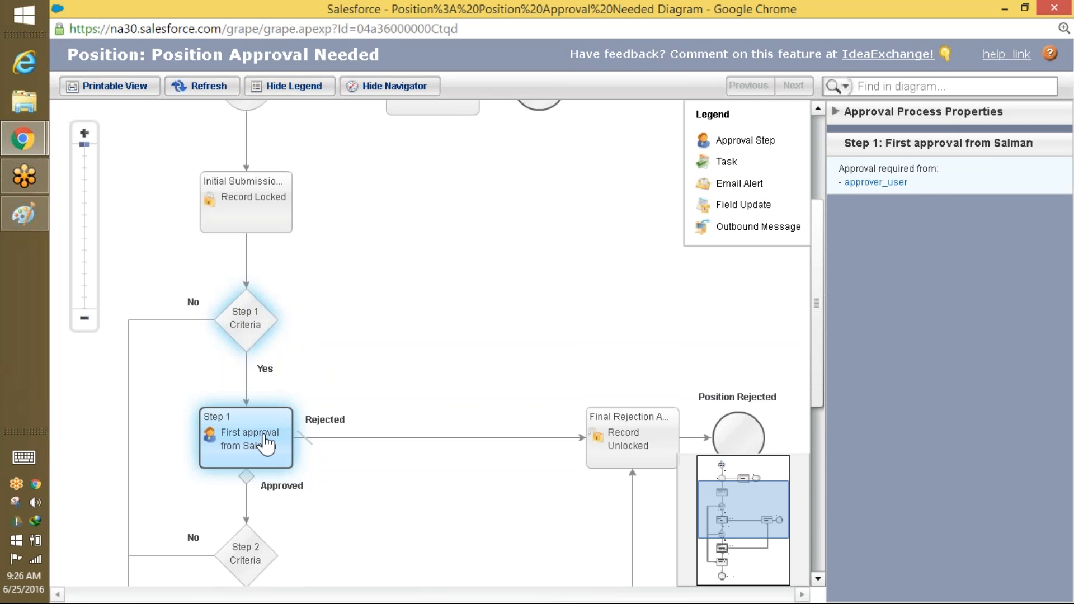
left_click(219, 325)
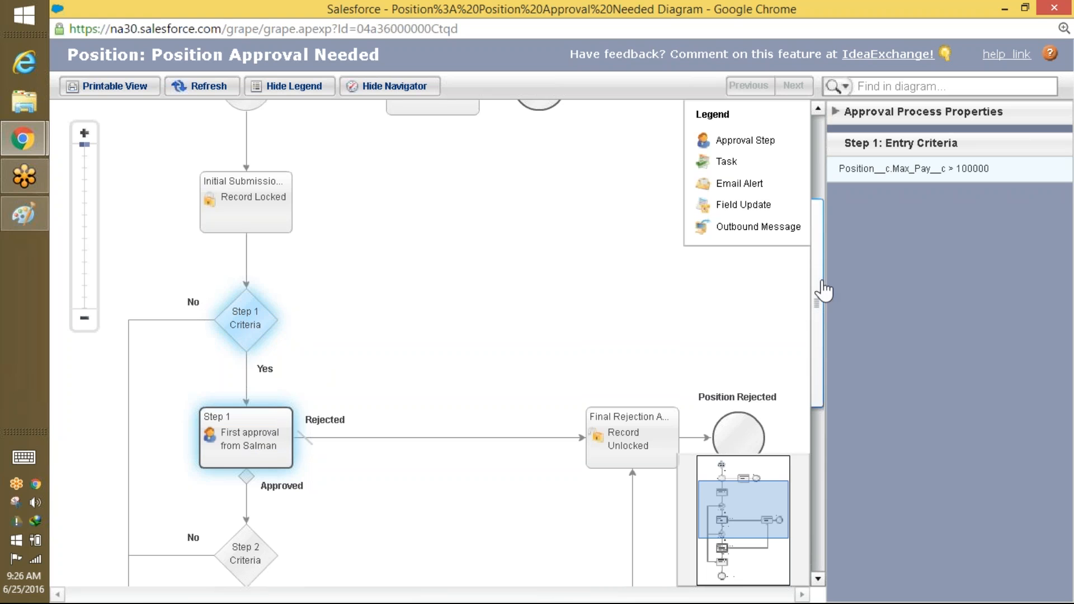
left_click_drag(822, 303, 821, 351)
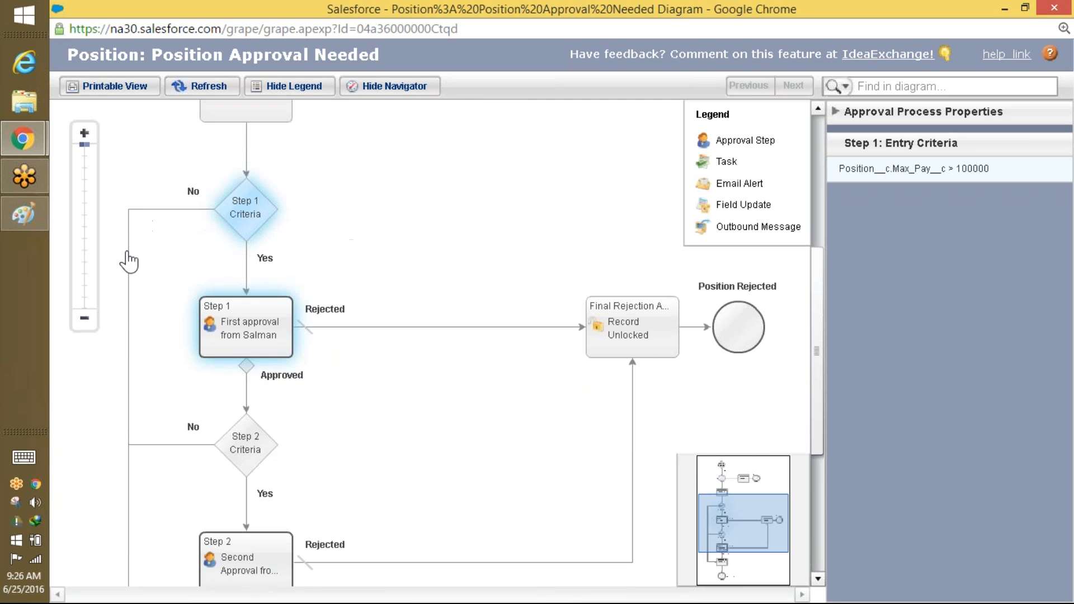
- Trace the first approval step to the Final Rejection Action and to the Step 2 criteria
left_click(675, 353)
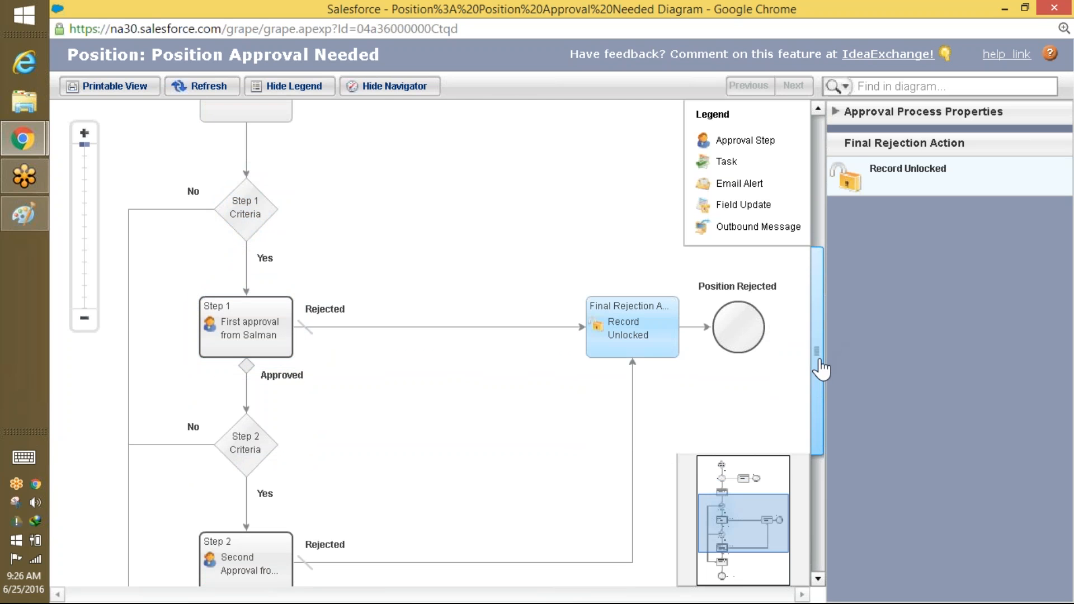
left_click_drag(821, 369, 809, 330)
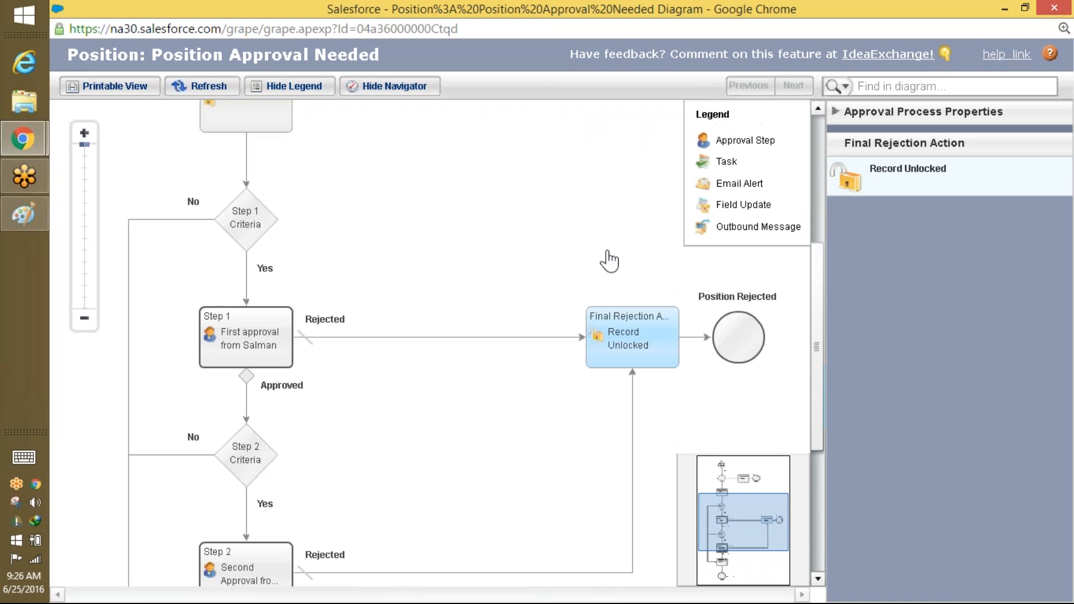
left_click(271, 330)
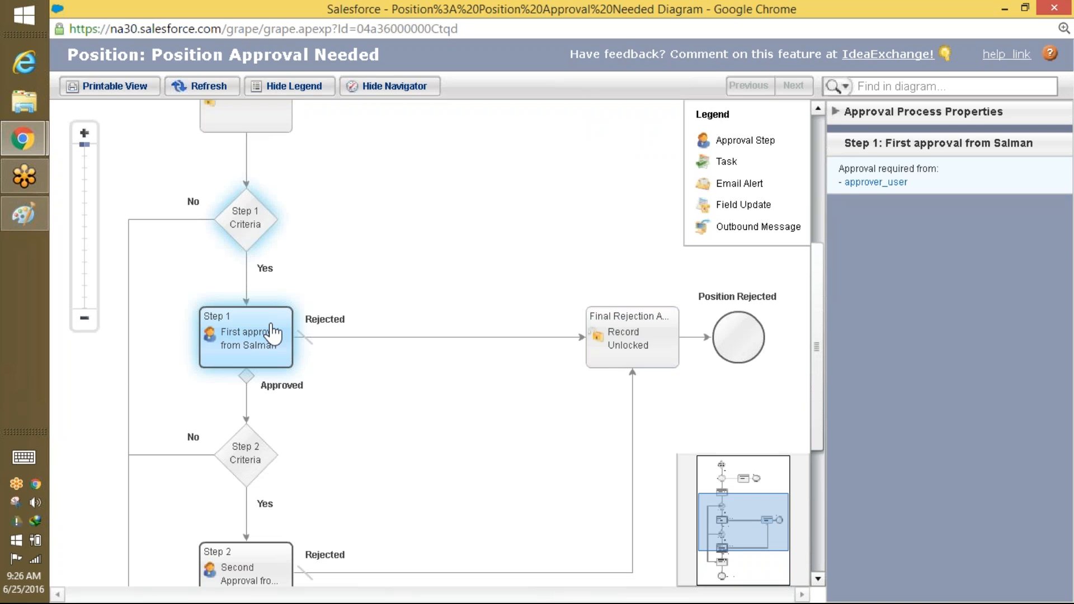
left_click(244, 458)
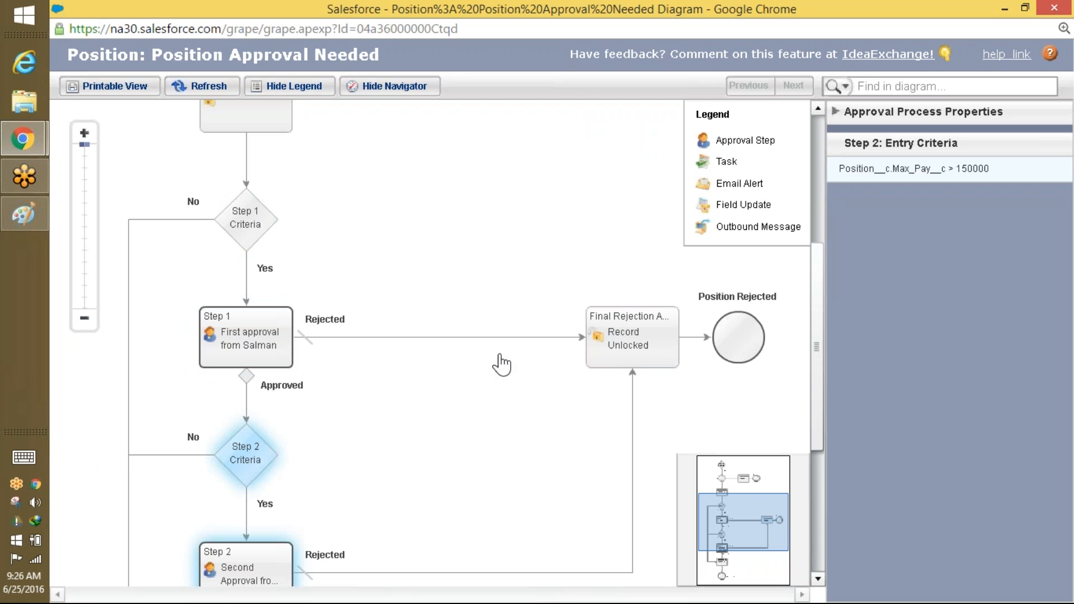
left_click(632, 337)
- Follow the second approval step from its criteria to the Final Rejection Action and the Final Approval Action
left_click_drag(817, 355, 816, 468)
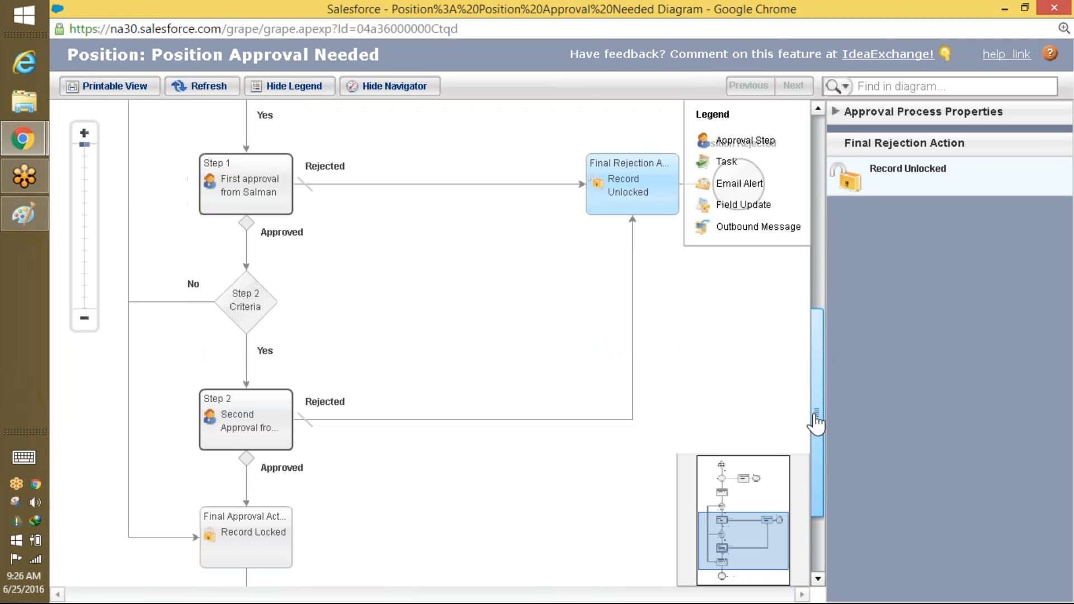
left_click(208, 564)
left_click(257, 420)
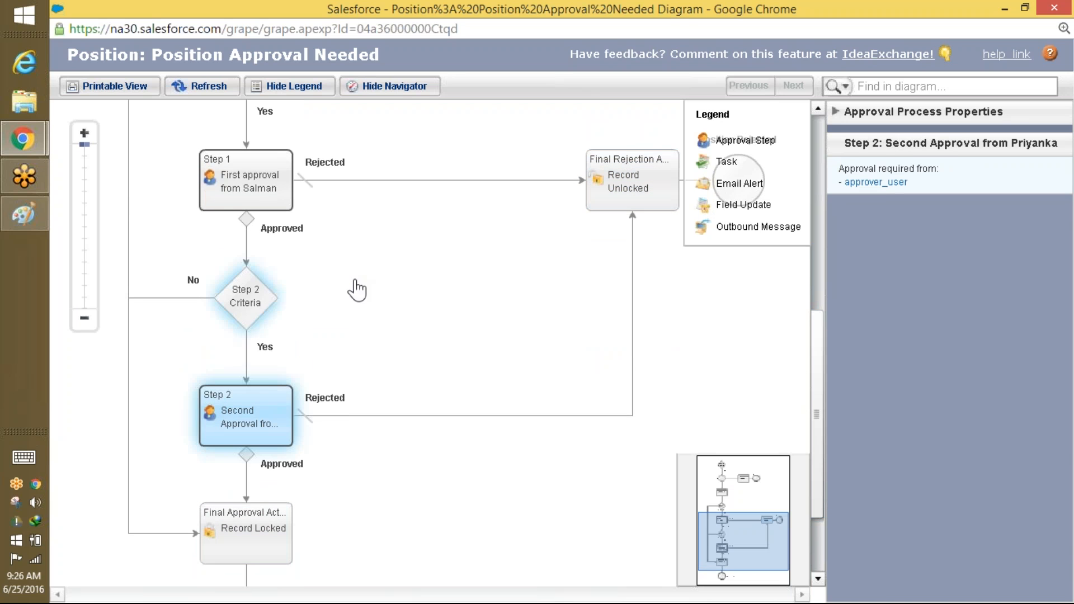
left_click(244, 307)
left_click(229, 421)
left_click(644, 188)
left_click(246, 425)
left_click(241, 530)
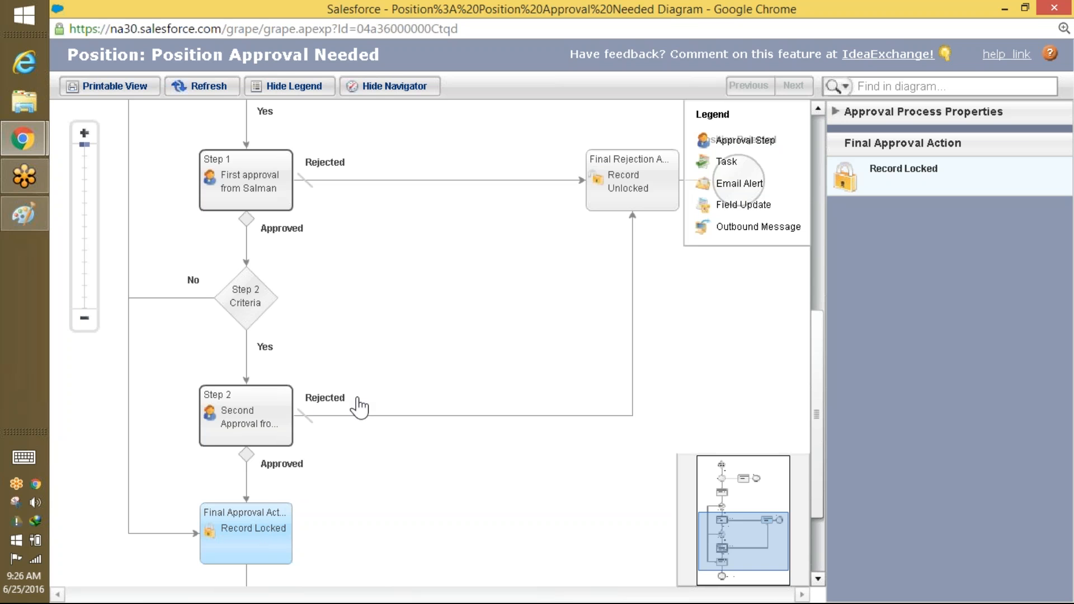
- Compare how rejection at the first and second approval steps leads to the Final Rejection Action
left_click(284, 188)
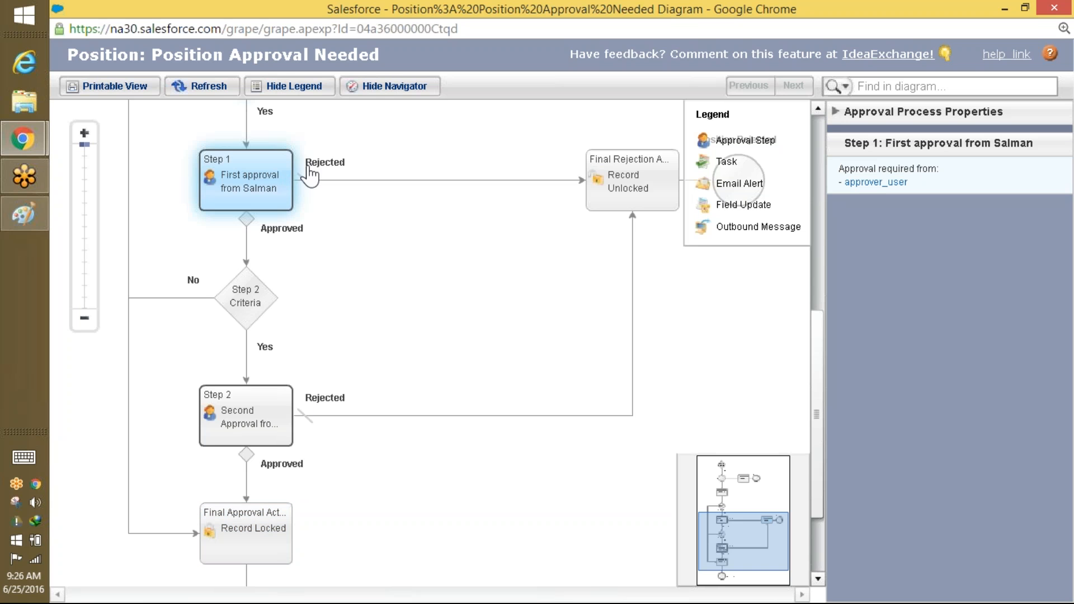
left_click(639, 176)
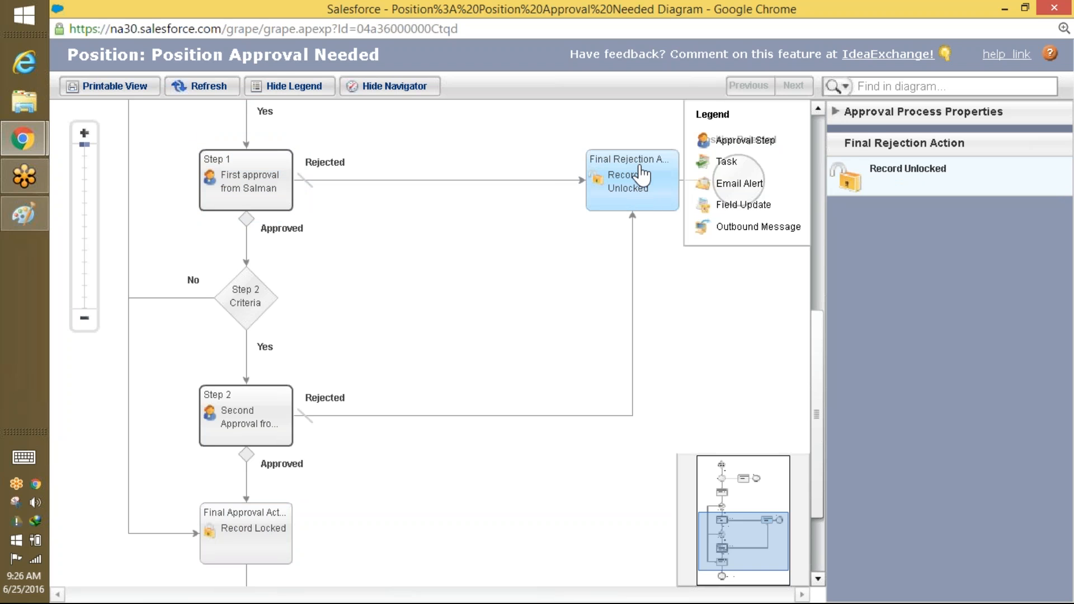
left_click(216, 183)
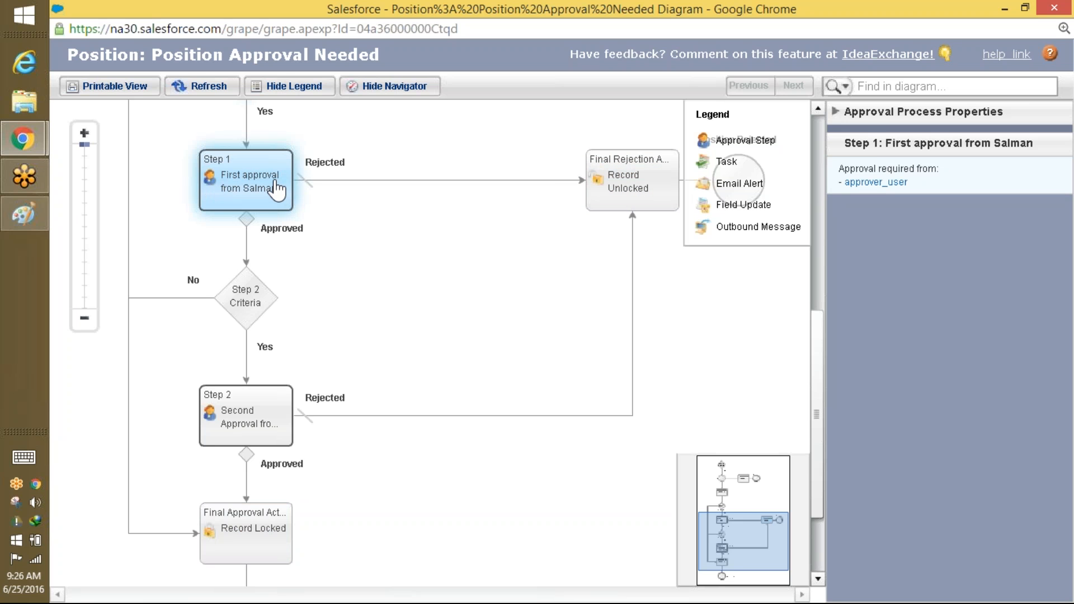
left_click(262, 421)
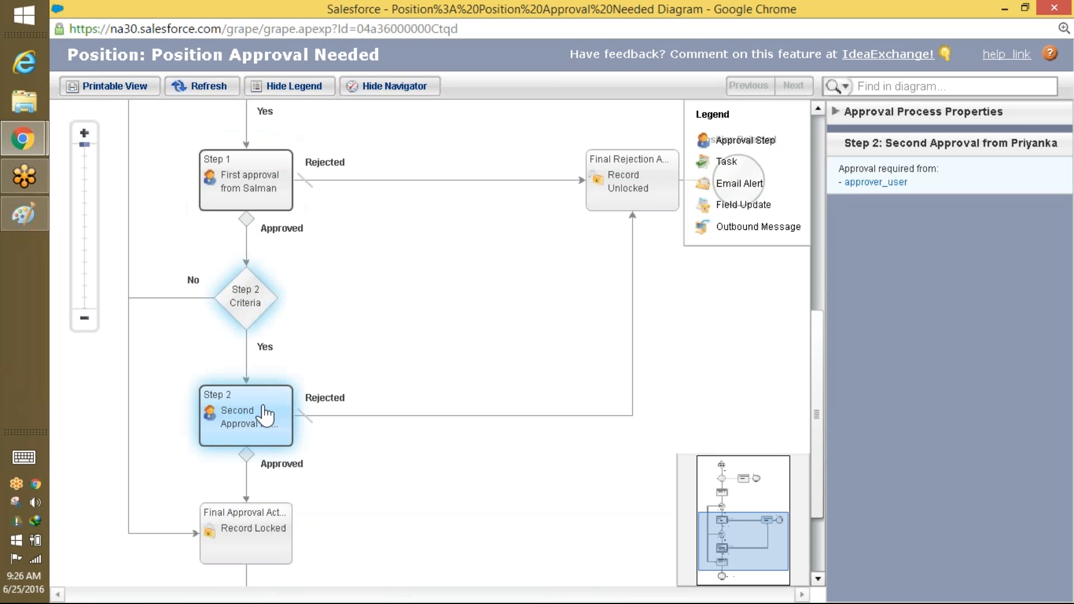
left_click(632, 179)
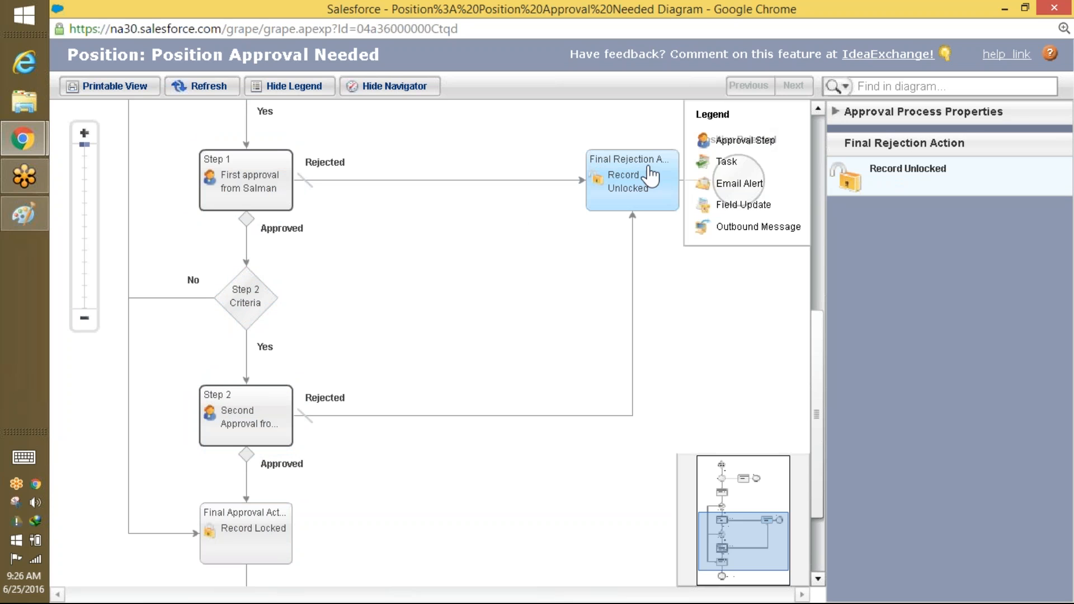
left_click(280, 179)
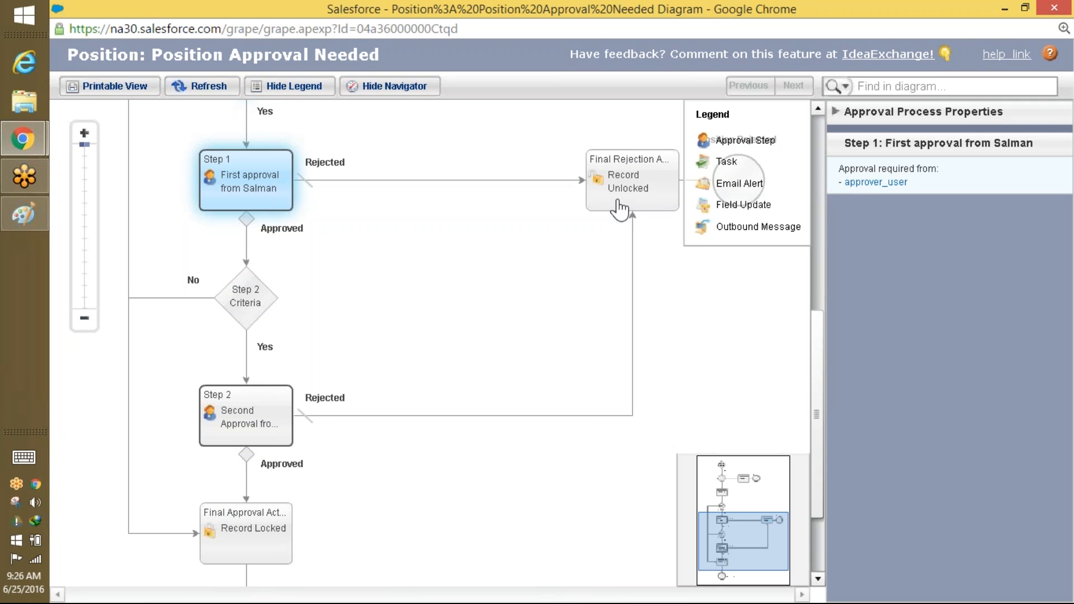
left_click(620, 178)
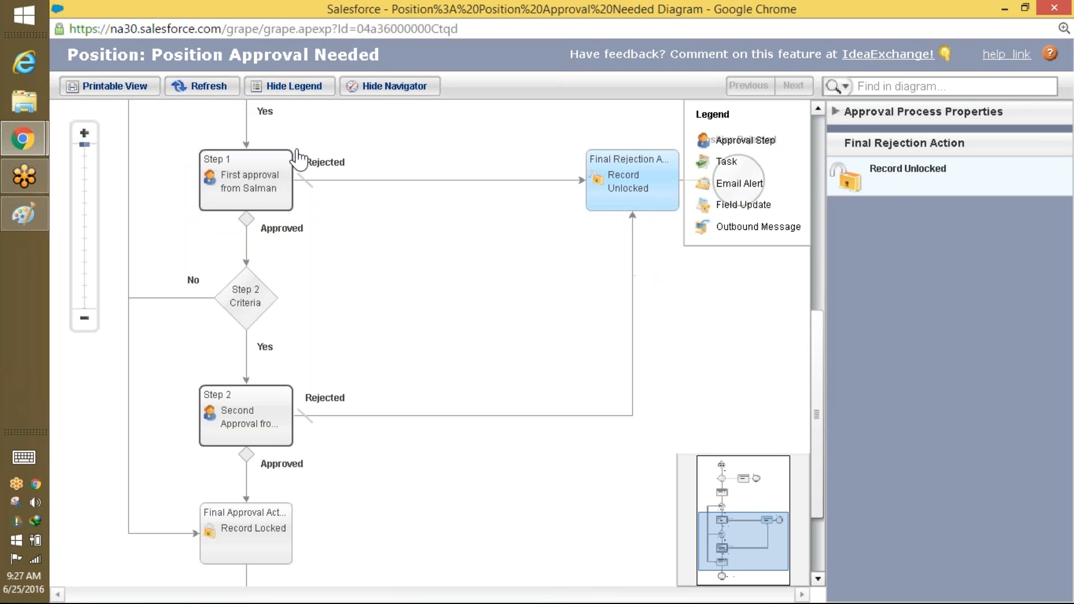
left_click(287, 193)
left_click(622, 184)
- Inspect the Final Approval Action and the second approval step at the end of the diagram
scroll(816, 460, "down", 1)
scroll(815, 460, "down", 4)
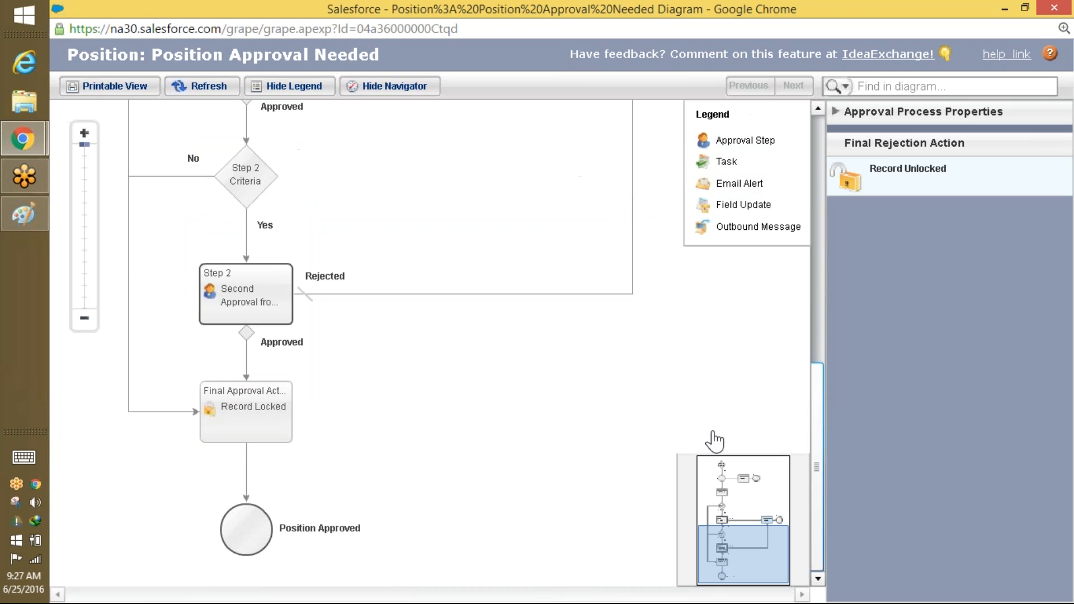
left_click(276, 396)
left_click(279, 295)
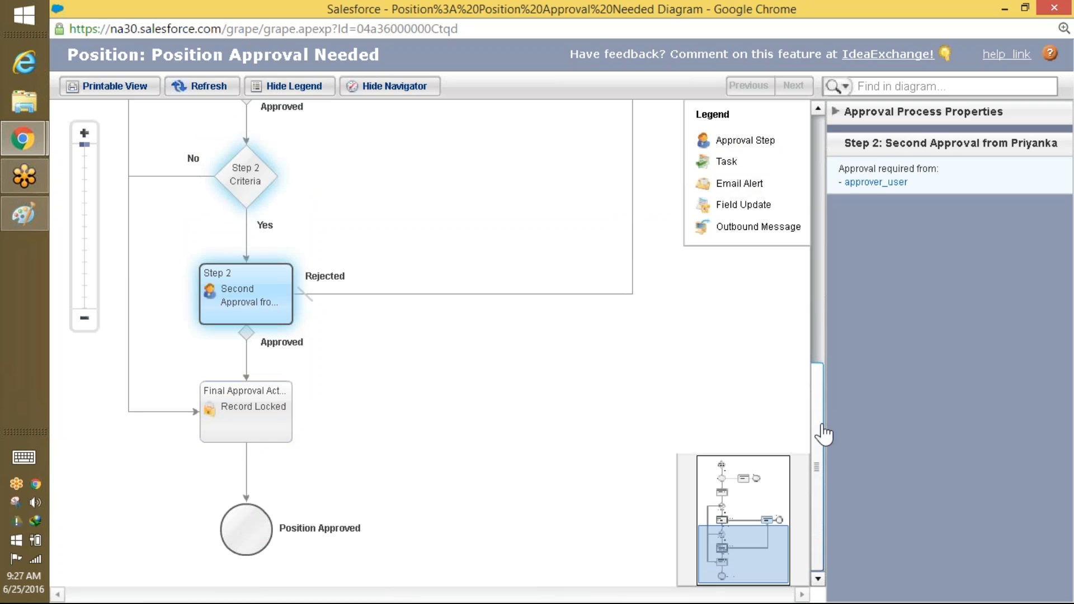
- Minimize the diagram window and activate the Position Approval Needed process, confirming the activation
left_click(1005, 9)
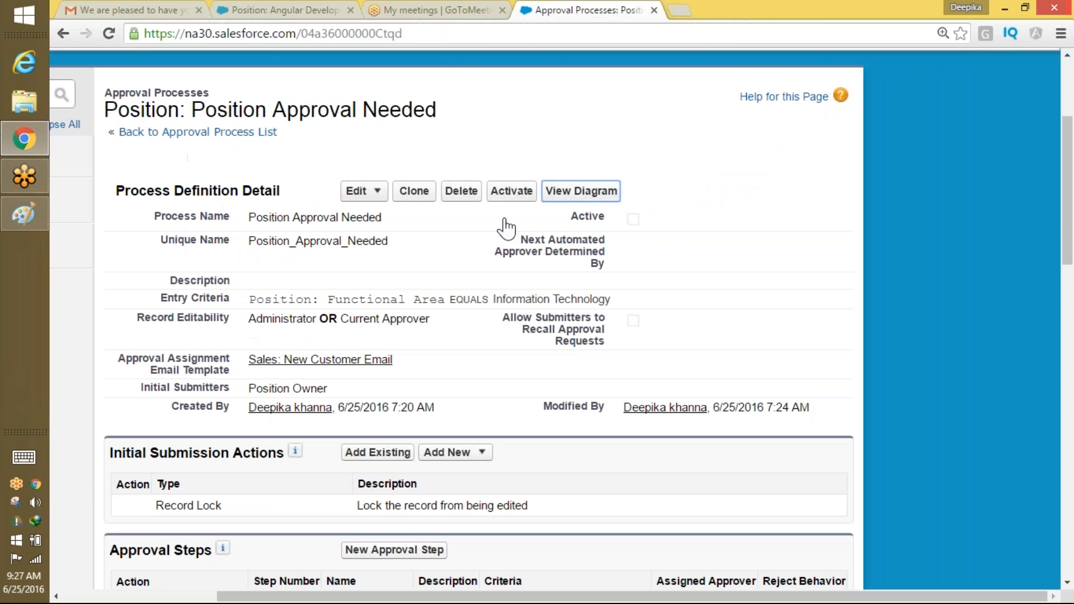
left_click(519, 198)
left_click(638, 139)
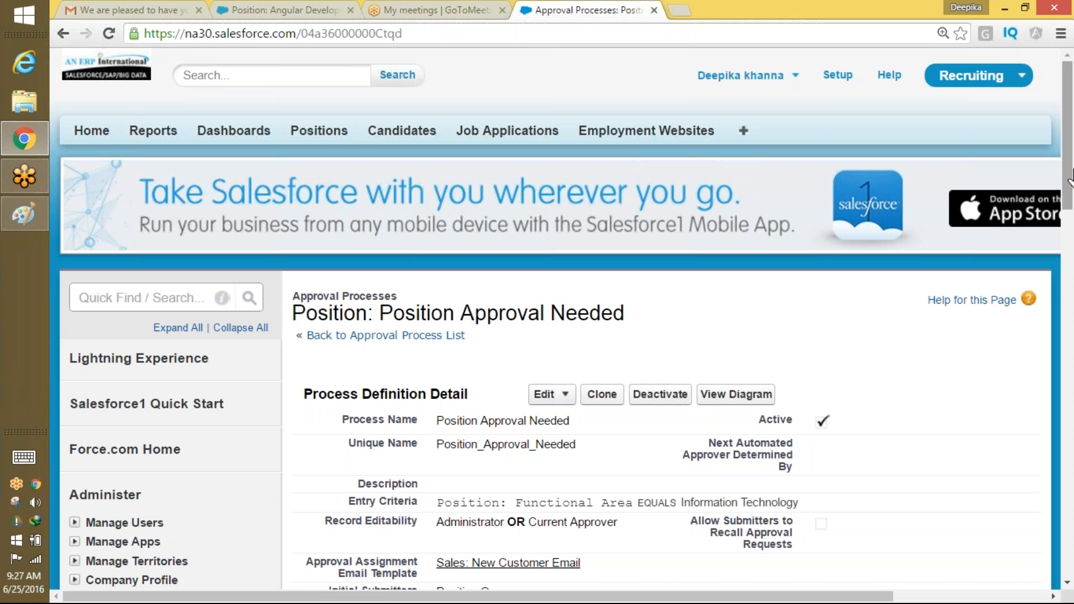
- Start a new position record using the IT record type, and open the list of available apps
left_click_drag(322, 138, 326, 139)
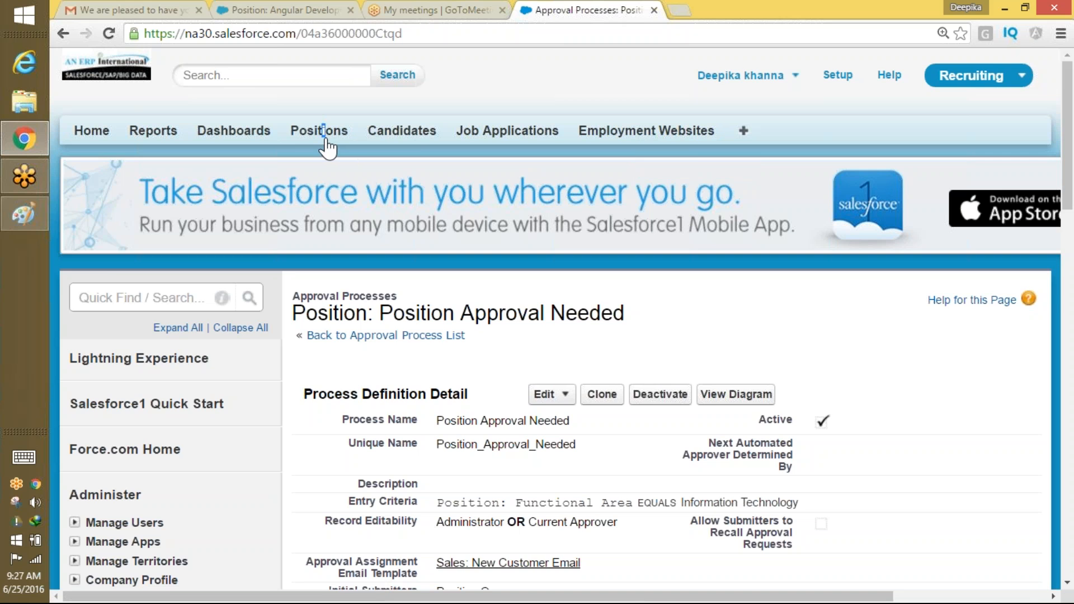
left_click(326, 139)
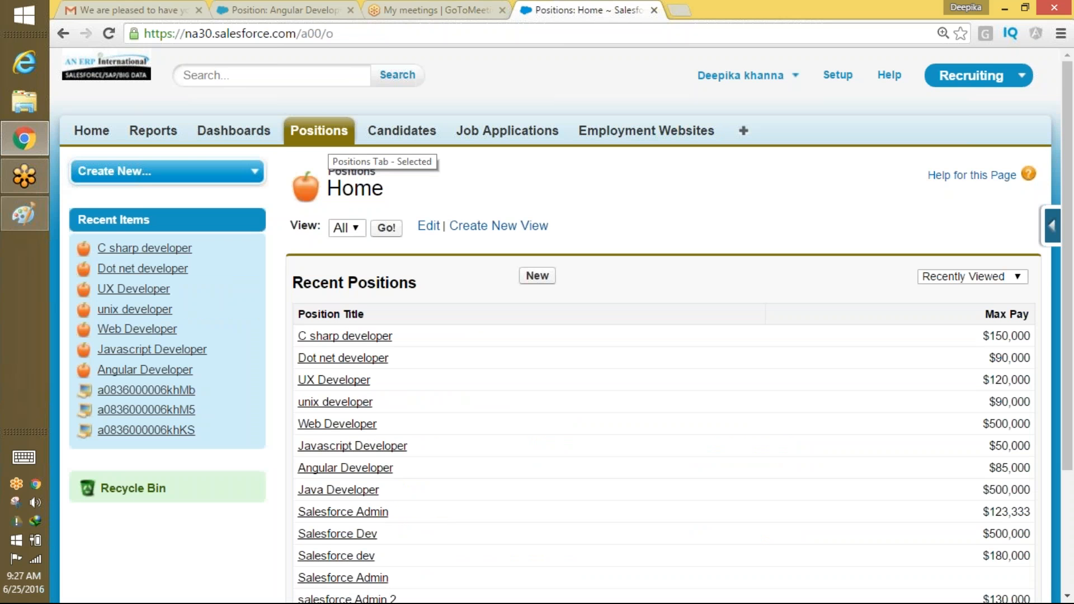
left_click(537, 276)
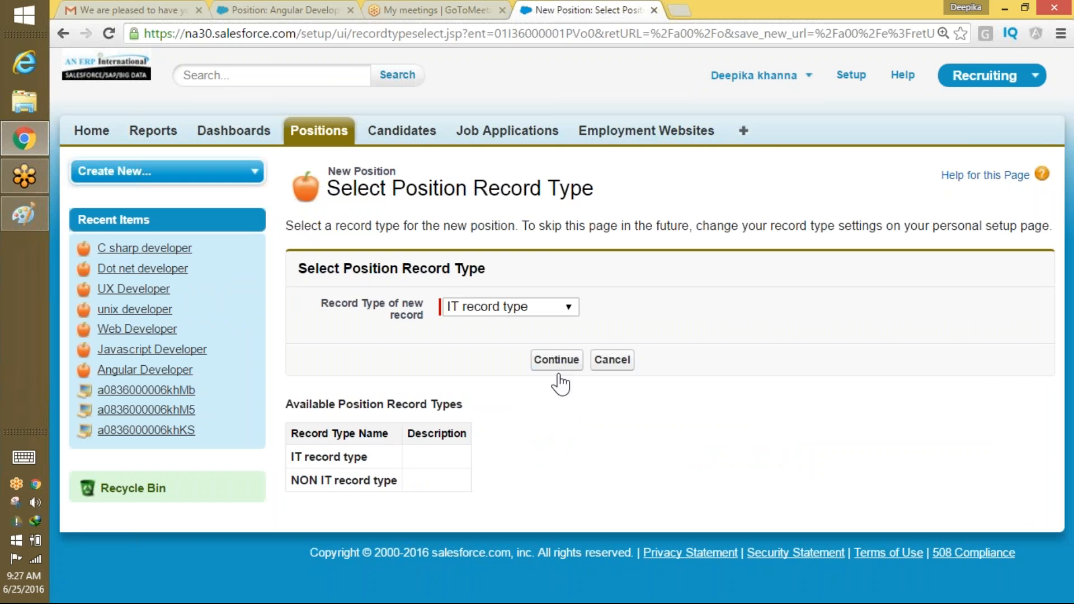
left_click(556, 360)
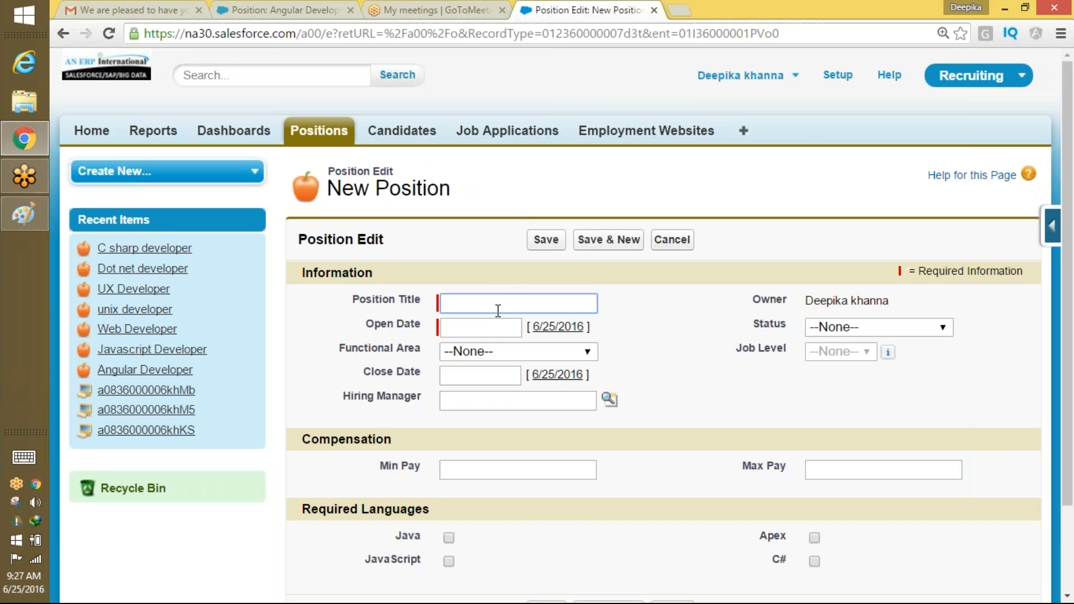
left_click(974, 76)
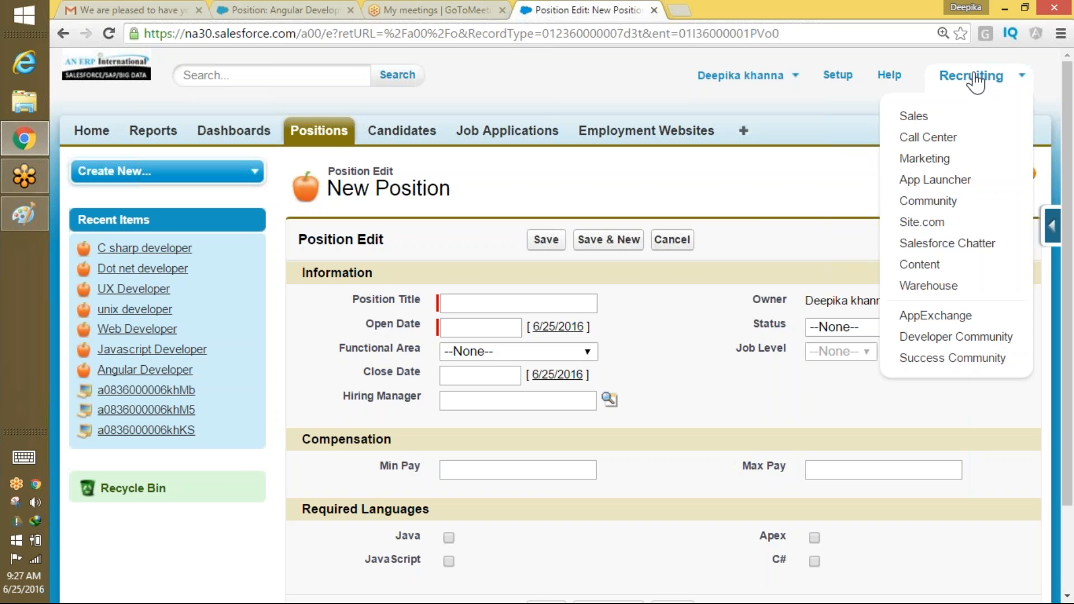
- Title the new position Project Manager and set its open date to 6/30/2016
left_click(459, 302)
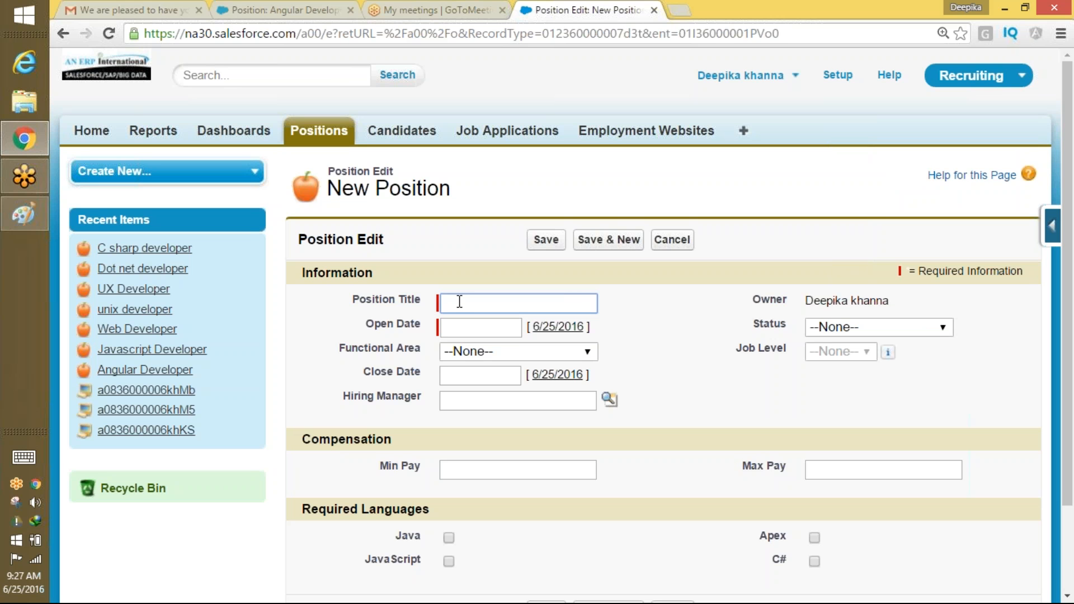
type("HR Manager")
left_click_drag(461, 303, 443, 303)
key("BackSpace")
type("Project Manager")
left_click(444, 328)
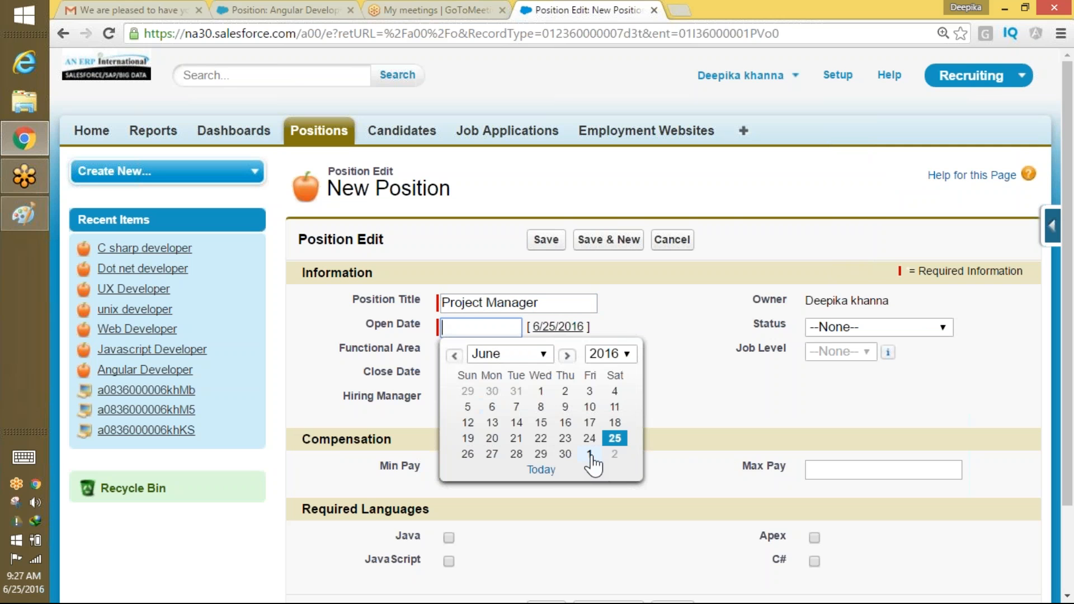
left_click(592, 461)
left_click(606, 397)
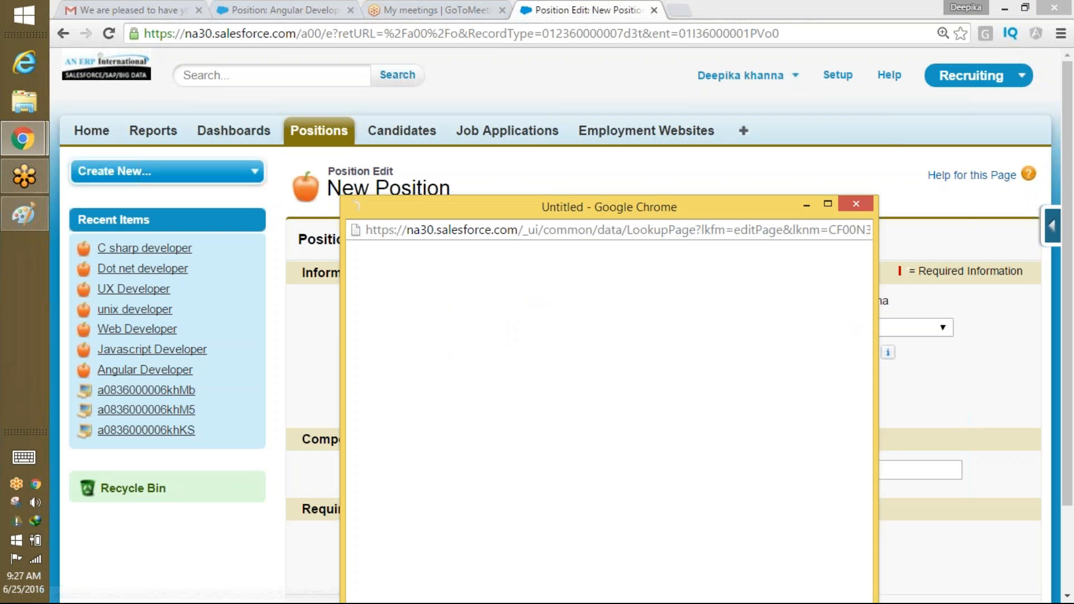
left_click_drag(692, 208, 707, 111)
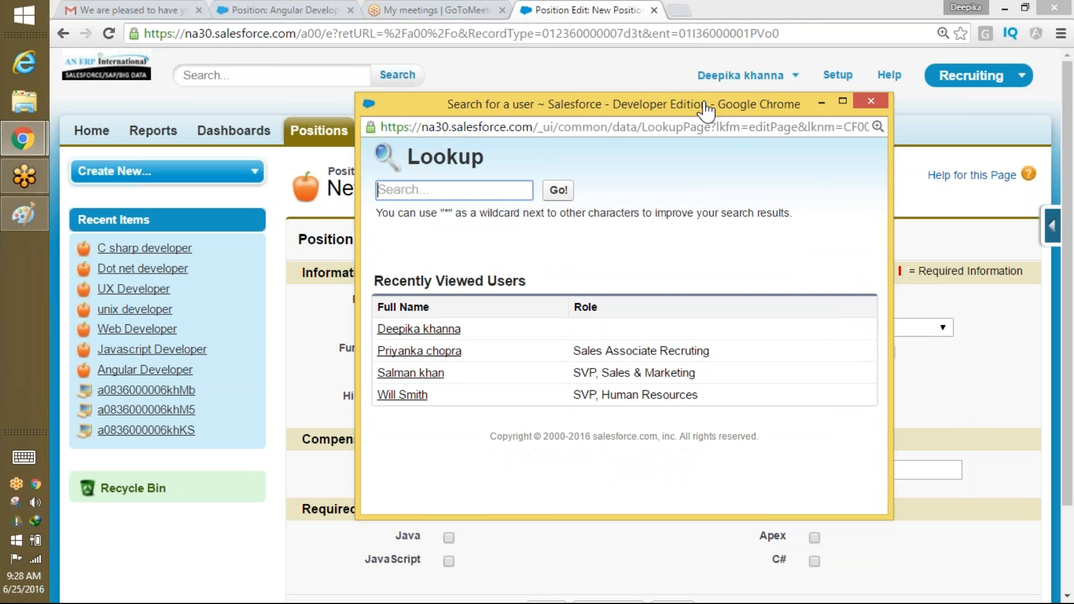
left_click(871, 101)
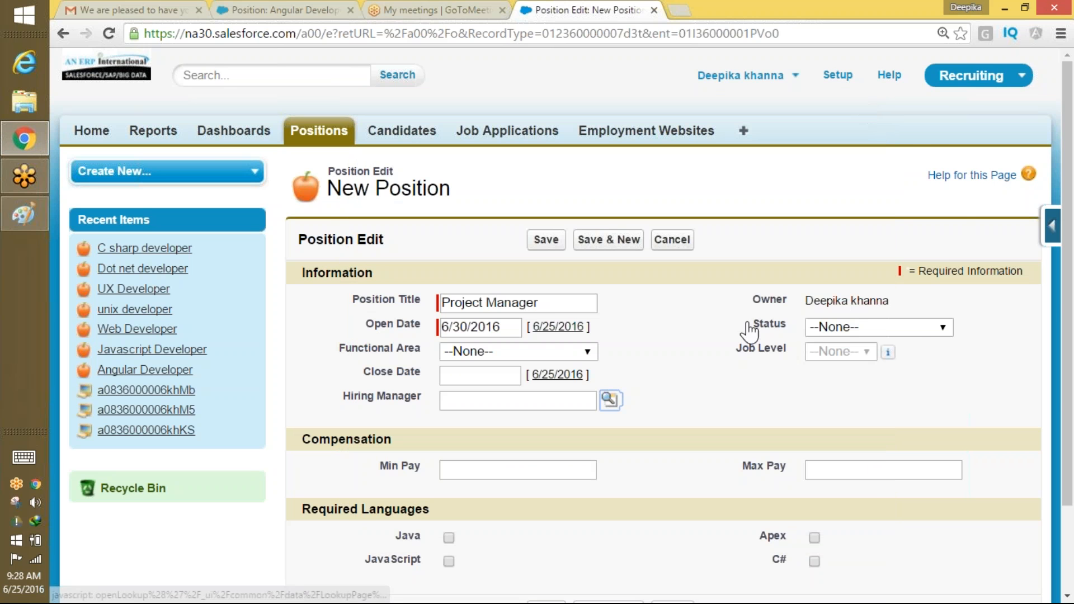
- Set the position's Max Pay to 110000 and save the new record
left_click_drag(1071, 263, 1051, 379)
left_click(849, 363)
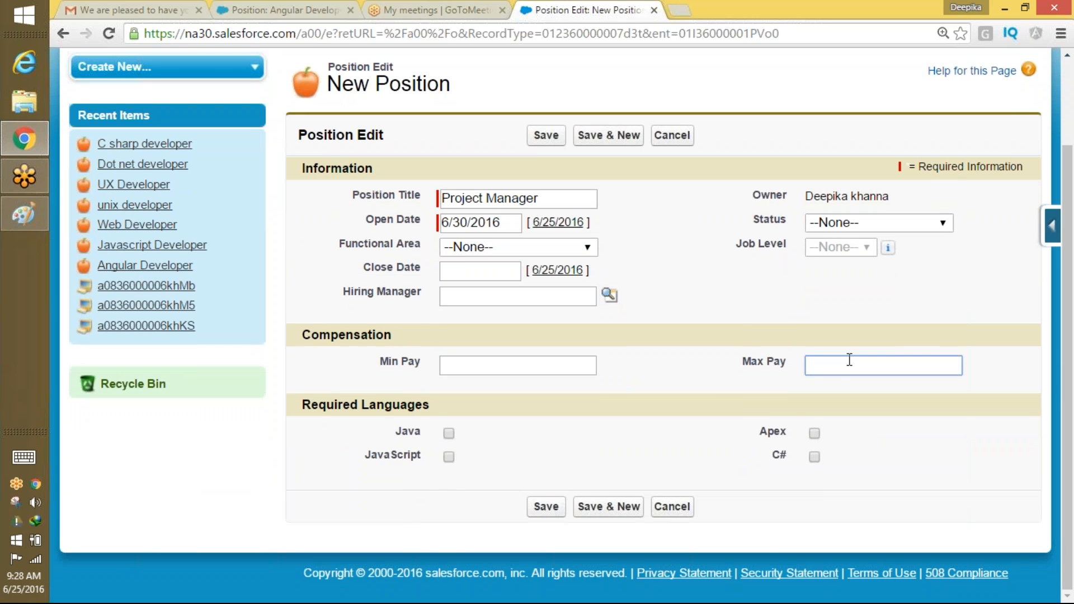
type("110000")
left_click(546, 506)
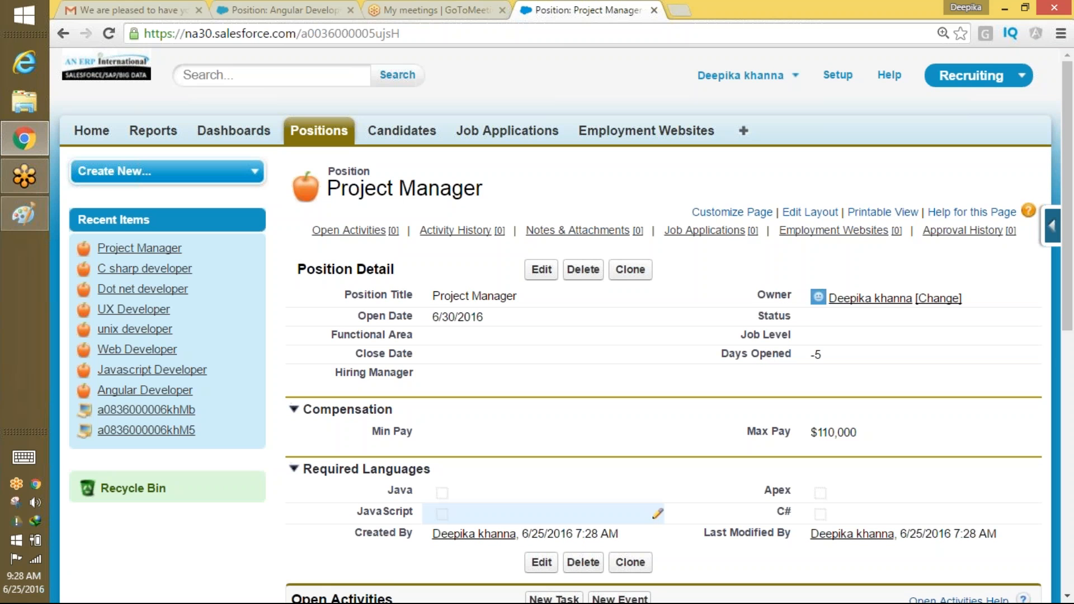
- Review the saved Project Manager record, checking its related lists, Functional Area and Max Pay
scroll(1053, 402, "down", 5)
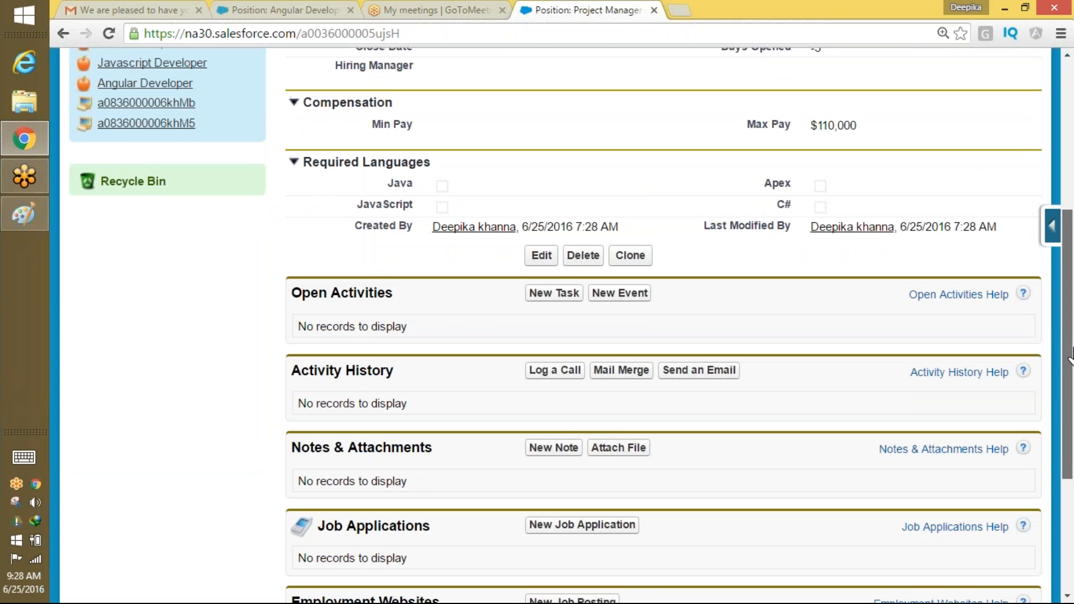
left_click_drag(1069, 358, 1071, 246)
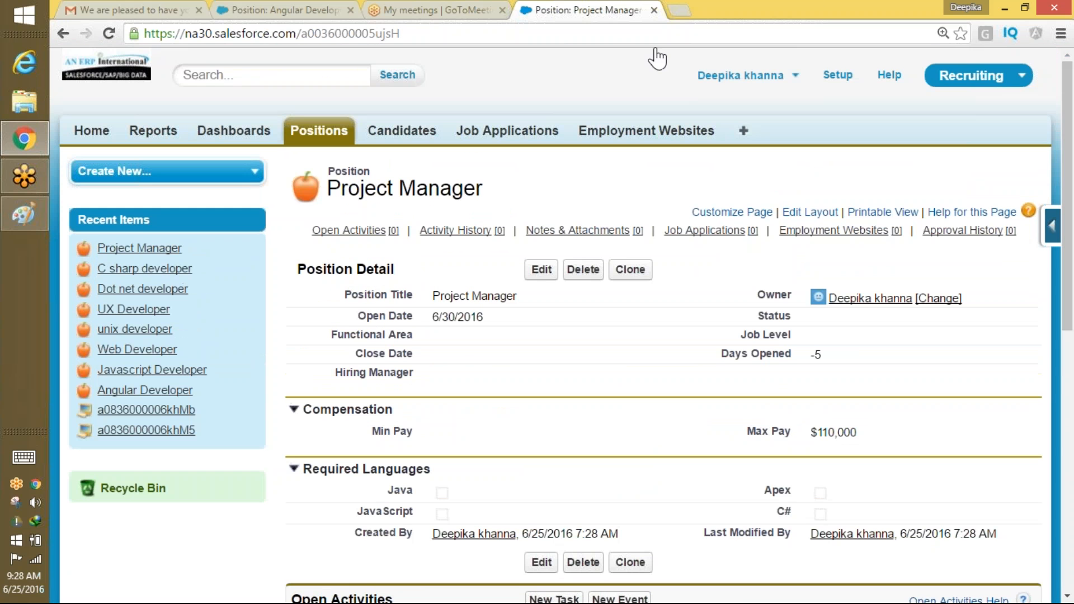
left_click(614, 20)
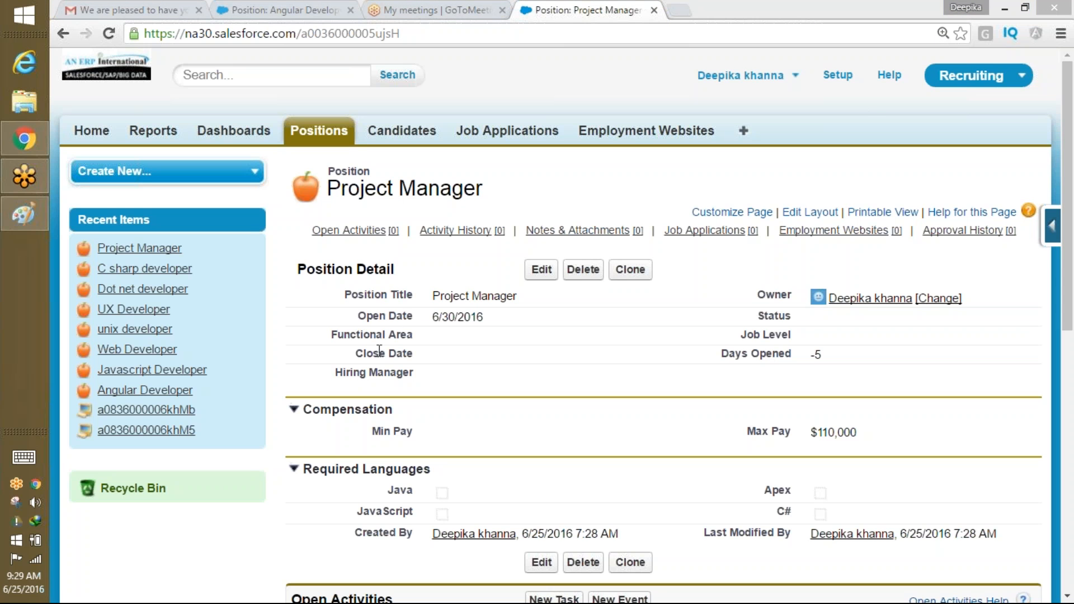
left_click_drag(335, 333, 733, 353)
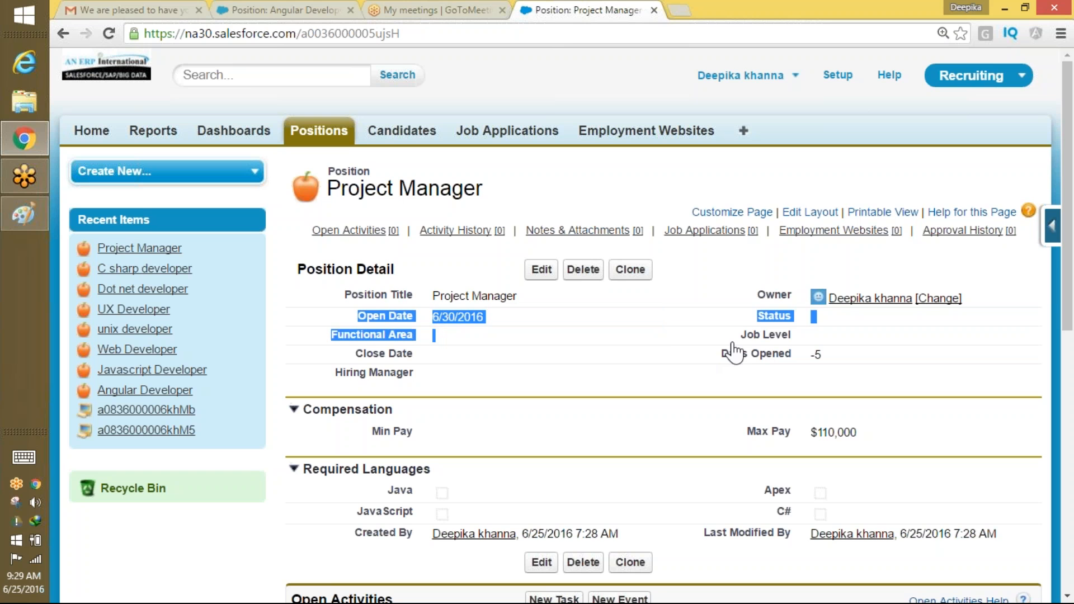
double_click(859, 432)
left_click_drag(858, 432, 807, 437)
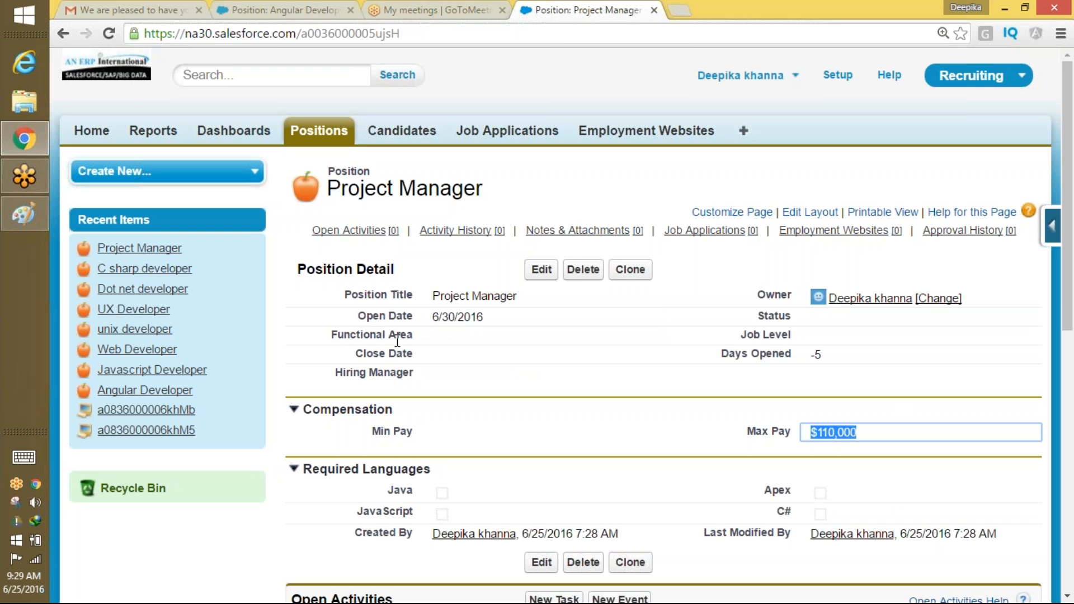
- Try to submit the Project Manager position for approval and read the response
scroll(1019, 503, "down", 9)
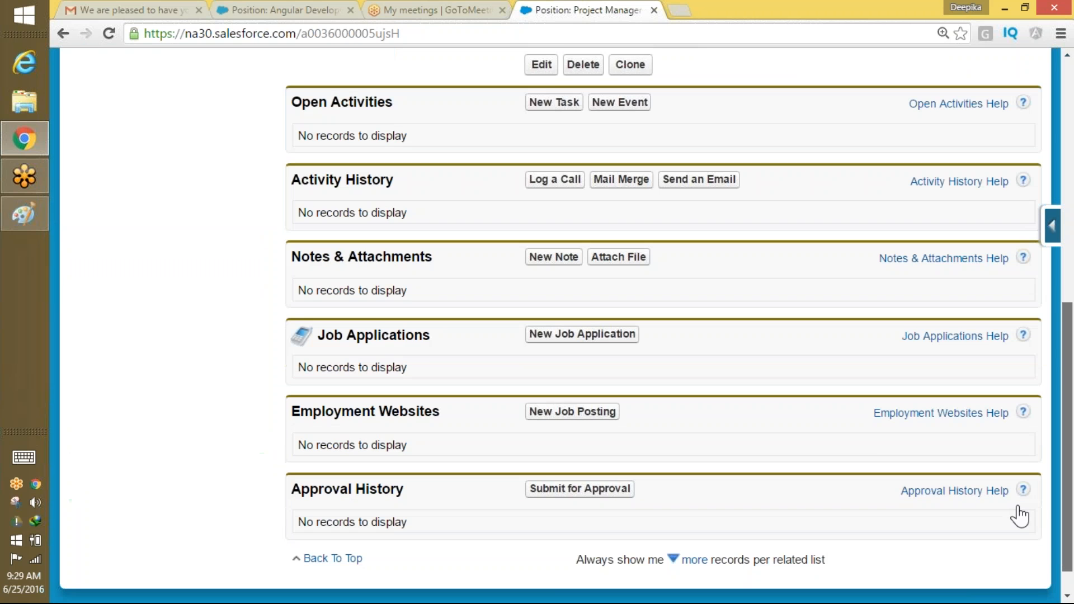
left_click(598, 488)
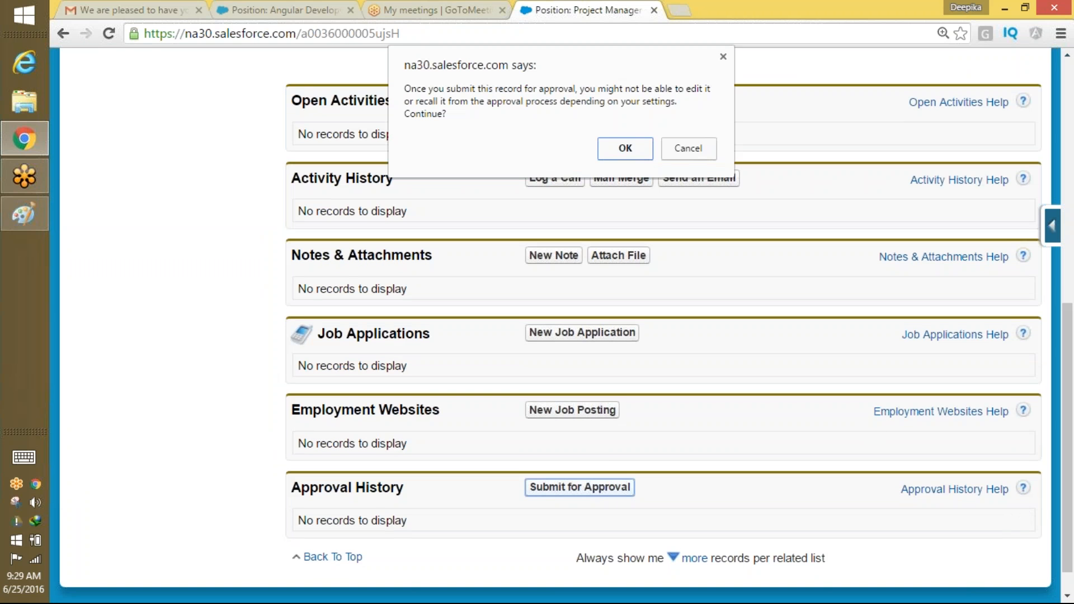
left_click(611, 146)
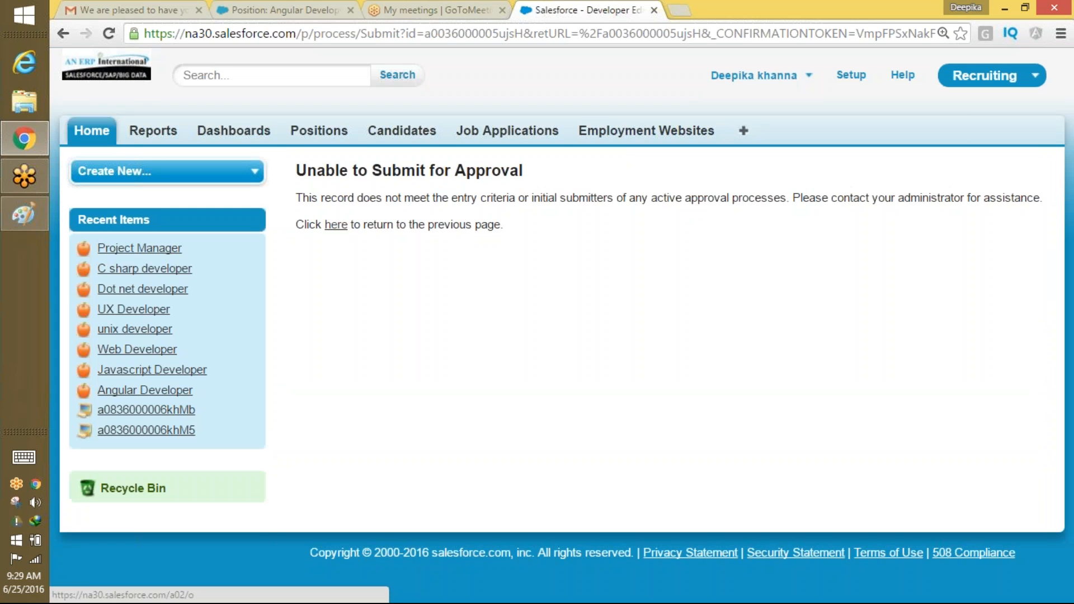
left_click_drag(312, 195, 809, 195)
- Reopen the Project Manager position for editing, set its Functional Area to Information Technology, and save it
left_click(318, 133)
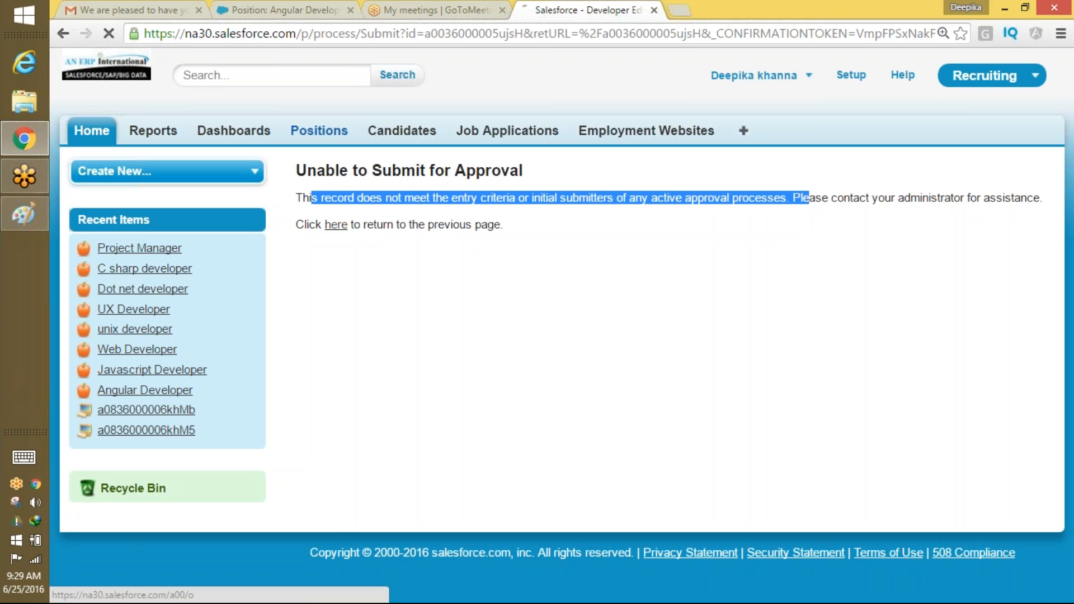
left_click(352, 337)
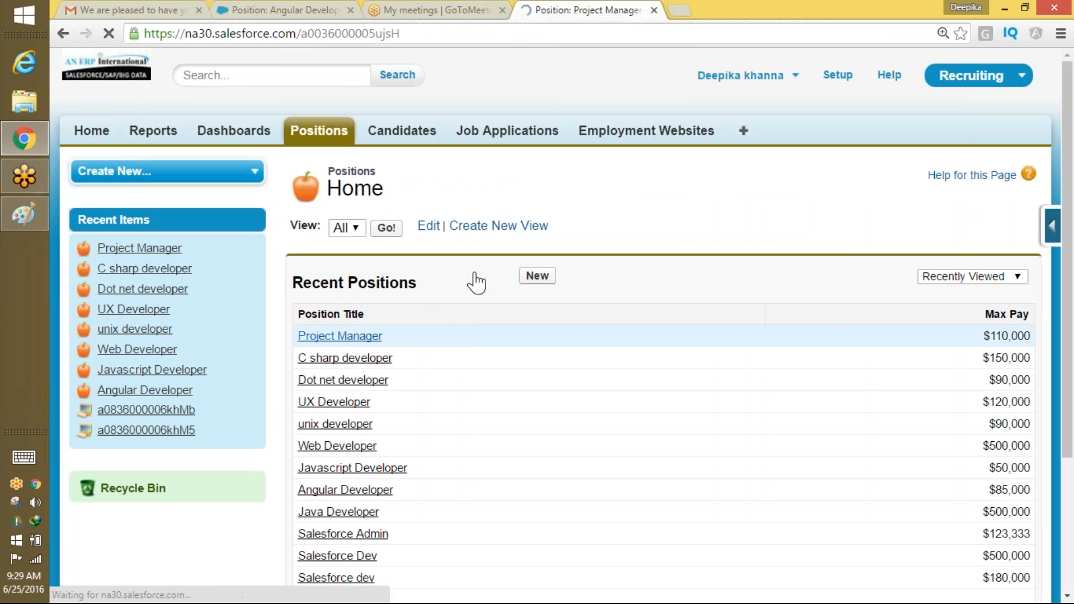
left_click(541, 269)
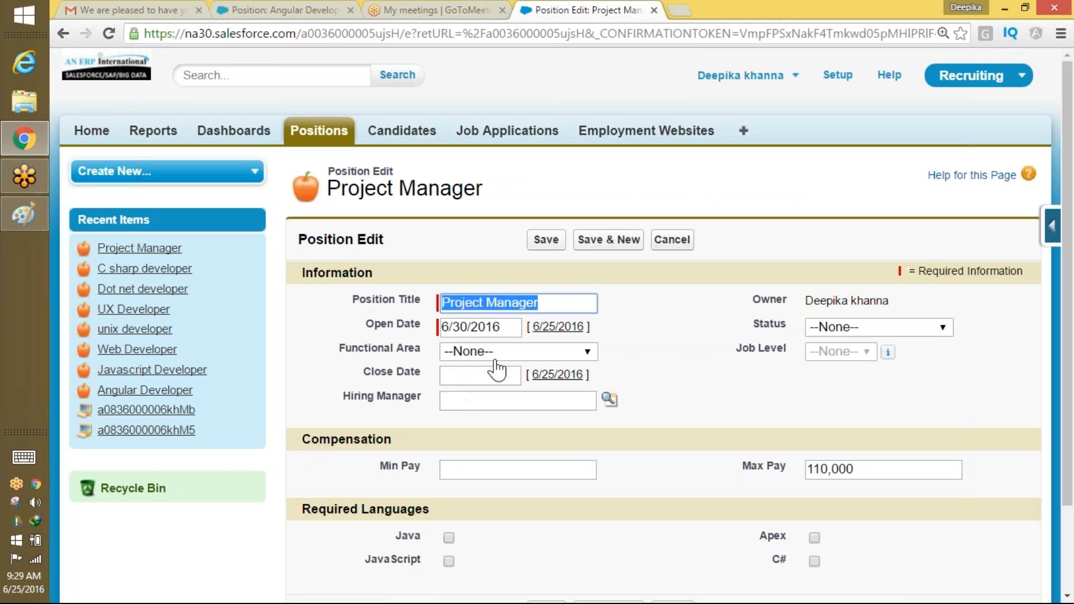
left_click(562, 352)
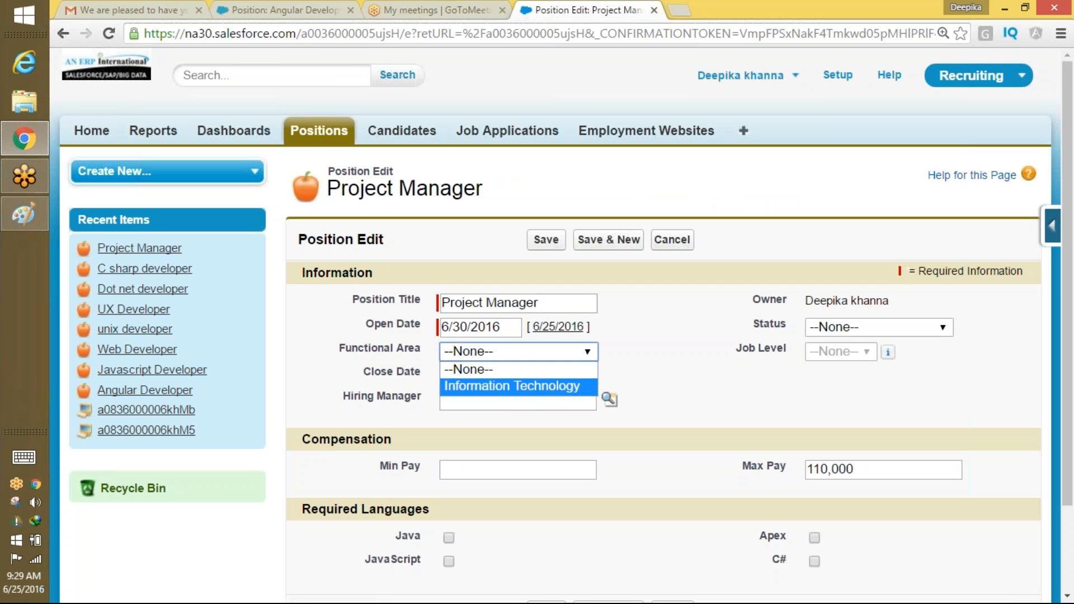
left_click(544, 387)
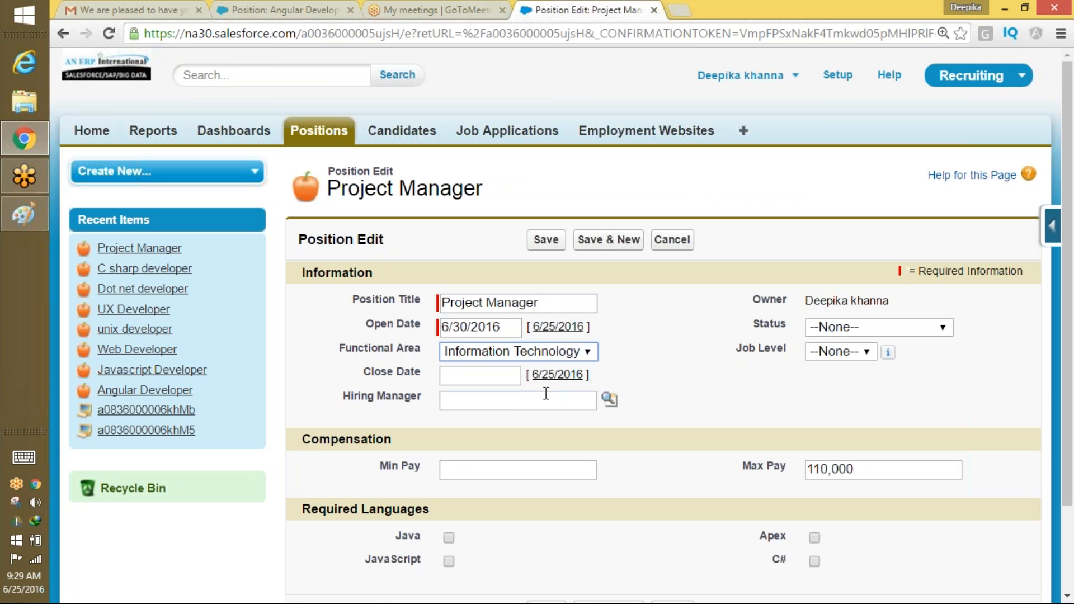
left_click(554, 245)
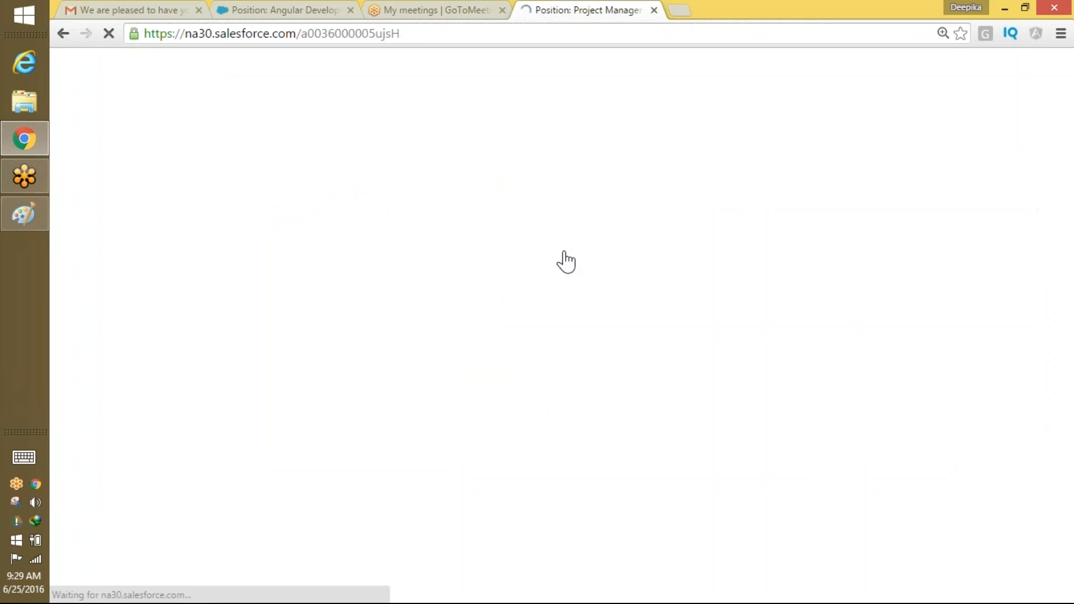
- Submit the updated Project Manager position for approval, confirming the submission, and check its Approval History
mouse_move(1067, 176)
left_mouse_down()
mouse_move(1058, 447)
mouse_move(1069, 190)
left_mouse_up()
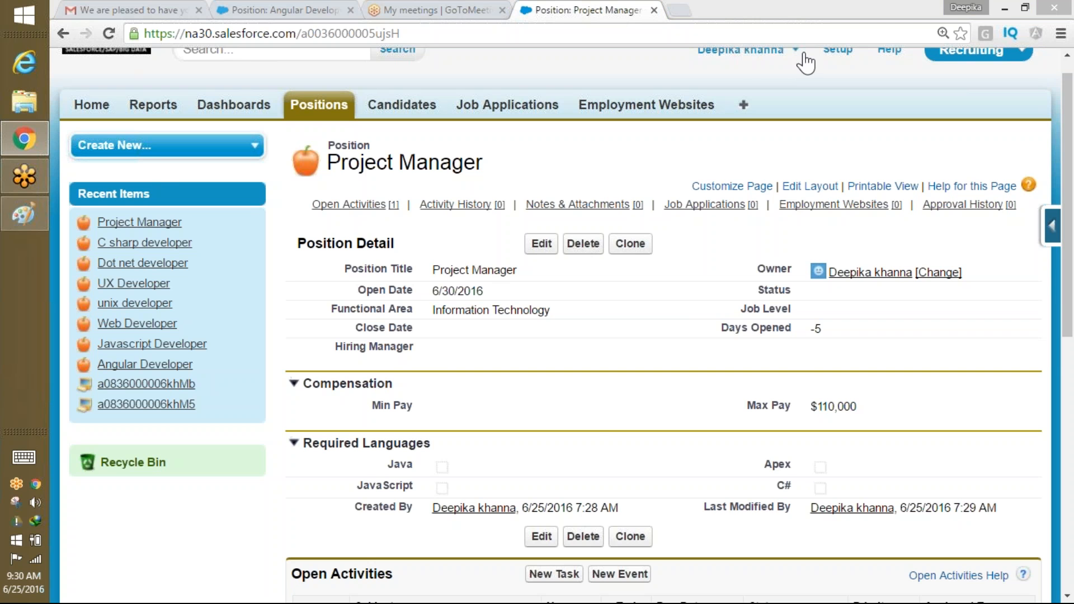
scroll(1063, 308, "down", 3)
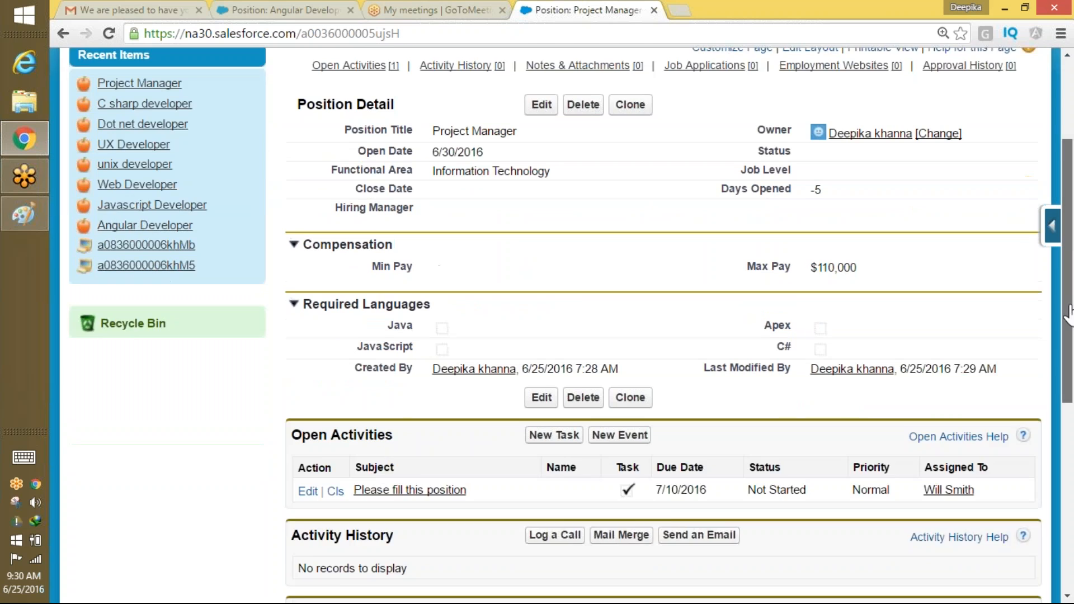
left_click_drag(1070, 309, 1070, 310)
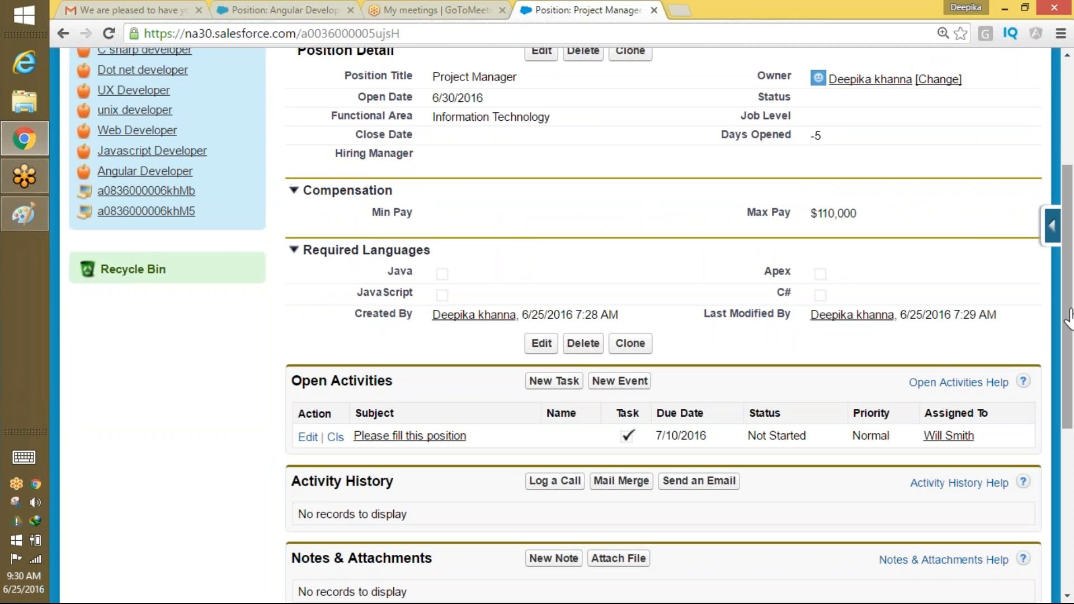
left_click_drag(1070, 316, 1070, 193)
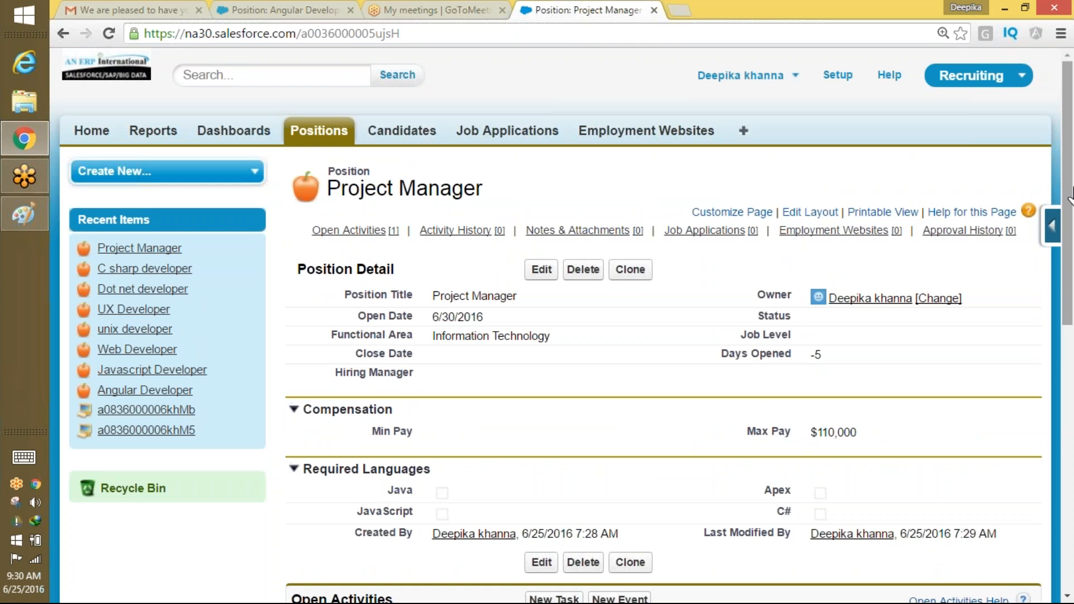
left_click_drag(1070, 194, 1030, 471)
left_click(615, 453)
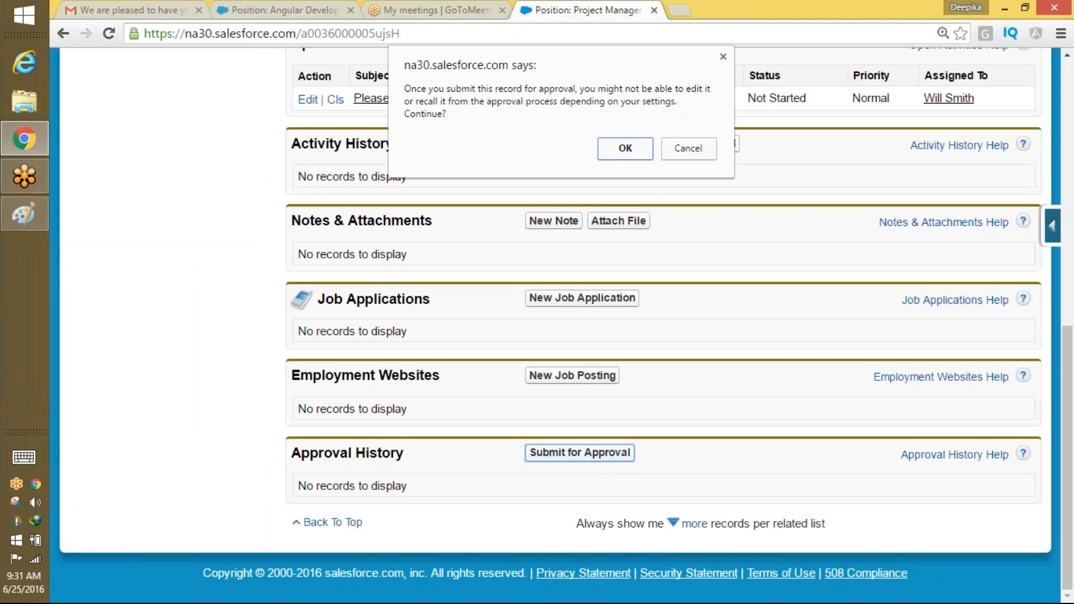
left_click(626, 147)
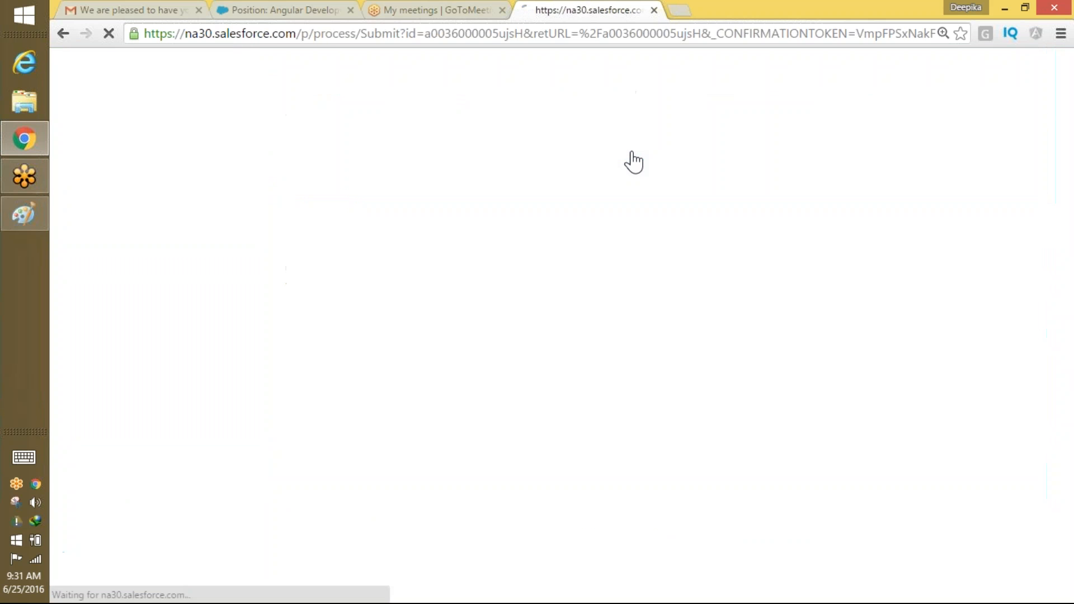
scroll(1070, 218, "down", 10)
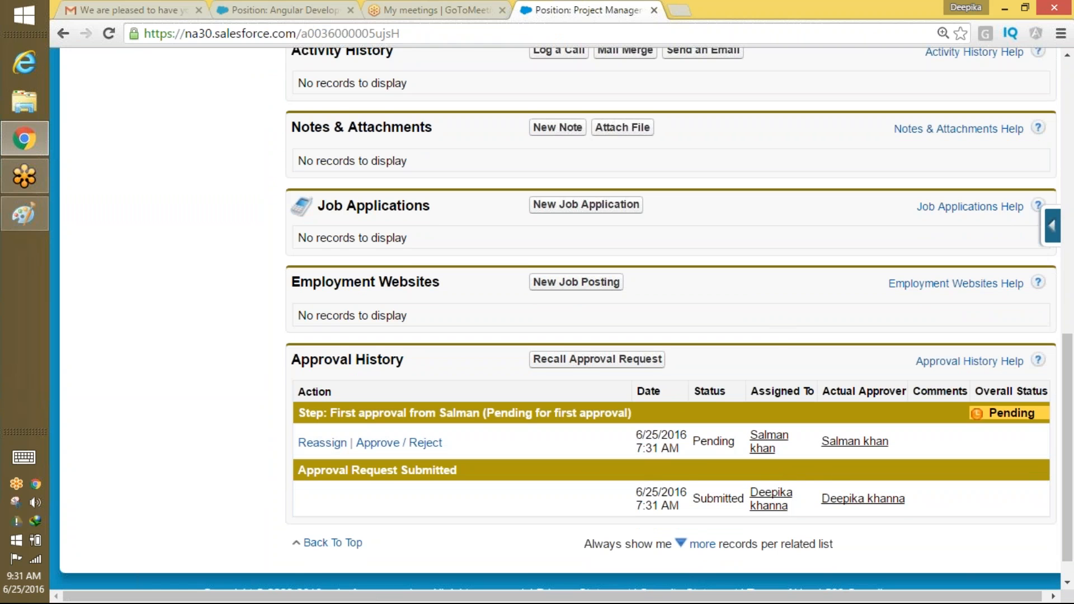
left_click_drag(1068, 400, 828, 31)
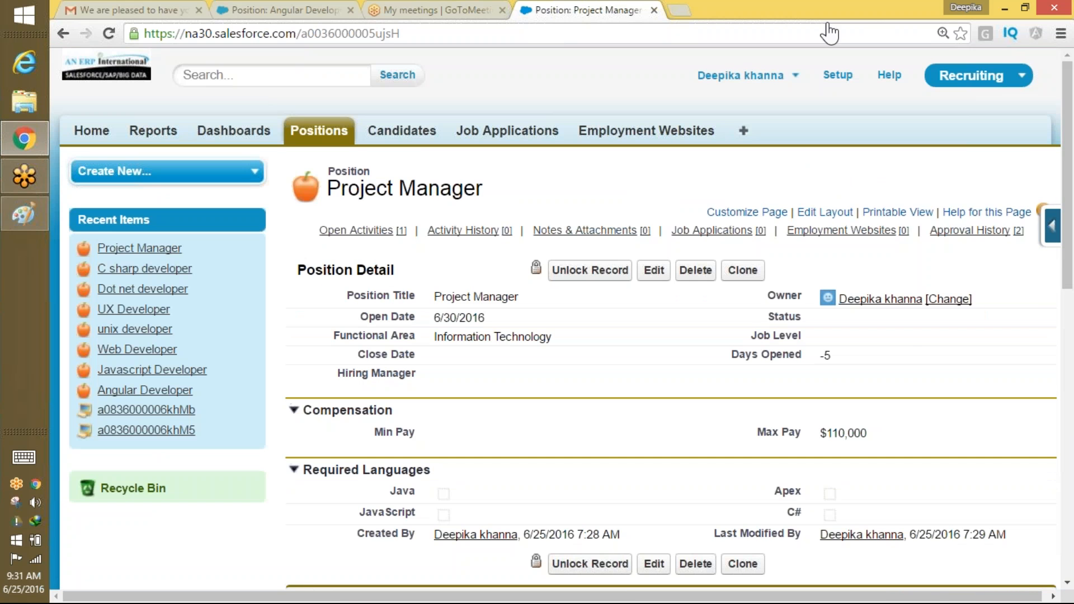
- Log out of the current account and log in with the first approver's saved username
left_click(974, 75)
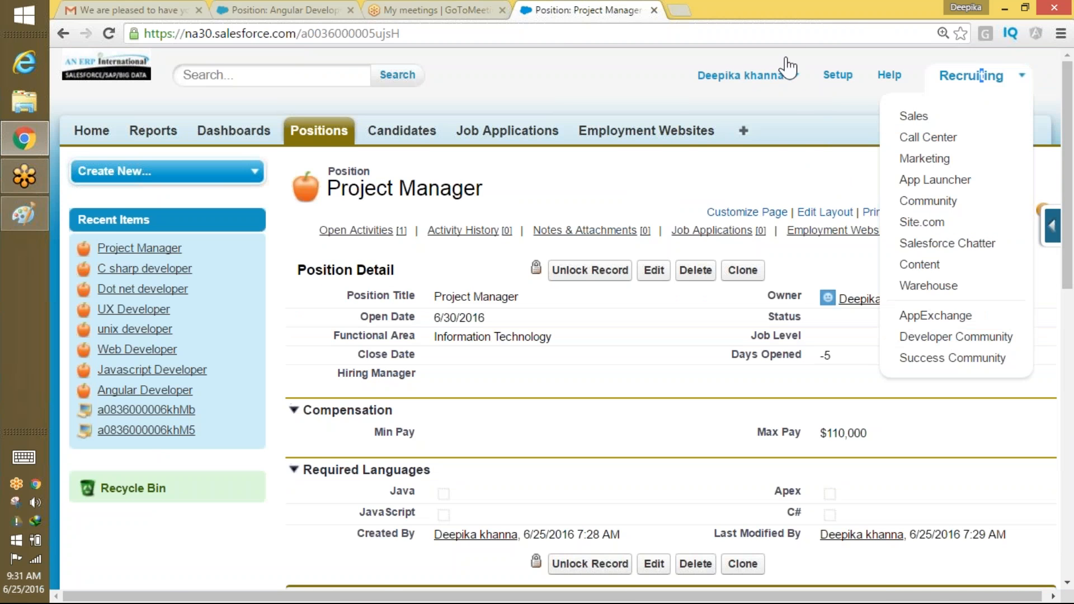
left_click(740, 75)
left_click(696, 177)
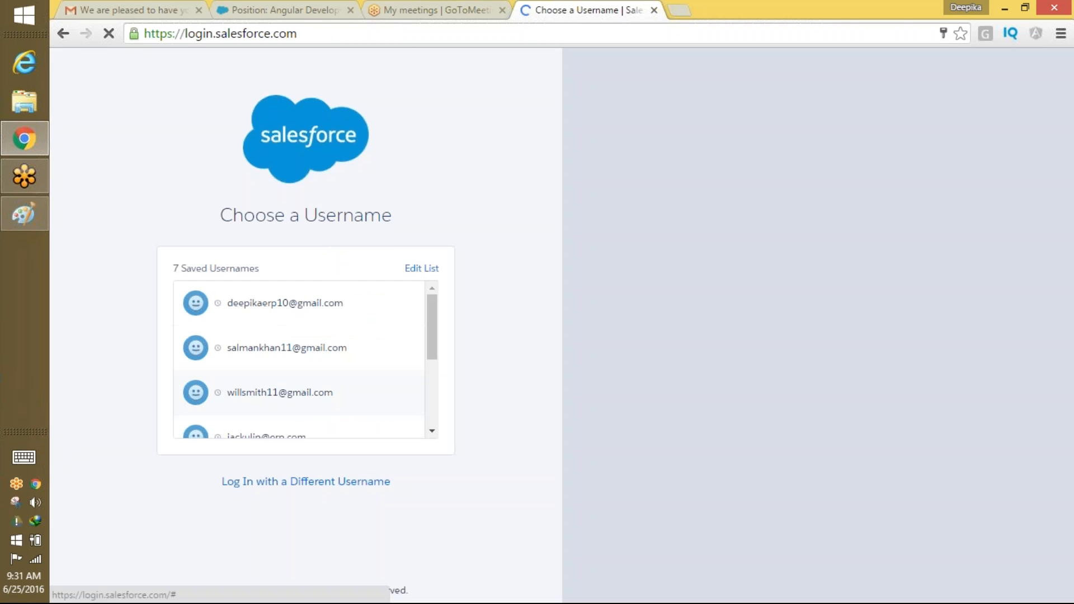
left_click(287, 348)
left_click(355, 371)
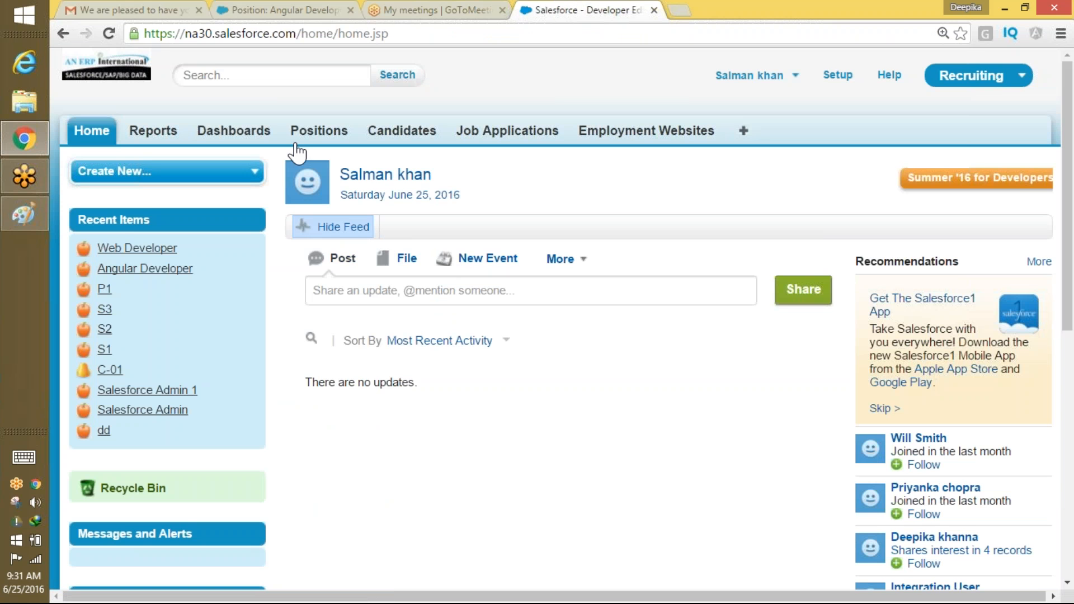
- List all positions and open the Project Manager record as the first approver
left_click(296, 145)
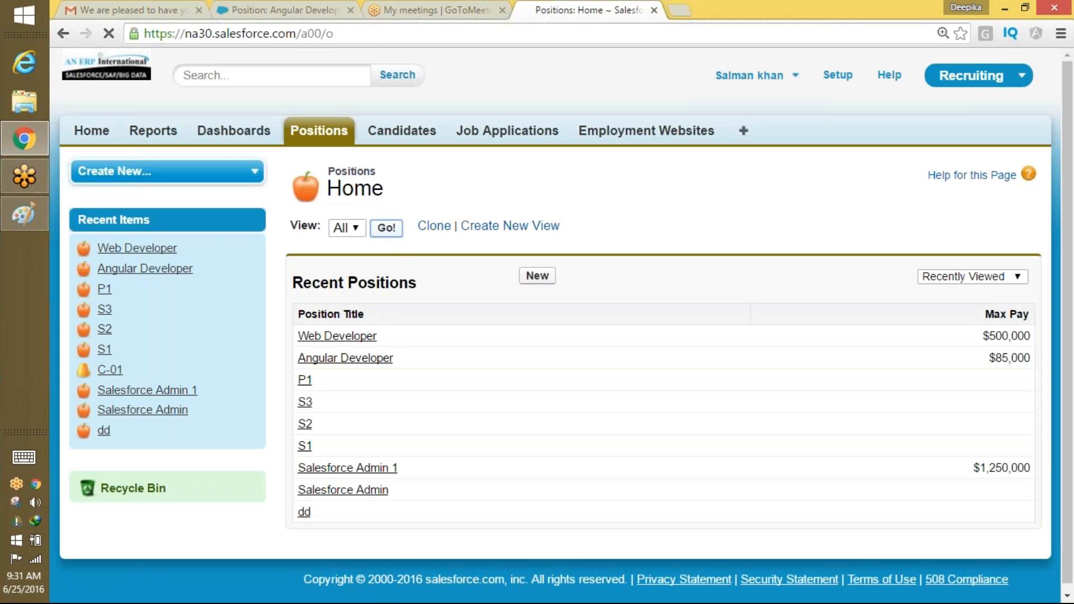
left_click(386, 227)
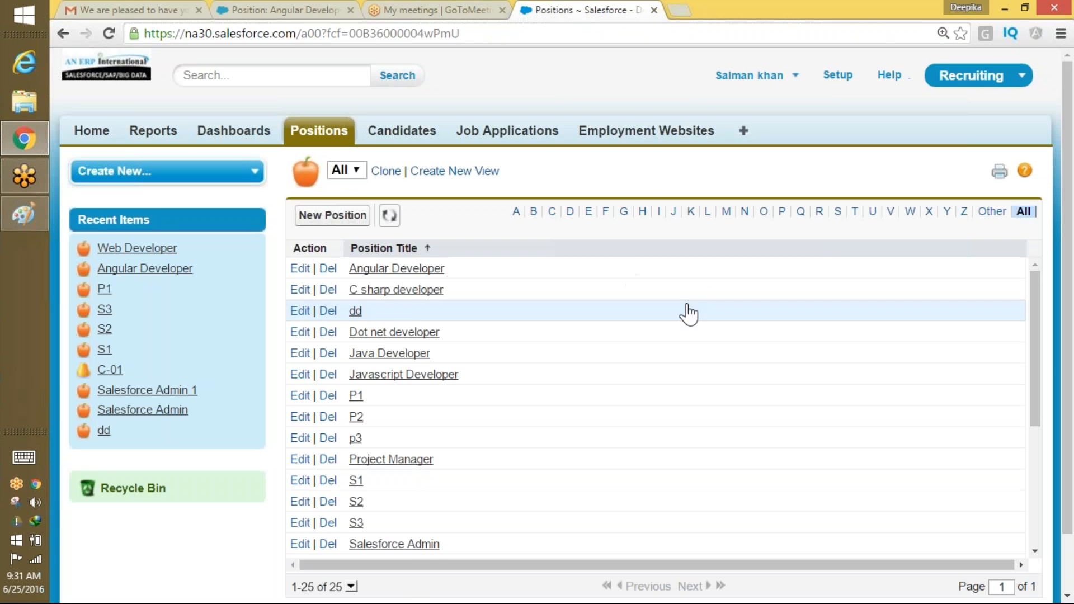
mouse_move(1035, 367)
left_mouse_down()
mouse_move(1011, 509)
mouse_move(1035, 365)
left_mouse_up()
left_click(391, 459)
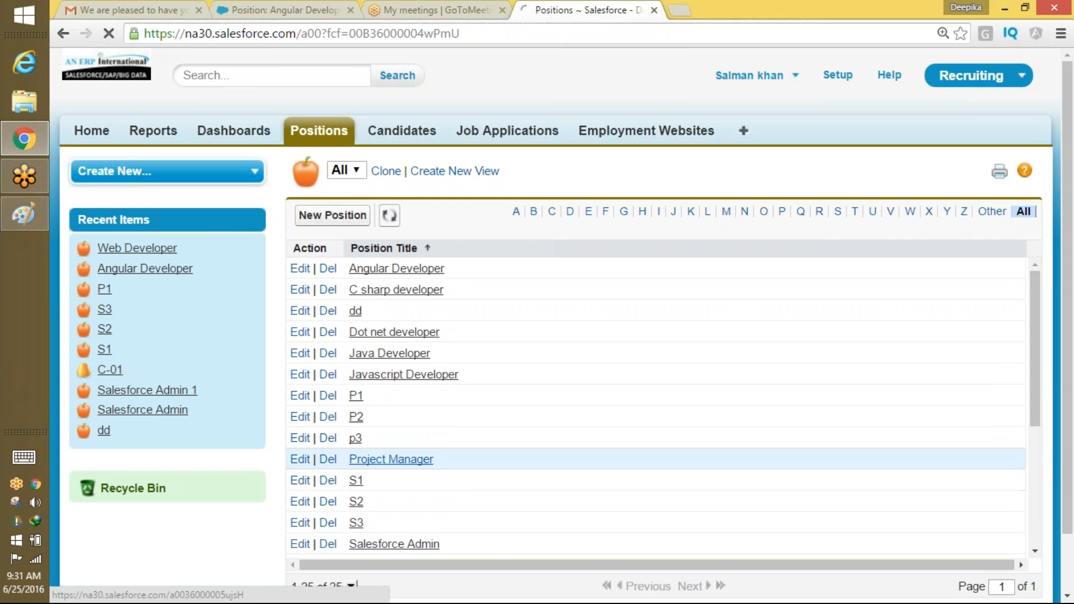
- Approve the Project Manager position's pending first-step request without comments, and check the record's Approval History
scroll(1068, 254, "down", 1)
scroll(1068, 255, "down", 10)
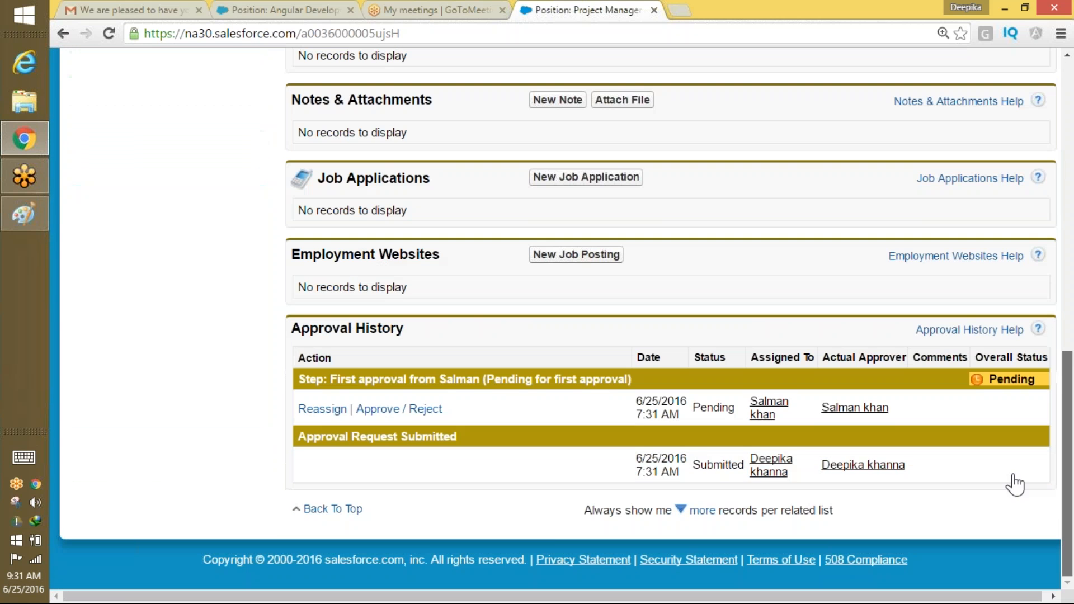
left_click(399, 409)
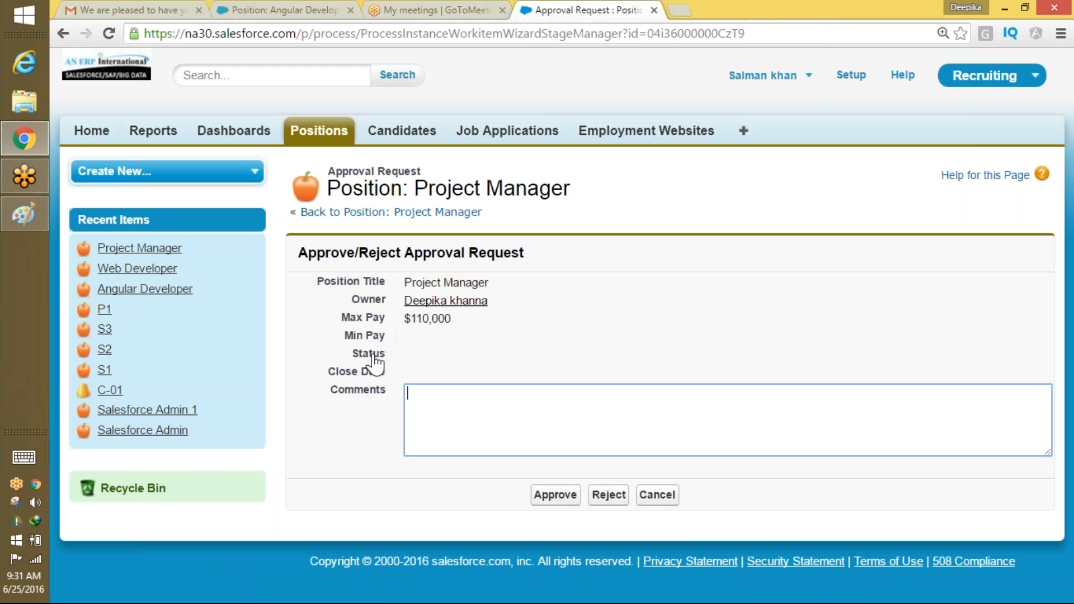
left_click_drag(342, 343, 353, 376)
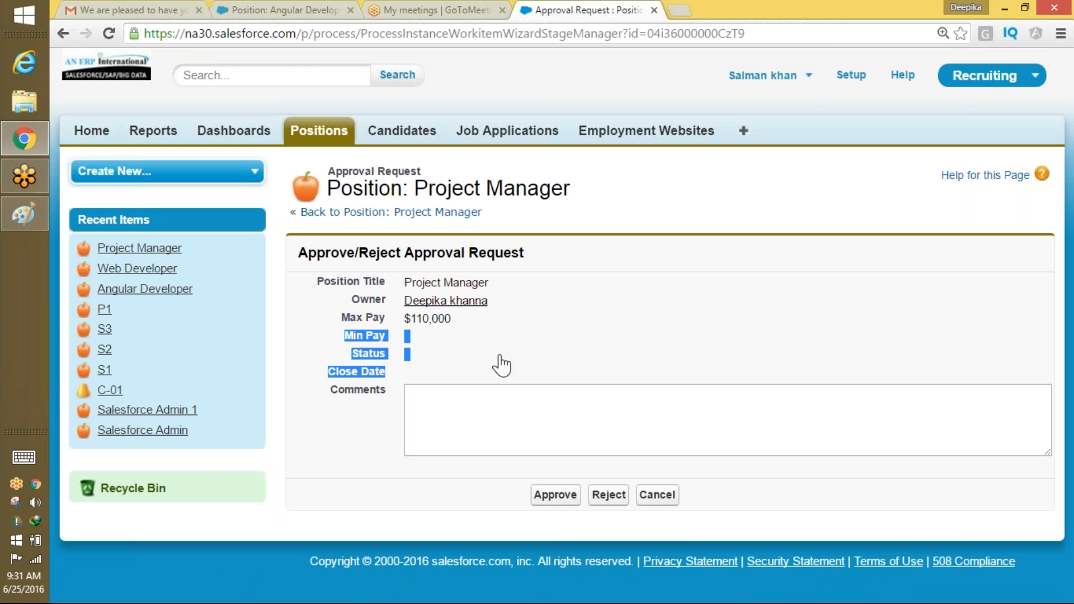
left_click(568, 504)
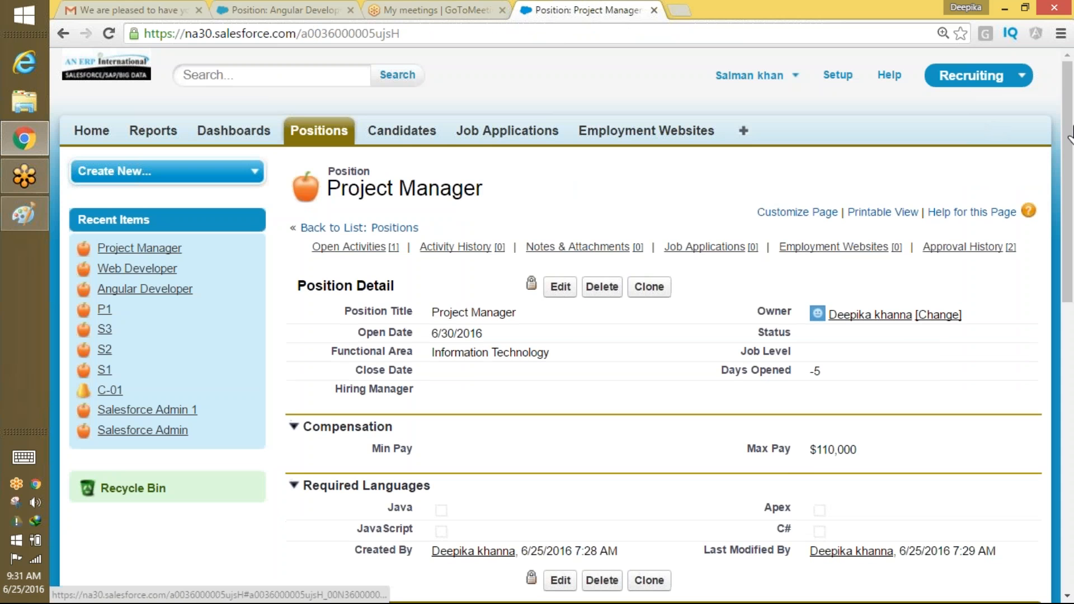
left_click_drag(1070, 134, 1026, 481)
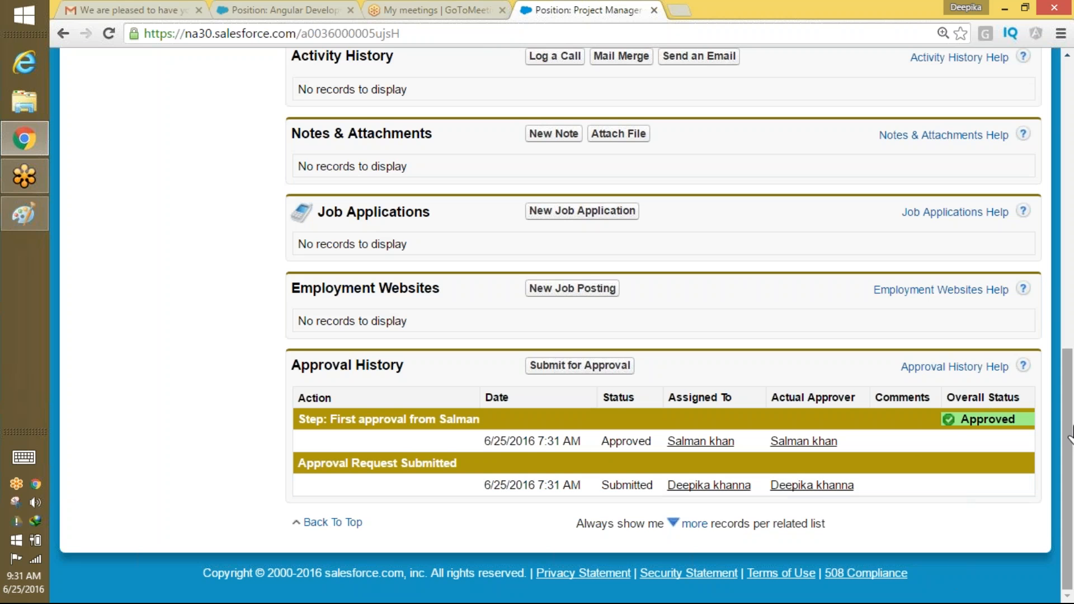
left_click_drag(1069, 437, 1070, 182)
scroll(1065, 139, "up", 2)
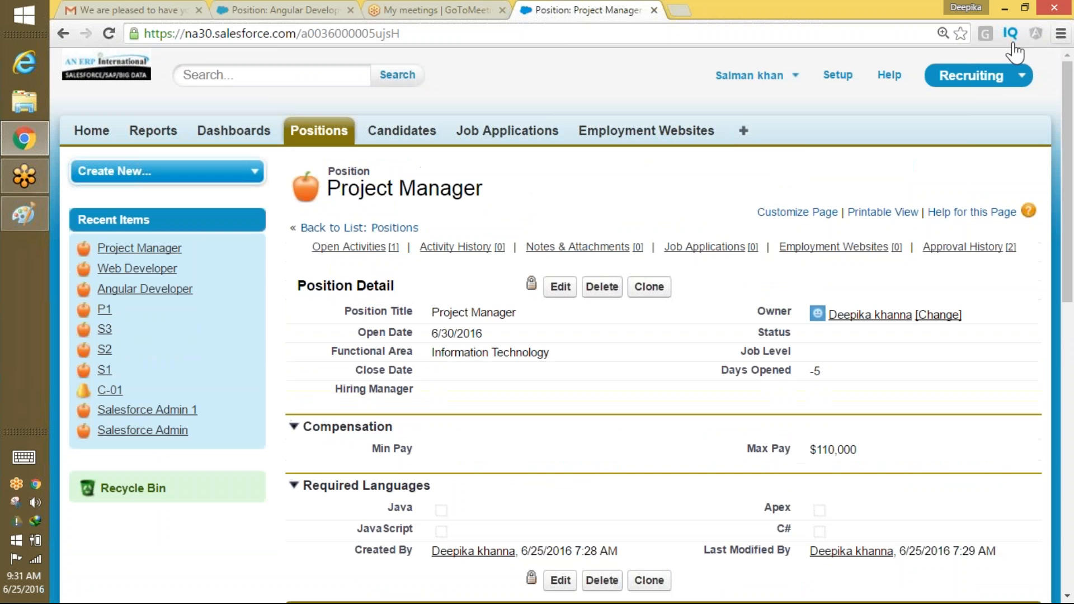
- Log out of the first approver's account and log back in with the position submitter's saved username
left_click(751, 75)
left_click(740, 147)
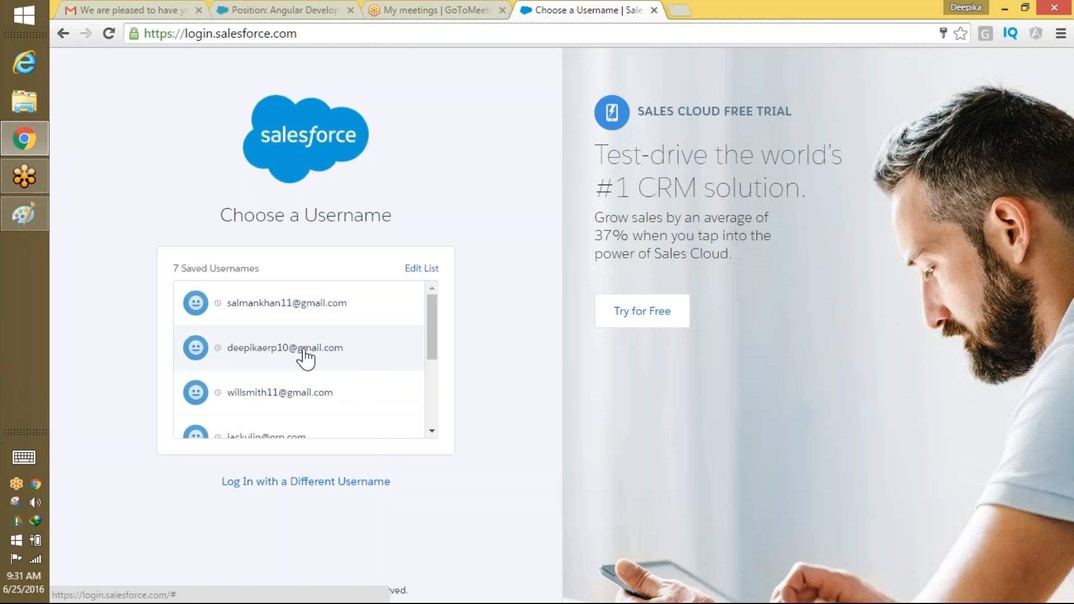
left_click(302, 349)
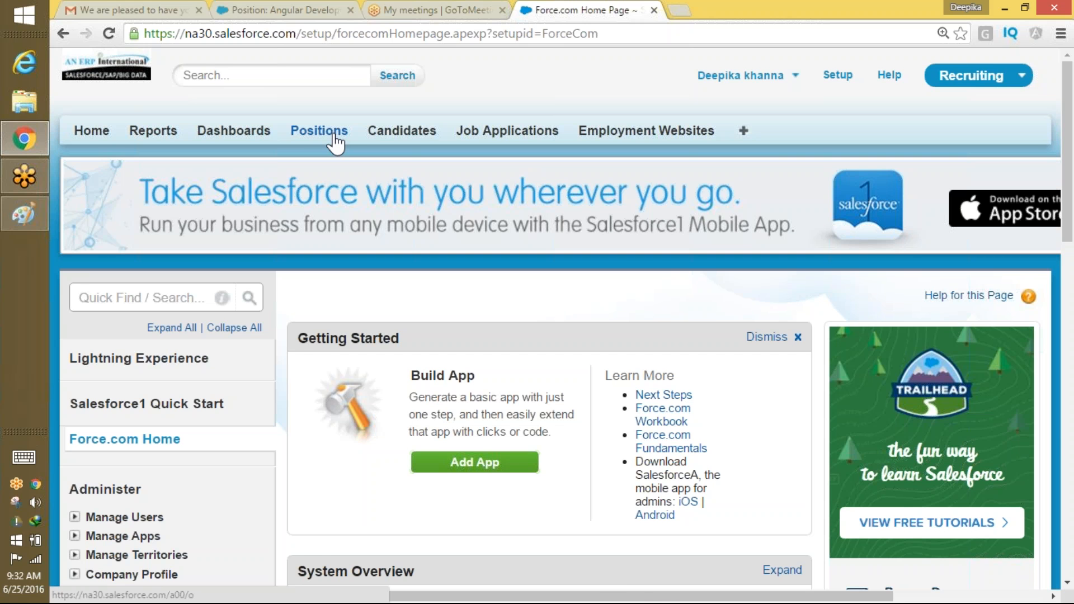
- Start creating a new position with the IT record type
left_click(335, 135)
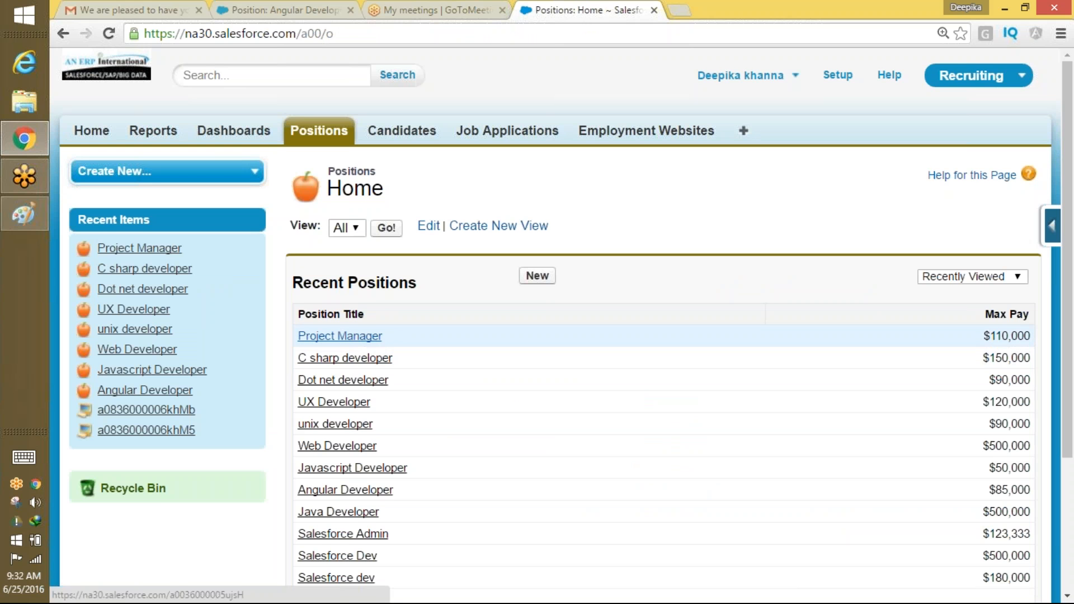
left_click(537, 275)
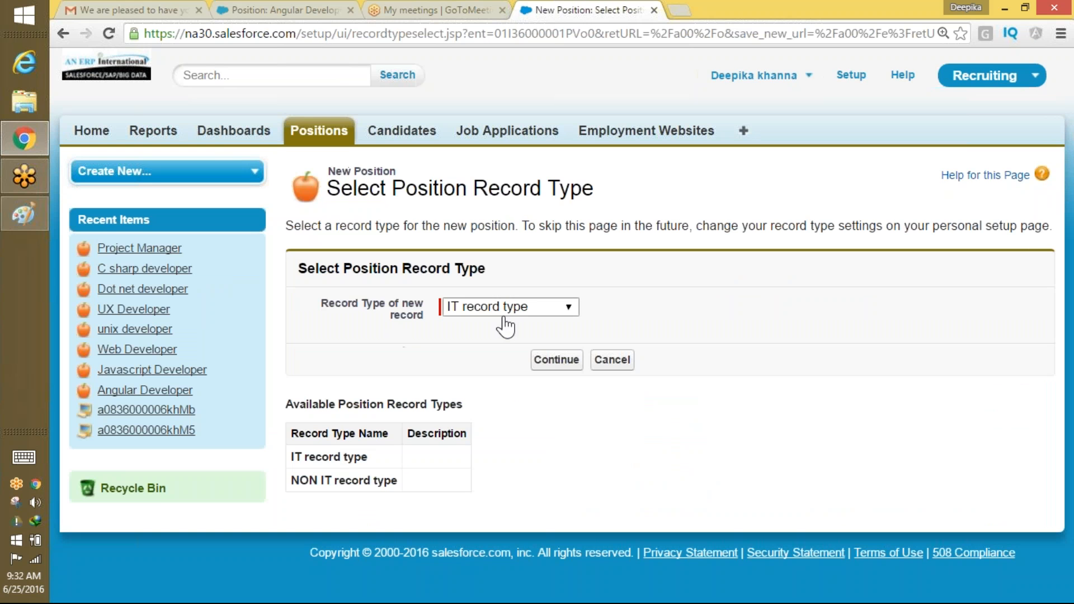
left_click(556, 360)
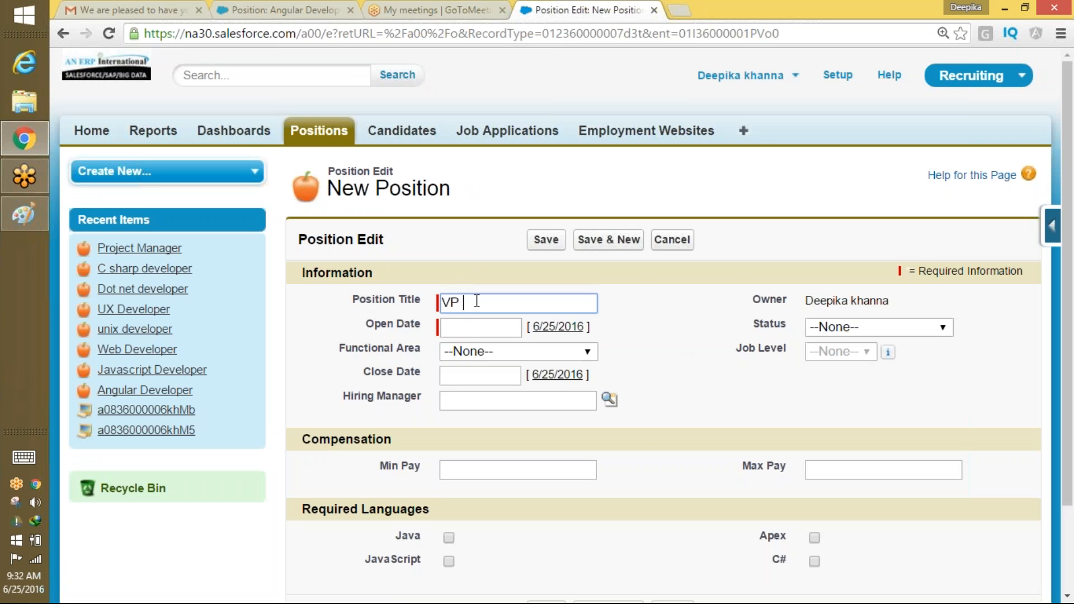
- Replace the abbreviated text in the new position's Position Title with "Vice President I"
key("Tab")
left_click(477, 301)
key("BackSpace")
key("BackSpace")
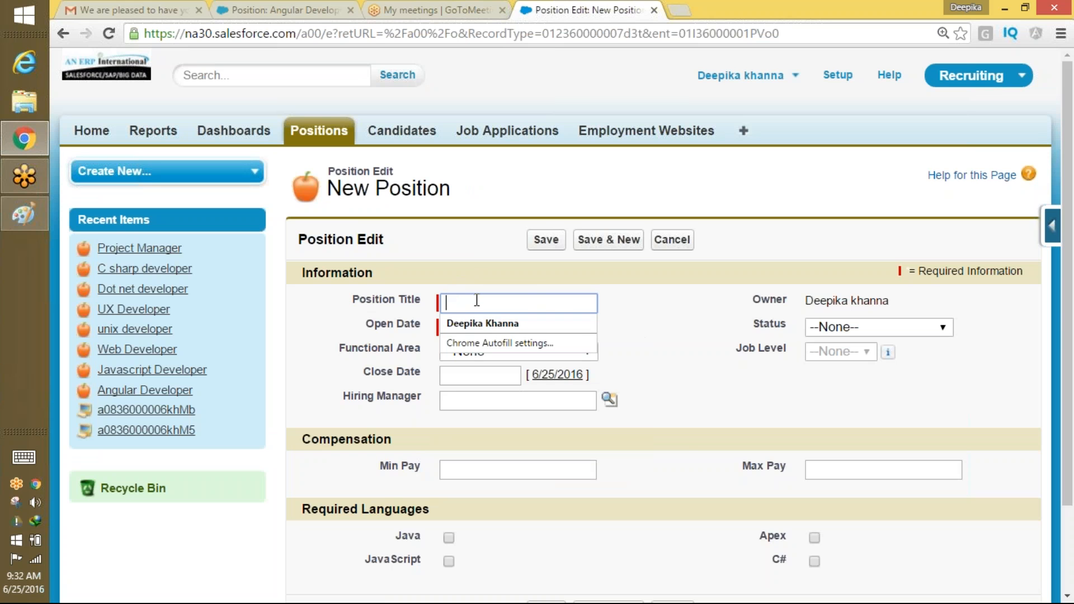
type("o")
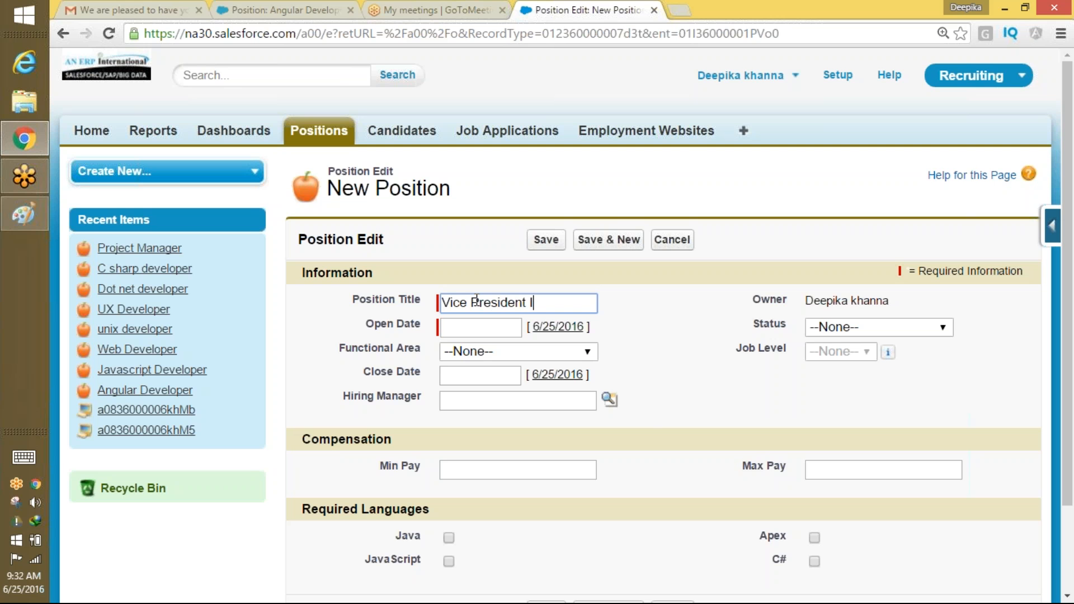
- Set the new position's Open Date to 6/30/2016 and its Functional Area to Information Technology
left_click(493, 352)
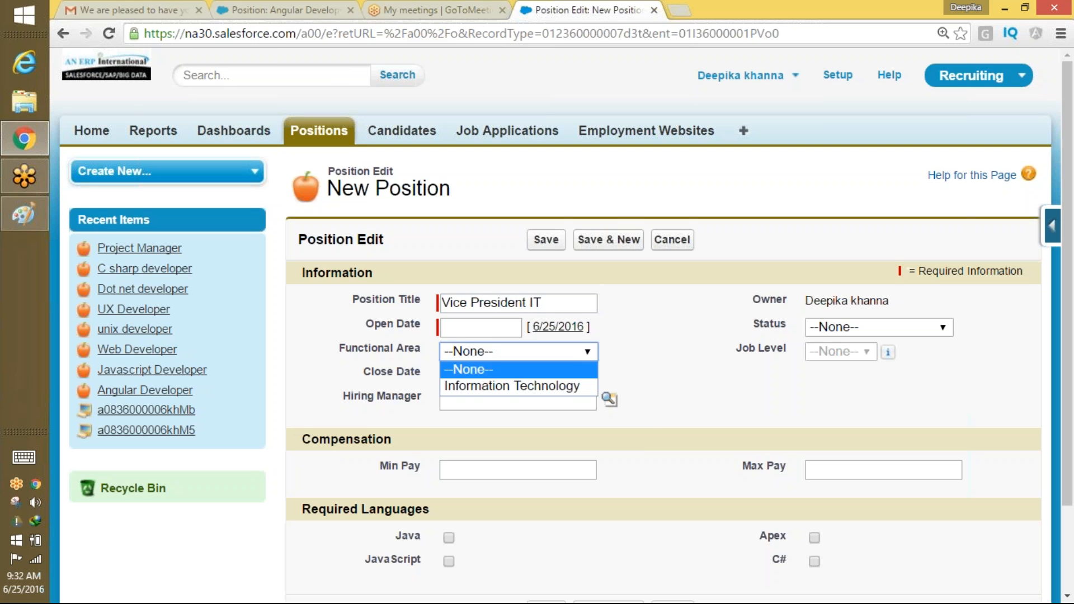
left_click(494, 327)
left_click(565, 453)
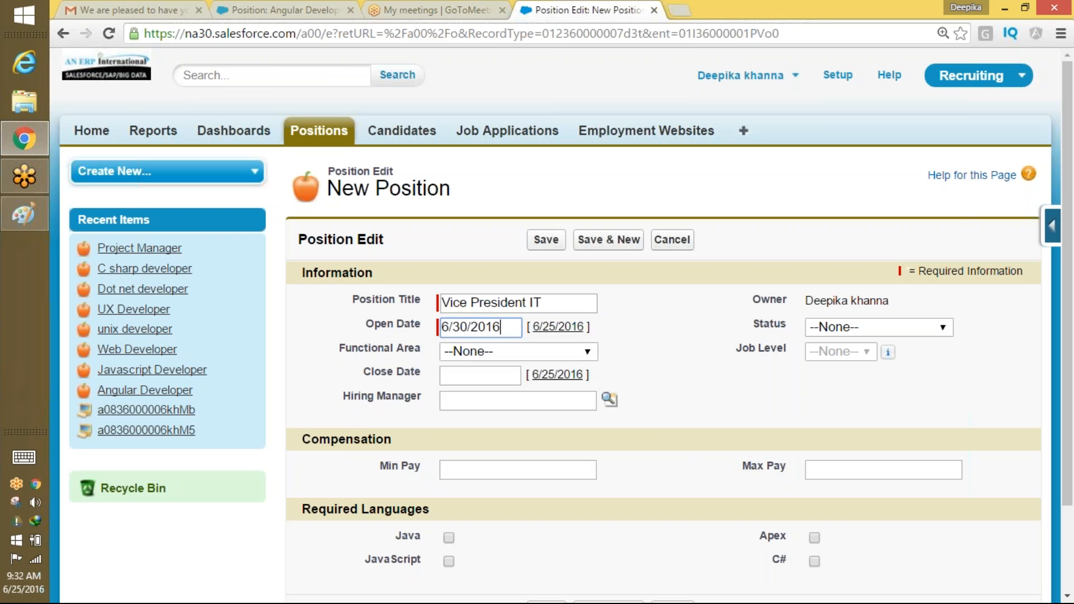
left_click(592, 357)
left_click(556, 387)
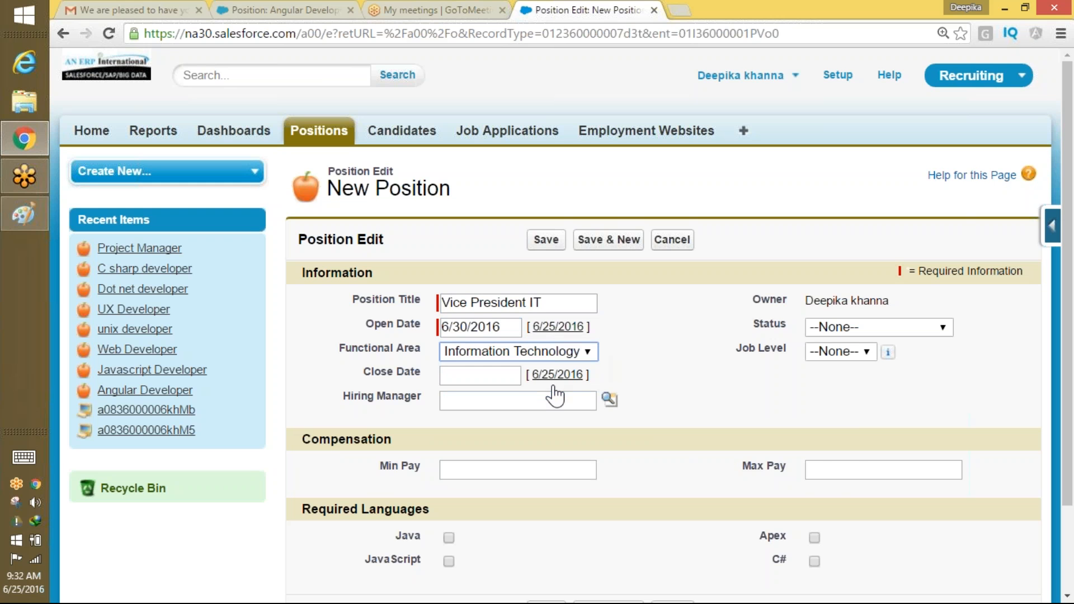
- Set the position's Max Pay to 200000 and save the new record
left_click(815, 473)
type("2")
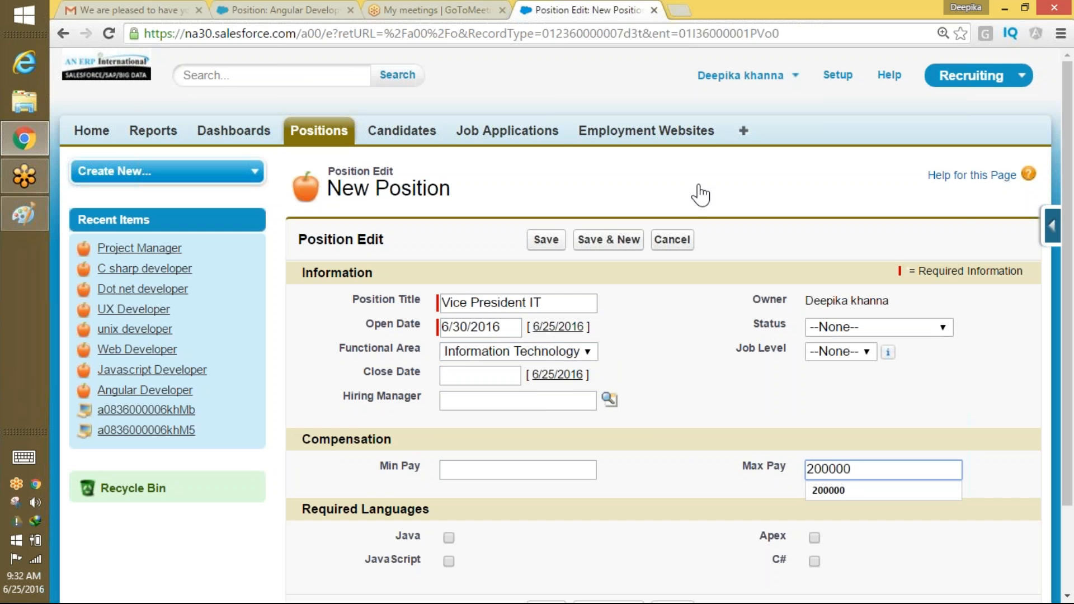
type("00000")
left_click(546, 240)
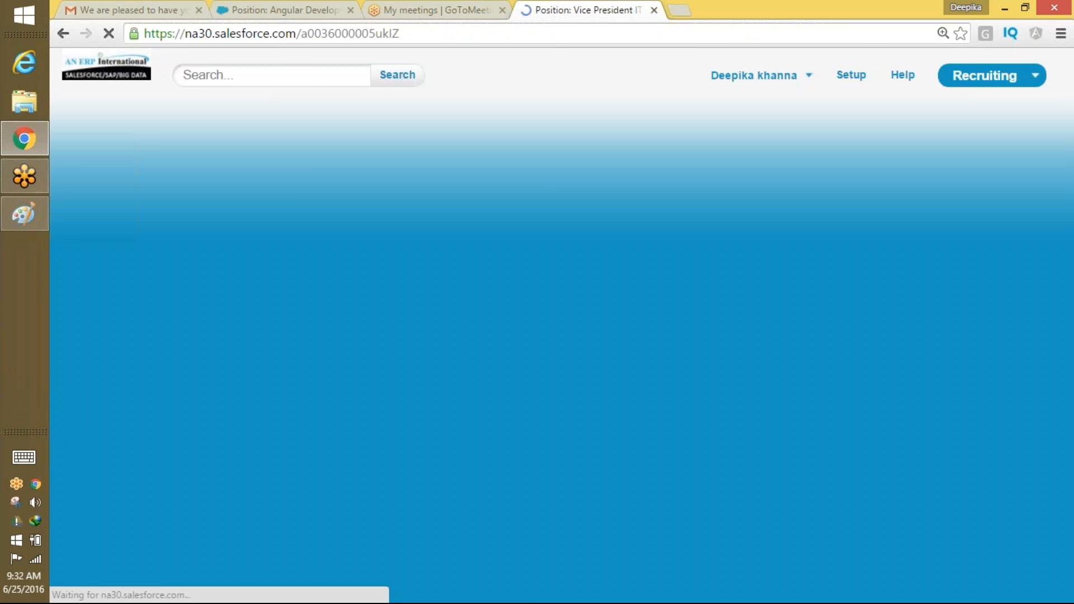
- Submit the Vice President IT position for approval, confirm the submission, and review its Approval History
scroll(1071, 274, "down", 1)
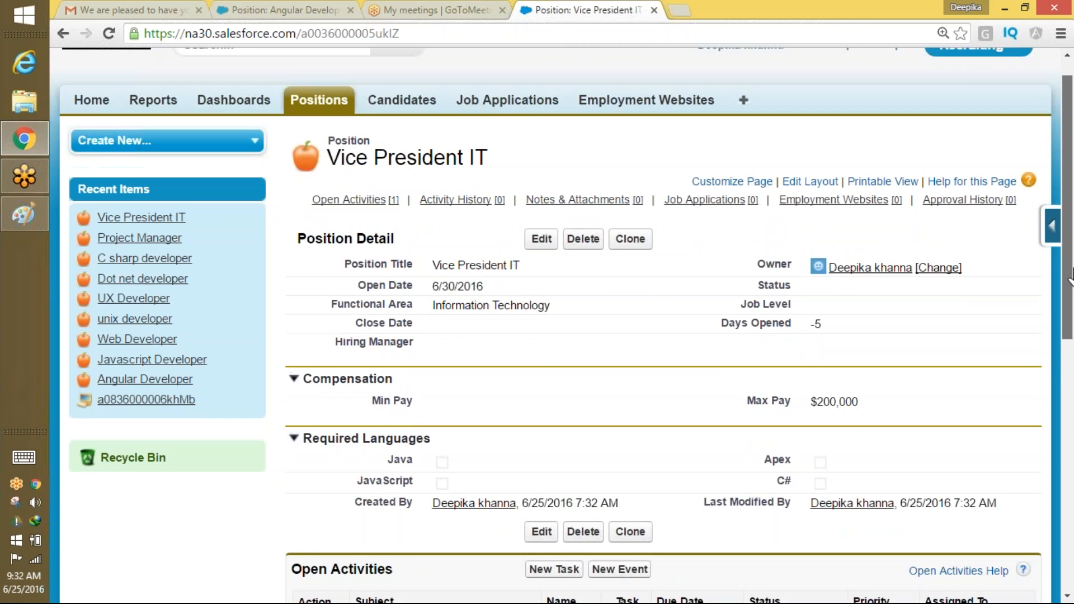
scroll(1071, 276, "down", 5)
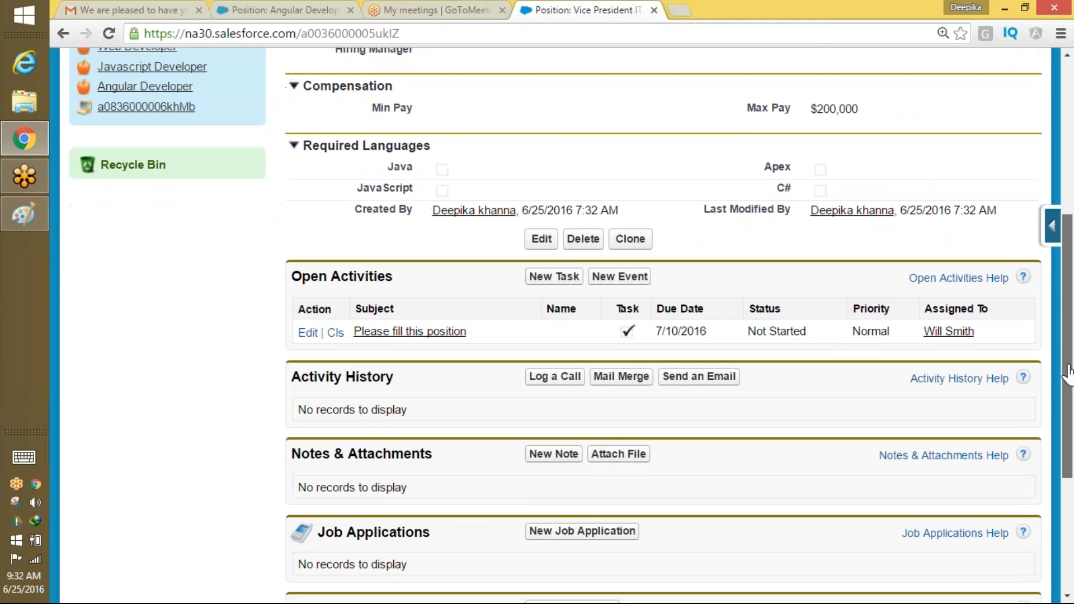
scroll(1070, 361, "up", 1)
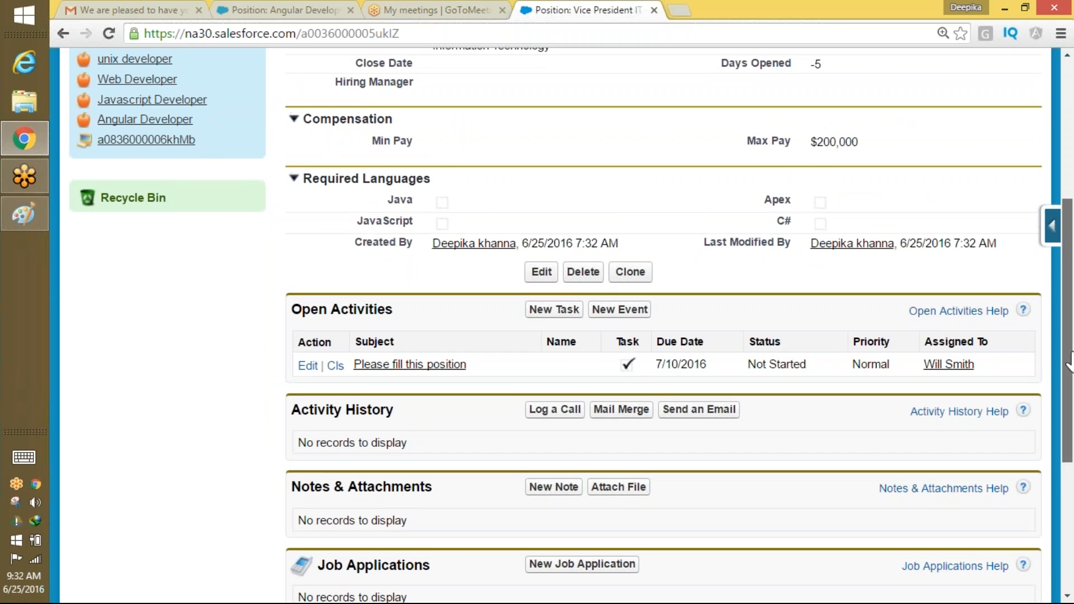
left_click_drag(1069, 358, 1070, 263)
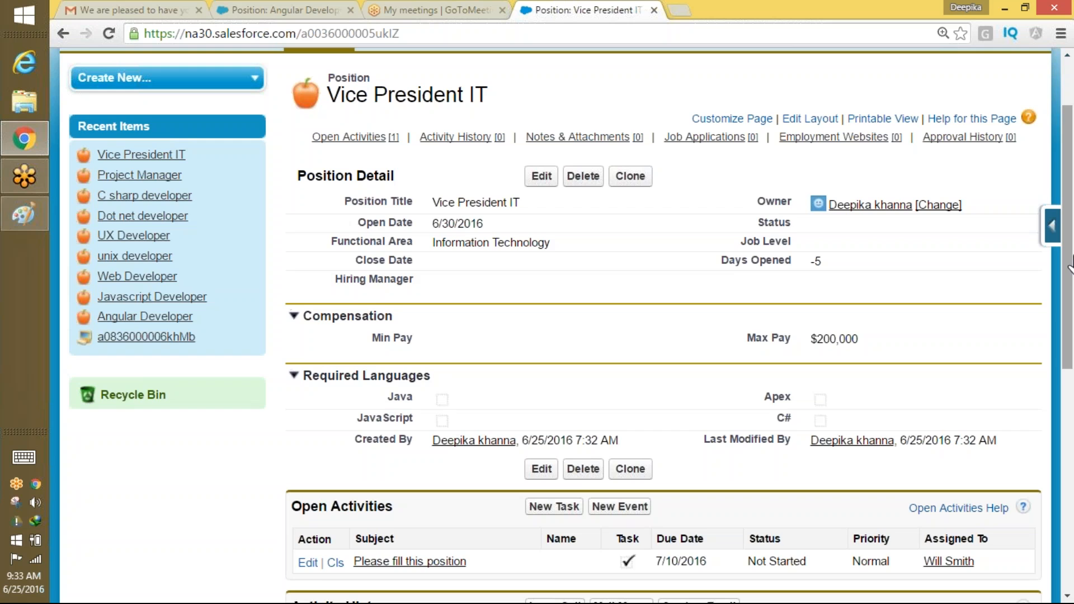
left_click_drag(1069, 267, 1067, 505)
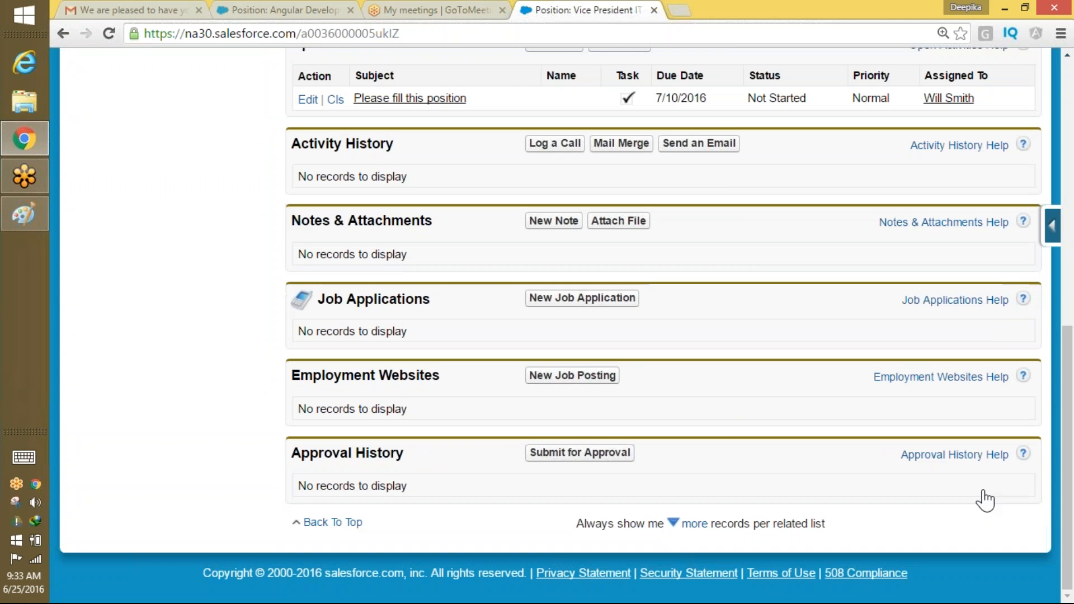
left_click(561, 456)
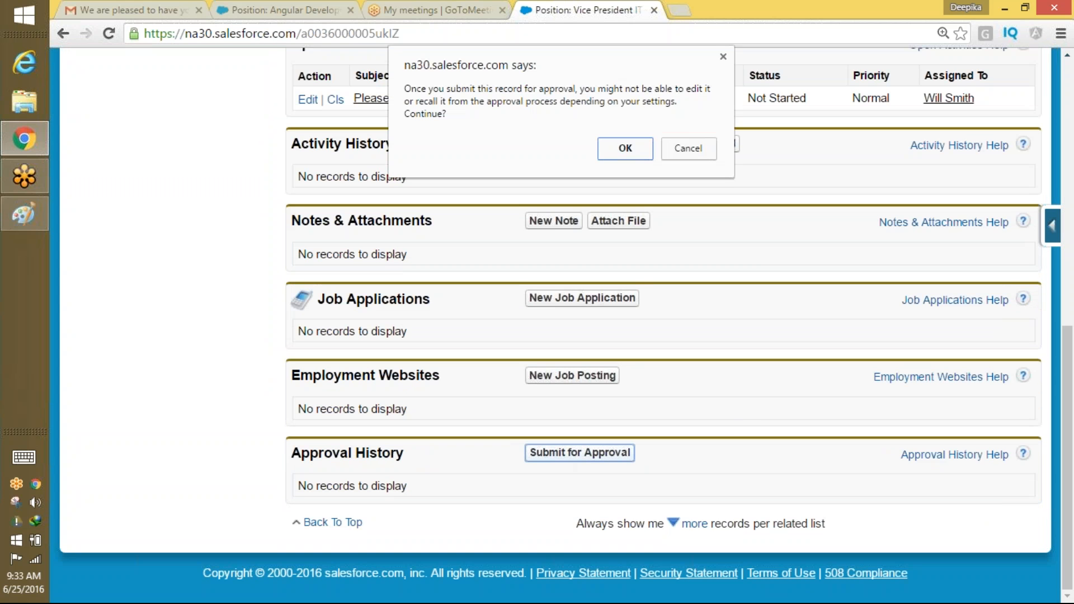
left_click(622, 150)
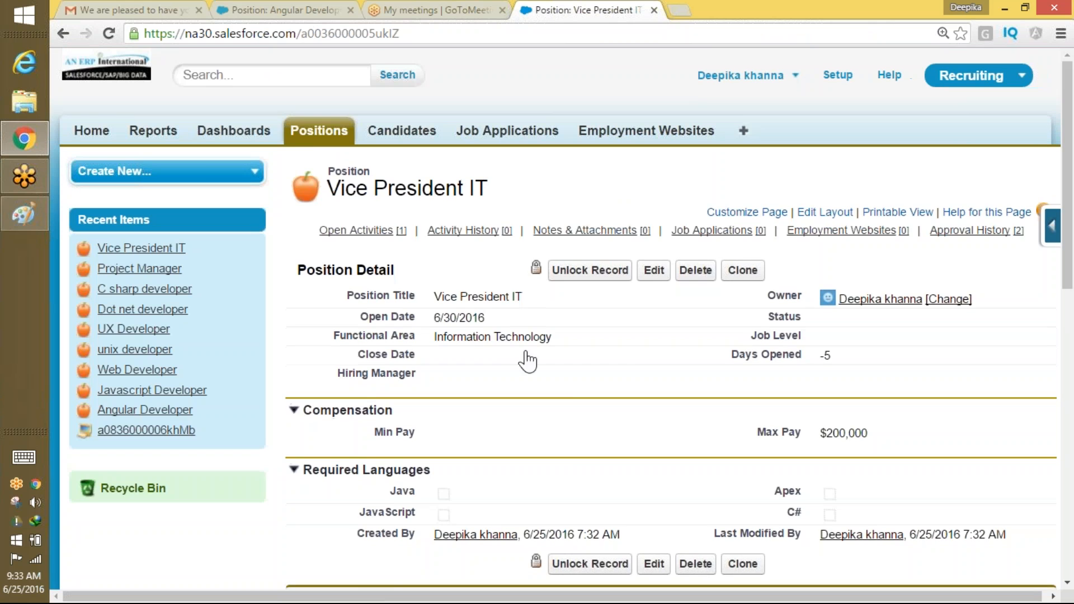
left_click_drag(1069, 137, 1009, 412)
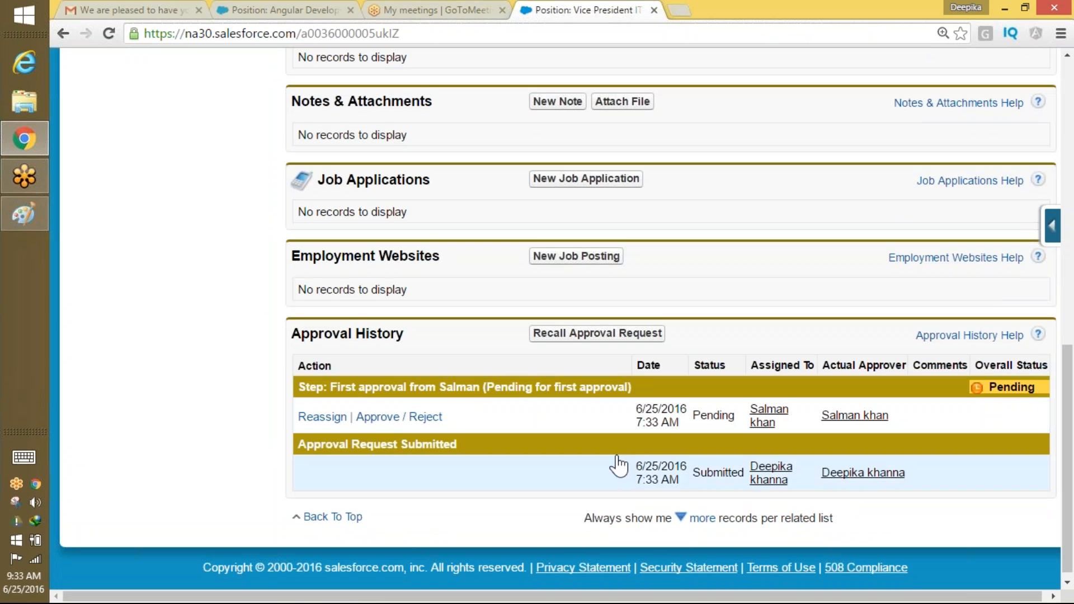
- Log out, log back in with the first approver's saved username, and open the Positions home page
left_click_drag(1068, 478, 1070, 185)
left_click(838, 75)
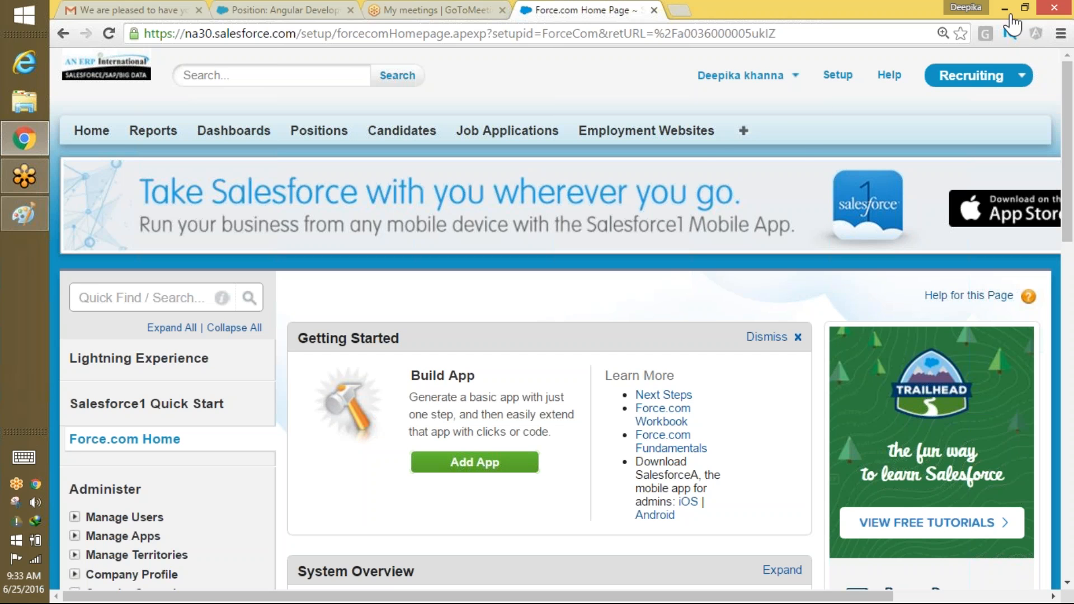
left_click(767, 79)
left_click(706, 183)
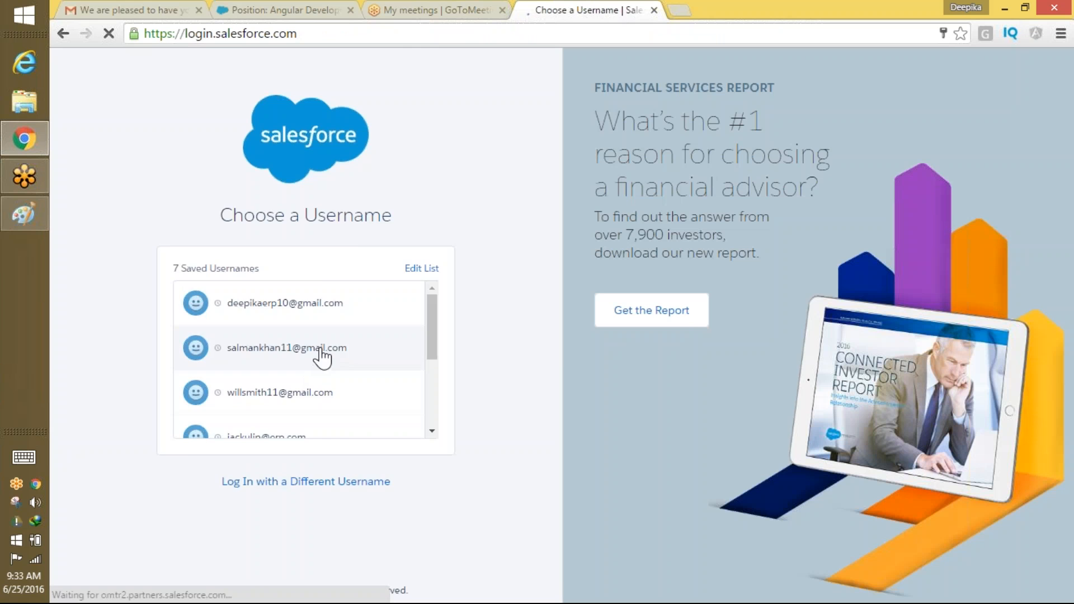
left_click(321, 358)
left_click(360, 369)
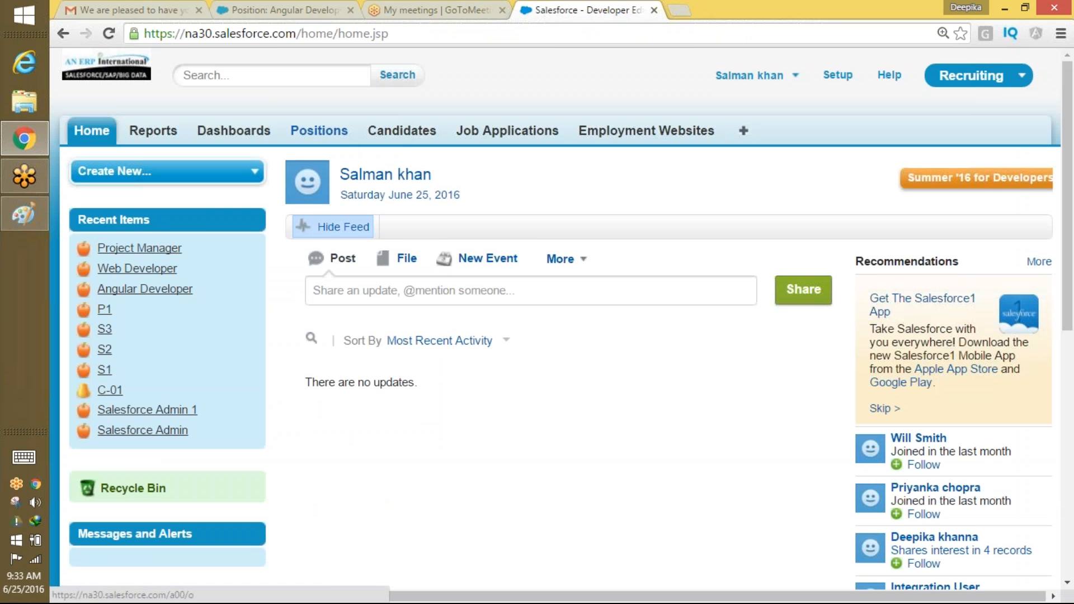
left_click(316, 131)
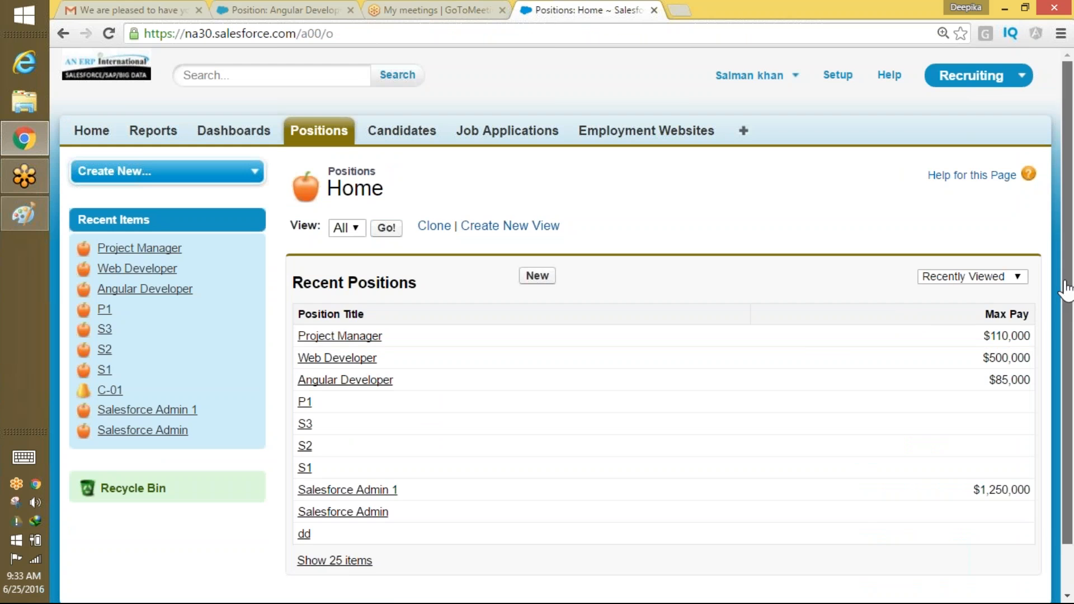
scroll(1067, 278, "down", 2)
left_click(335, 508)
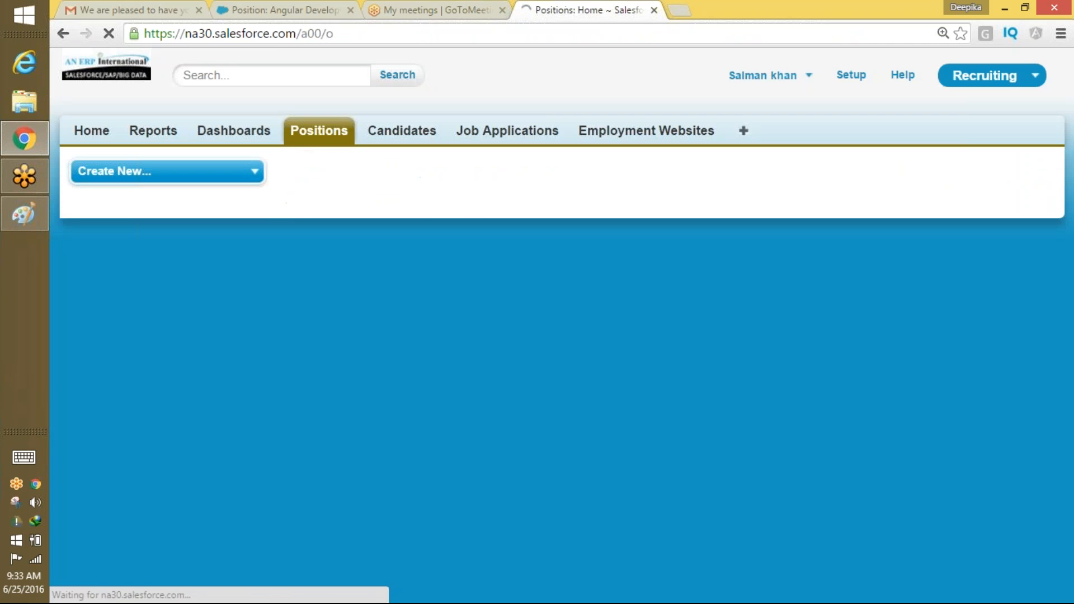
scroll(1049, 322, "down", 2)
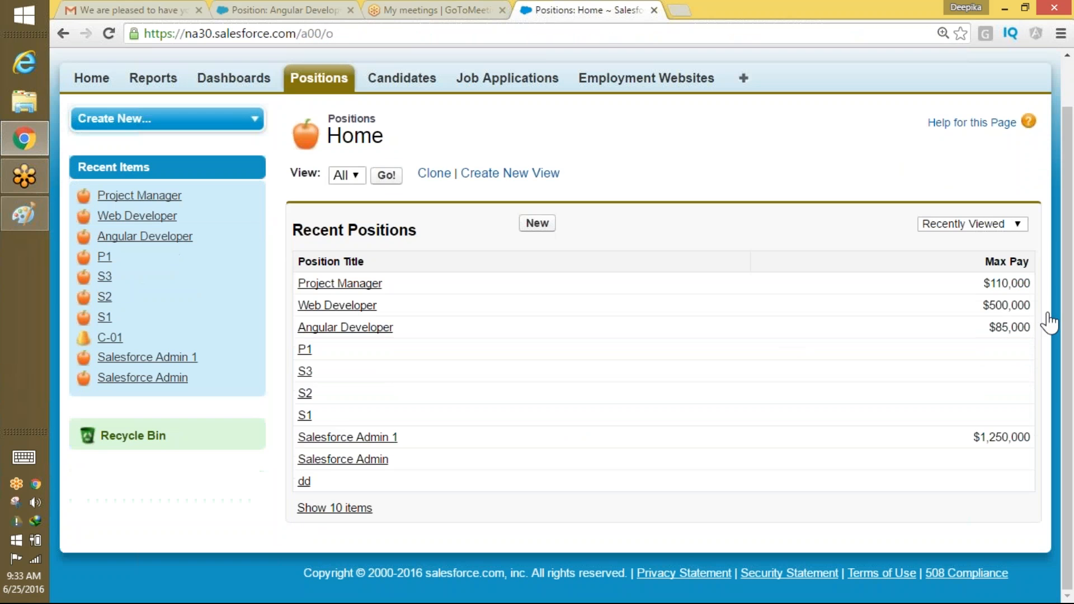
left_click(334, 507)
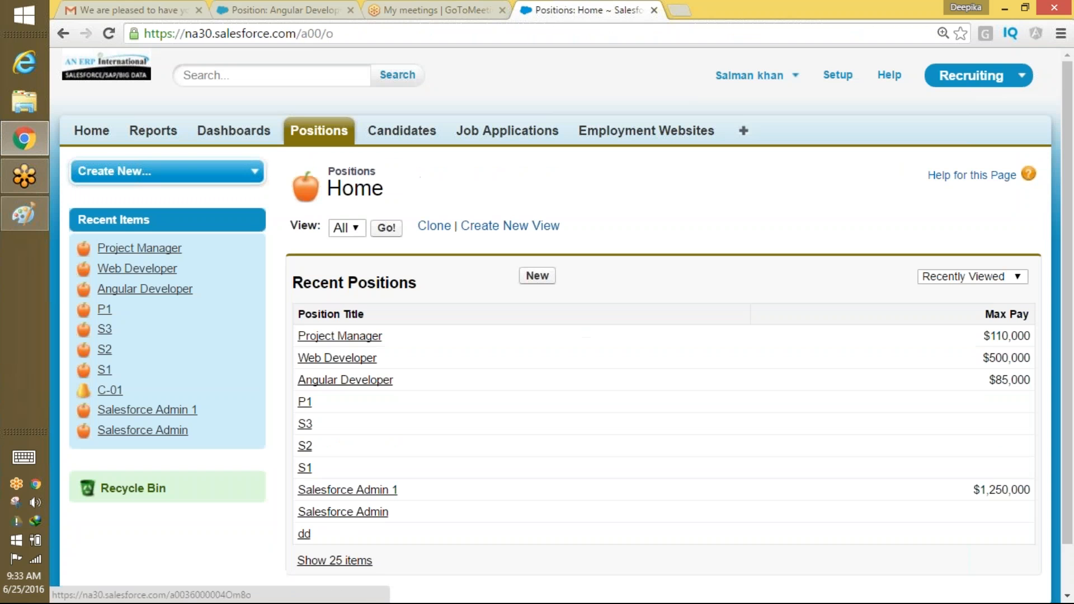
scroll(1067, 291, "down", 2)
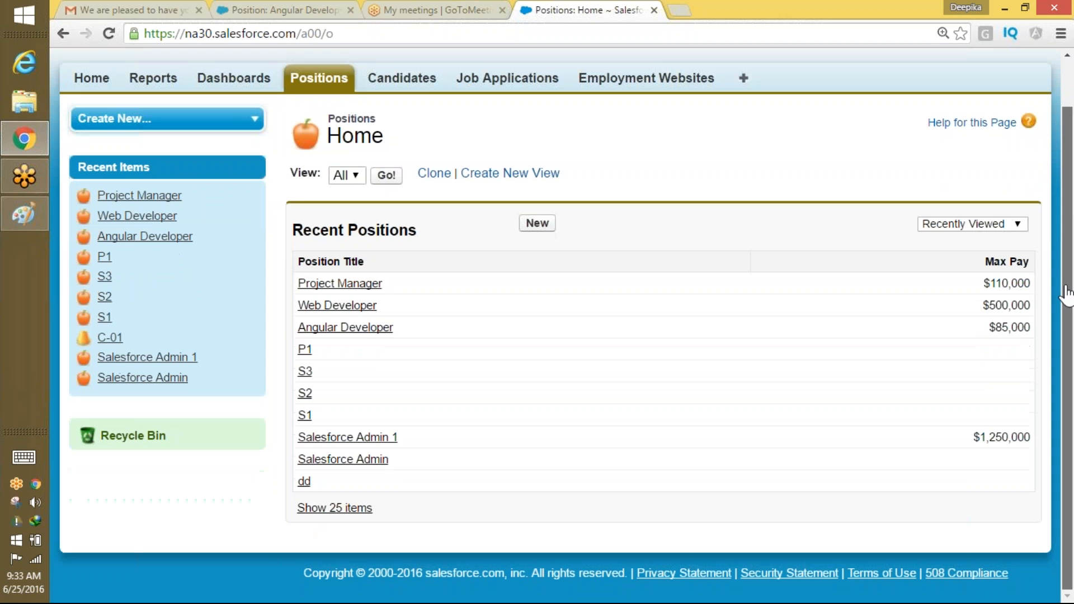
- Display the All list view of positions and open the Vice President IT record
left_click(386, 175)
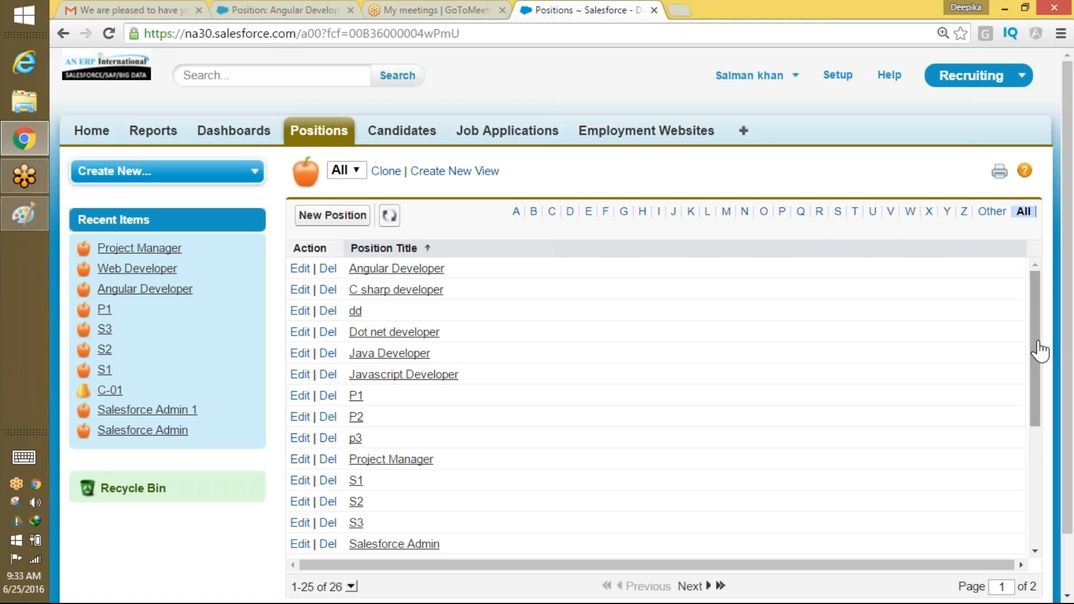
left_click_drag(1040, 351, 1033, 472)
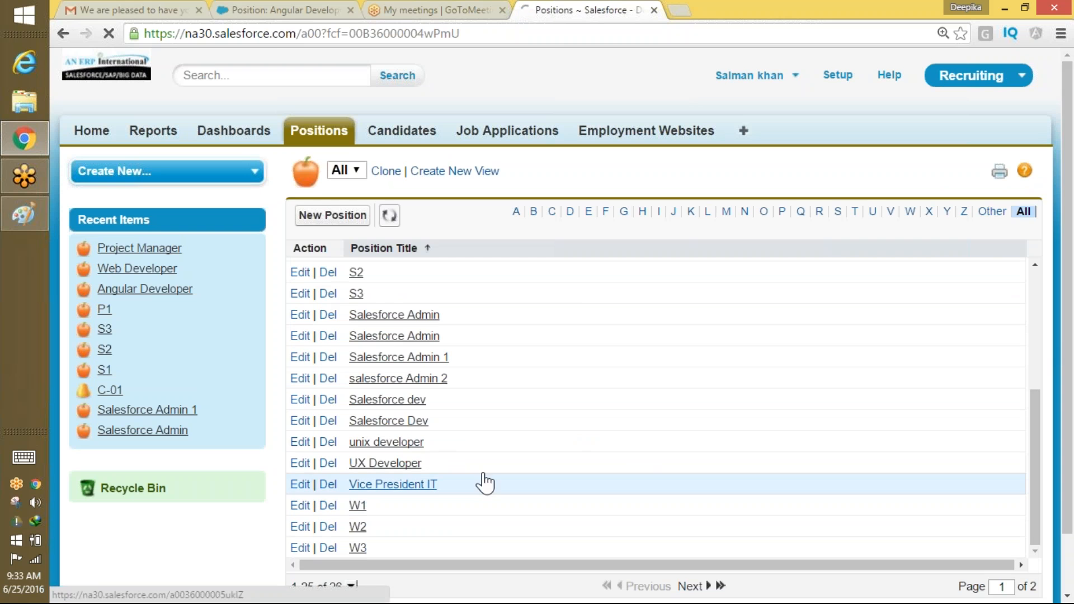
left_click(430, 484)
- Approve the pending first approval request for the Vice President IT position and check its Approval History
left_click_drag(1066, 213, 998, 506)
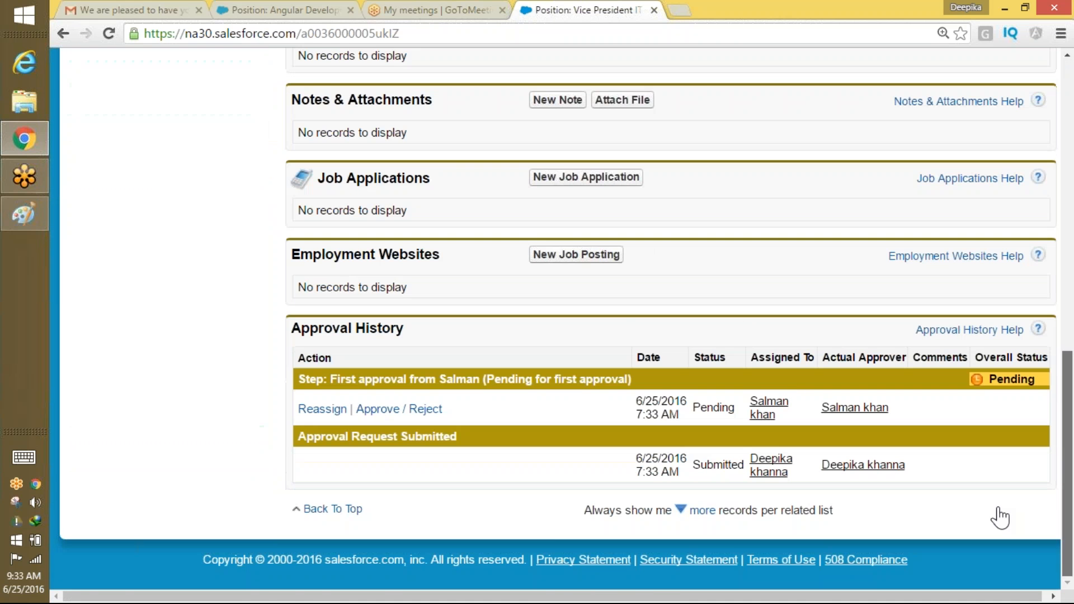
left_click(386, 409)
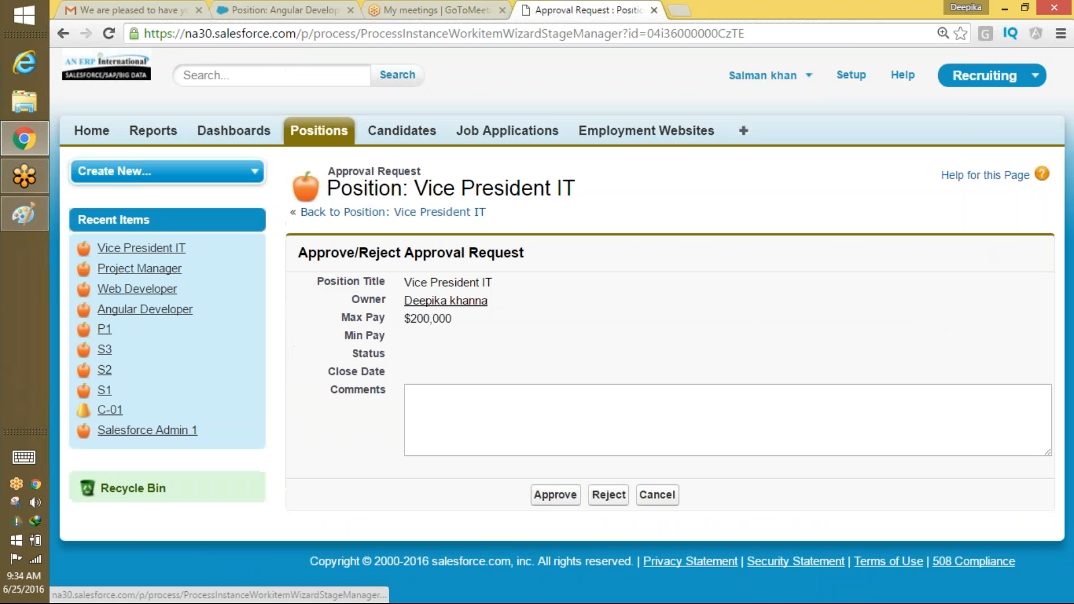
left_click(553, 497)
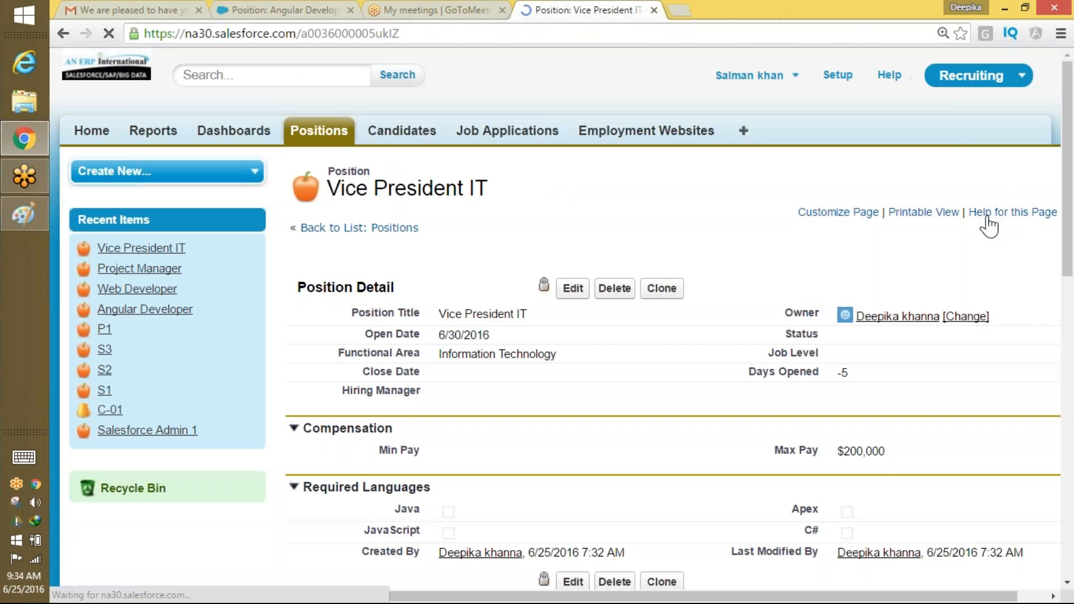
left_click_drag(1068, 99, 828, 413)
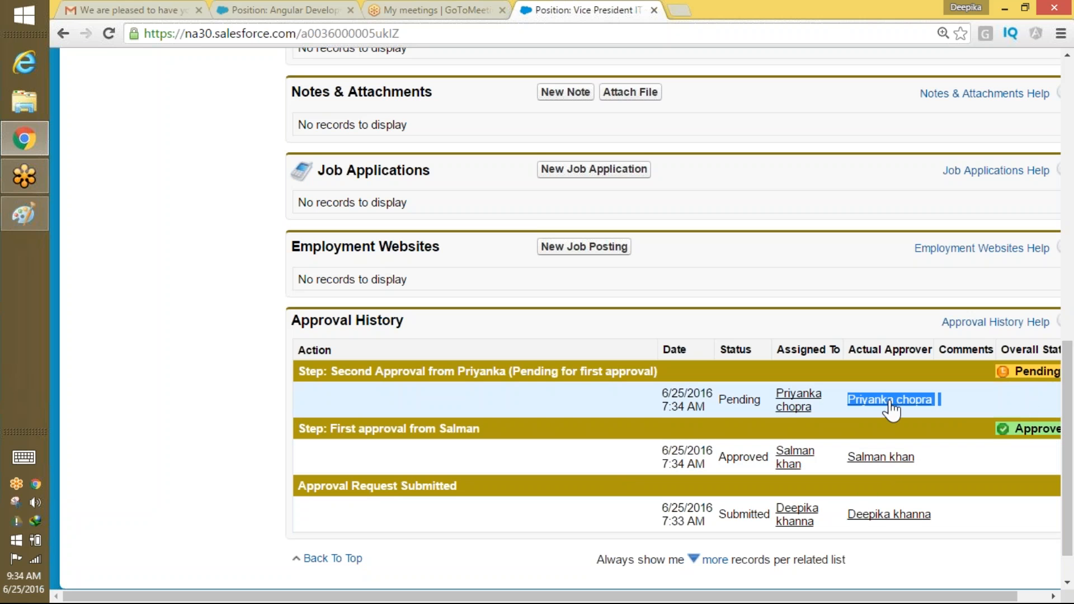
- Log out and log back in with the second approver's saved username
left_click_drag(1068, 387, 1068, 101)
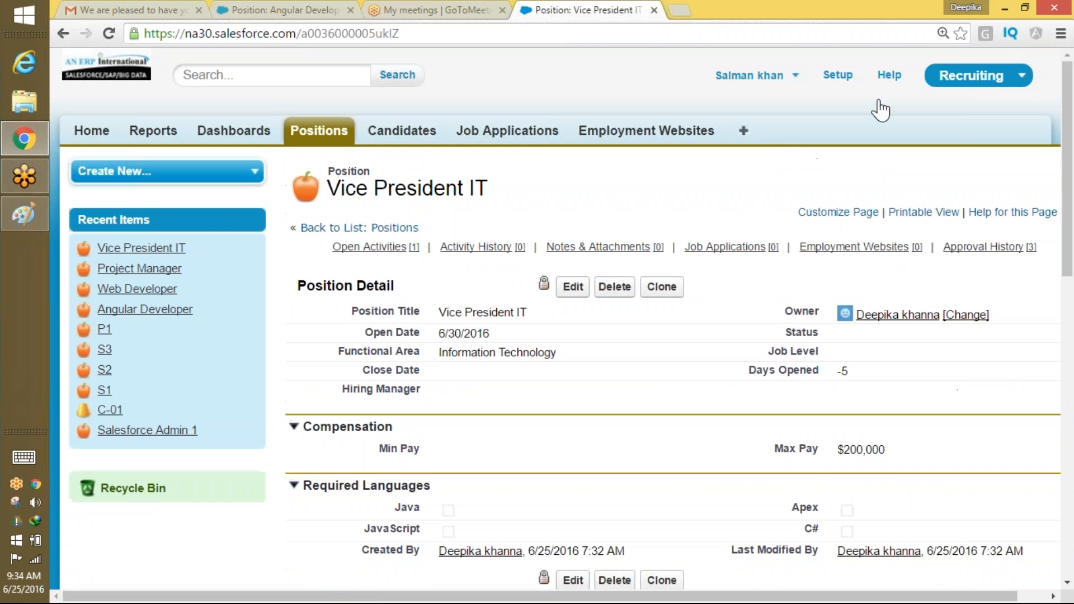
left_click(753, 88)
left_click(719, 148)
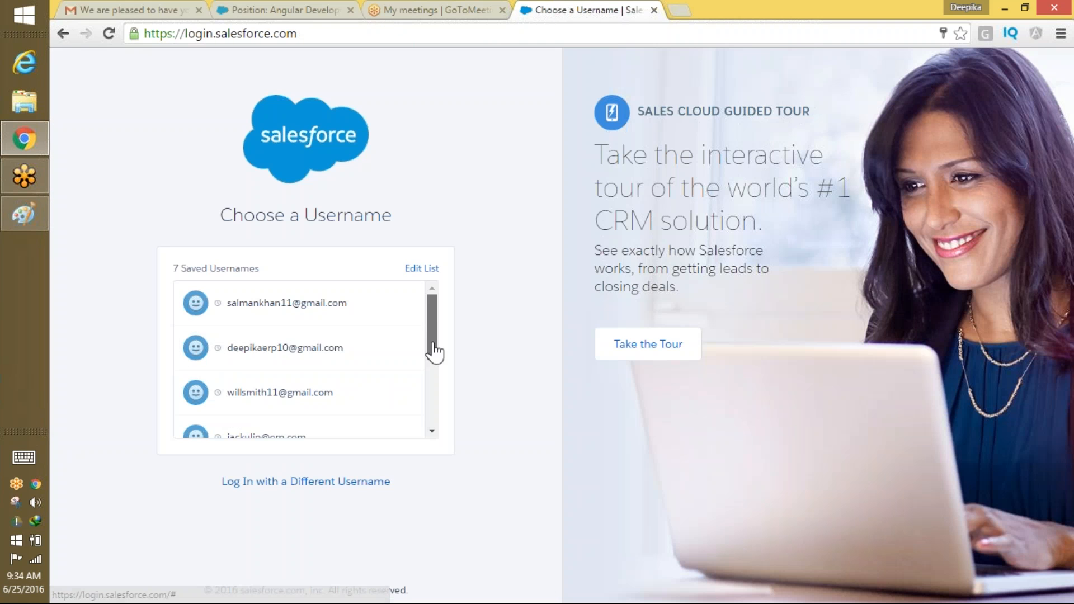
left_click_drag(431, 350, 431, 398)
left_click(280, 363)
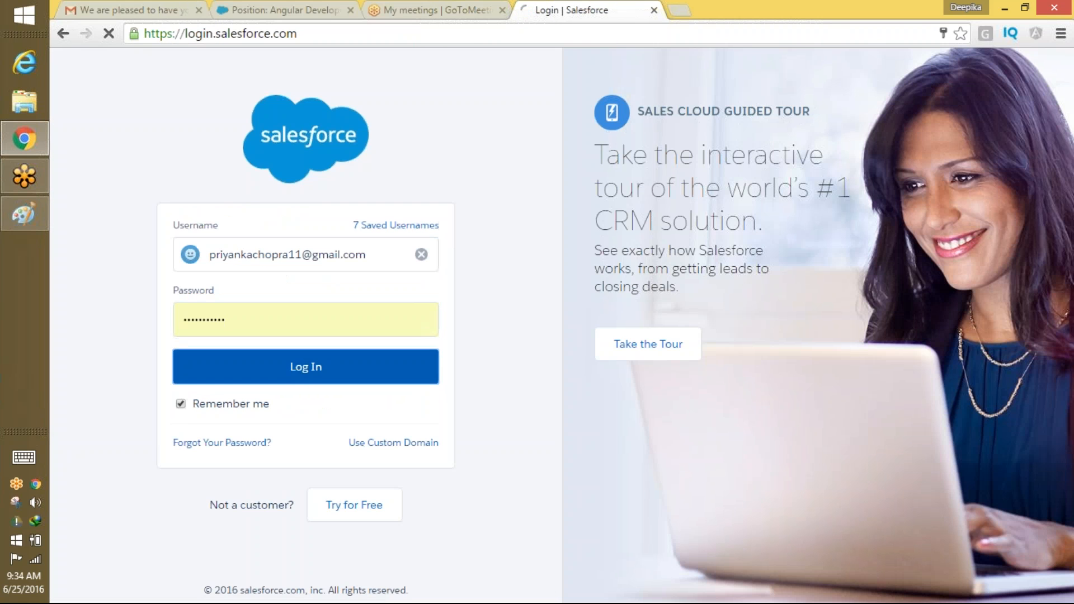
left_click(307, 366)
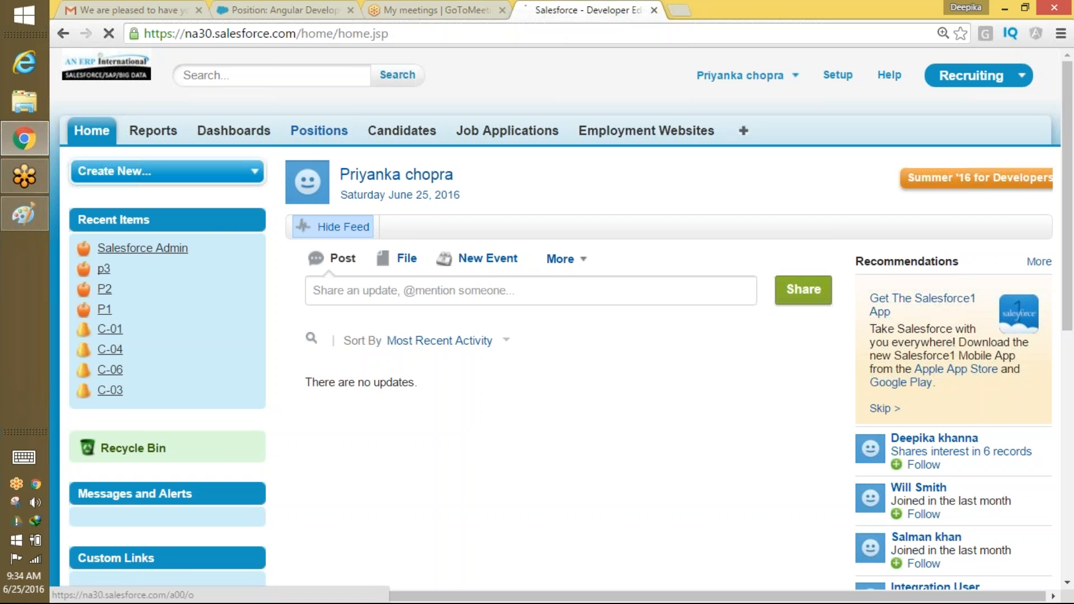
- Open the Vice President IT position from the All list view of positions and go to its Approval History
left_click(319, 130)
left_click(386, 227)
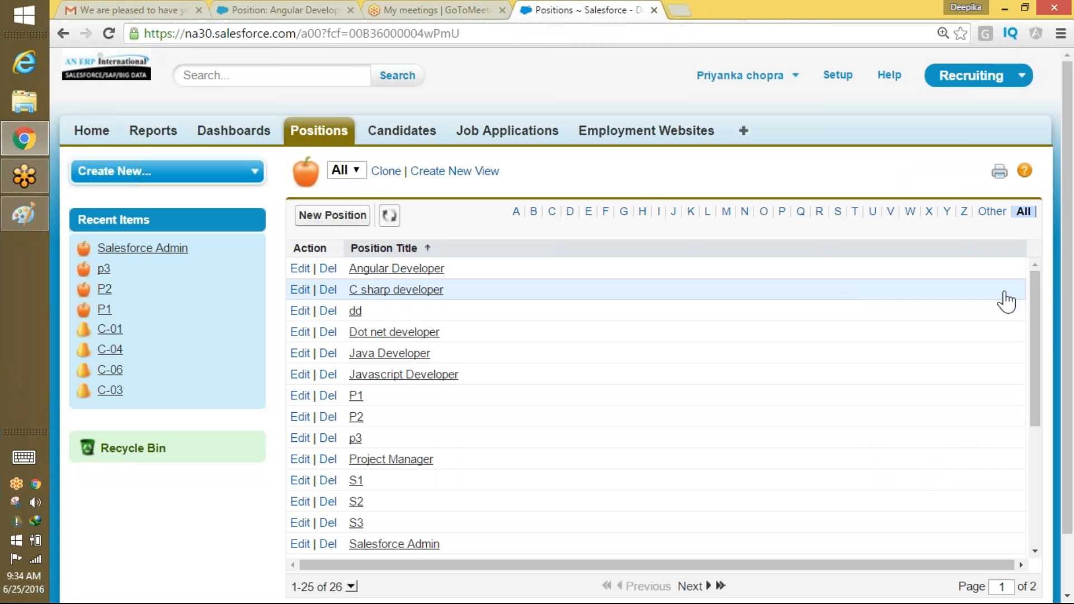
left_click_drag(1035, 336, 1030, 486)
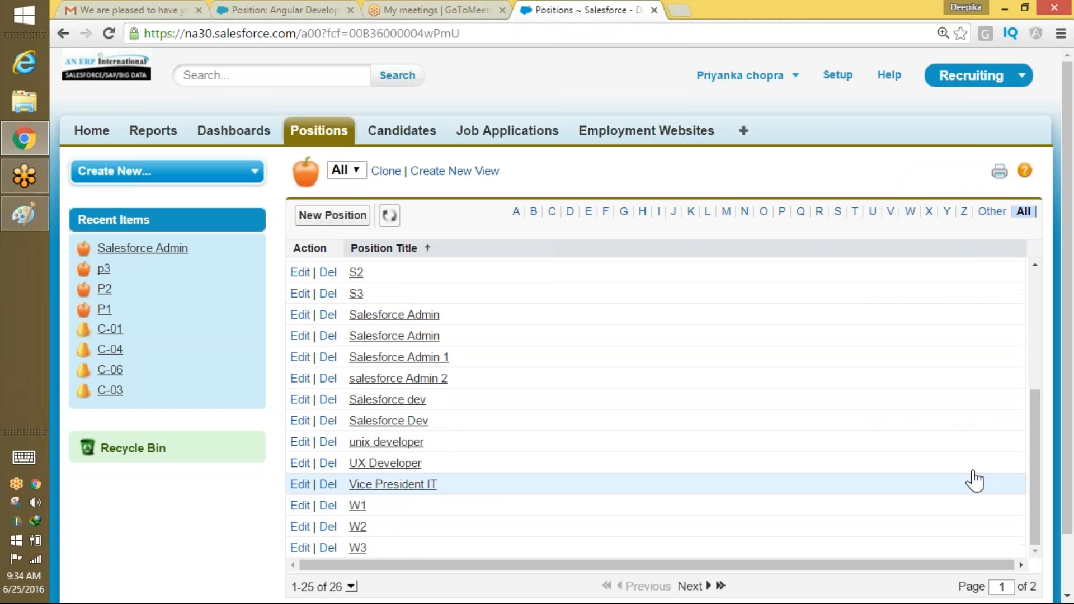
left_click(424, 486)
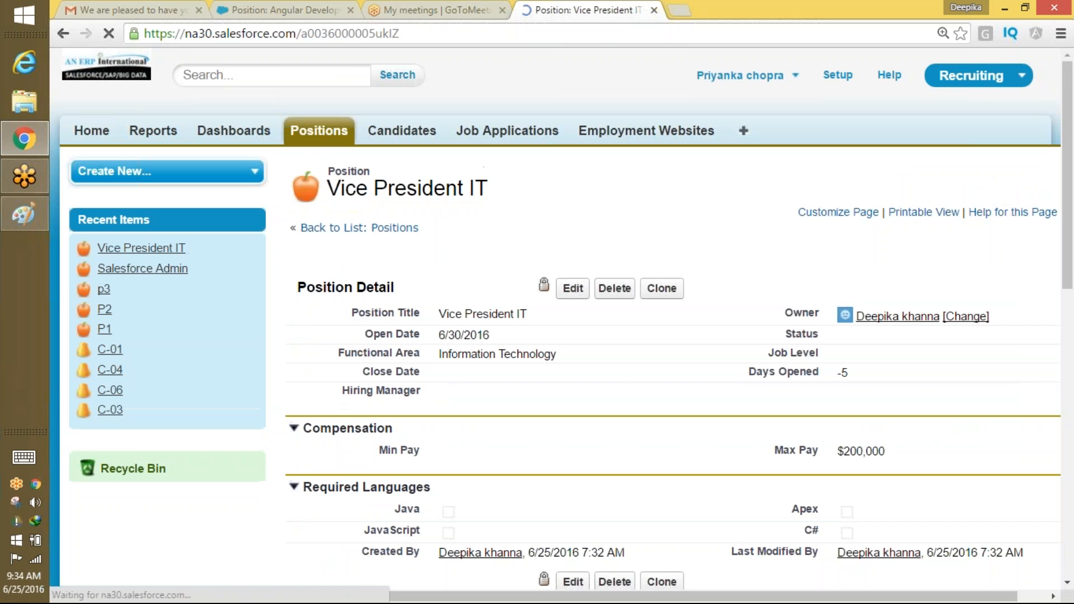
scroll(1048, 369, "down", 12)
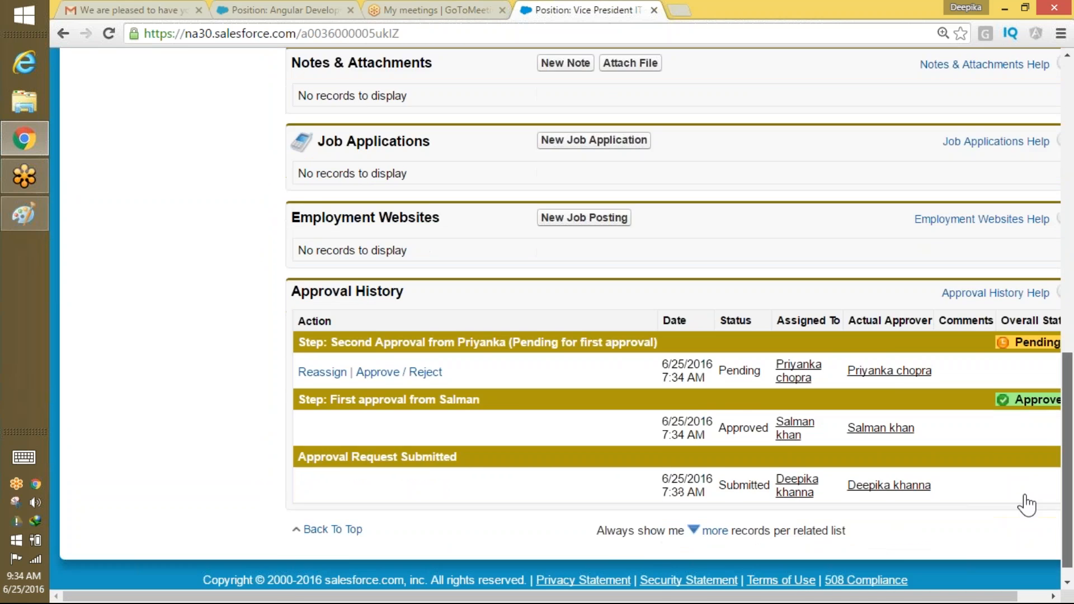
- Approve the pending second approval request for the Vice President IT position and check its Approval History
left_click_drag(1025, 496, 1071, 133)
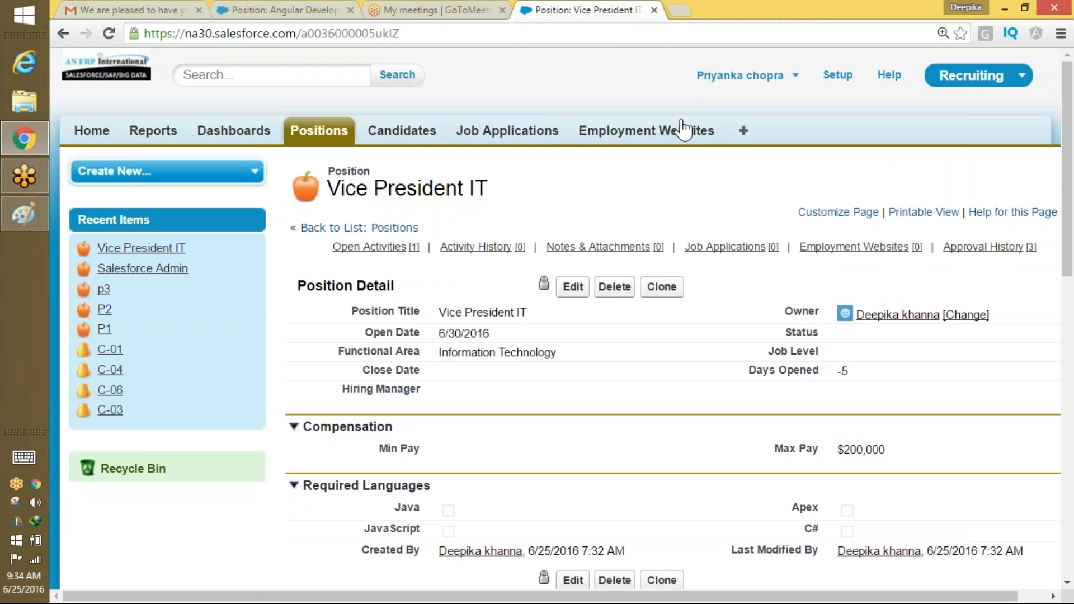
left_click_drag(1071, 193, 988, 528)
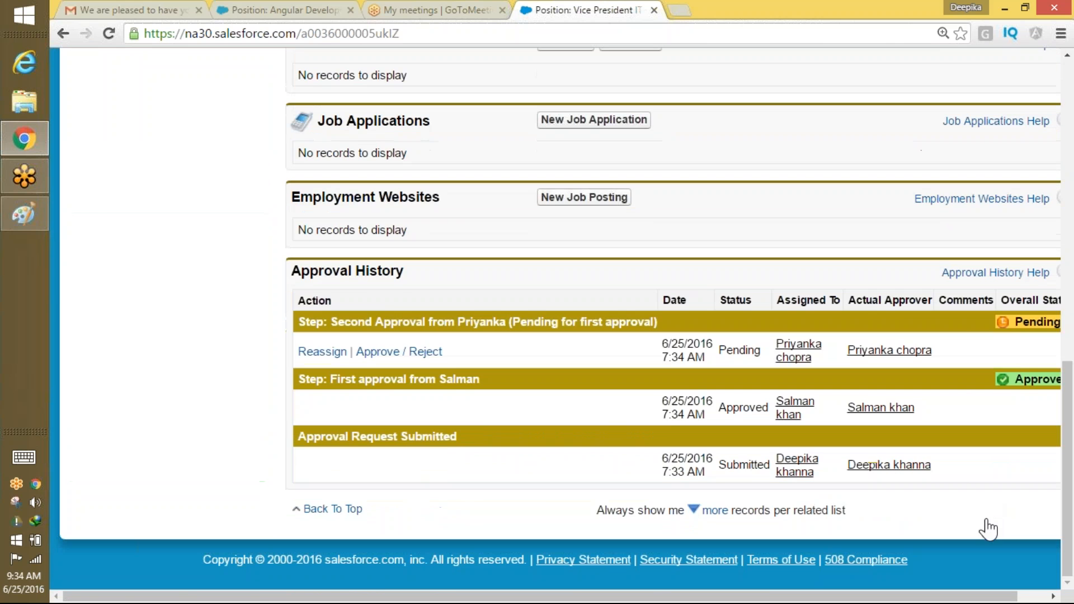
left_click(399, 352)
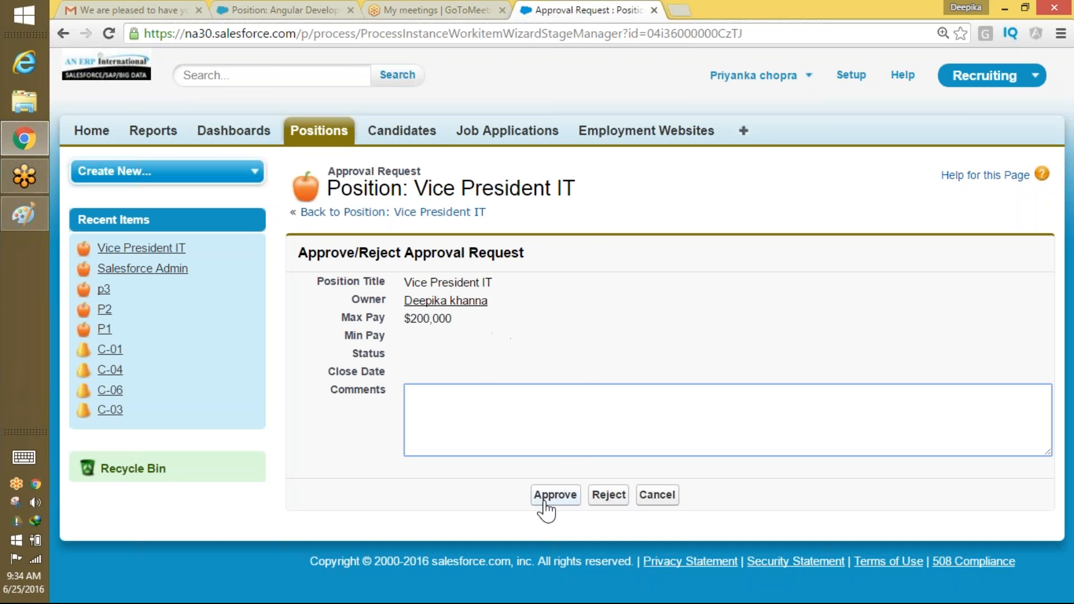
left_click(551, 498)
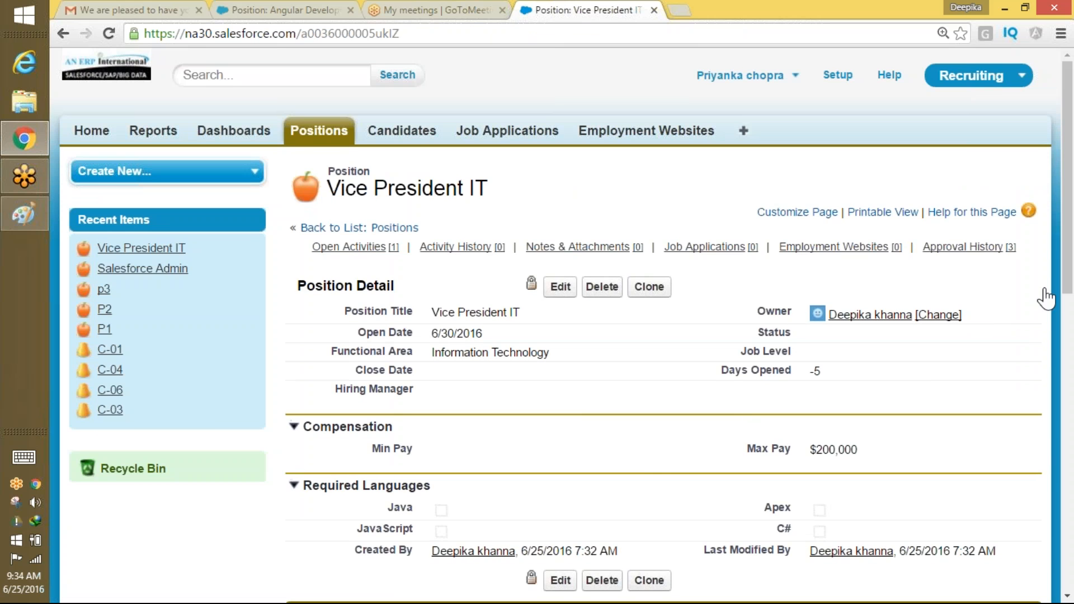
scroll(1045, 298, "down", 10)
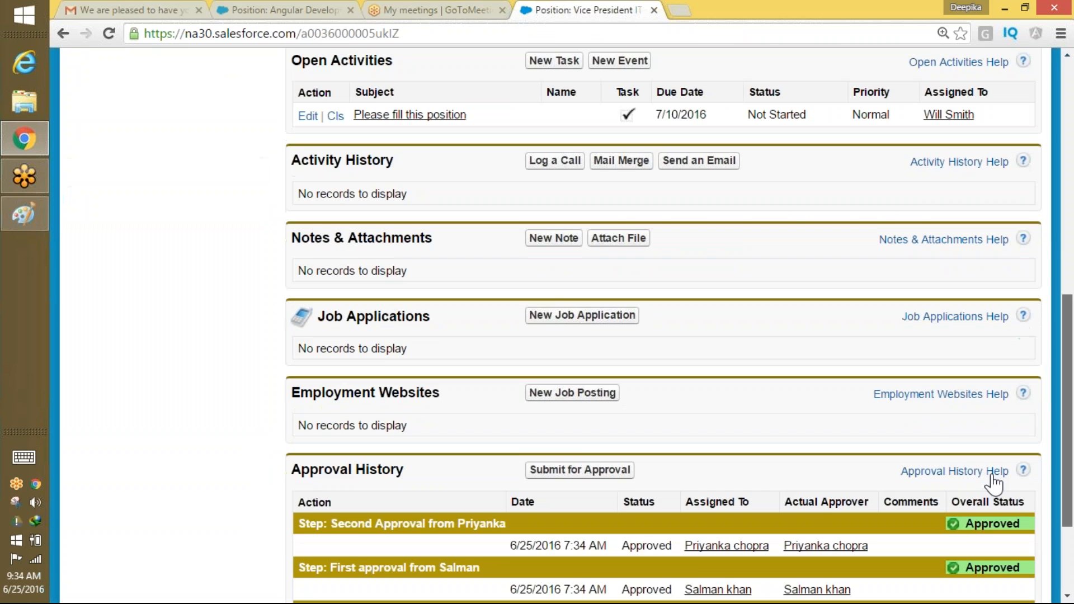
scroll(989, 492, "down", 3)
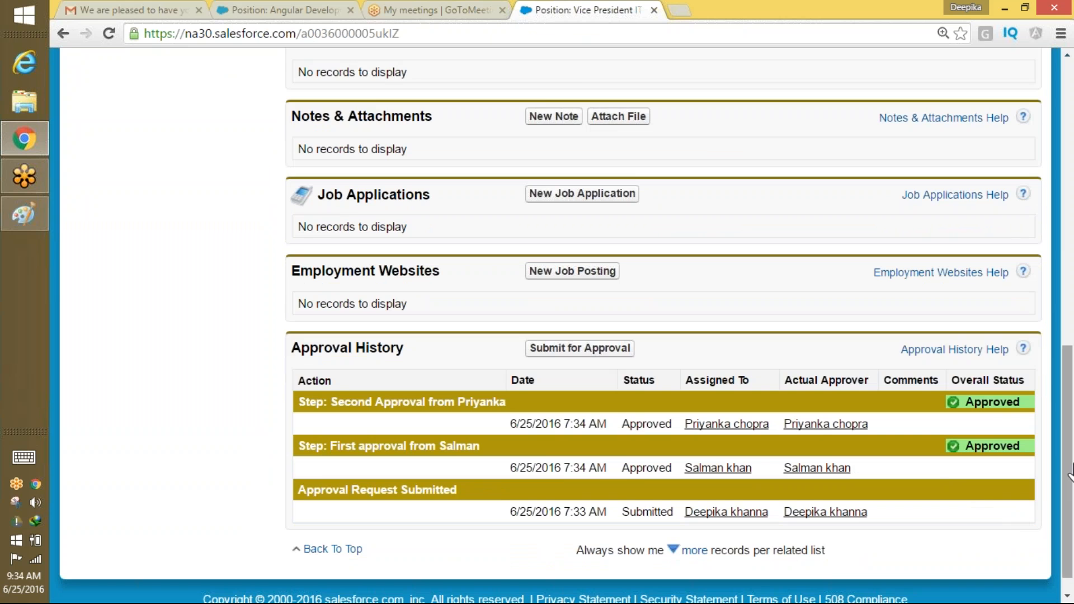
scroll(1070, 472, "up", 15)
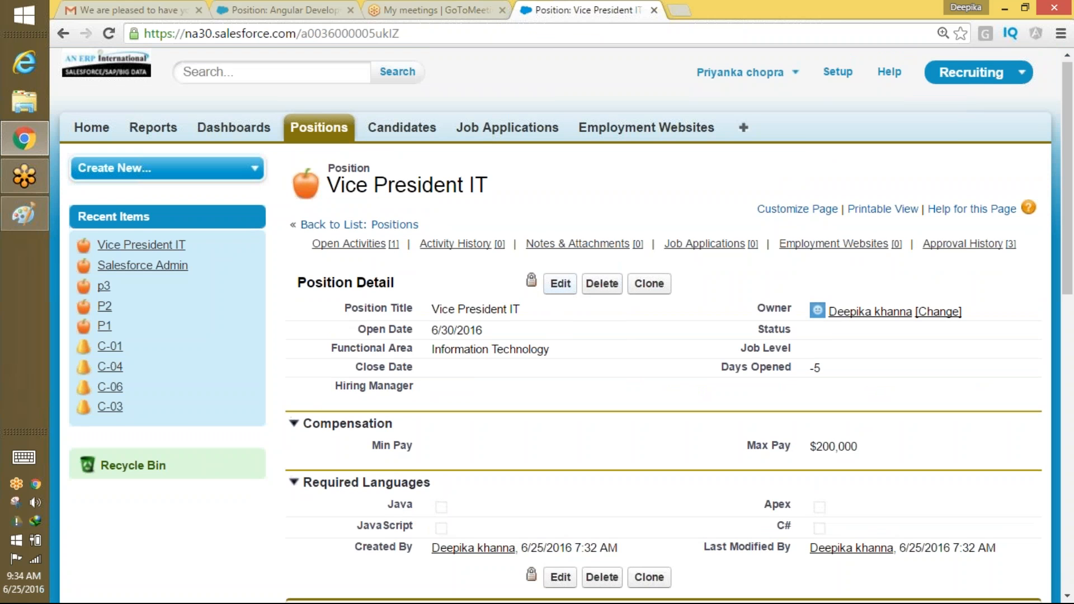
- Log out and log back in with the original submitter's saved username
left_click(805, 73)
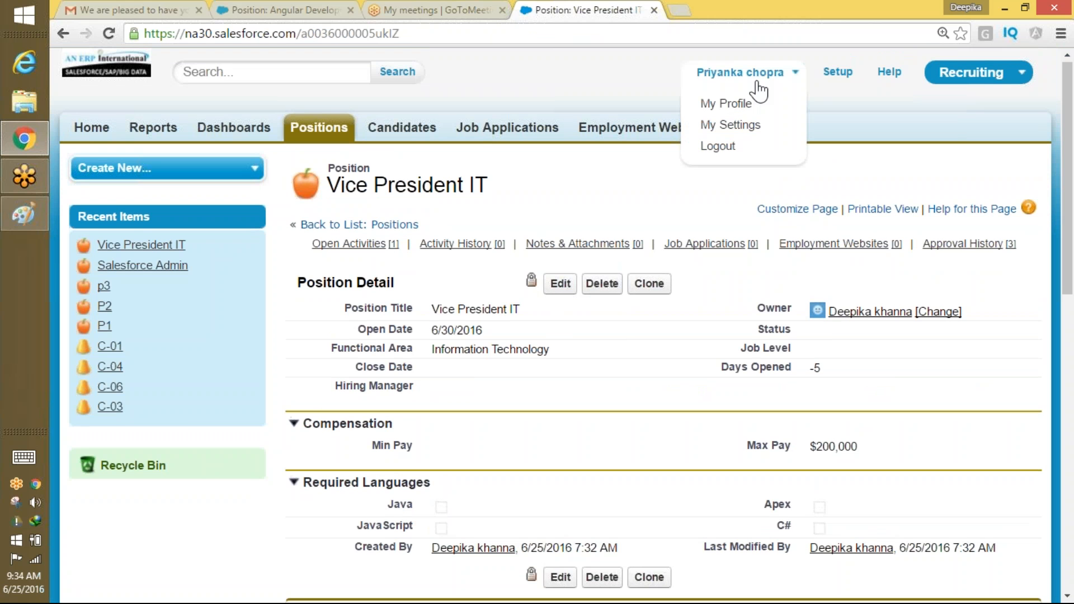
left_click(723, 152)
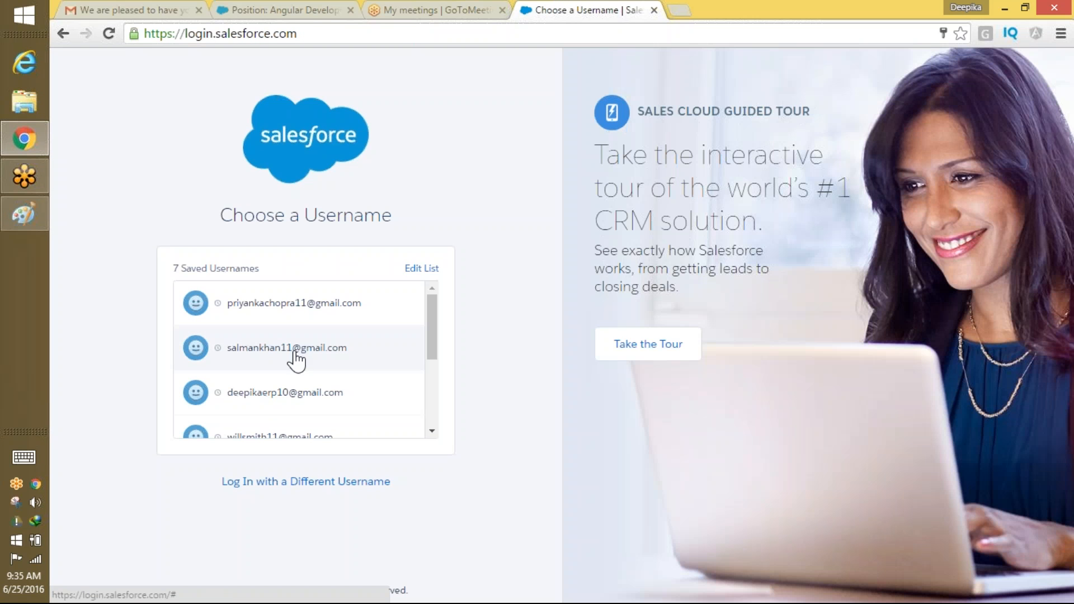
left_click(290, 393)
left_click(328, 369)
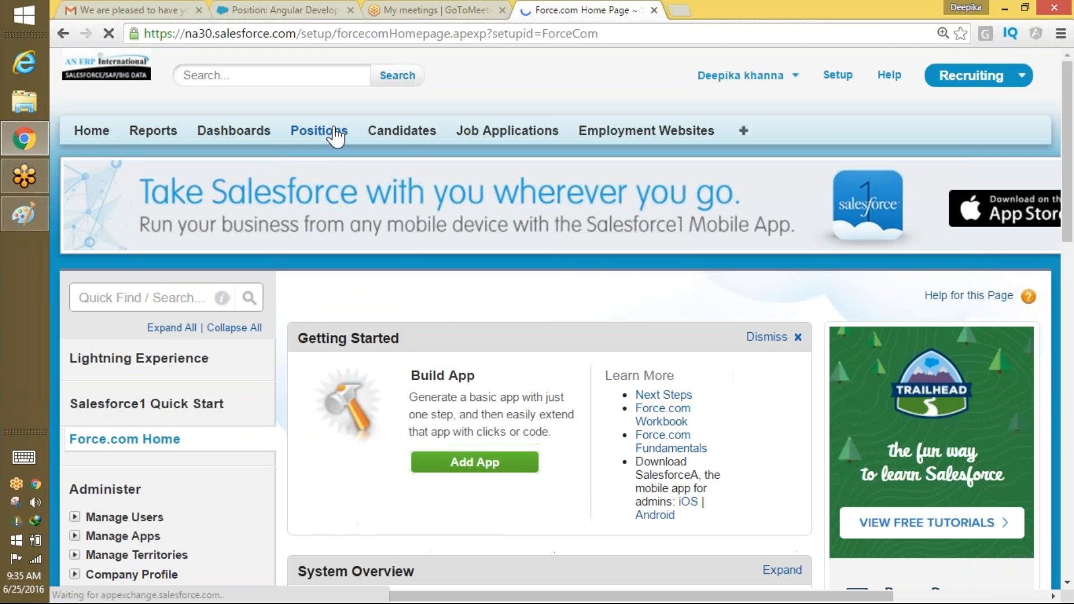
- Start a new position record with the IT record type
left_click(329, 139)
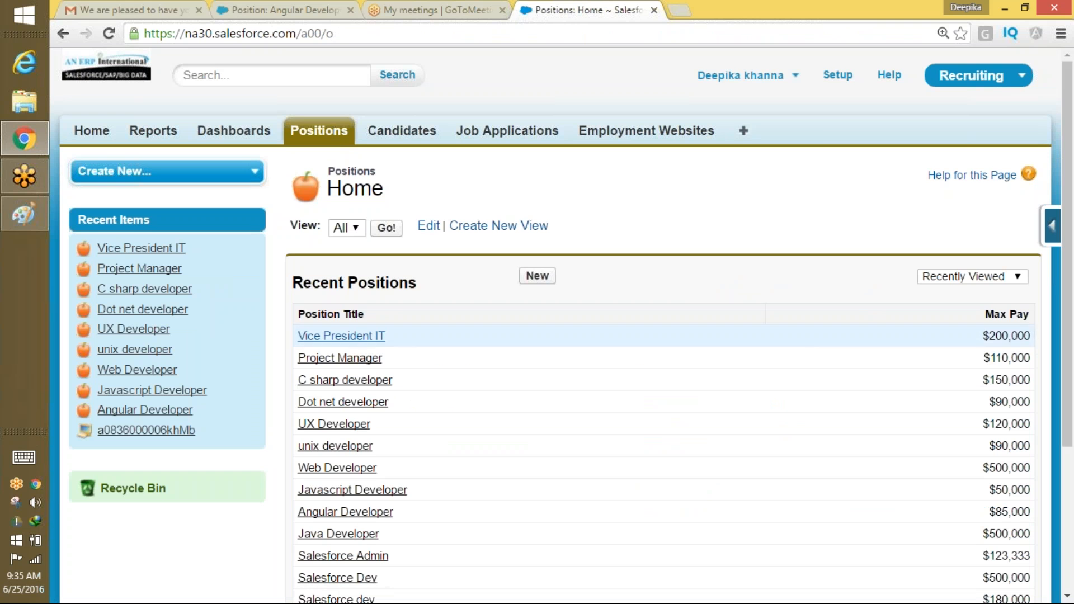
left_click(537, 275)
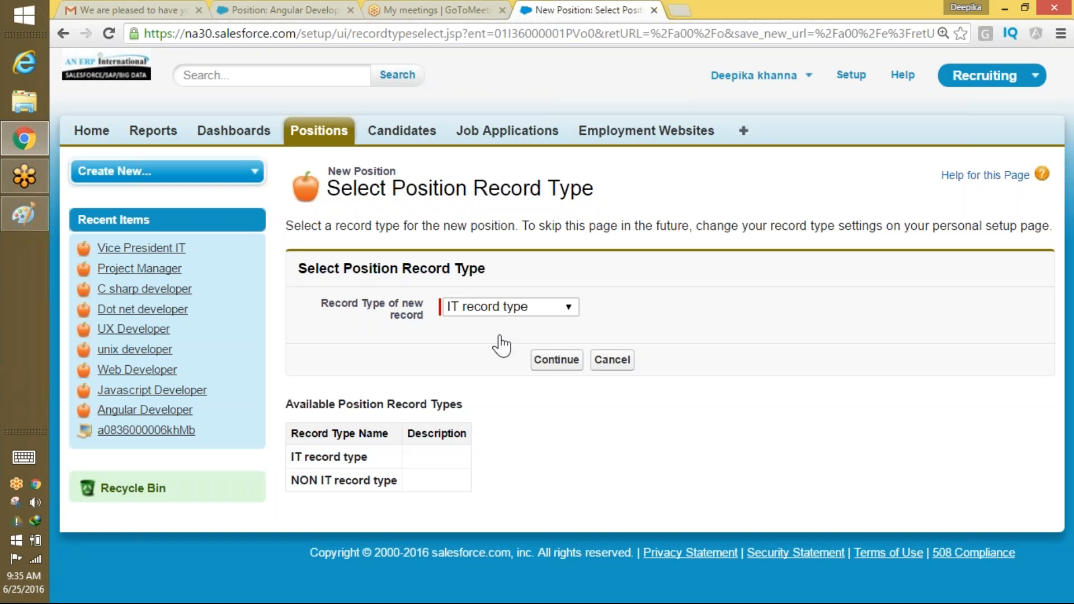
left_click(514, 308)
left_click(512, 324)
left_click(556, 359)
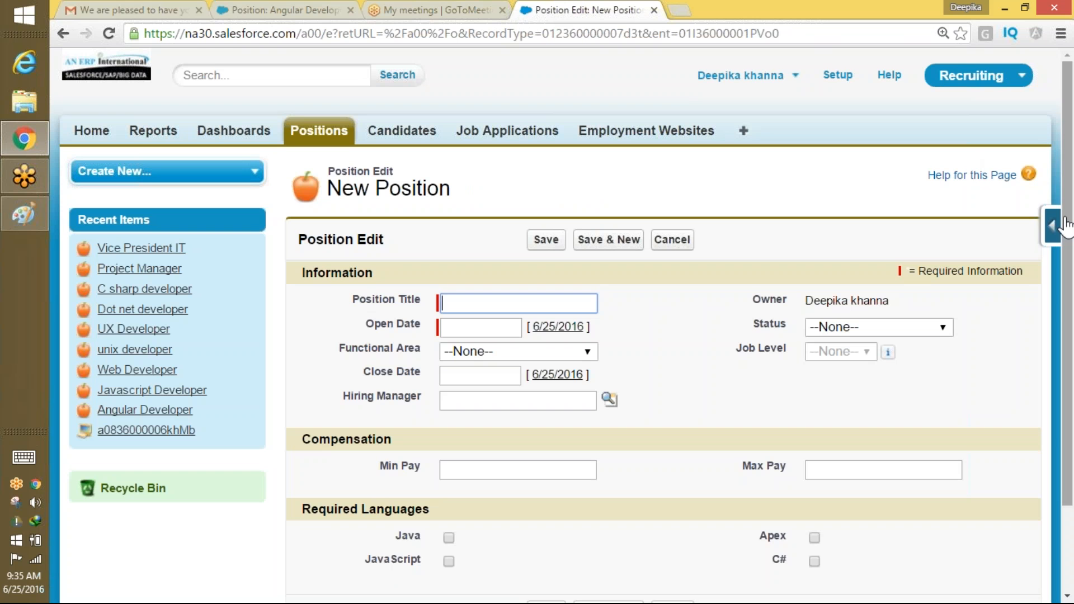
left_click(600, 5)
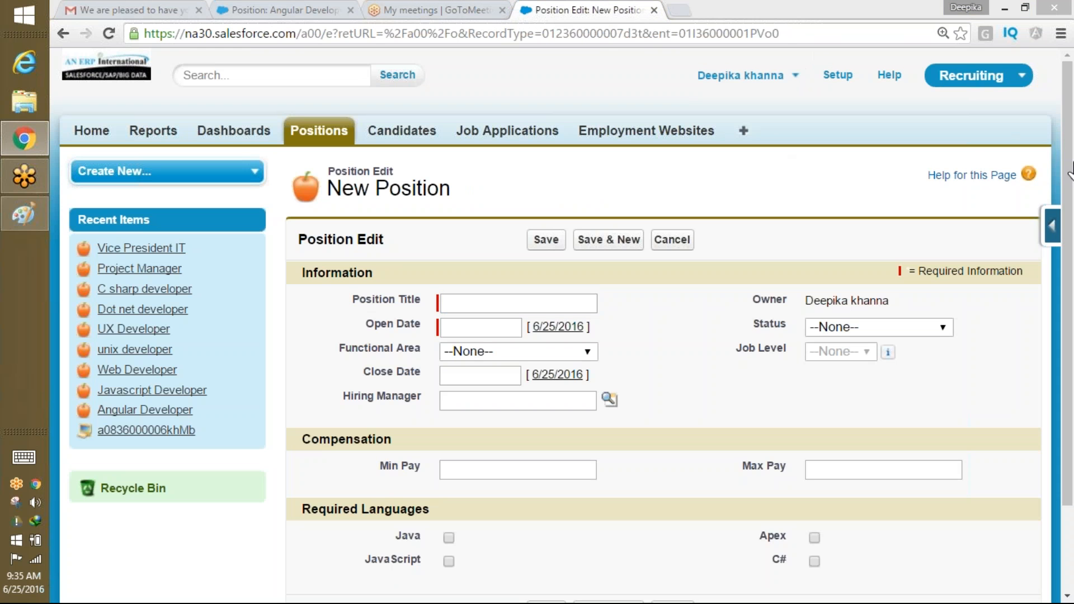
left_click_drag(1069, 164, 1069, 164)
left_click(518, 302)
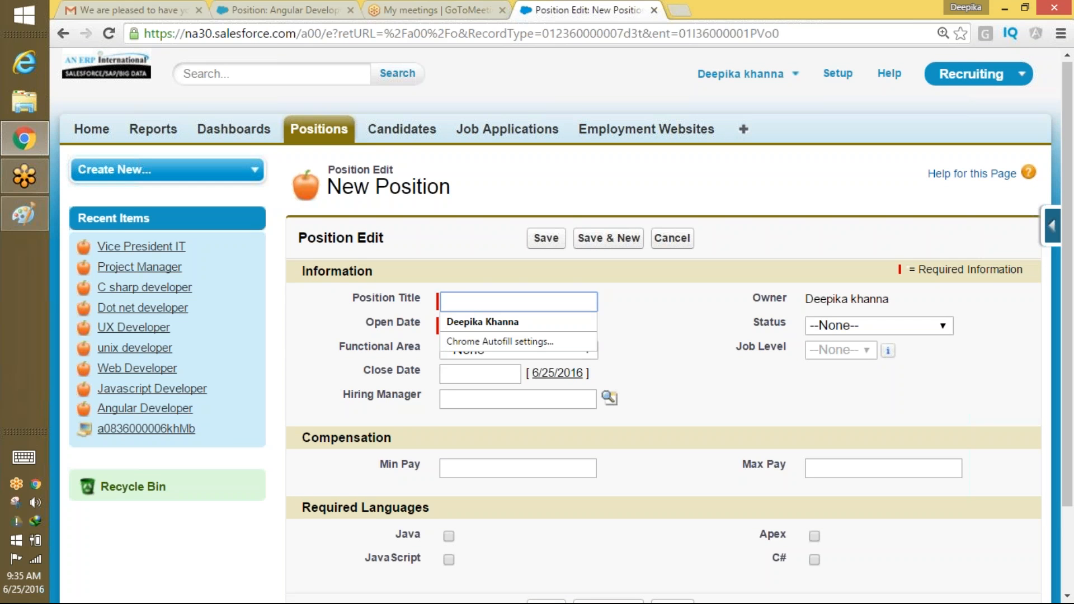
type("zd")
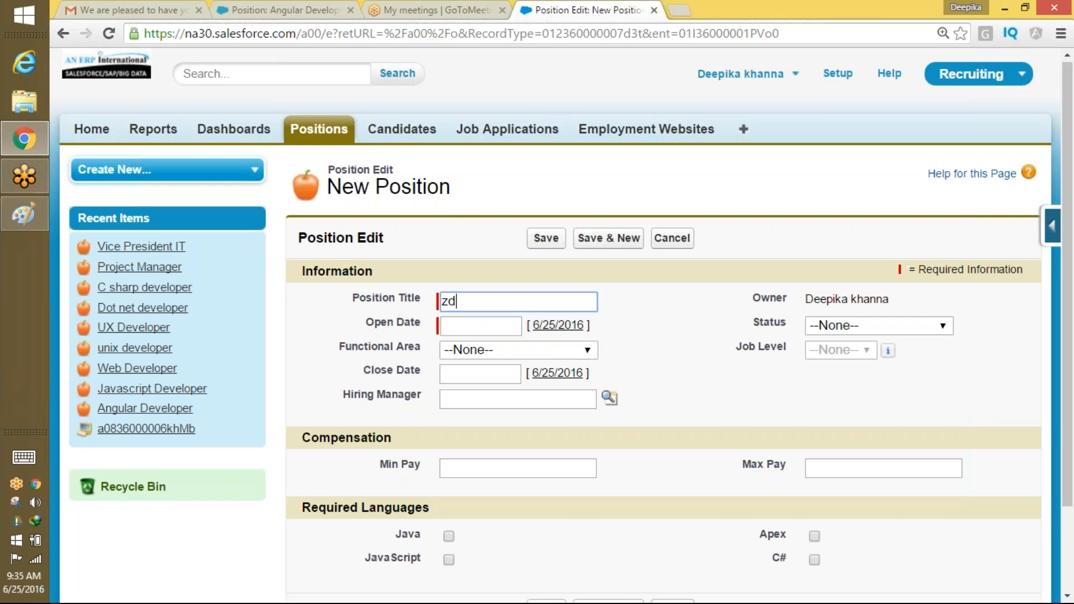
key("Return")
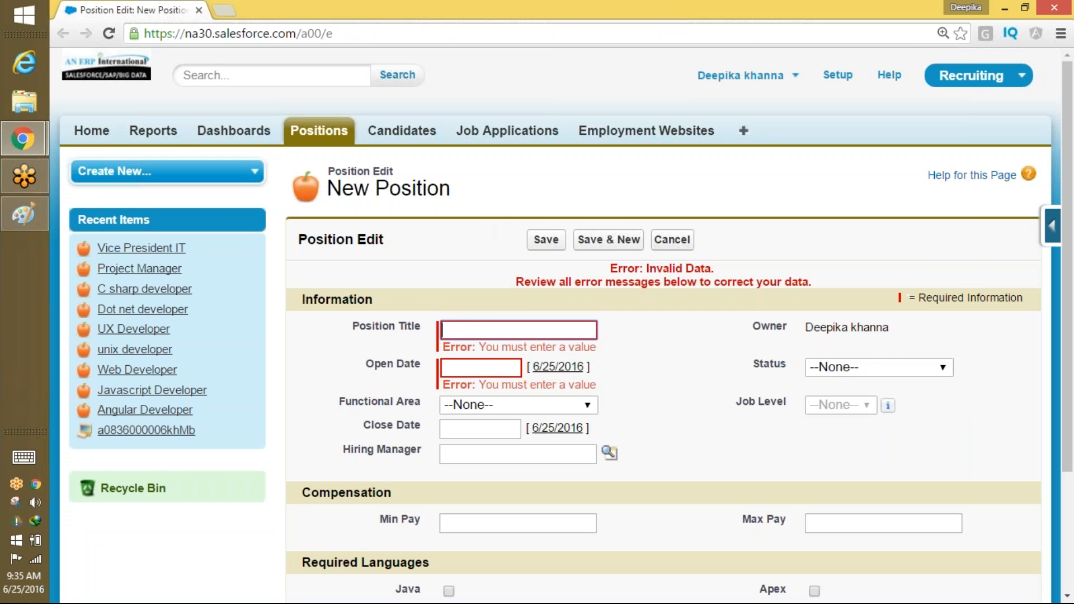
- Enter Product manager as the new position's title and set its open date to 6/29/2016
type("Pr")
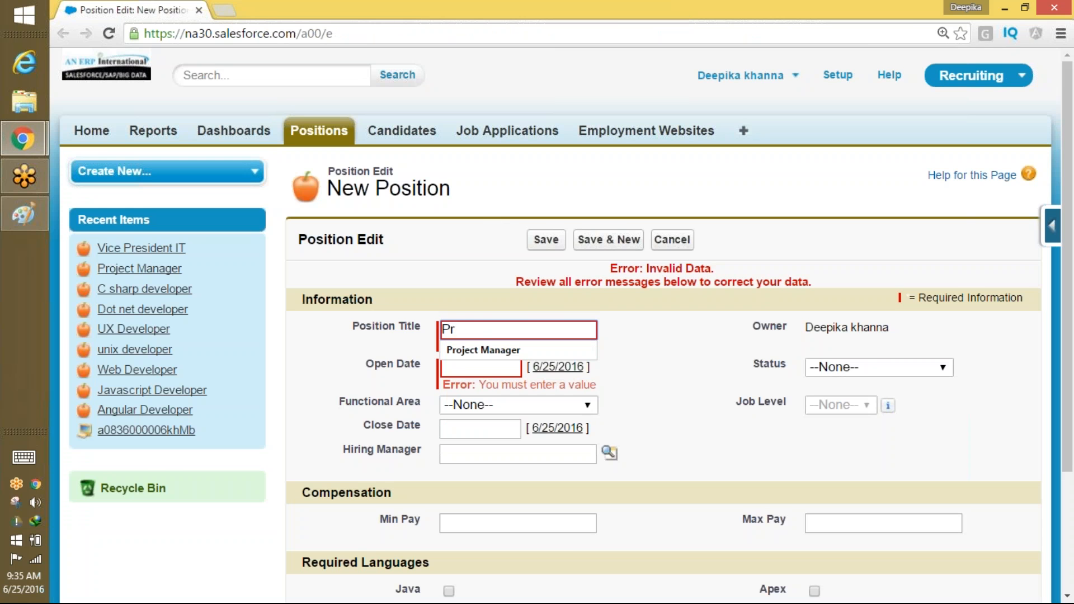
type("oduct manager")
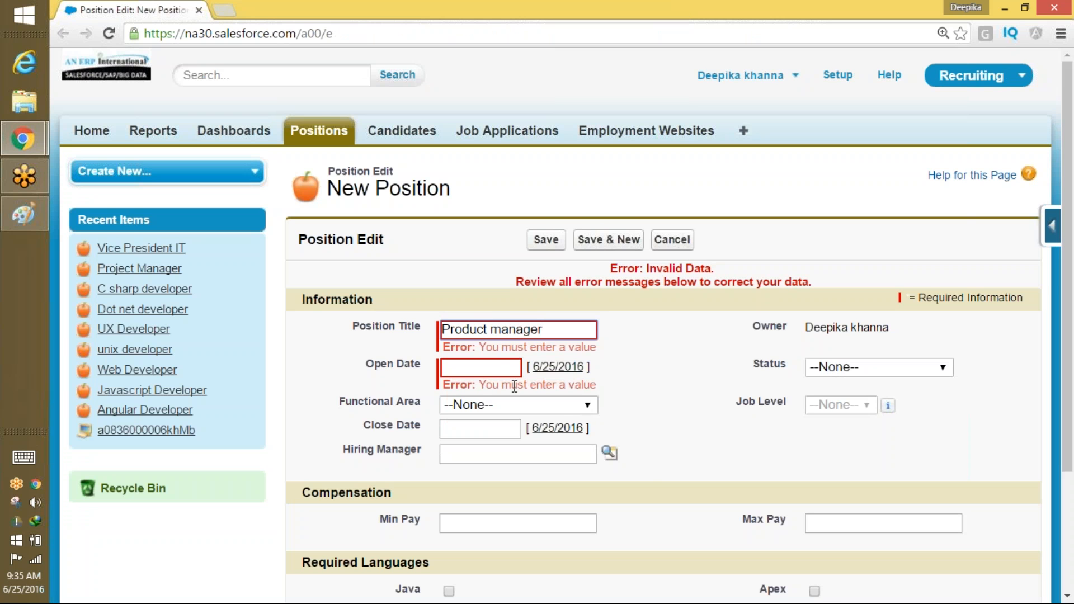
left_click(501, 365)
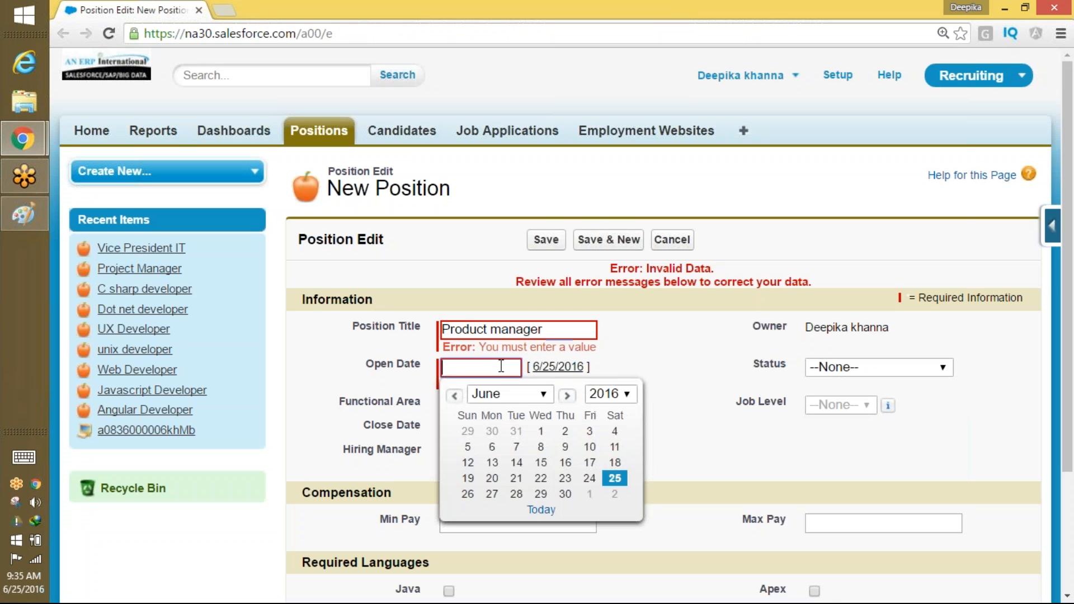
left_click(540, 494)
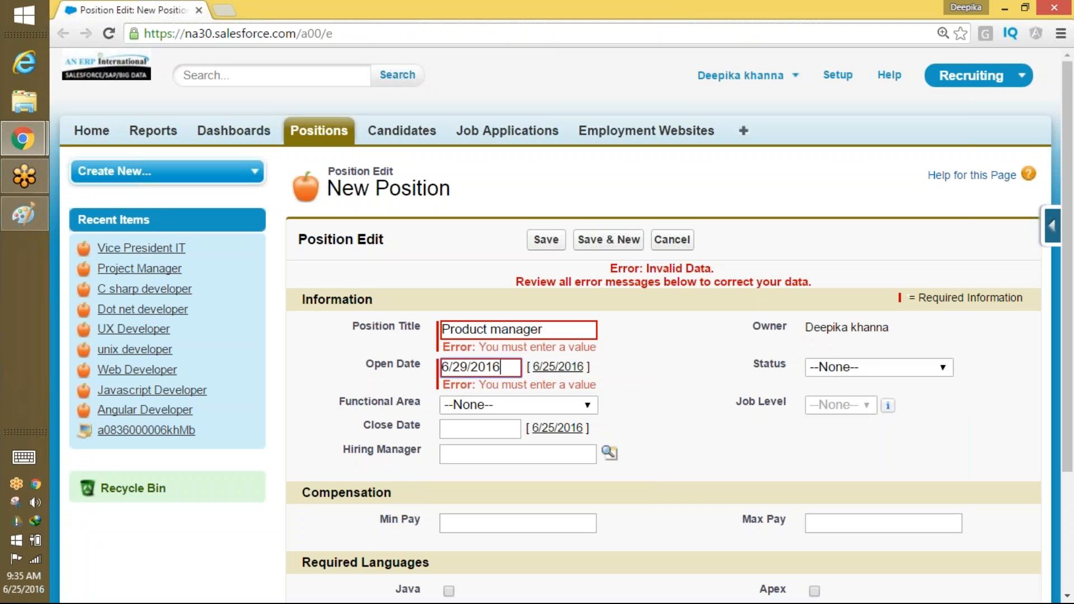
- Set the position's maximum pay to 250000 and minimum pay to 180000, and save the record
scroll(1035, 386, "down", 3)
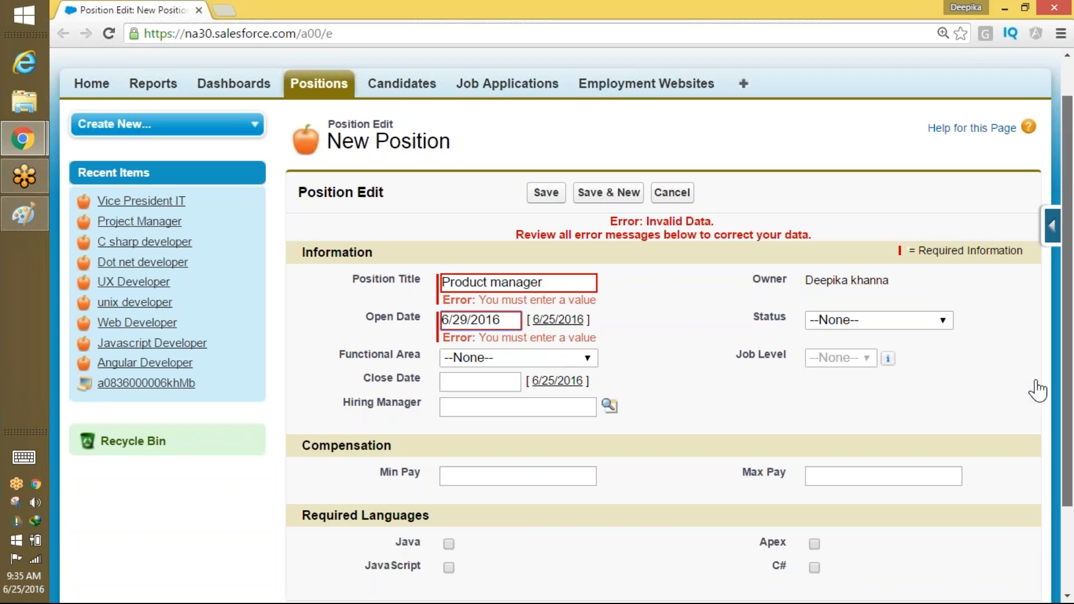
left_click(616, 381)
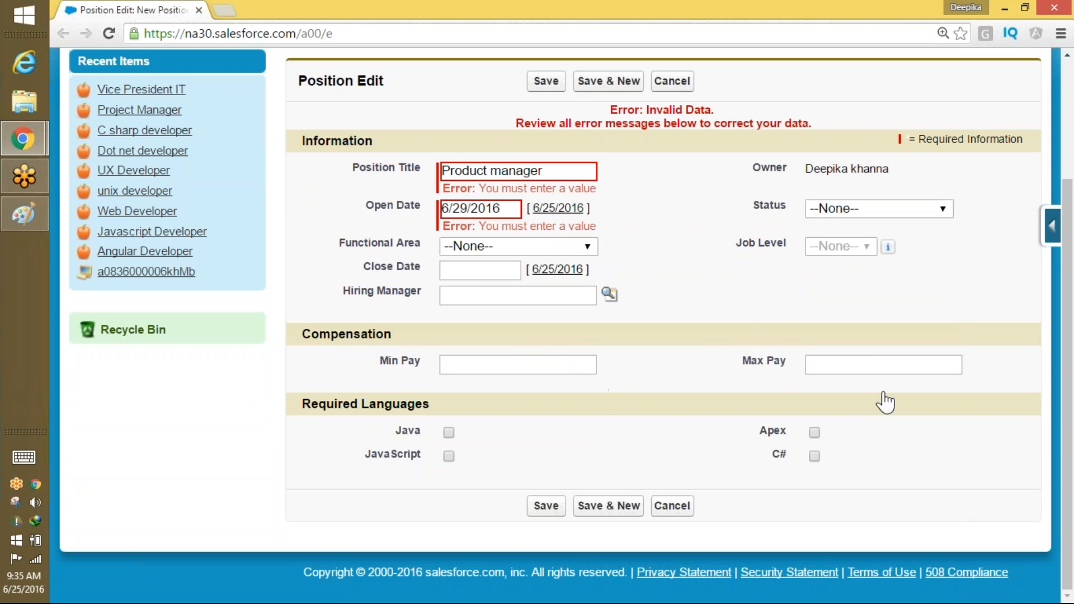
left_click(825, 366)
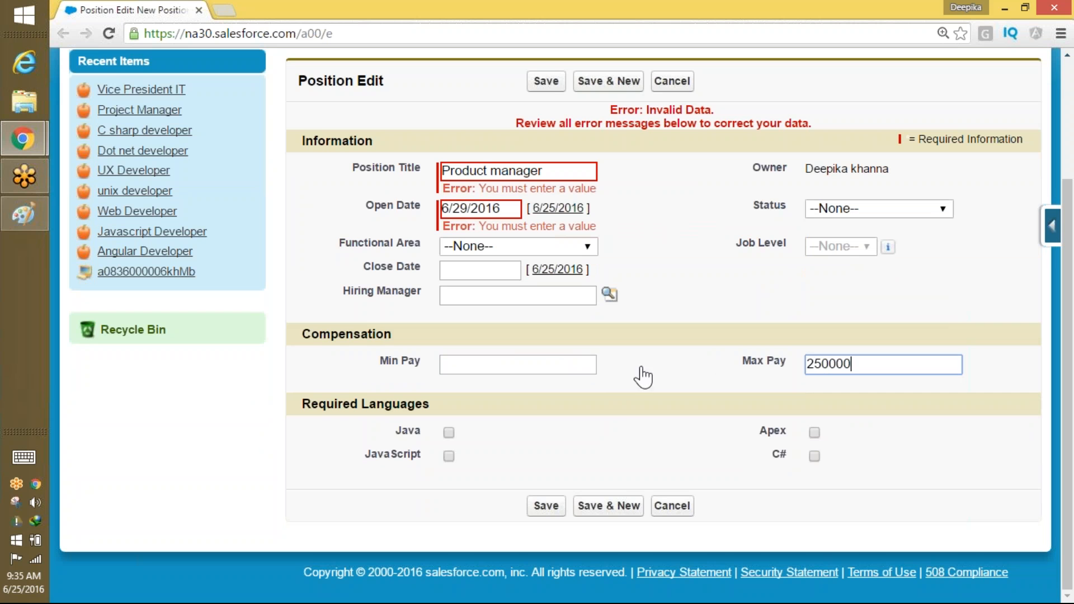
left_click(586, 364)
type("180000")
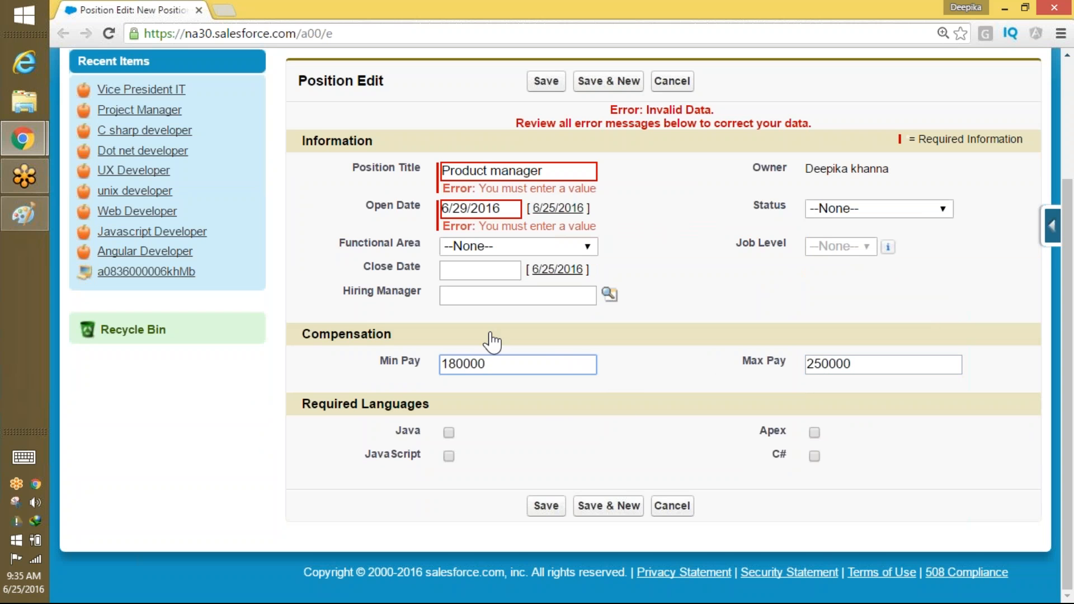
left_click(546, 505)
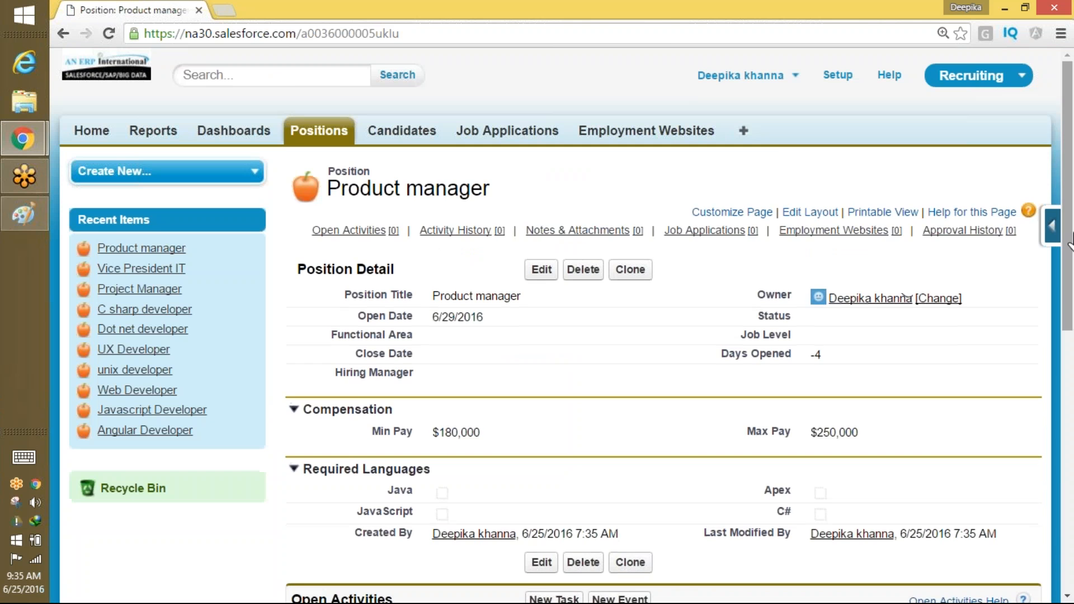
- Check the Product manager position's Approval History, and log back in with the fourth username in the saved list
scroll(1036, 388, "down", 10)
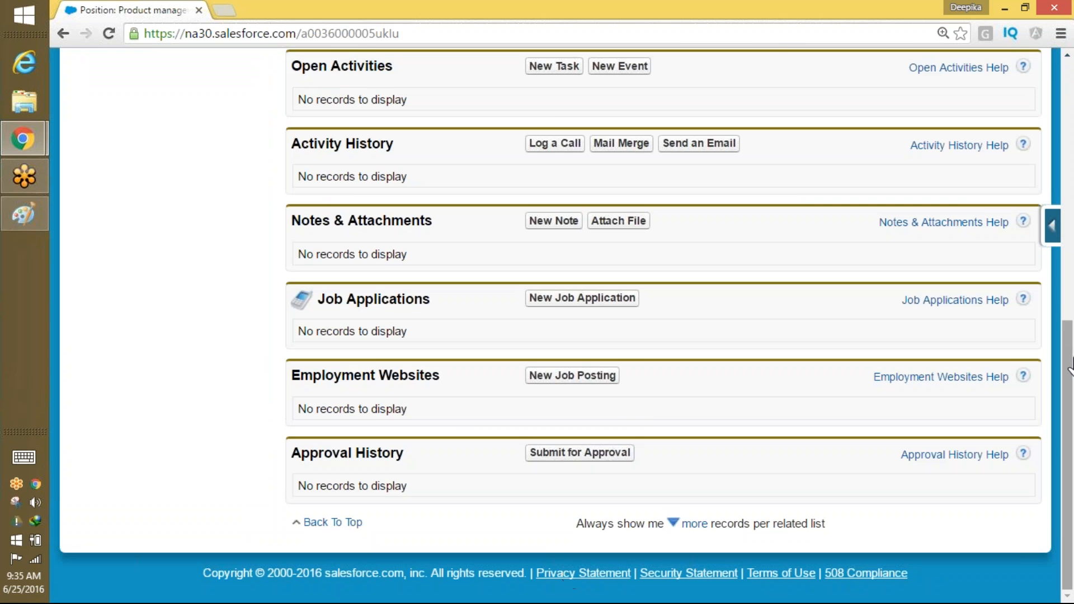
scroll(1068, 369, "up", 10)
left_click(789, 59)
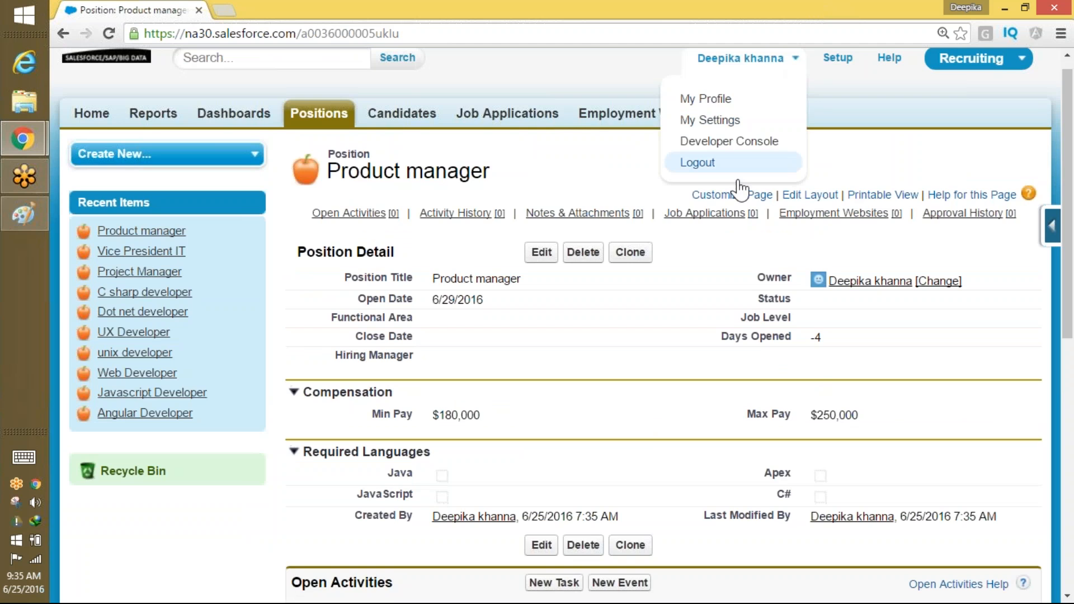
left_click(697, 158)
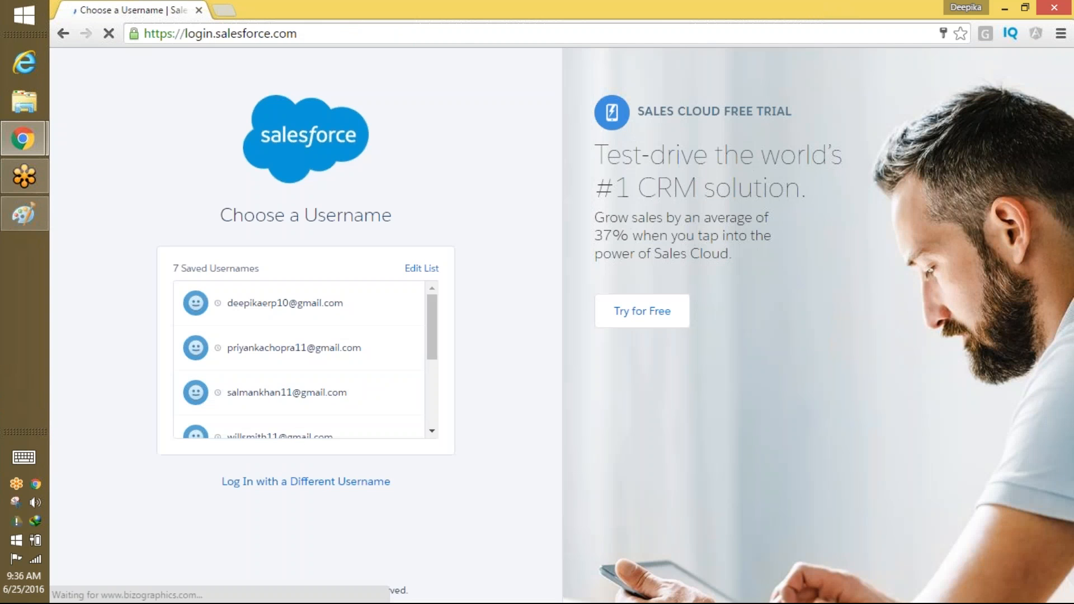
left_click_drag(293, 445, 304, 432)
left_click(324, 435)
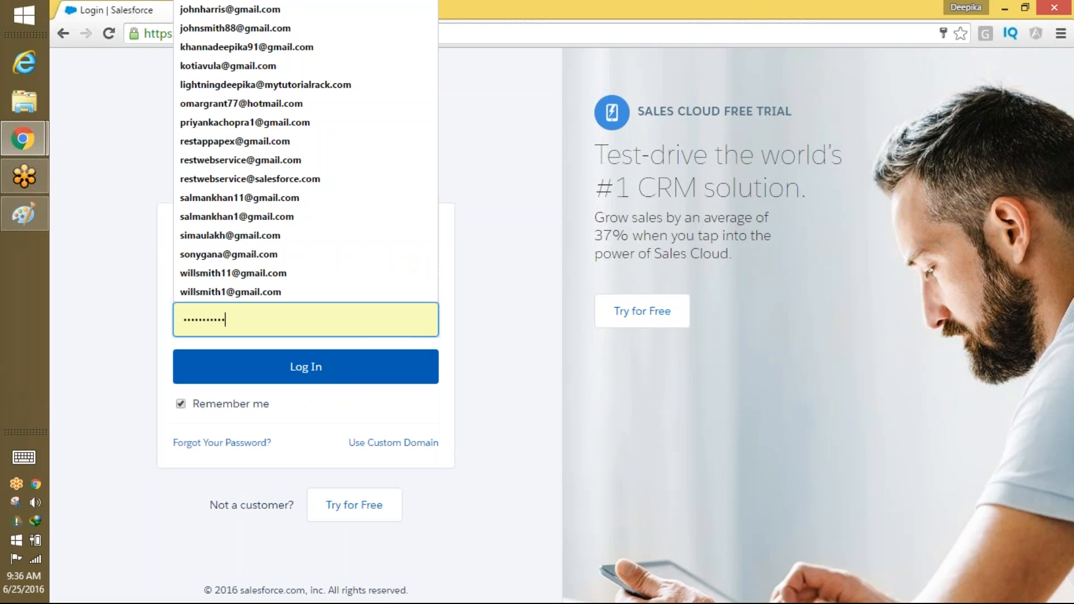
left_click(274, 273)
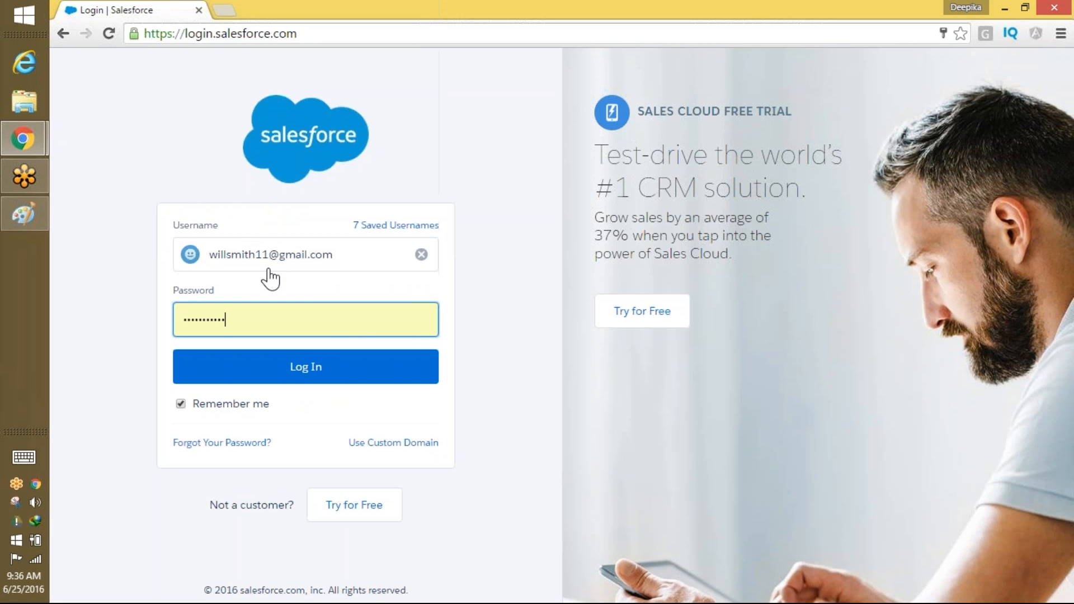
left_click(315, 355)
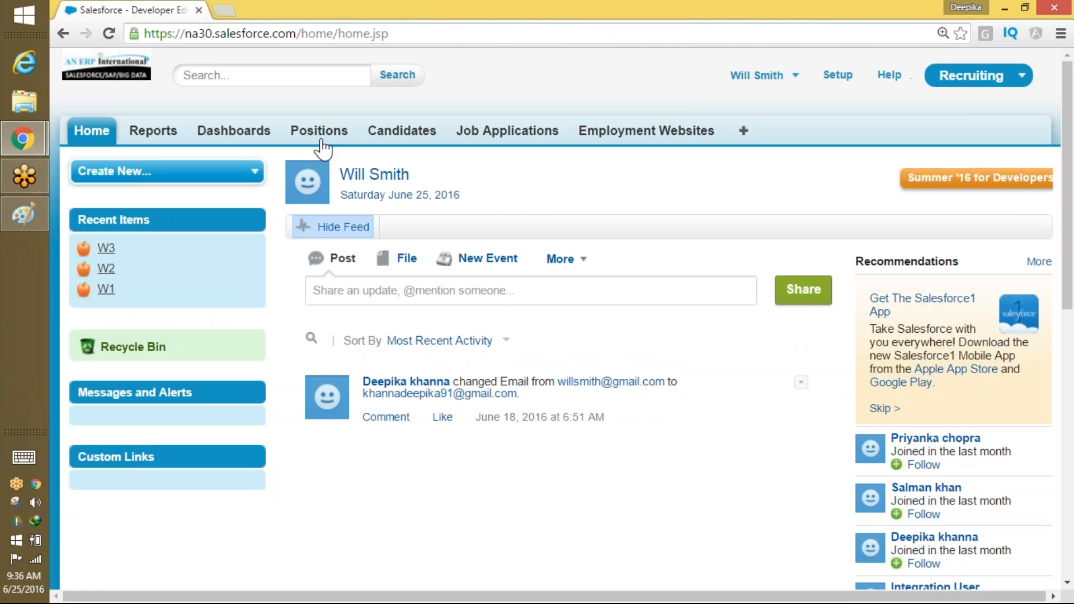
- Open the Product manager position from the All view of positions
left_click_drag(124, 134, 756, 134)
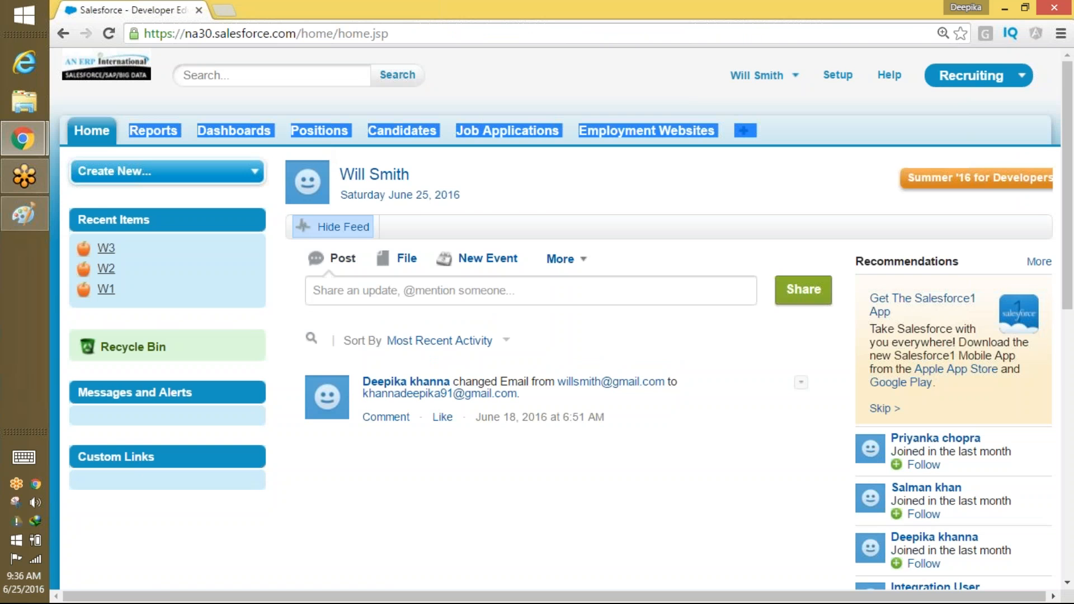
left_click(330, 134)
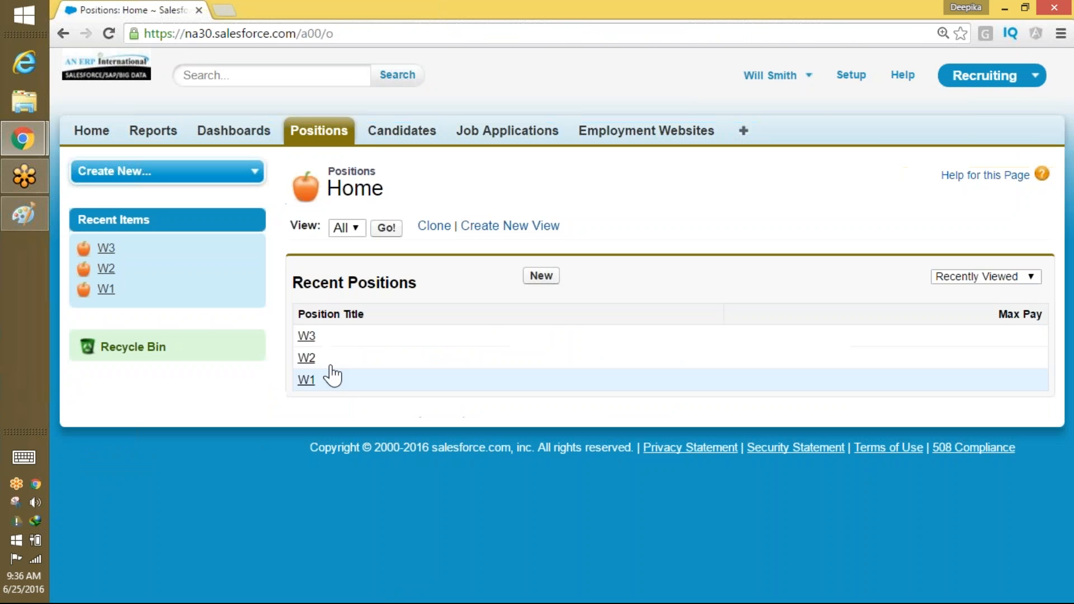
left_click(400, 227)
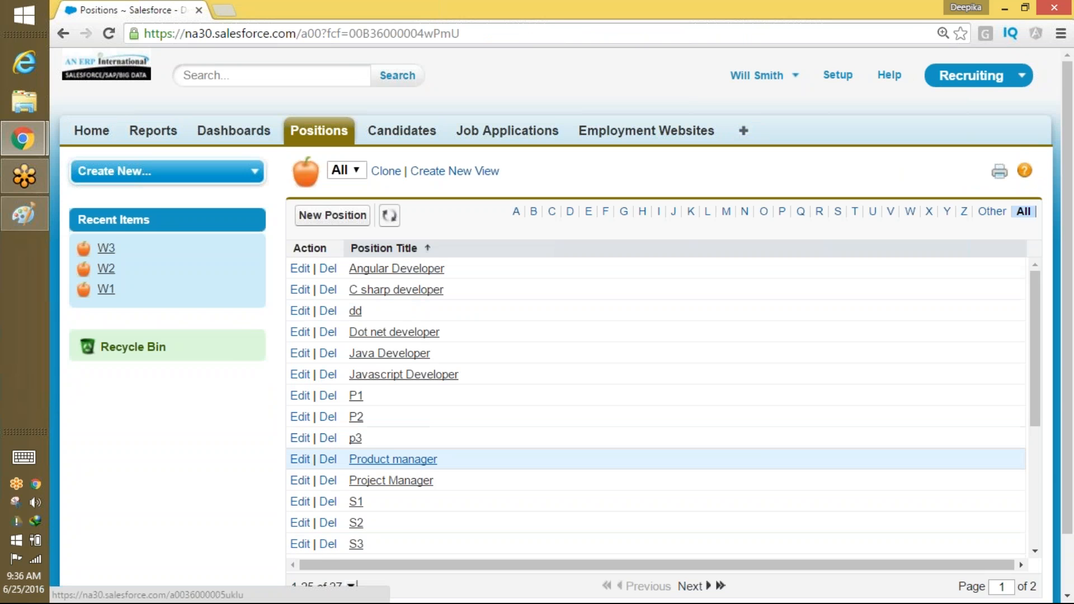
left_click(393, 459)
- Try to submit the Product manager position for approval and read the response about entry criteria and initial submitters
scroll(559, 308, "down", 10)
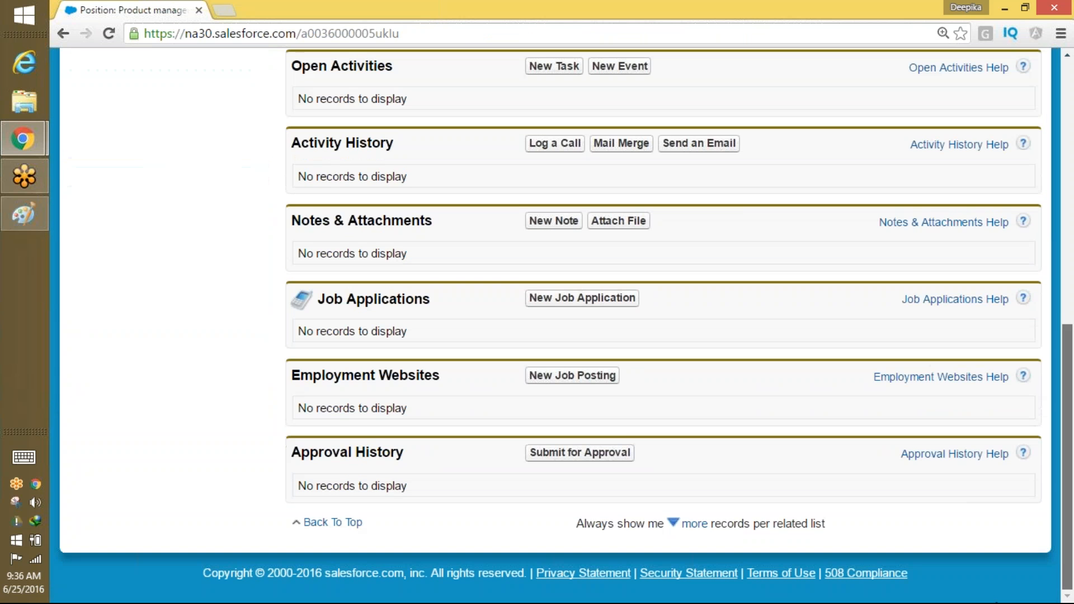
left_click(620, 452)
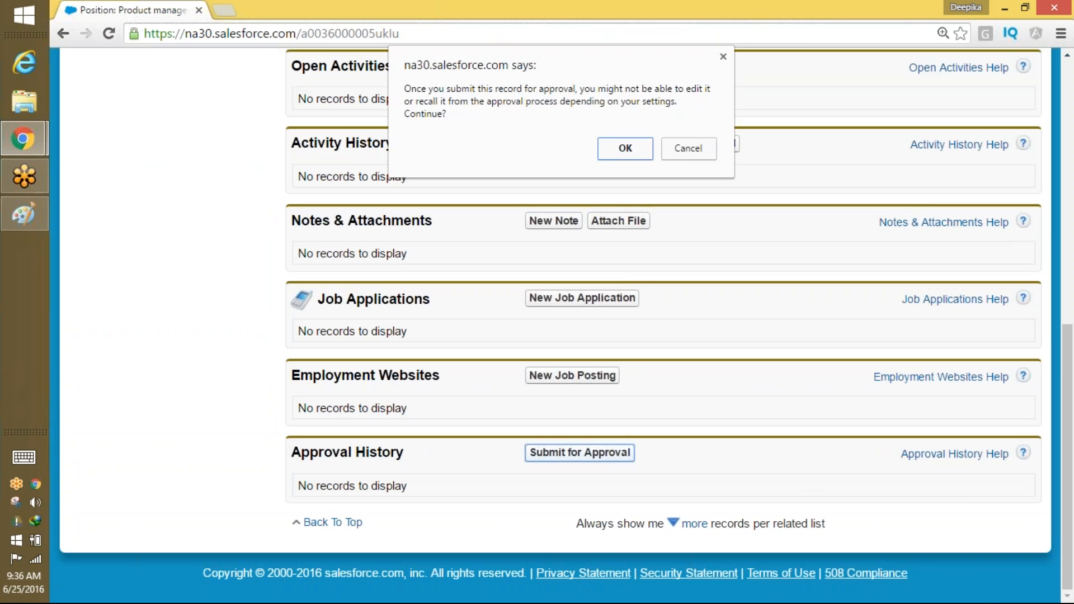
left_click(615, 147)
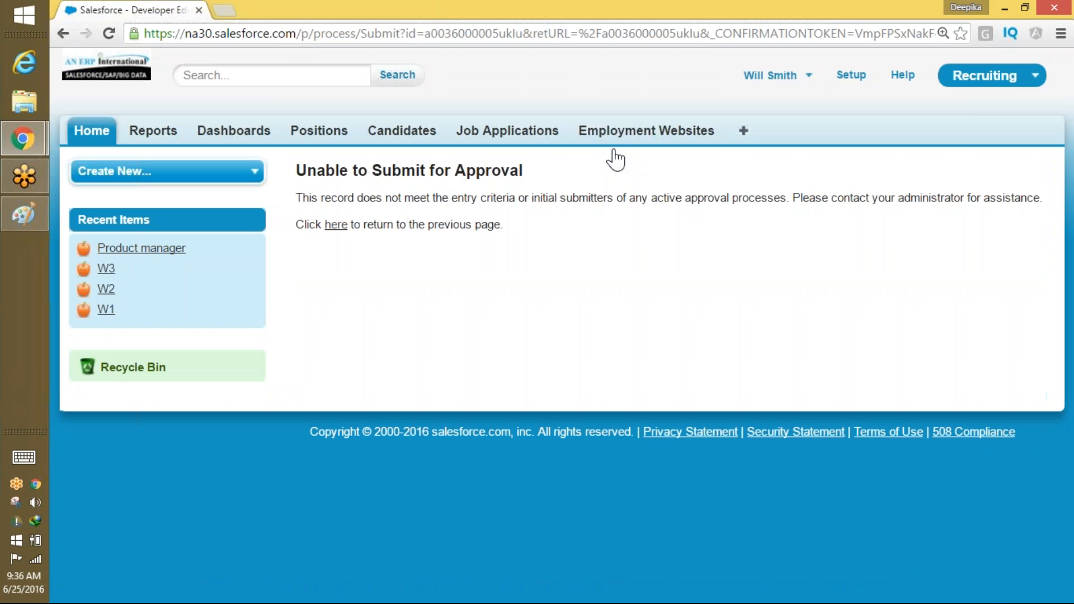
left_click_drag(297, 168, 619, 193)
double_click(588, 197)
left_click_drag(529, 197, 589, 197)
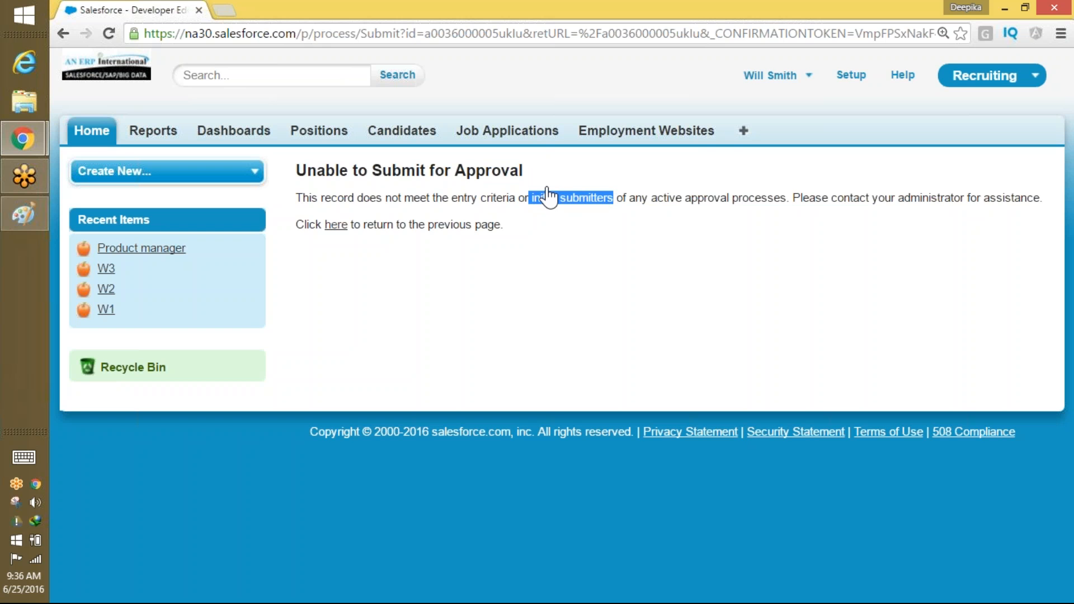
- Reopen the Product manager position from the recent positions and check its owner and details
left_click(783, 79)
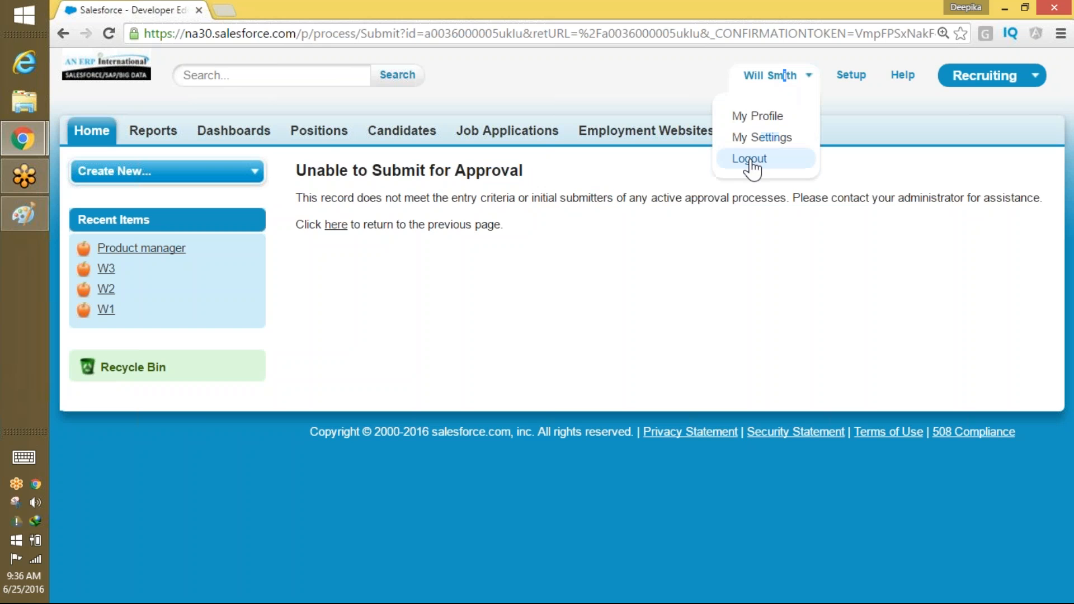
left_click(319, 134)
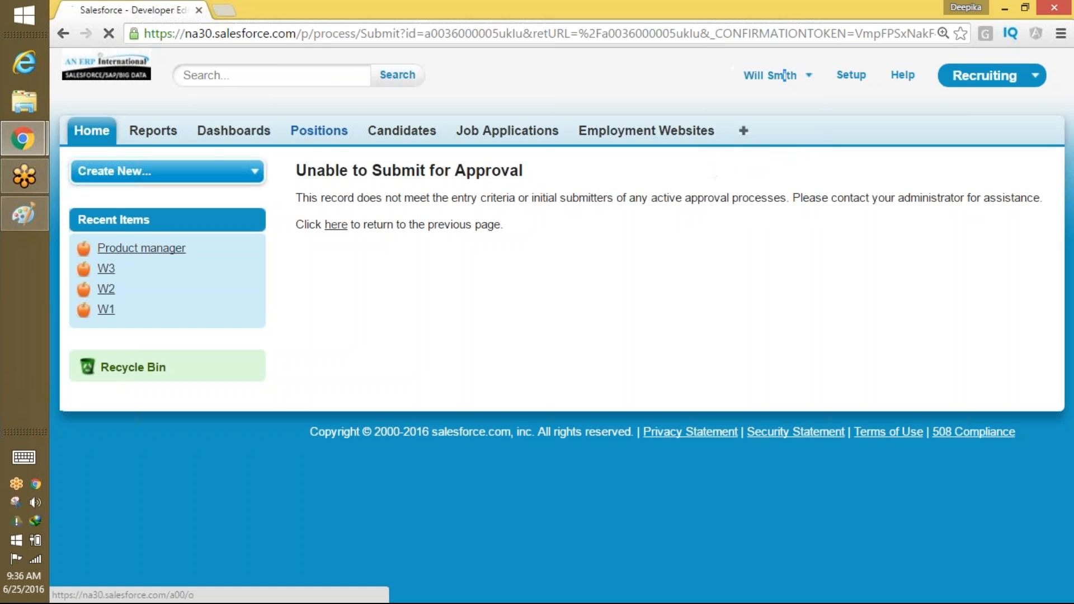
left_click(342, 336)
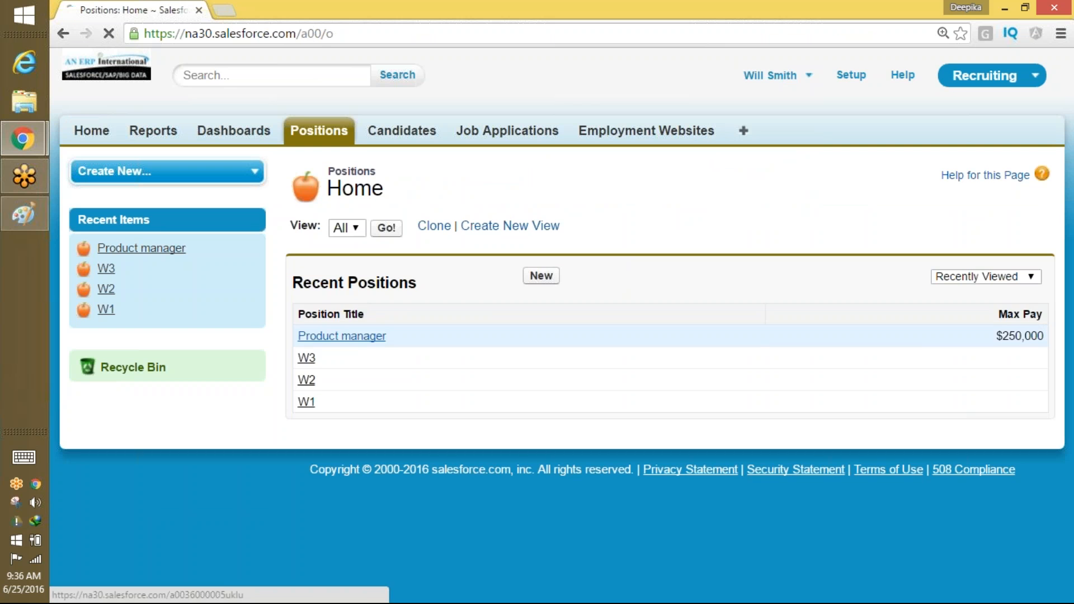
left_click_drag(985, 319, 837, 314)
- Log out and log back in as the Product manager position's owner, using the second saved username
left_click(761, 75)
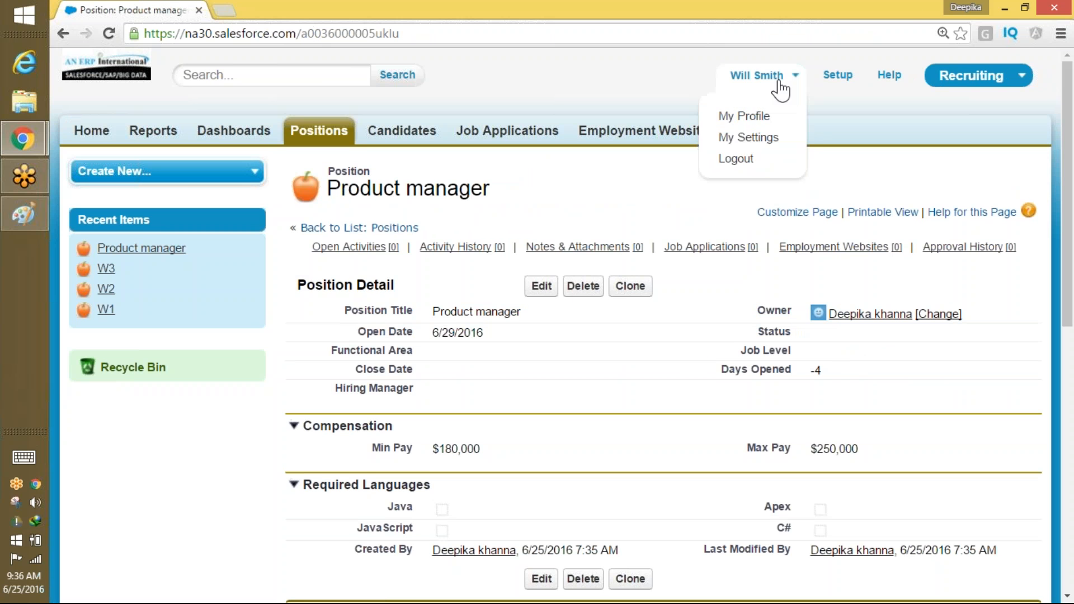
left_click(737, 159)
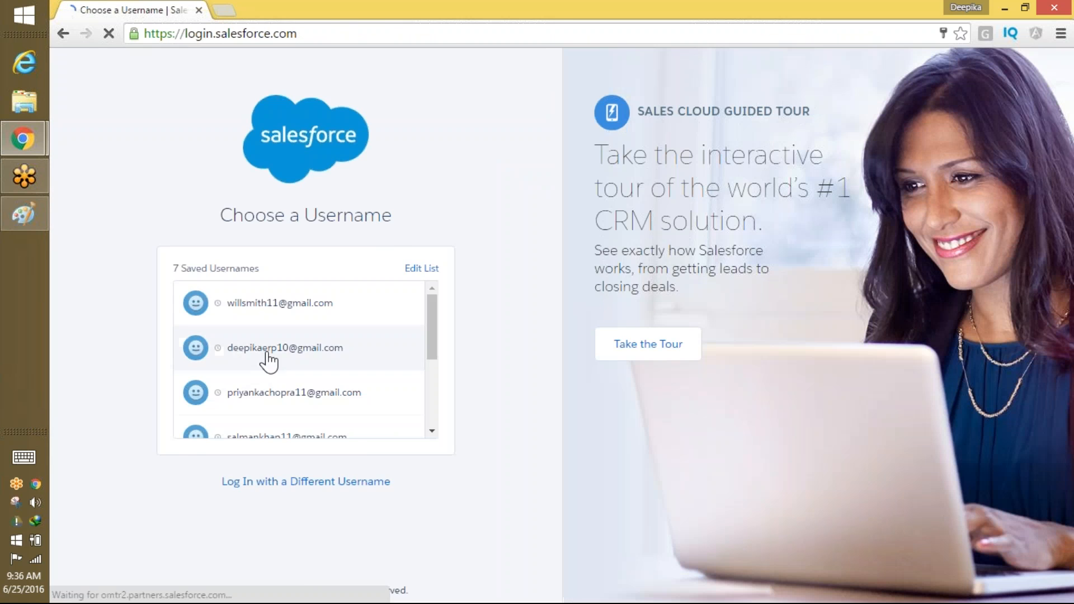
left_click(269, 360)
left_click(269, 364)
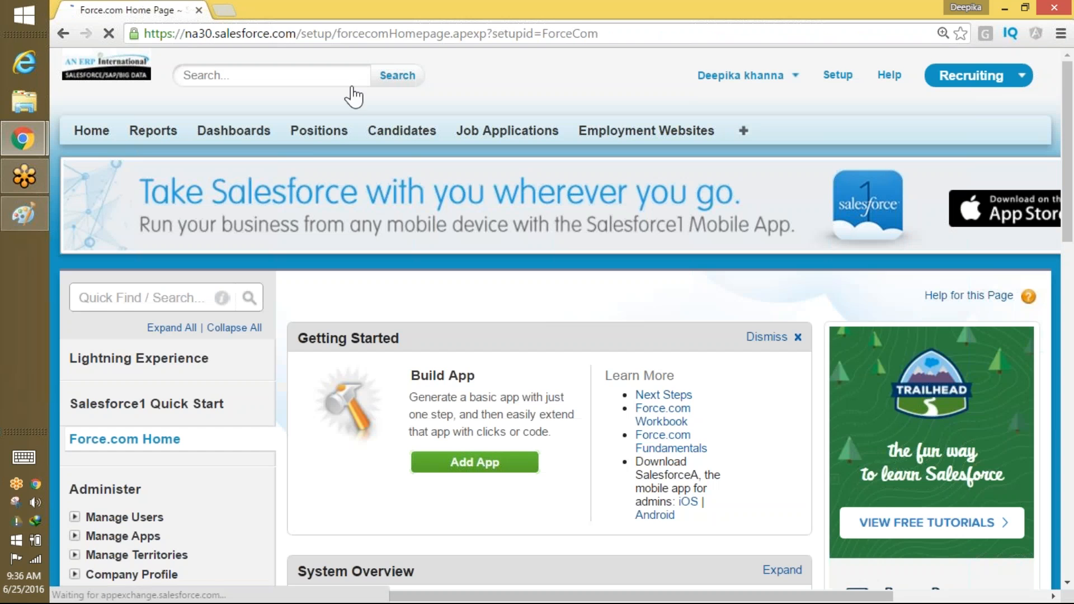
- List all positions under the owner's account and open the Product manager record
left_click_drag(328, 151, 328, 109)
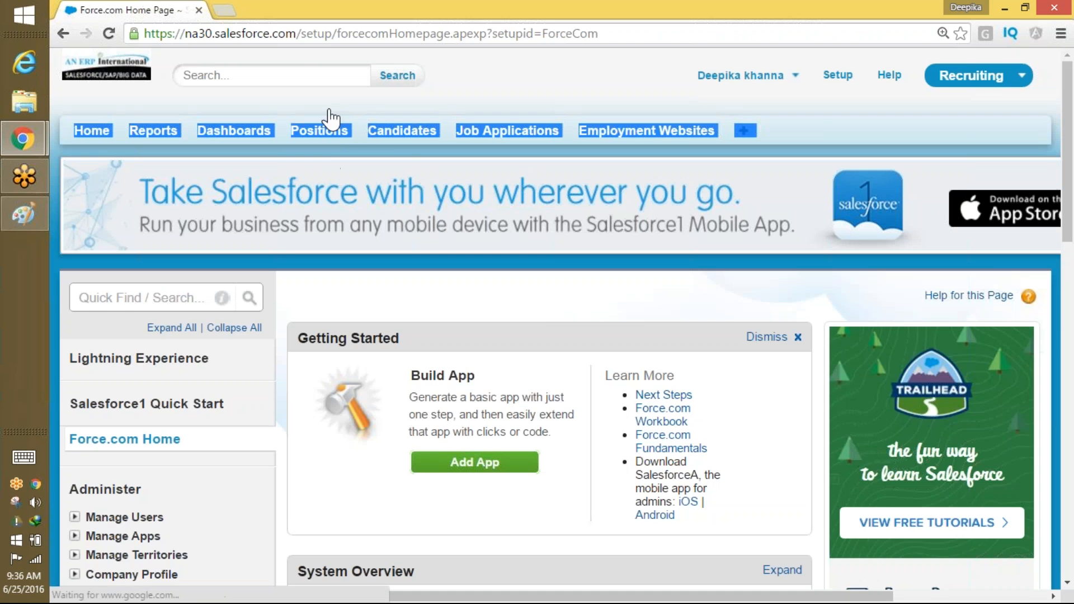
left_click(325, 132)
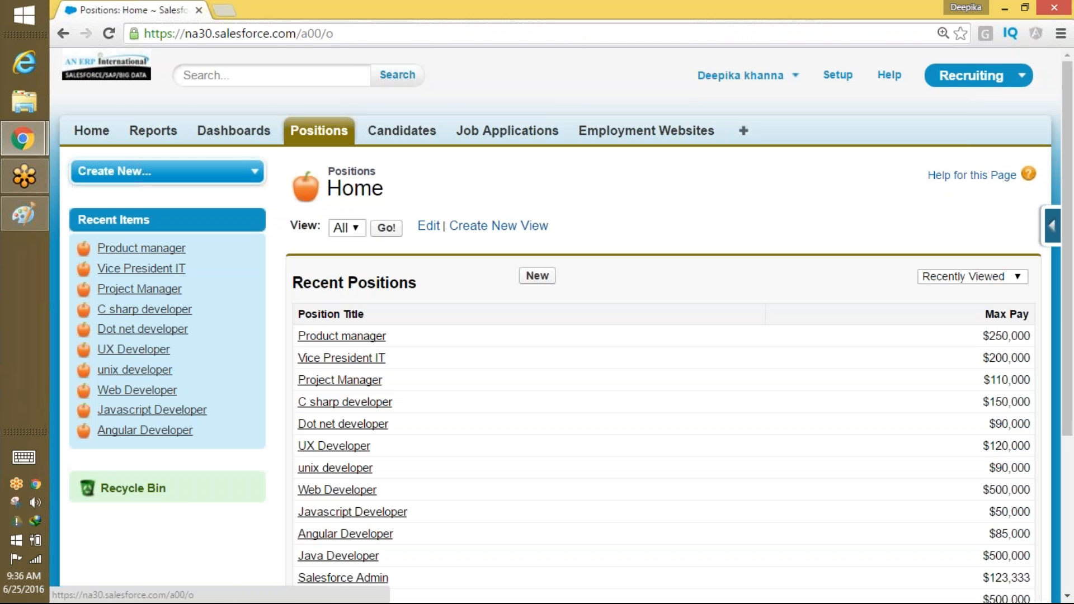
left_click(386, 227)
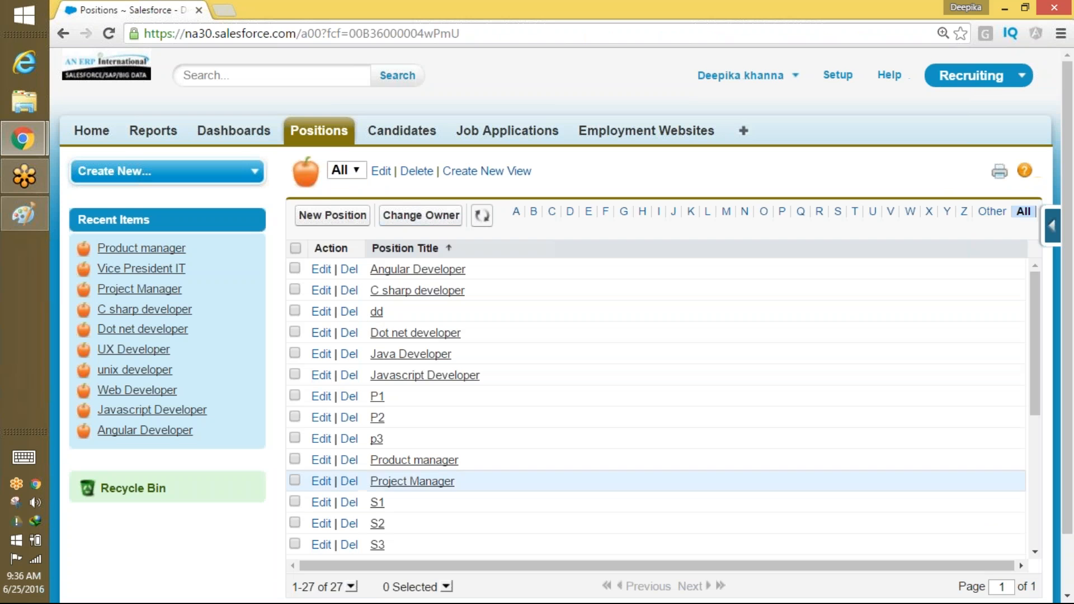
left_click_drag(1038, 330, 1038, 349)
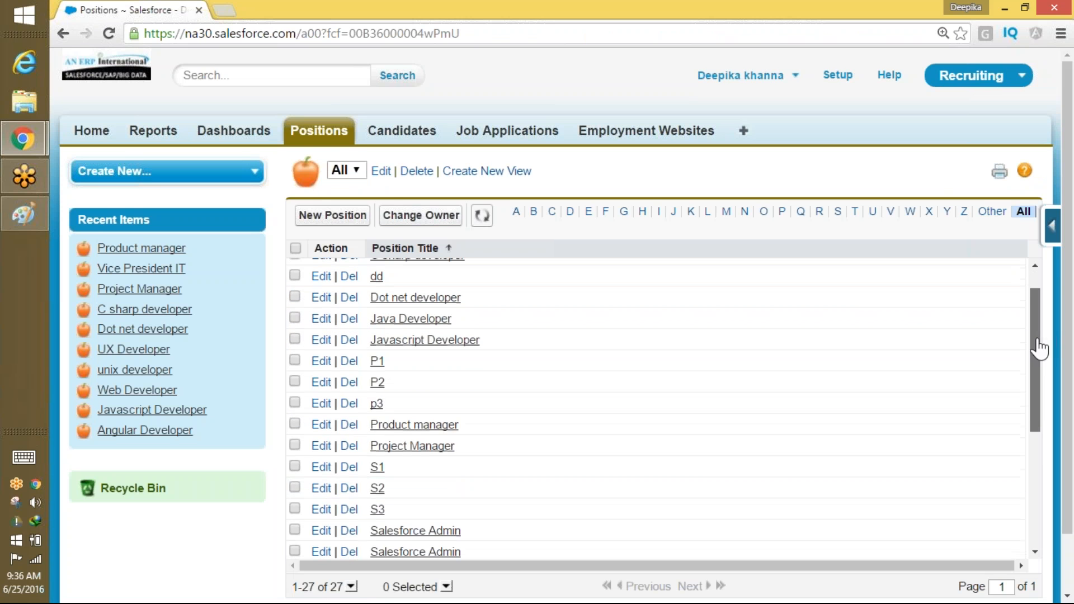
left_click(426, 428)
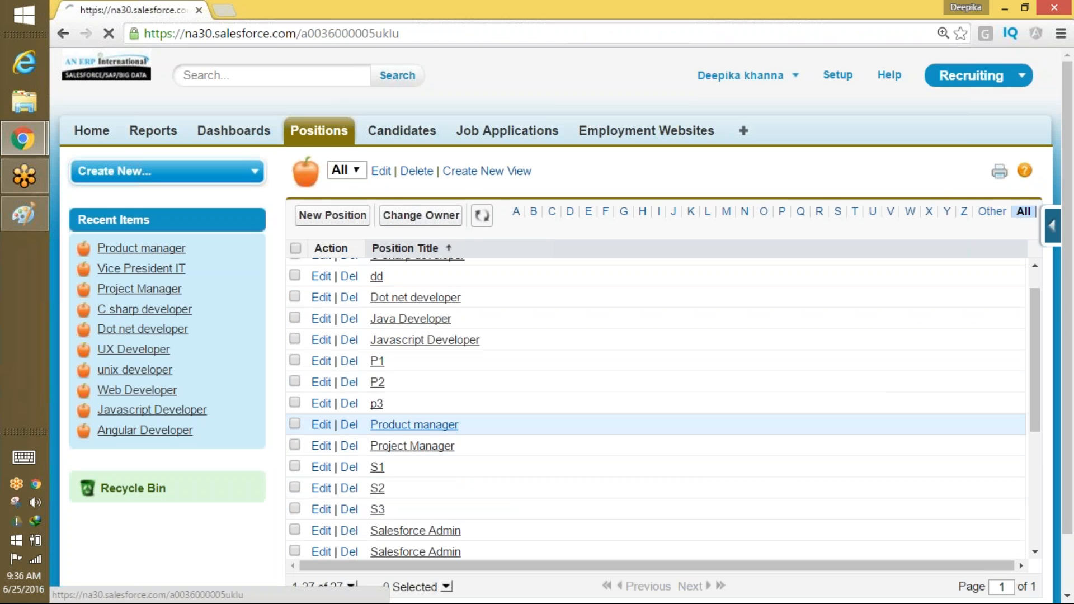
- Review the Product manager position's details, set its functional area to Information Technology, and save the record
scroll(1049, 371, "down", 5)
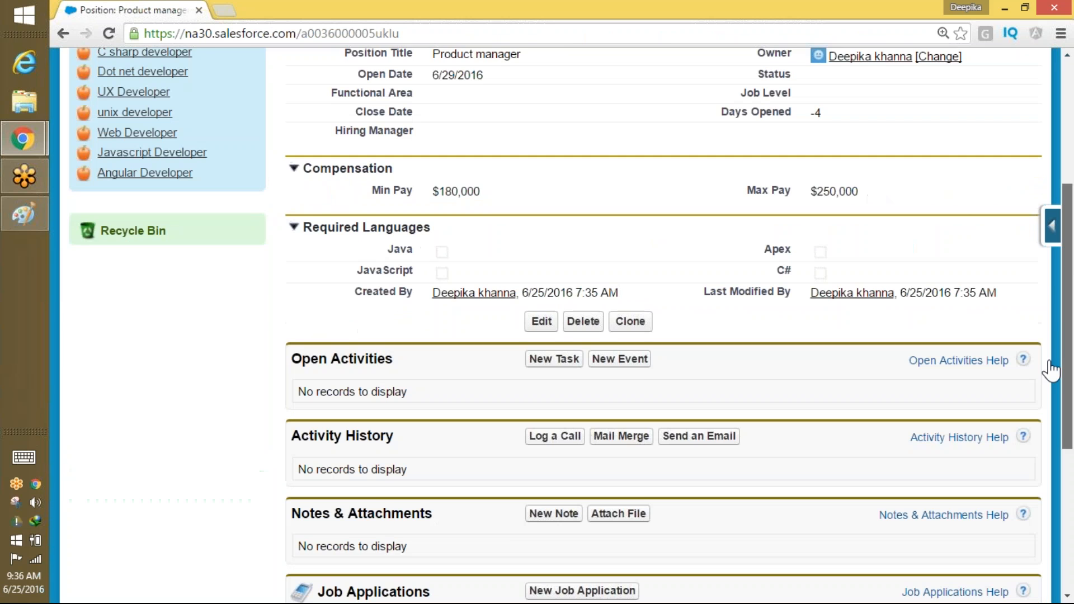
scroll(1043, 400, "down", 2)
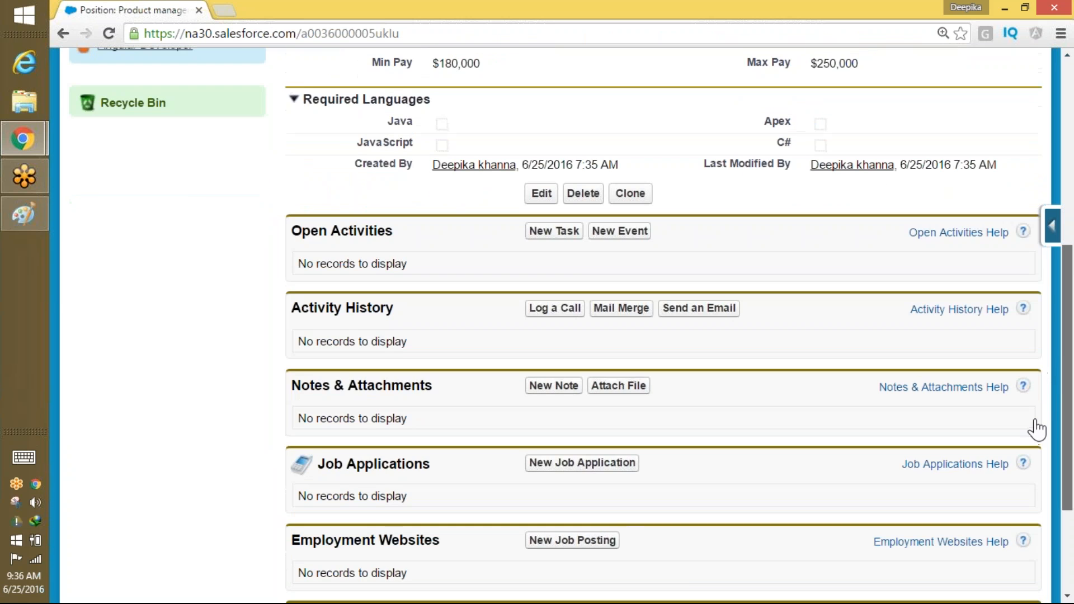
scroll(1030, 448, "down", 3)
scroll(1035, 459, "up", 10)
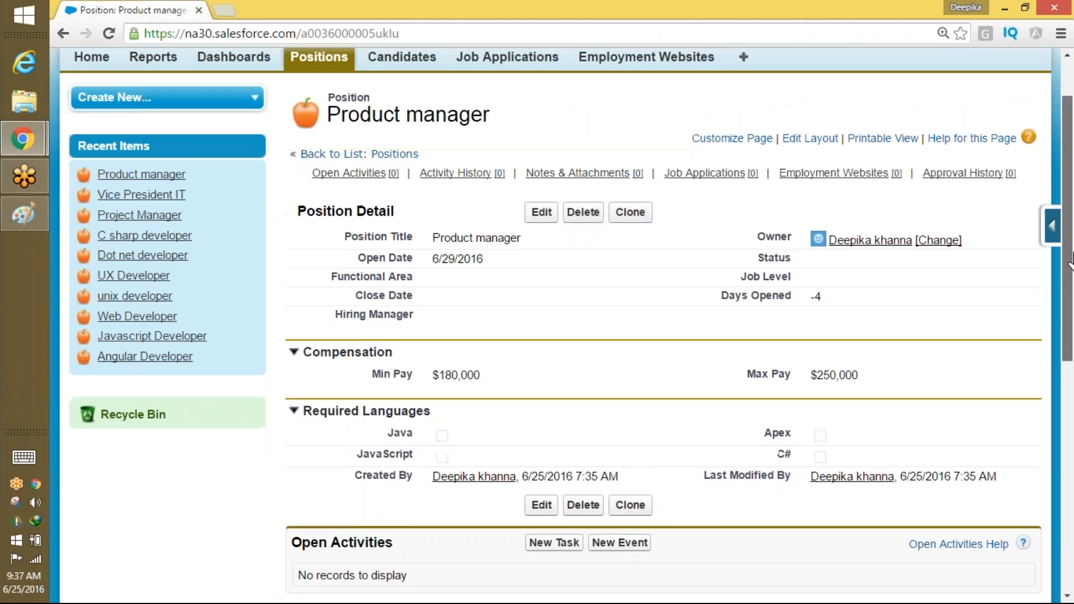
scroll(1070, 260, "up", 1)
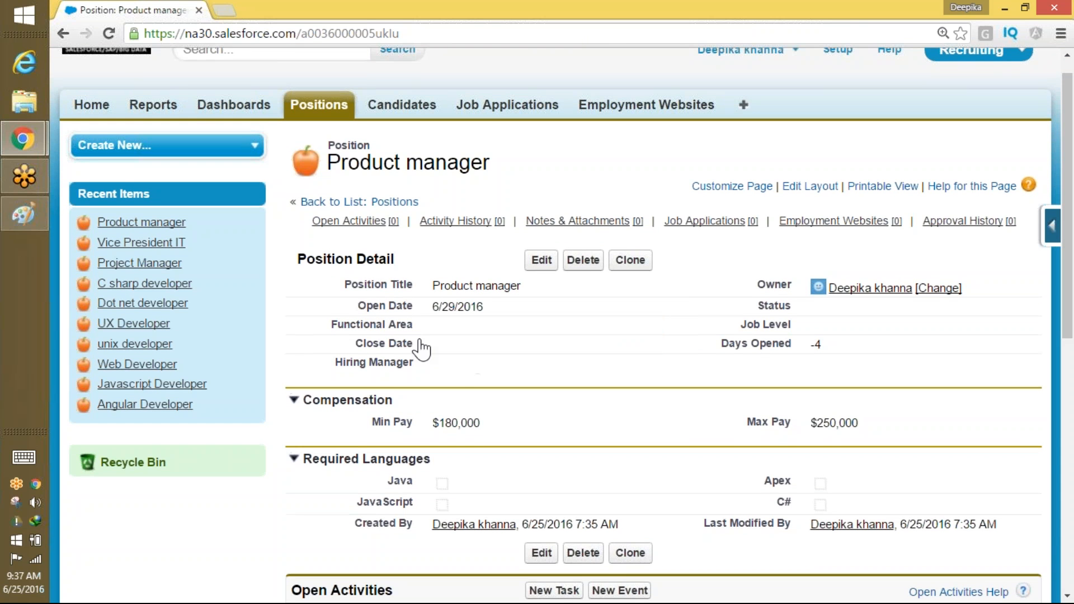
left_click(542, 259)
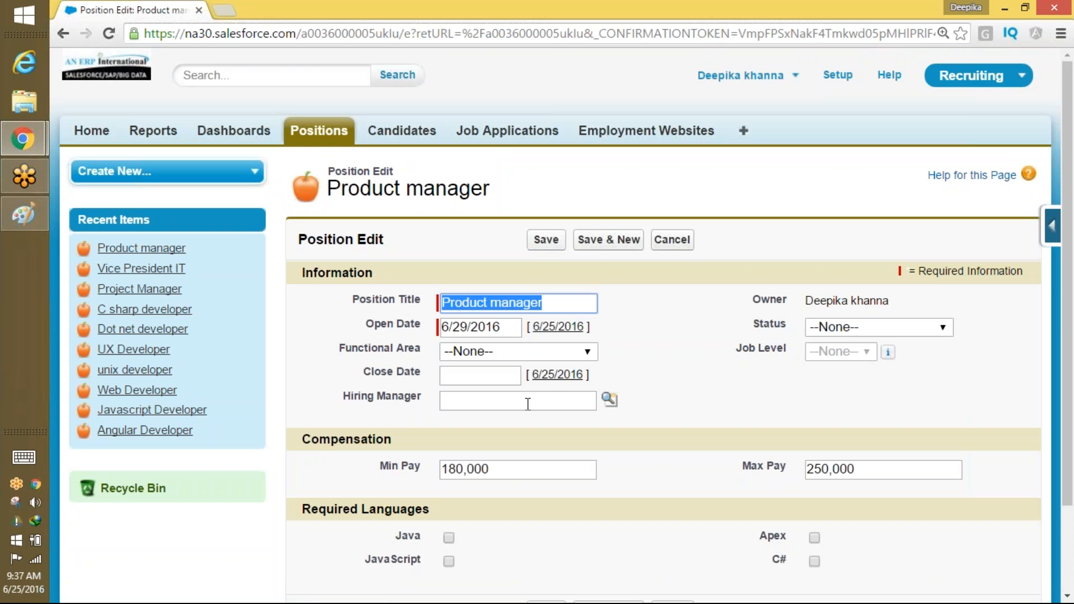
left_click(588, 353)
left_click(531, 391)
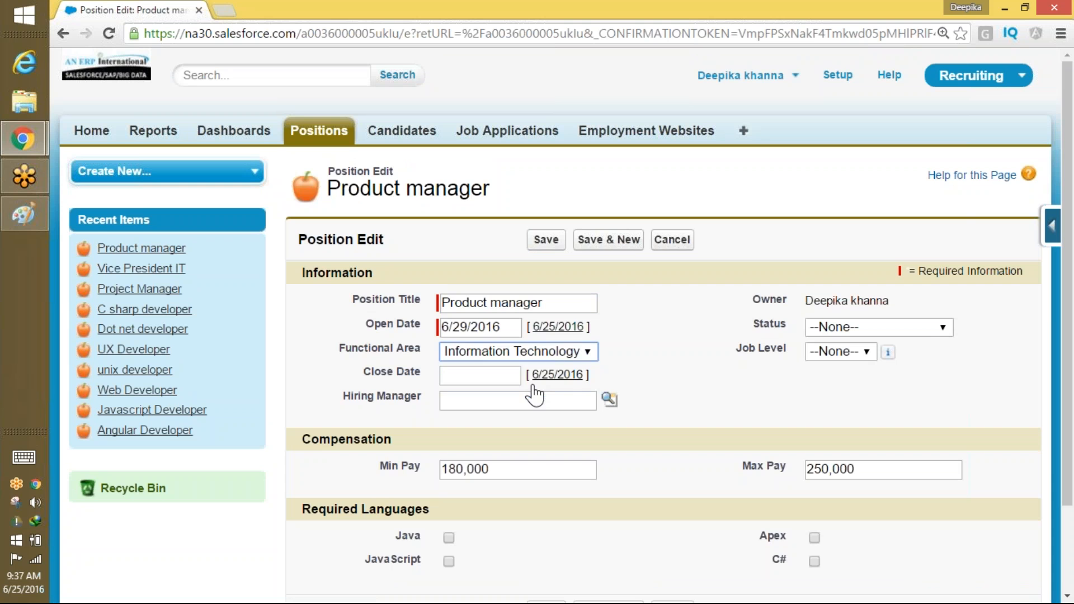
left_click(546, 239)
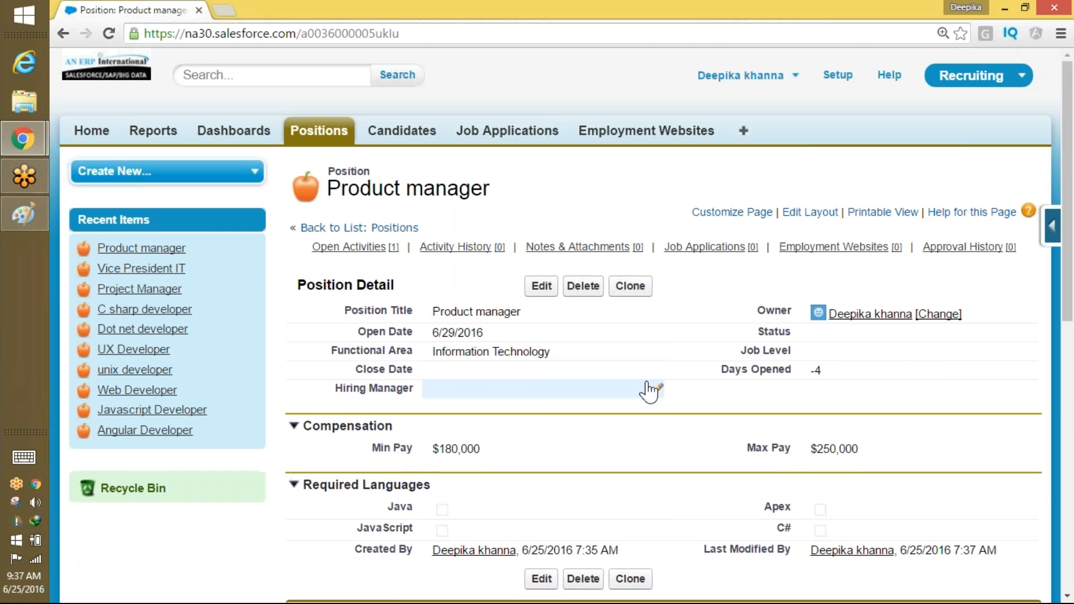
- Log out of the owner's account and log in as the submitting user with the second saved username
left_click(738, 78)
left_click(699, 177)
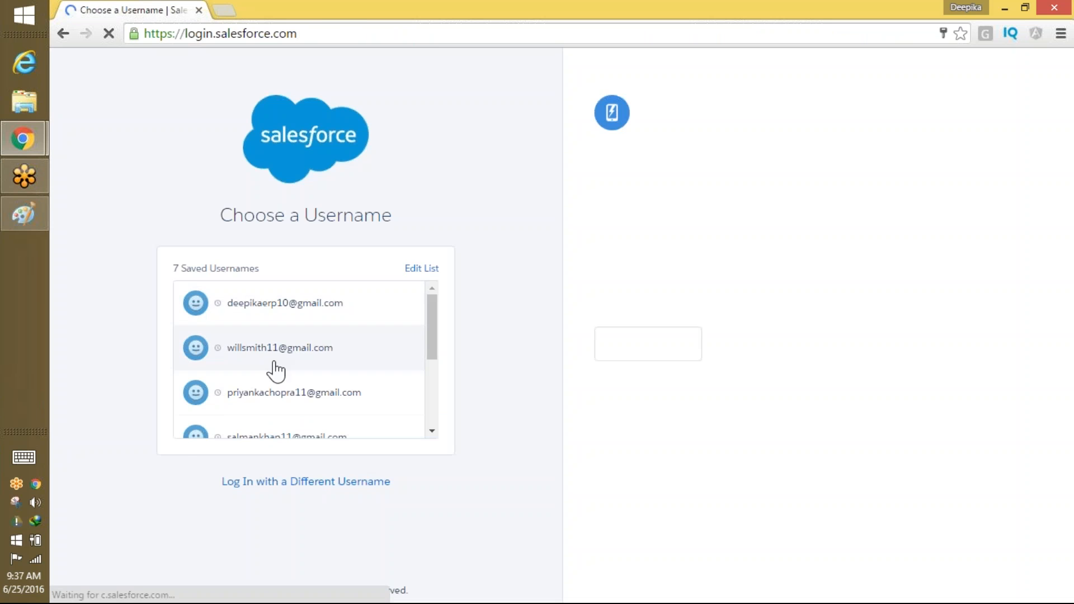
left_click(274, 353)
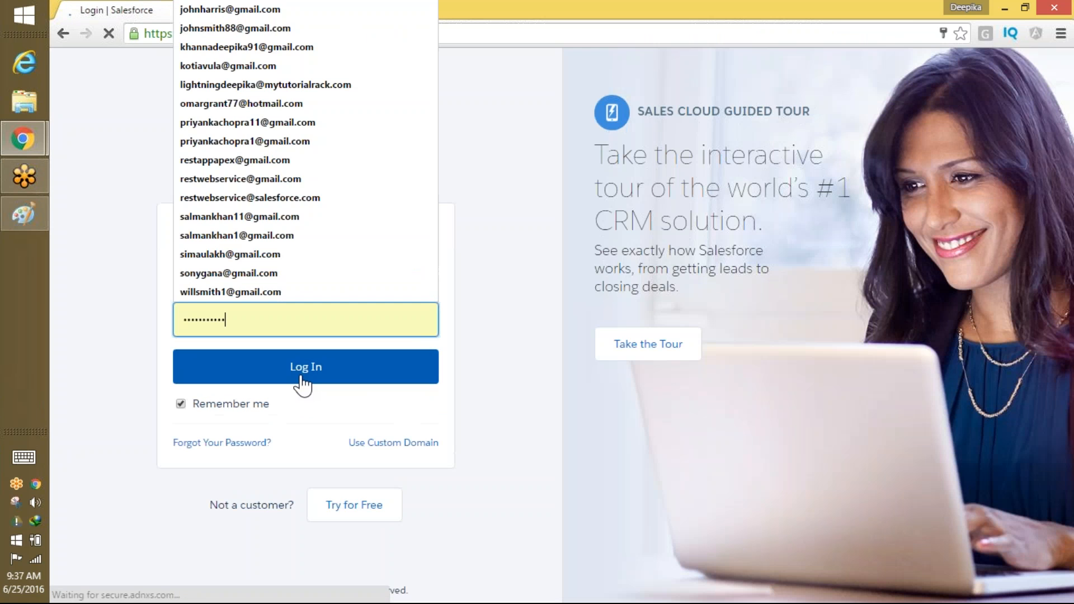
left_click(303, 367)
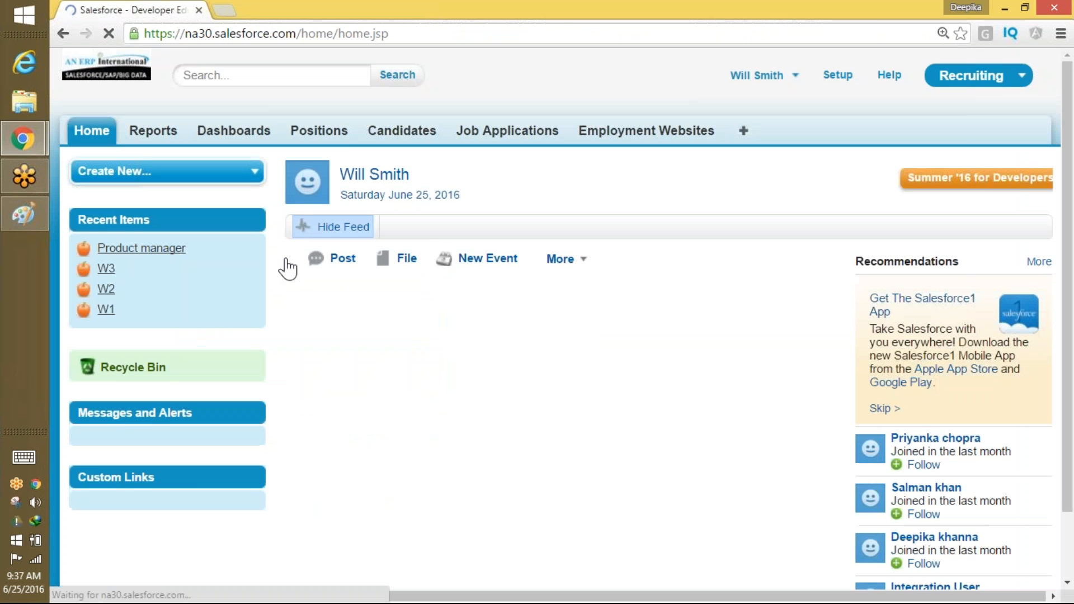
- Open the Product manager position from the recent positions and check its functional area, maximum pay and related lists
left_click(341, 134)
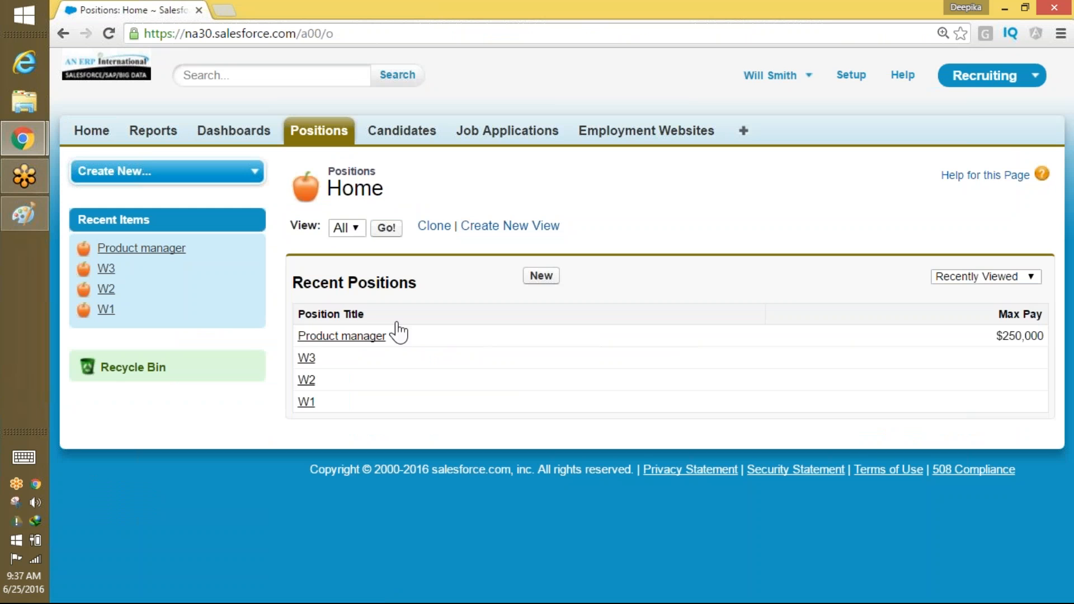
left_click(342, 336)
scroll(1007, 432, "down", 10)
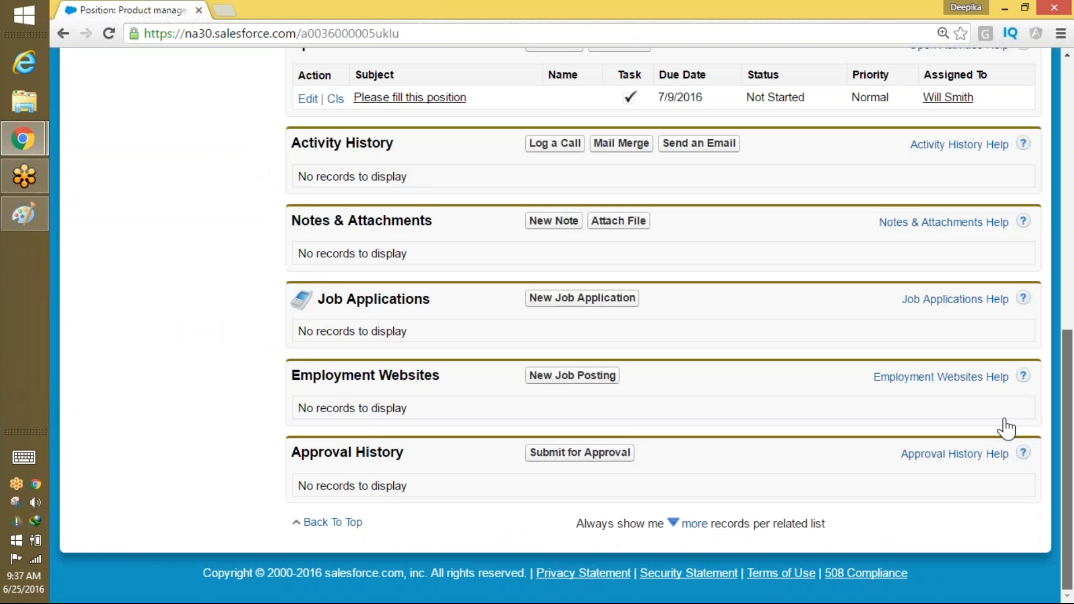
scroll(1034, 368, "up", 3)
scroll(1033, 368, "up", 5)
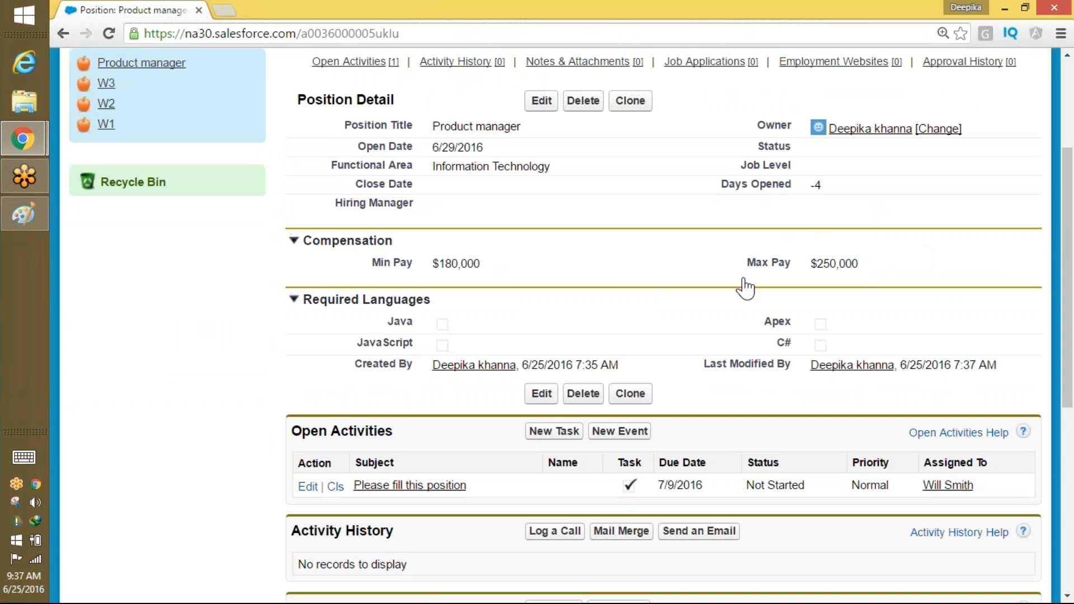
left_click_drag(866, 262, 813, 254)
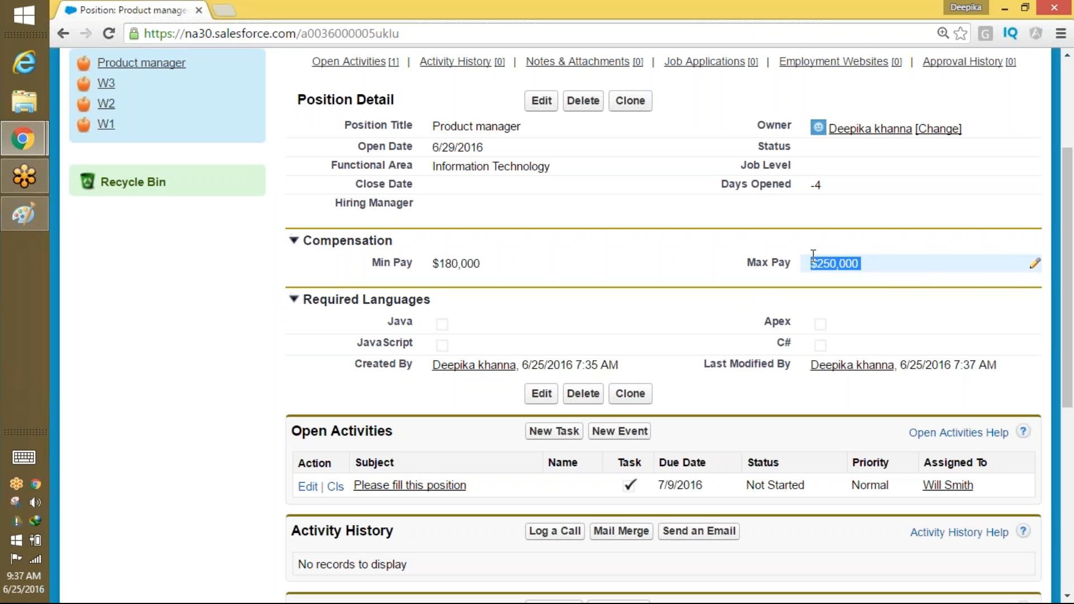
- Try again to submit the updated Product manager position for approval, confirming the submission
scroll(1031, 312, "down", 7)
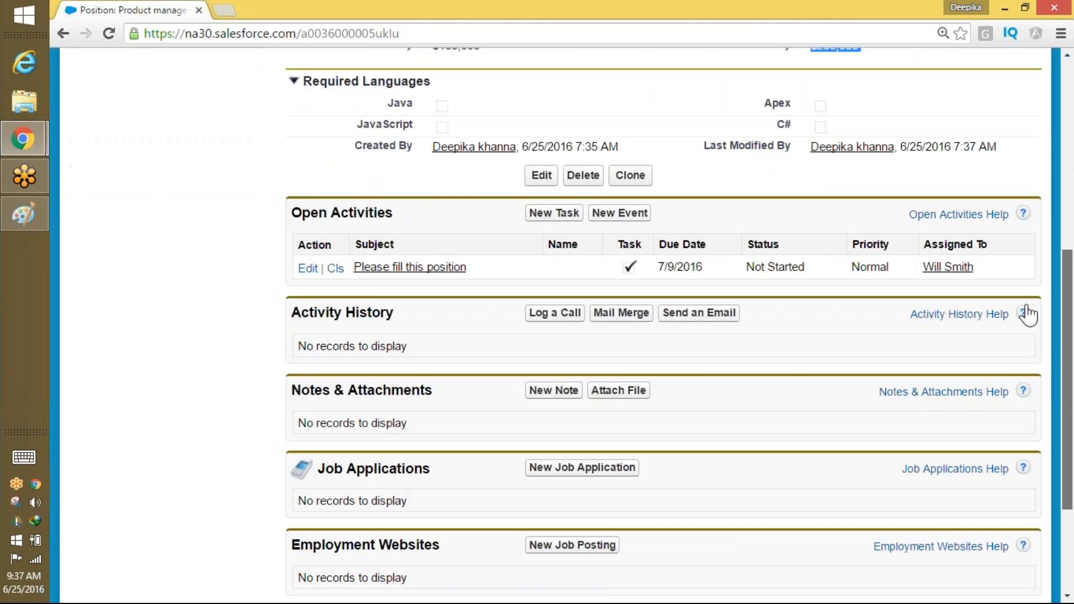
left_click(597, 456)
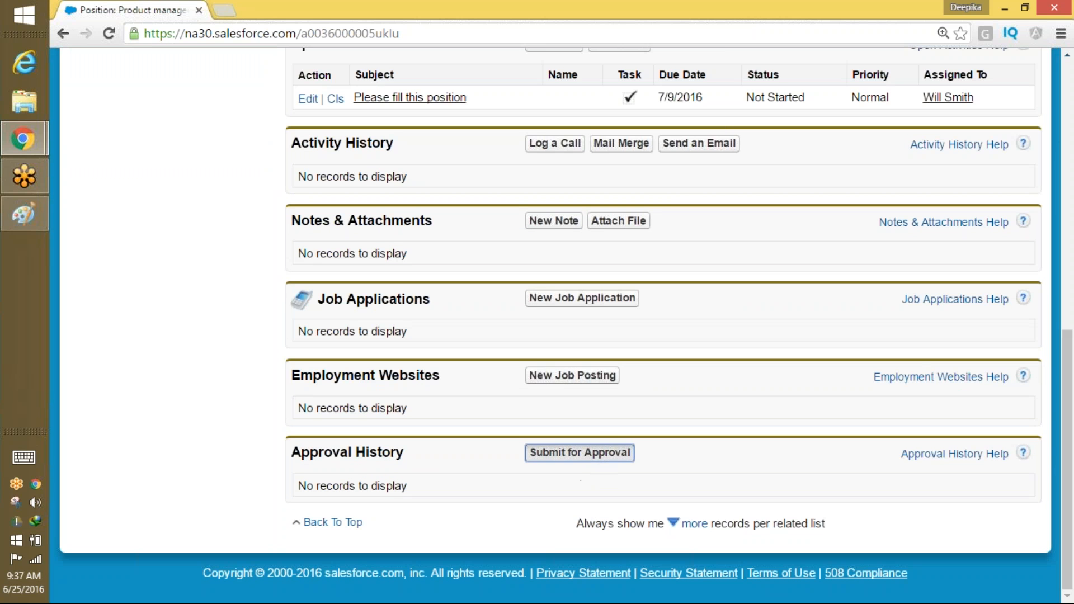
left_click(626, 146)
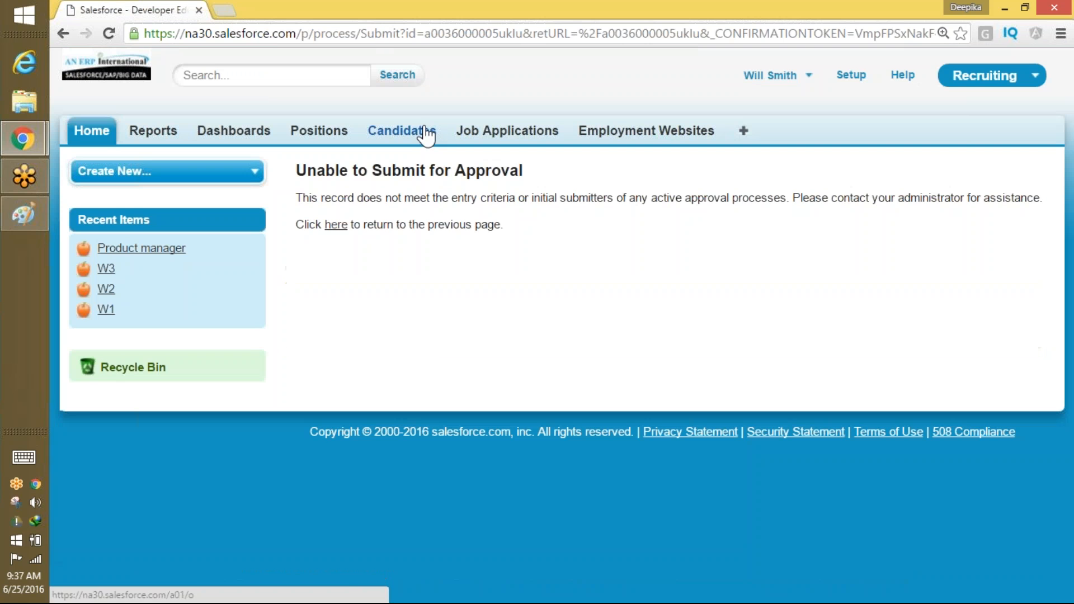
left_click_drag(296, 198, 741, 187)
left_click(727, 189)
double_click(584, 194)
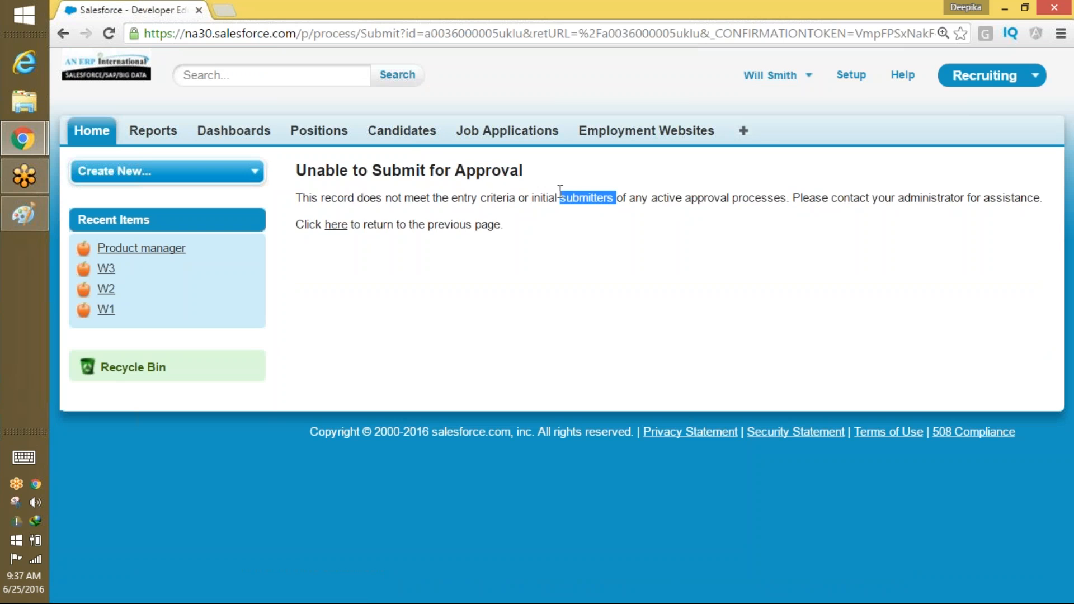
left_click_drag(516, 198, 693, 225)
- Log out of the submitting user's account and log in as the position owner with the second saved username
left_click(794, 83)
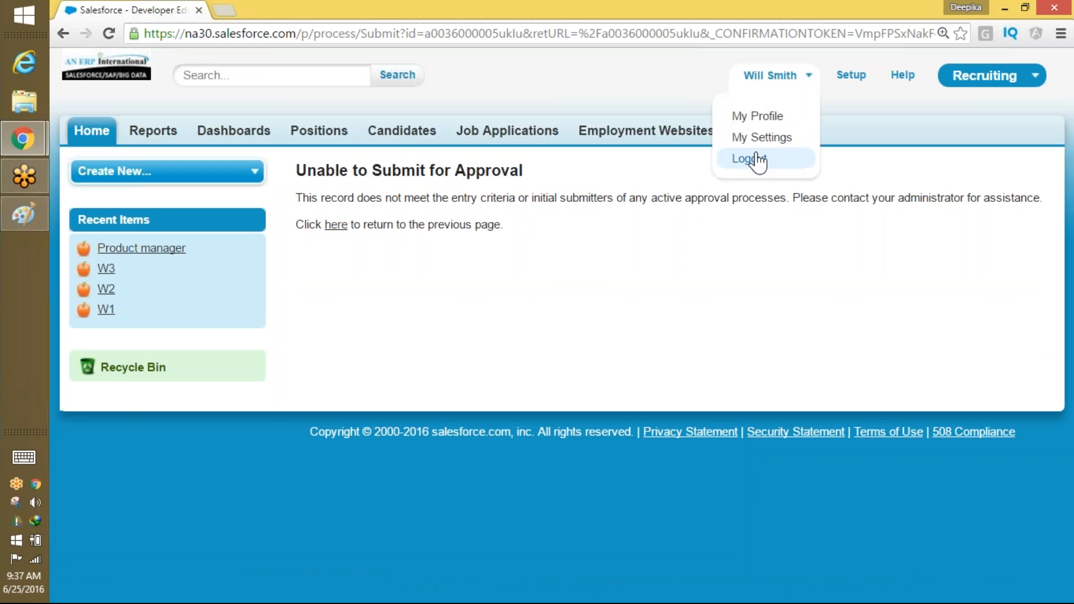
left_click(752, 159)
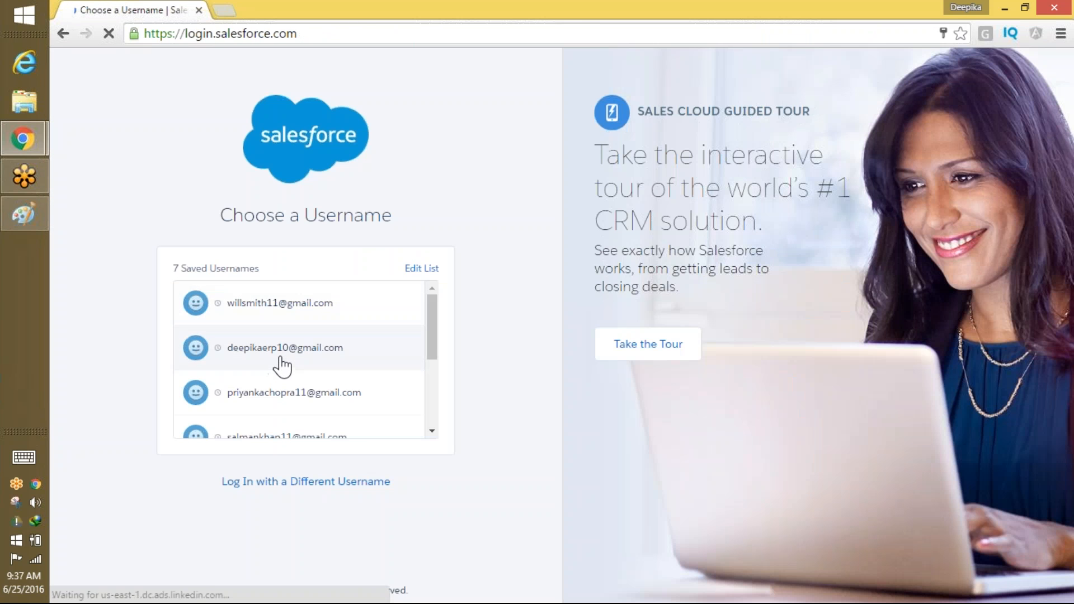
left_click(276, 358)
left_click(288, 383)
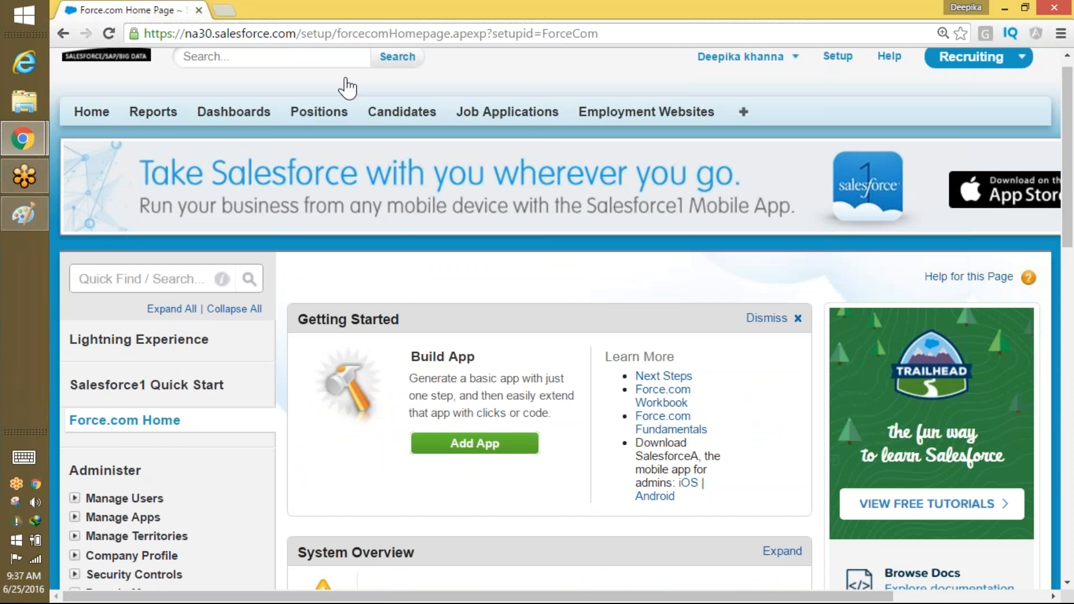
- Open the Product manager position from the recent positions and check its details and related lists
left_click(319, 111)
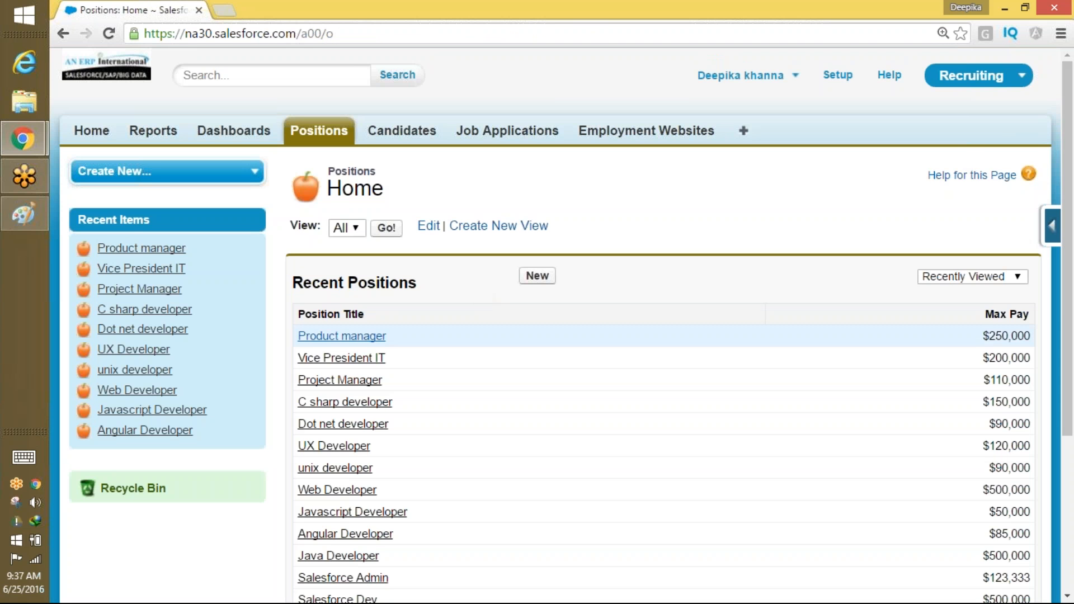
left_click(352, 336)
scroll(1019, 347, "down", 10)
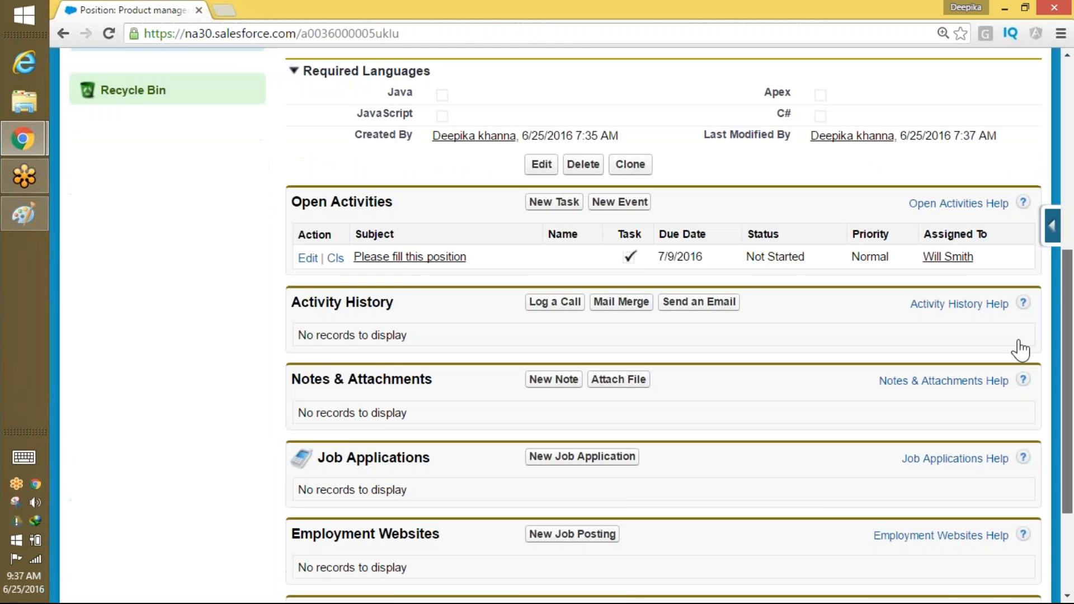
scroll(1023, 424, "up", 10)
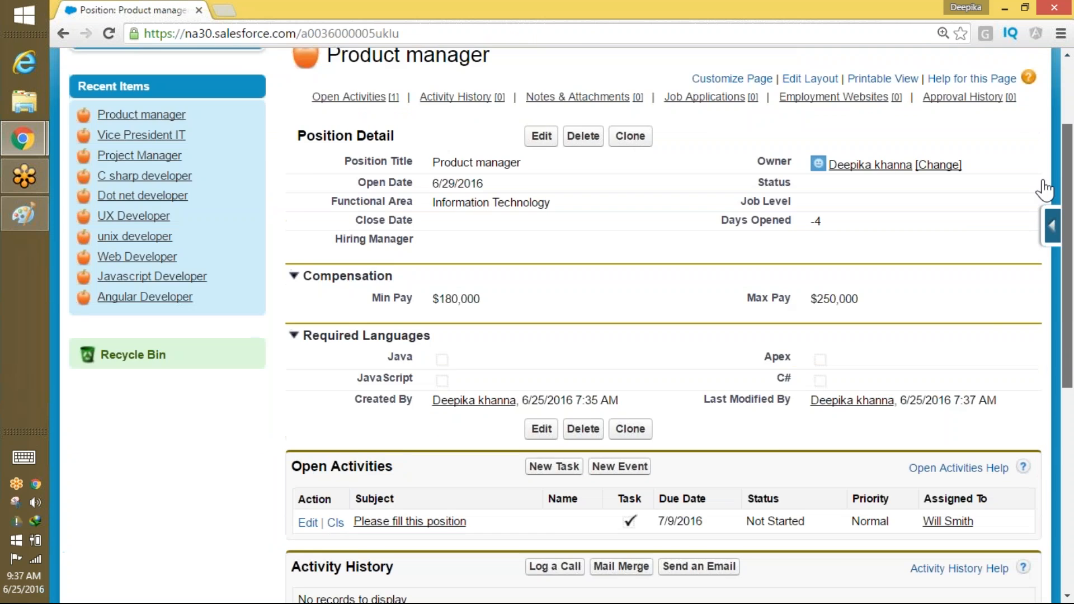
scroll(1063, 145, "up", 2)
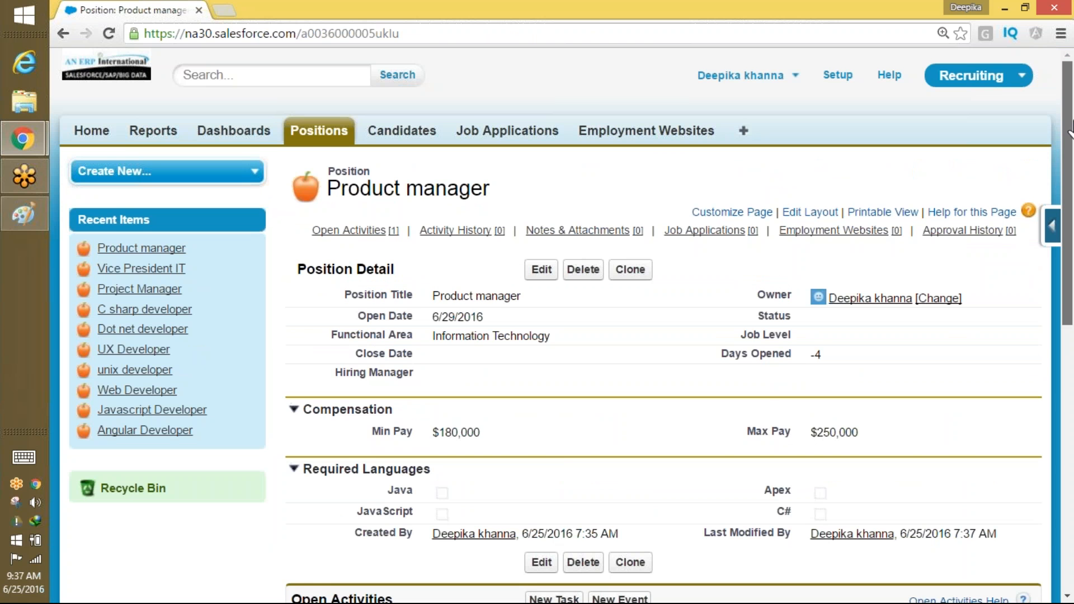
- Submit the Product manager position for approval as its owner and confirm the submission
left_click_drag(1069, 132, 1027, 488)
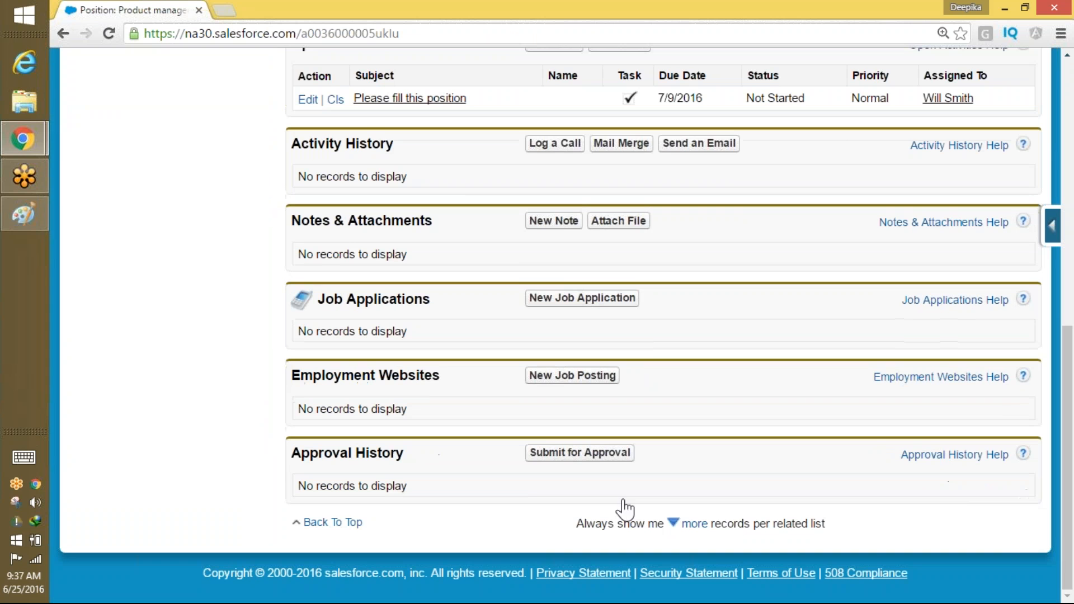
left_click(612, 457)
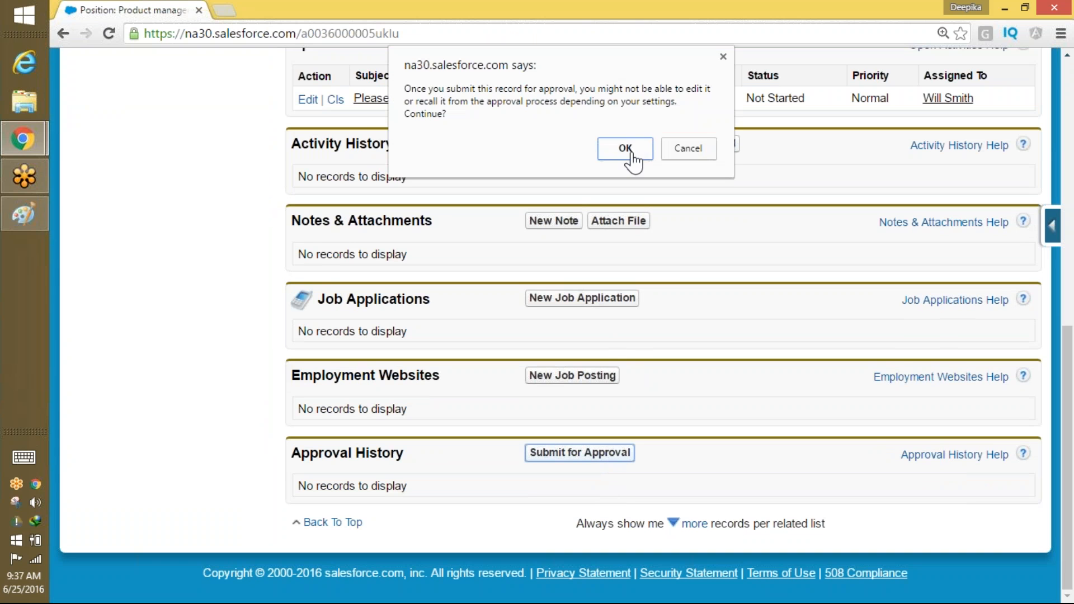
left_click(625, 149)
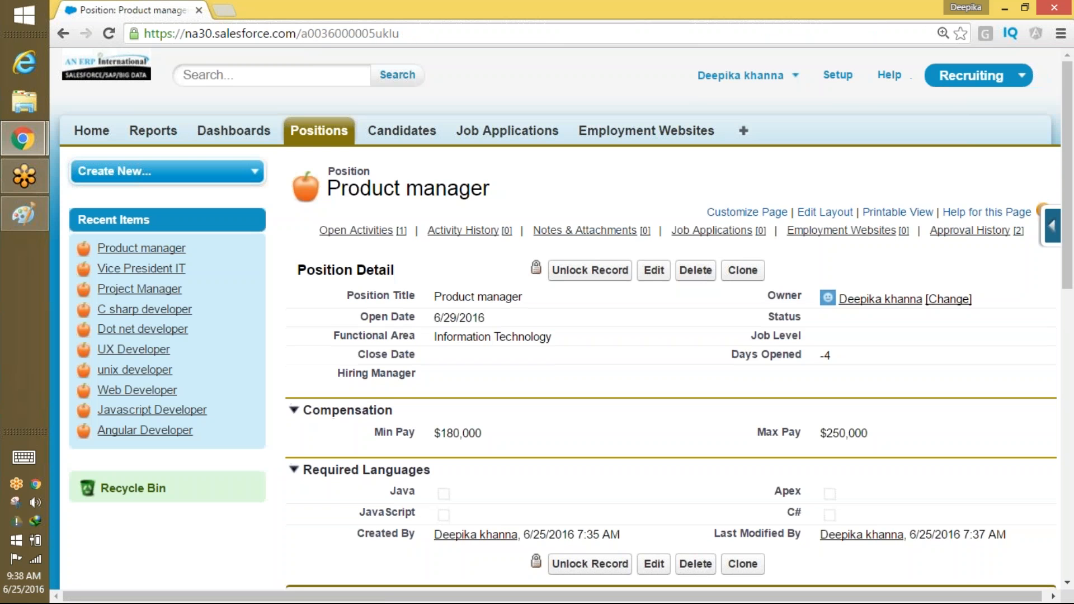
- Examine the submitted position's approval history, including the assigned approver, and compare it with the minimum and maximum pay
left_click_drag(1067, 168, 1035, 524)
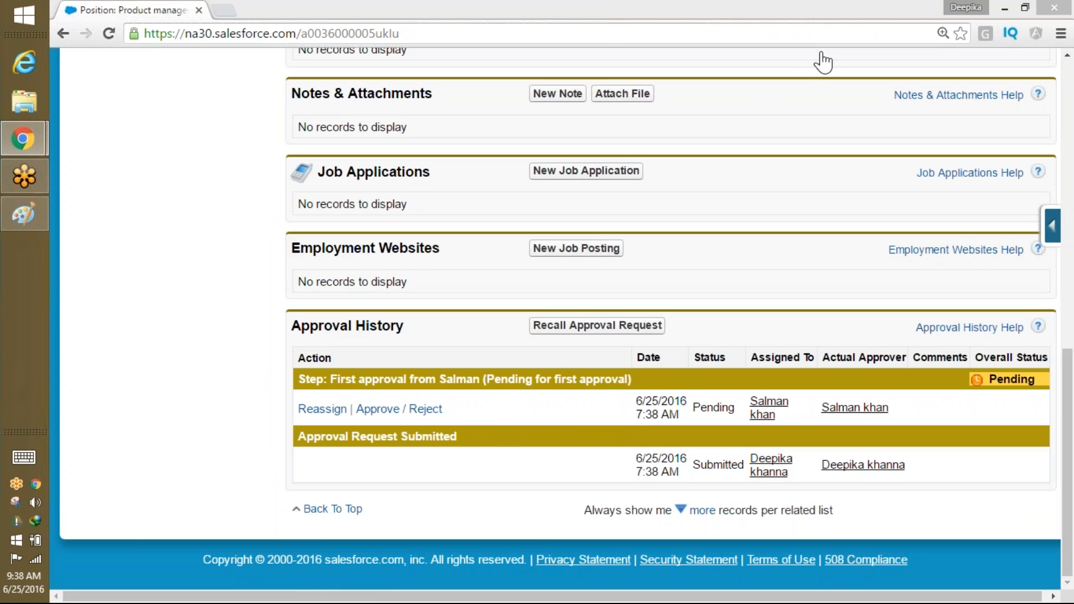
left_click_drag(1069, 394, 1046, 182)
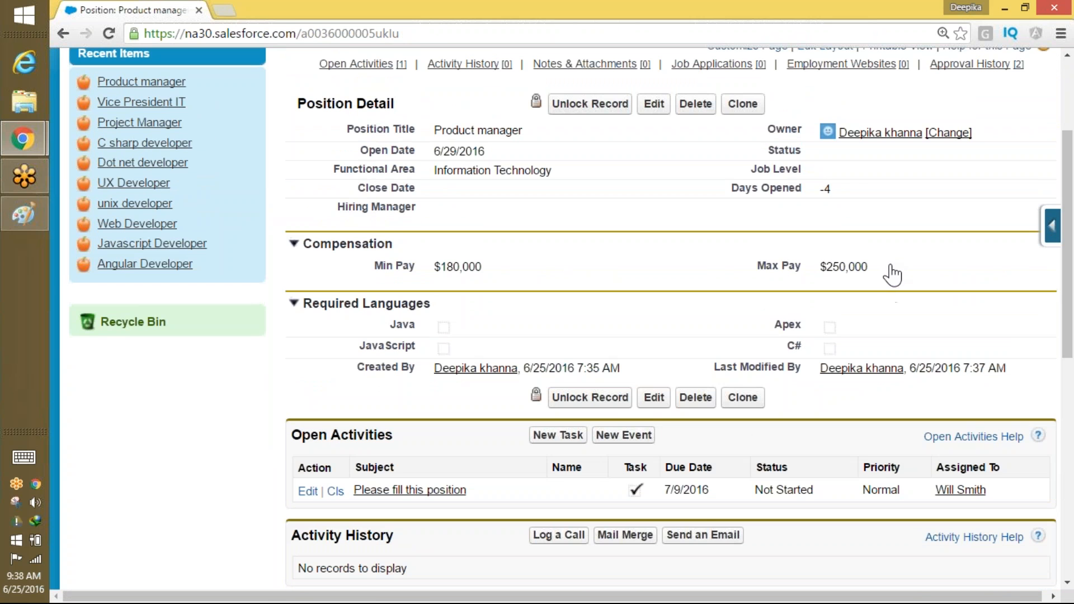
left_click_drag(893, 274, 830, 254)
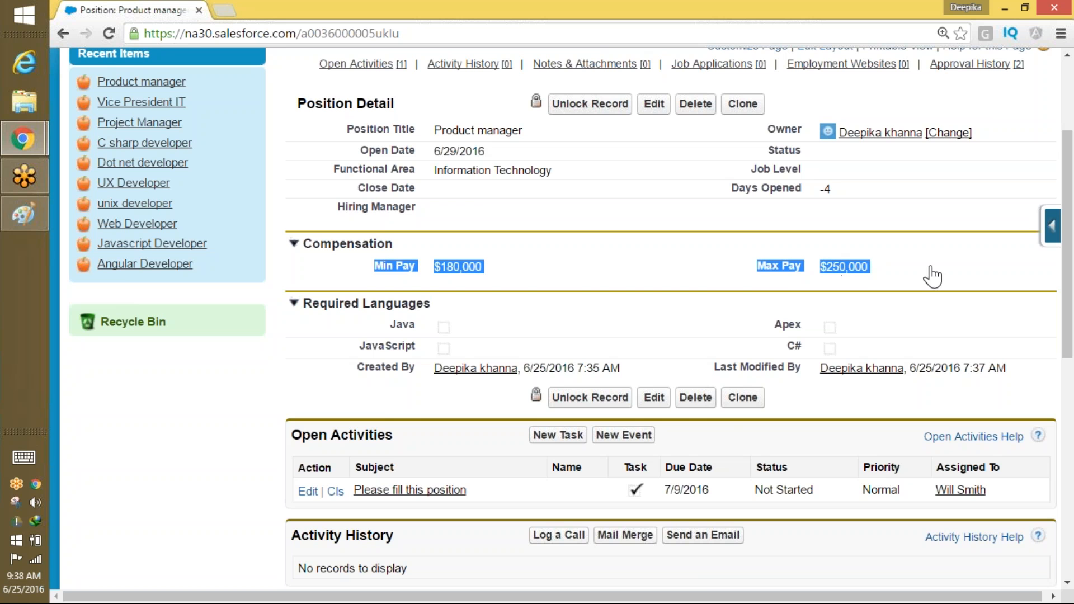
left_click_drag(1068, 342, 1068, 362)
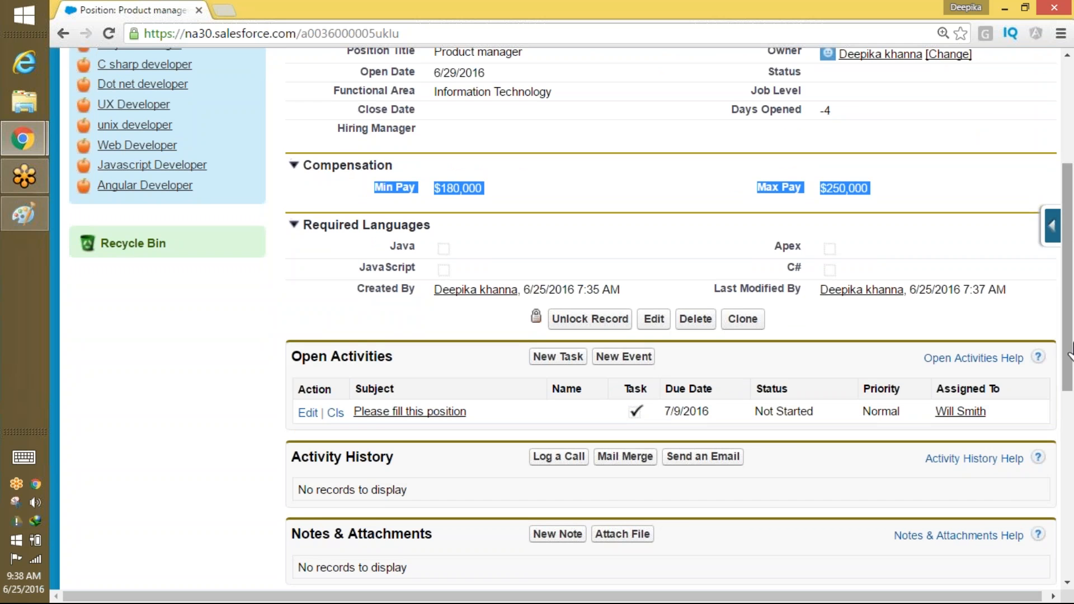
left_click_drag(1069, 352, 1070, 291)
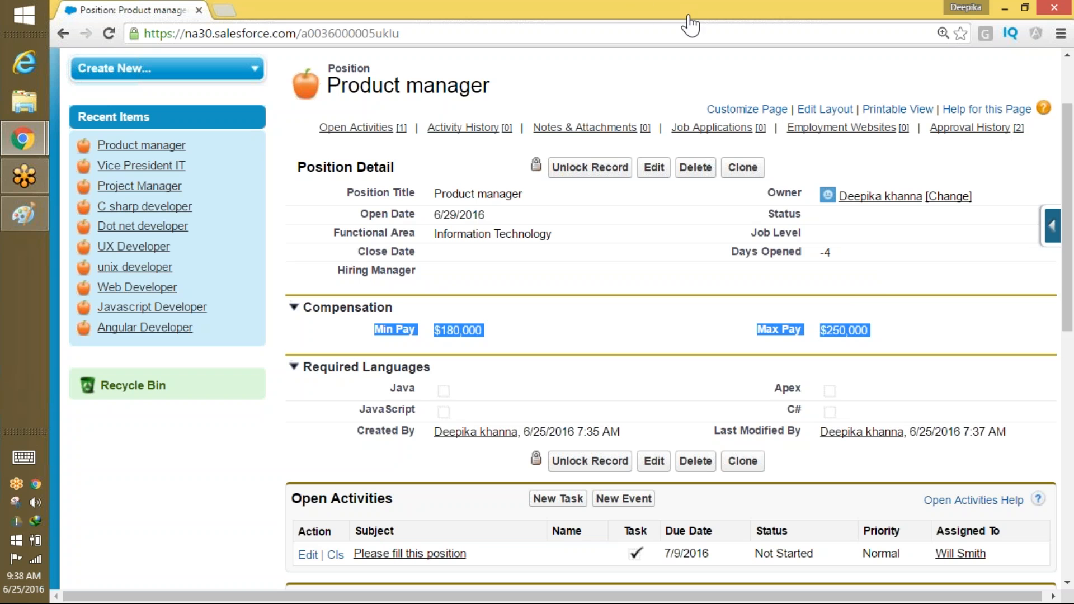
left_click(607, 15)
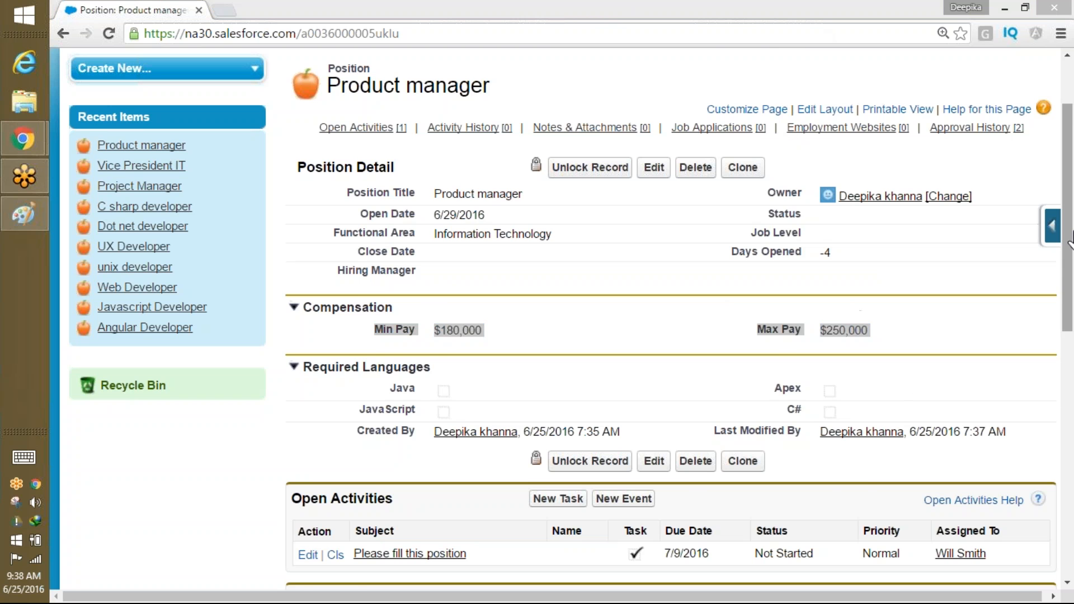
- Reject the pending first approval request on the Product manager position and review the updated approval history
scroll(1060, 280, "down", 9)
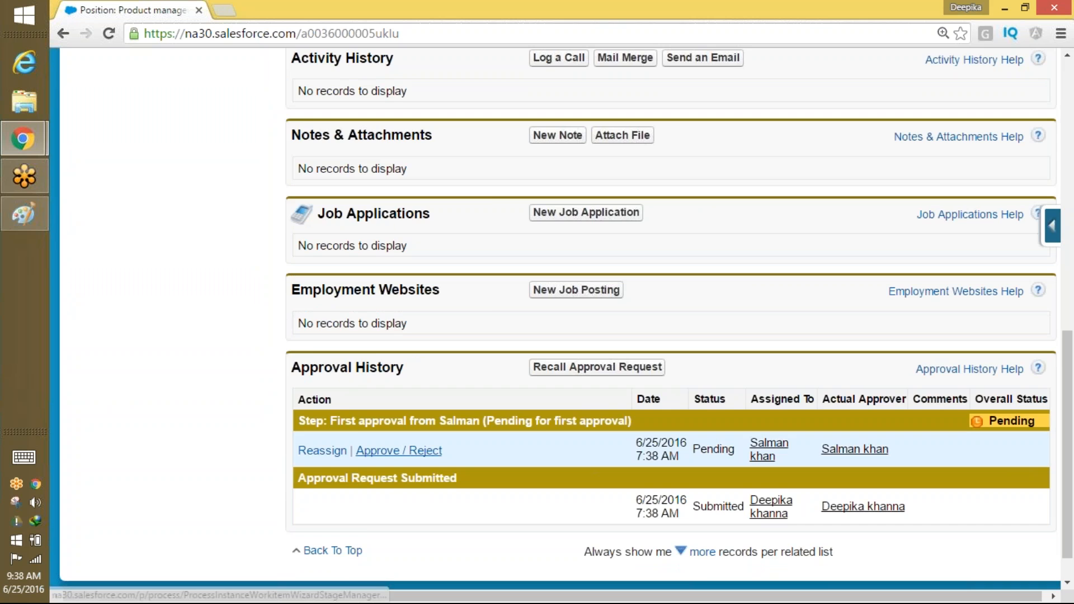
left_click(380, 451)
left_click(609, 495)
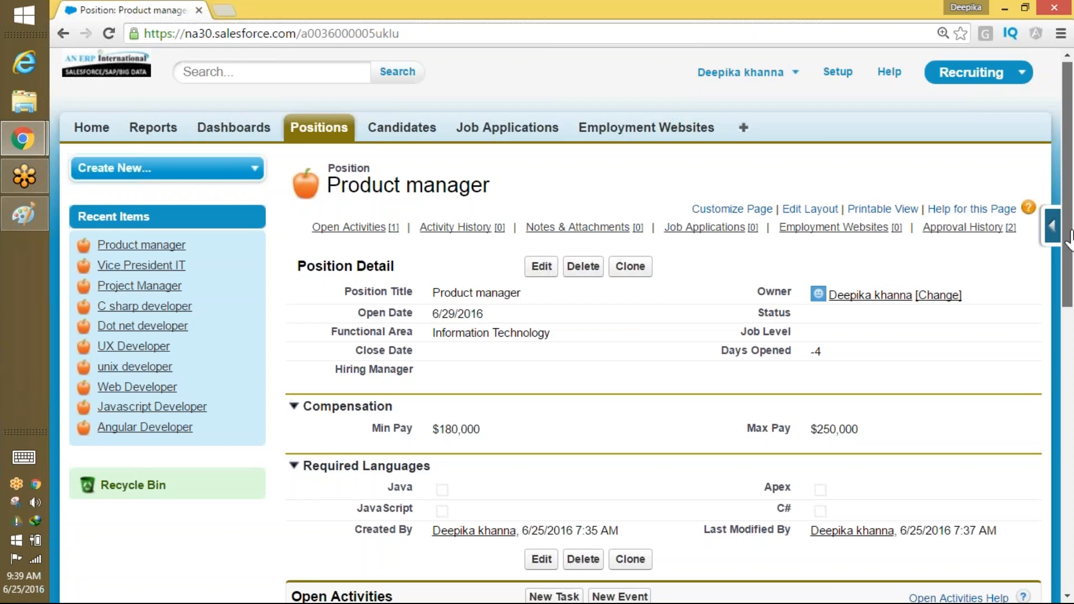
scroll(1038, 420, "down", 9)
scroll(1038, 420, "down", 1)
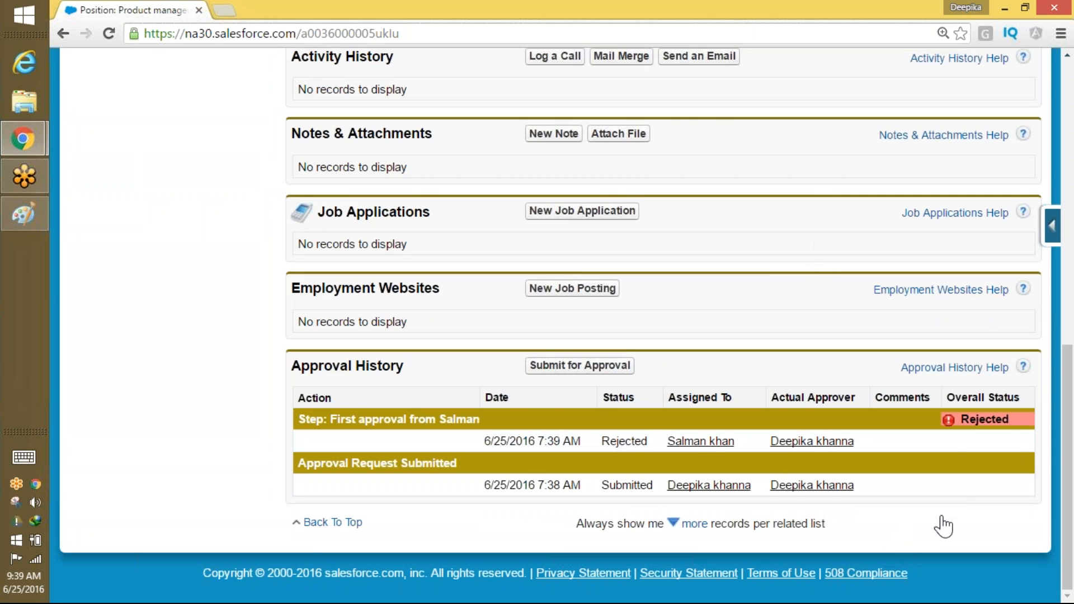
scroll(1068, 487, "up", 10)
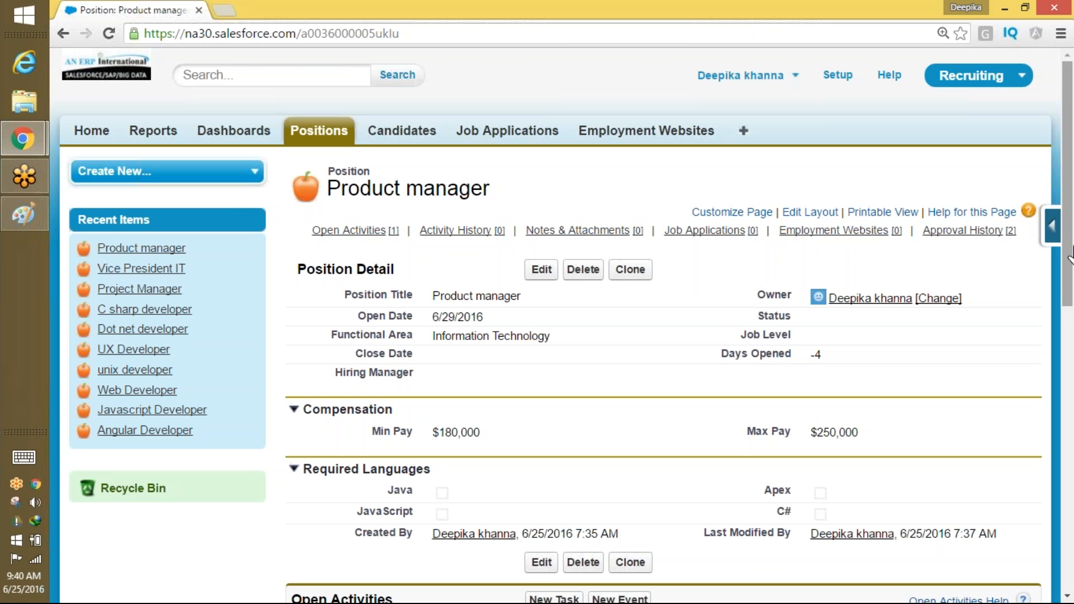
left_click(782, 83)
left_click(785, 86)
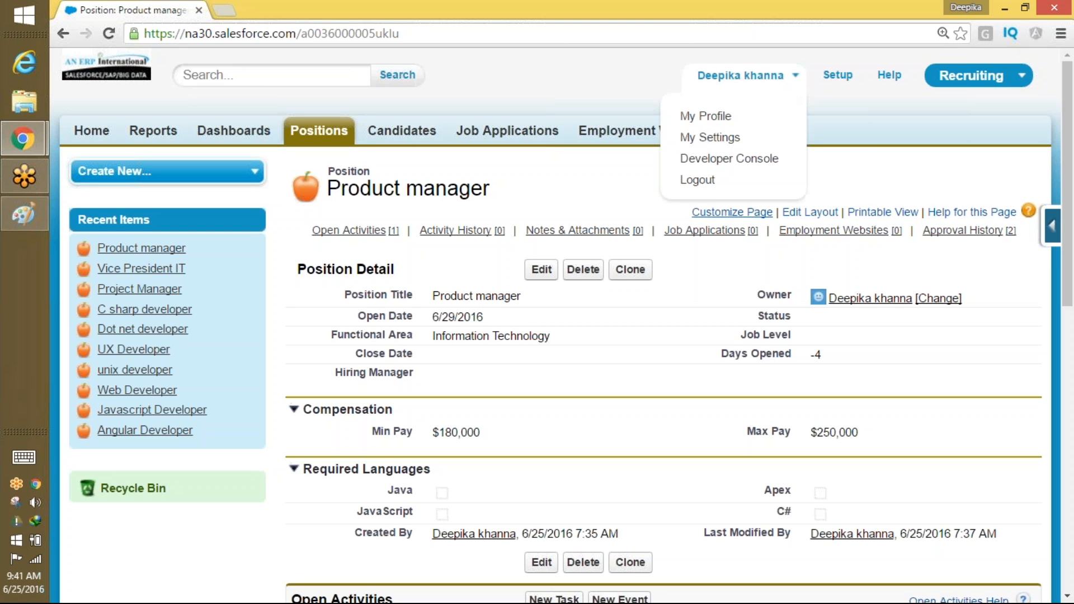
left_click(789, 82)
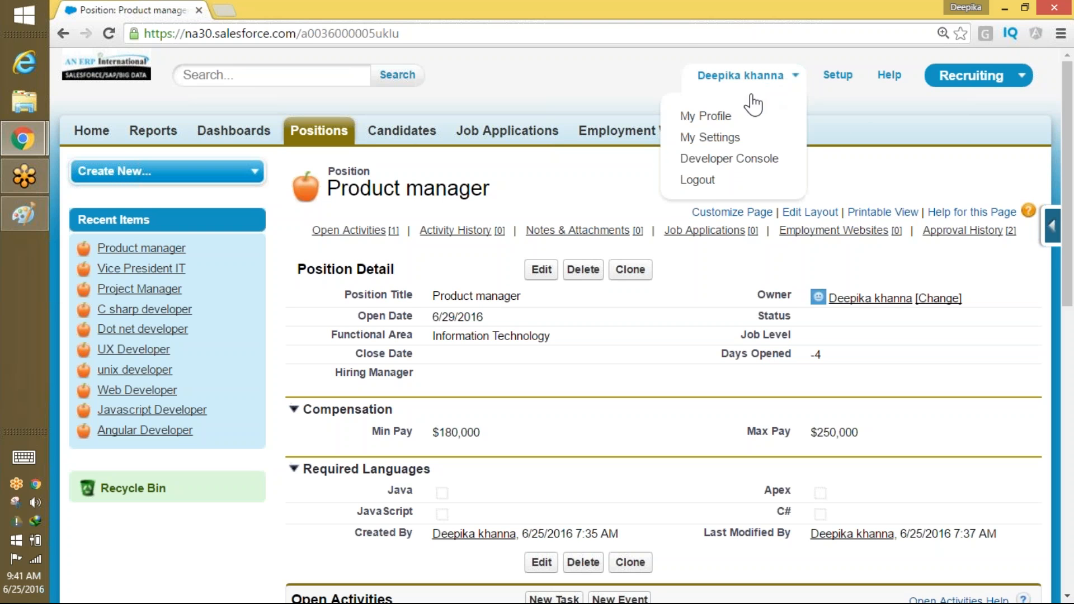
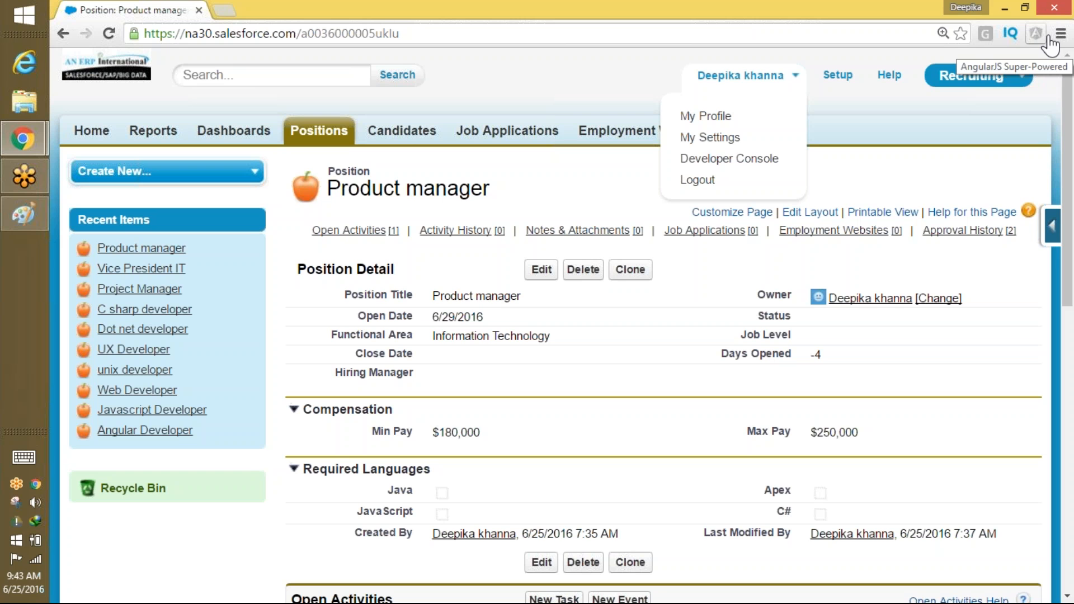
- Switch to the AppExchange marketplace and look over its apps home page
left_click(973, 76)
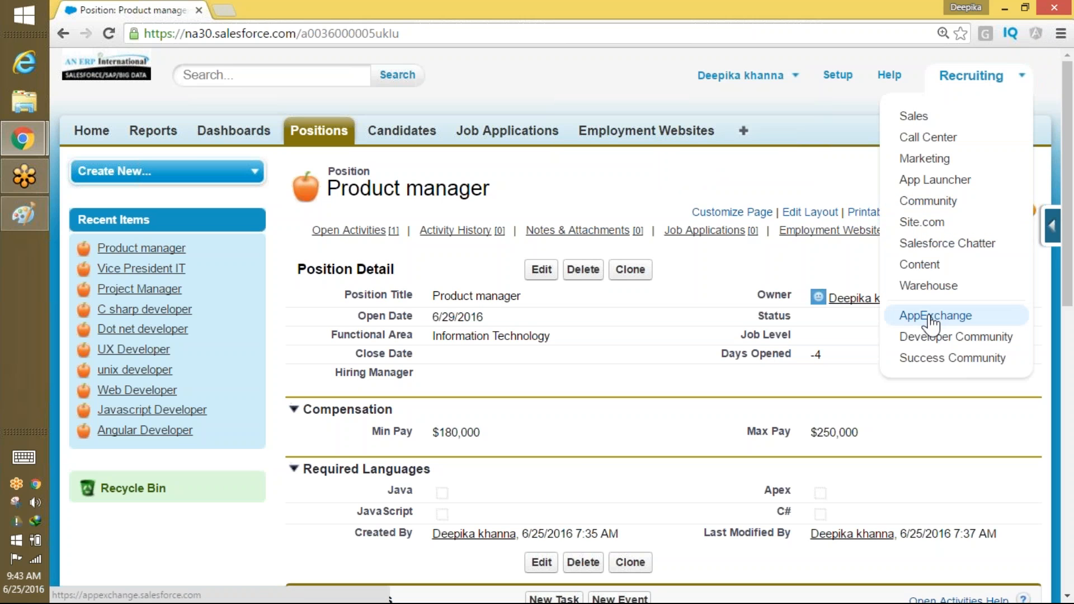
left_click(996, 78)
left_click(928, 315)
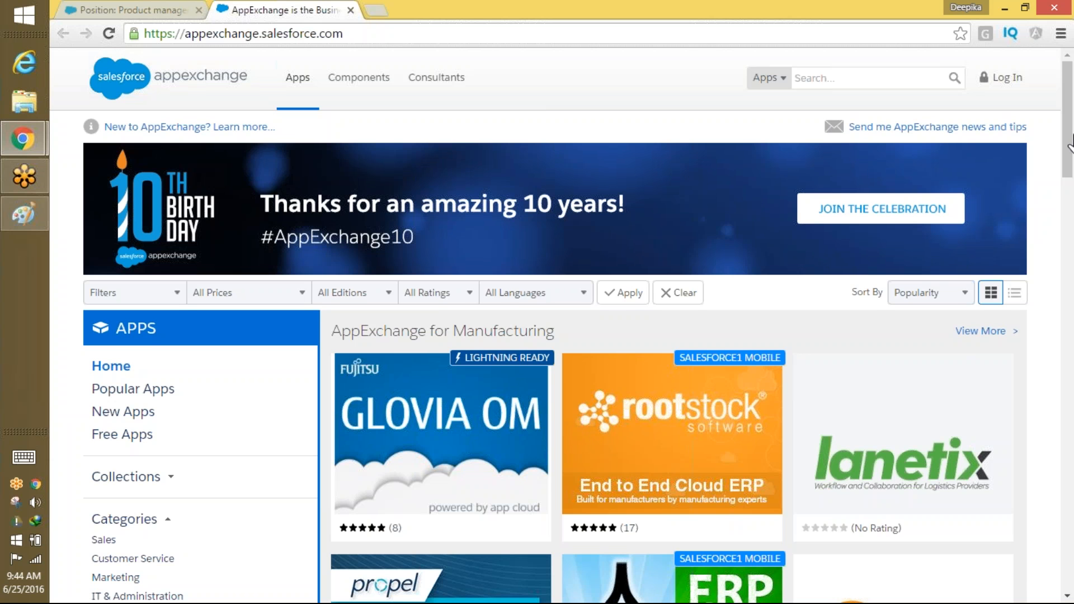
scroll(1067, 129, "down", 1)
left_click_drag(1068, 129, 1066, 106)
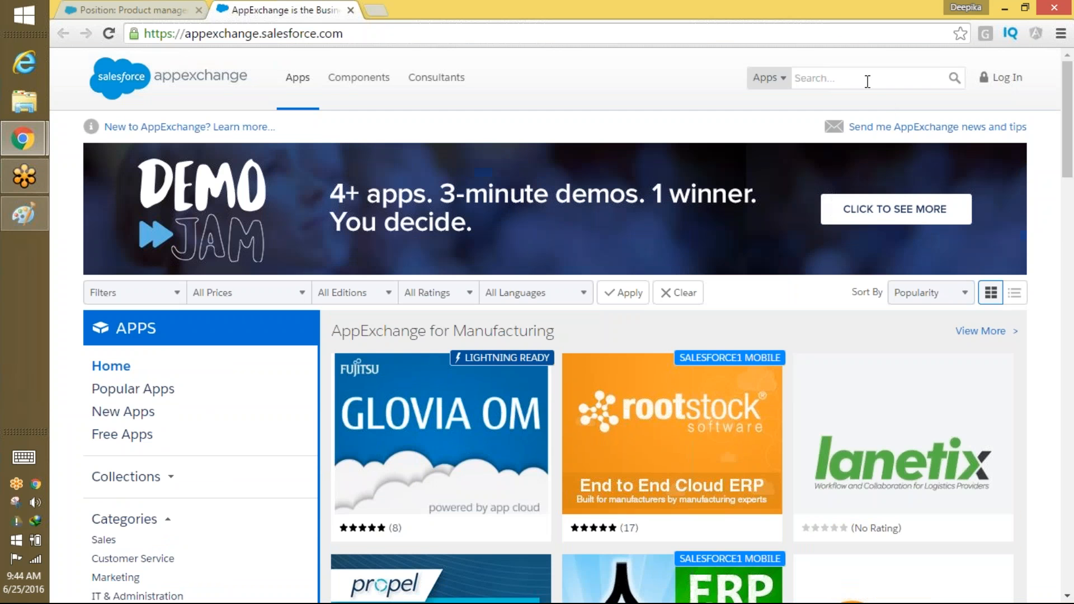
- Enter "opportunity" as the search term for apps
left_click(869, 81)
type("oppor")
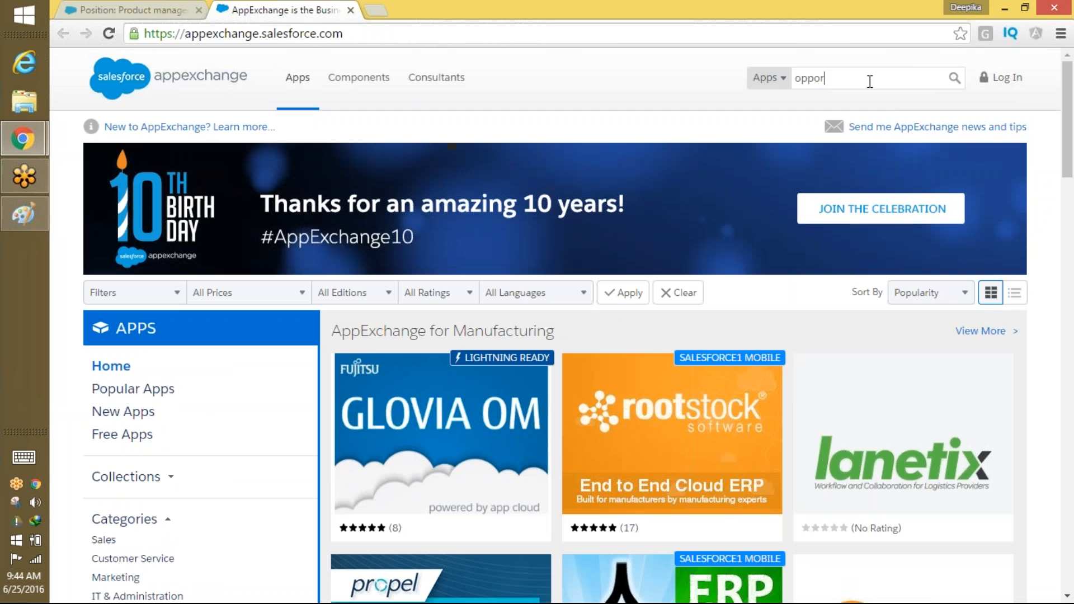
type("tunity pl")
key("BackSpace")
key("BackSpace")
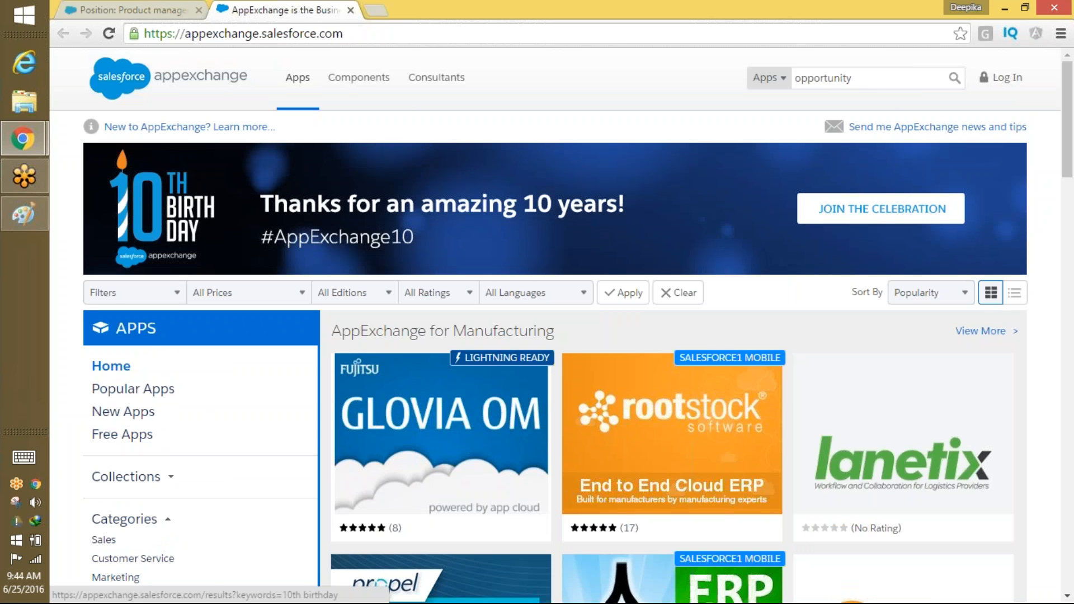
- Choose Free as the price, Developer as the edition and English as the language for the app filters
left_click(148, 294)
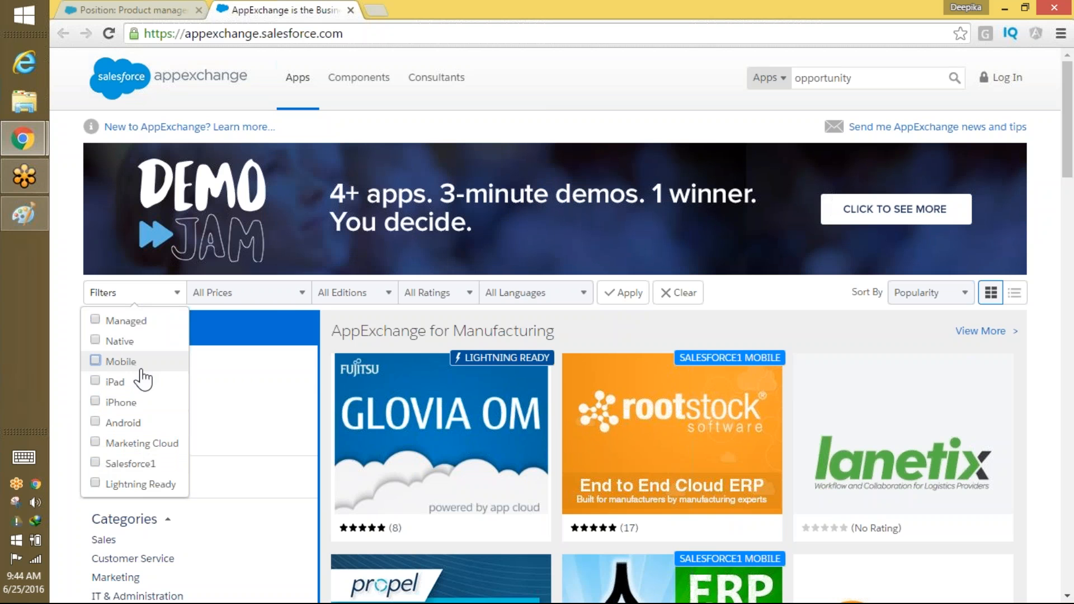
left_click(273, 293)
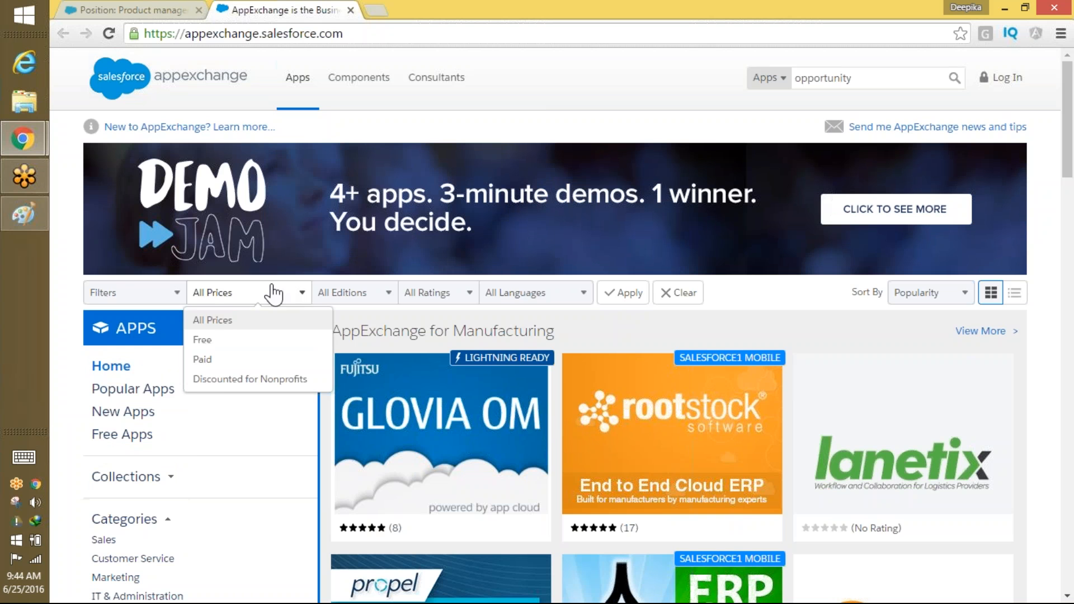
left_click(230, 341)
left_click(388, 302)
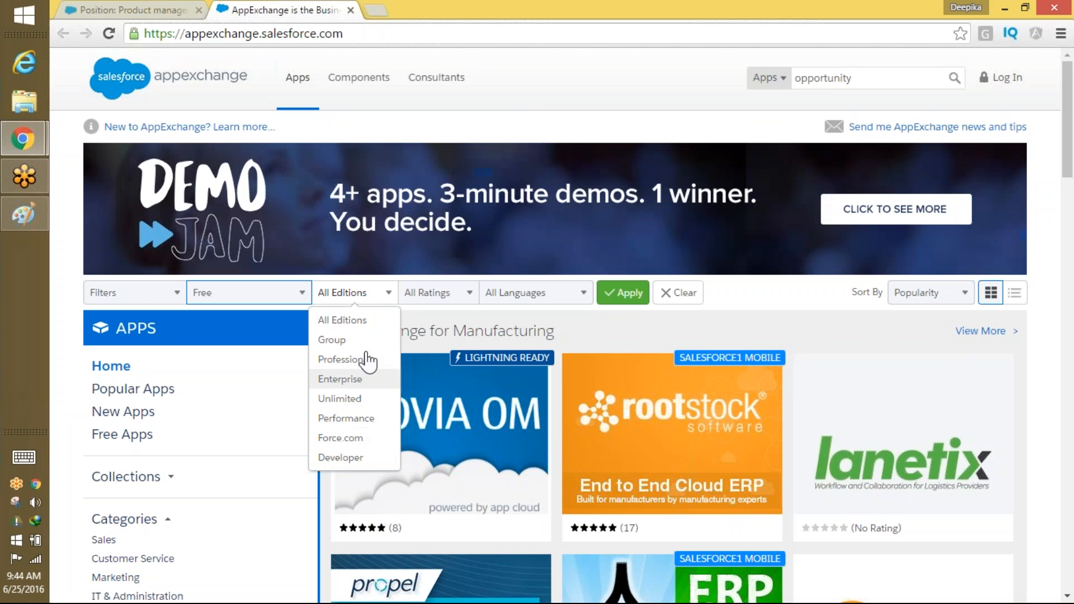
left_click(343, 459)
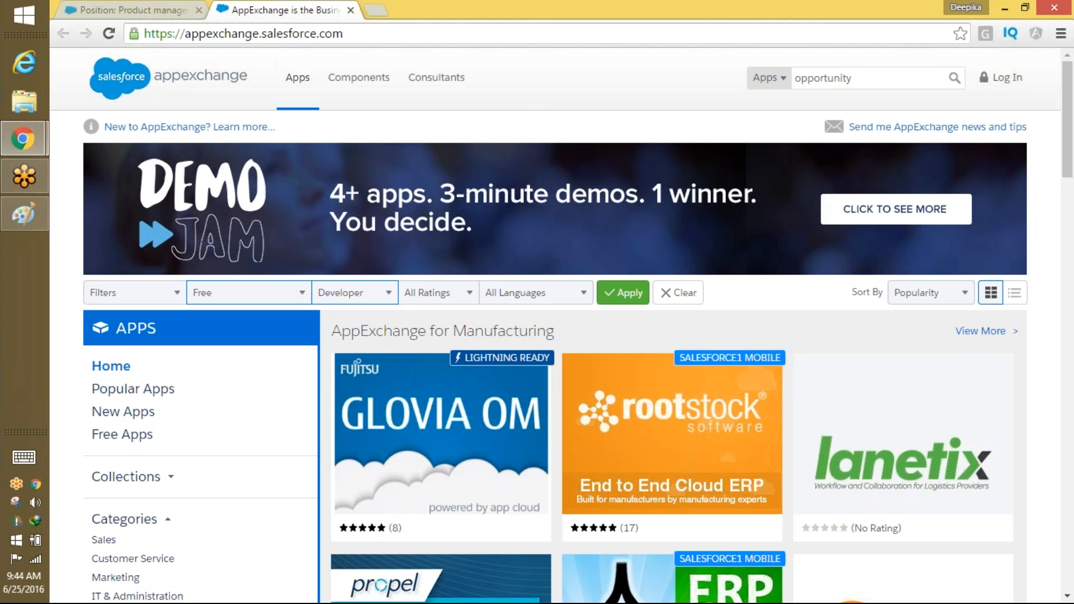
left_click(533, 294)
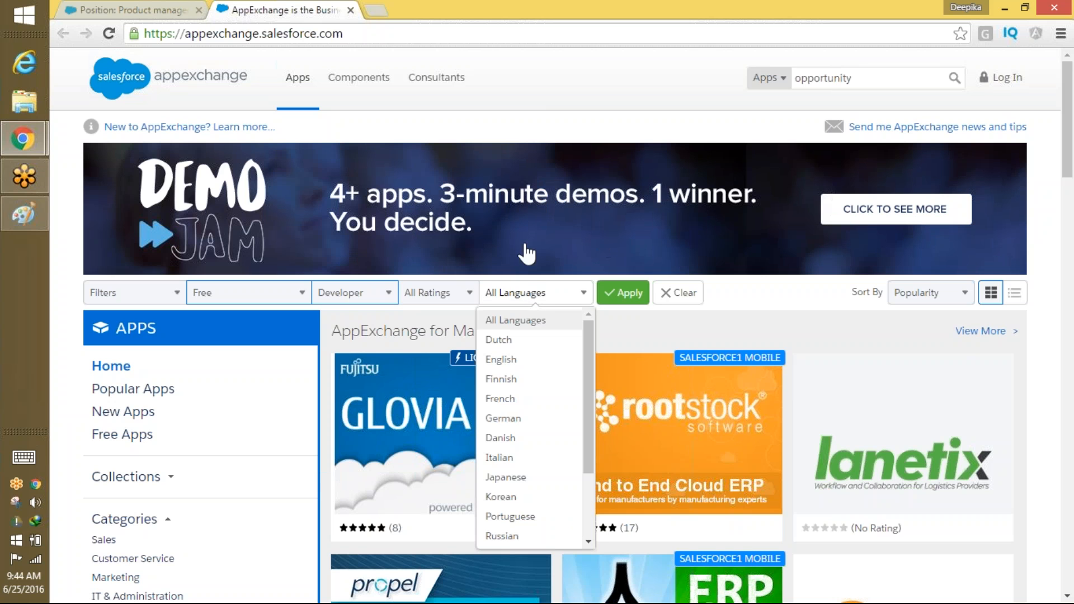
left_click(519, 360)
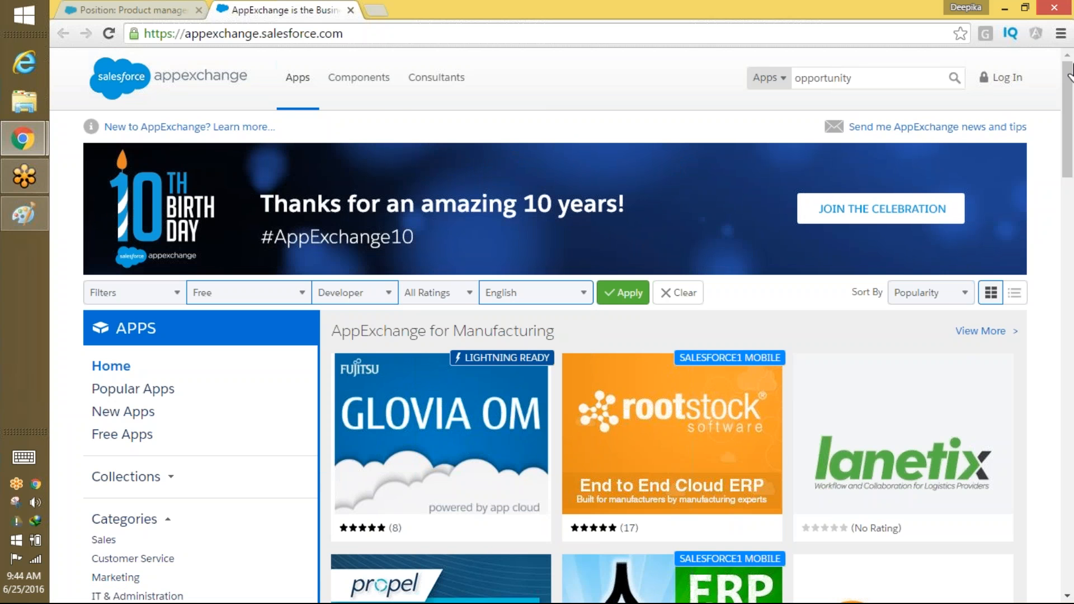
- Open the Sales category and look over its featured sales apps
left_click_drag(1068, 108, 1068, 165)
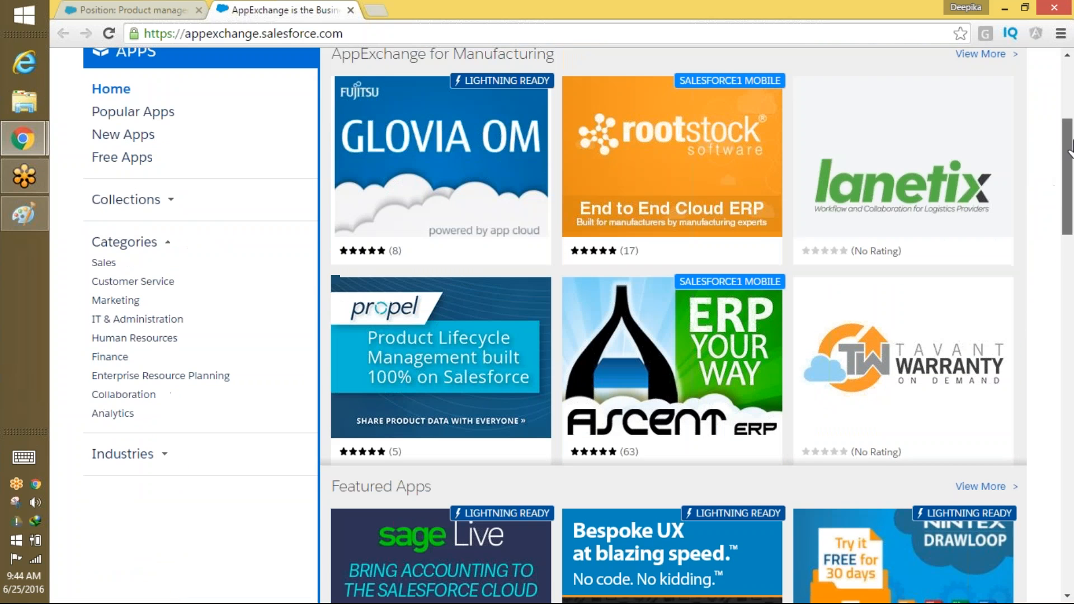
left_click(115, 266)
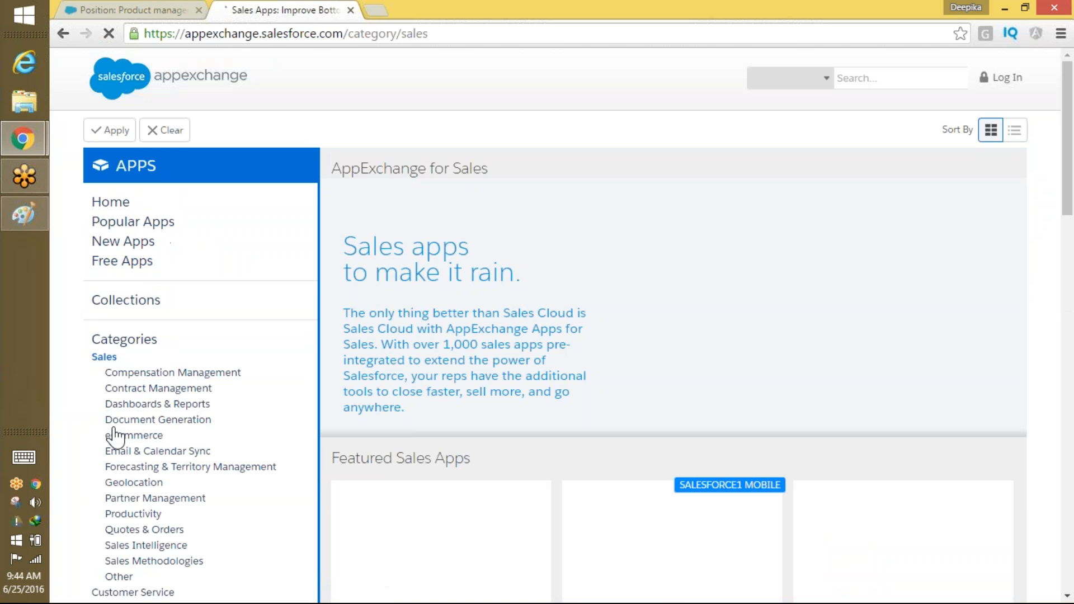
scroll(1057, 219, "down", 5)
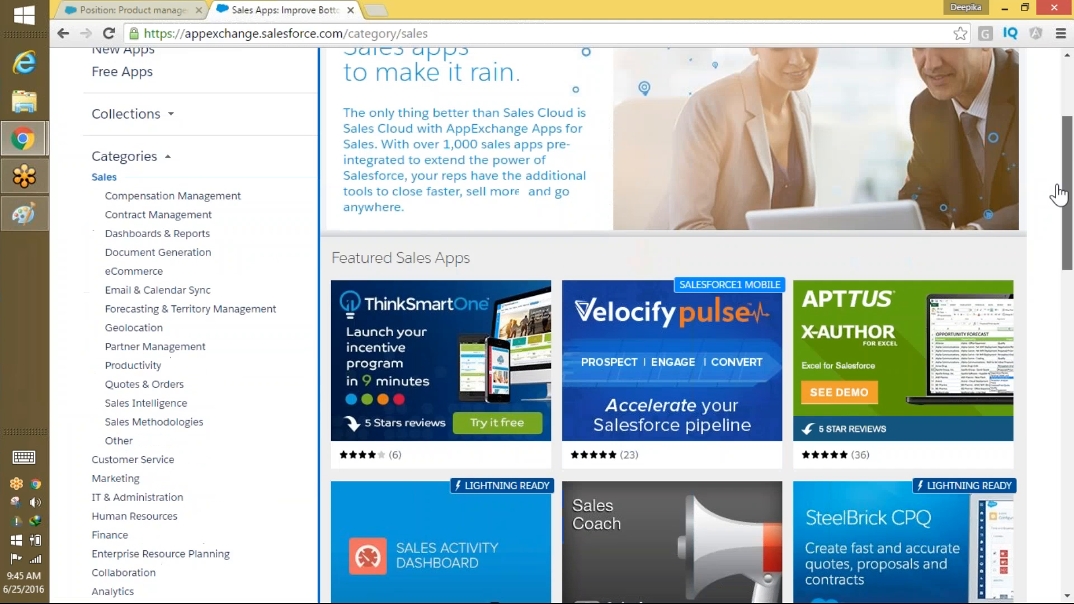
scroll(1056, 219, "down", 1)
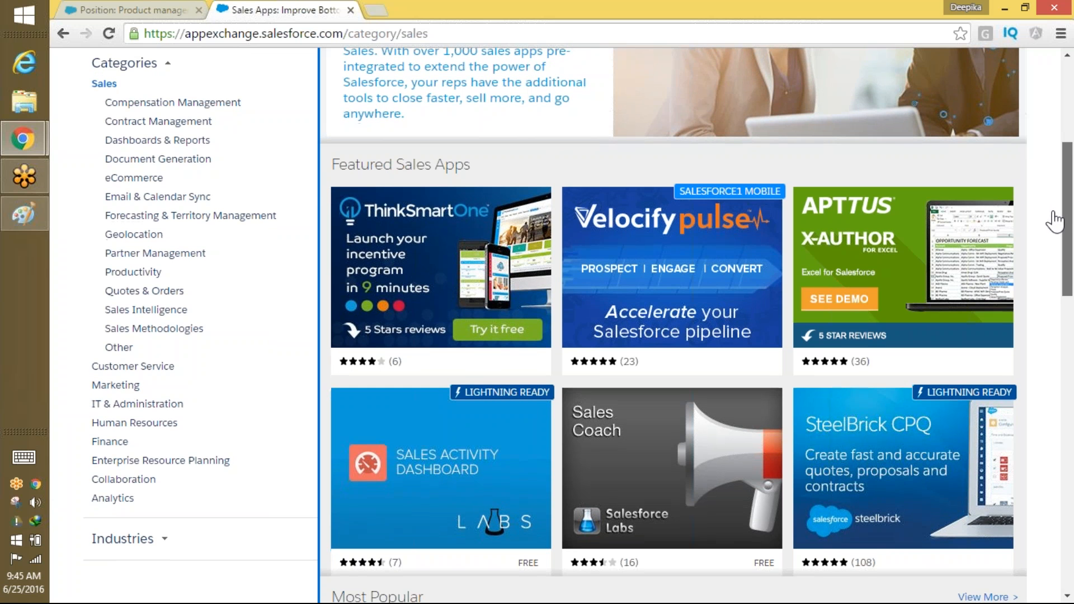
scroll(1055, 221, "up", 2)
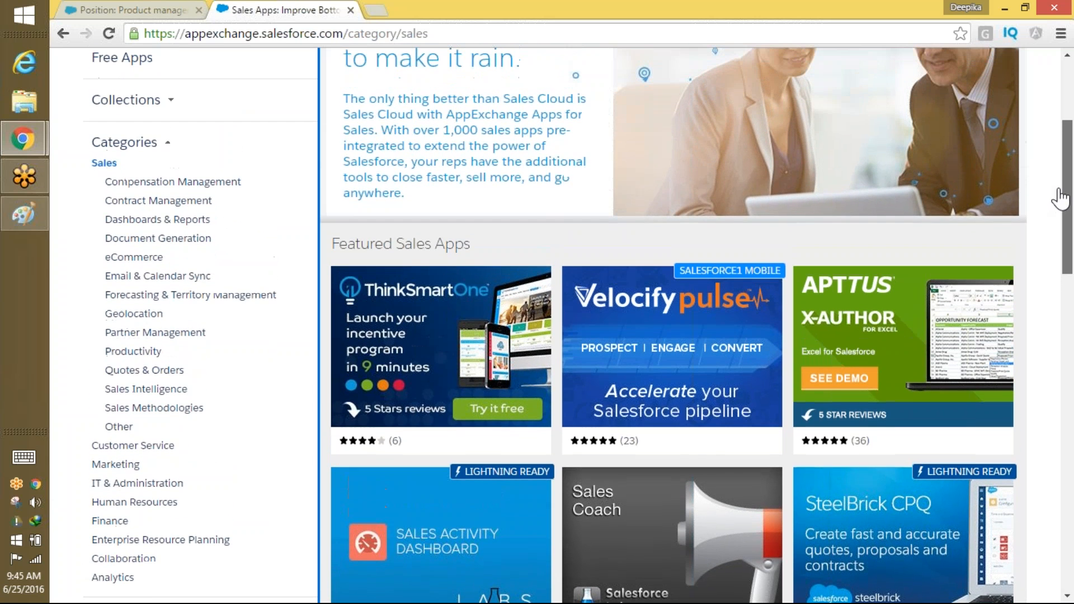
scroll(1059, 199, "up", 4)
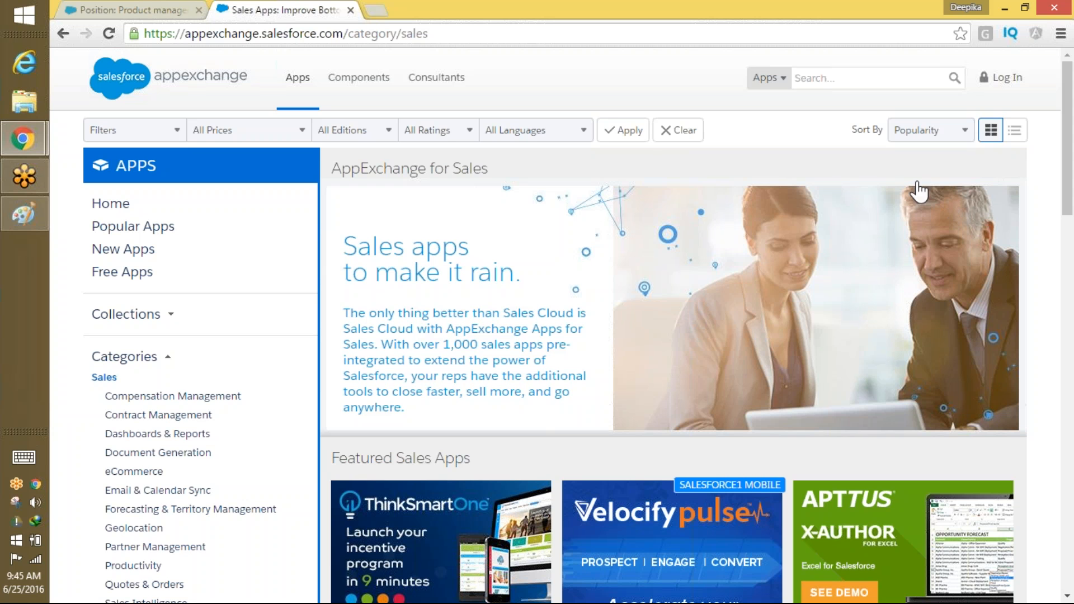
- Try to look up "opportunity planning wall" in the app search and reload the Sales category page
left_click(852, 73)
type("opportunity planning wall")
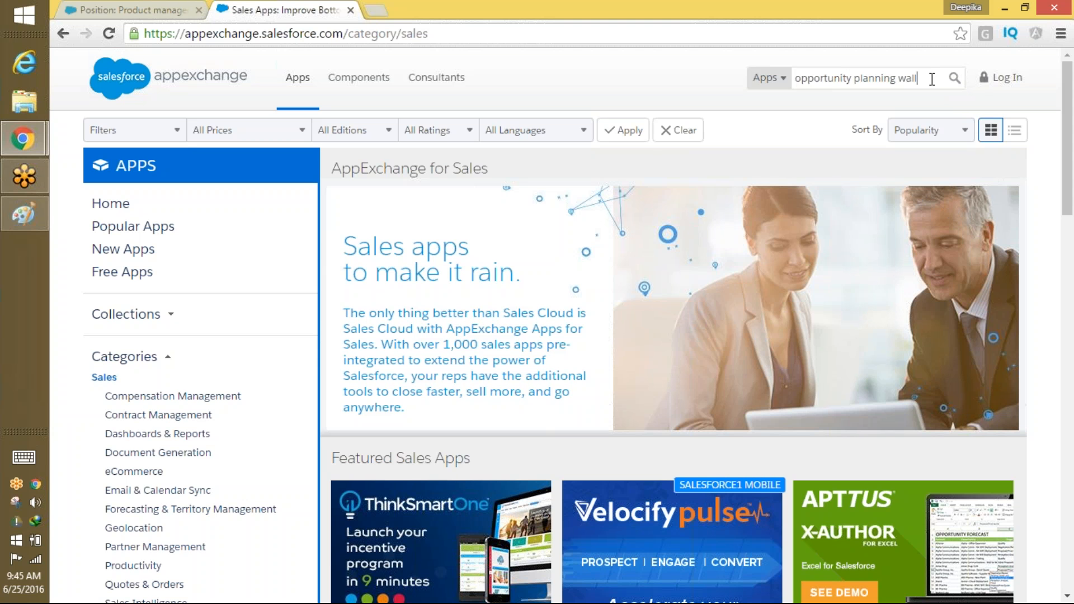
left_click(335, 33)
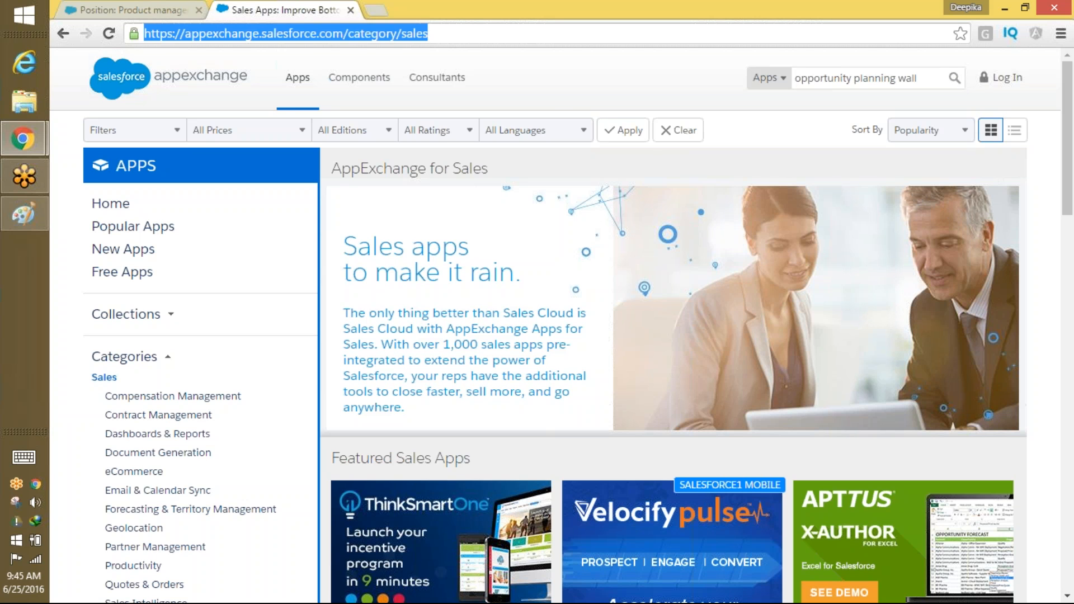
key("Return")
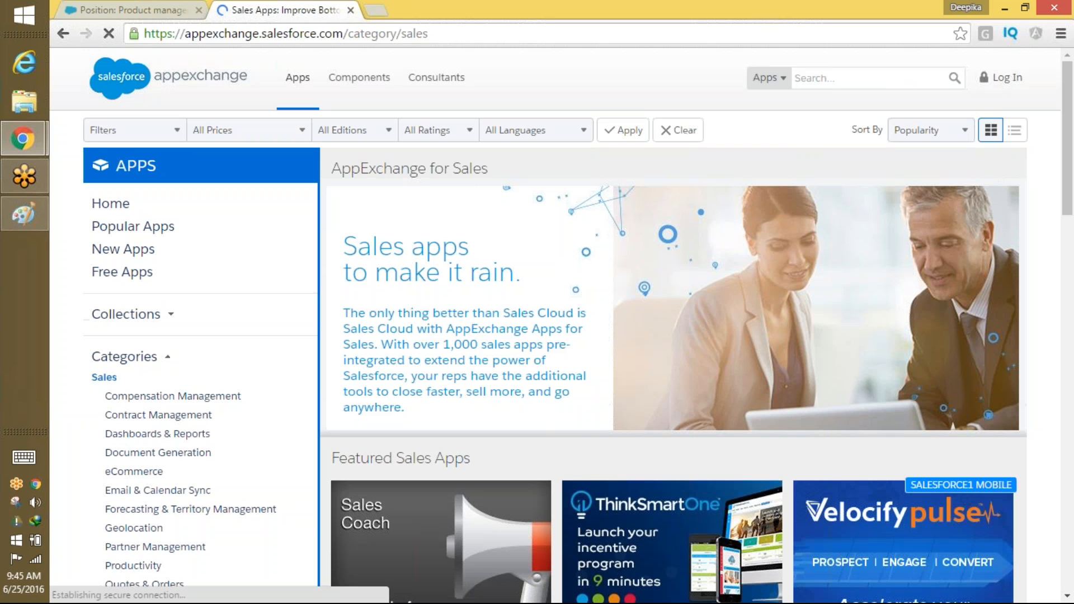
- Search the marketplace apps for "opportunity"
left_click(834, 79)
type("oppo")
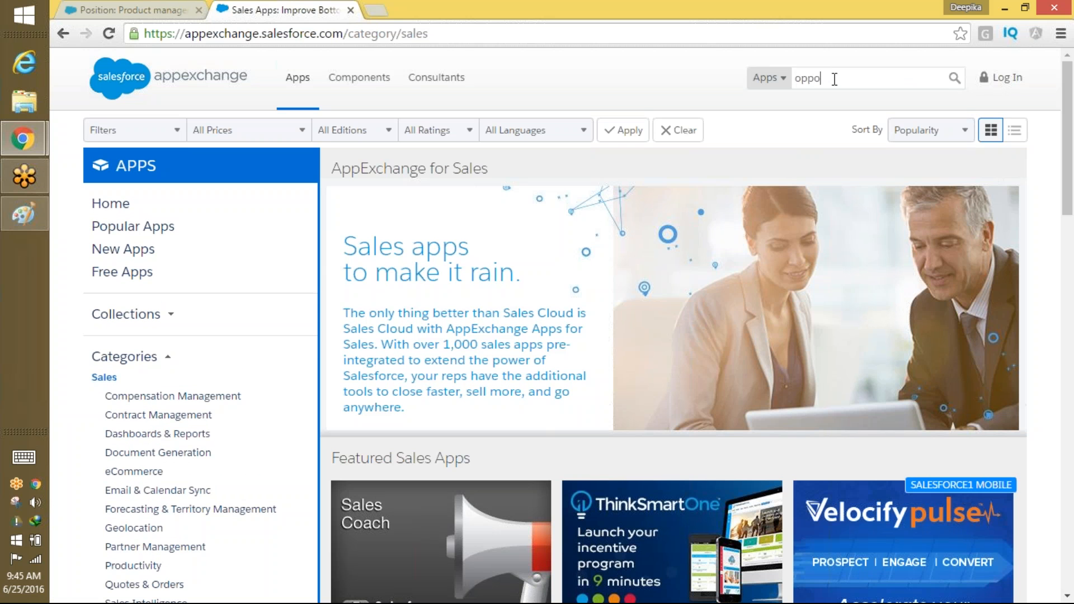
type("rtunity planning wall")
left_click_drag(1067, 126, 1067, 97)
left_click_drag(852, 79, 1019, 96)
key("BackSpace")
key("Return")
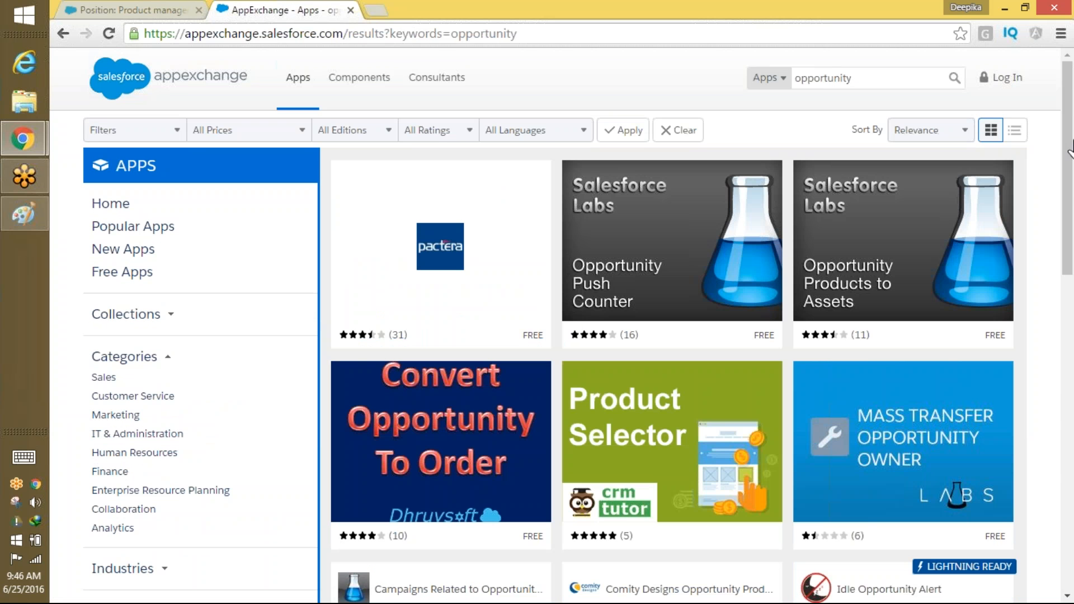
- Open the Opportunity Planning Wall listing from the search results and read its overview
left_click_drag(1068, 136, 992, 423)
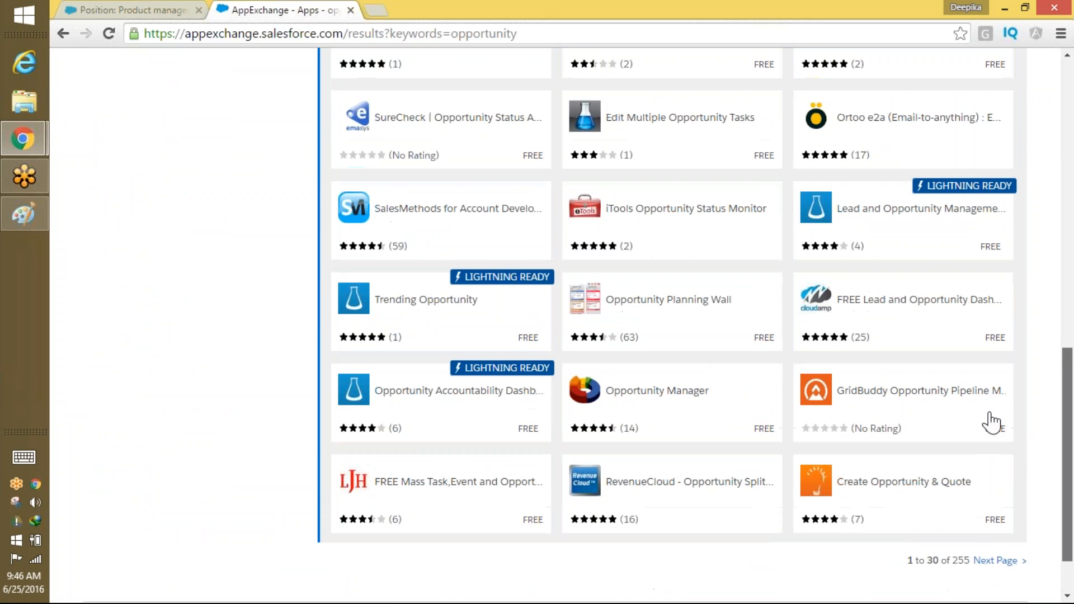
left_click(694, 305)
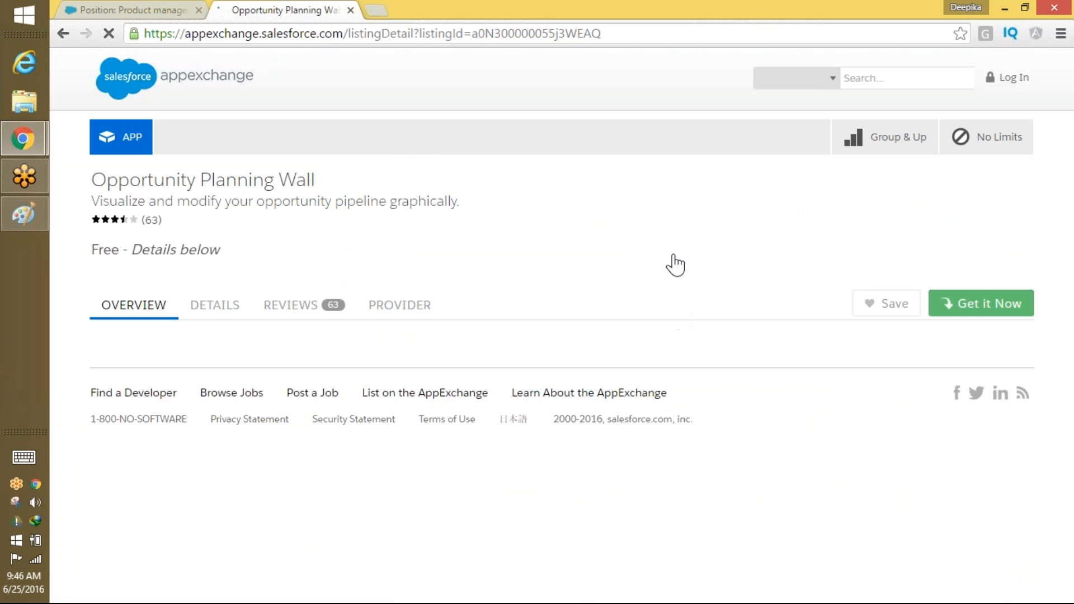
scroll(1069, 241, "down", 2)
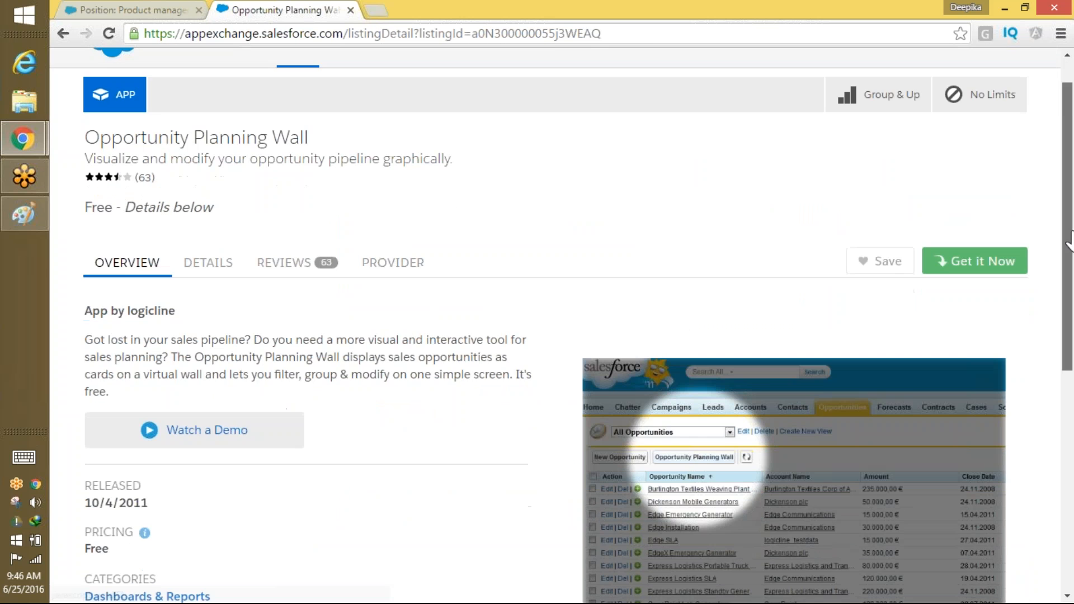
scroll(1069, 240, "down", 2)
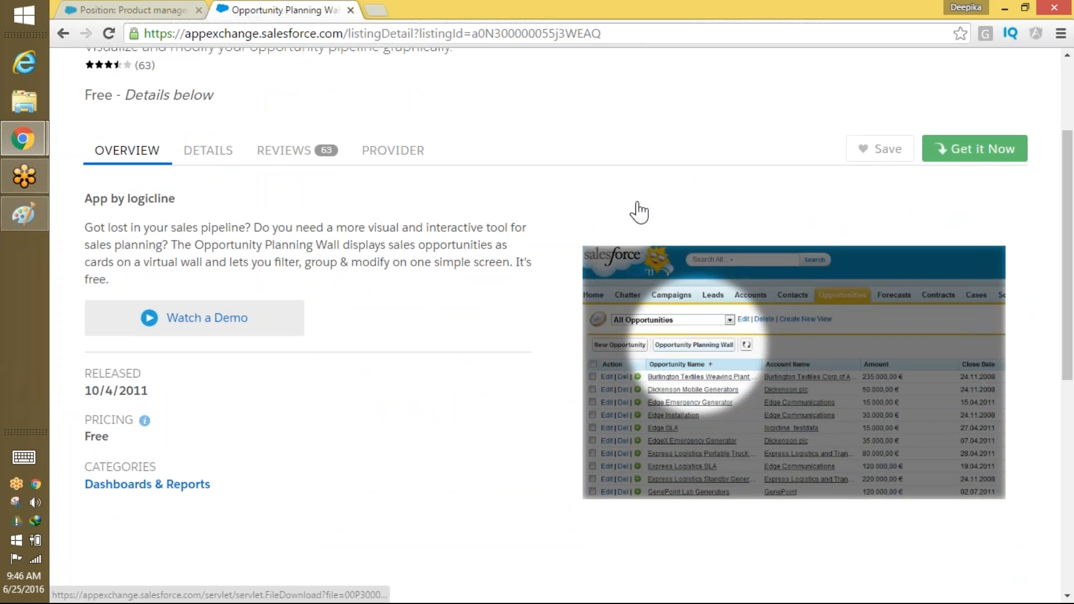
- Examine the listing's detailed description, supported Salesforce editions, contact information and package details
left_click(218, 151)
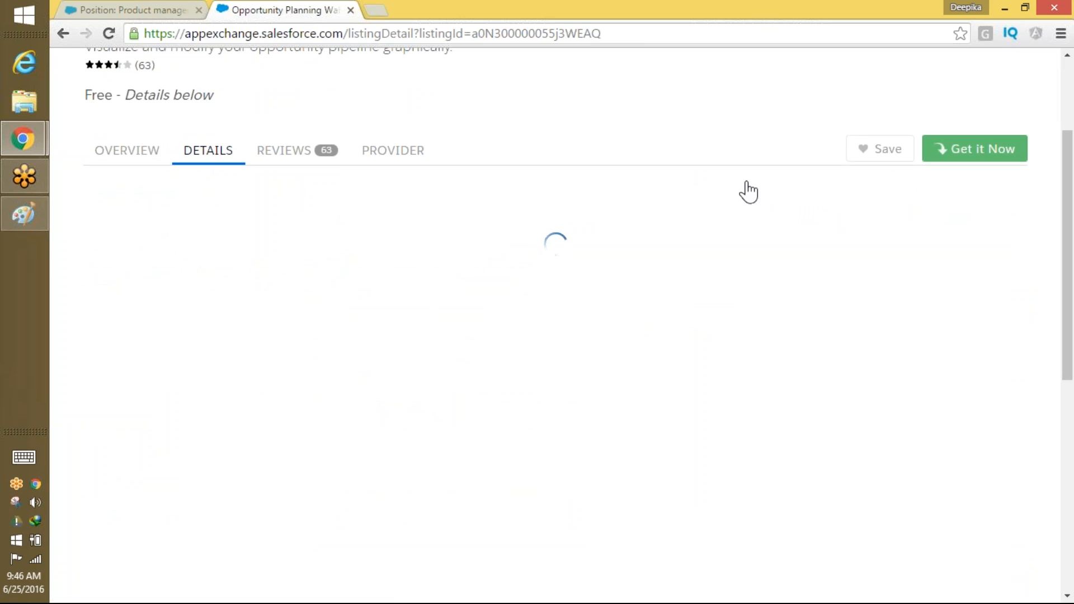
left_click_drag(1067, 237, 1067, 376)
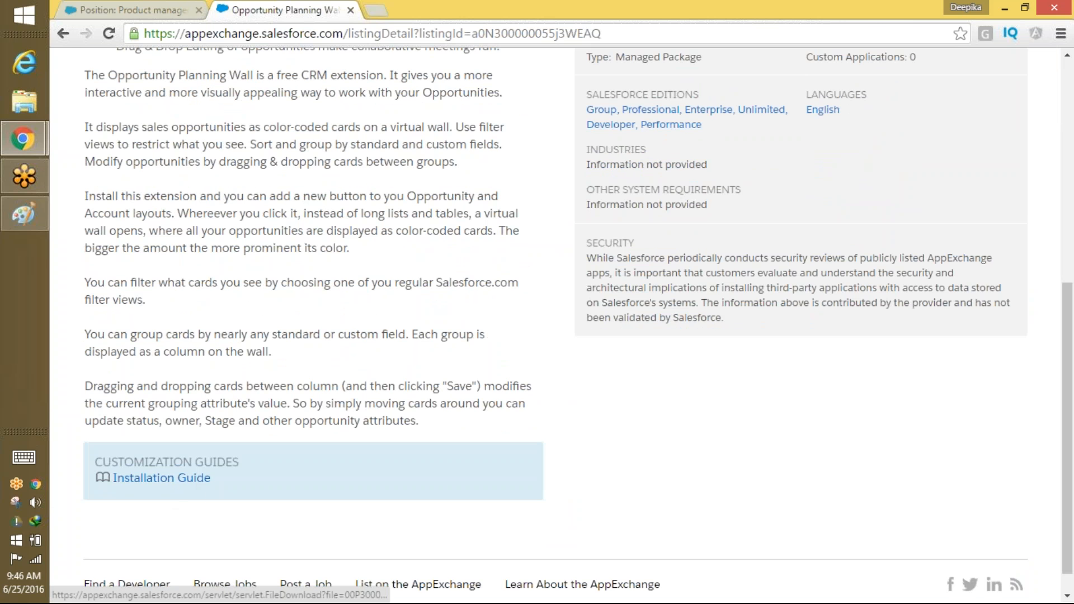
scroll(767, 232, "up", 2)
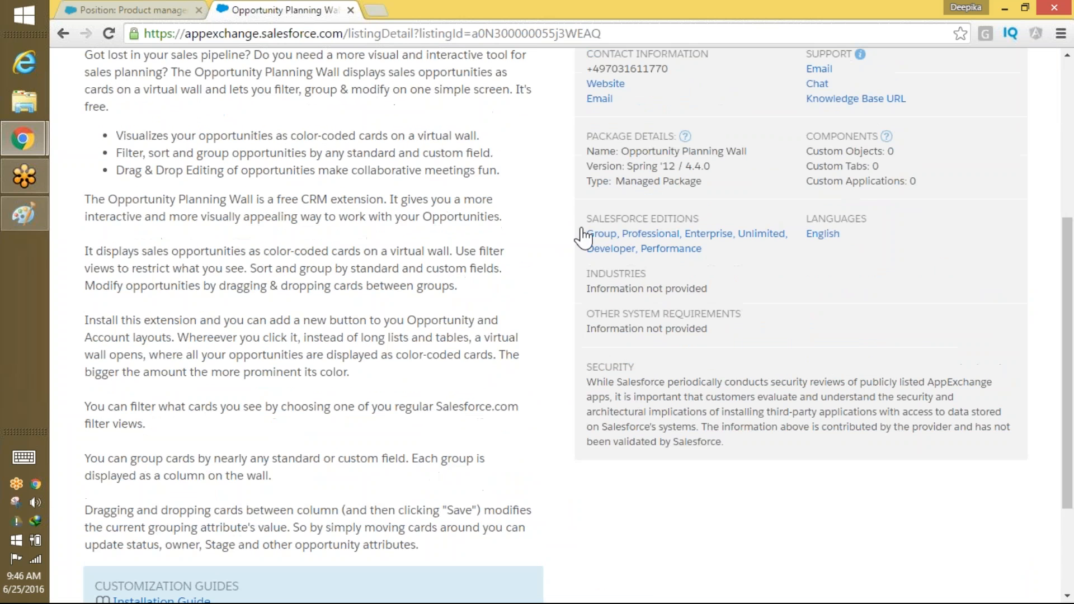
left_click_drag(585, 219, 709, 252)
left_click_drag(1072, 356, 1072, 266)
left_click(709, 268)
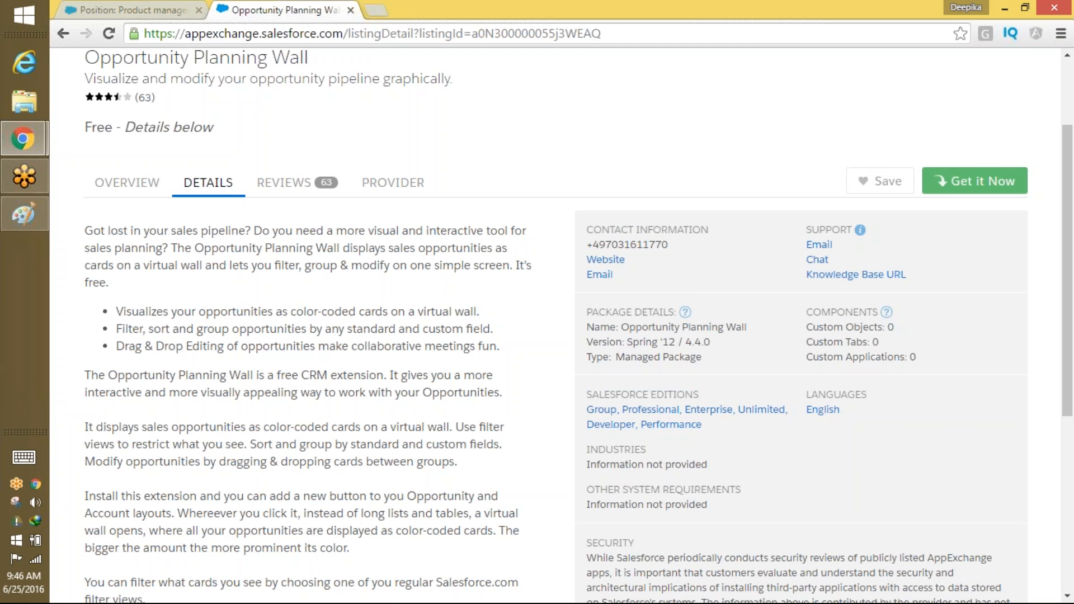
left_click_drag(709, 267, 582, 224)
left_click_drag(584, 308, 710, 366)
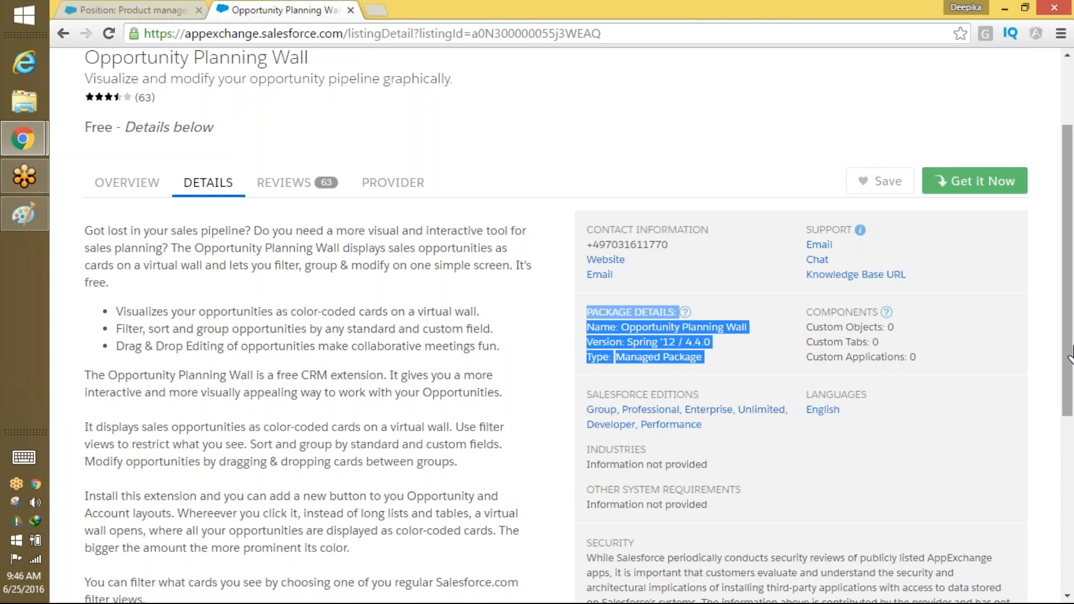
left_click_drag(1070, 357, 1012, 532)
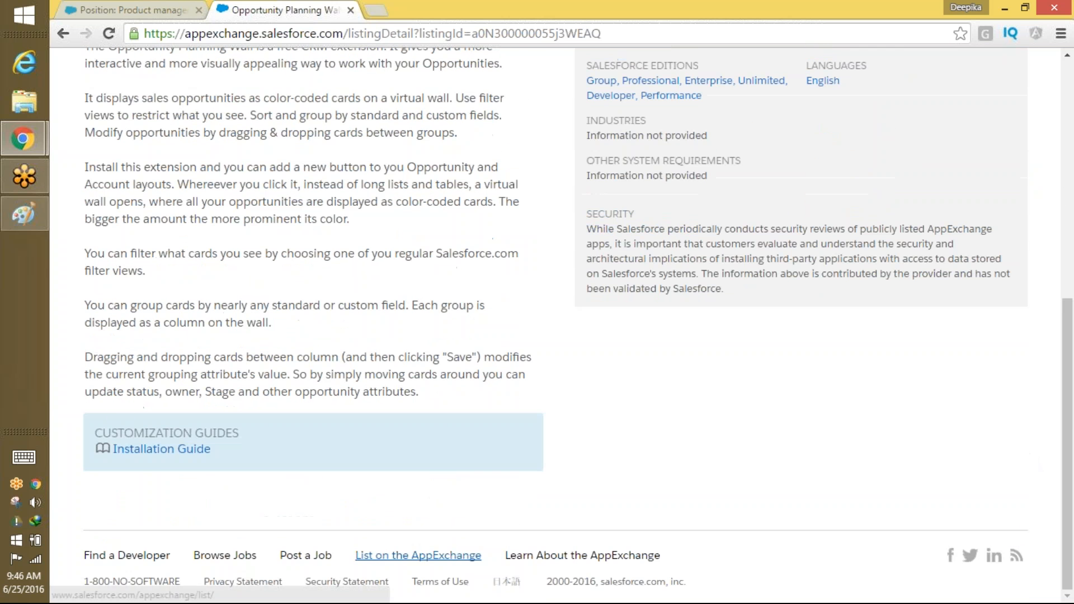
- Open the app's Installation Guide in a separate browser tab and read through its installation steps
right_click(153, 449)
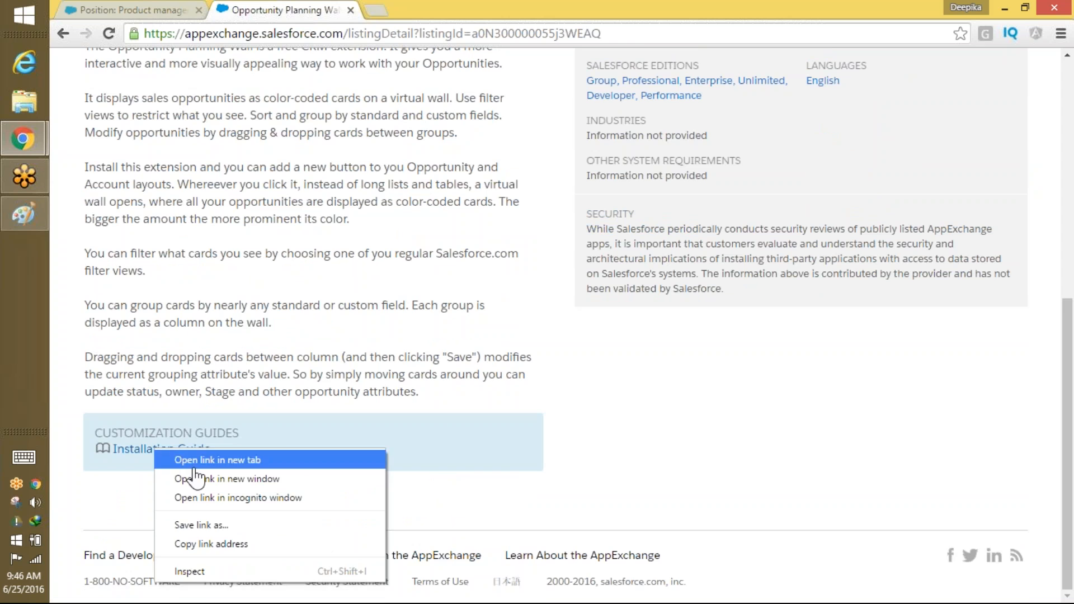
left_click(194, 466)
left_click(384, 10)
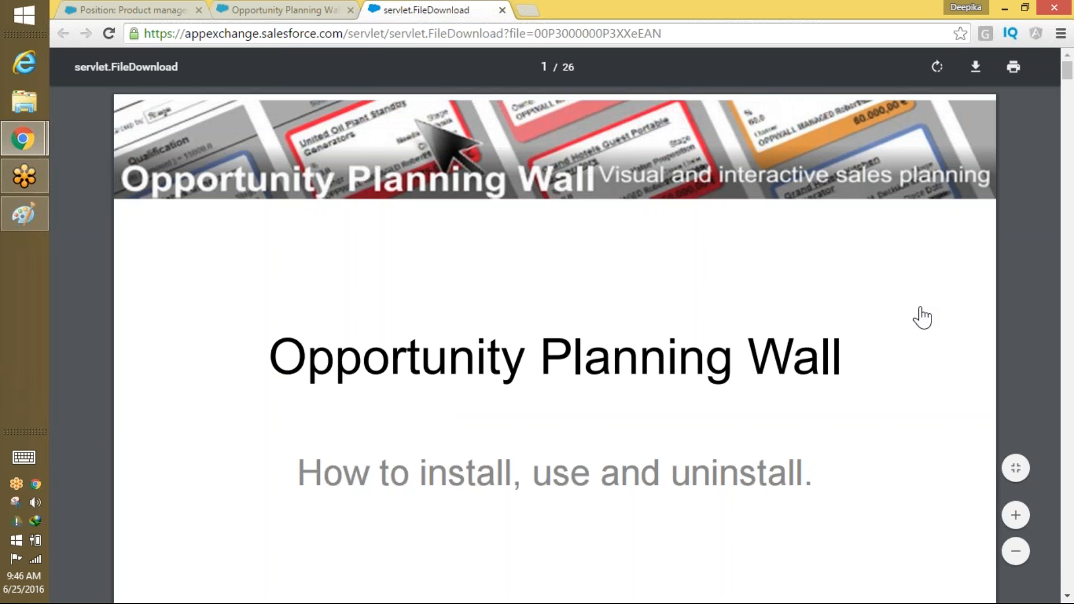
scroll(489, 144, "down", 5)
scroll(489, 143, "down", 10)
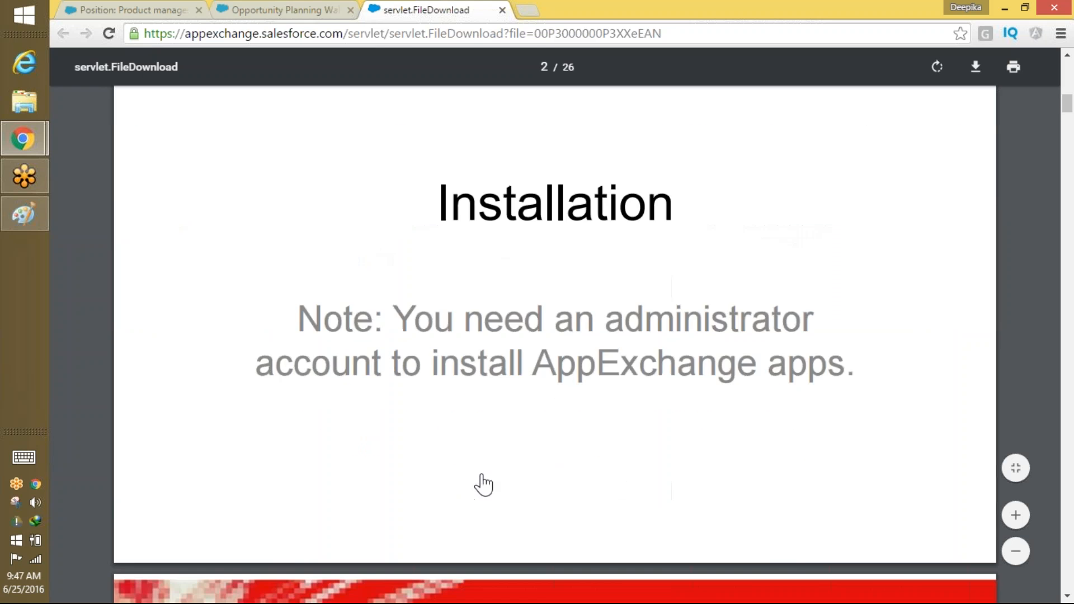
scroll(489, 364, "down", 10)
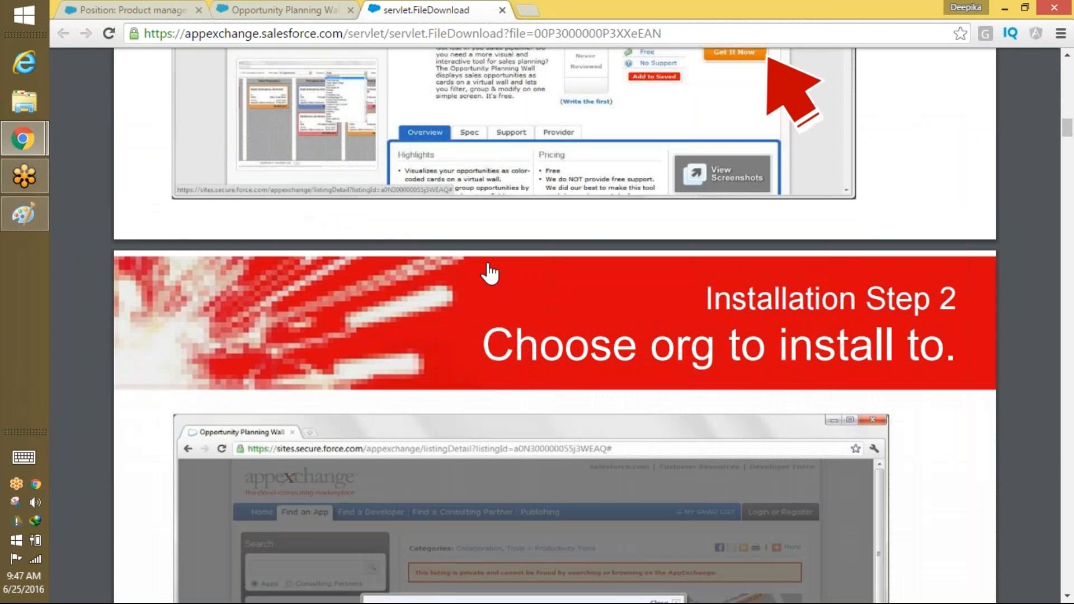
scroll(544, 252, "down", 7)
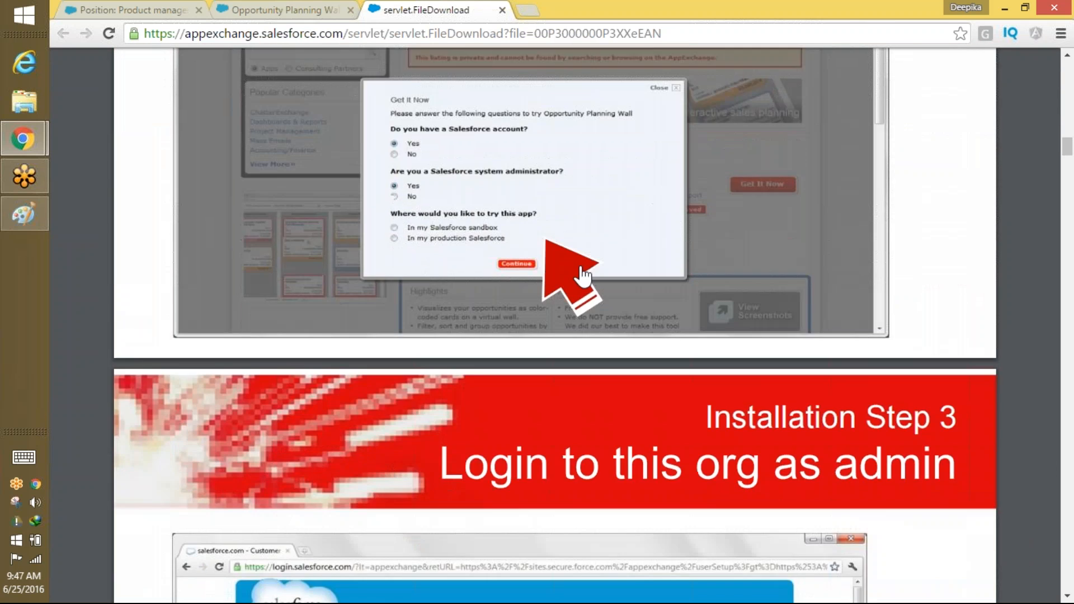
scroll(569, 291, "down", 3)
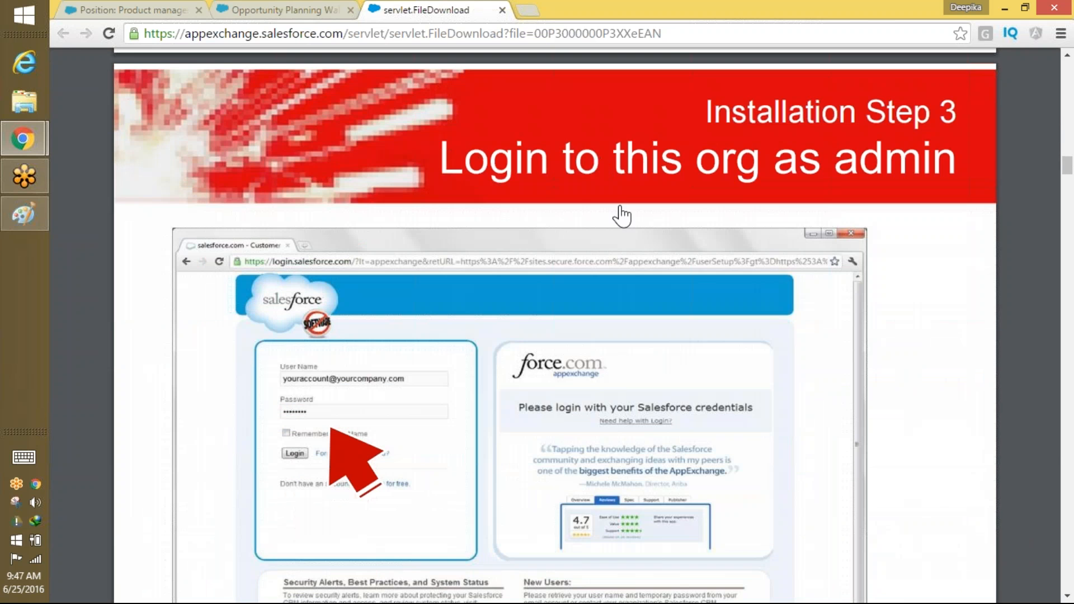
scroll(618, 216, "down", 12)
- Return to the Opportunity Planning Wall listing and request the app, logging in to the AppExchange and choosing to install in production
left_click(286, 10)
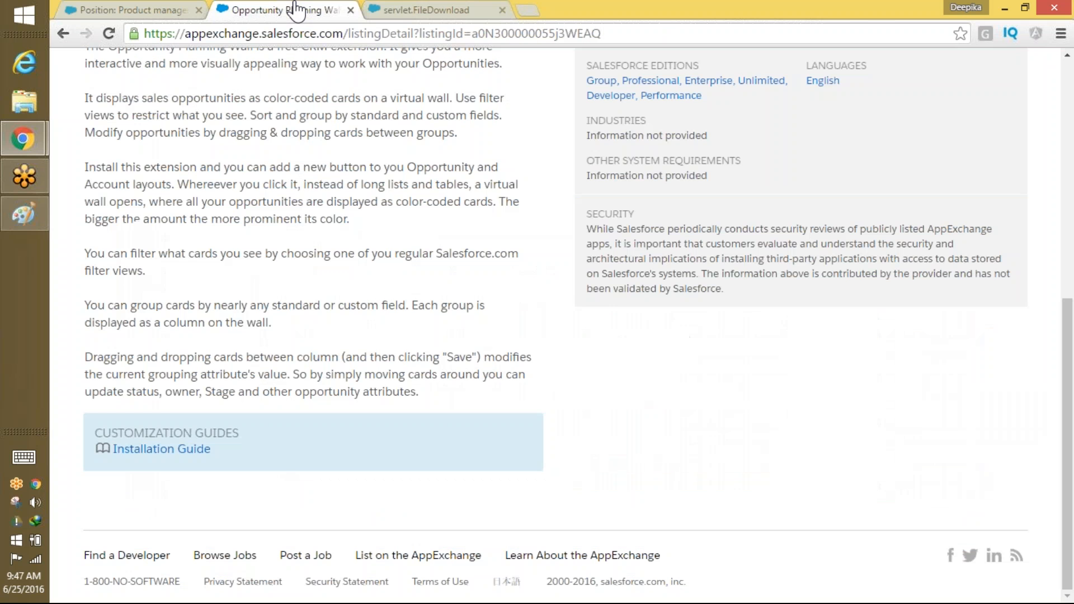
scroll(1070, 433, "up", 8)
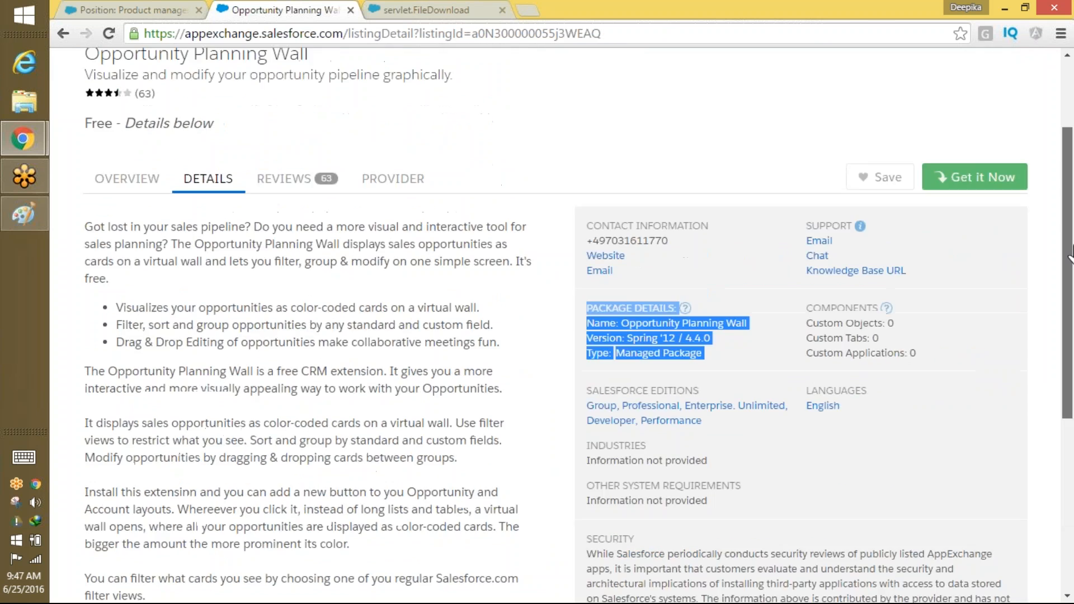
left_click(973, 306)
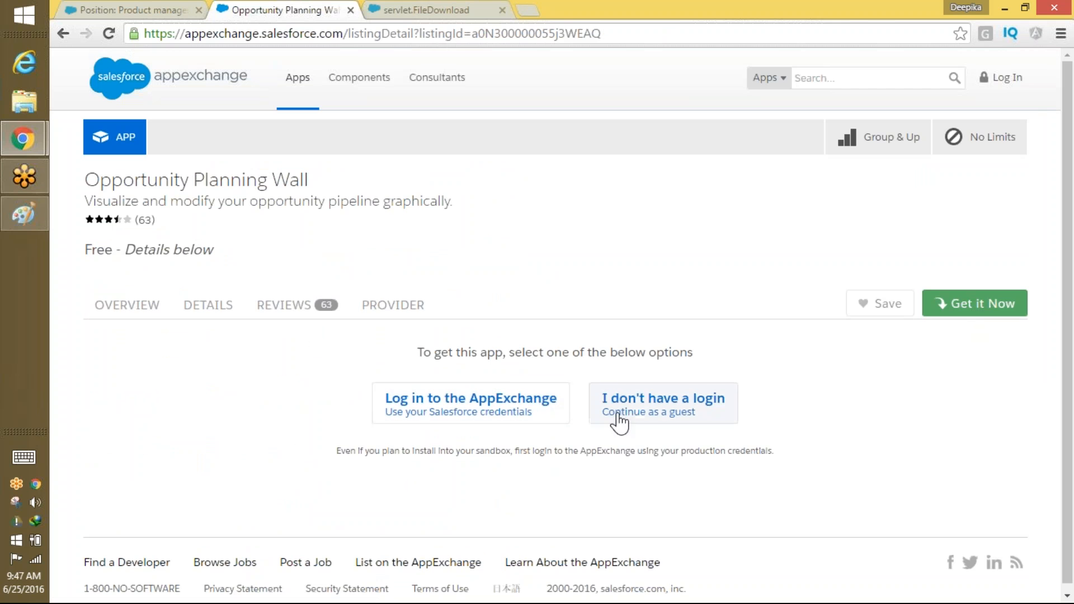
left_click(538, 396)
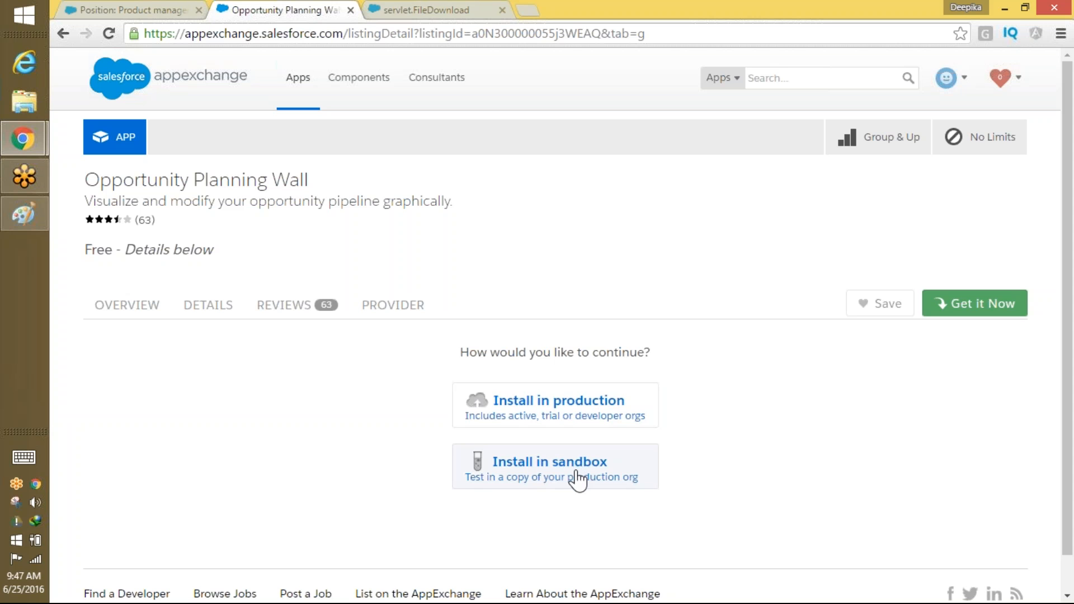
left_click(569, 401)
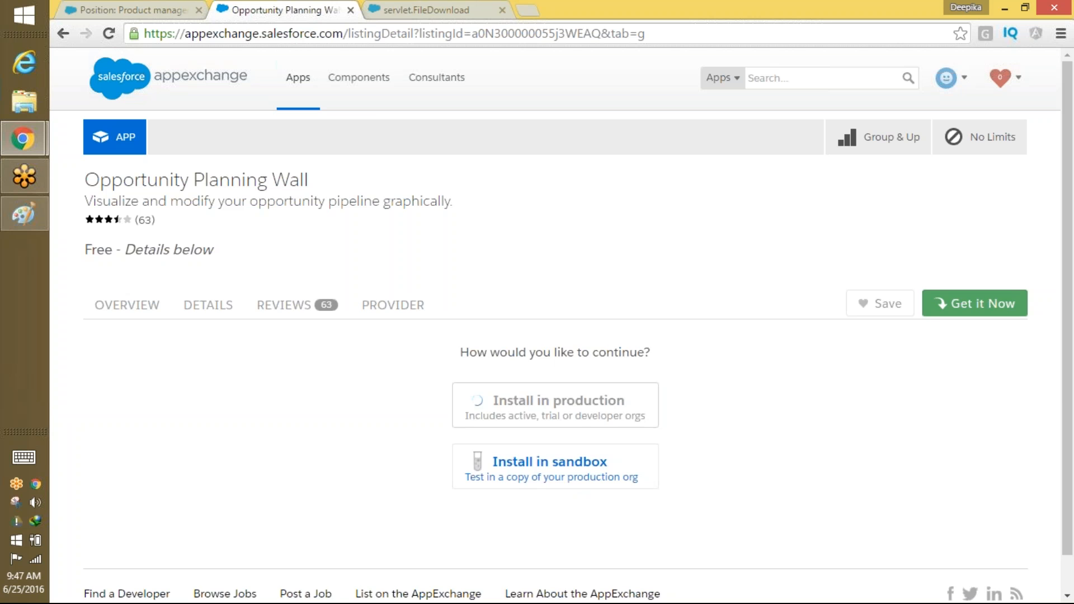
- Review the installation summary, agree to the terms and conditions, and confirm the Opportunity Planning Wall installation
scroll(1039, 280, "down", 2)
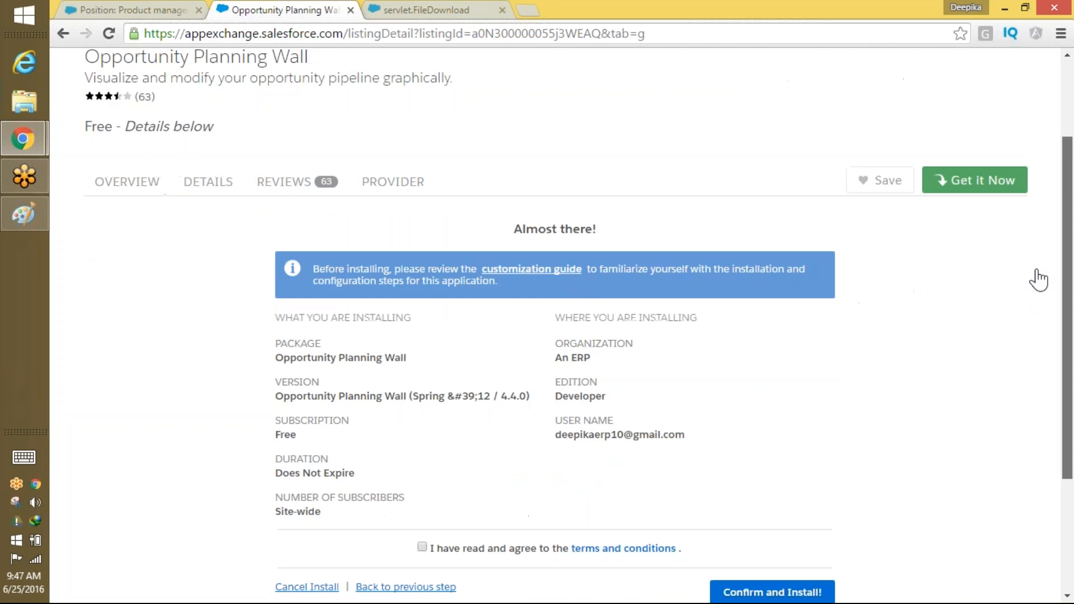
scroll(1039, 280, "down", 2)
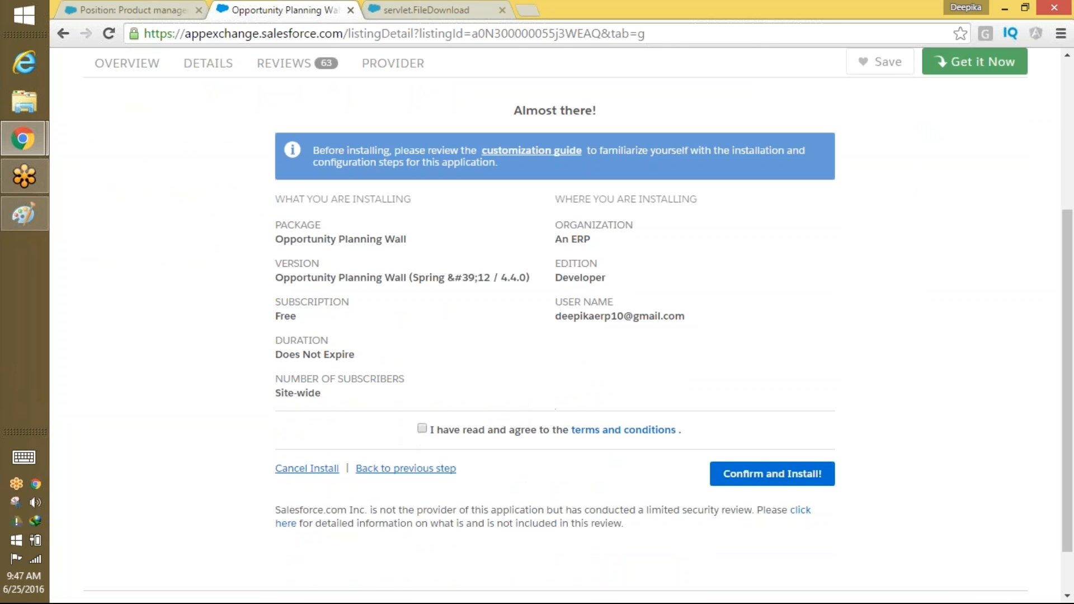
left_click(422, 429)
left_click(722, 476)
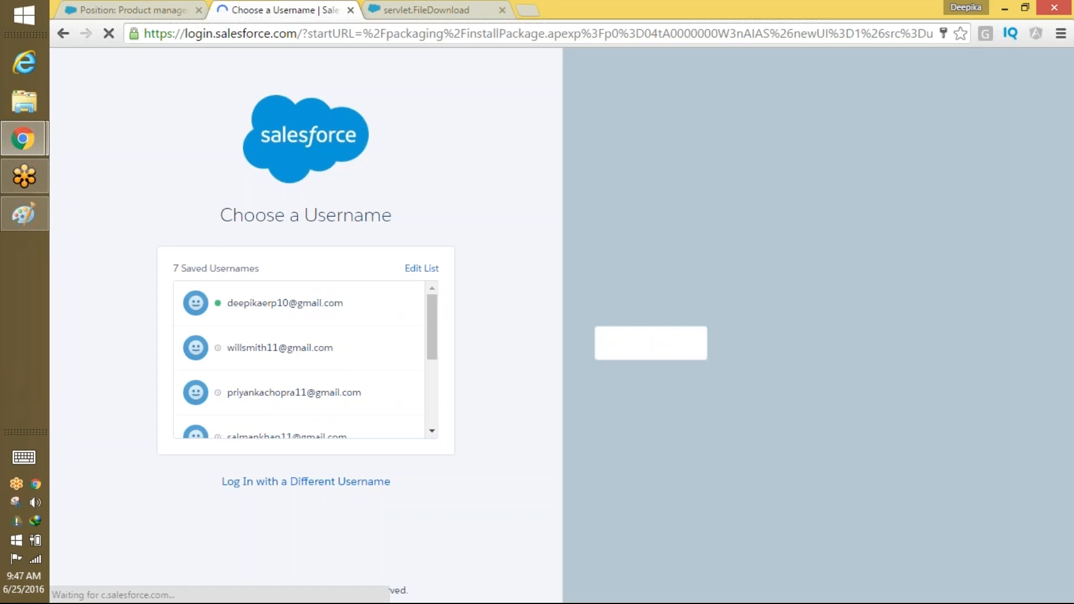
- Log in with the saved administrator username, install Opportunity Planning Wall for all users, and finish the installer once installation completes
left_click(298, 306)
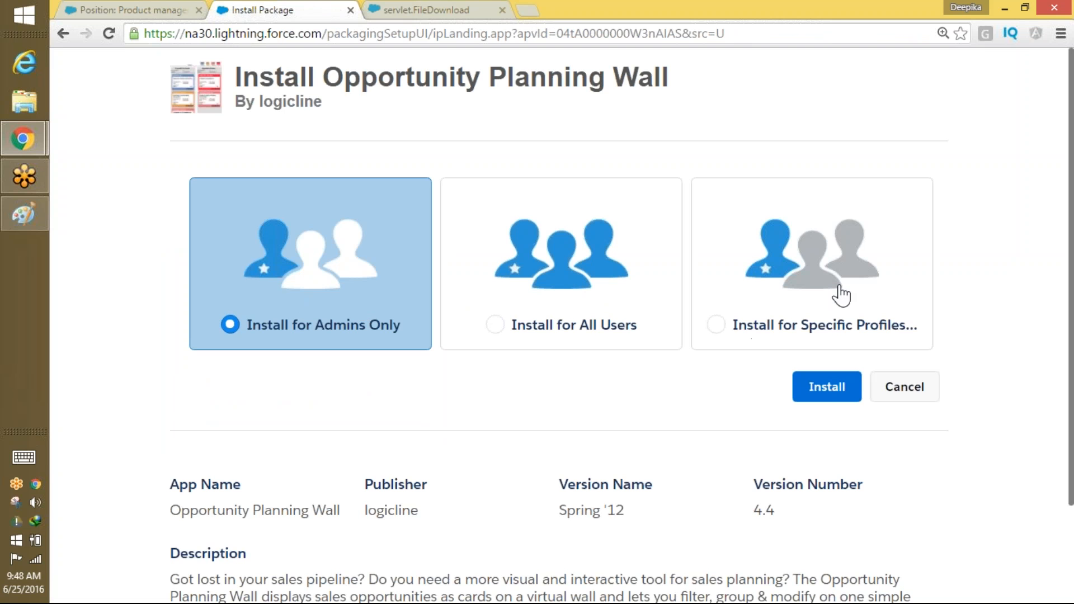
left_click(474, 345)
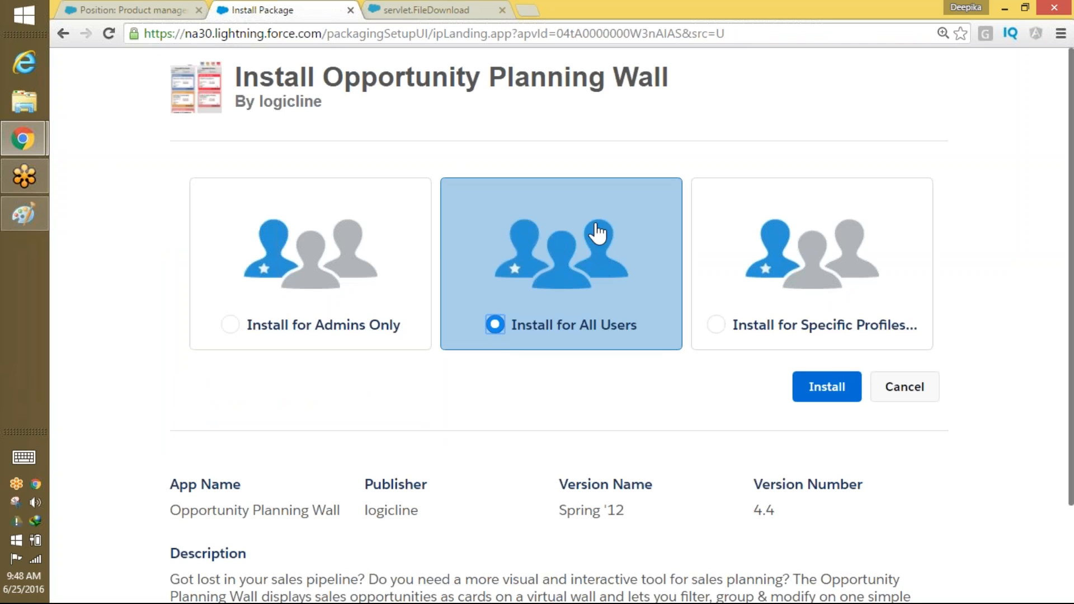
left_click(827, 388)
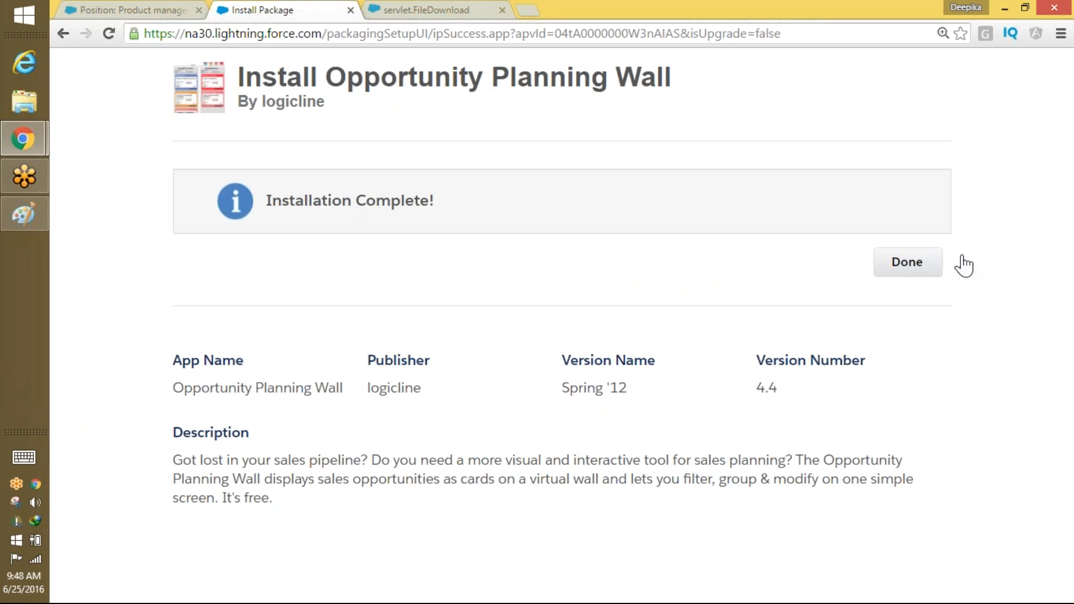
left_click(926, 268)
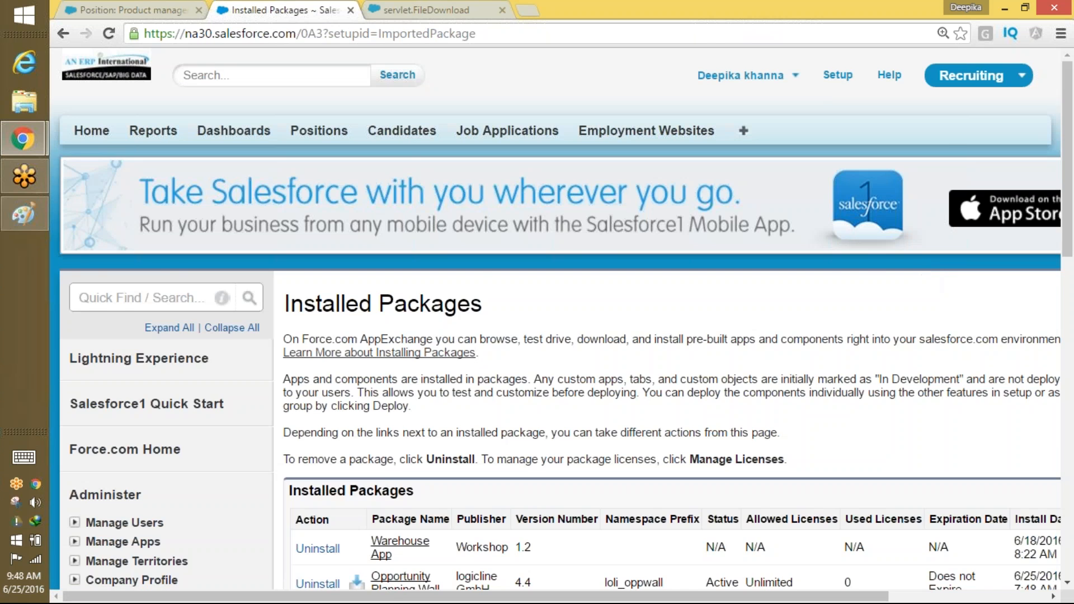
- Check the Opportunity Planning Wall entry in the installed packages list, switch to the Sales app and go to Opportunities
left_click_drag(1068, 142, 1068, 254)
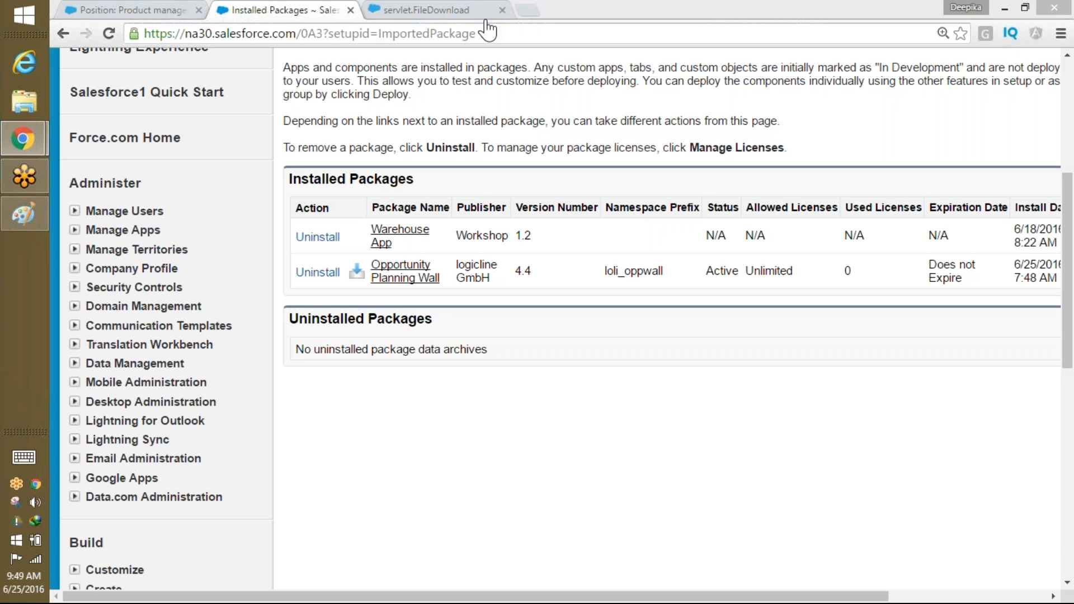
left_click_drag(1068, 296, 1070, 221)
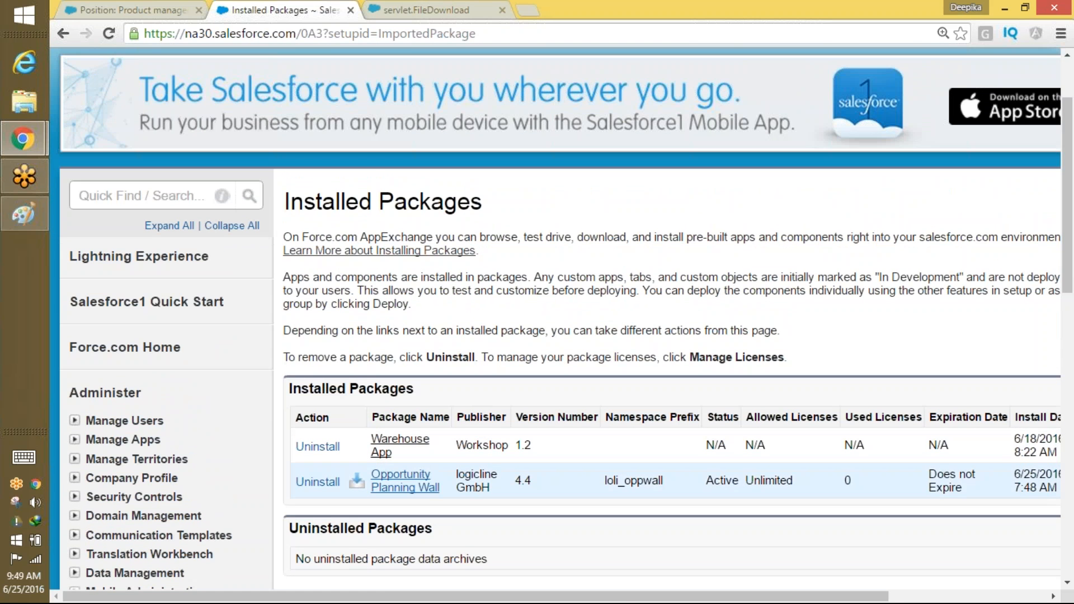
left_click_drag(627, 598, 668, 601)
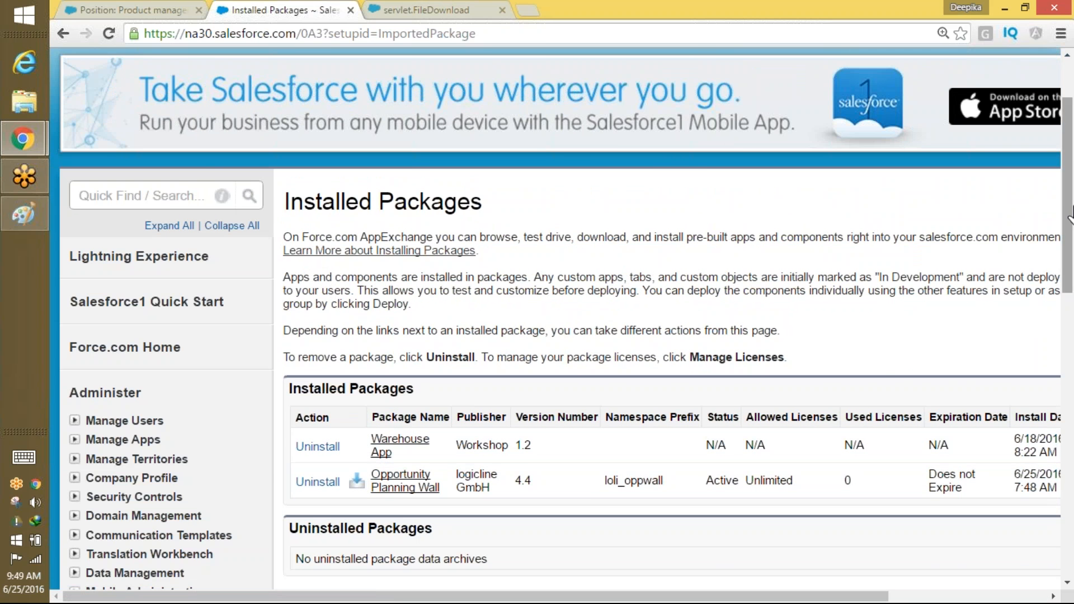
scroll(1059, 149, "up", 3)
left_click(1019, 76)
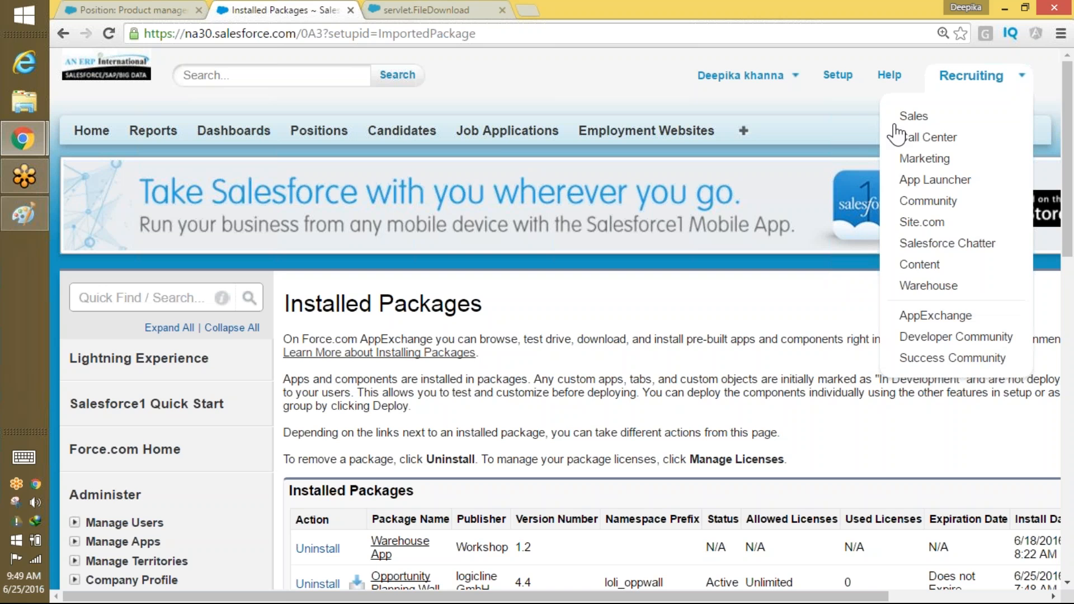
left_click(912, 136)
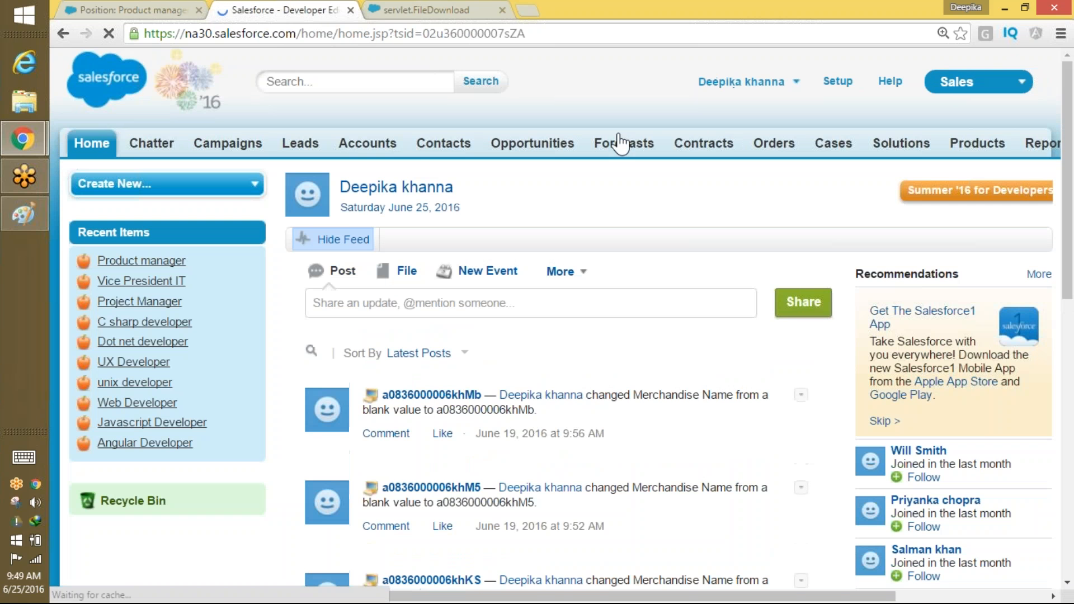
left_click(560, 144)
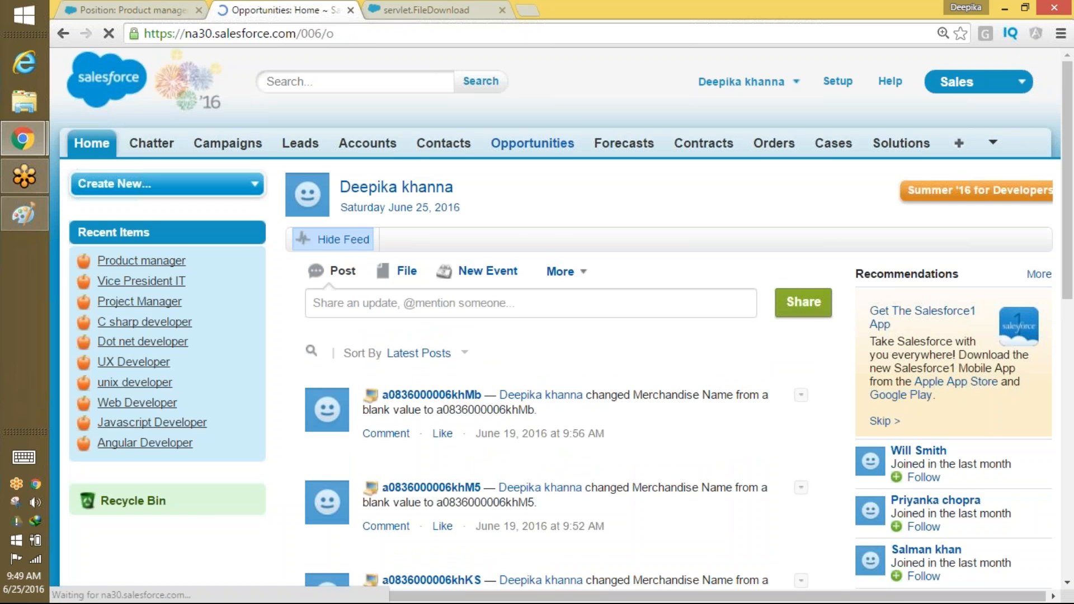
- Display the All Opportunities list view and look through its records
left_click(551, 242)
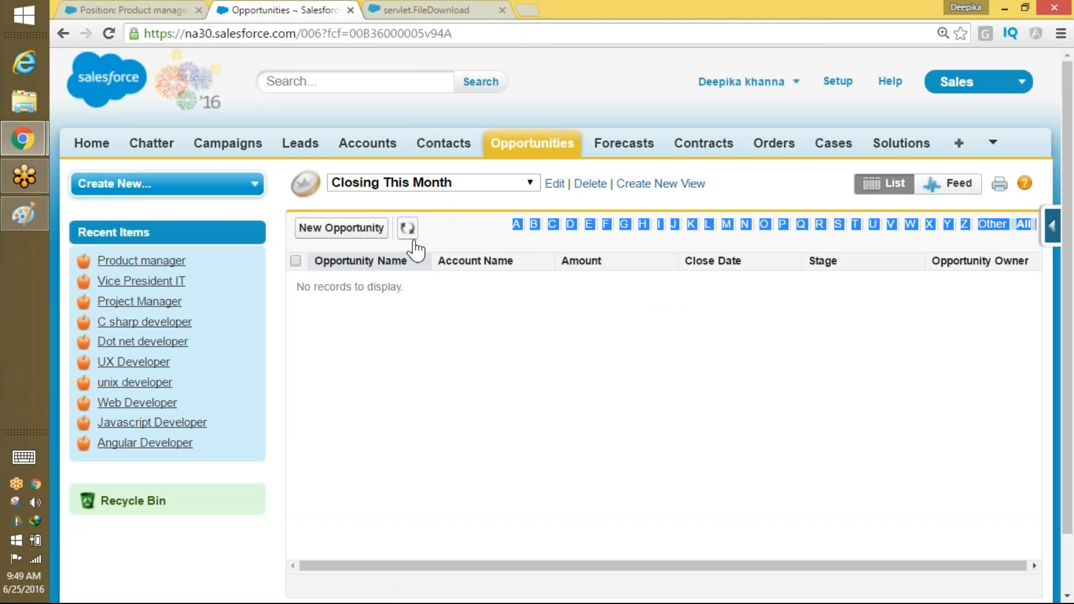
left_click(441, 185)
left_click(378, 200)
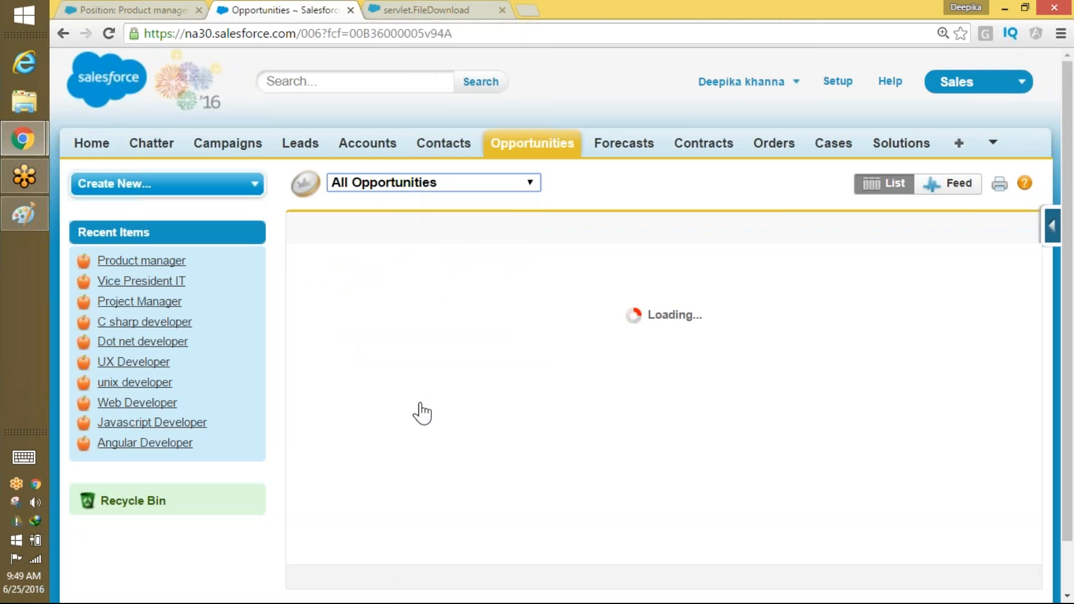
scroll(1043, 278, "down", 1)
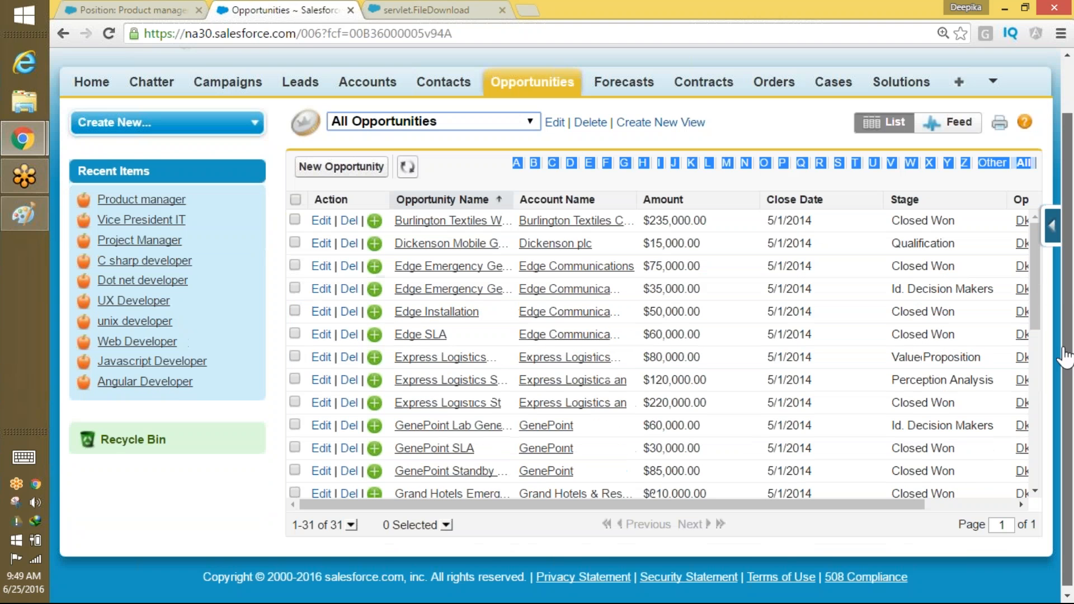
left_click_drag(1035, 280, 1059, 155)
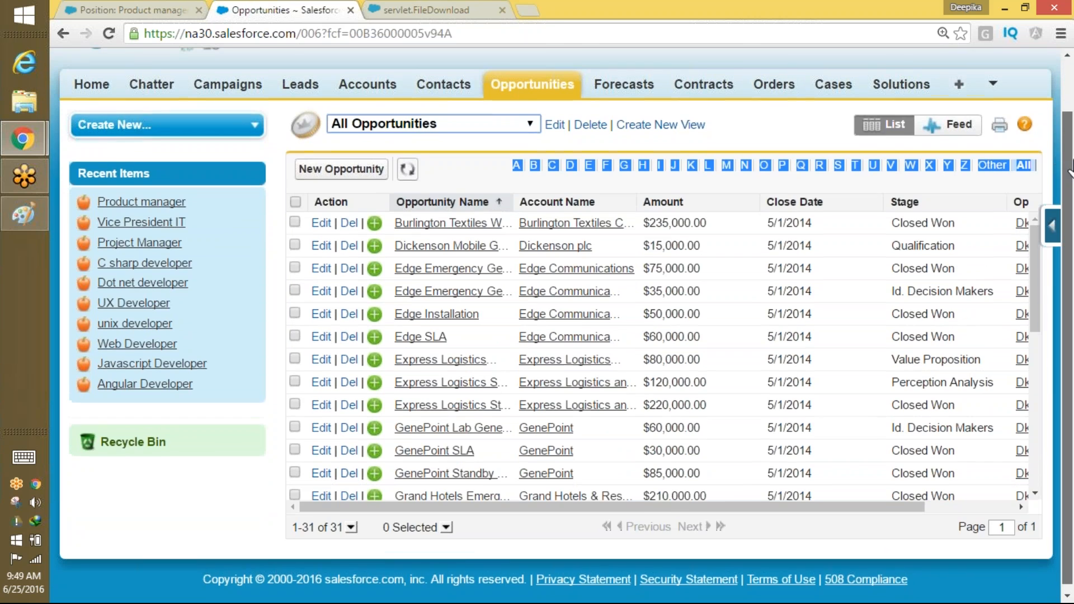
scroll(1069, 140, "up", 1)
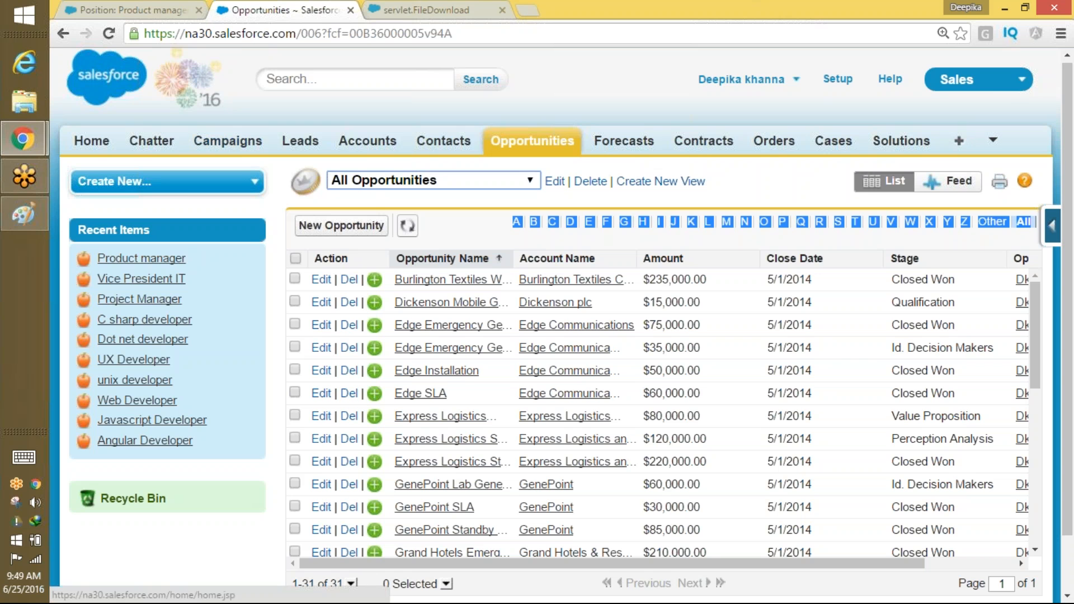
mouse_move(22, 139)
left_click(163, 35)
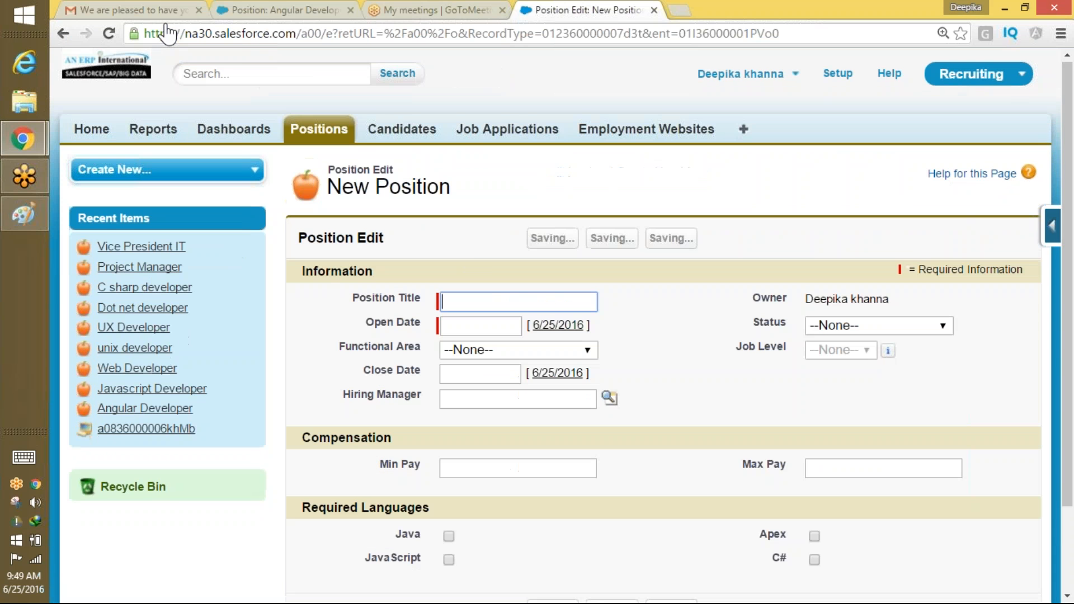
mouse_move(24, 139)
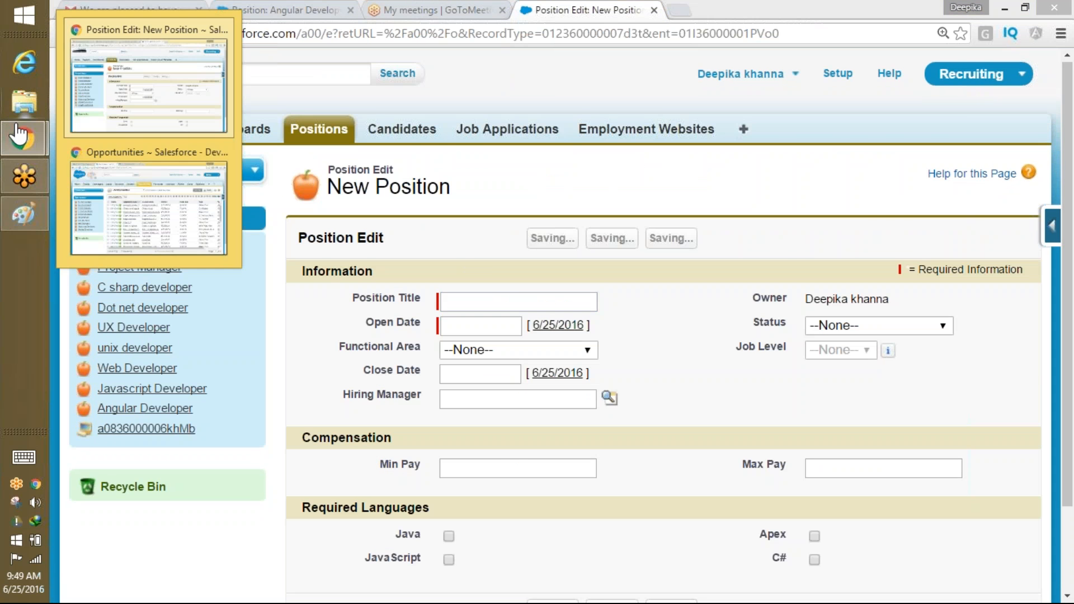
left_click(88, 210)
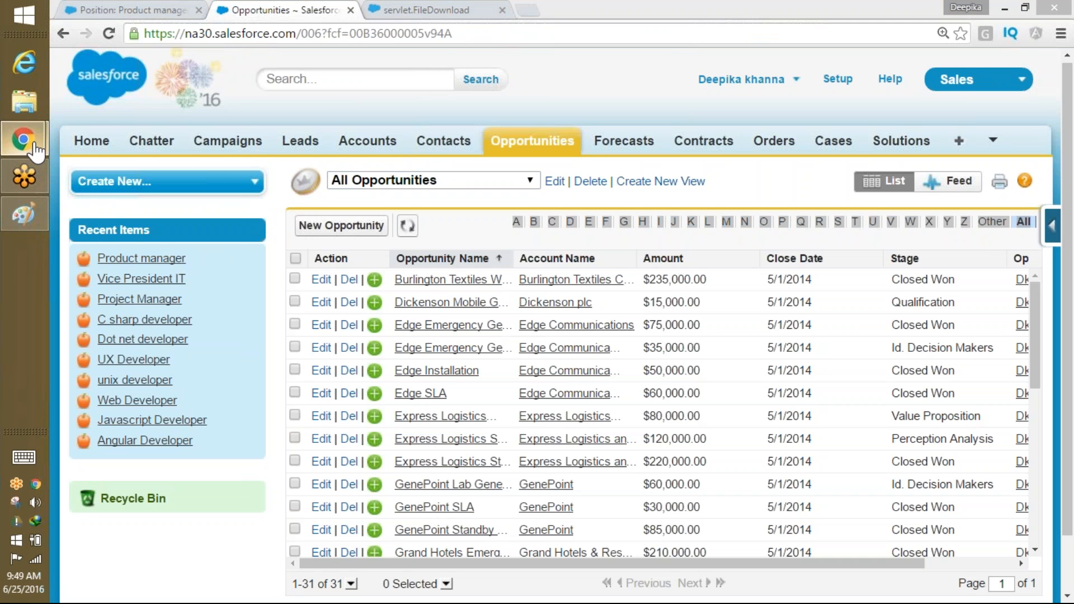
mouse_move(25, 143)
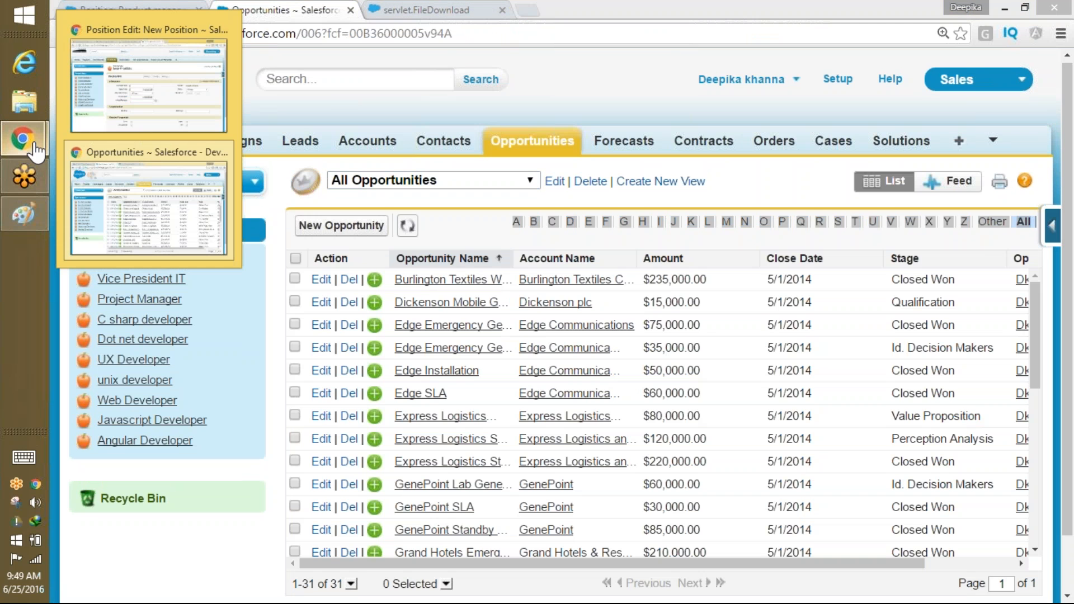
left_click(144, 160)
mouse_move(23, 138)
left_click(134, 42)
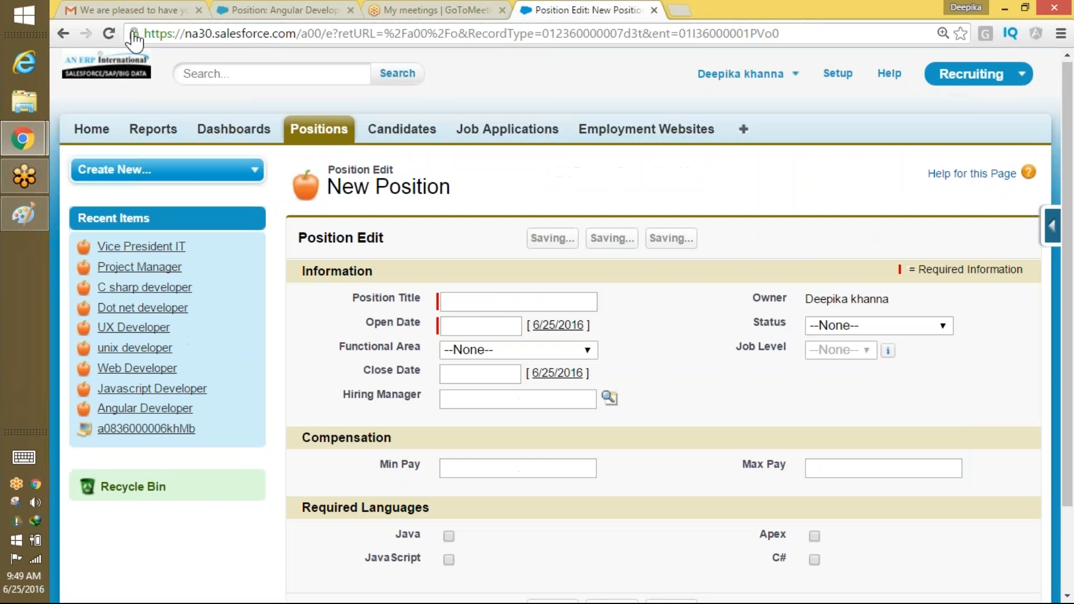
left_click(386, 9)
left_click(323, 10)
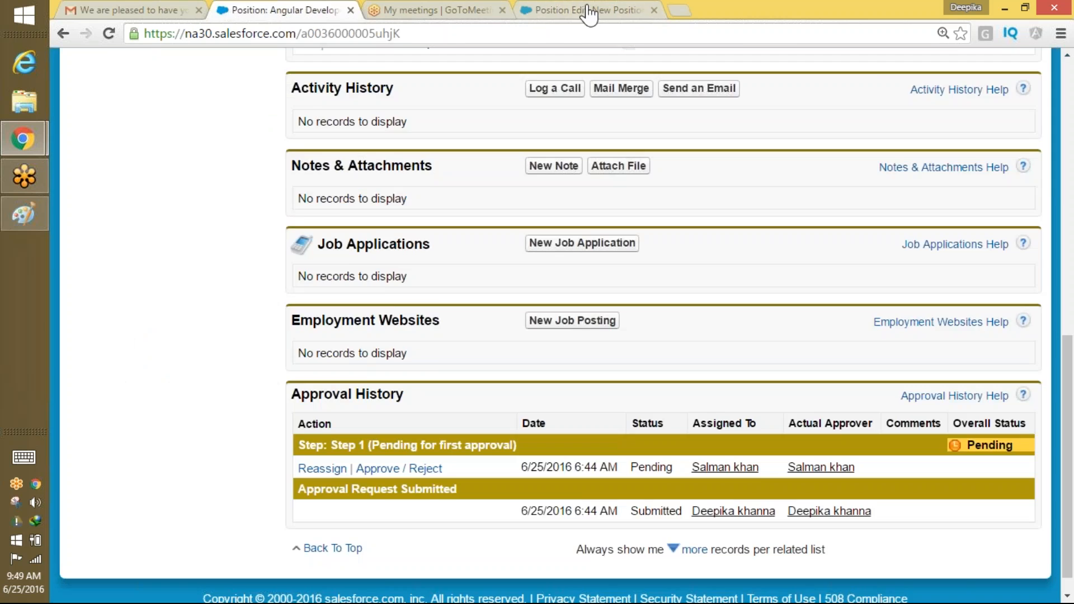
left_click(588, 12)
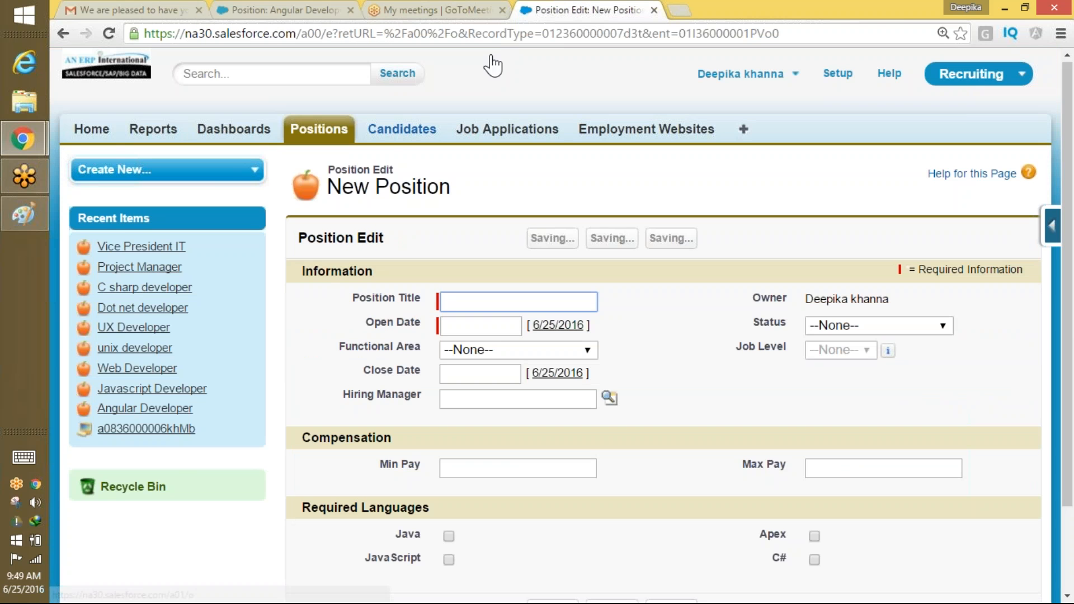
left_click(1046, 38)
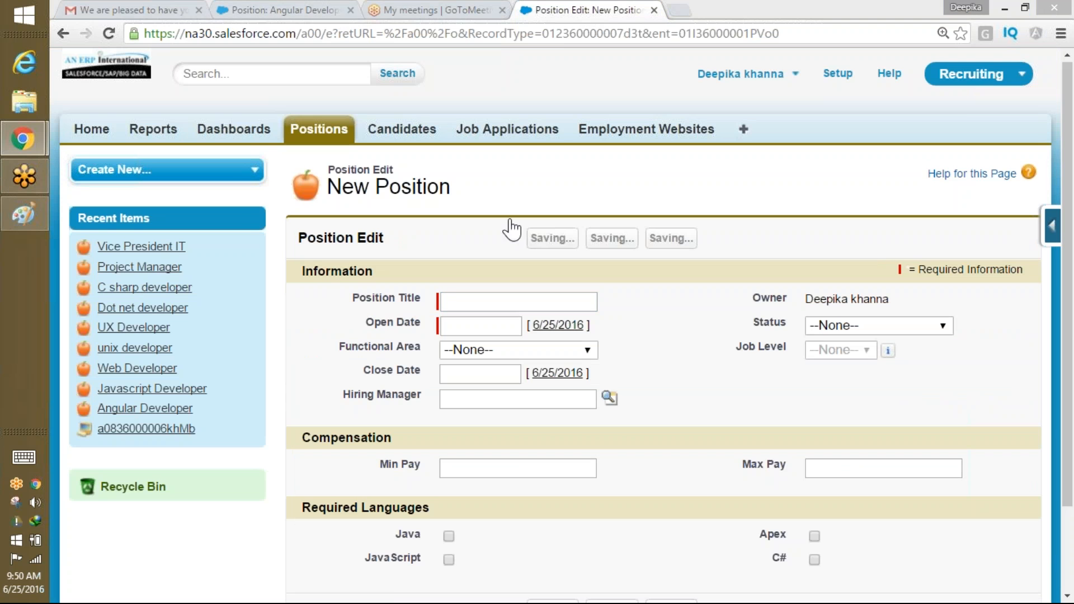
left_click_drag(510, 220, 565, 171)
left_click(658, 23)
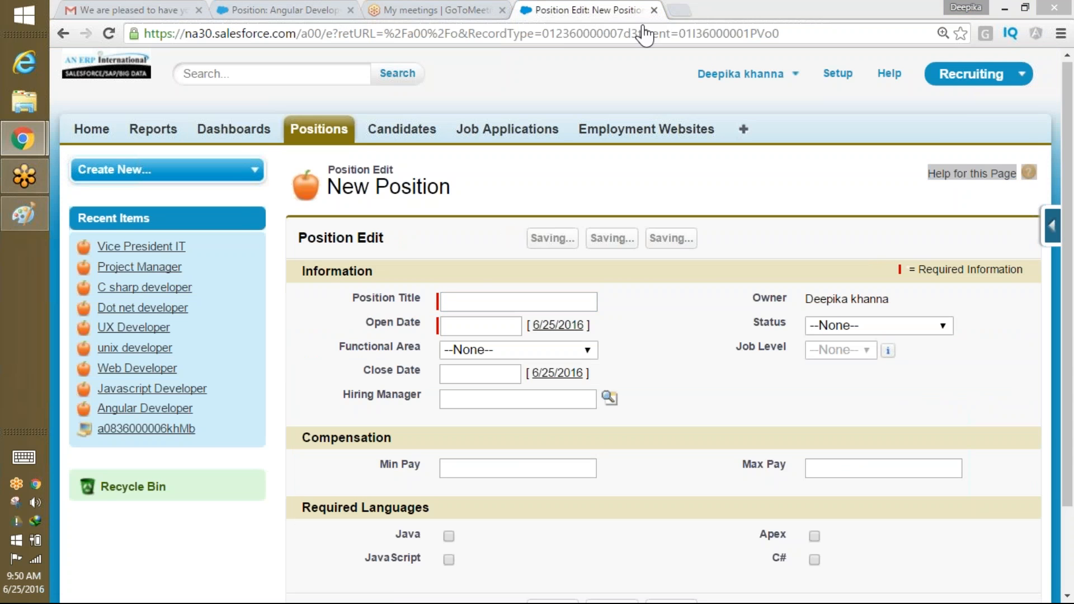
- Return to the Opportunity Planning Wall installation guide and read from Installation Step 5 through Step 10 on the Opportunities List View search layout
mouse_move(34, 158)
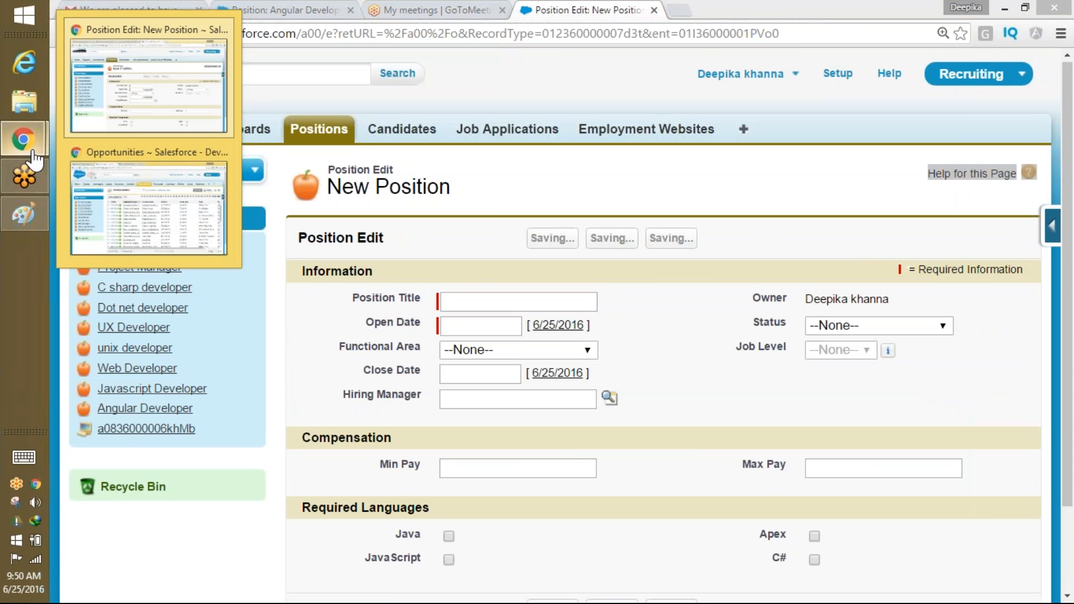
left_click(149, 210)
left_click(429, 10)
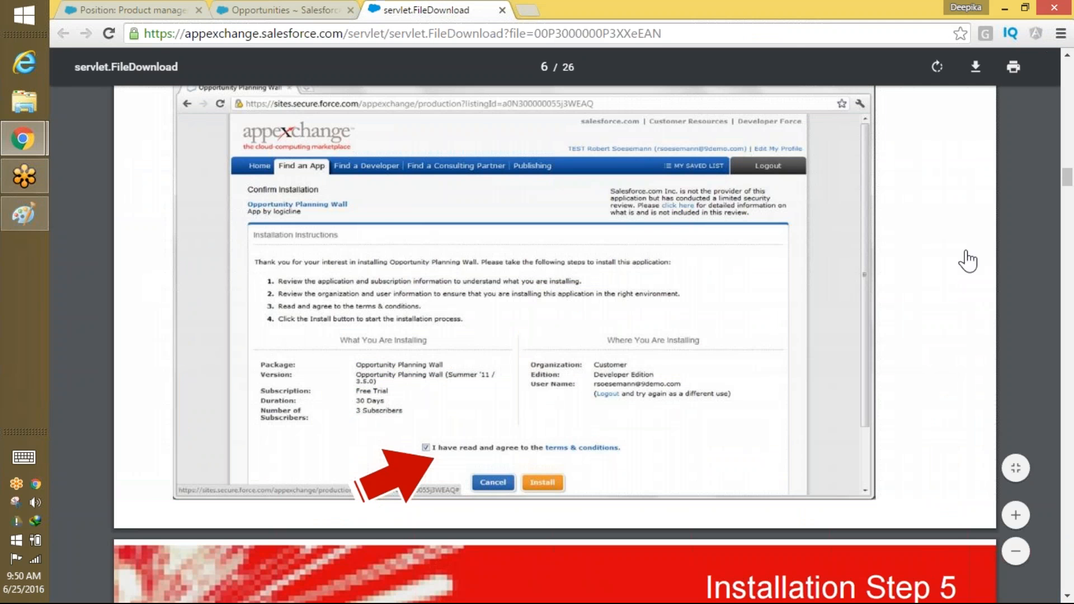
scroll(455, 269, "down", 10)
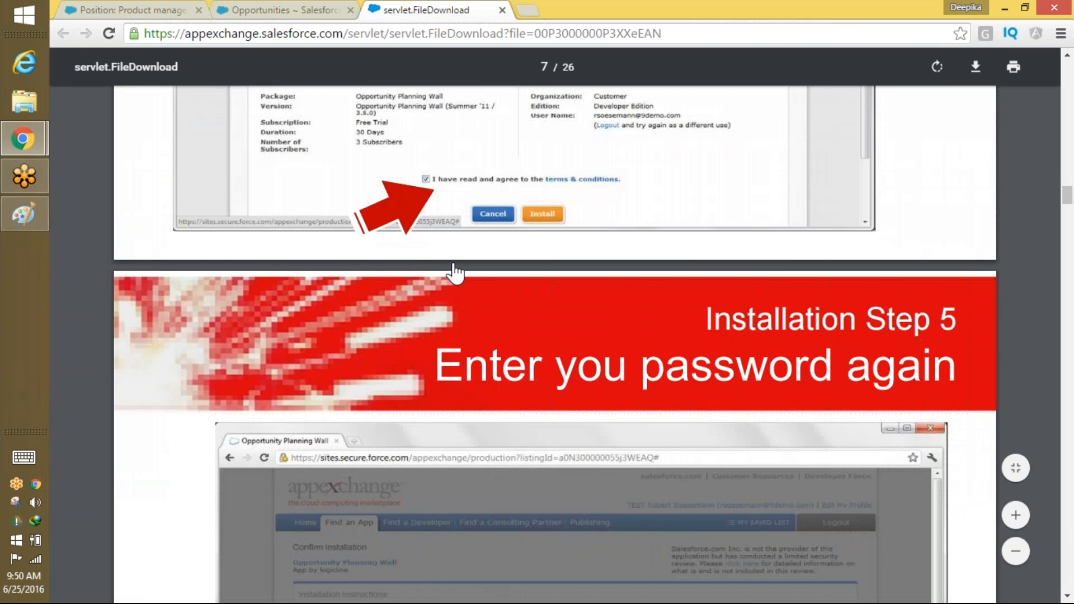
scroll(582, 414, "down", 10)
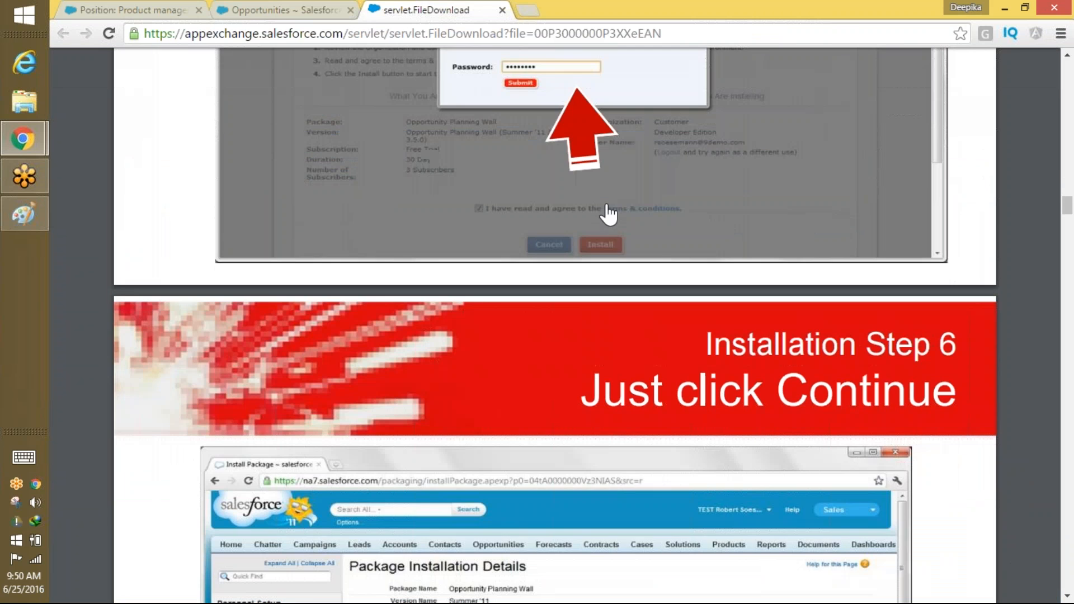
scroll(517, 283, "down", 5)
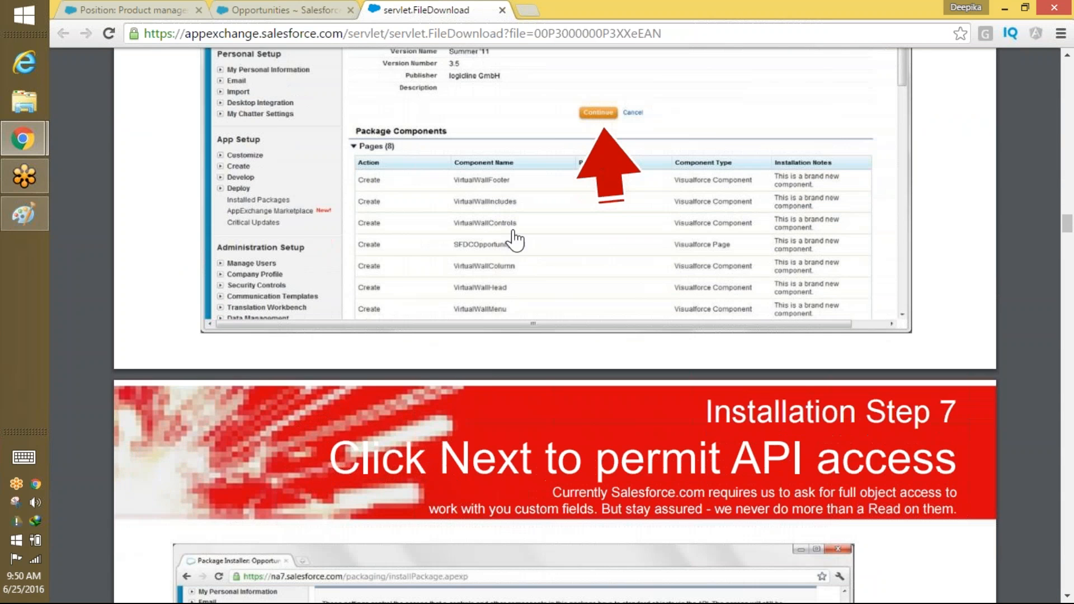
scroll(512, 185, "down", 6)
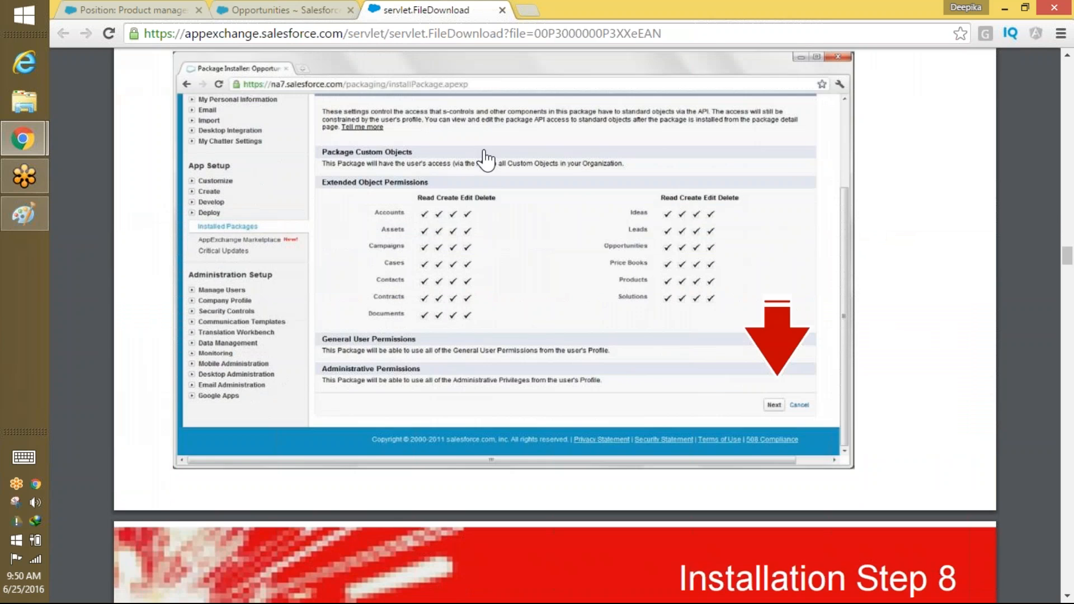
scroll(598, 112, "down", 14)
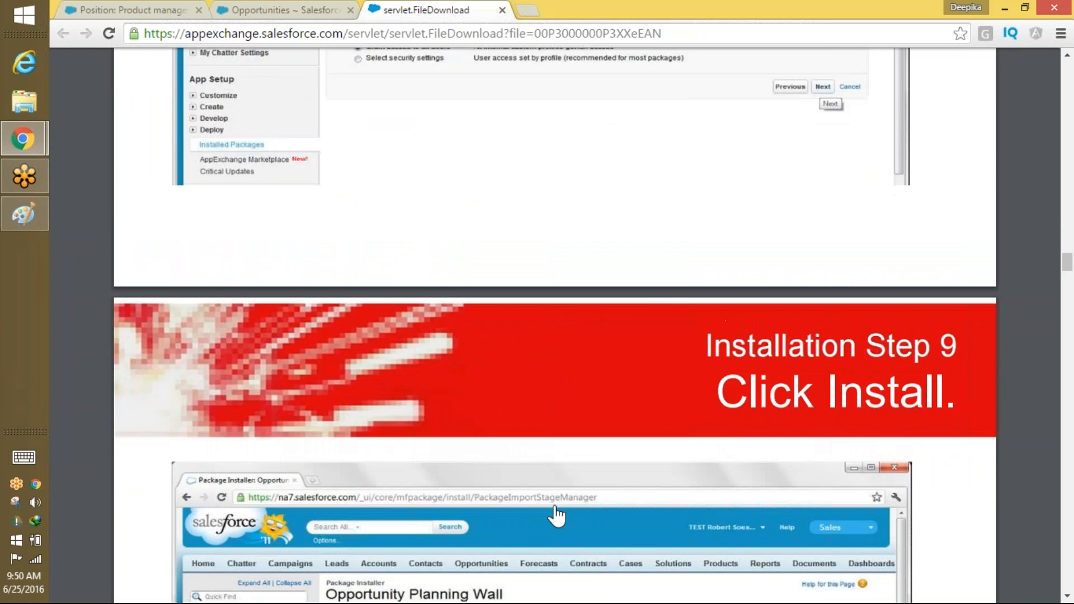
scroll(548, 560, "up", 3)
scroll(505, 295, "down", 5)
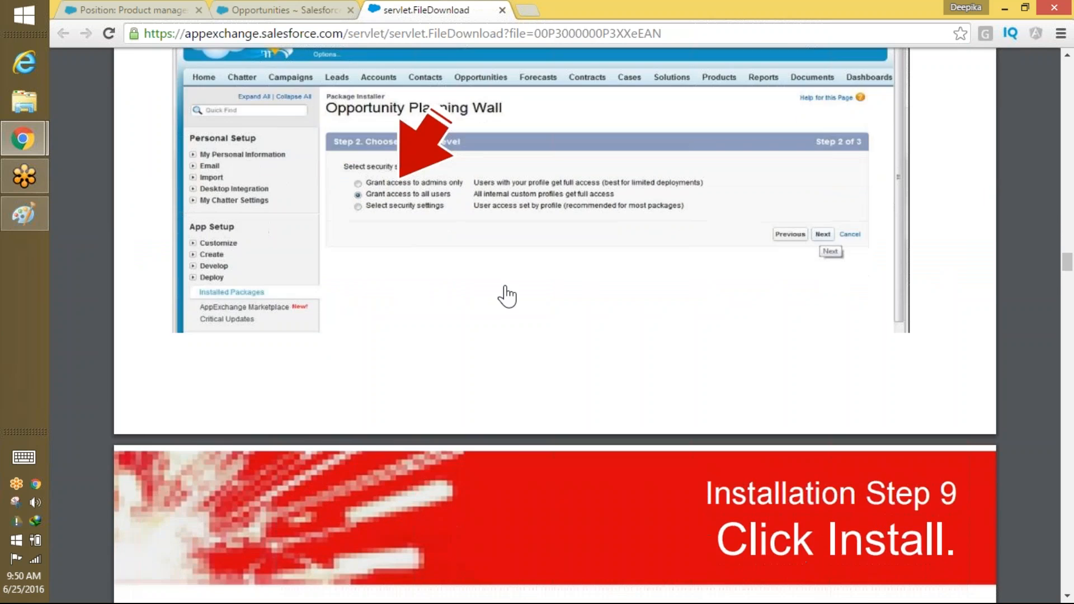
scroll(504, 168, "down", 8)
scroll(541, 212, "down", 6)
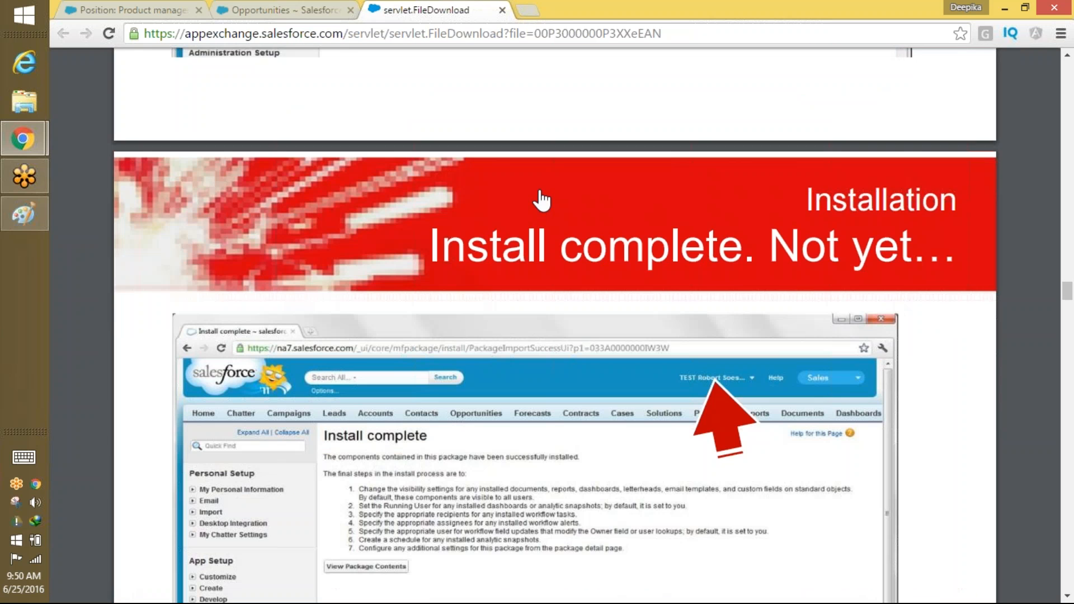
scroll(613, 302, "down", 5)
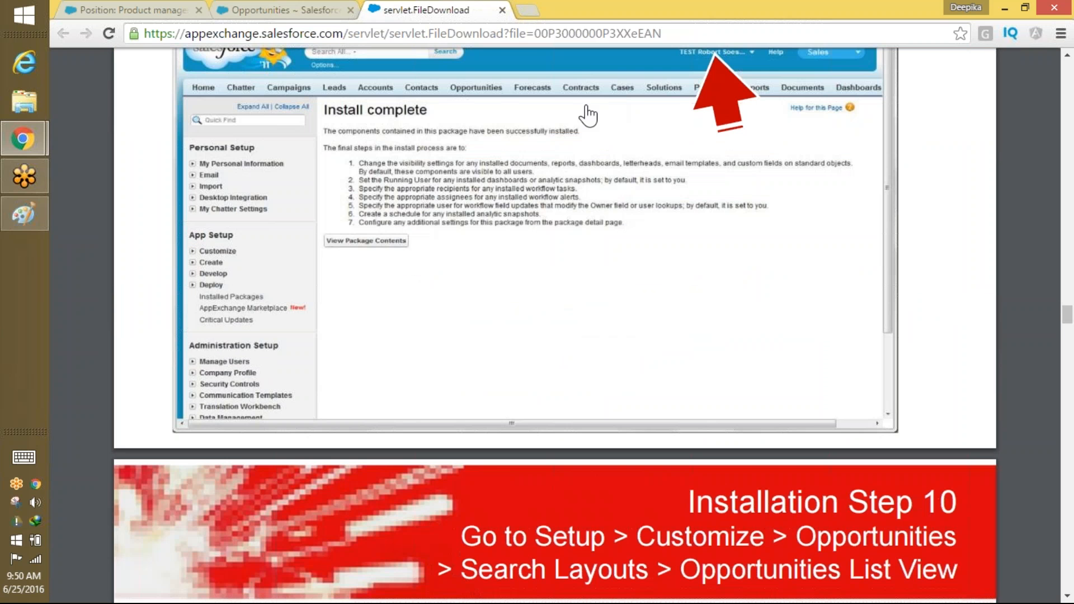
scroll(632, 318, "down", 10)
scroll(632, 318, "down", 1)
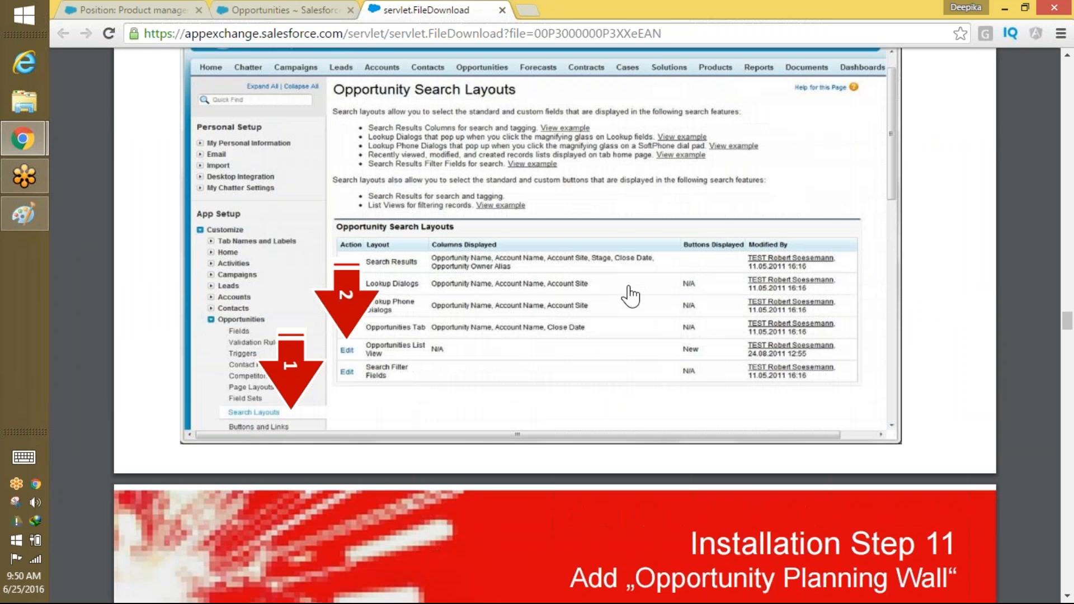
- Return to the Salesforce org, search Setup for "sea" and open the search layouts for Opportunities
scroll(313, 375, "up", 1)
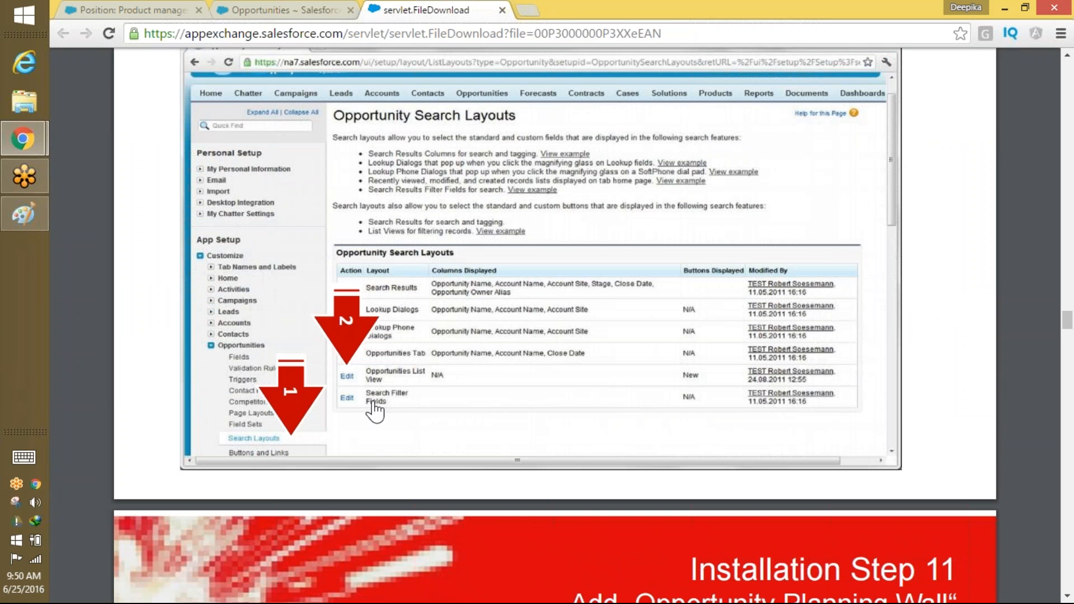
left_click(312, 10)
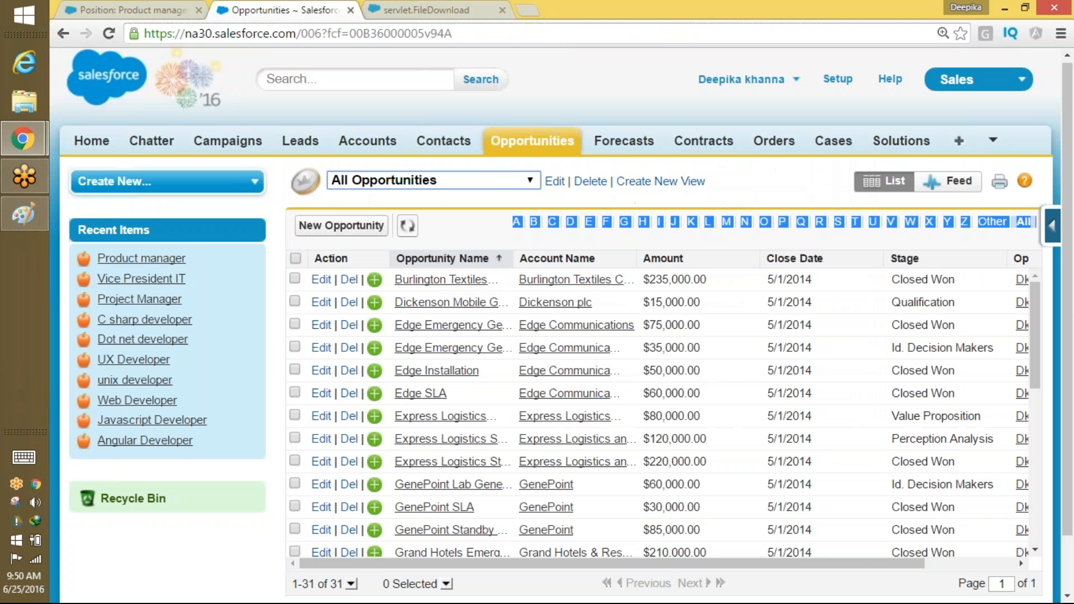
left_click(837, 79)
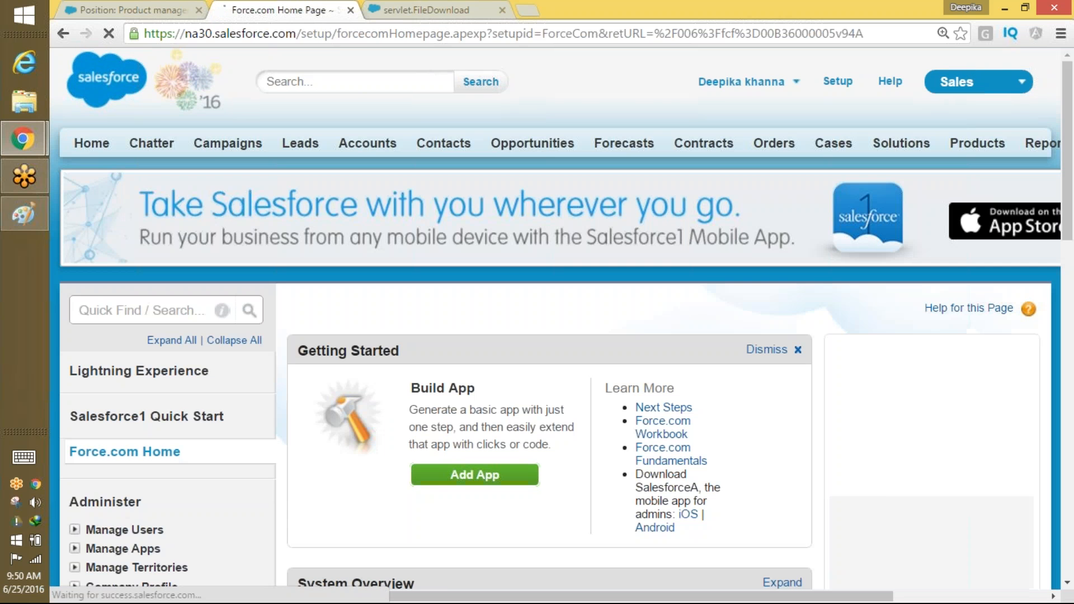
left_click(105, 309)
type("sea")
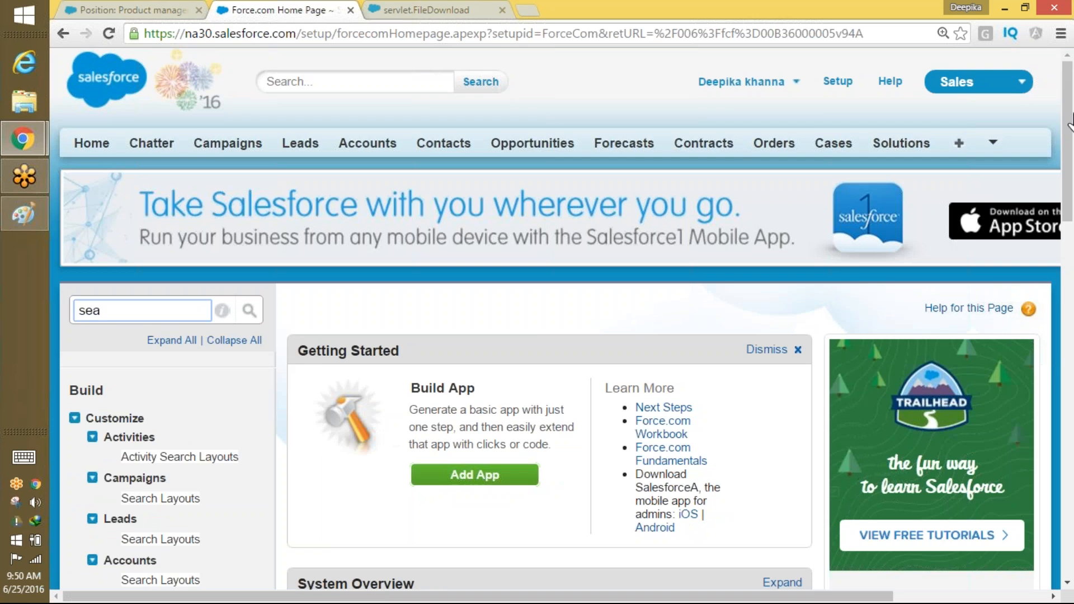
left_click_drag(1069, 121, 1061, 246)
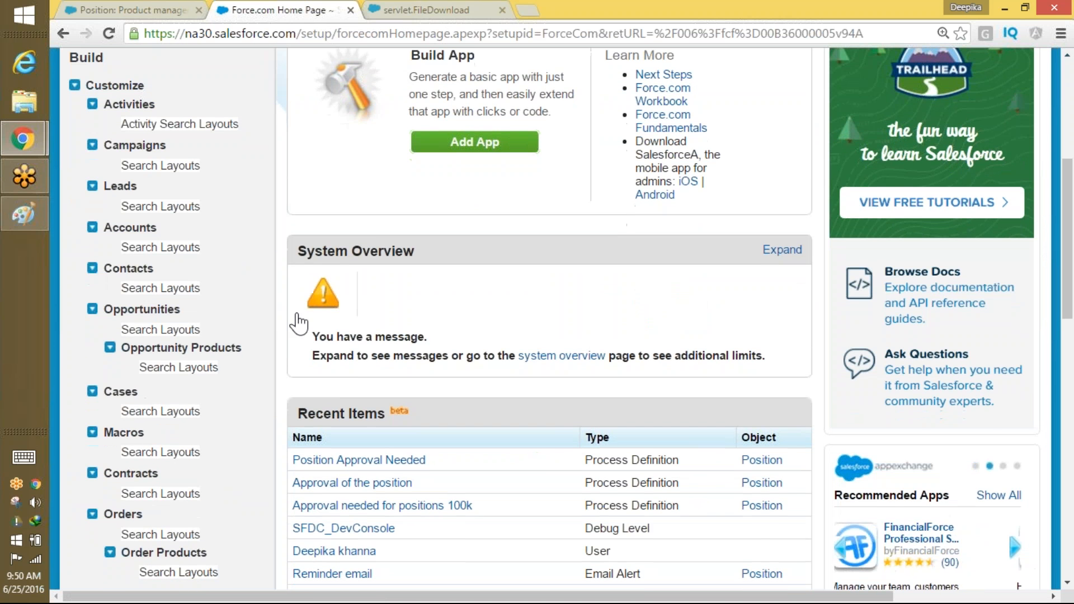
left_click(160, 332)
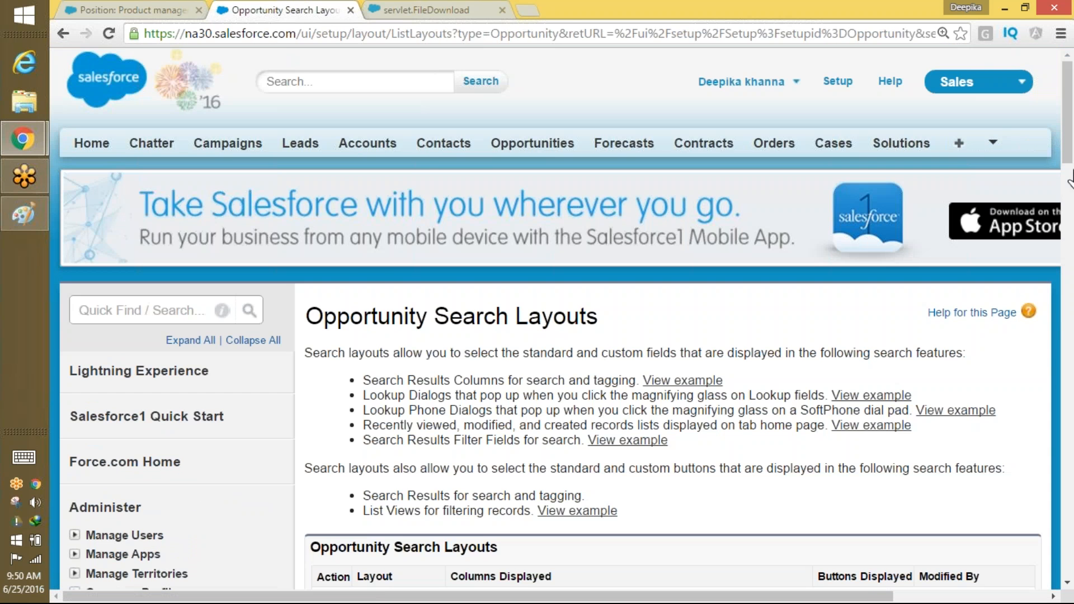
- Compare the Opportunity Search Layouts list with the installation guide and open the Opportunities List View layout for editing
left_click_drag(1068, 98, 1057, 177)
left_click(409, 16)
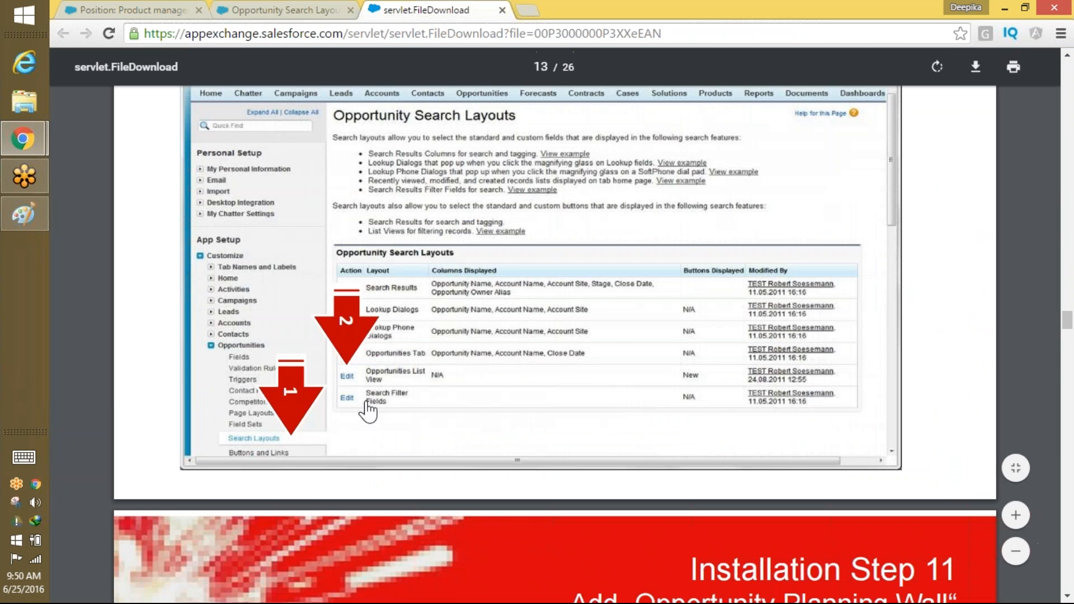
left_click(302, 11)
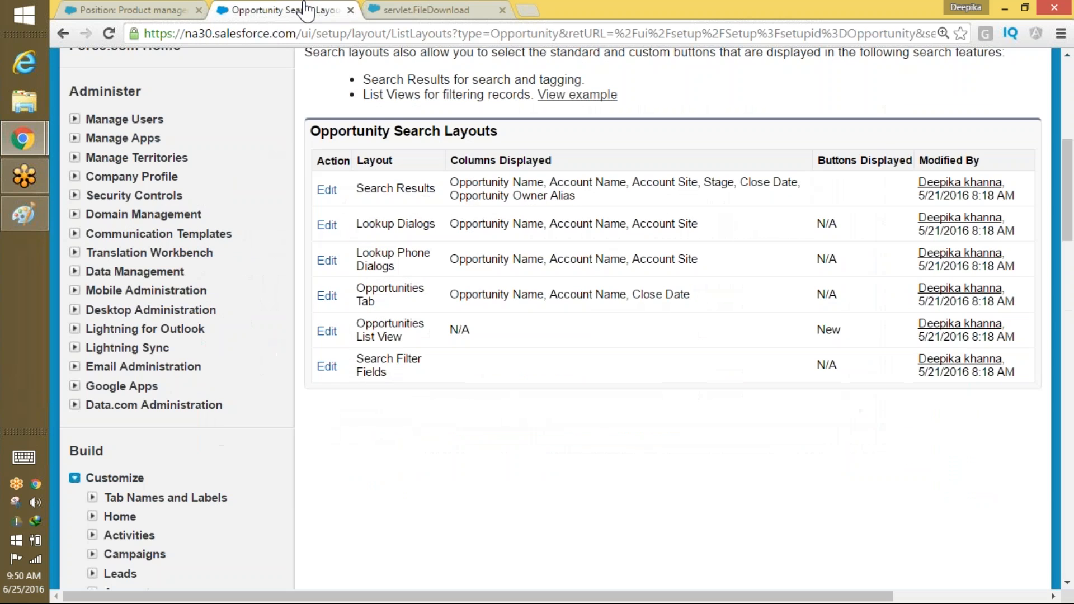
left_click(326, 331)
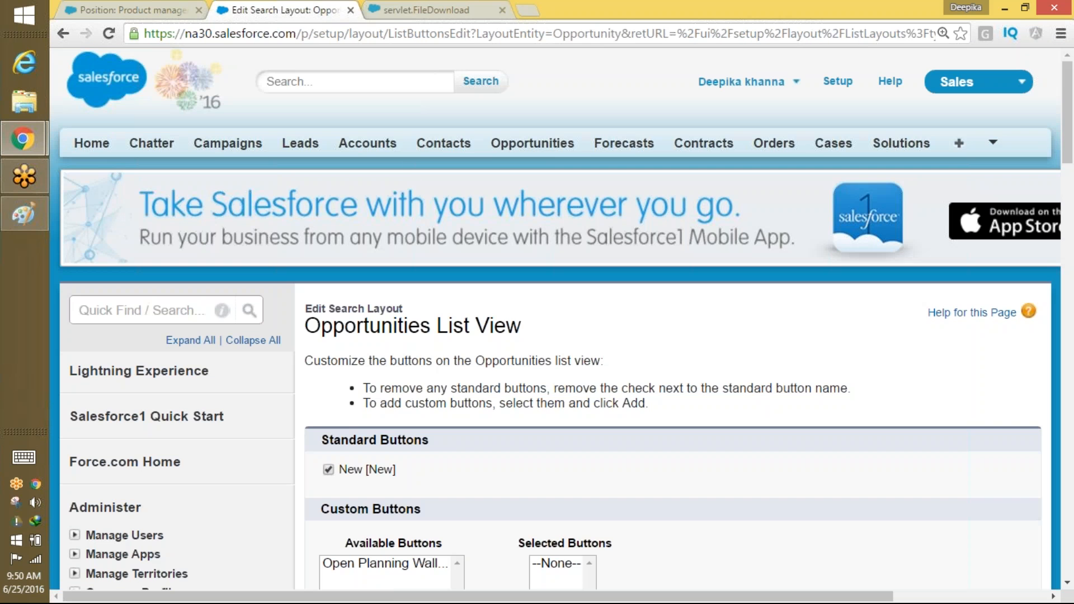
- Following Installation Step 11 in the guide, add the Open Planning Wall custom button to the Opportunities List View's selected buttons
left_click(391, 10)
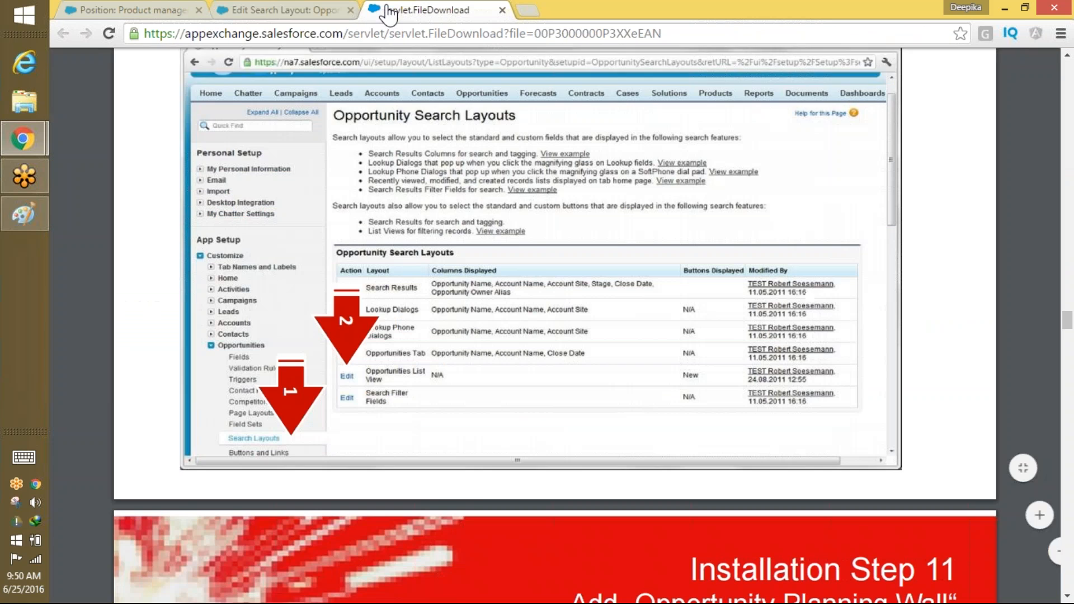
scroll(556, 156, "down", 10)
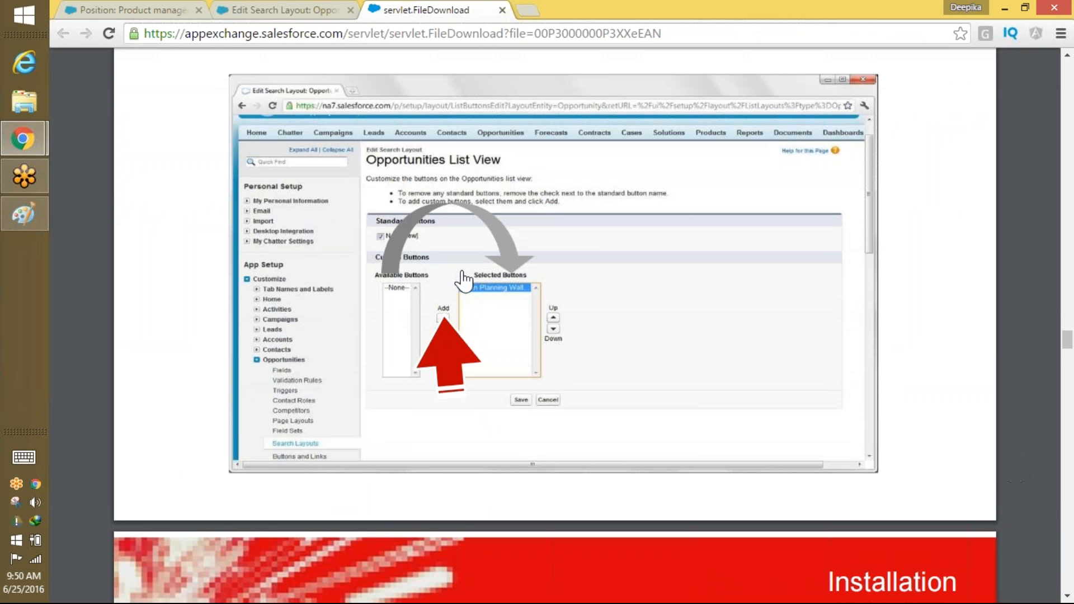
left_click(291, 10)
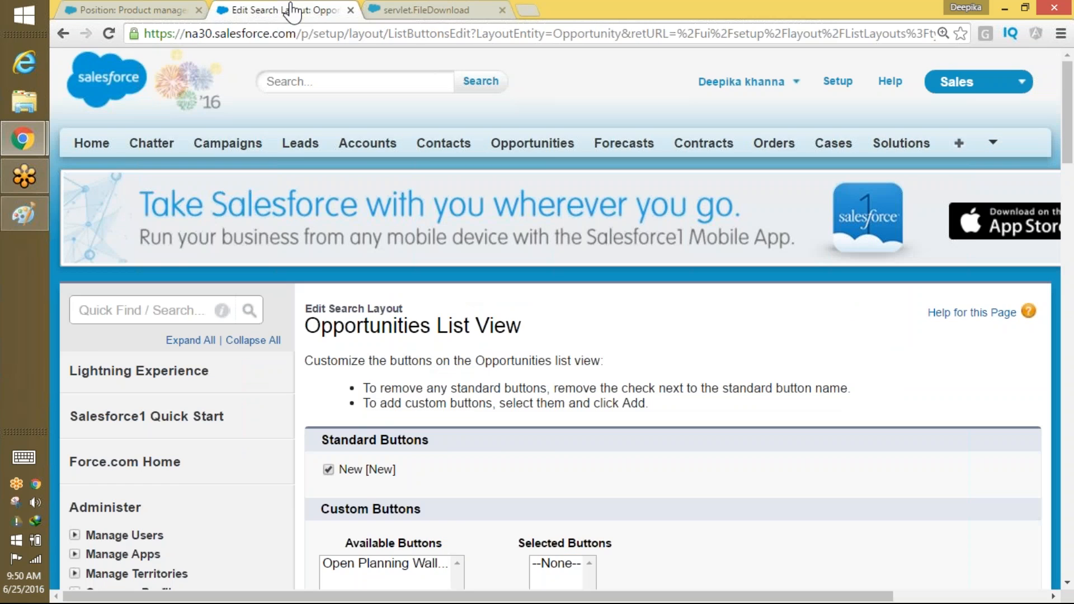
left_click(399, 564)
scroll(689, 442, "down", 3)
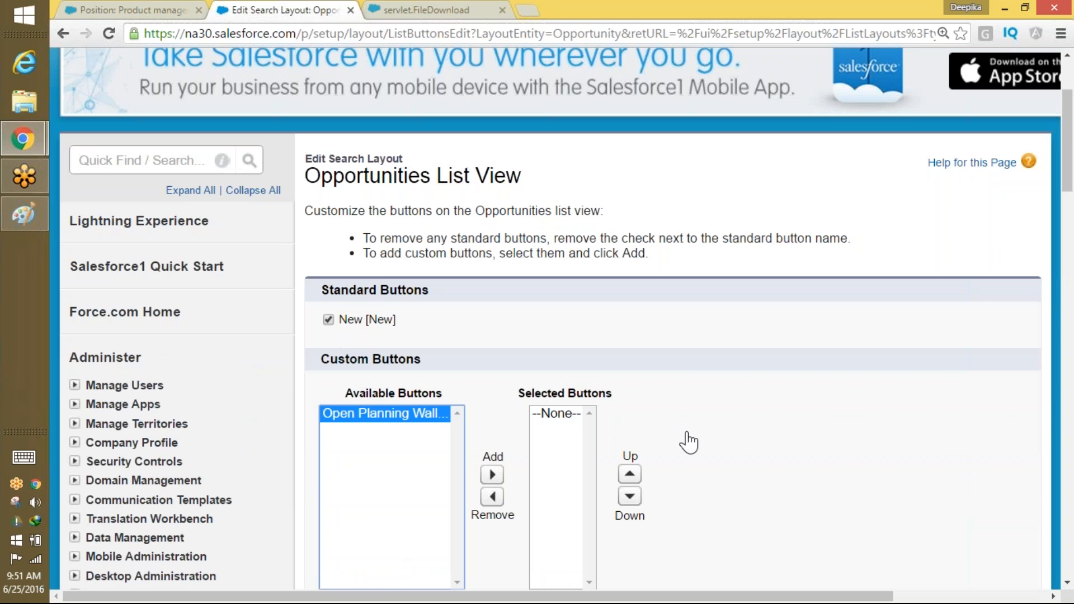
left_click(492, 475)
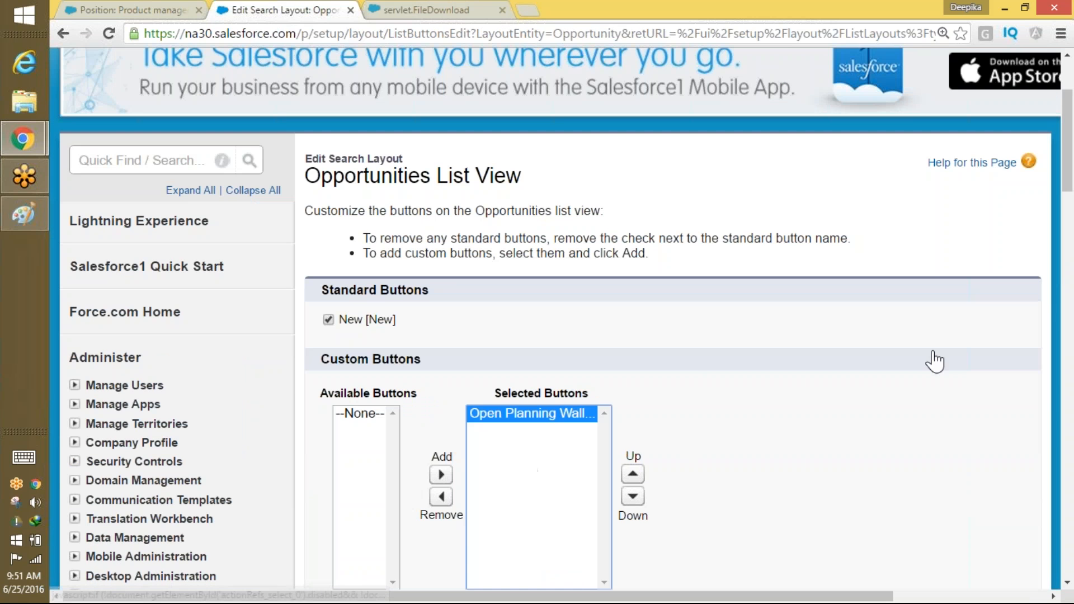
left_click_drag(1069, 190, 1067, 247)
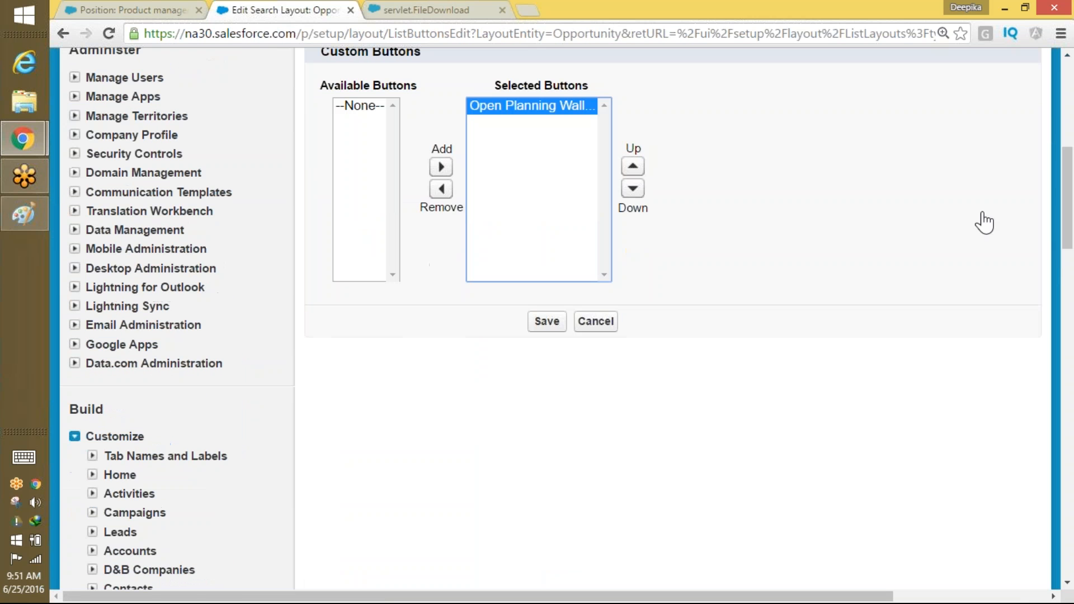
- Check the next part of the installation guide and save the Opportunities List View search layout
left_click(398, 10)
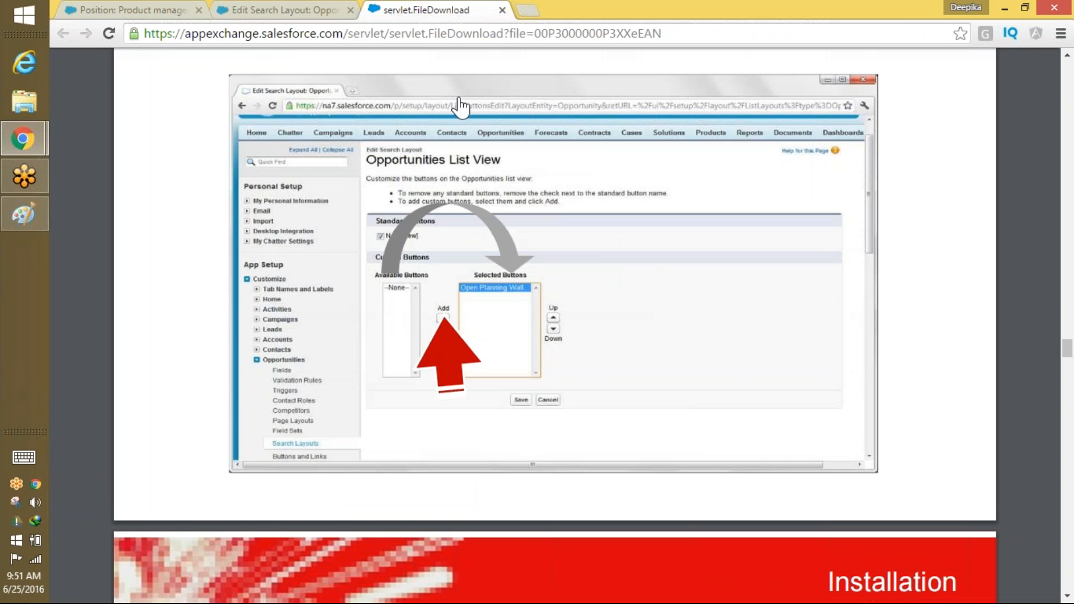
scroll(491, 252, "down", 10)
left_click(311, 8)
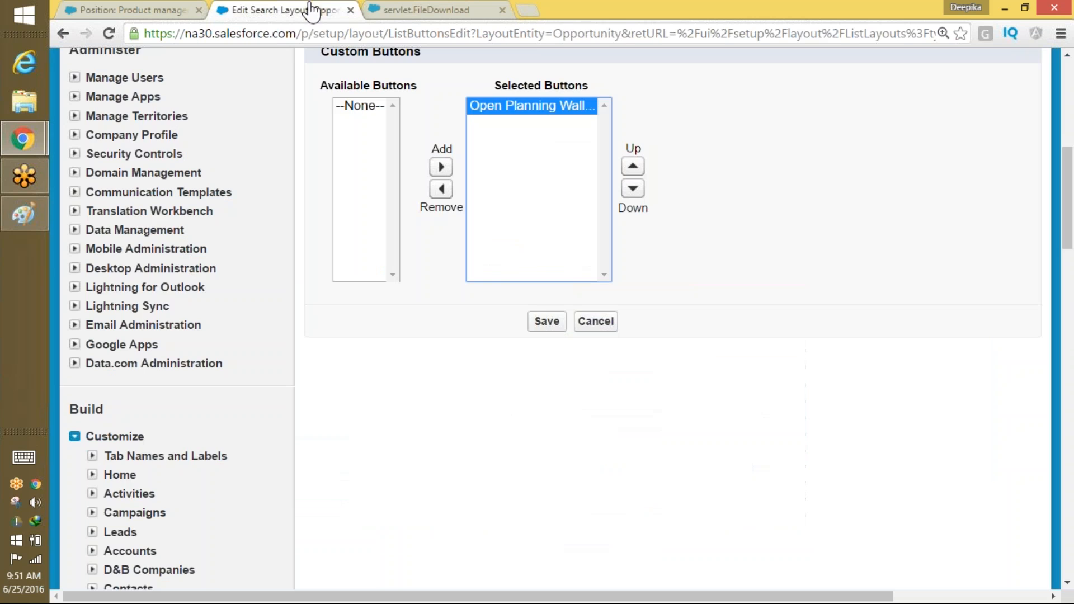
left_click(545, 323)
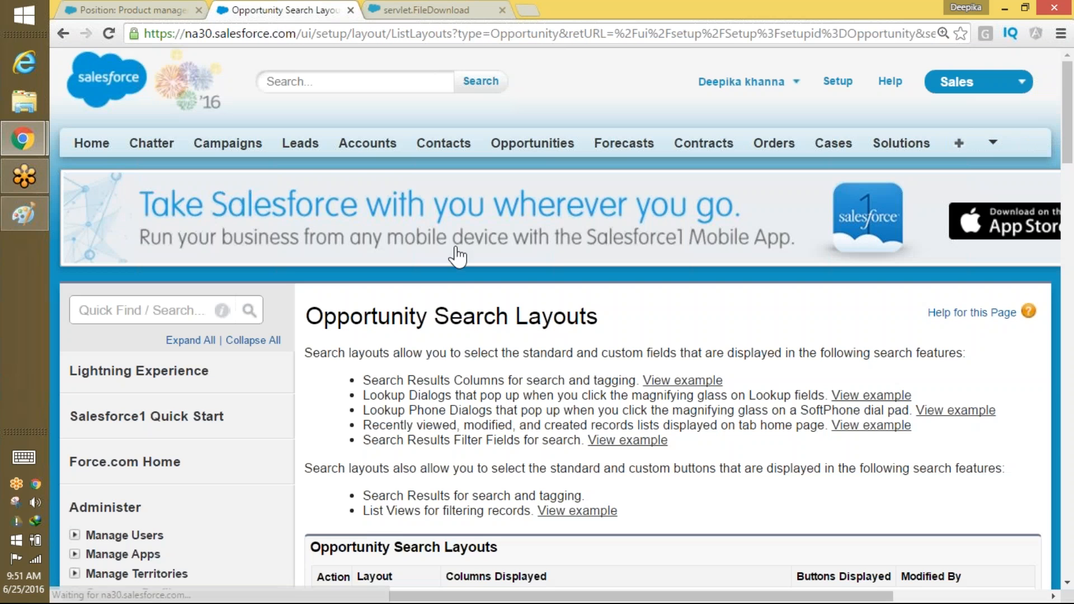
- Check where the guide shows the planning wall button and display the All Opportunities list view in Salesforce
left_click(401, 10)
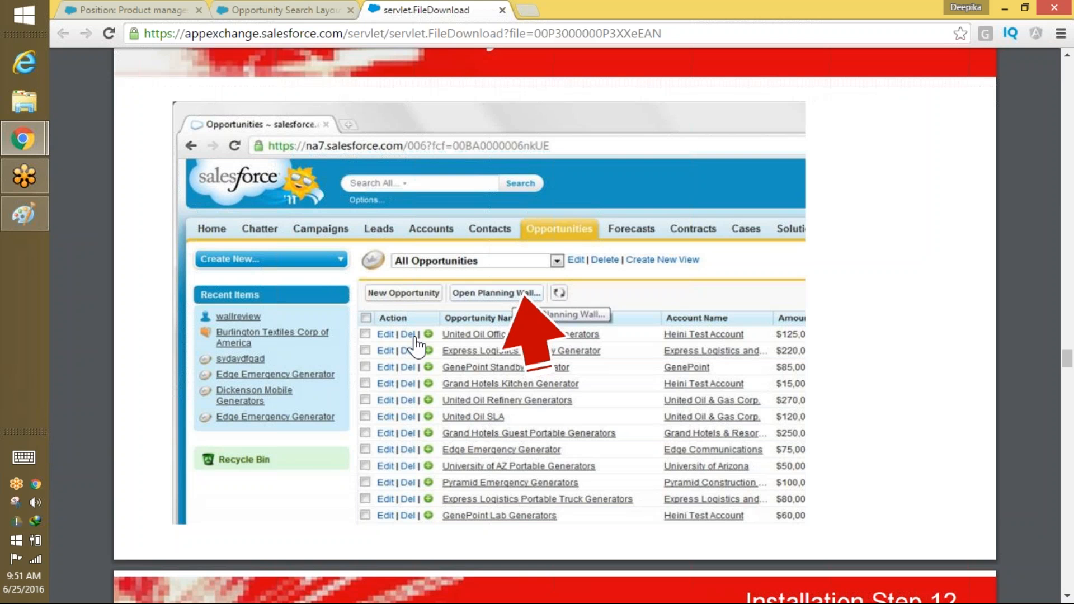
left_click(280, 9)
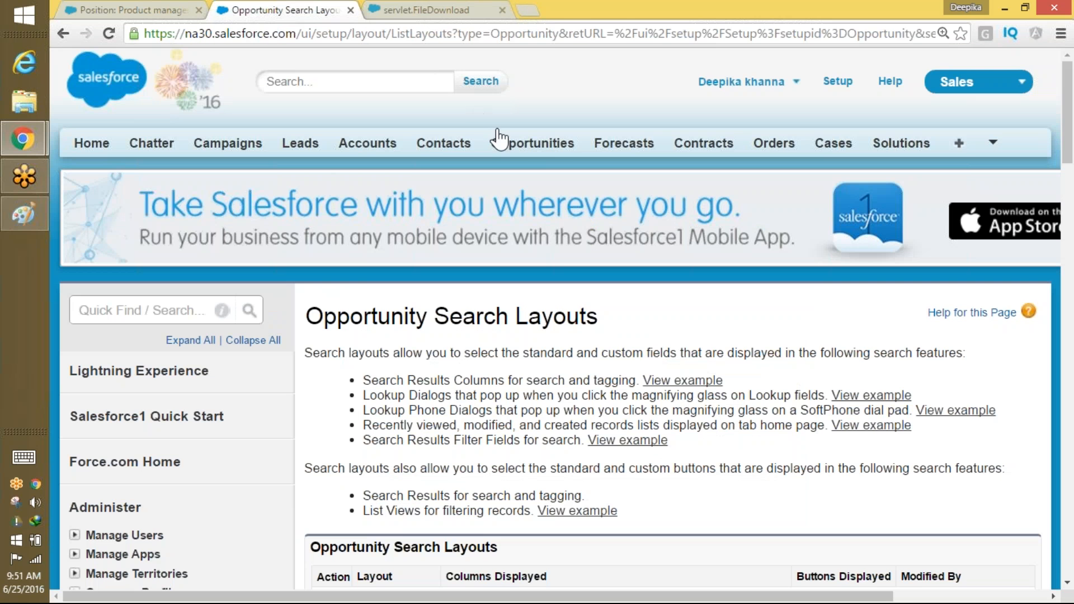
left_click(533, 143)
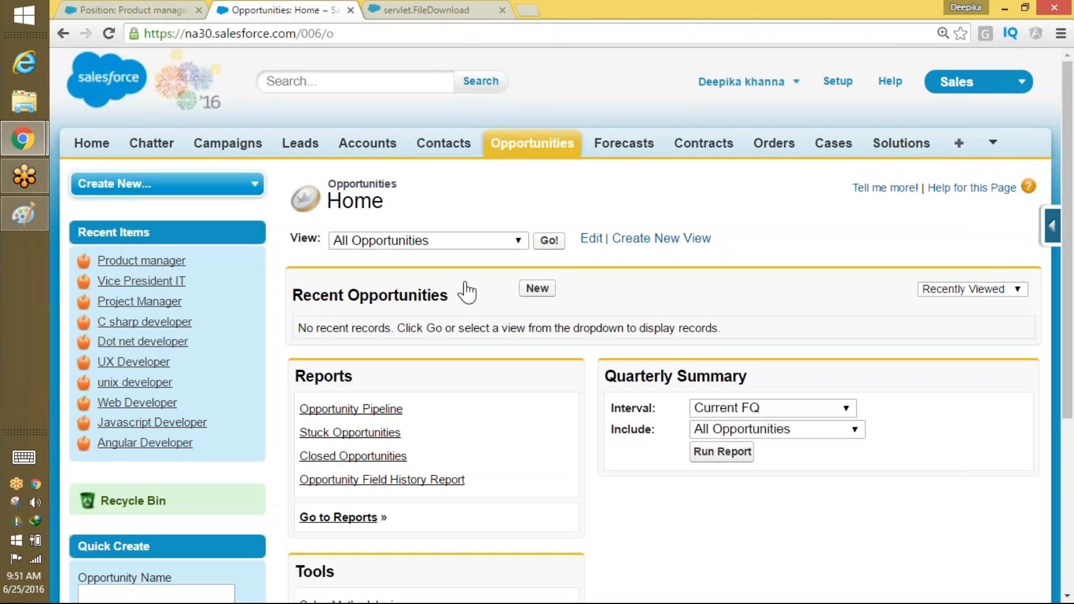
left_click(556, 246)
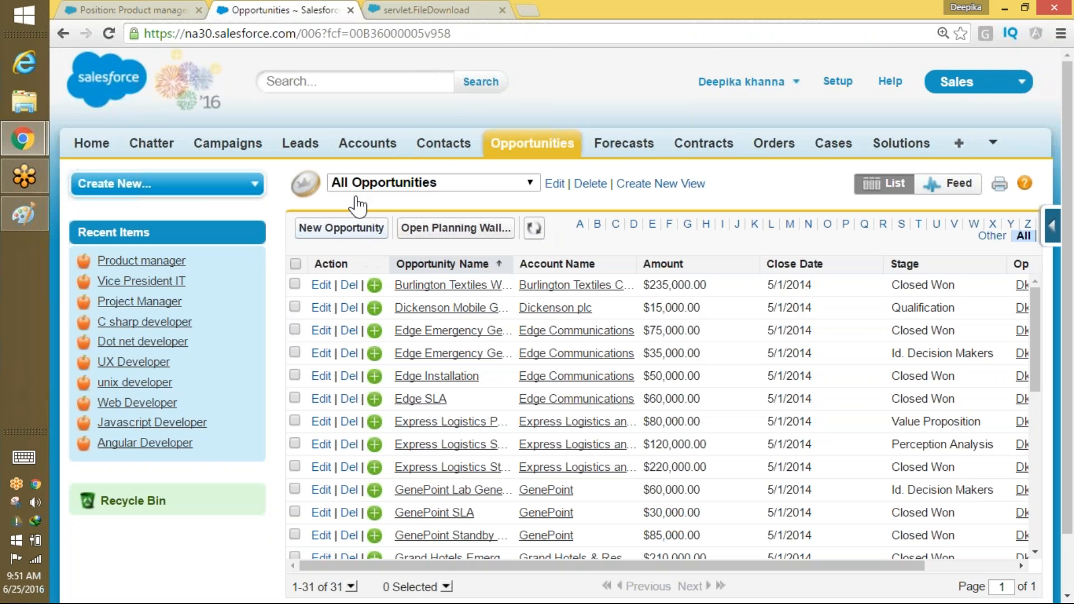
- Open the planning wall from the All Opportunities list and maximize its window
left_click(434, 231)
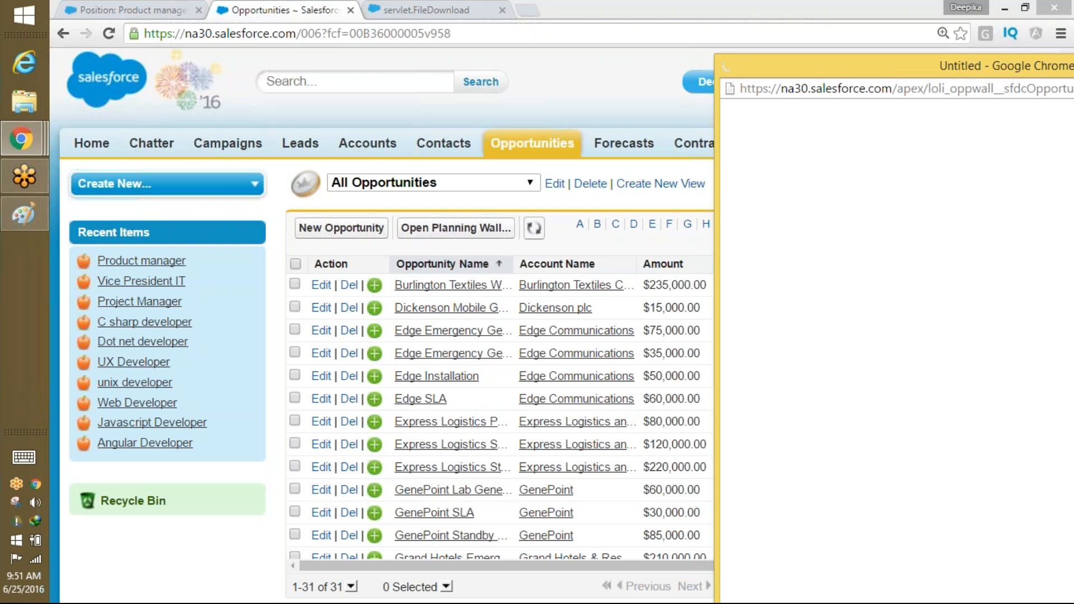
left_click_drag(911, 63, 618, 63)
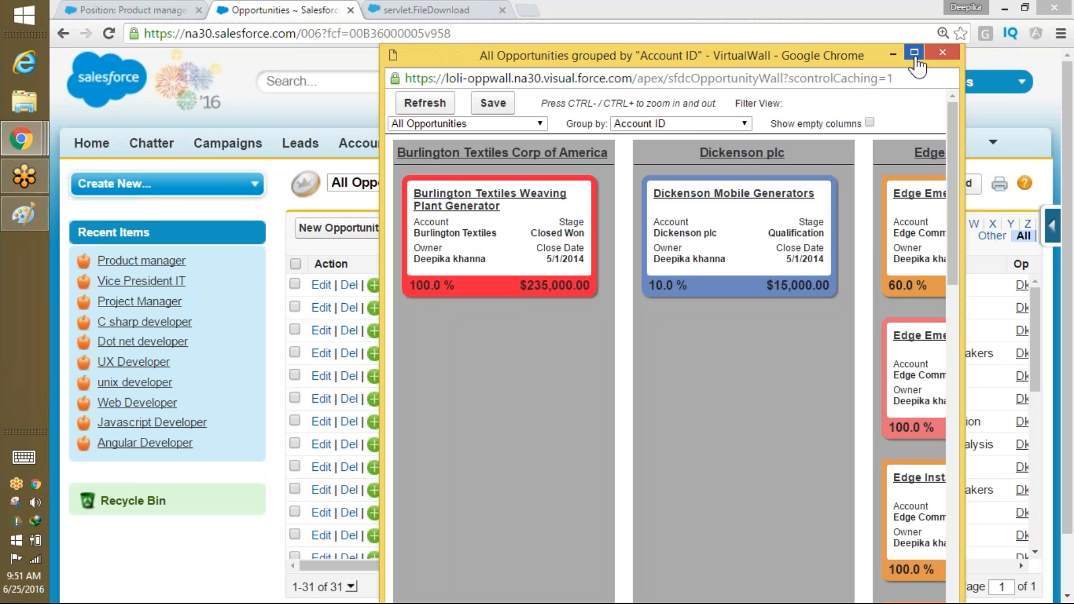
left_click(913, 54)
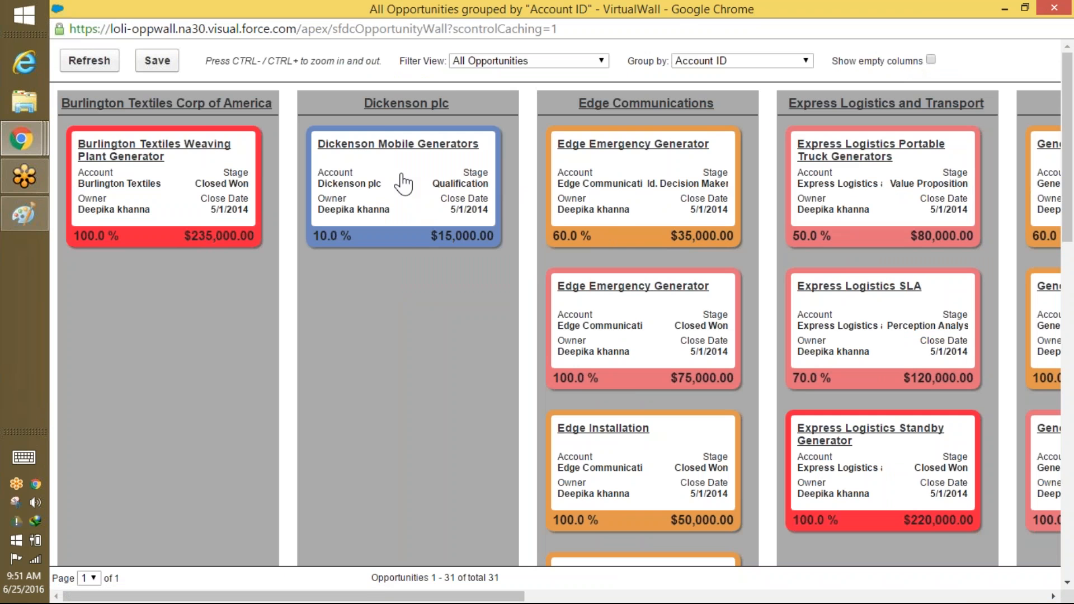
- Try grouping the planning wall by Fiscal Year and switch the grouping back to Account ID
left_click(747, 61)
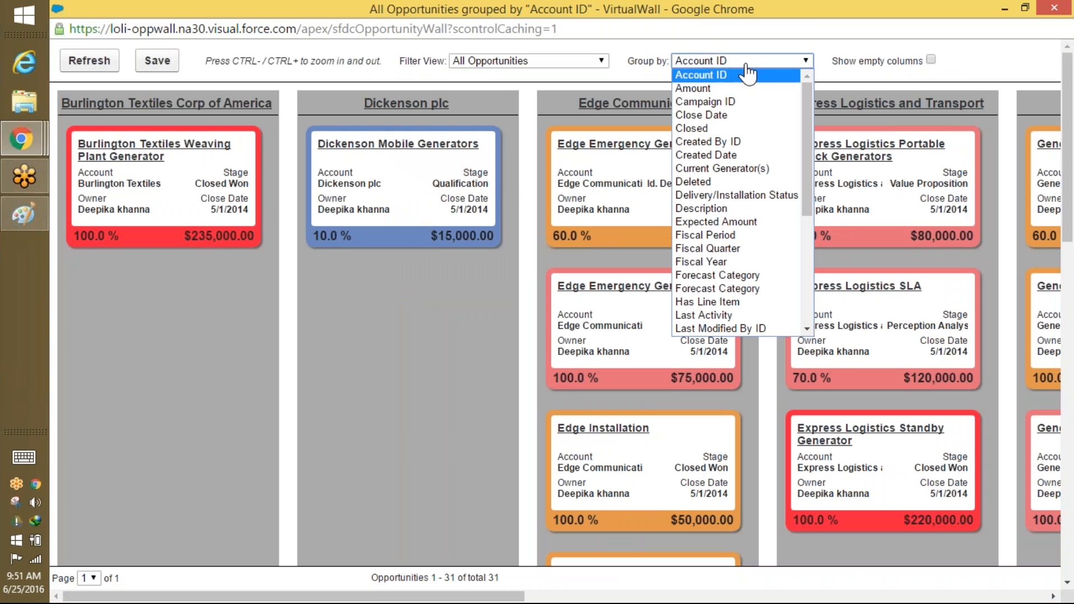
left_click(746, 263)
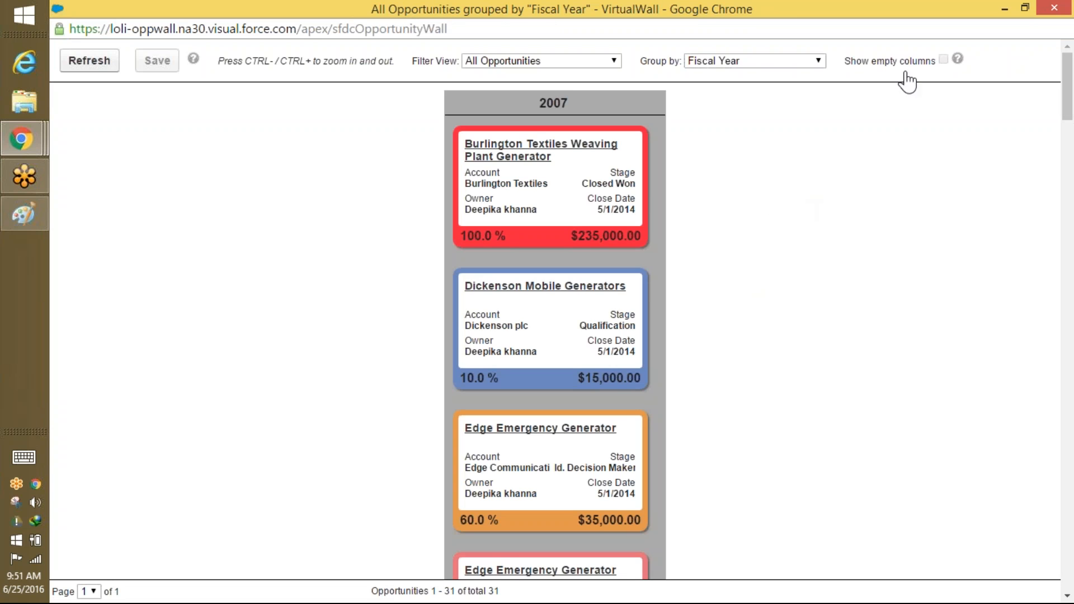
left_click(806, 62)
left_click(806, 73)
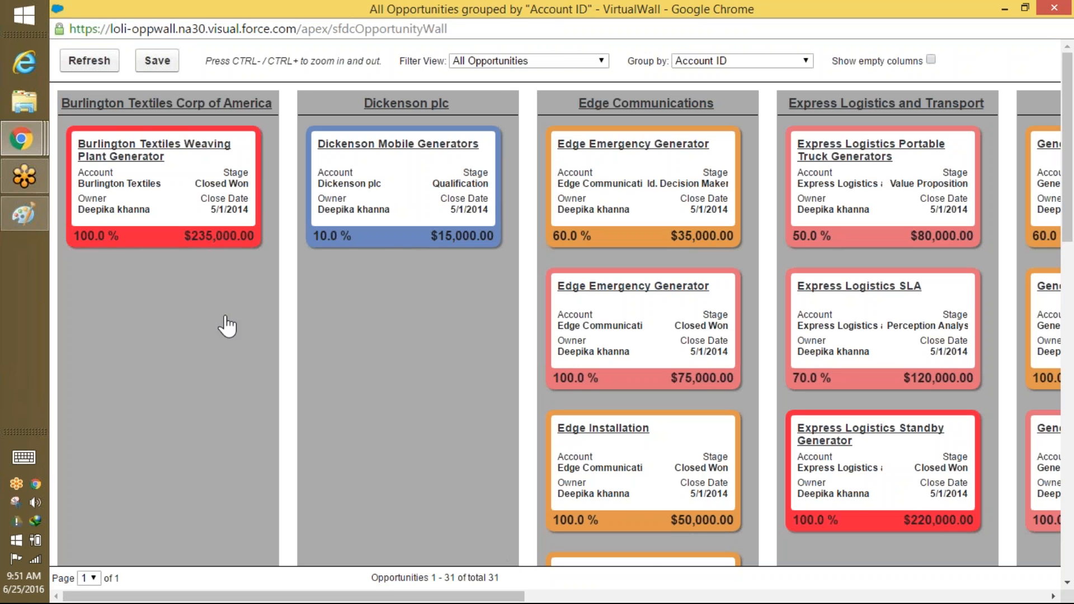
- Move the Express Logistics Portable Truck Generators card into the Dickenson plc column
scroll(195, 333, "right", 3)
left_click_drag(462, 253, 599, 209)
left_click_drag(740, 239, 321, 391)
left_click_drag(811, 452, 647, 452)
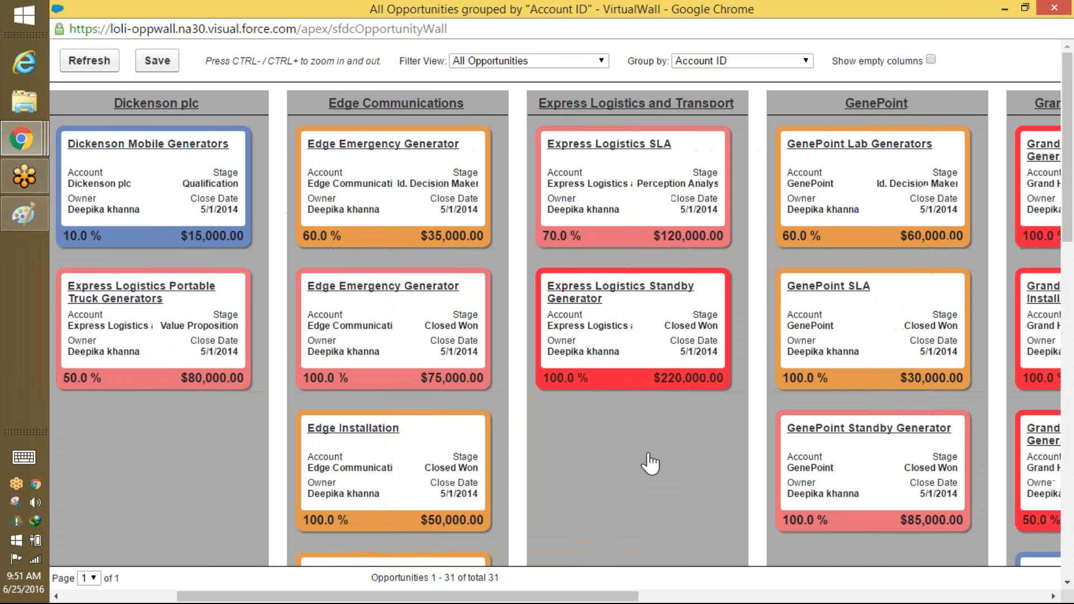
- Move the Portable Truck Generators card back to Express Logistics and Transport and place the Standby Generator card below it
left_click_drag(183, 338, 638, 487)
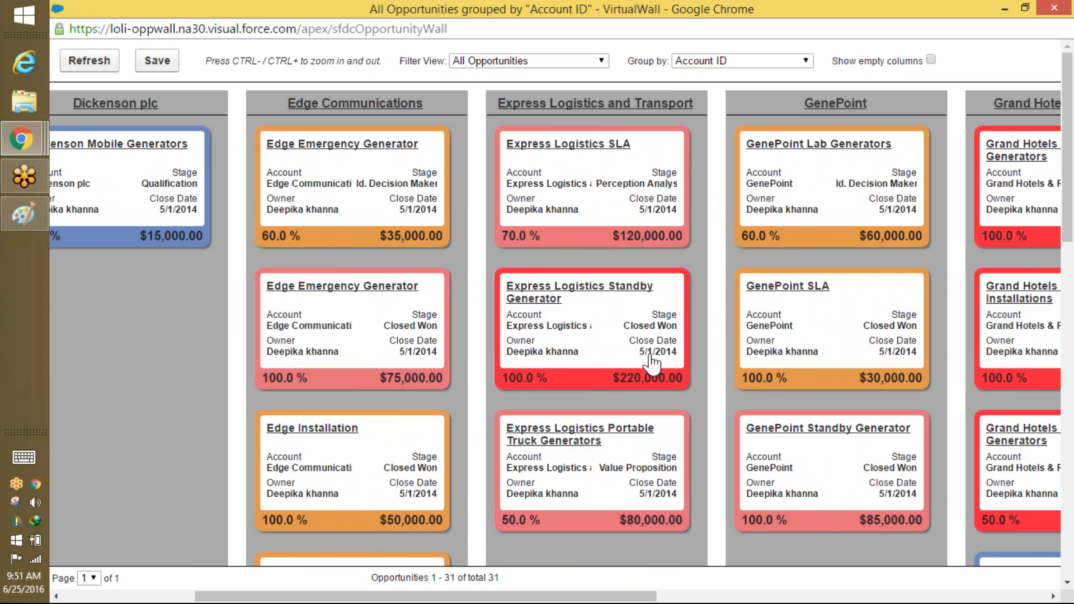
left_click_drag(626, 358, 685, 473)
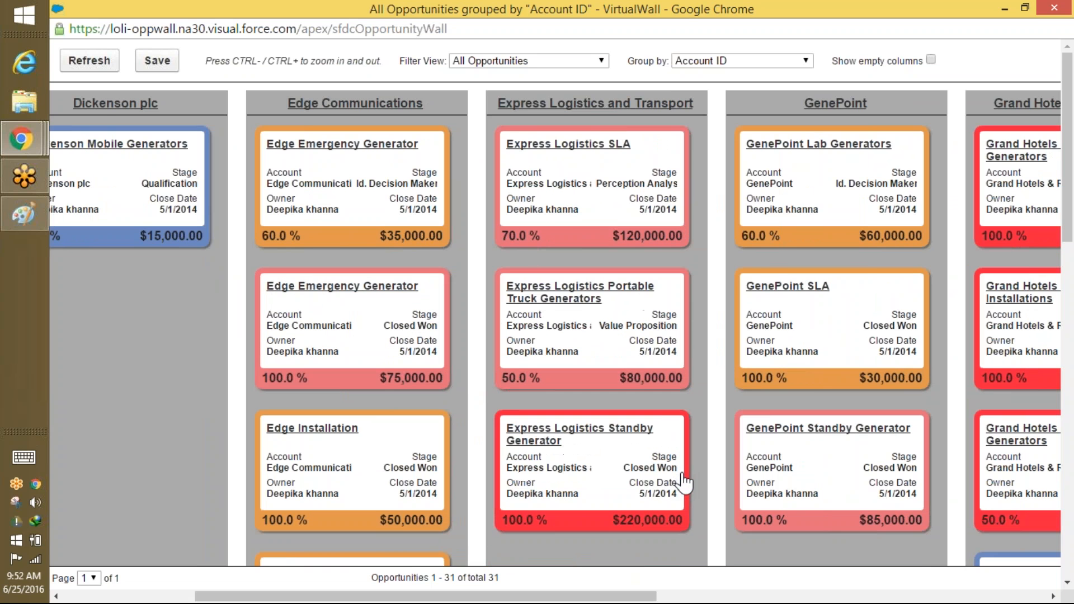
mouse_move(990, 373)
left_mouse_down()
mouse_move(844, 404)
mouse_move(972, 372)
left_mouse_up()
- Try filtering the planning wall by My Opportunities, New Last Week and New This Week
left_click_drag(650, 601, 1040, 601)
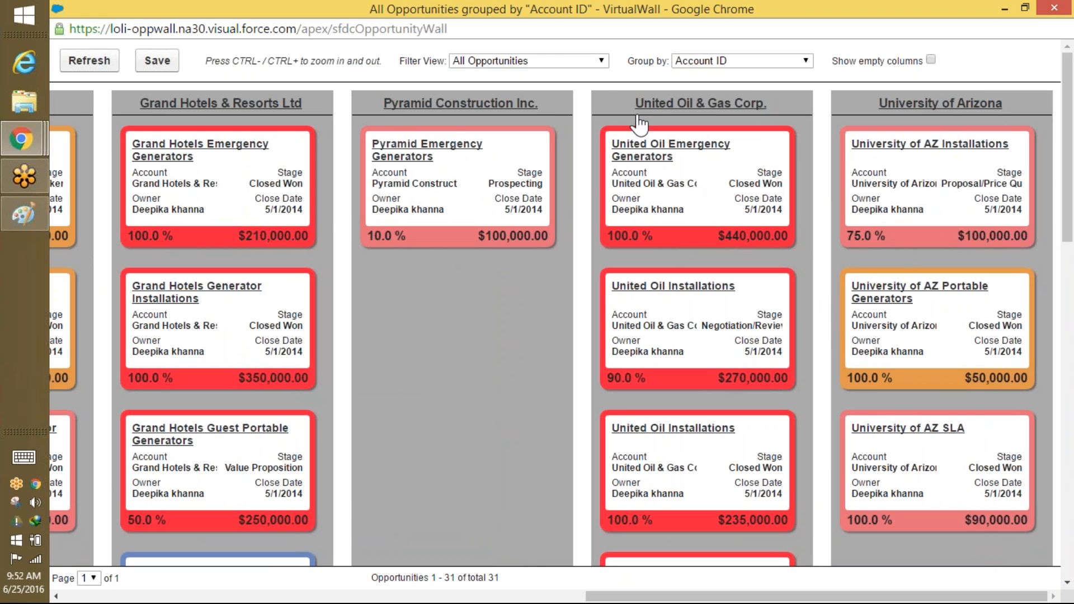
left_click(506, 61)
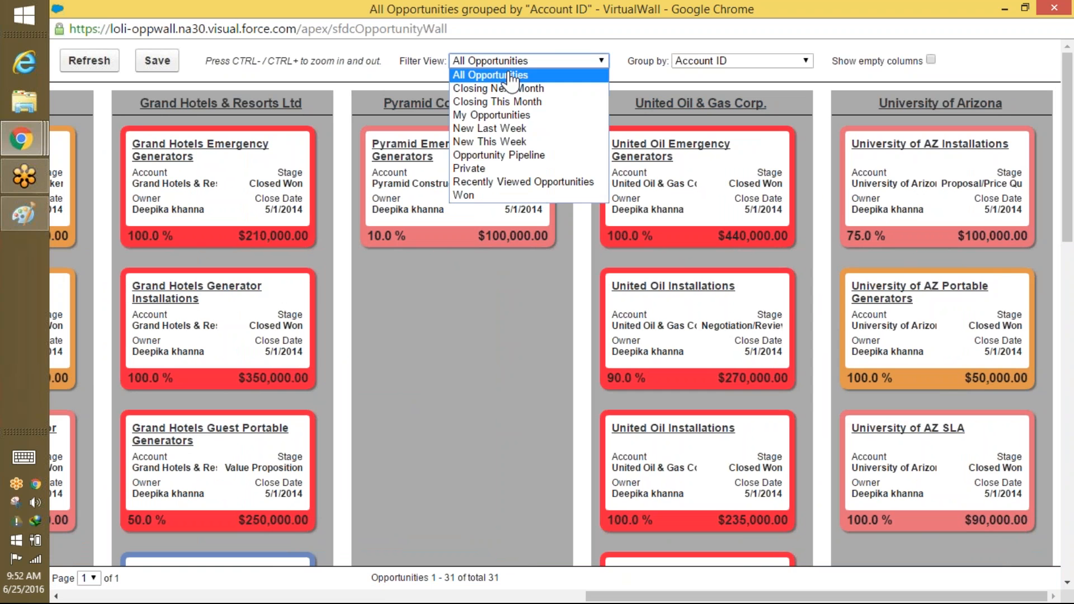
left_click(506, 115)
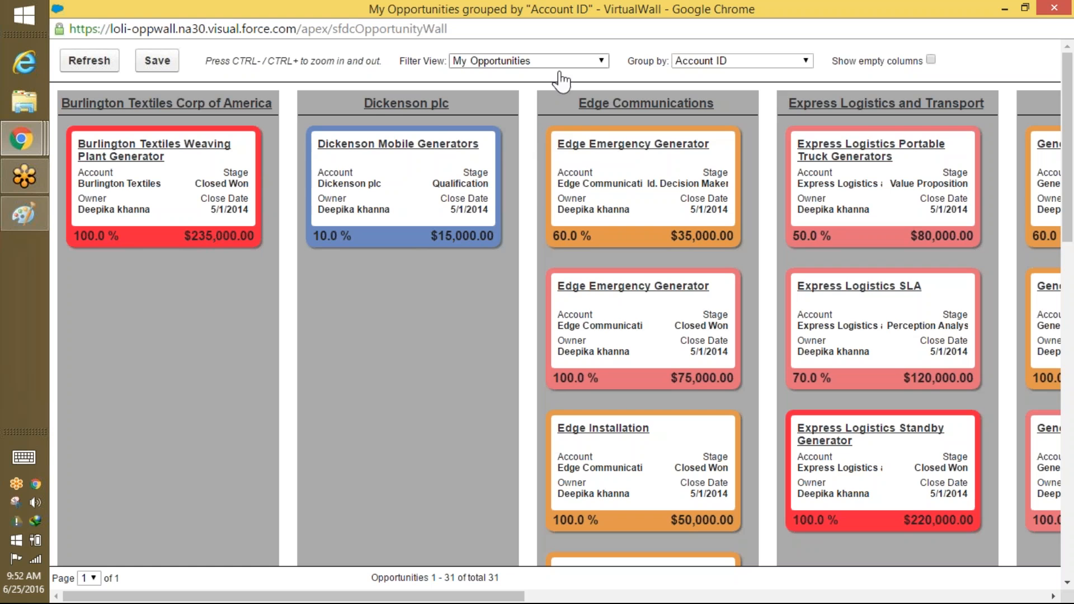
left_click(575, 62)
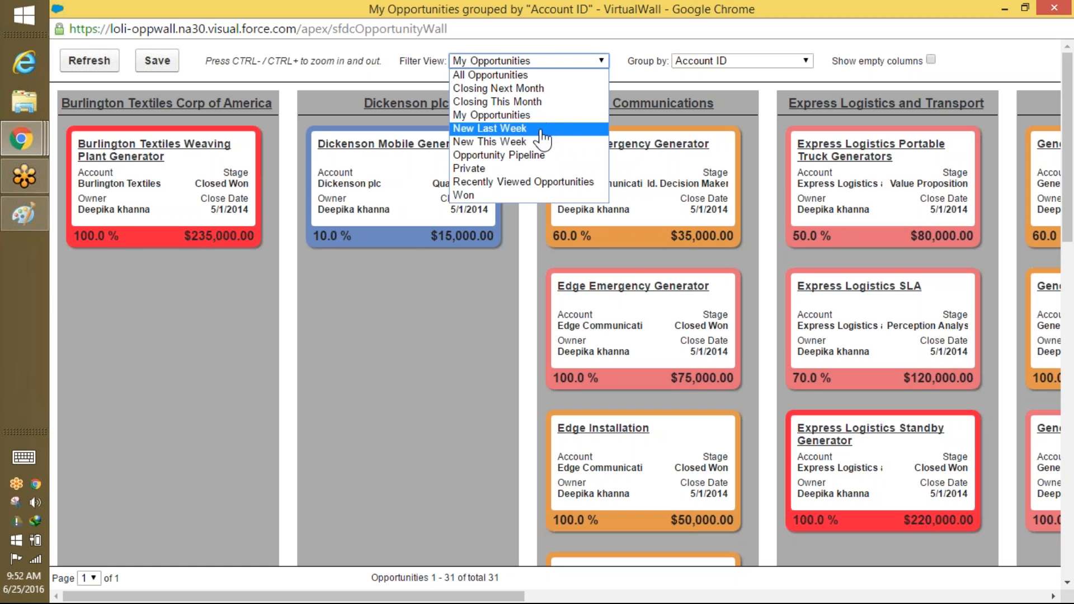
left_click(542, 129)
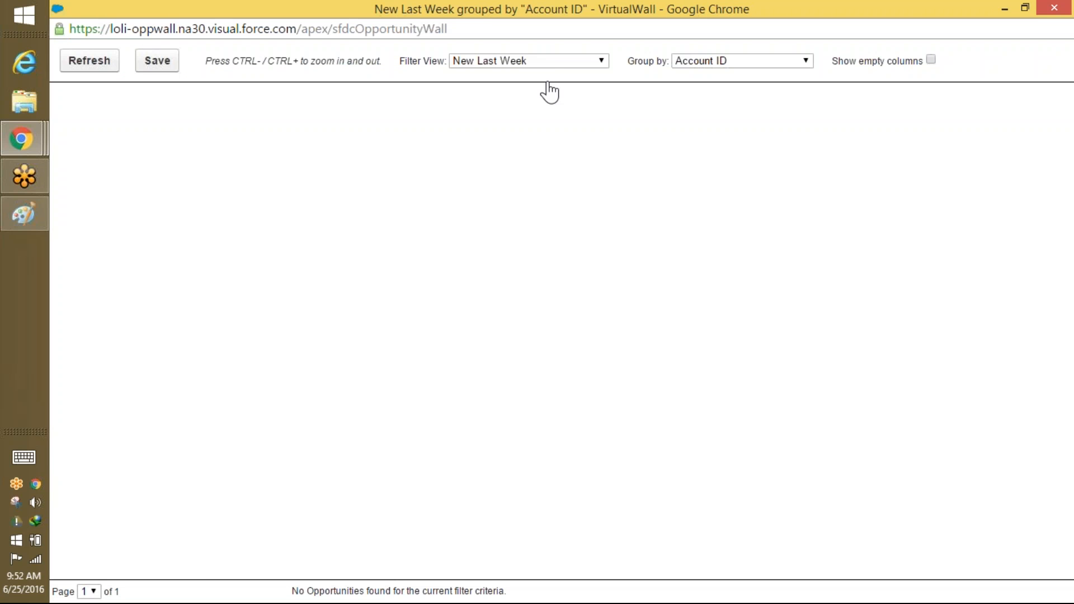
left_click(547, 63)
left_click(512, 142)
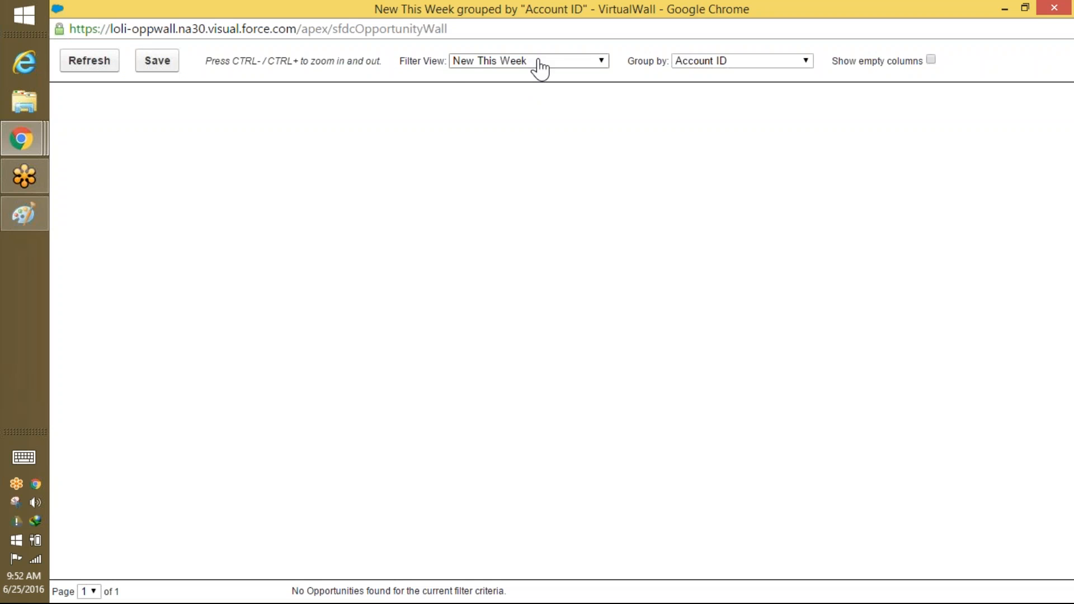
- Filter the planning wall by Won opportunities and close the wall's window
left_click(540, 62)
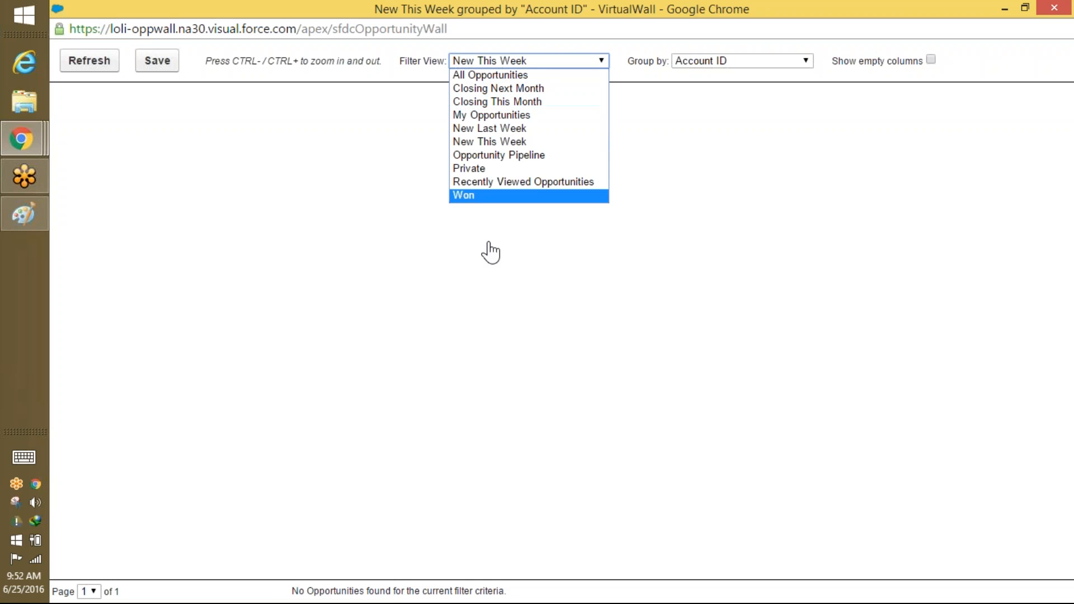
left_click(491, 197)
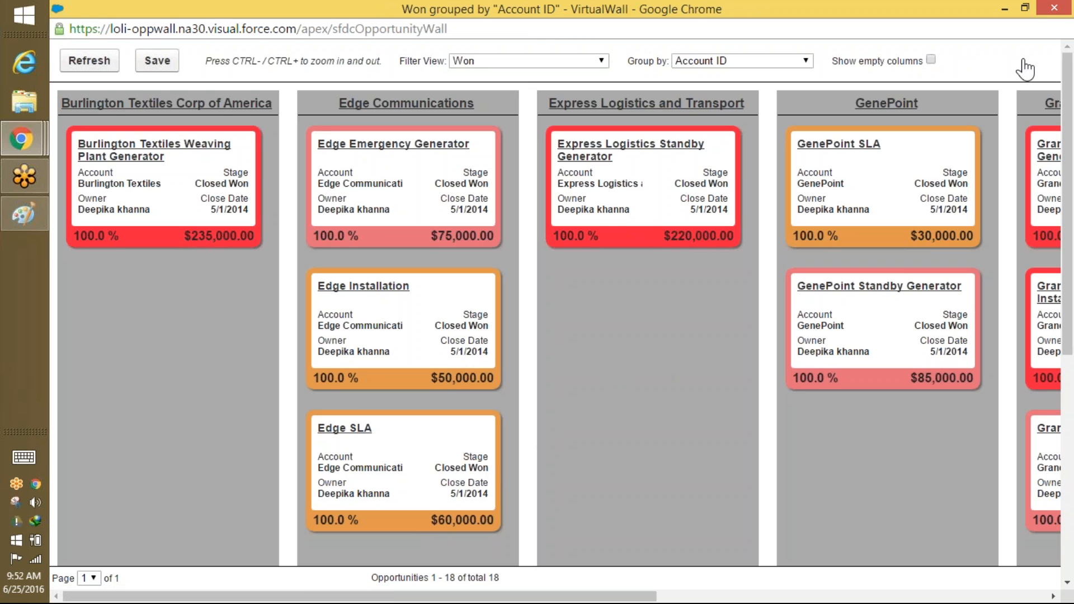
left_click(1062, 14)
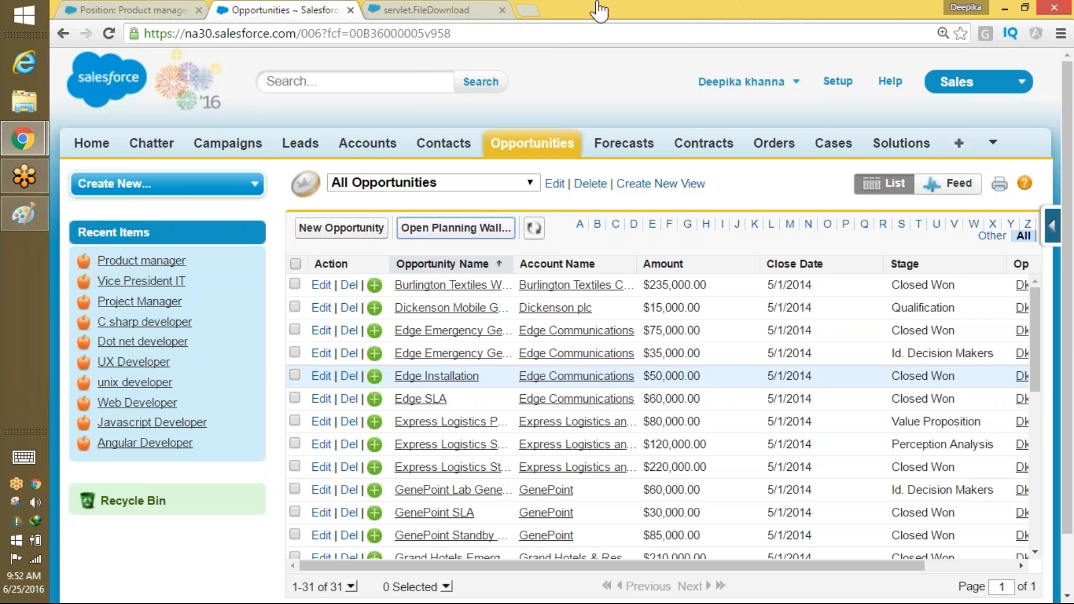
- Glance at the planning wall installation guide, return to the Opportunities list and open AppExchange from Salesforce
left_click(392, 10)
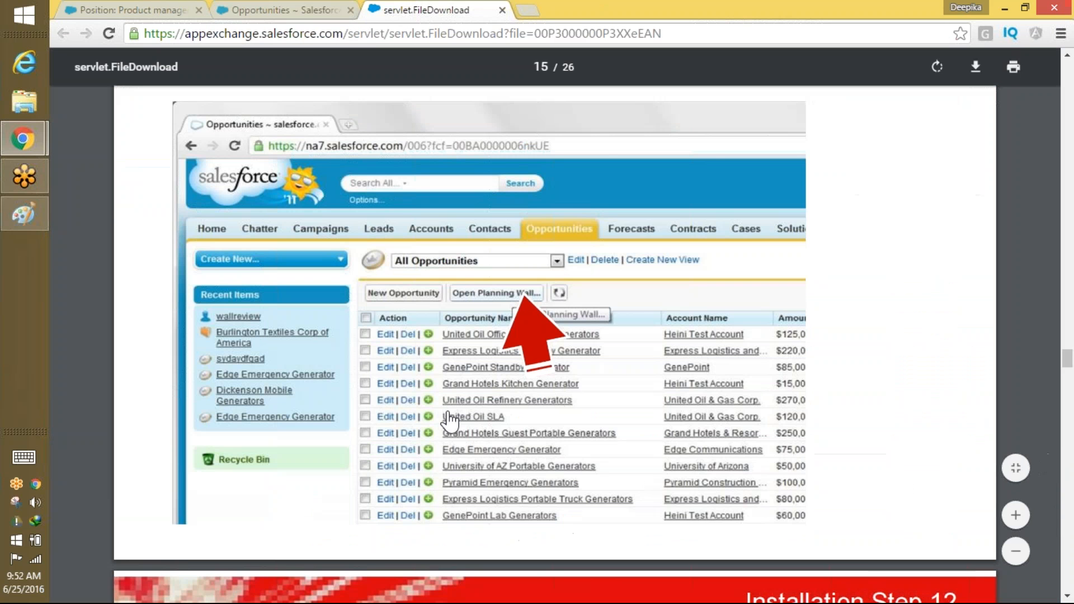
left_click(287, 10)
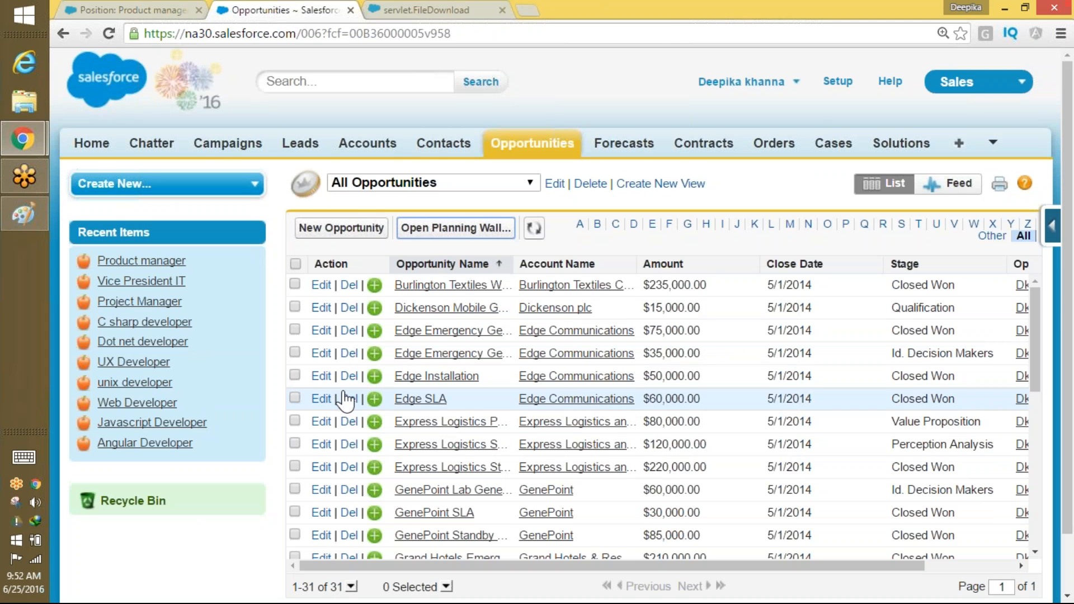
left_click(962, 82)
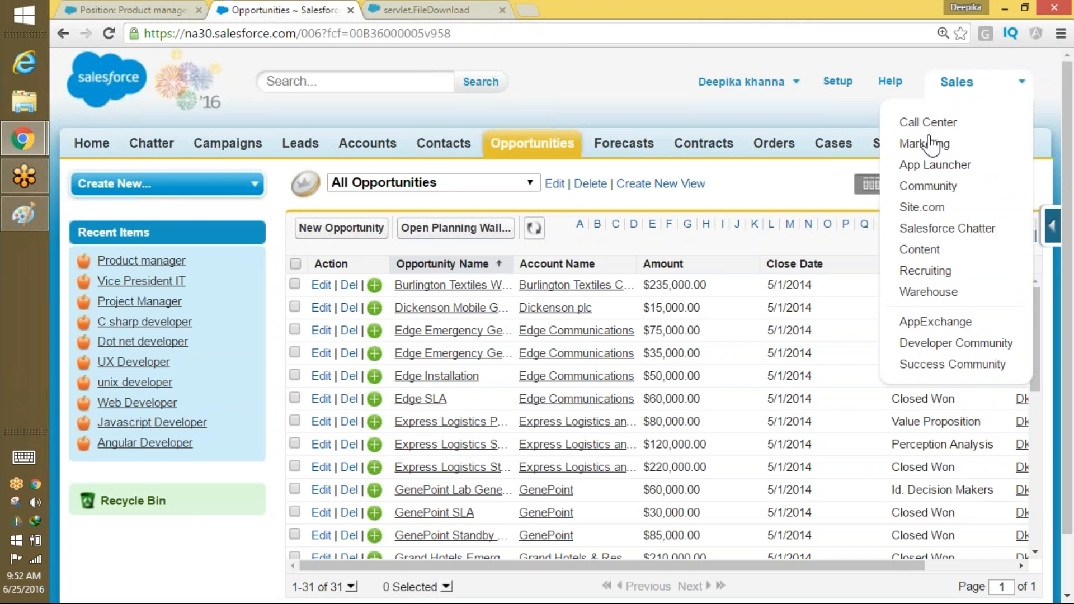
left_click(928, 322)
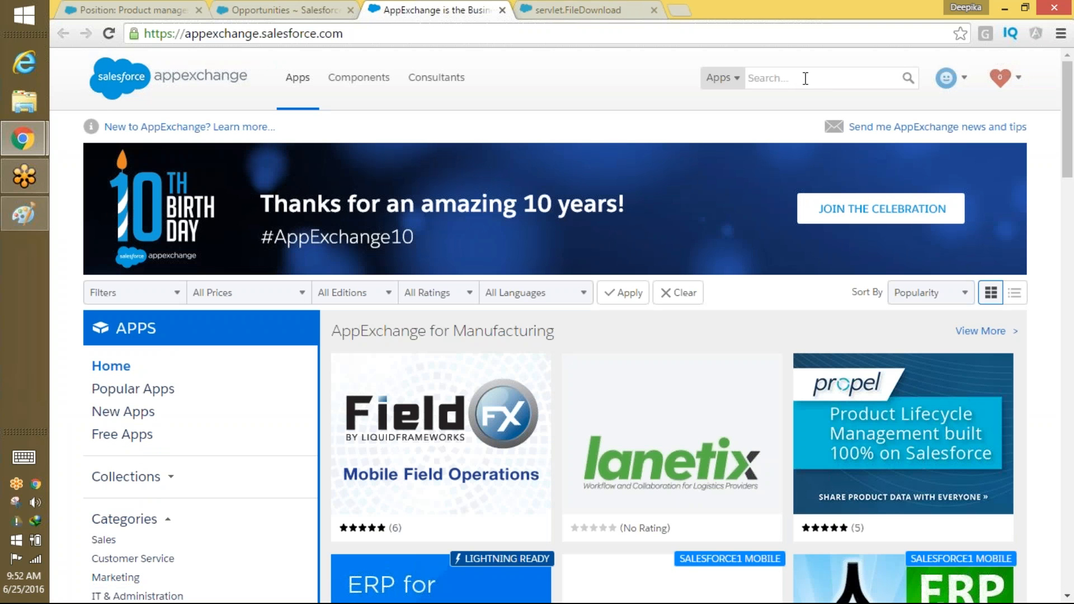
- Search the AppExchange apps for "utility"
left_click(805, 78)
type("calendar")
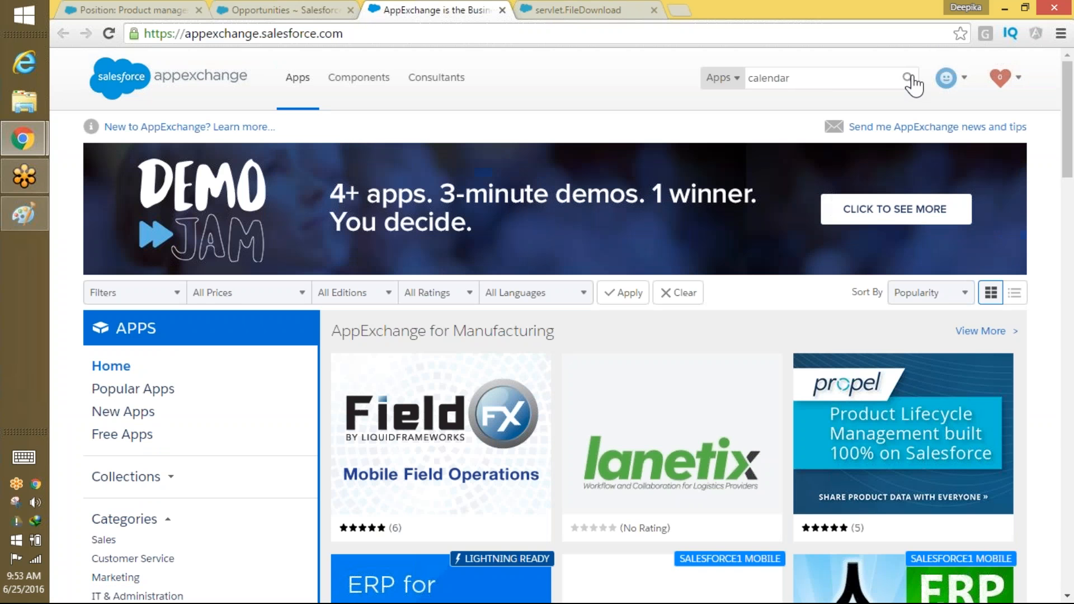
double_click(777, 79)
type("utility")
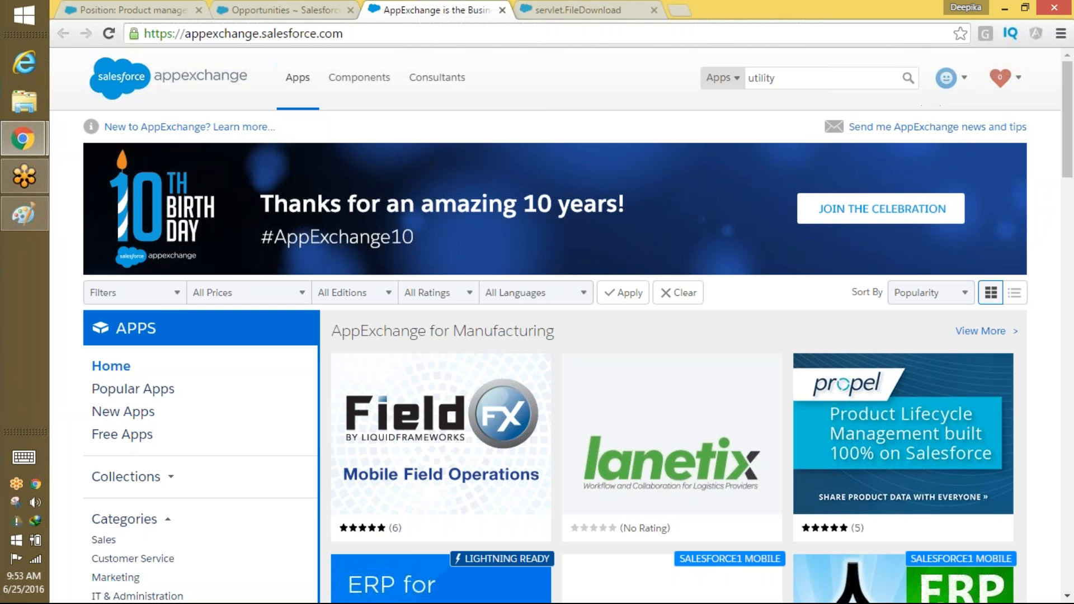
key("Return")
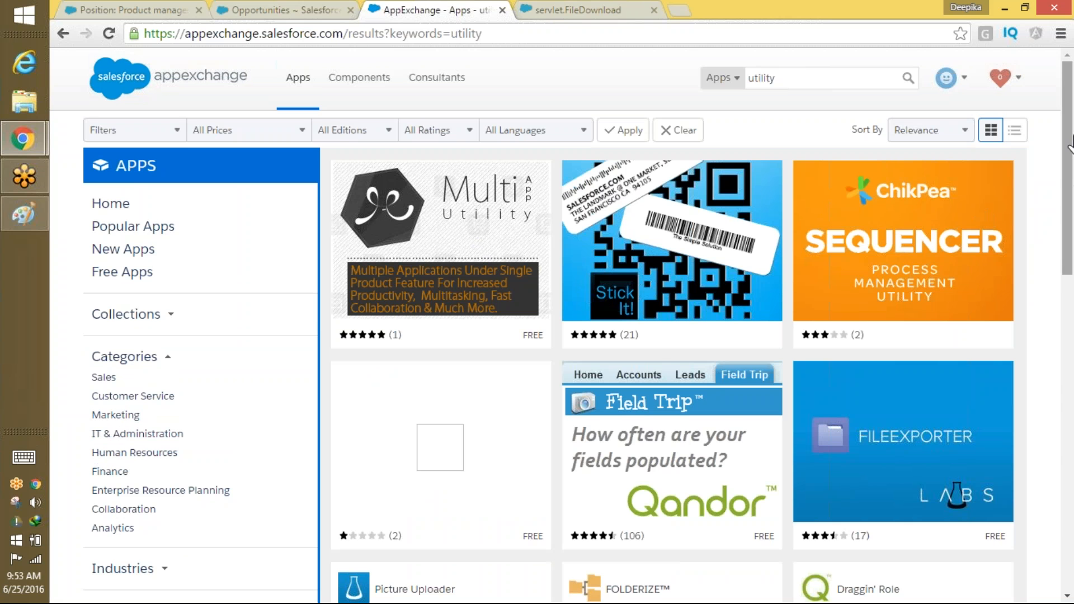
- Open the Field Trip listing from the search results and look over its overview
left_click_drag(1070, 147, 1040, 249)
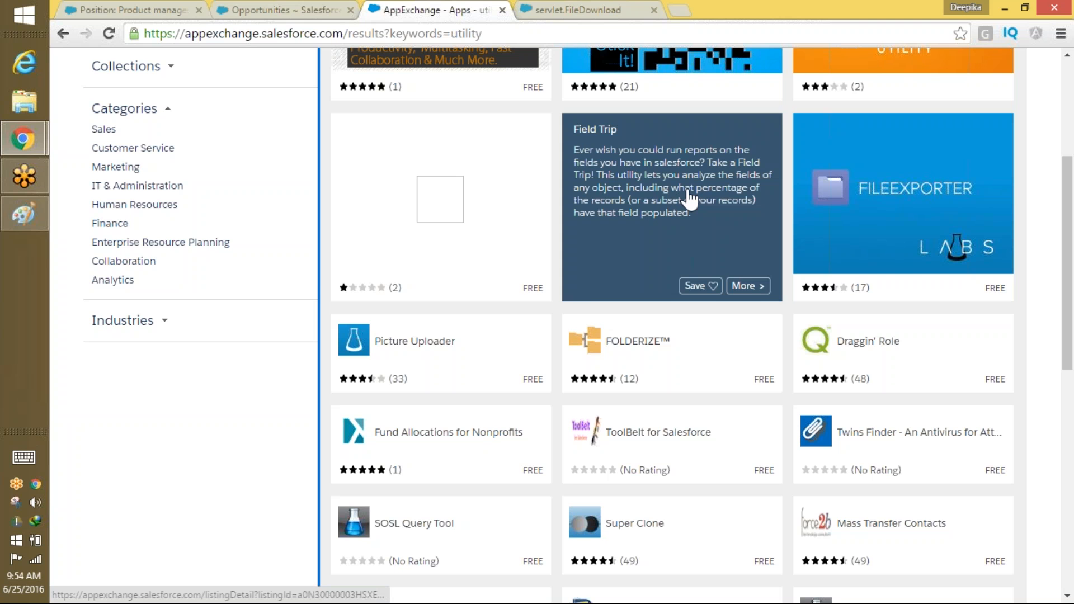
left_click(689, 197)
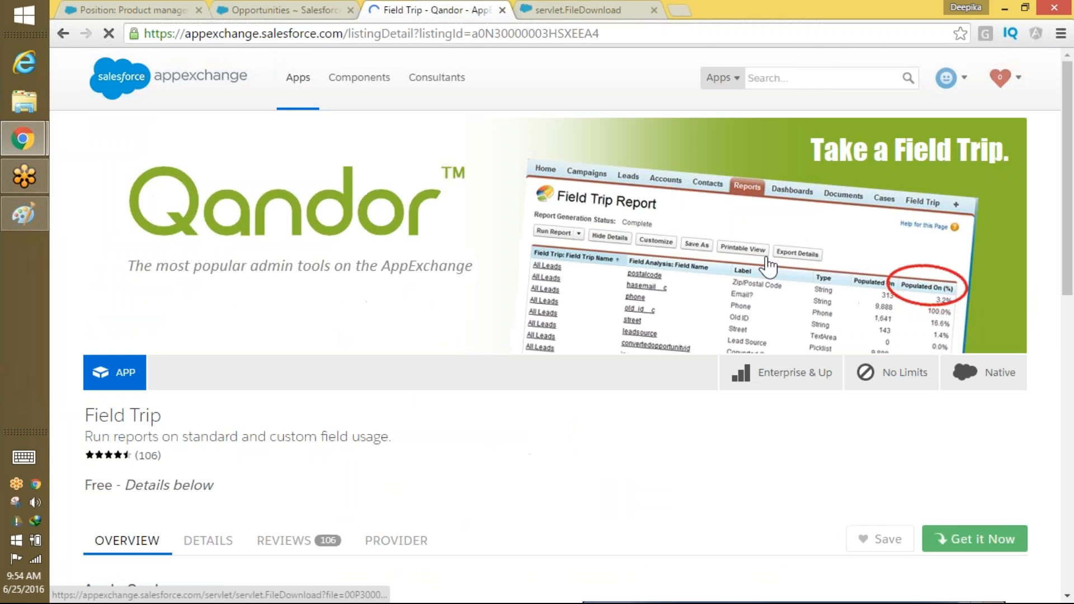
scroll(839, 234, "down", 5)
scroll(923, 191, "up", 1)
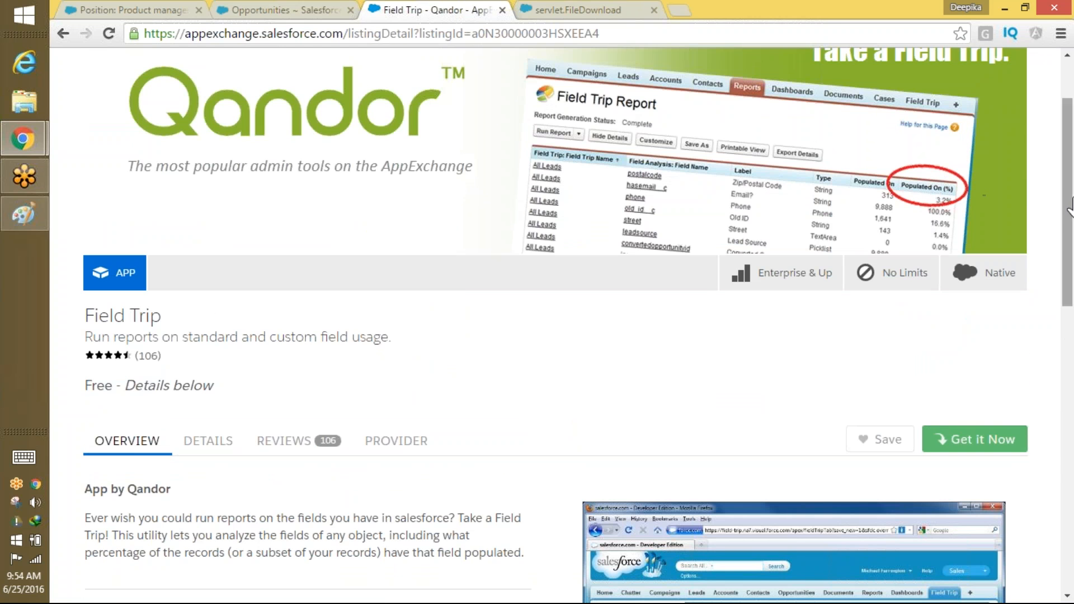
mouse_move(1069, 207)
left_mouse_down()
mouse_move(1017, 422)
mouse_move(1070, 228)
left_mouse_up()
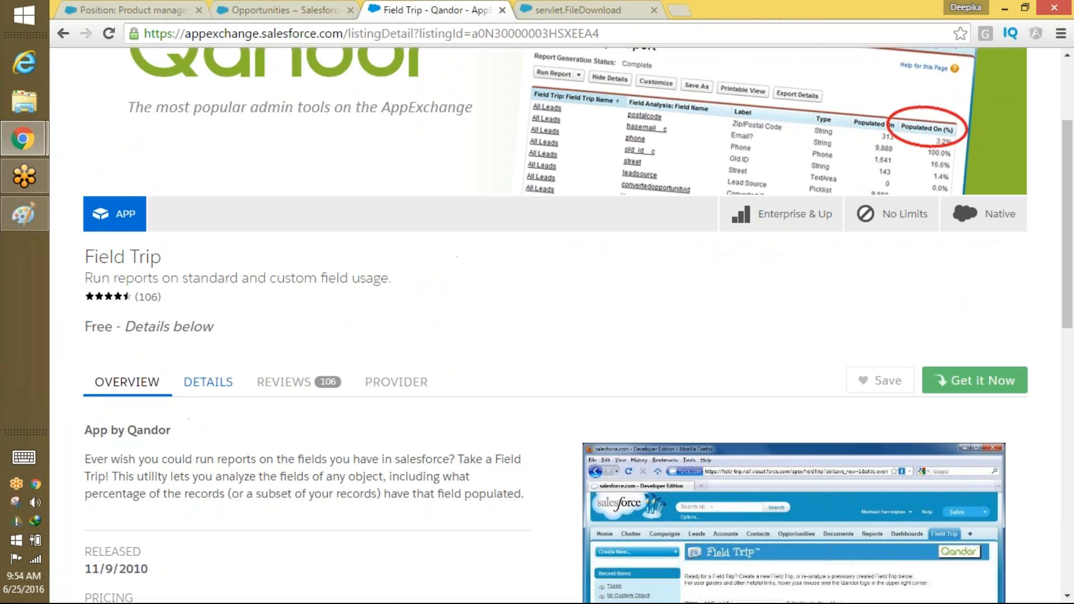
- Open Field Trip's Quickstart Guide from the listing's details, choosing to show the existing completed download instead of adding a duplicate
left_click(208, 382)
left_click_drag(1067, 195, 993, 348)
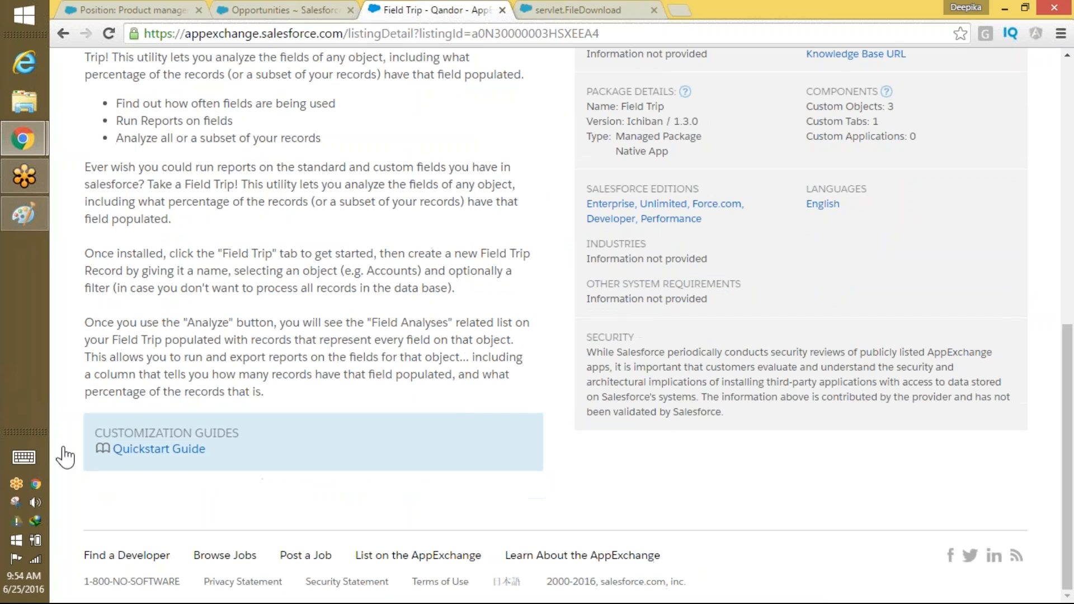
left_click(154, 450)
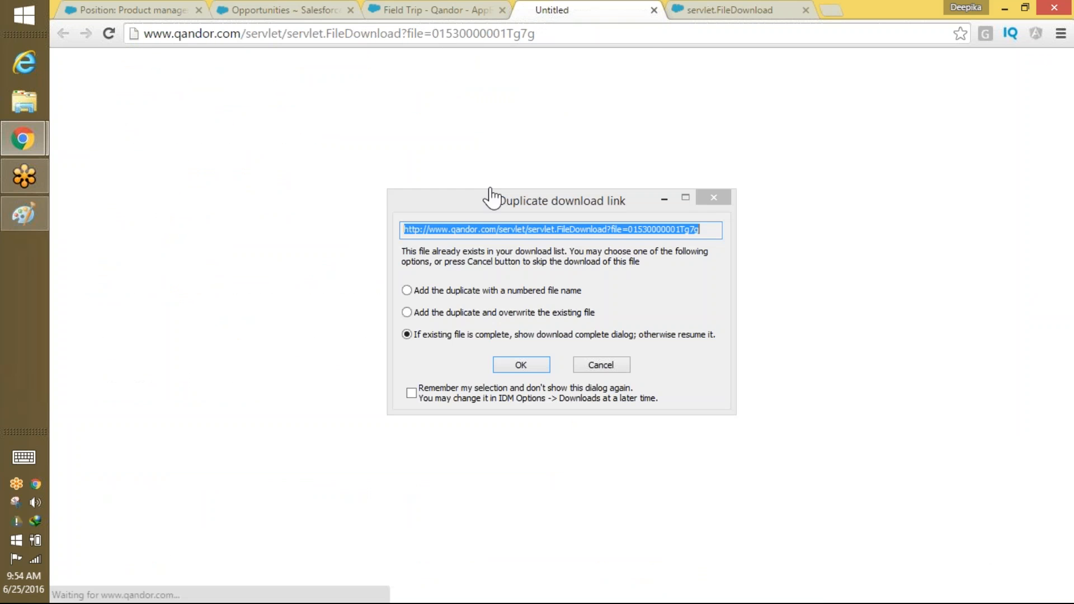
left_click(523, 371)
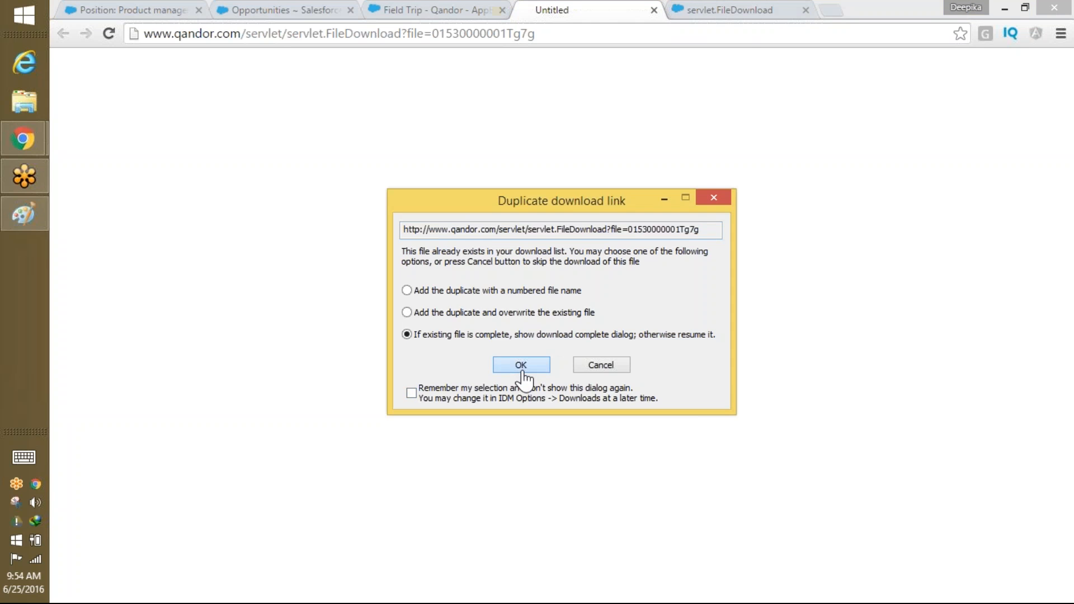
left_click(523, 371)
left_click(444, 365)
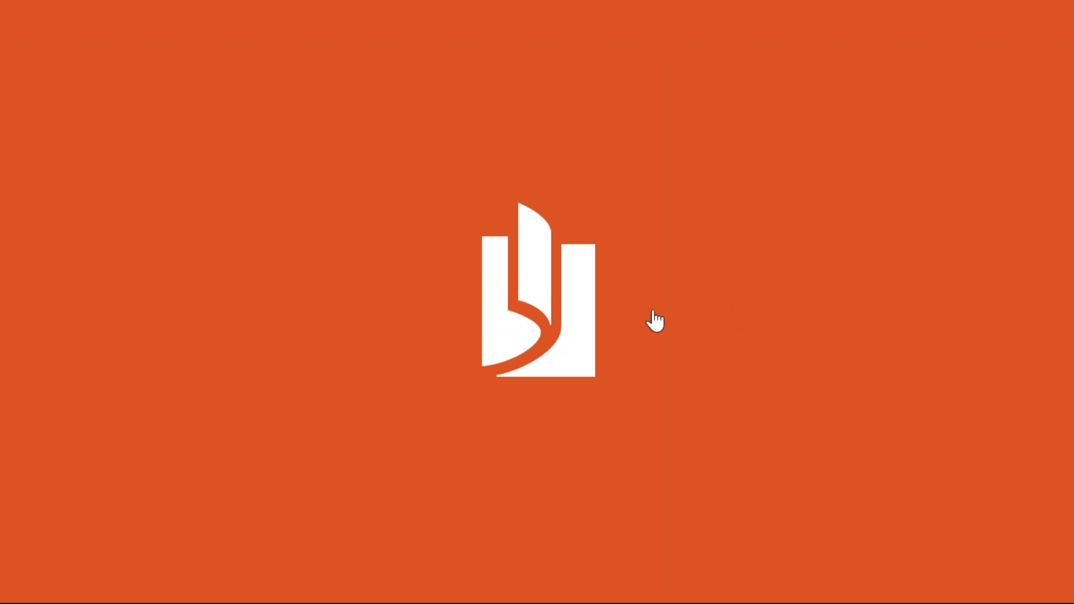
- View the Field Trip Quickstart Guide in Reader, minimize it and return to the desktop browser
key("super")
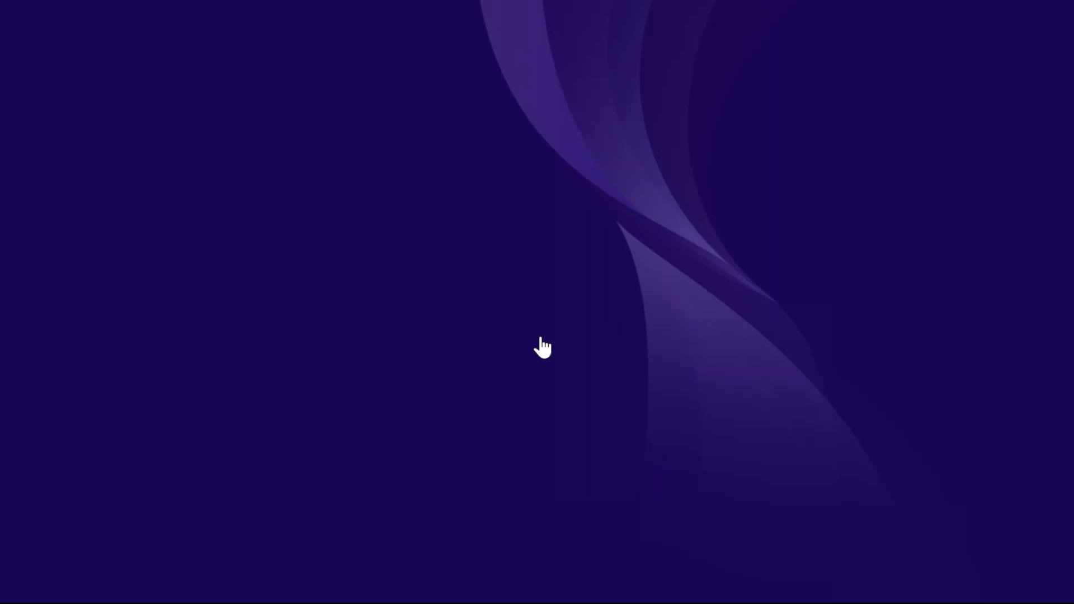
left_click(161, 484)
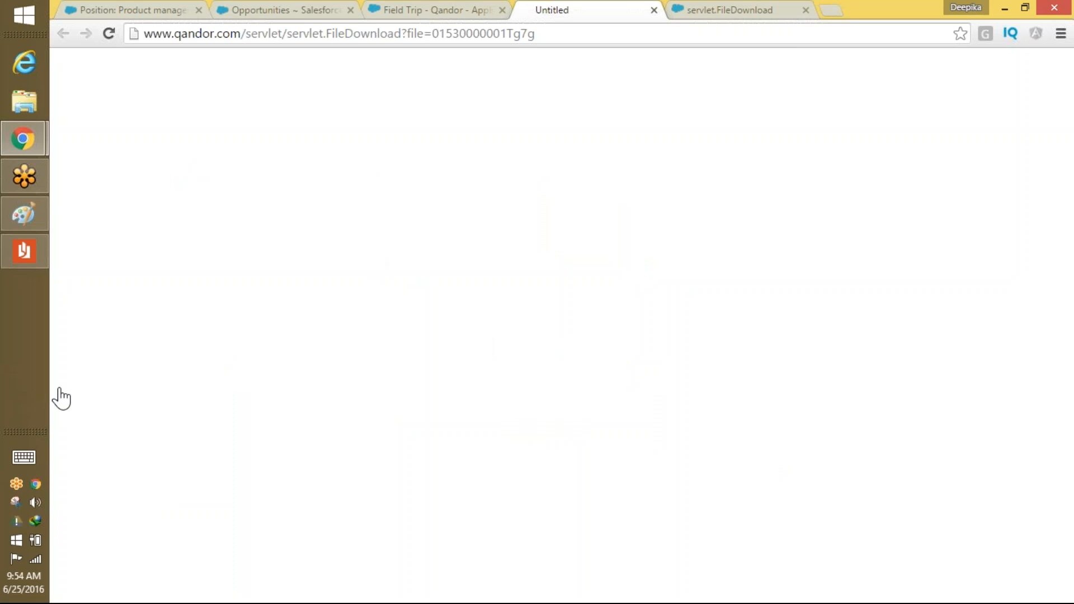
left_click(31, 262)
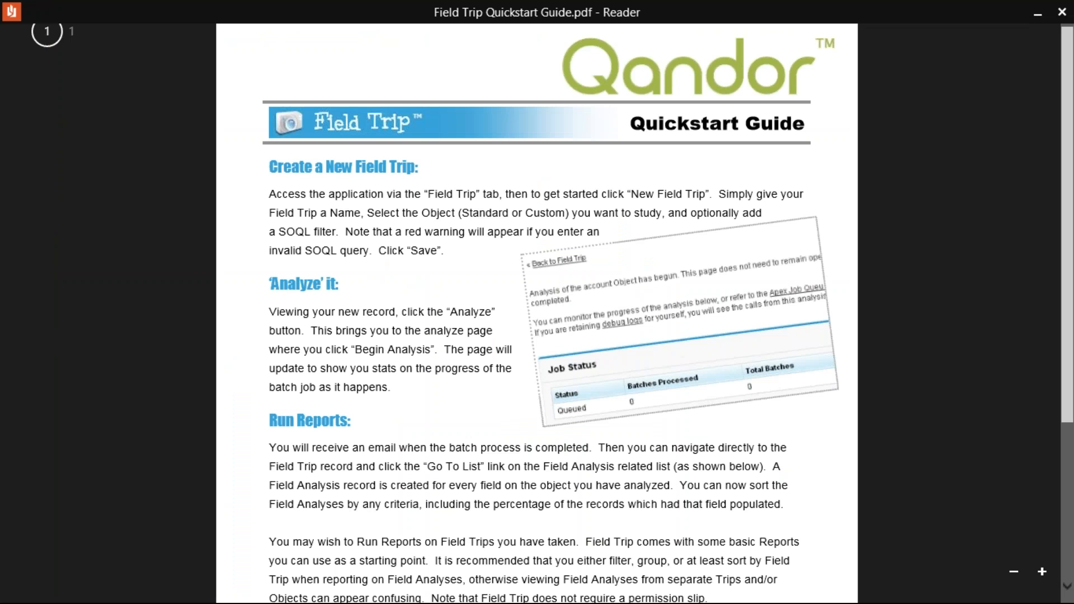
left_click(1037, 14)
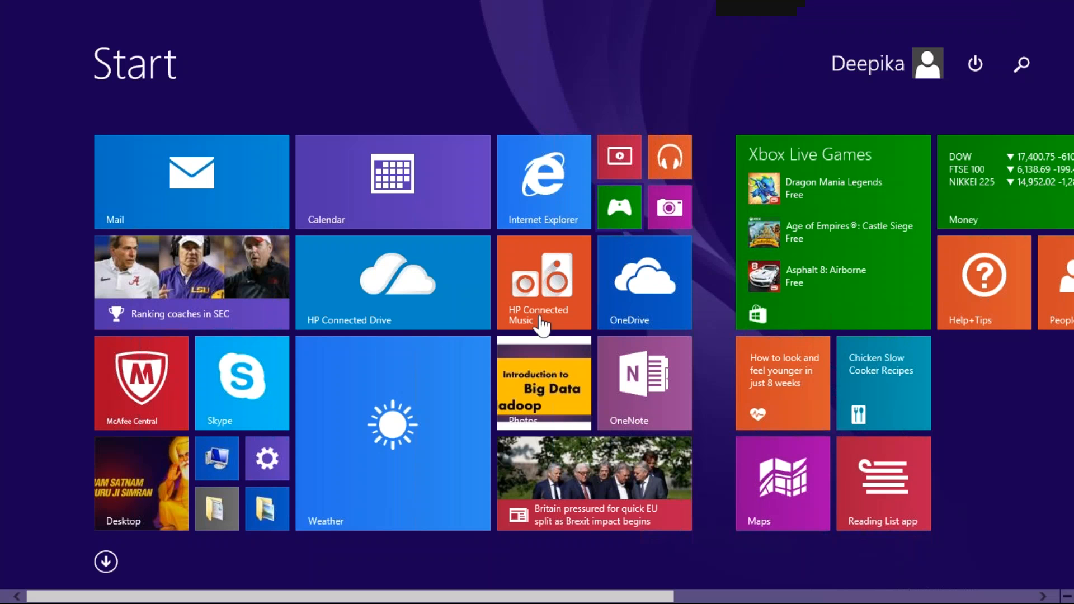
left_click(139, 469)
- Close the browser tab holding the planning wall installation guide
left_click(668, 17)
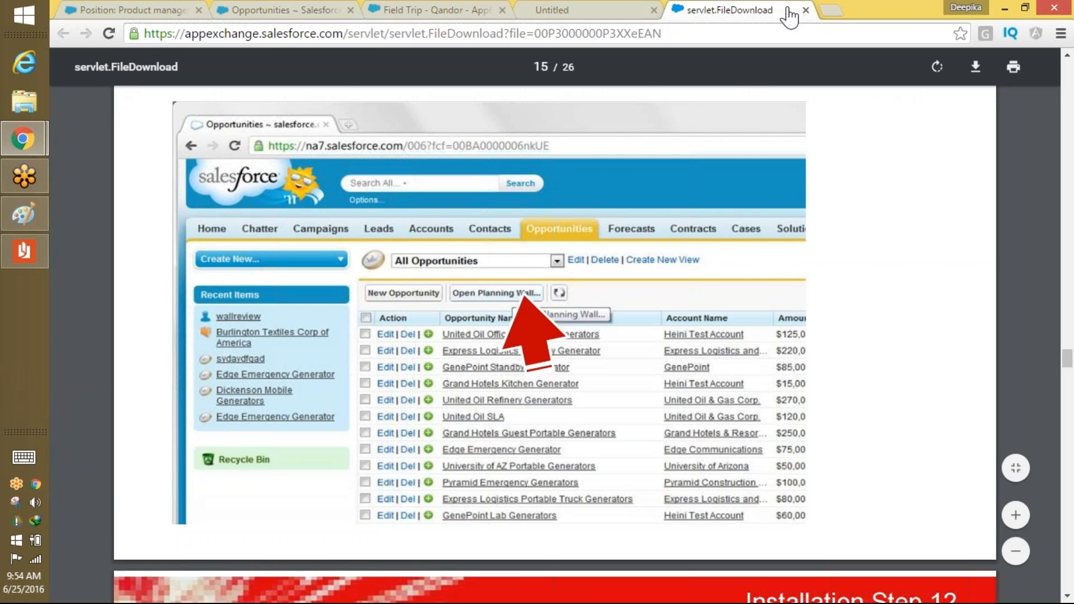
left_click(806, 11)
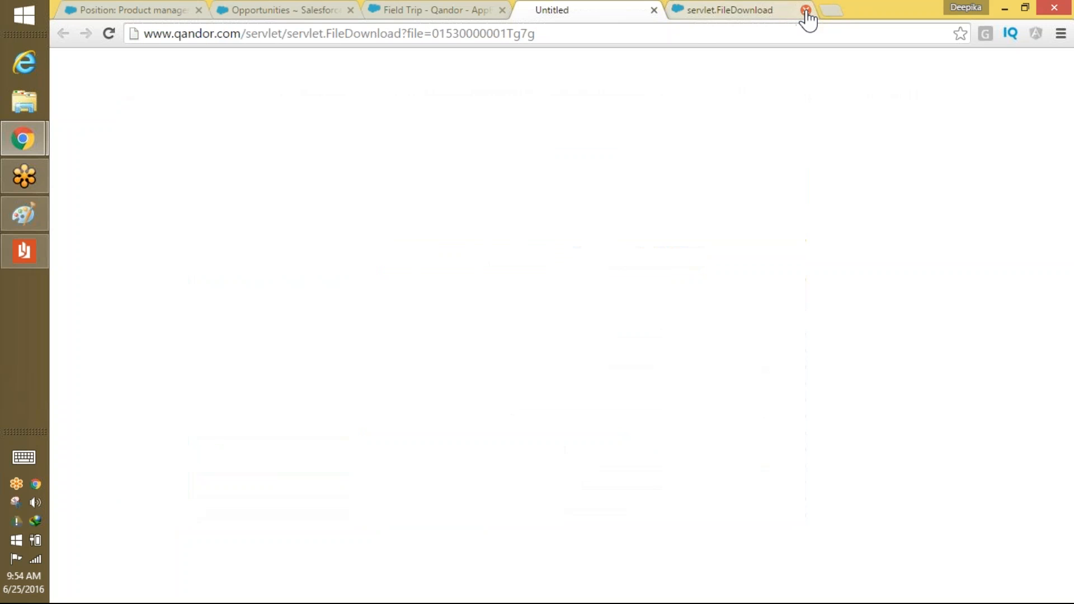
left_click(1053, 34)
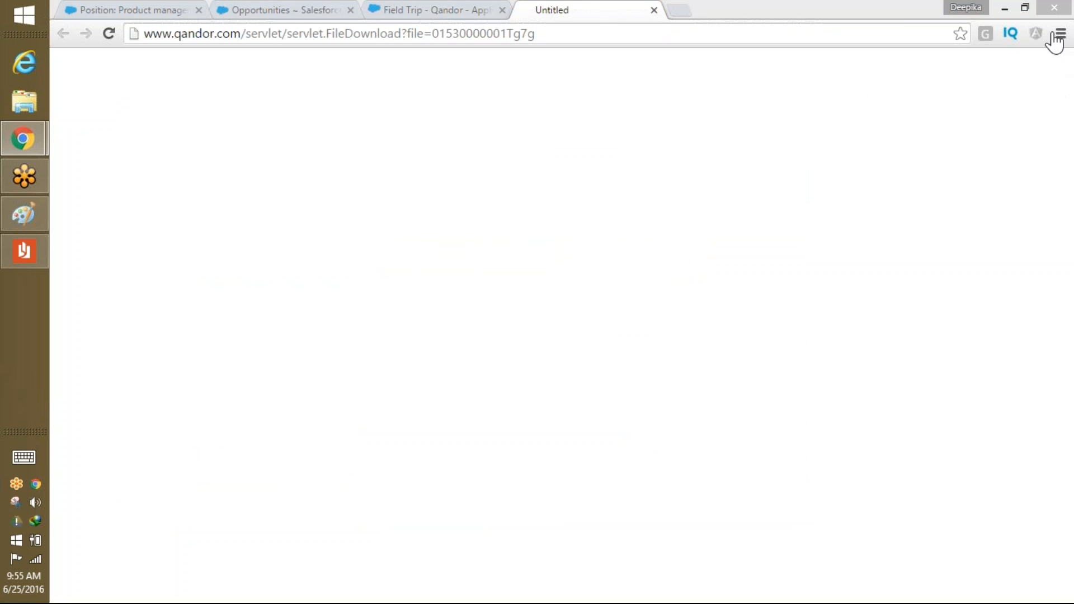
- Return to the Field Trip listing and start getting the app with the Install in production option
left_click(394, 12)
left_click(394, 11)
left_click_drag(1057, 423, 1070, 284)
left_click(981, 274)
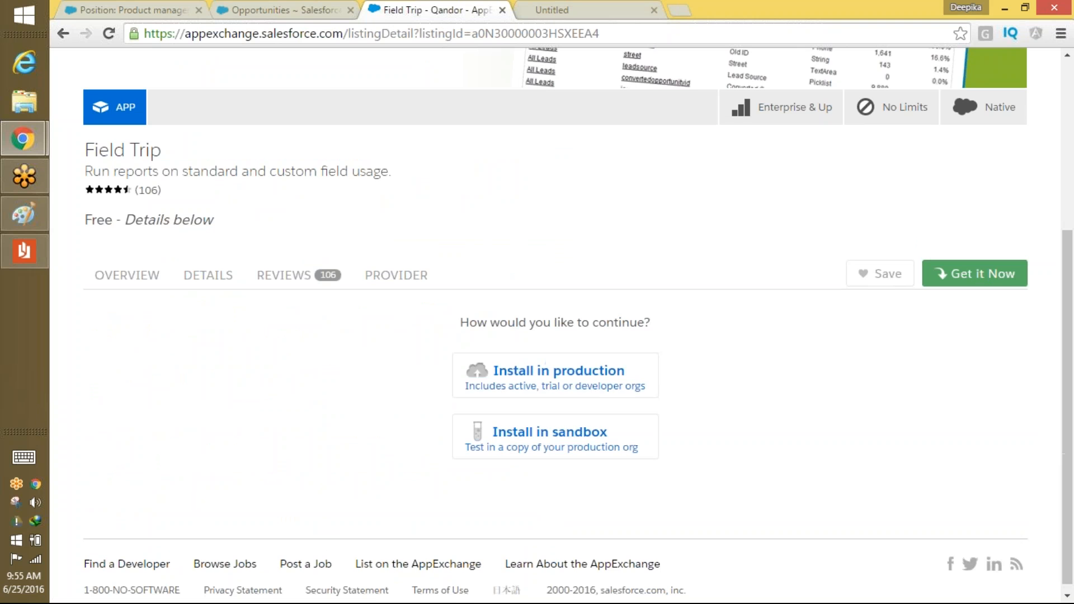
left_click(552, 400)
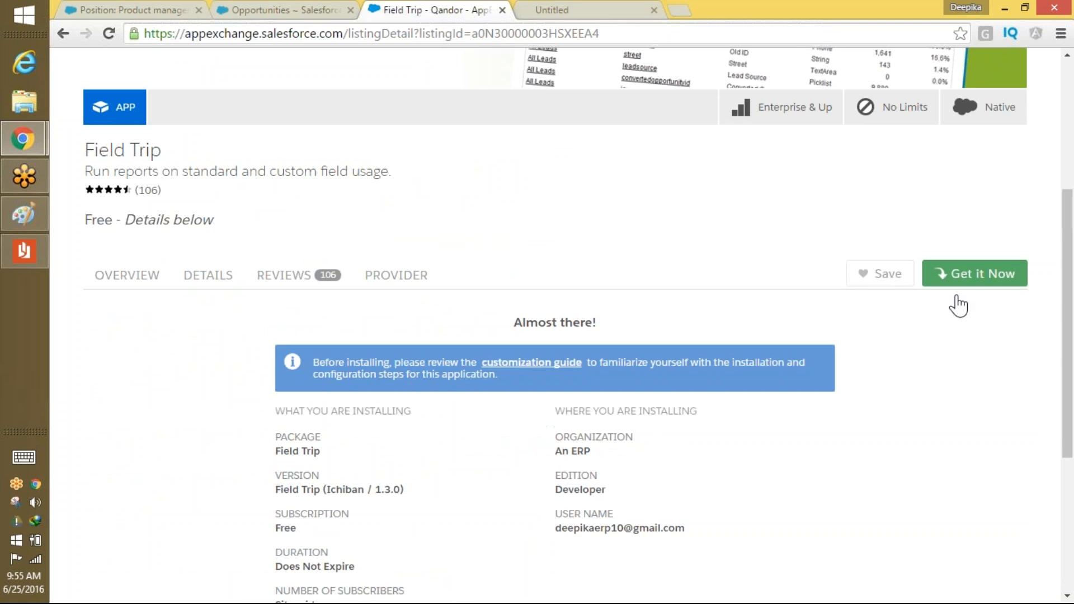
- Agree to the terms and conditions for Field Trip and confirm the installation request
left_click_drag(1065, 302, 1065, 434)
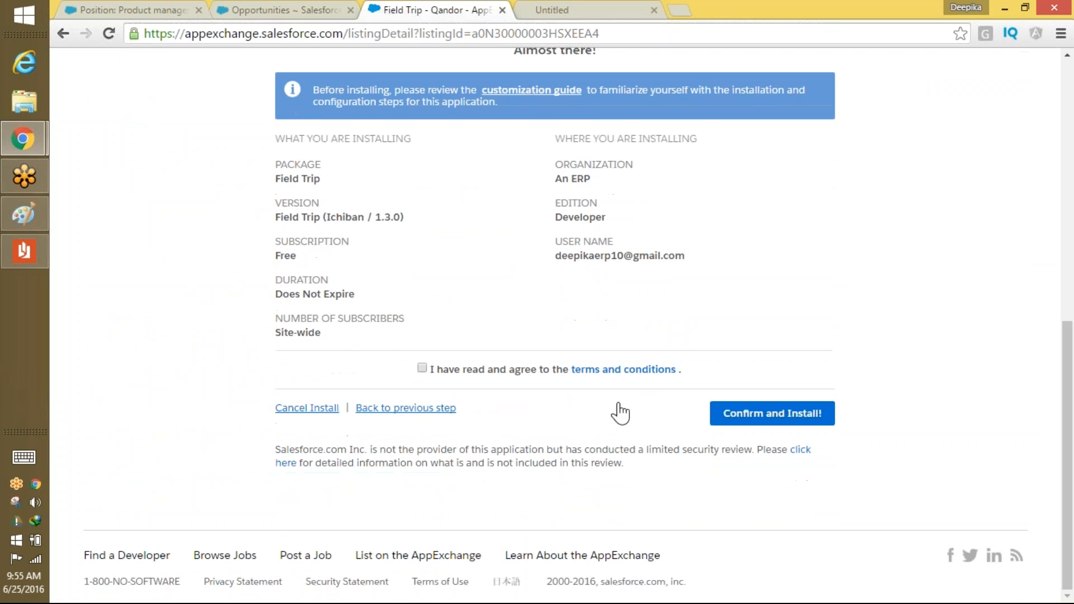
left_click(422, 368)
left_click(814, 412)
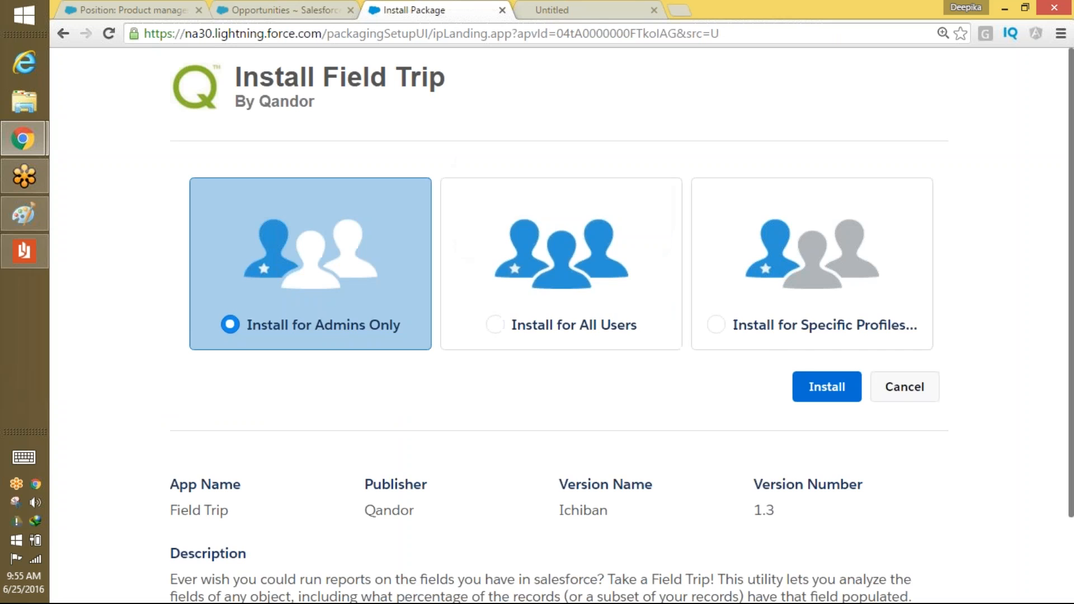
- Install the Field Trip package for all users
left_click(518, 291)
left_click(845, 376)
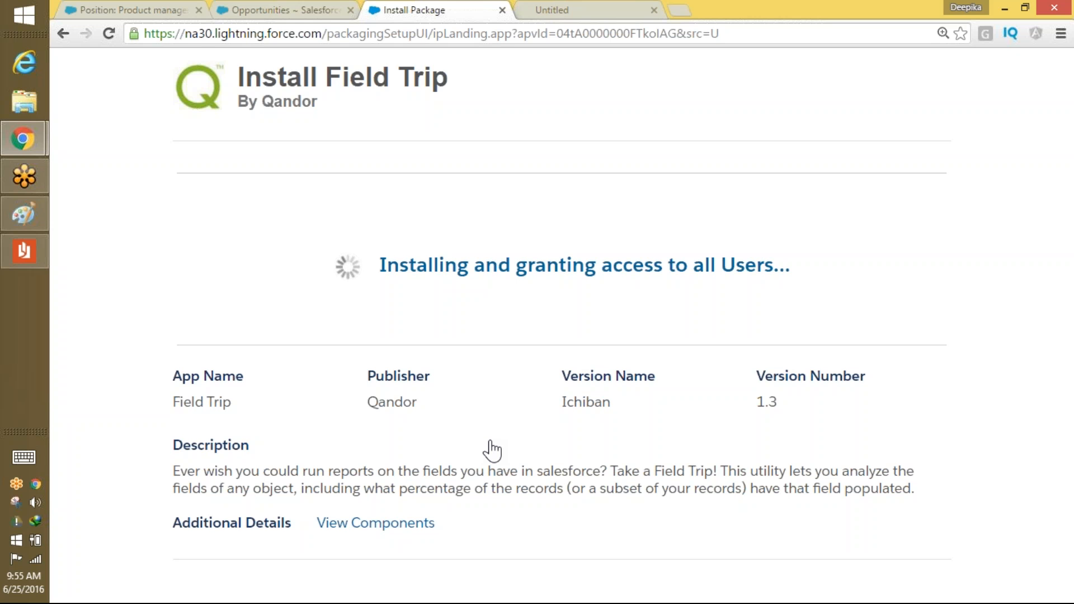
- Switch to Reader to review the Field Trip Quickstart Guide's analysis and reporting sections, and return to the desktop browser
left_click(23, 254)
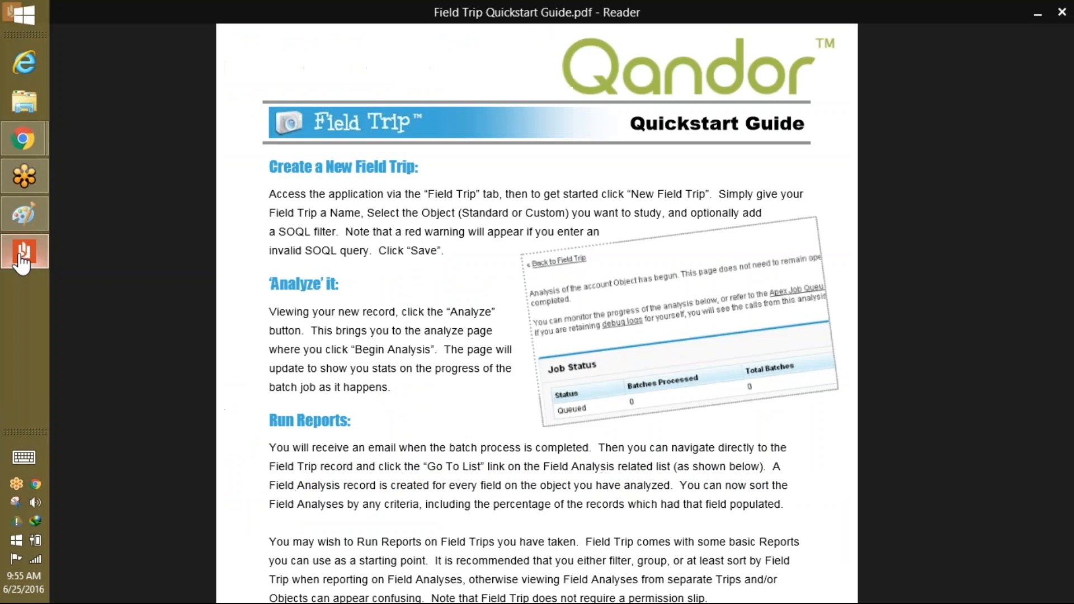
scroll(21, 263, "down", 4)
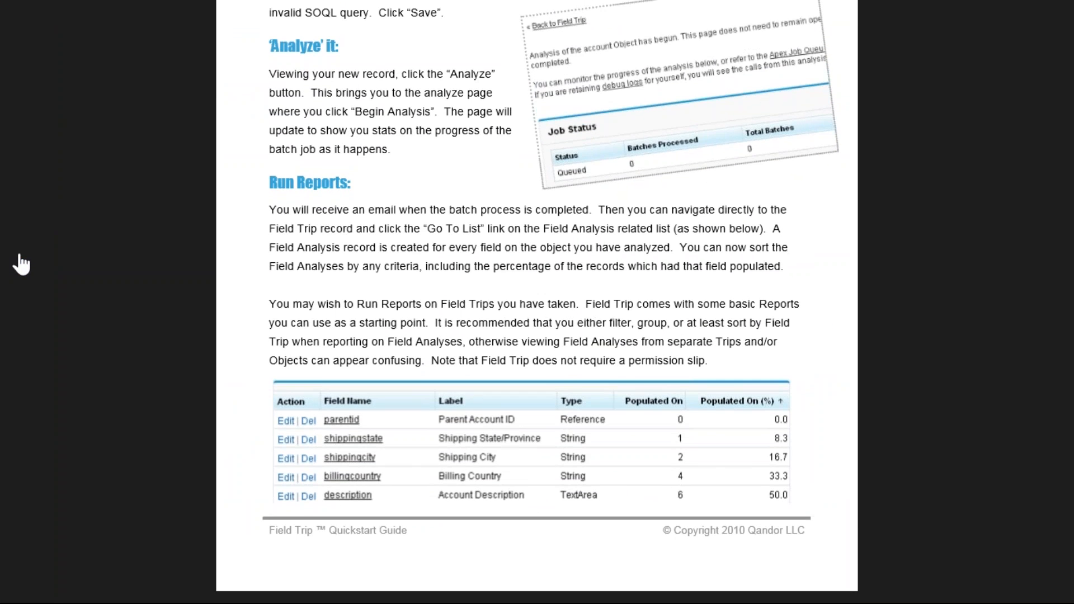
scroll(21, 263, "up", 5)
scroll(21, 263, "down", 5)
scroll(21, 263, "down", 1)
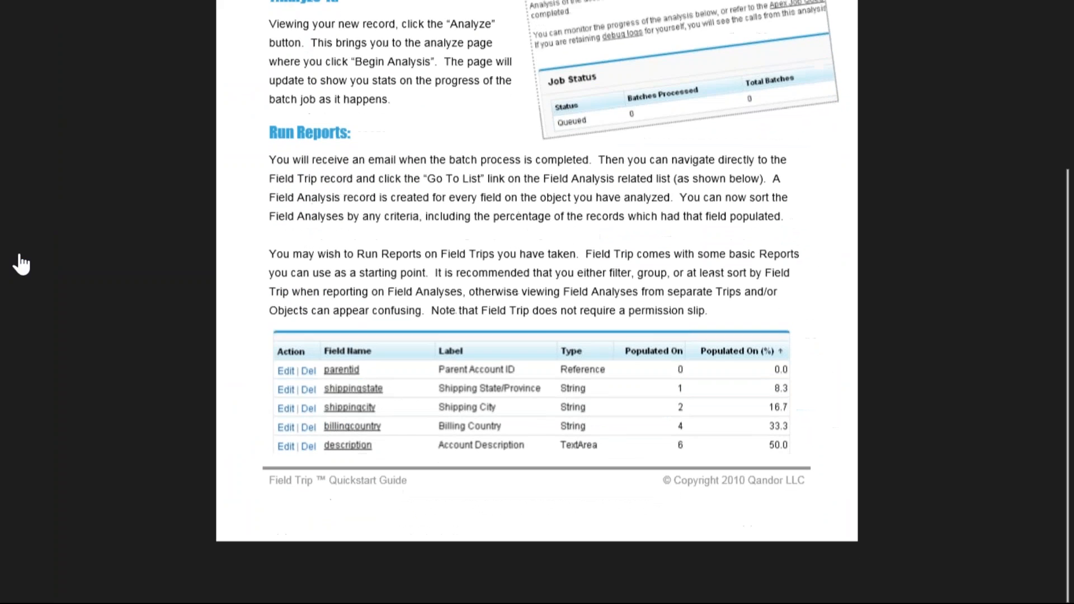
scroll(21, 263, "up", 5)
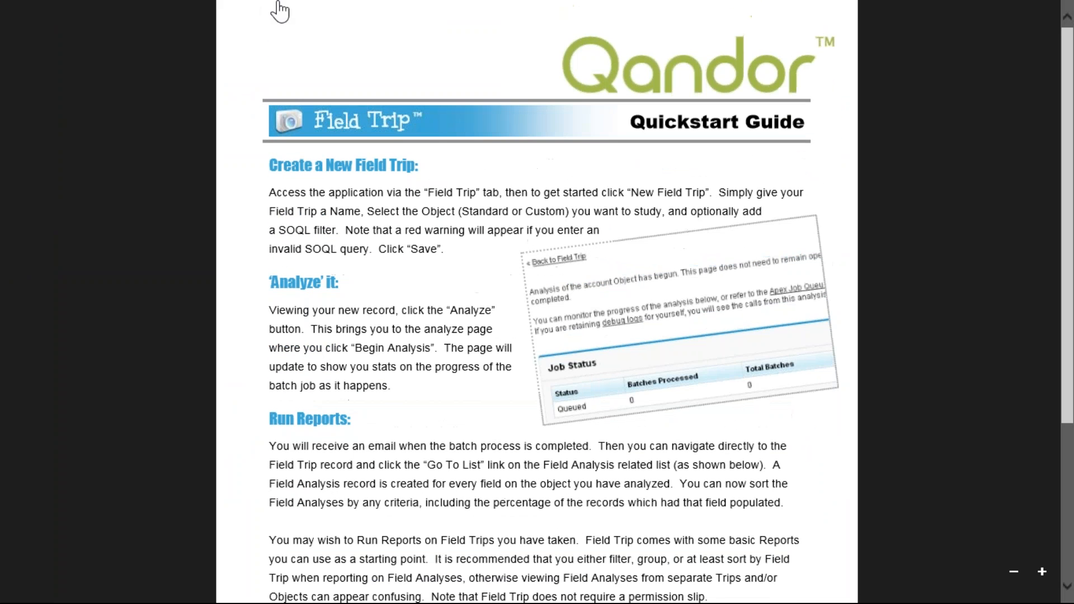
mouse_move(947, 24)
key("super")
left_click(148, 467)
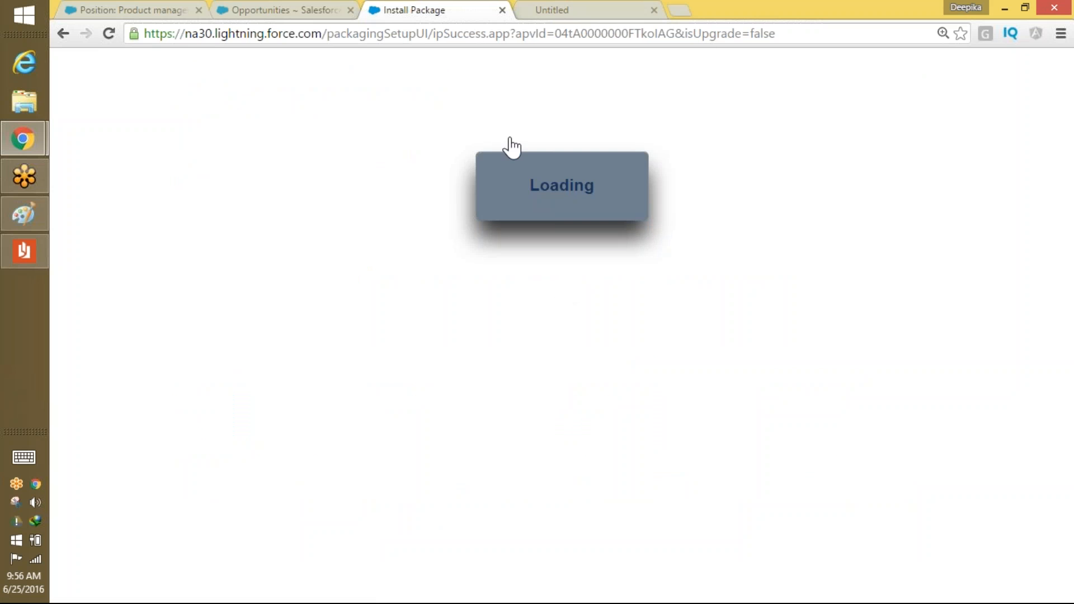
- Finish the package installation and open Field Trip from the list of all tabs
left_click(909, 271)
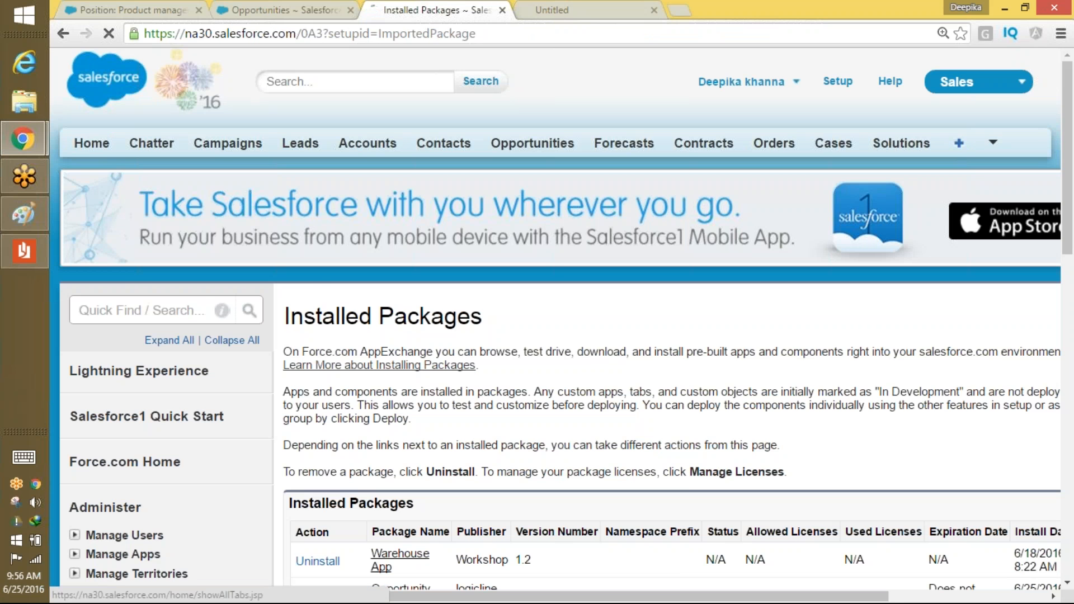
left_click(959, 143)
left_click_drag(1070, 190, 1032, 424)
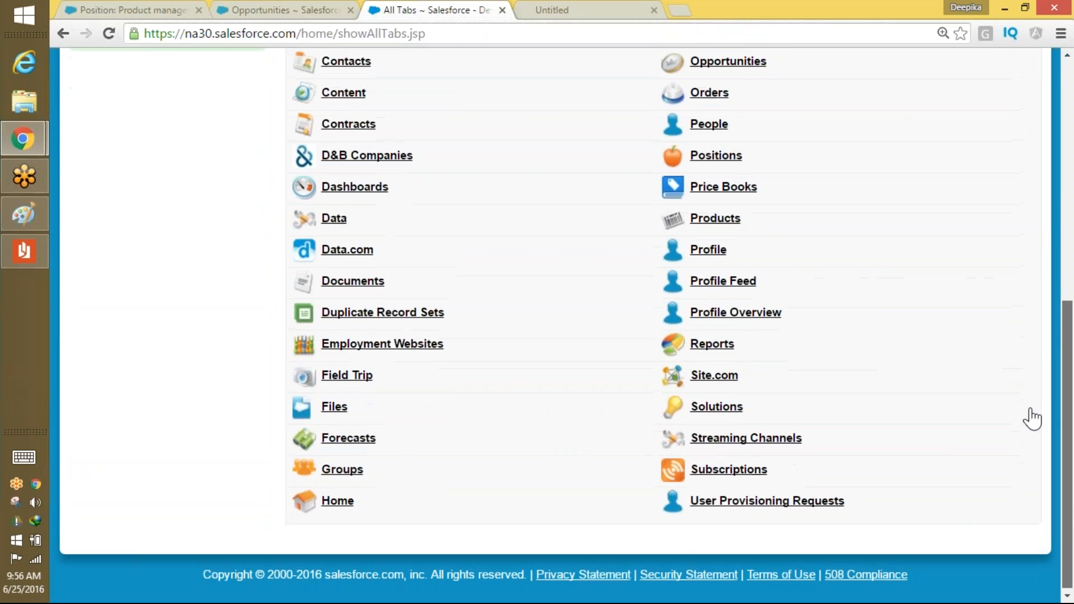
left_click(347, 373)
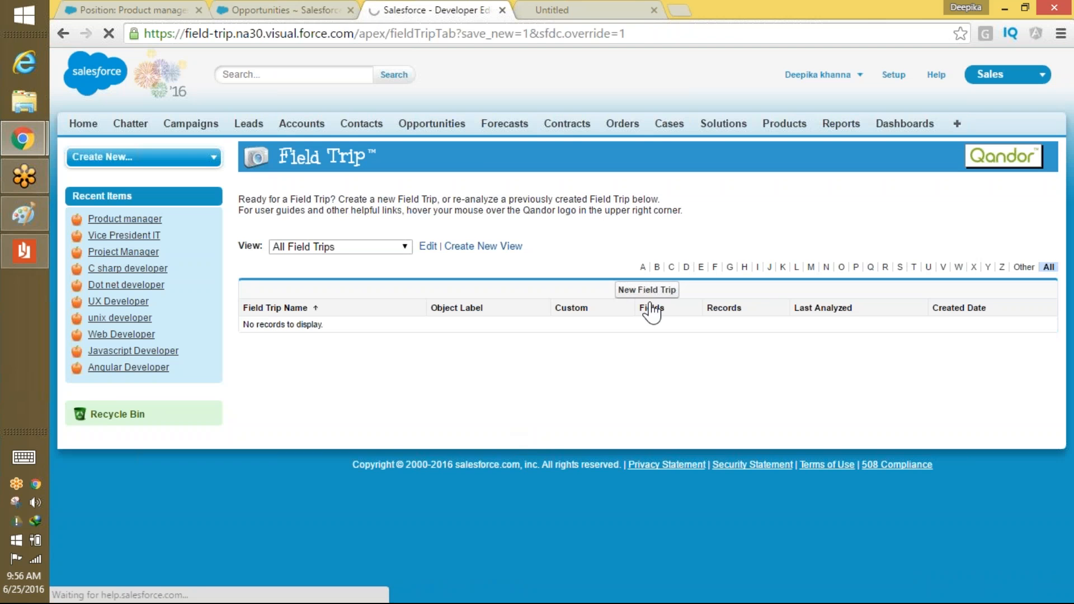
- Create a Field Trip named Position Fields for the position__c object with an empty SOQL filter, and save and analyze it
left_click(648, 290)
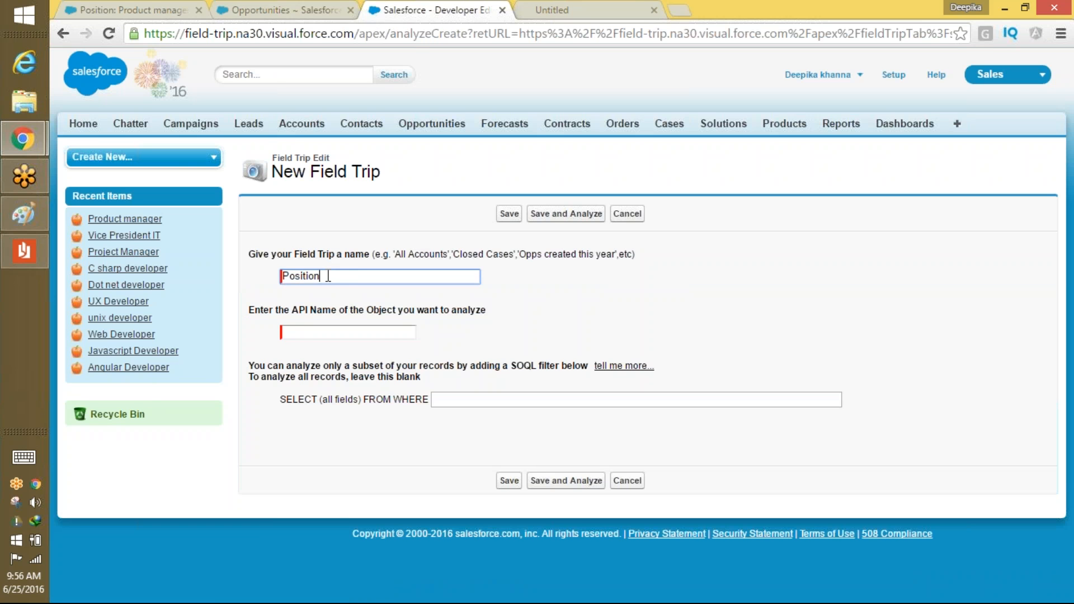
key("Tab")
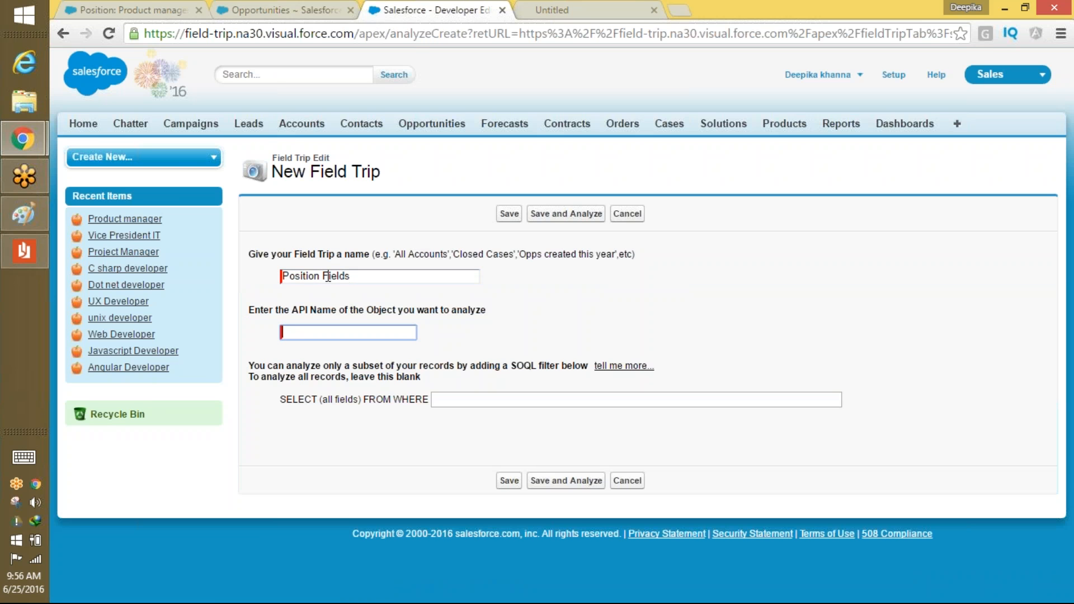
left_click(410, 334)
type("po")
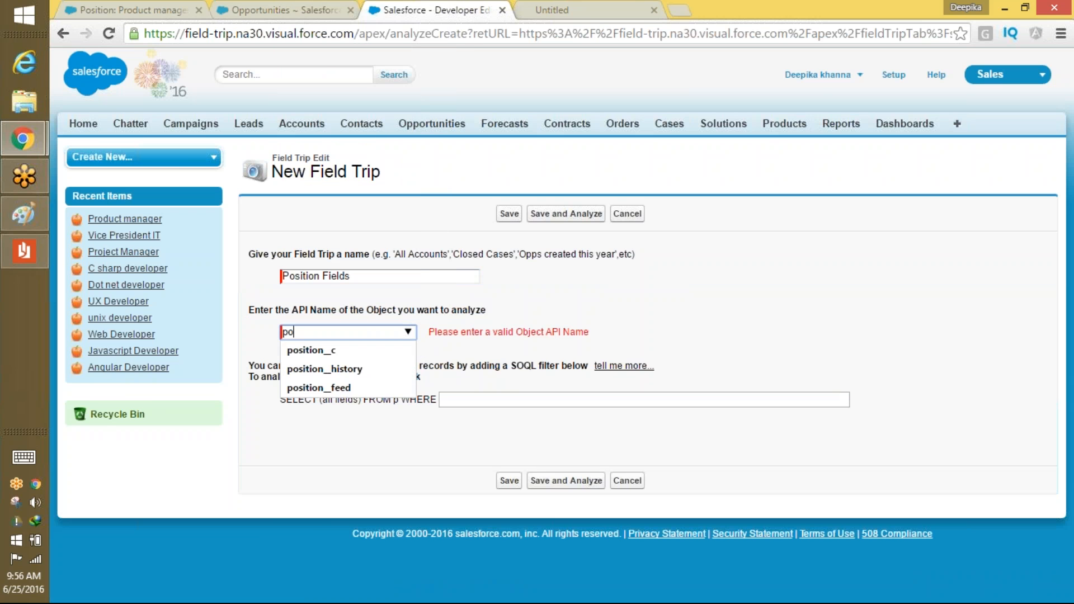
left_click(311, 350)
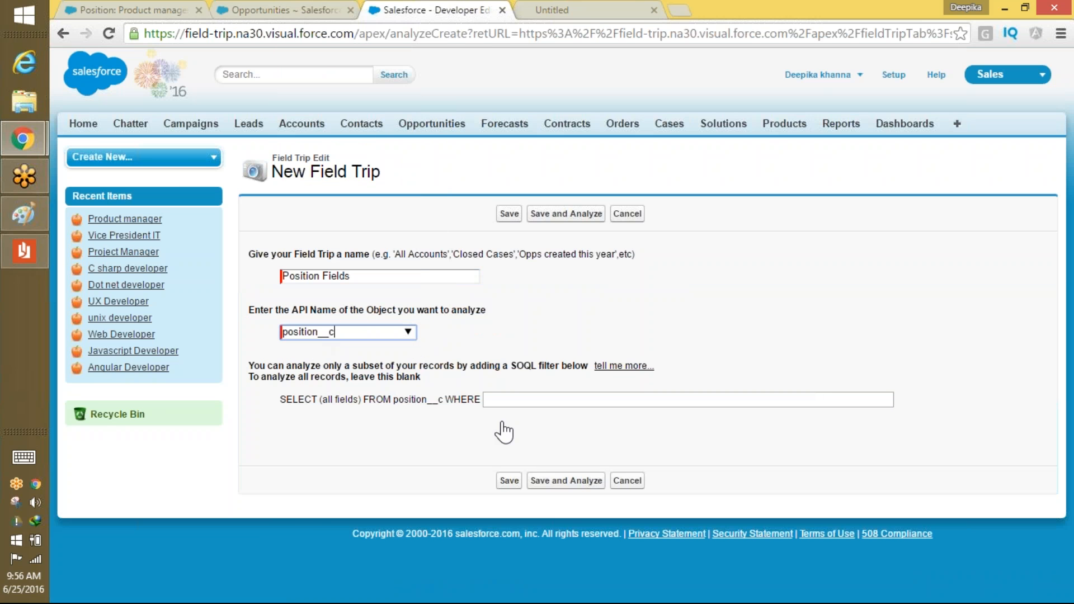
left_click_drag(292, 399, 463, 398)
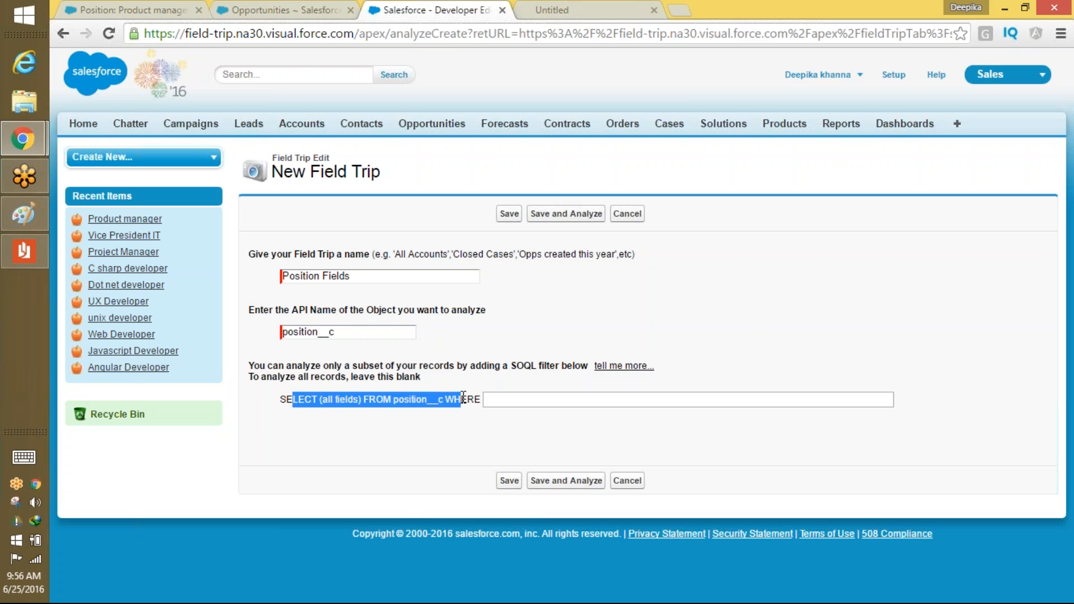
left_click(488, 397)
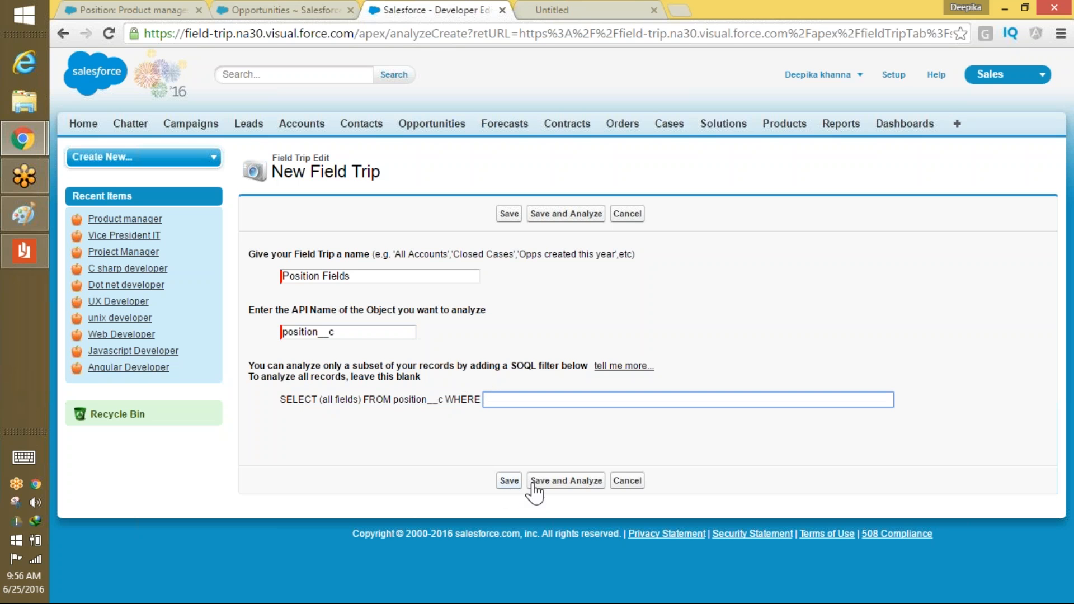
left_click(558, 484)
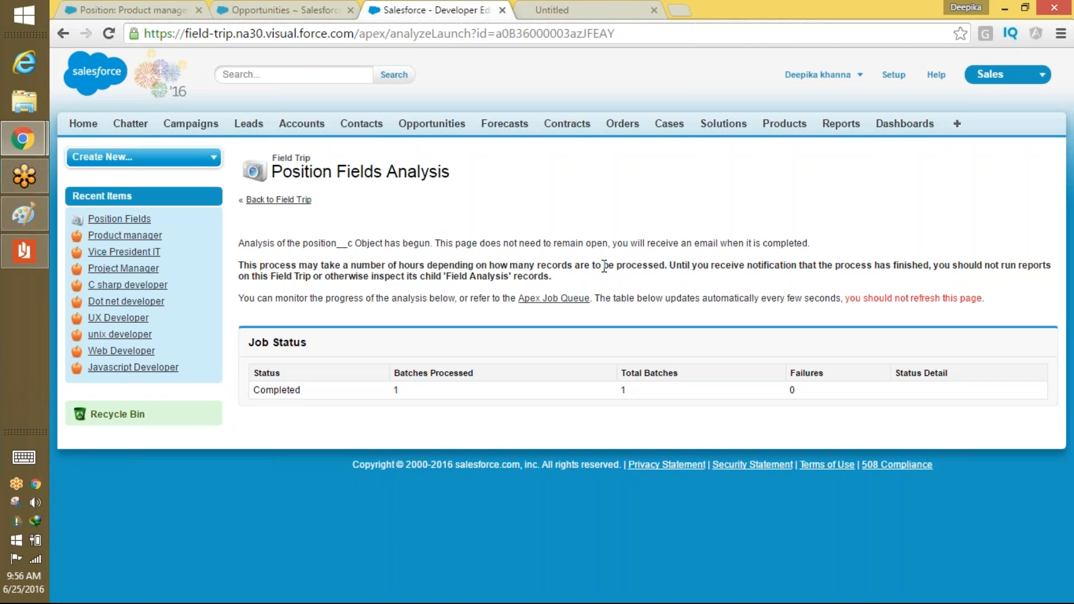
- Return to the Position Fields record and run its analysis again
left_click(285, 200)
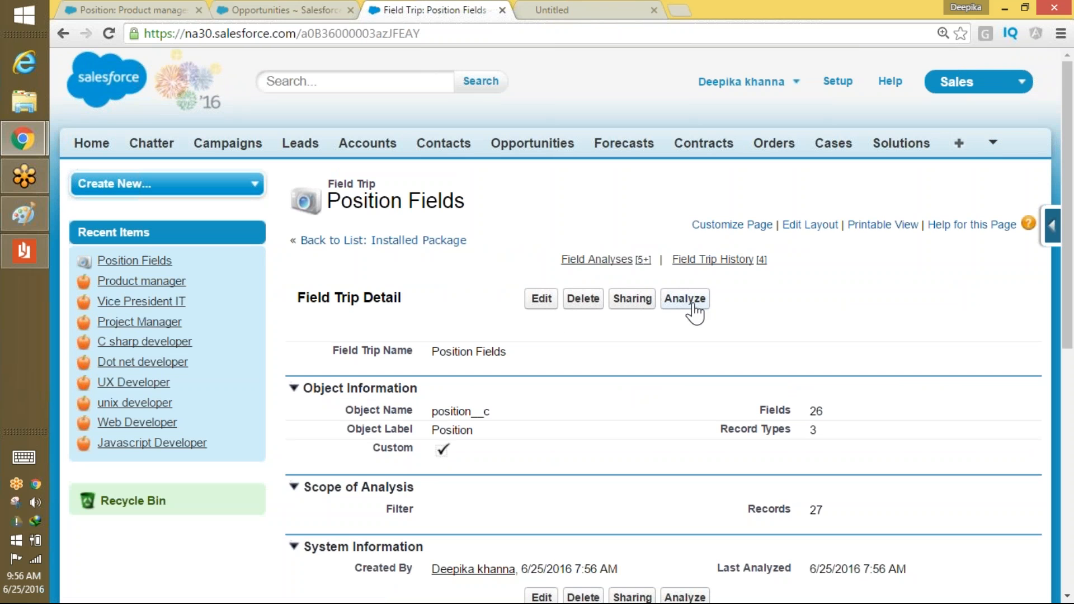
left_click(685, 298)
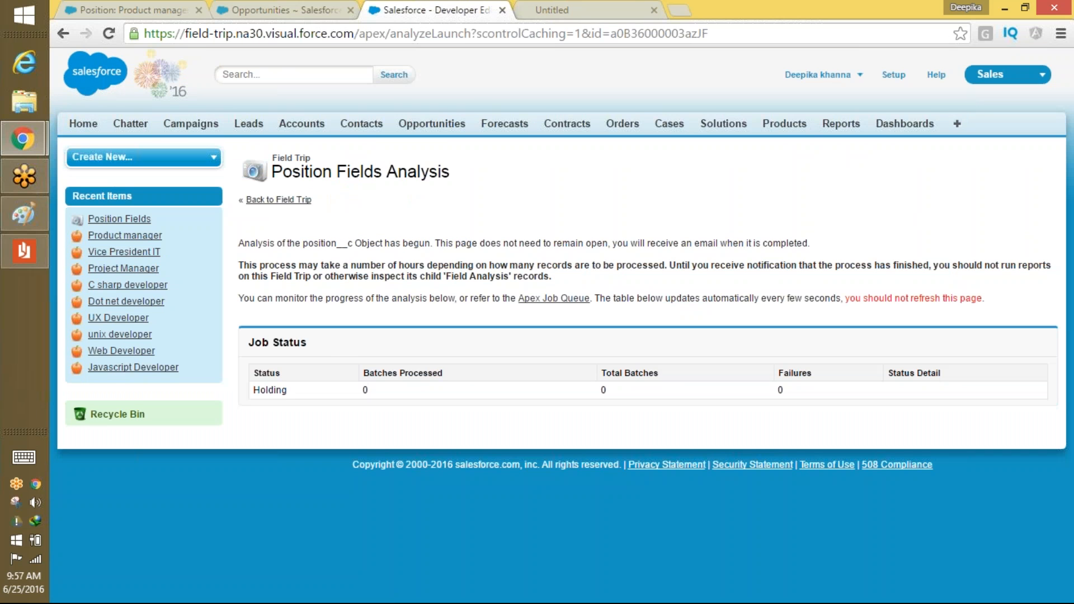
- Go back to the Position Fields record and open the full list of its field analyses
left_click(279, 200)
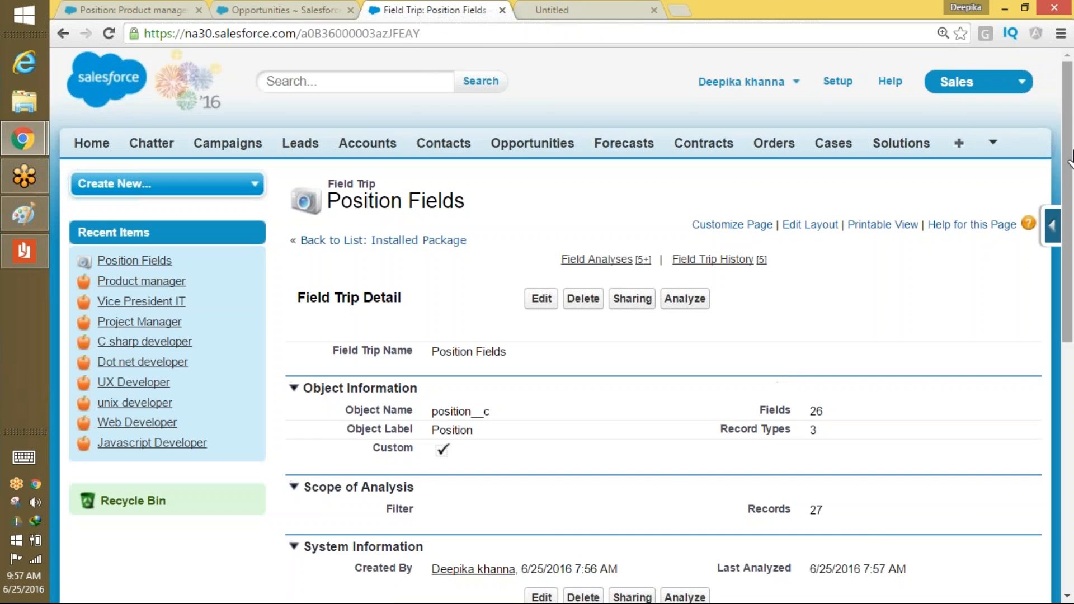
scroll(1071, 146, "down", 7)
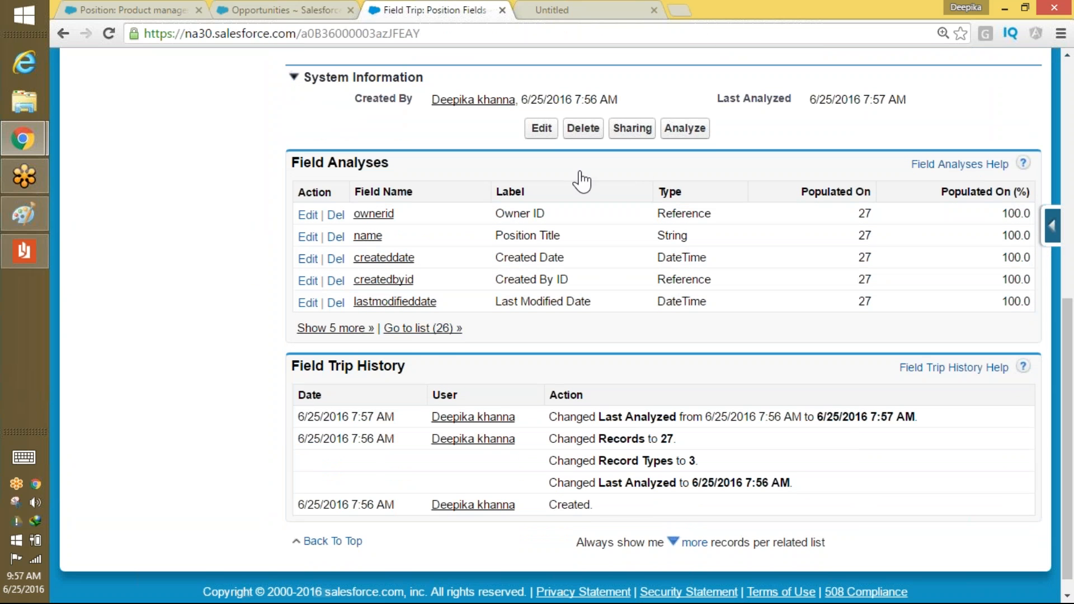
left_click(420, 330)
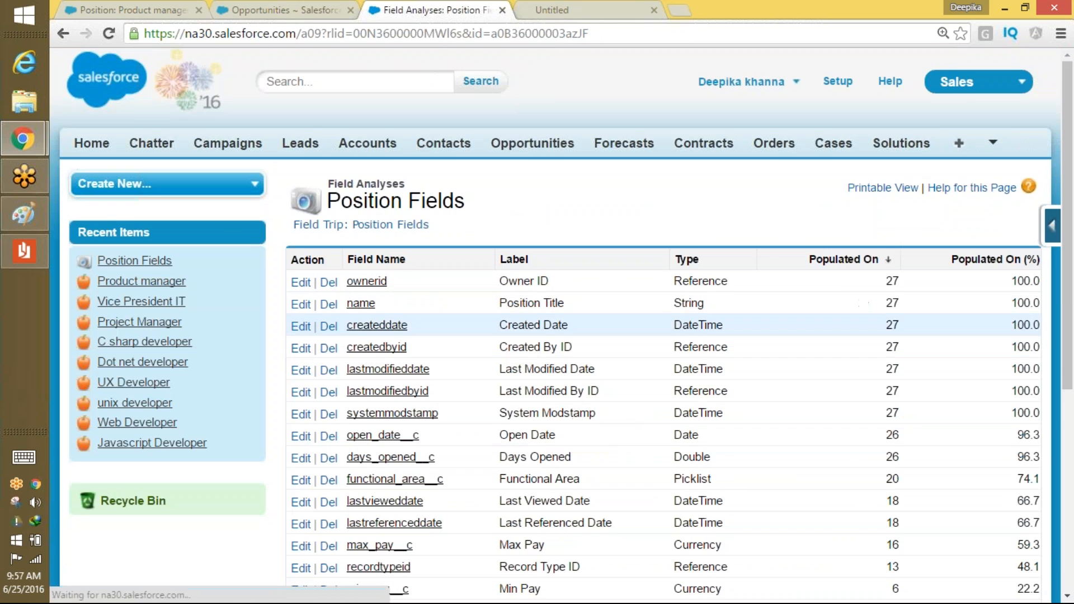
- Examine the Populated On values for the position fields from Position Title through Functional Area
scroll(1067, 224, "down", 1)
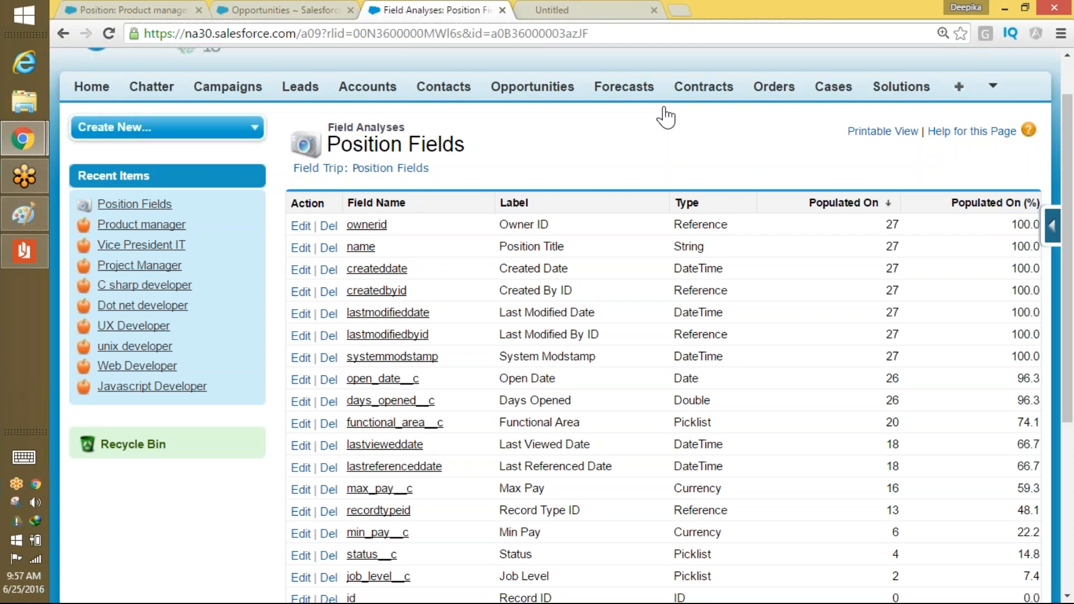
scroll(1068, 196, "down", 1)
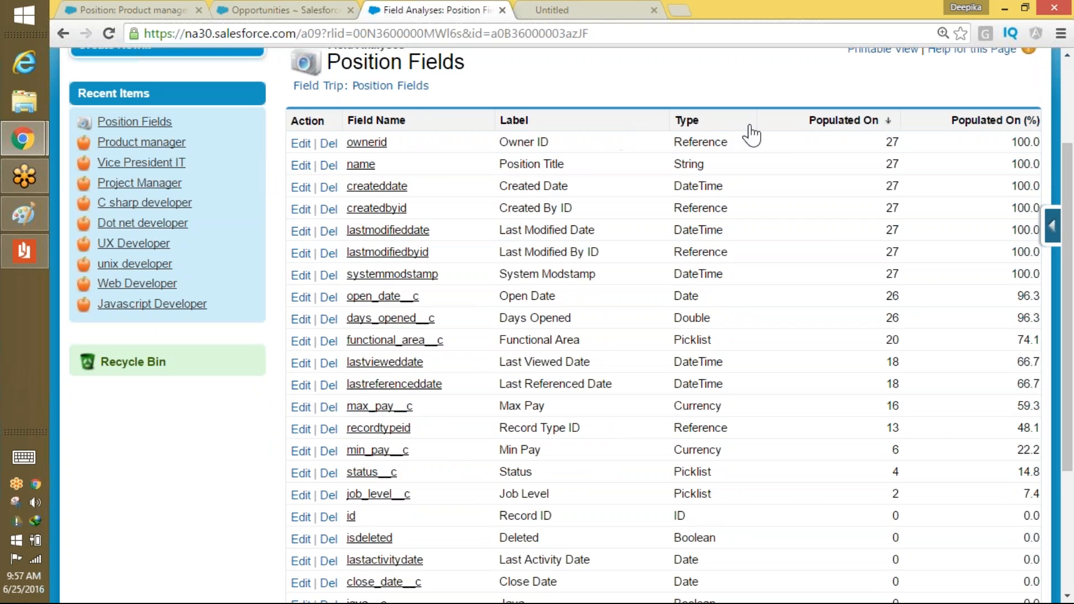
left_click_drag(507, 164, 571, 177)
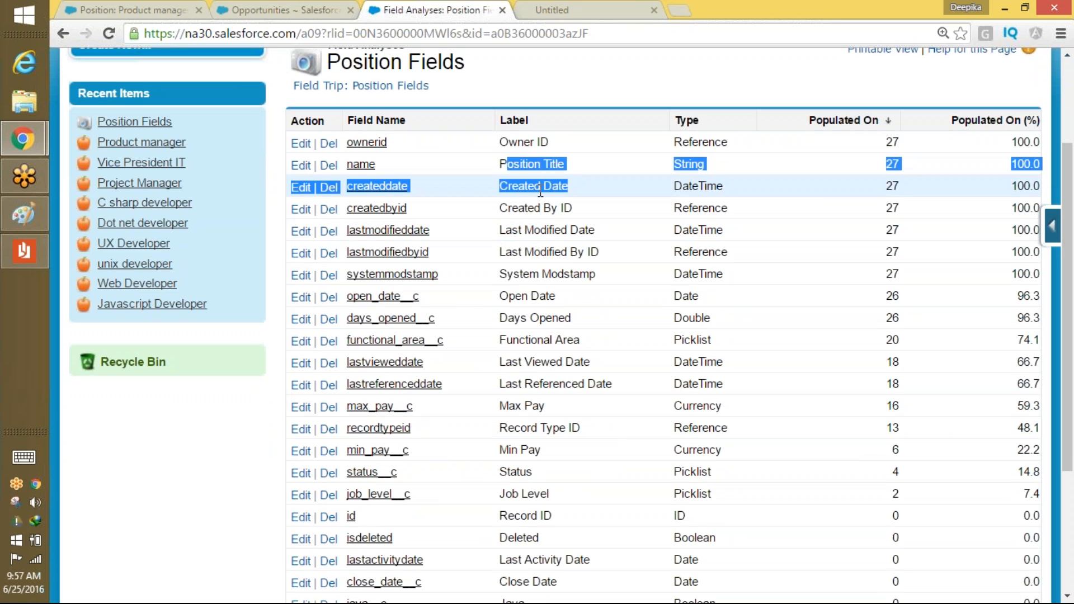
left_click_drag(499, 208, 612, 272)
left_click_drag(499, 296, 914, 336)
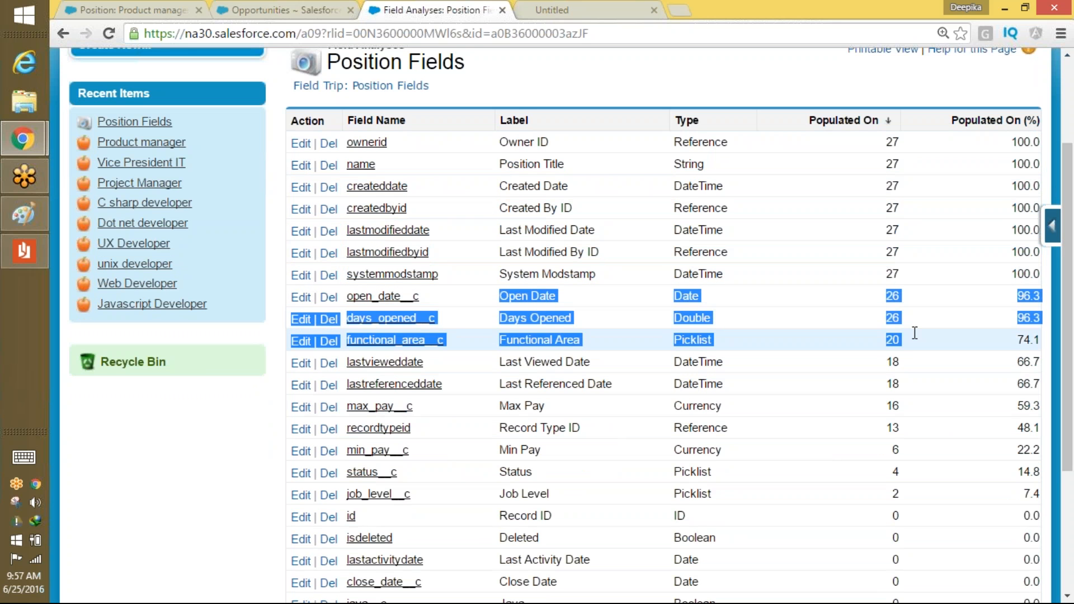
double_click(904, 329)
left_click(897, 315)
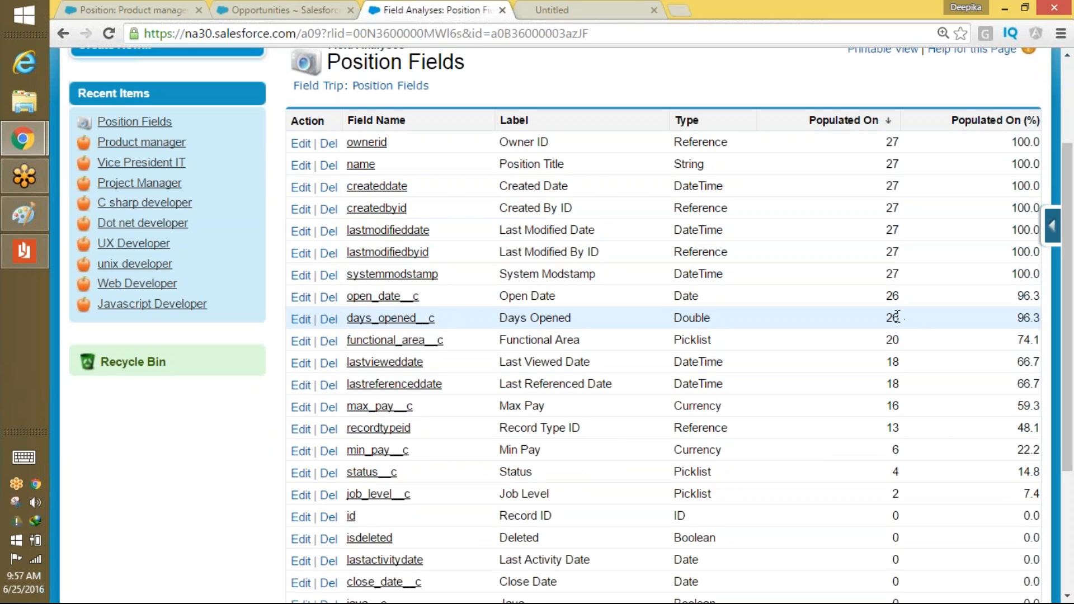
left_click_drag(1067, 213, 1054, 299)
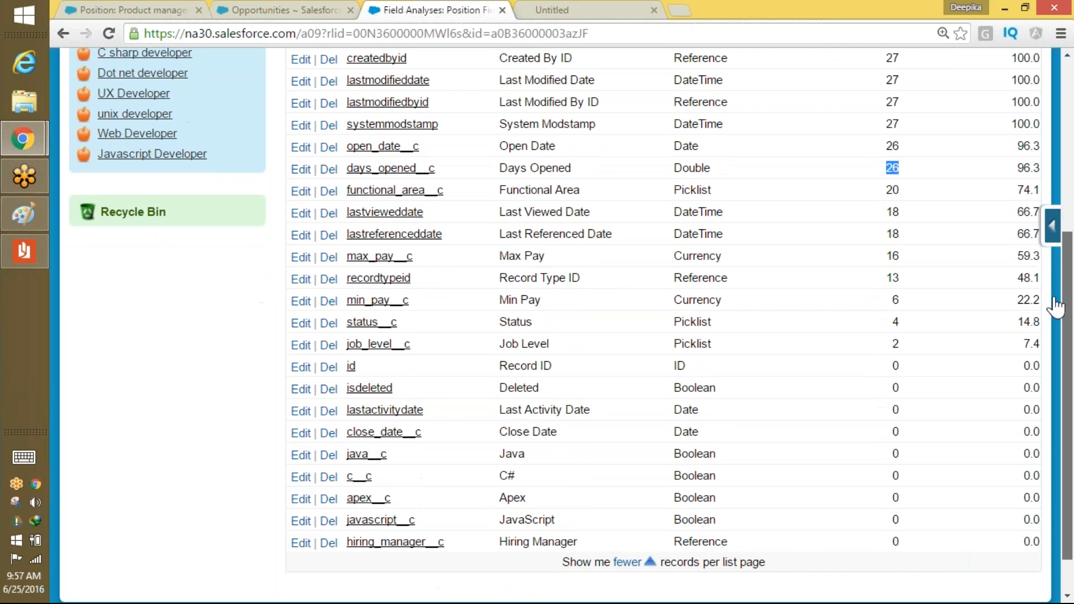
left_click(885, 195)
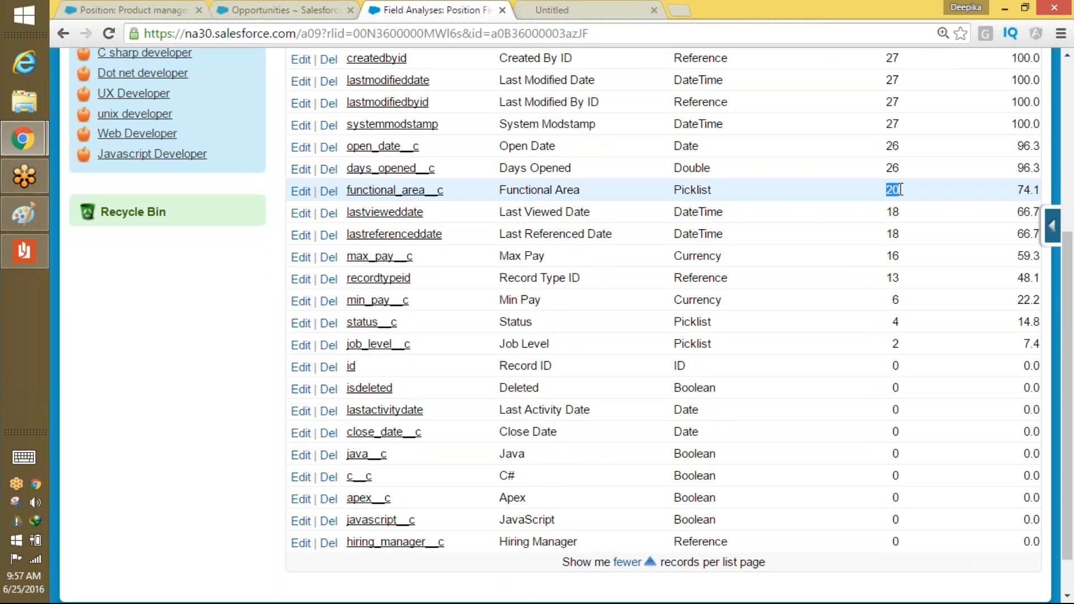
- Examine the populated counts and percentages for the fields from Job Level to Hiring Manager, and review the whole list again
left_click_drag(502, 538, 585, 534)
double_click(526, 520)
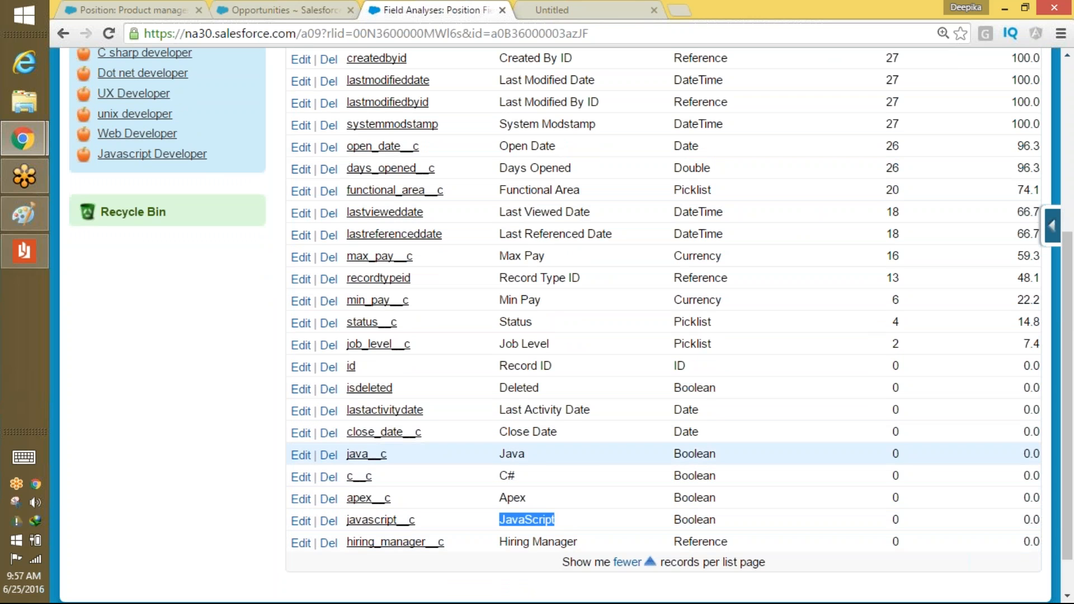
left_click_drag(501, 455, 565, 543)
left_click_drag(519, 413, 537, 498)
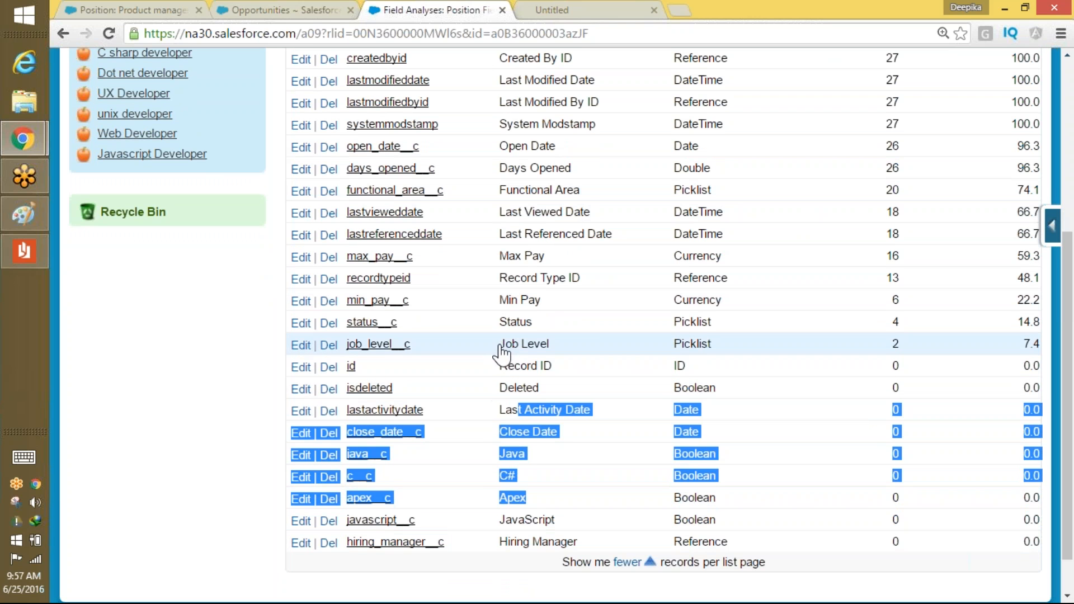
left_click_drag(501, 347, 905, 343)
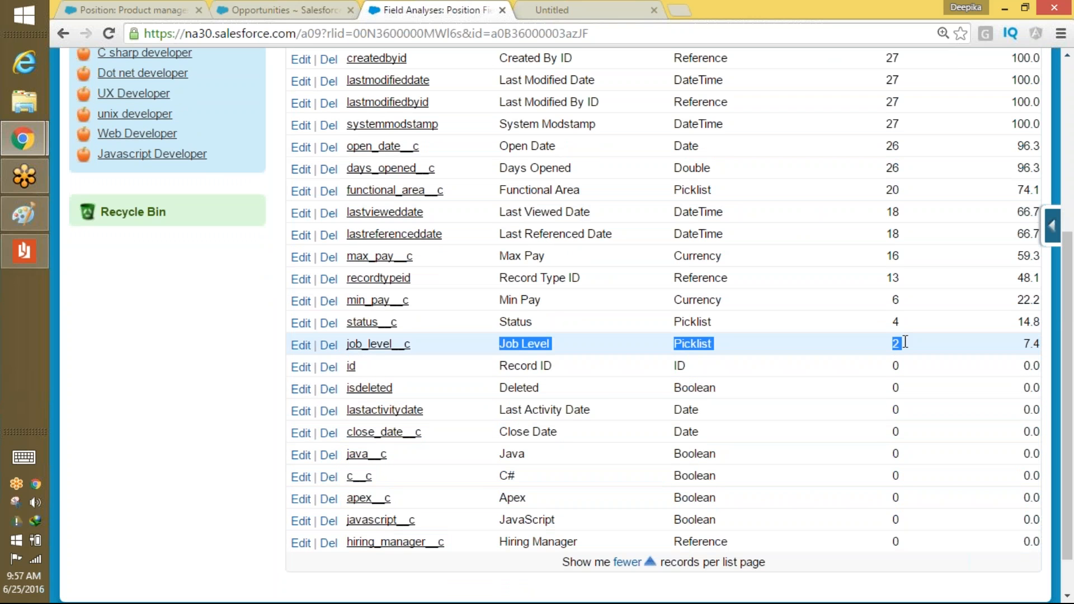
left_click(833, 365)
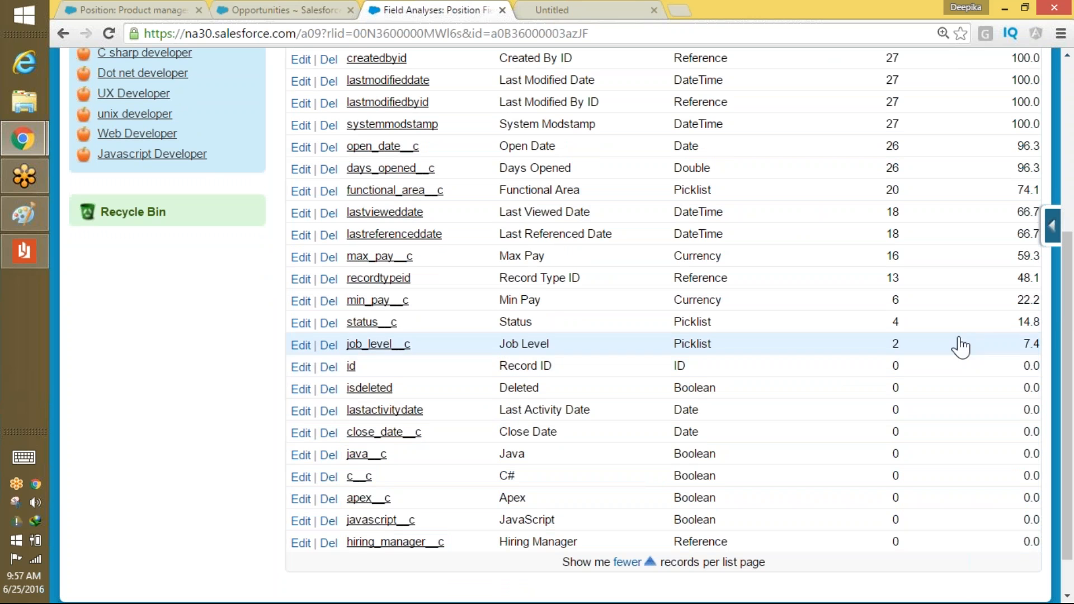
left_click_drag(866, 386, 902, 544)
scroll(1069, 462, "up", 5)
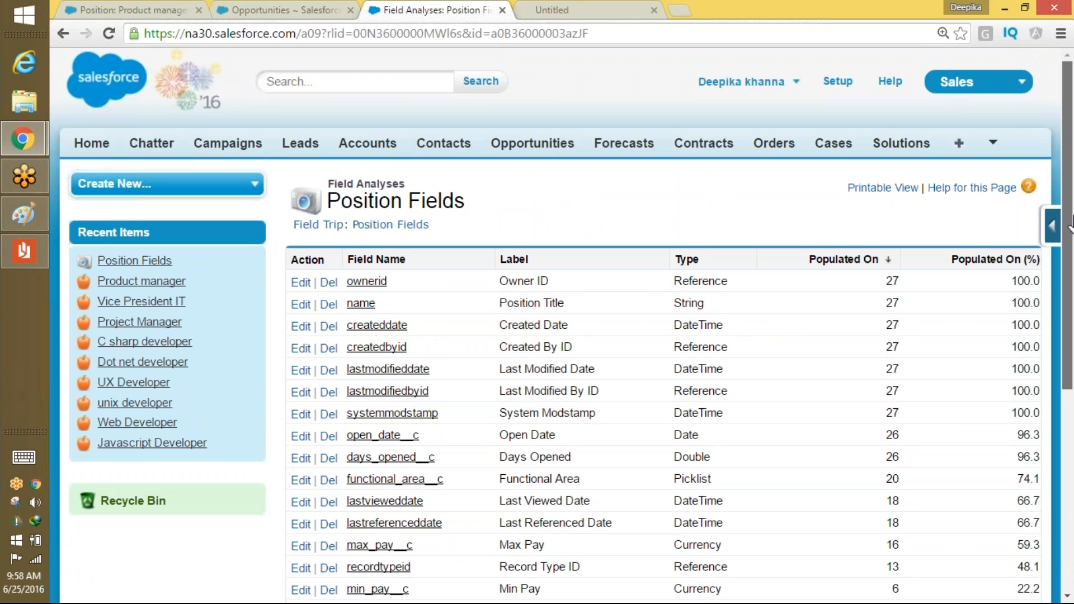
scroll(1034, 307, "down", 5)
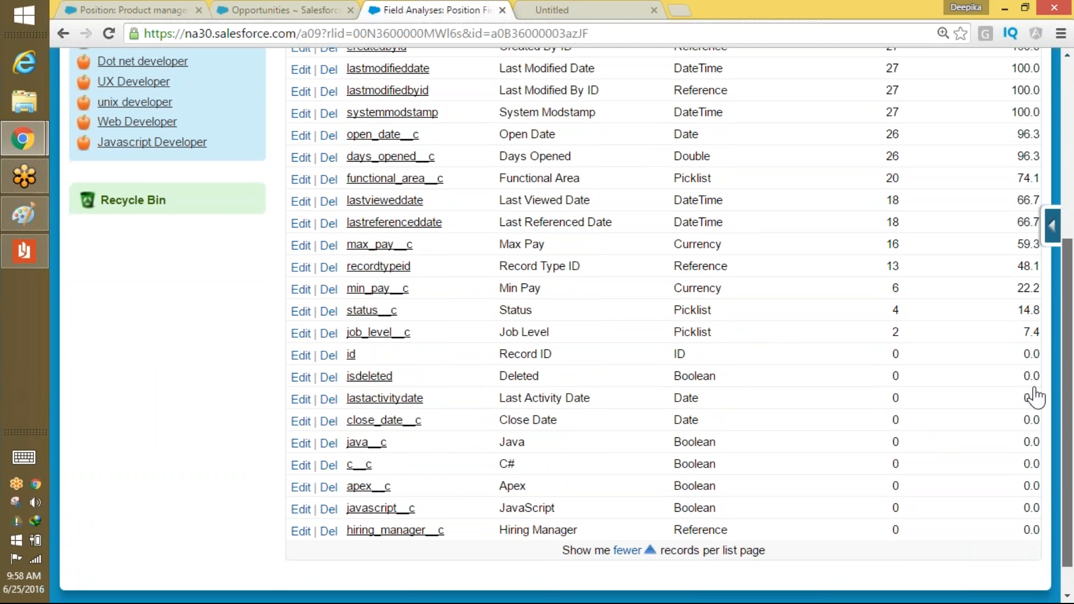
scroll(1033, 397, "down", 1)
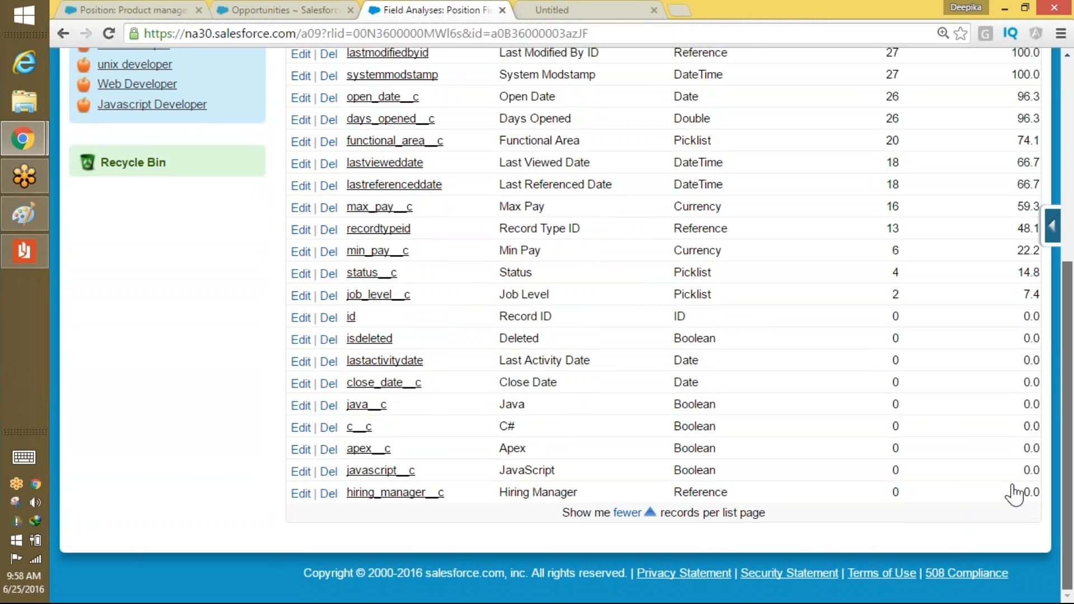
scroll(1028, 439, "up", 4)
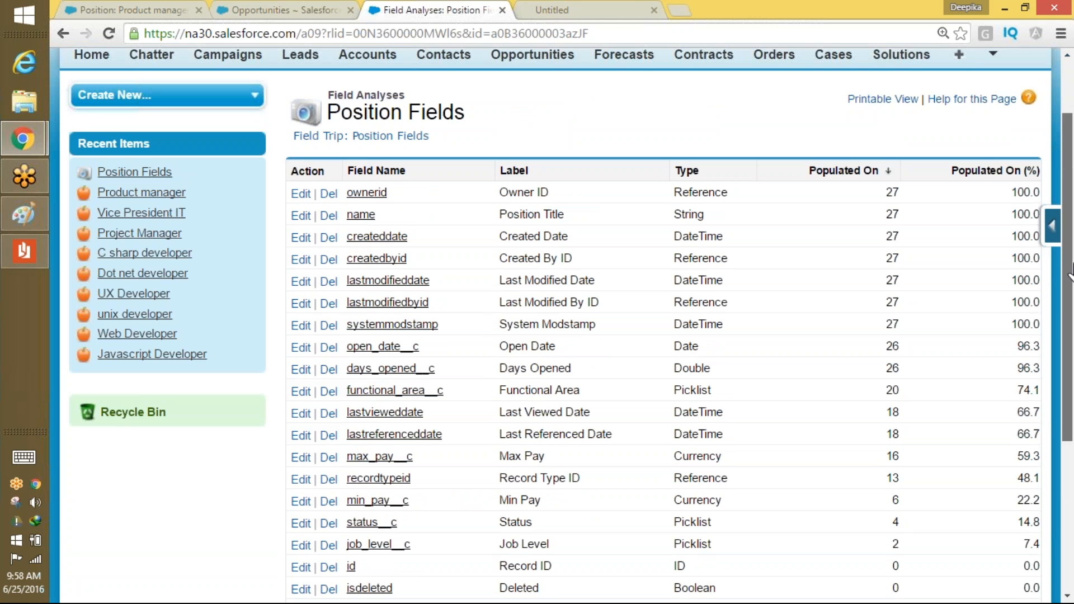
scroll(1069, 270, "up", 1)
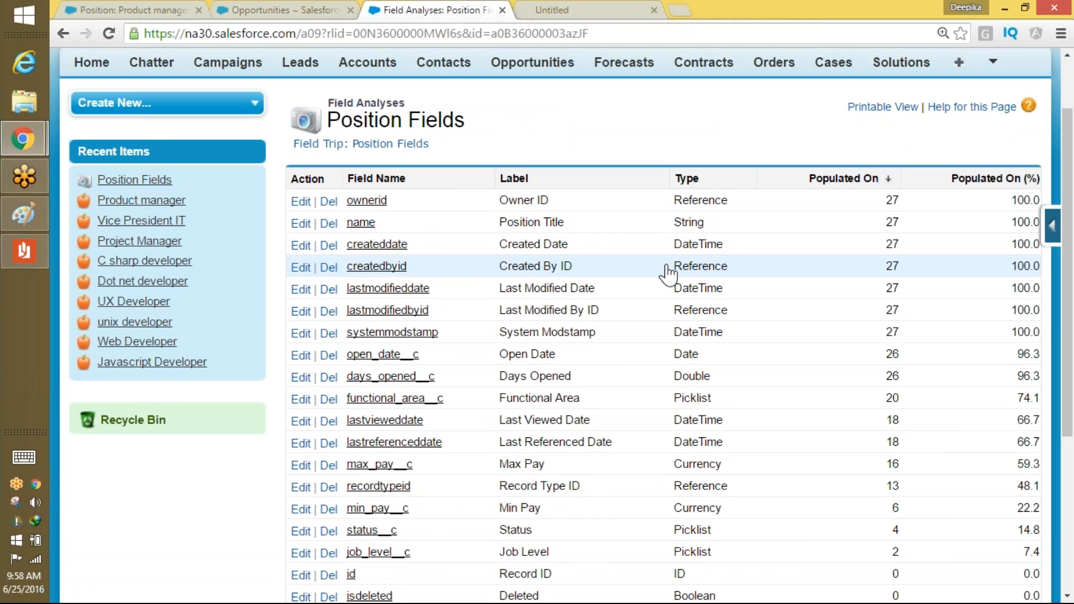
left_click(1052, 38)
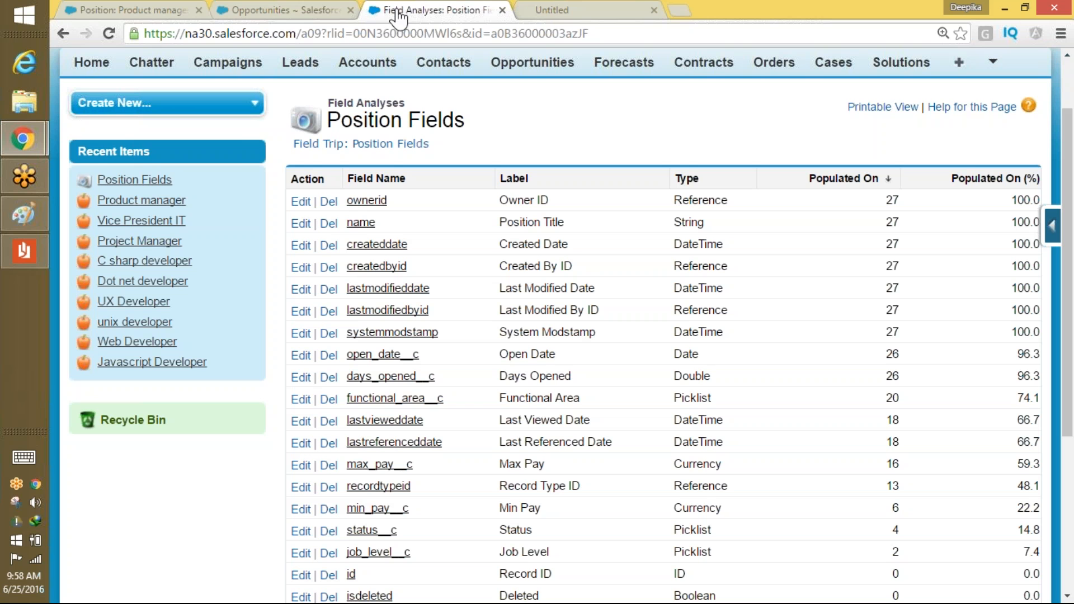
mouse_move(22, 139)
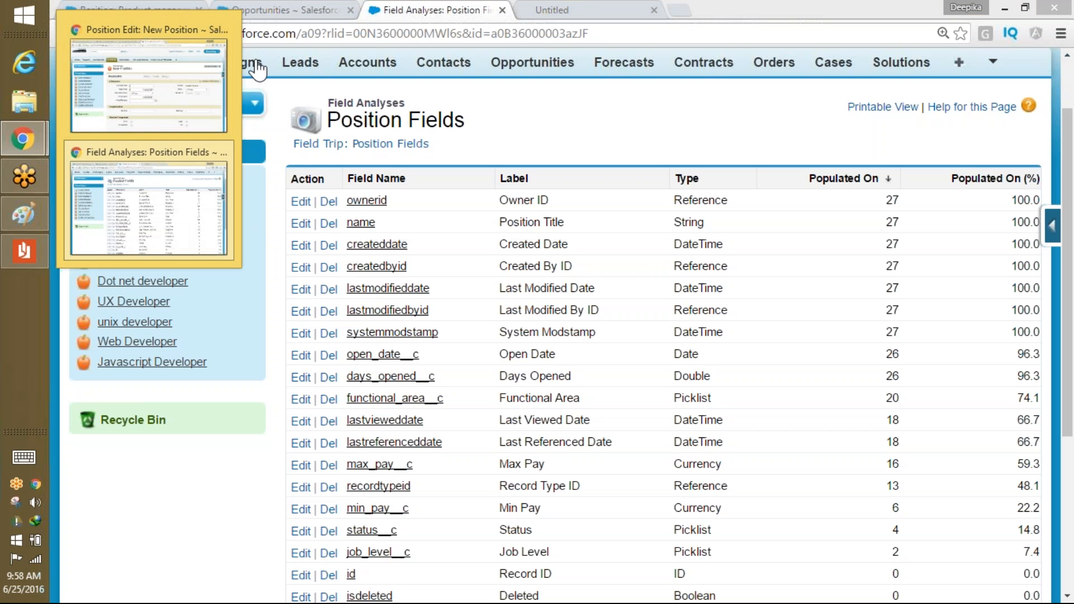
- Open the AppExchange site from Salesforce and search its apps for "multi utility"
scroll(1068, 230, "up", 2)
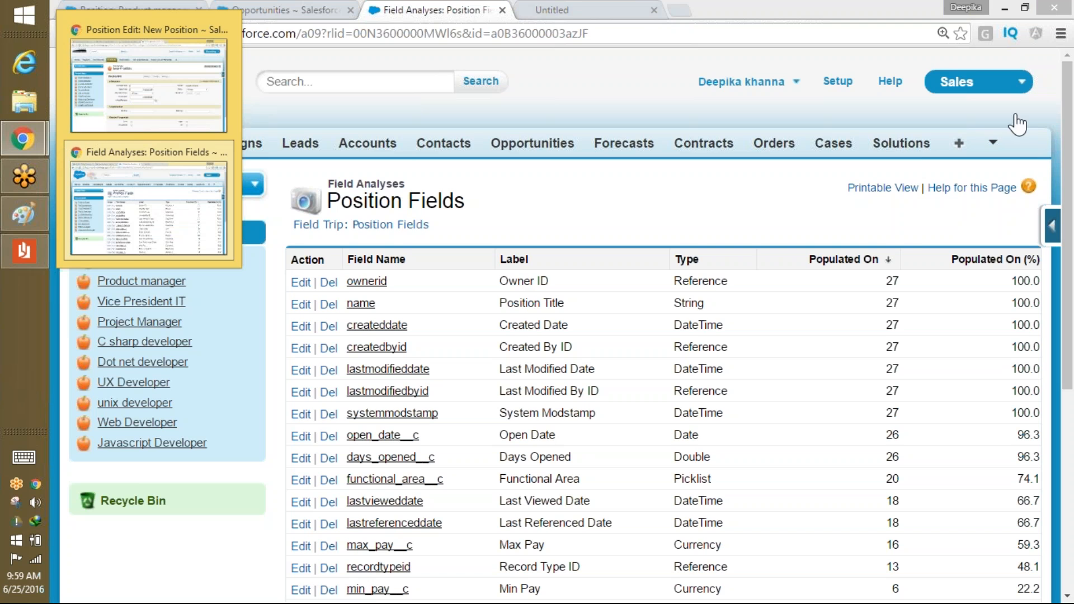
left_click(1006, 98)
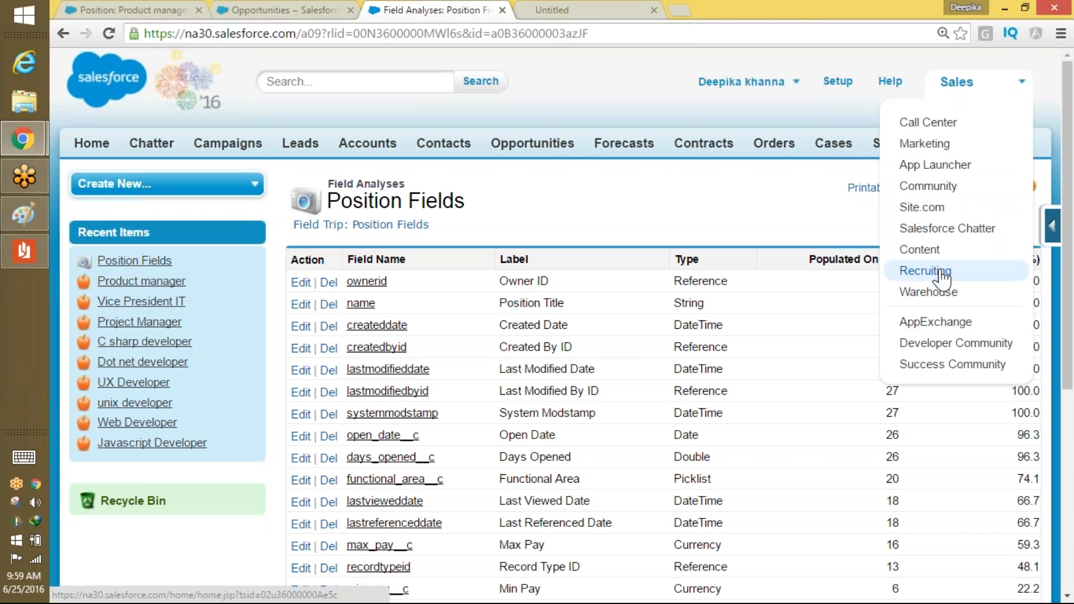
left_click(936, 323)
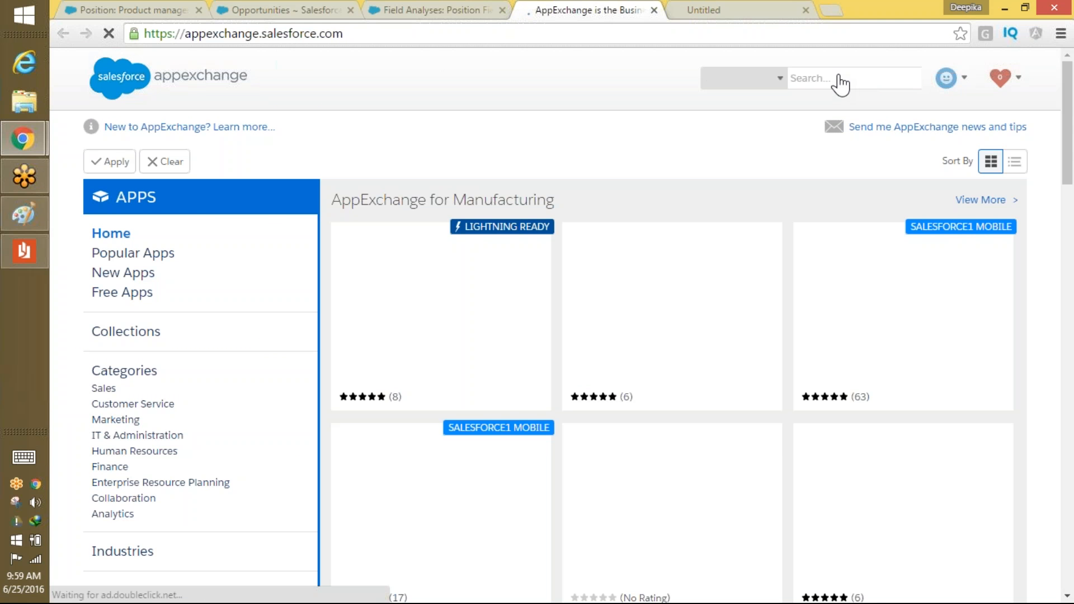
type("mul")
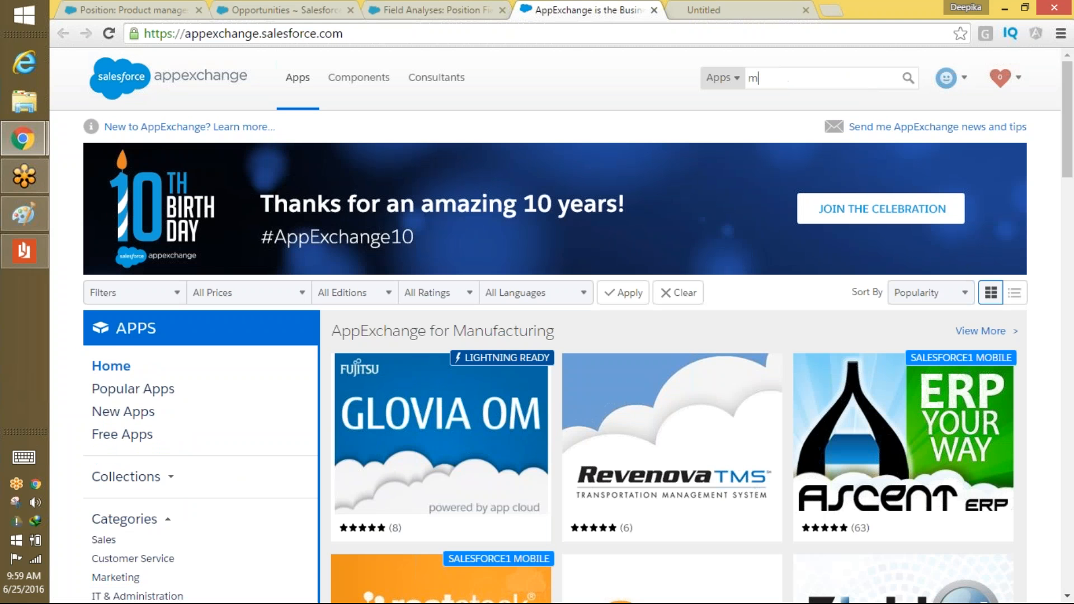
type("ti utility")
key("Return")
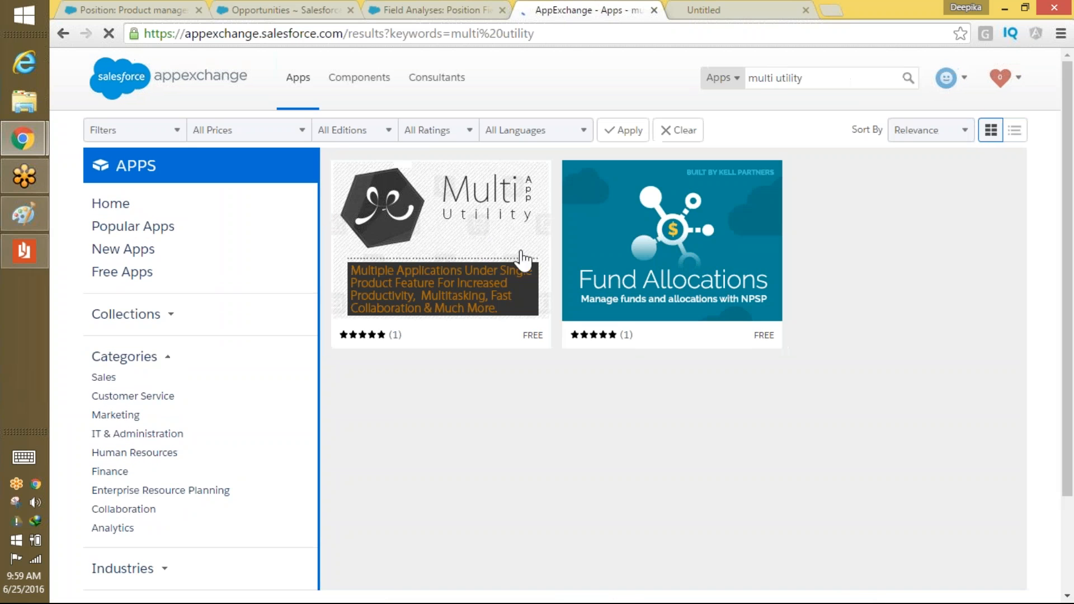
- Replace the AppExchange search term with "Facebook" and run the app search
triple_click(799, 75)
type("F")
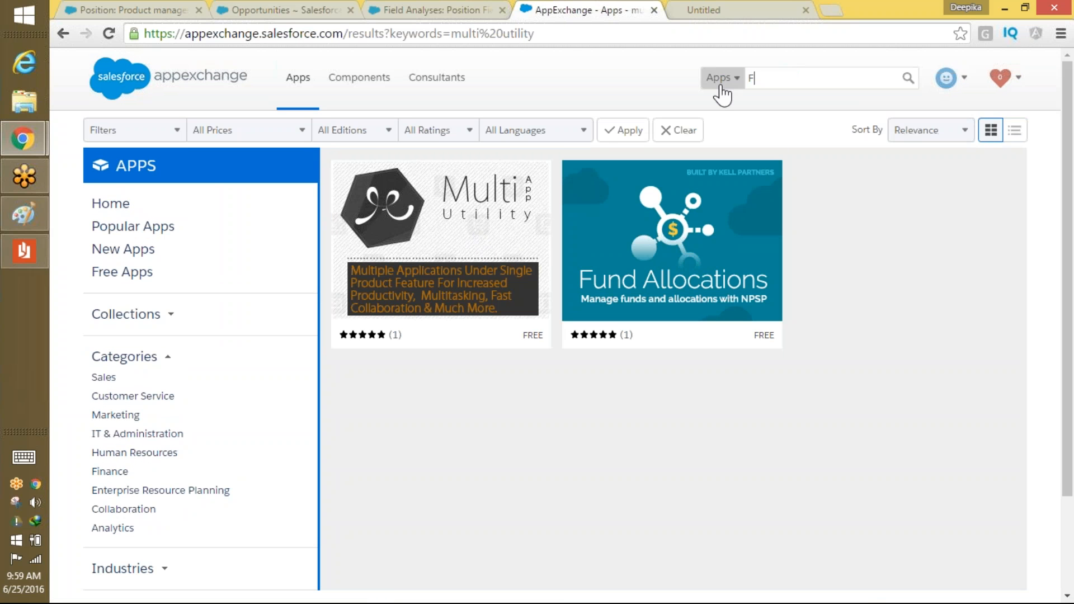
type("acebook")
key("Return")
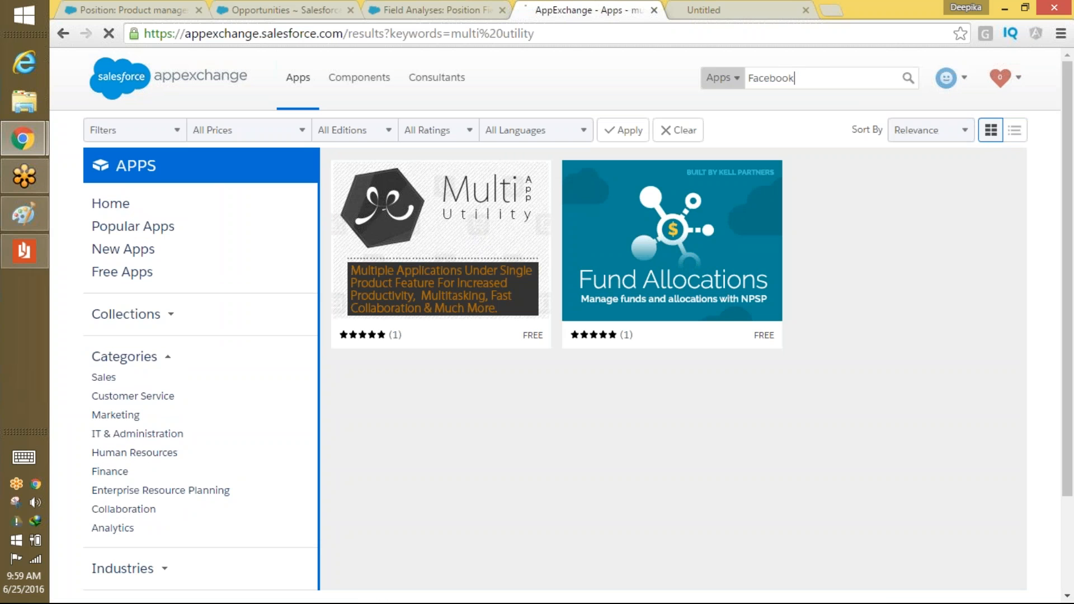